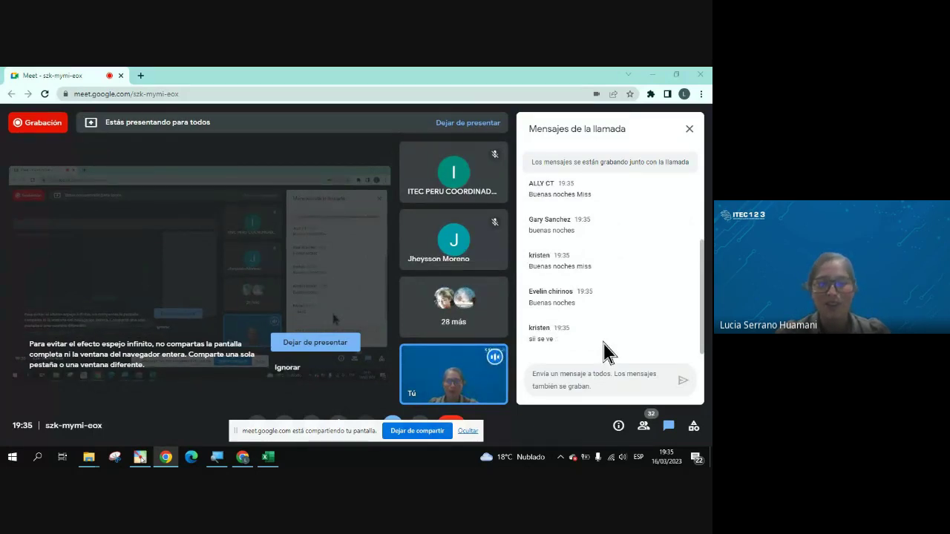
Step: Hide Chrome's 'sharing your screen' notice bar in the Meet call
click(469, 432)
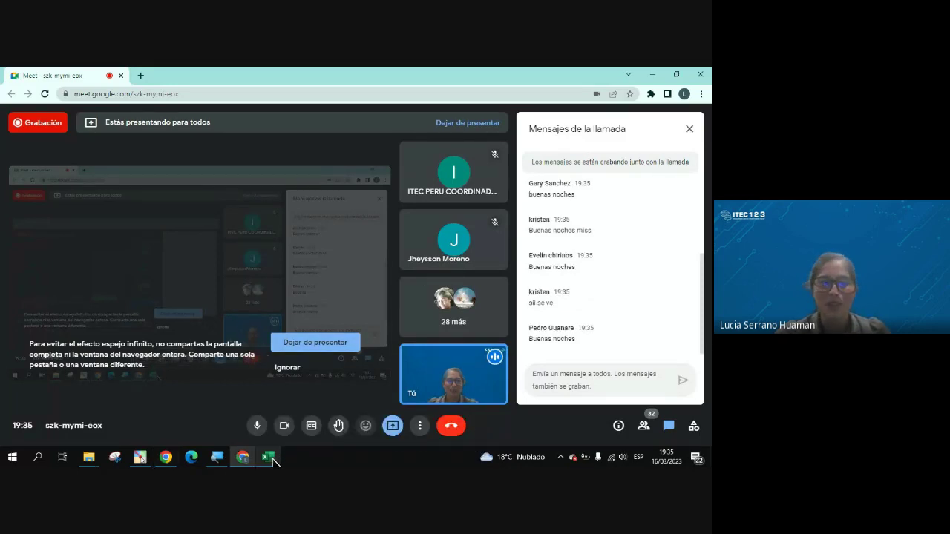
Step: Bring MATERIAL 05 to the front and tour the PRESENTACION and EJER 1–4 sheets, ending on EJER 1
click(269, 459)
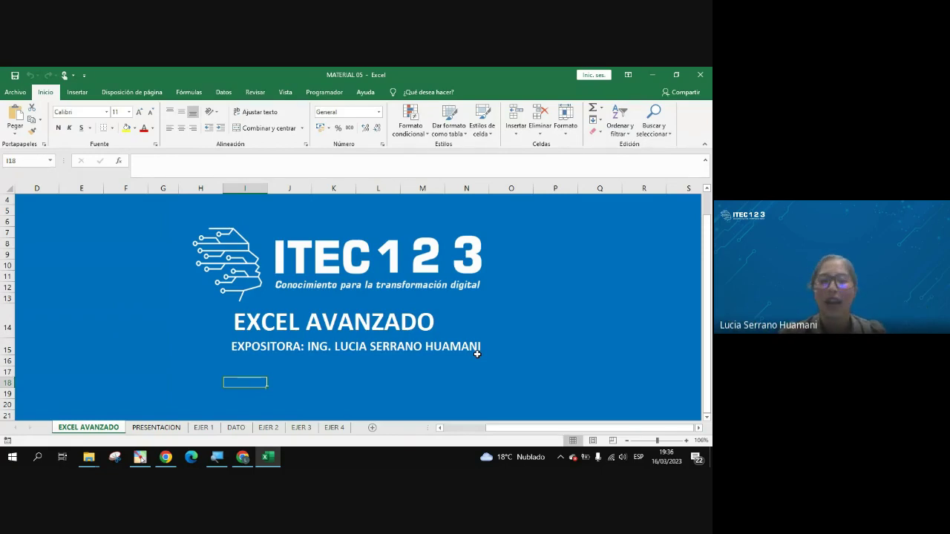
click(153, 428)
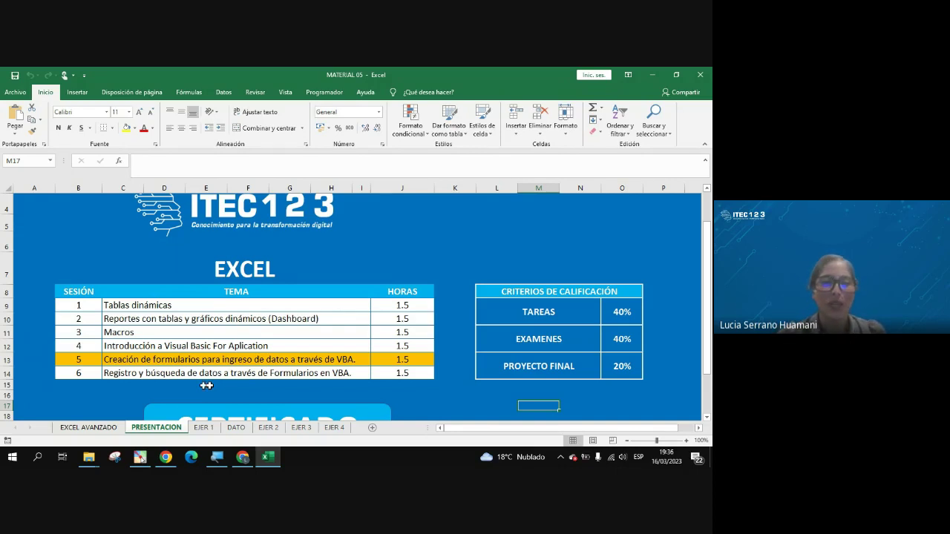
click(199, 430)
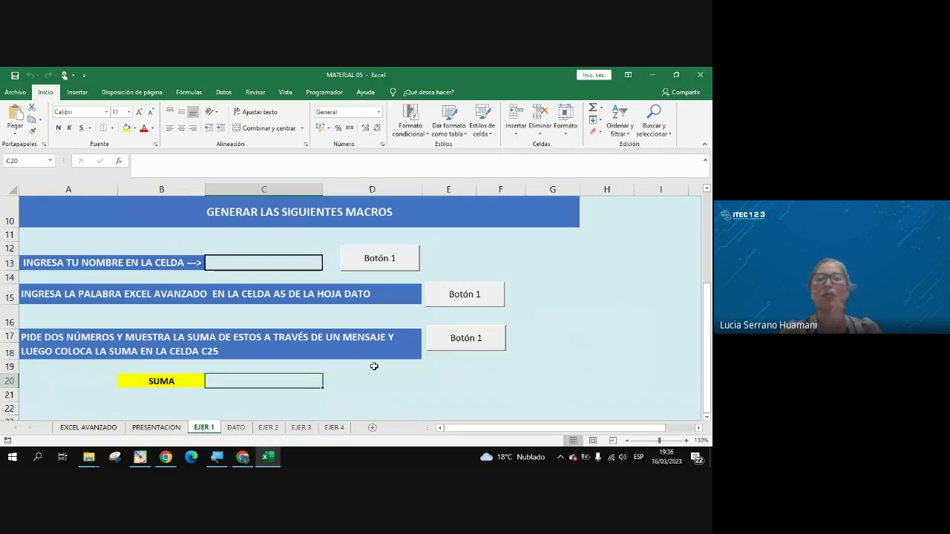
click(263, 431)
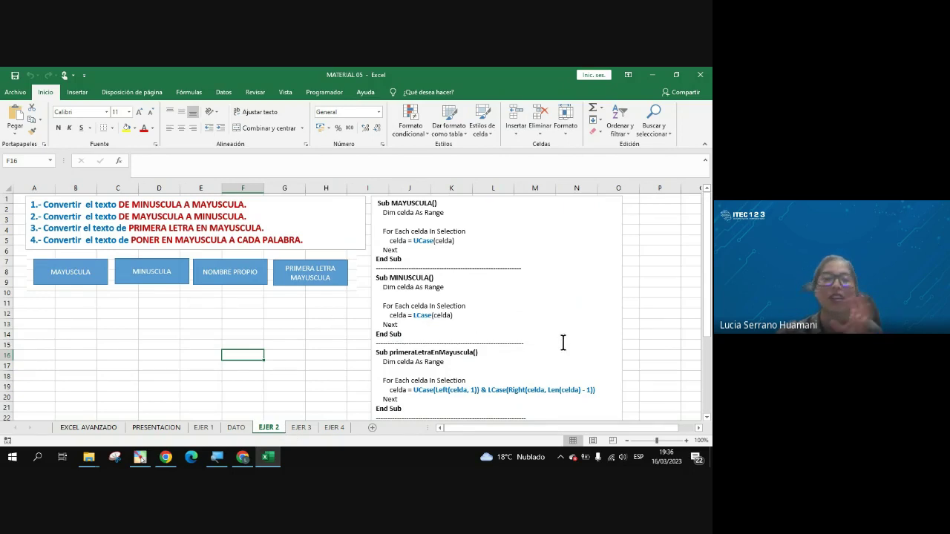
click(300, 428)
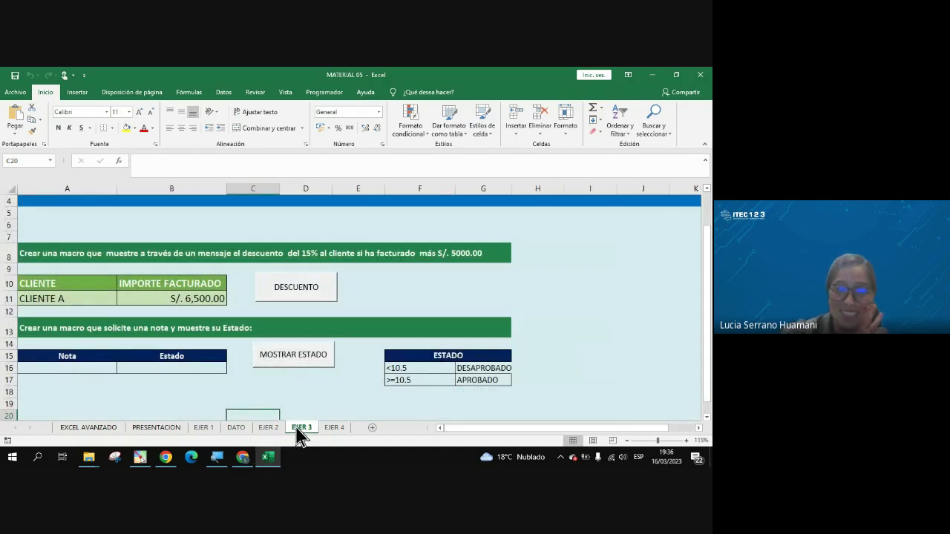
click(331, 430)
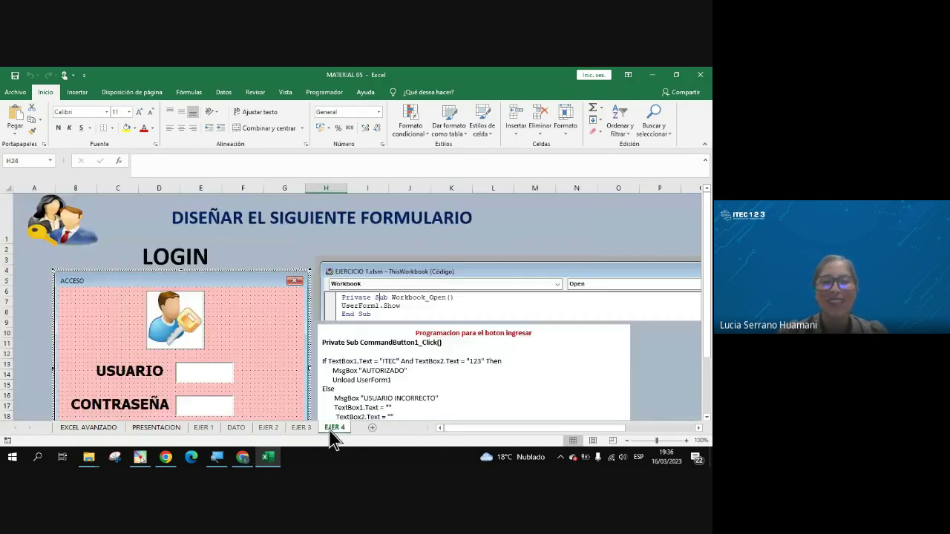
scroll(301, 351, down, 4)
scroll(302, 352, up, 4)
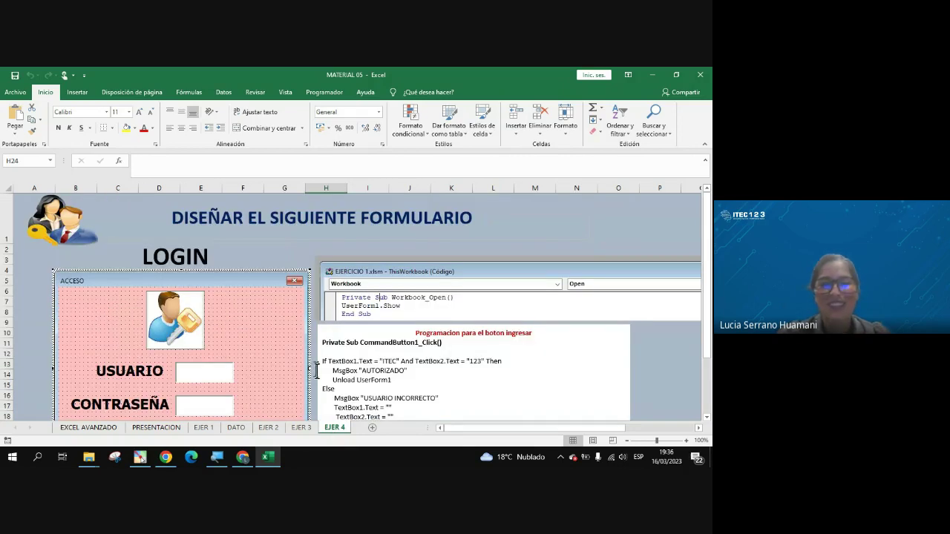
click(205, 431)
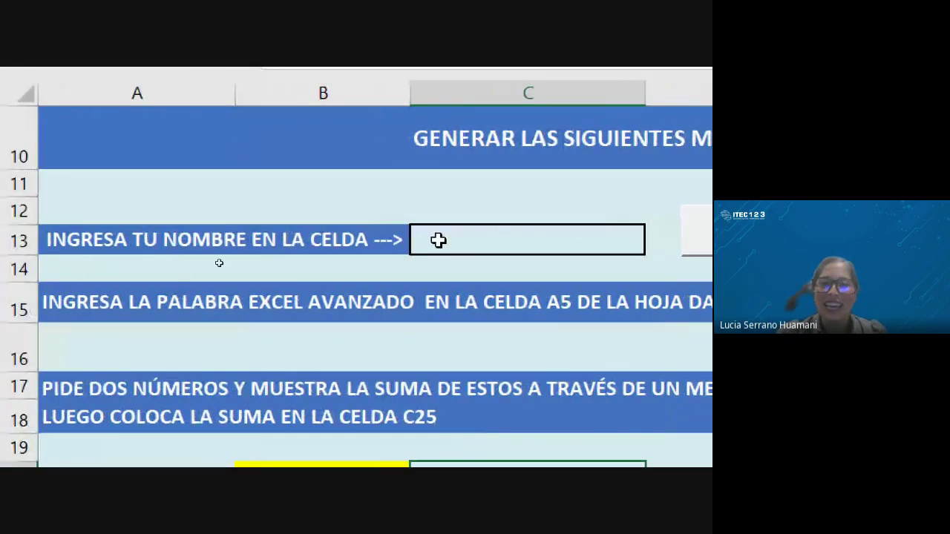
Step: Point out cell C13 and Botón 1, then launch Visual Basic from the Programador tab
click(438, 240)
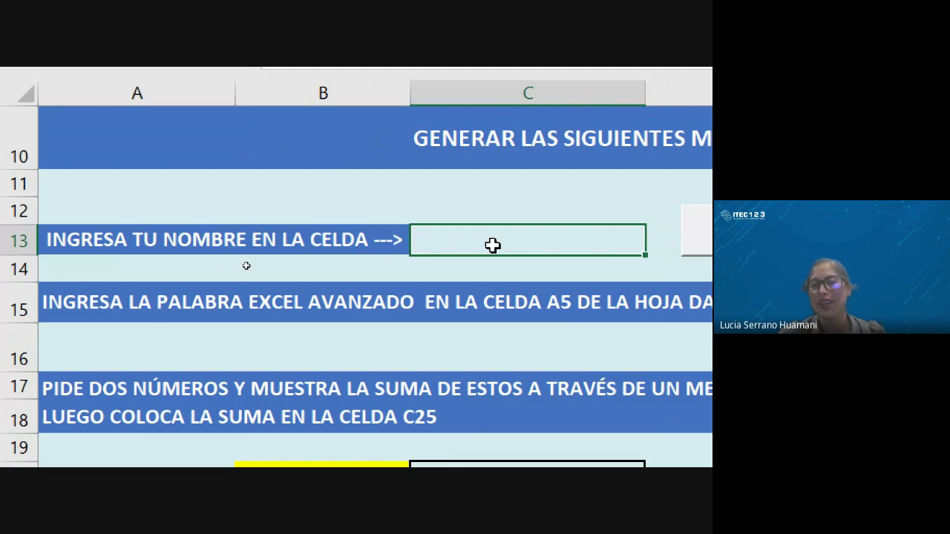
scroll(493, 245, right, 4)
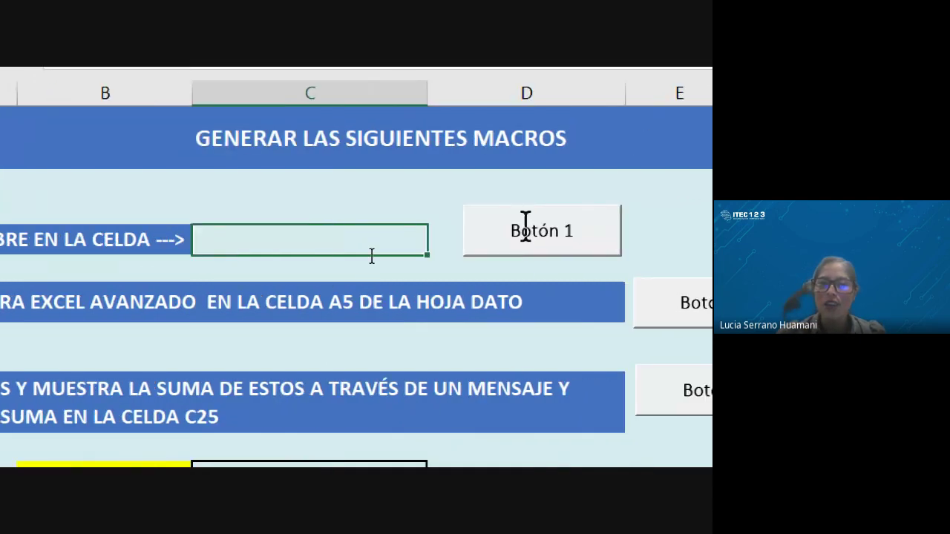
ctrl+click(593, 229)
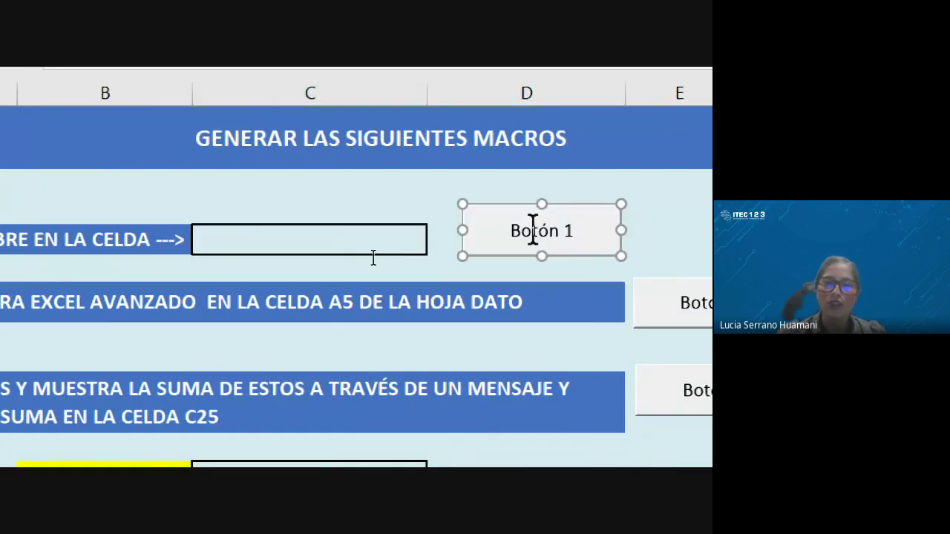
click(314, 246)
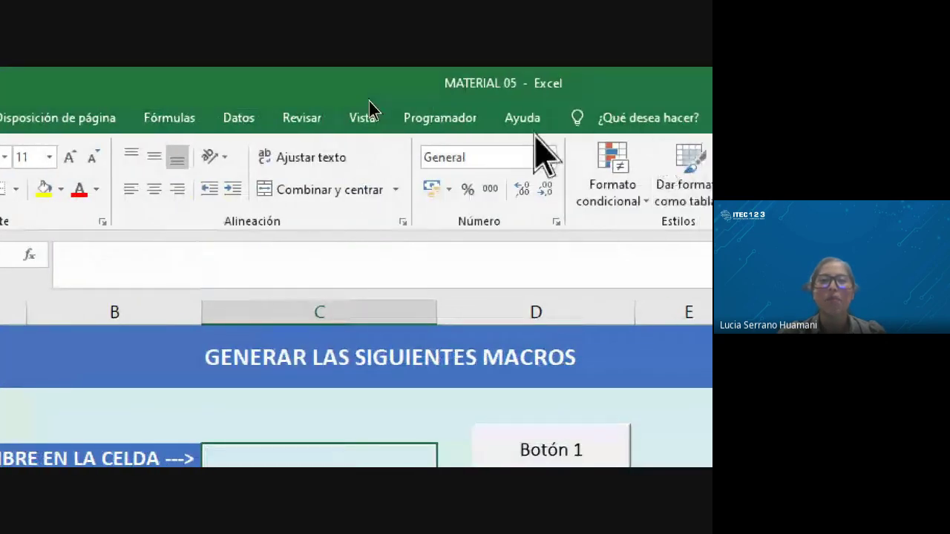
click(481, 120)
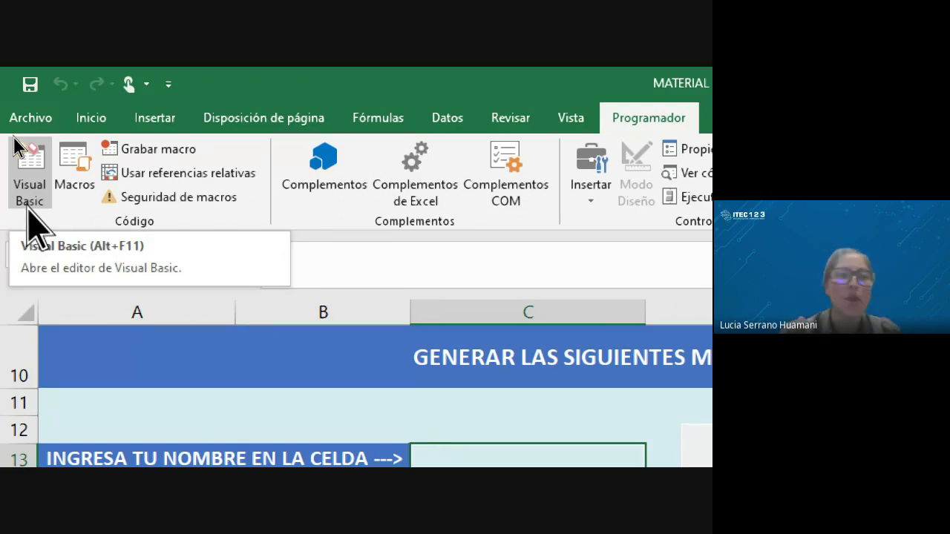
click(29, 169)
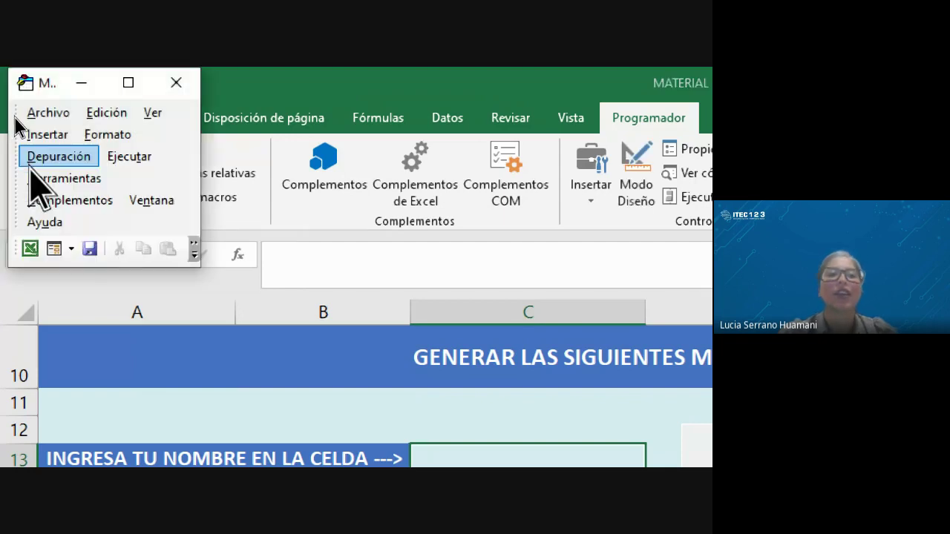
Step: Maximize the VBA editor, rearrange the Properties pane, and select Hoja3 (EJER 1)
click(129, 83)
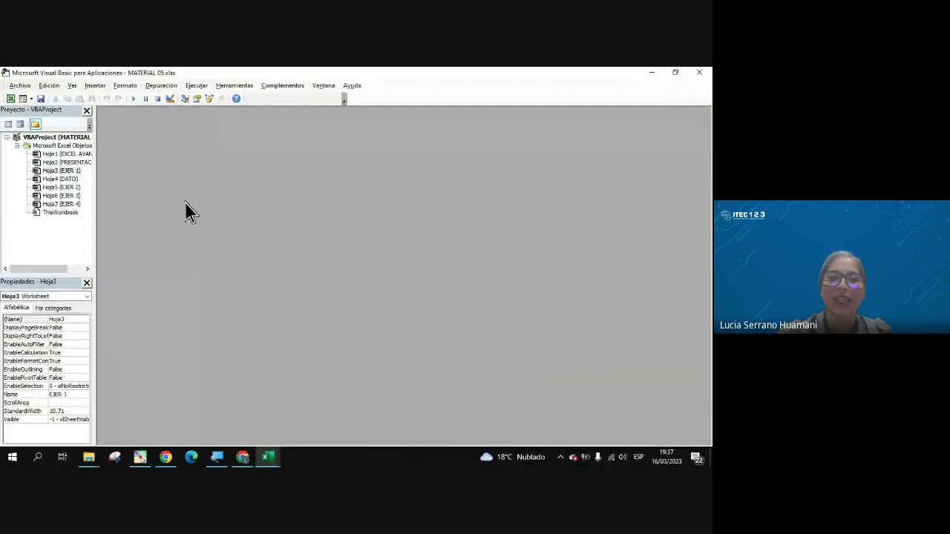
drag(64, 284, 66, 260)
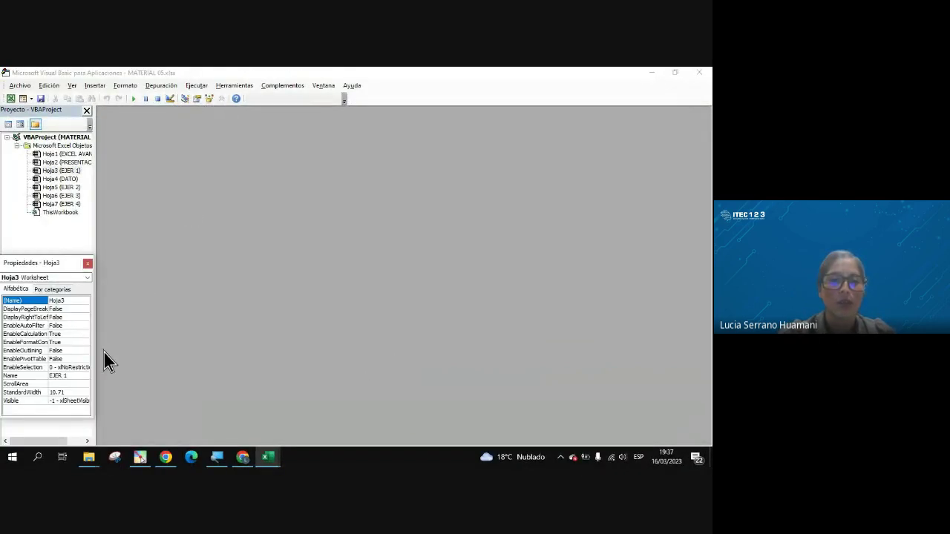
click(73, 229)
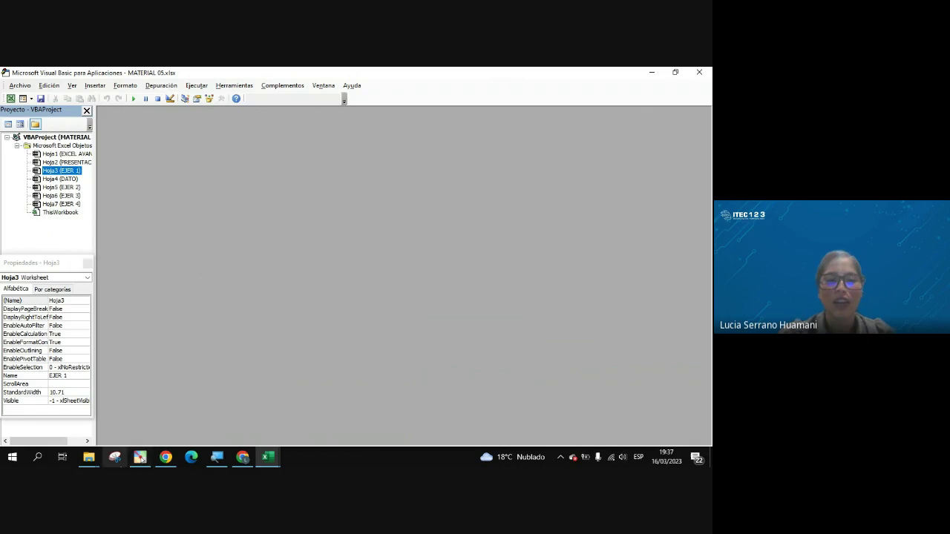
Step: Launch the screen annotation pen tool beside the editor
click(139, 457)
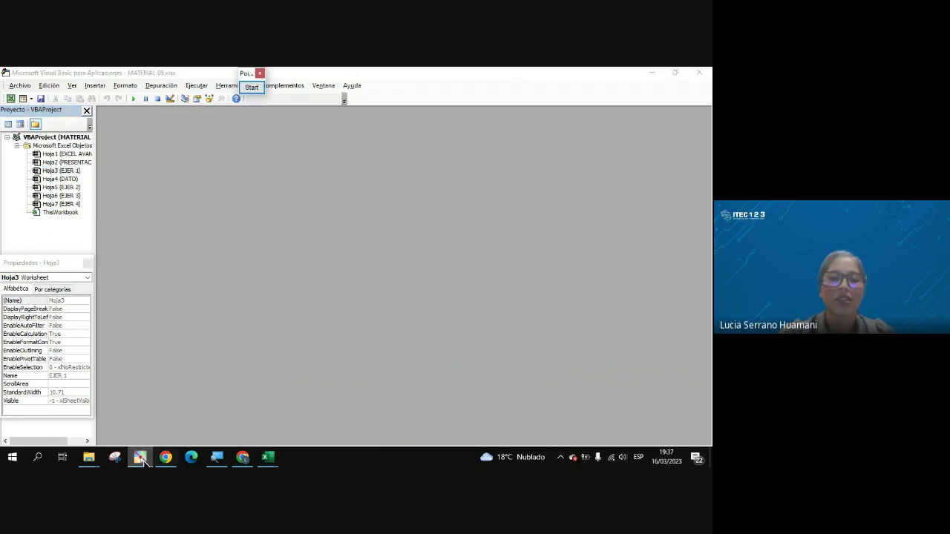
click(139, 456)
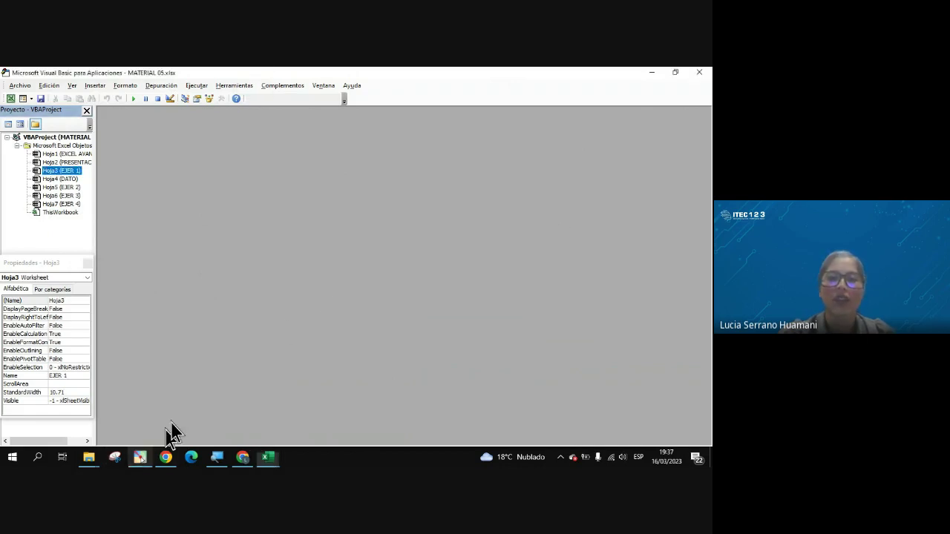
click(139, 456)
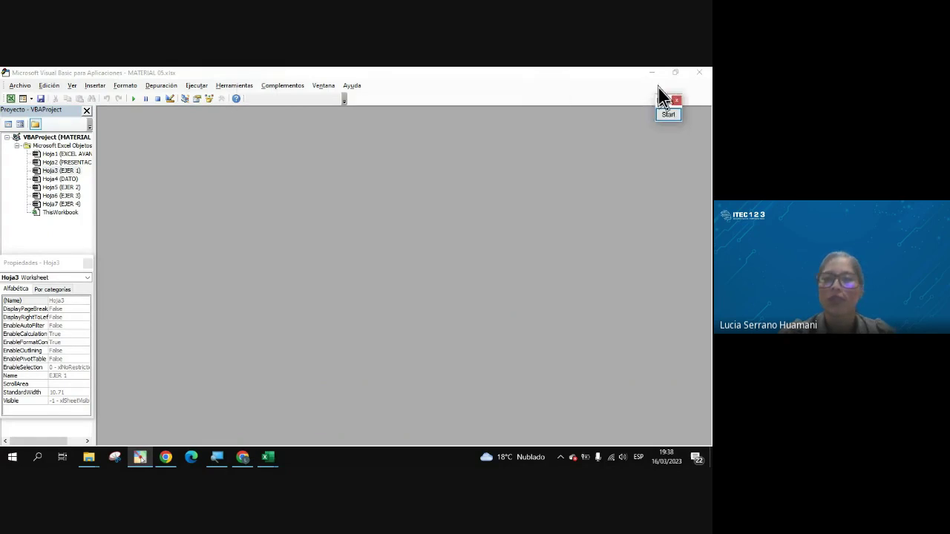
Step: Outline the VBA editor's menu bar with a red rectangle
click(665, 99)
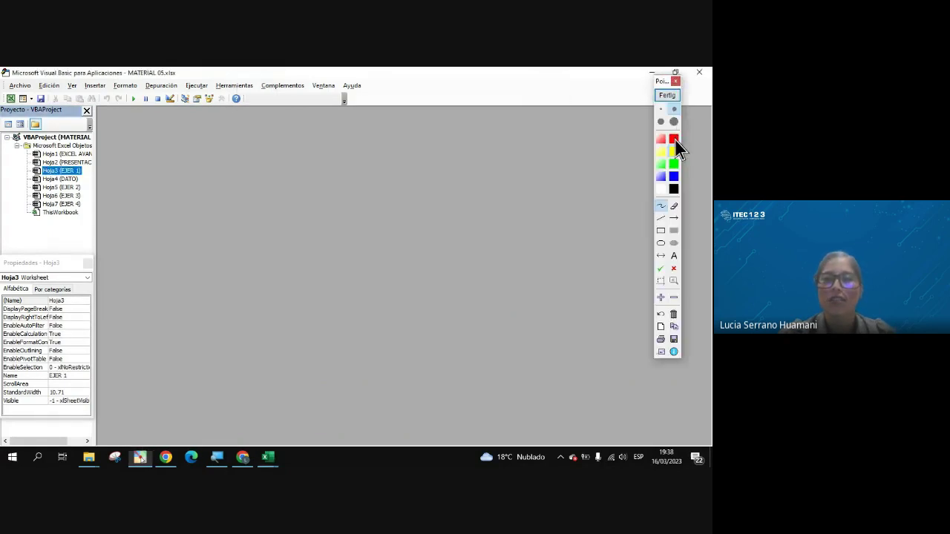
click(661, 230)
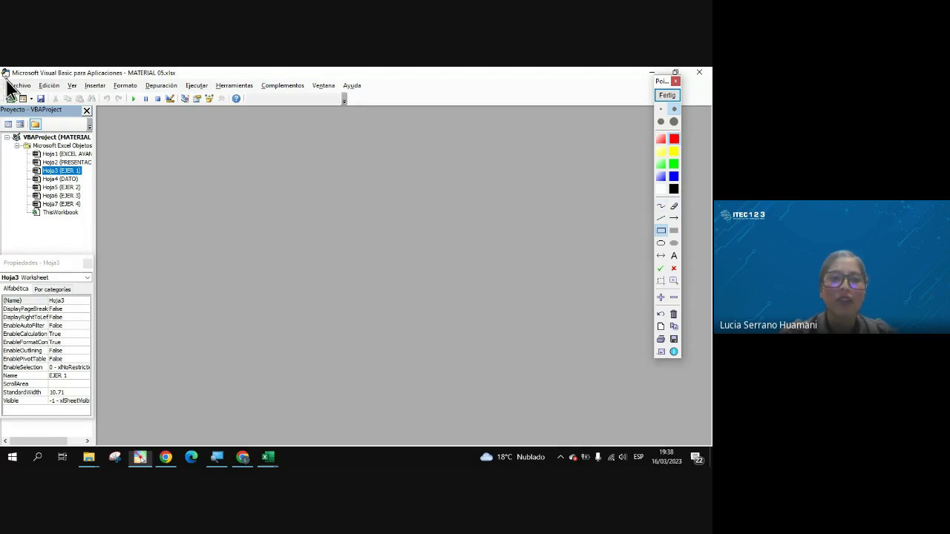
mouse_move(5, 76)
mouse_down()
mouse_move(72, 89)
mouse_move(368, 95)
mouse_up()
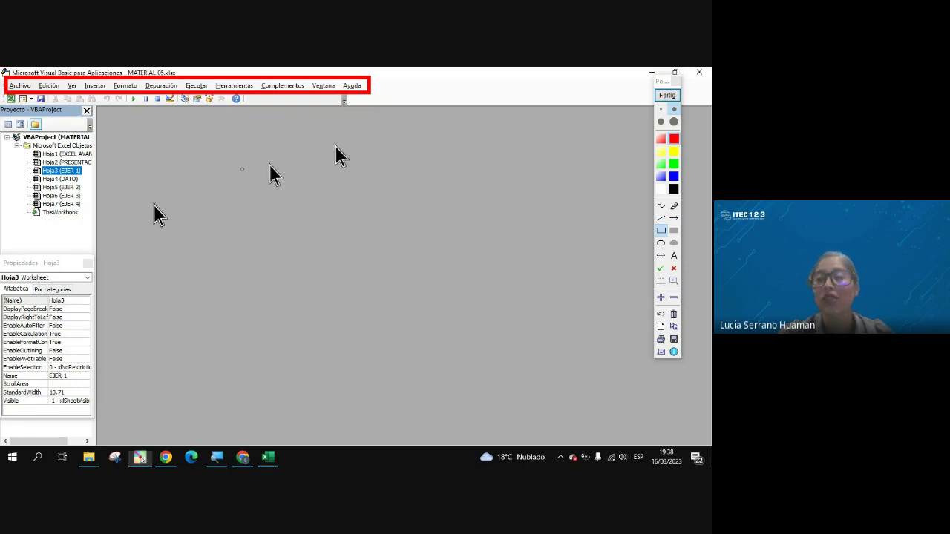
Step: Box the toolbar in yellow and the Project and Properties panes in thick green
click(678, 155)
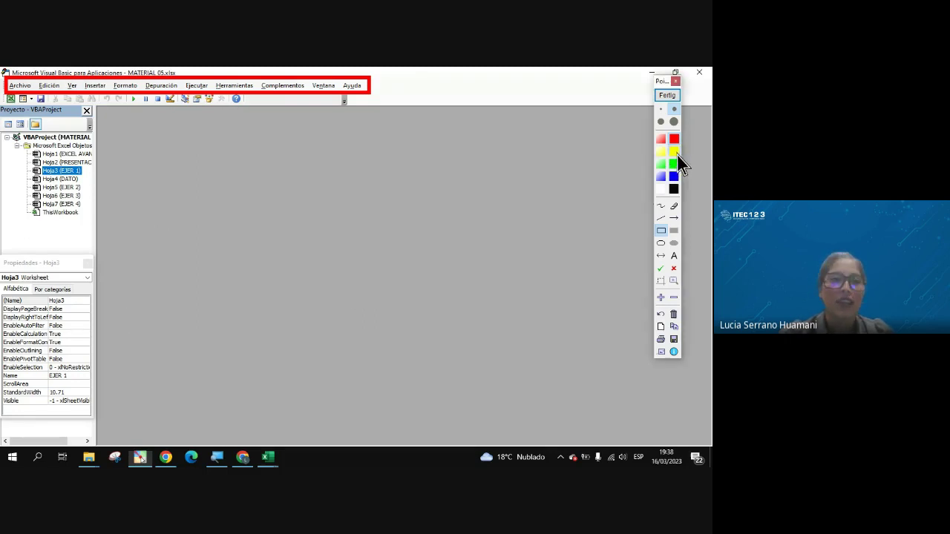
click(19, 109)
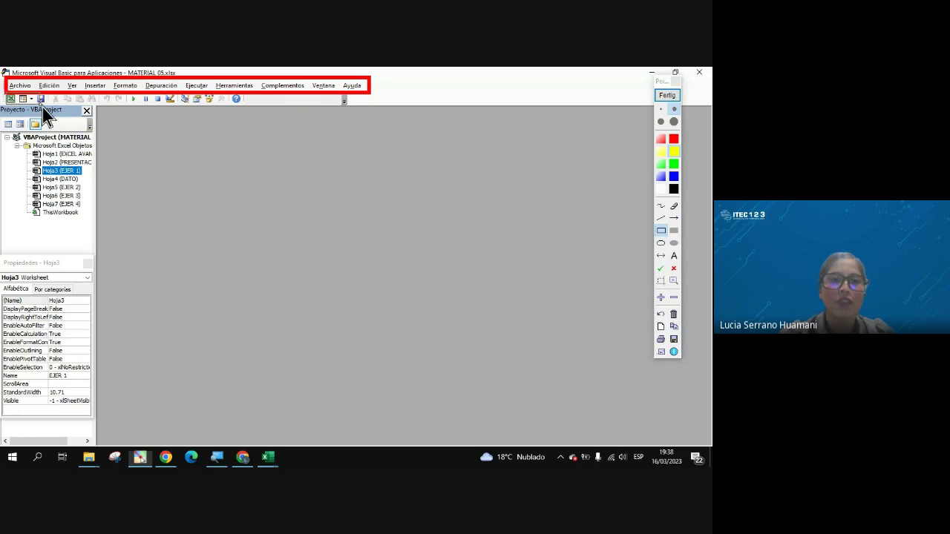
drag(43, 106, 258, 105)
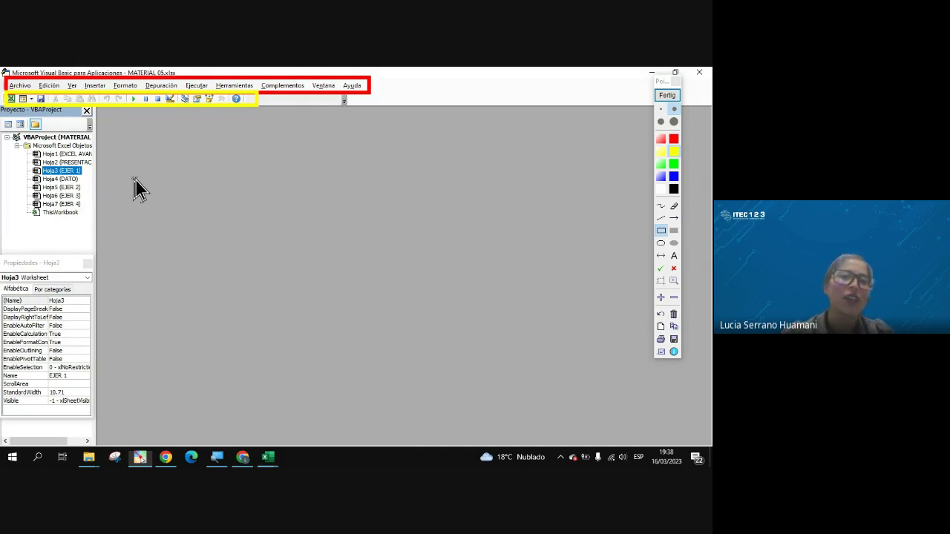
click(674, 109)
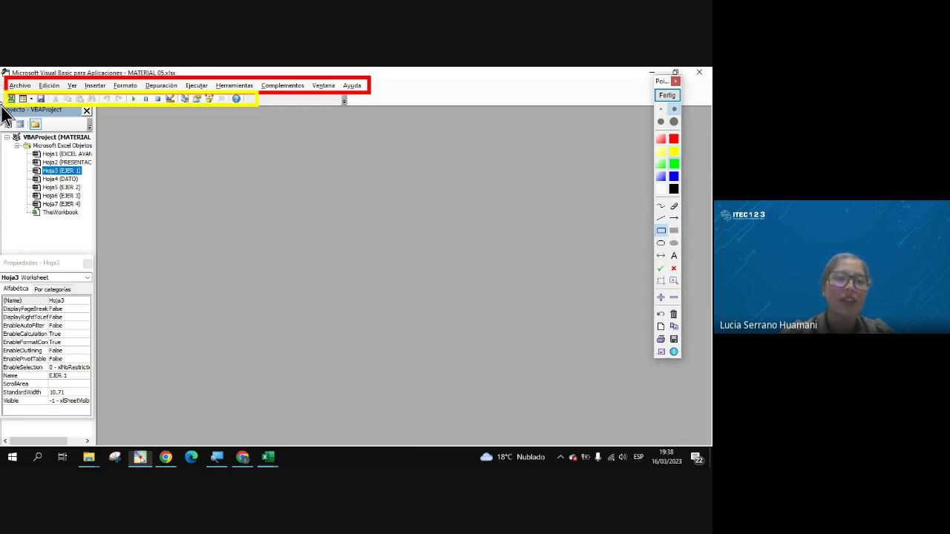
mouse_move(2, 106)
mouse_down()
mouse_move(94, 441)
mouse_move(95, 431)
mouse_up()
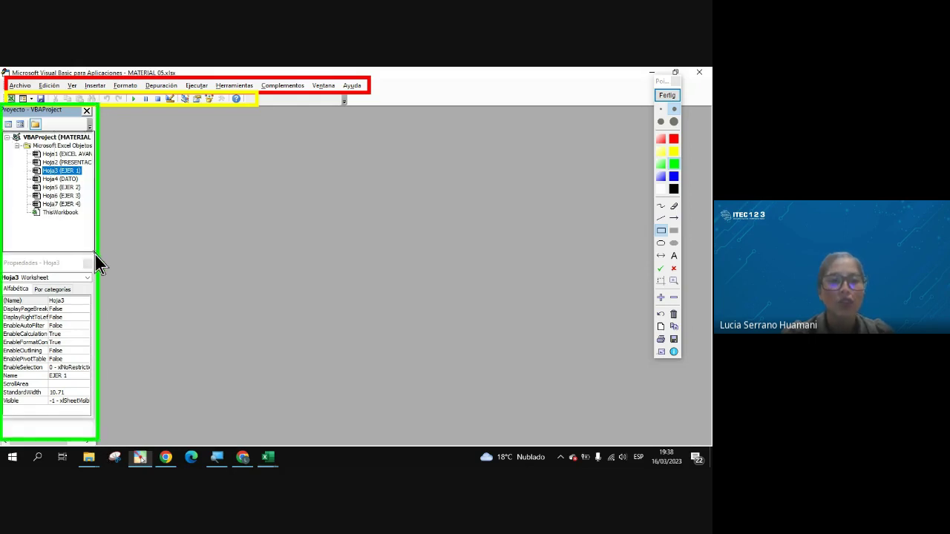
drag(91, 256, 92, 255)
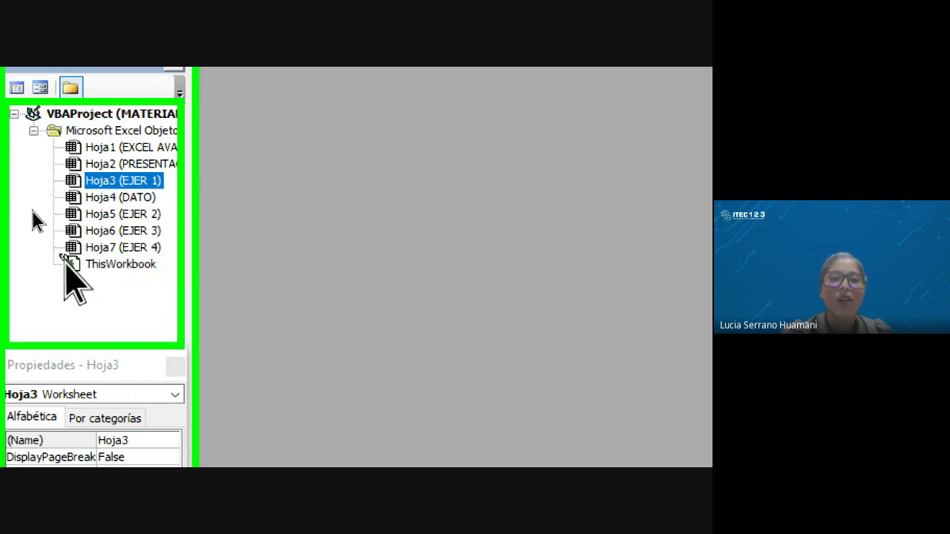
drag(80, 276, 165, 288)
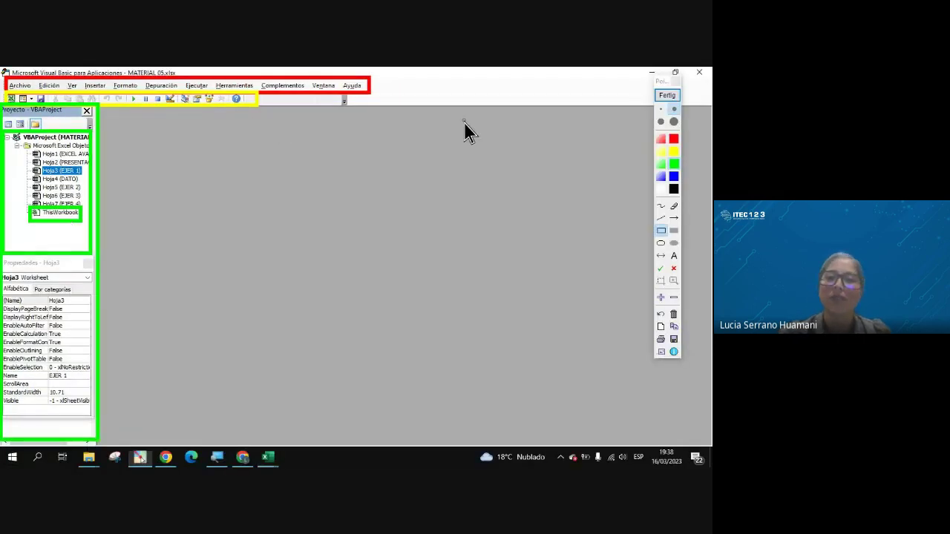
click(666, 98)
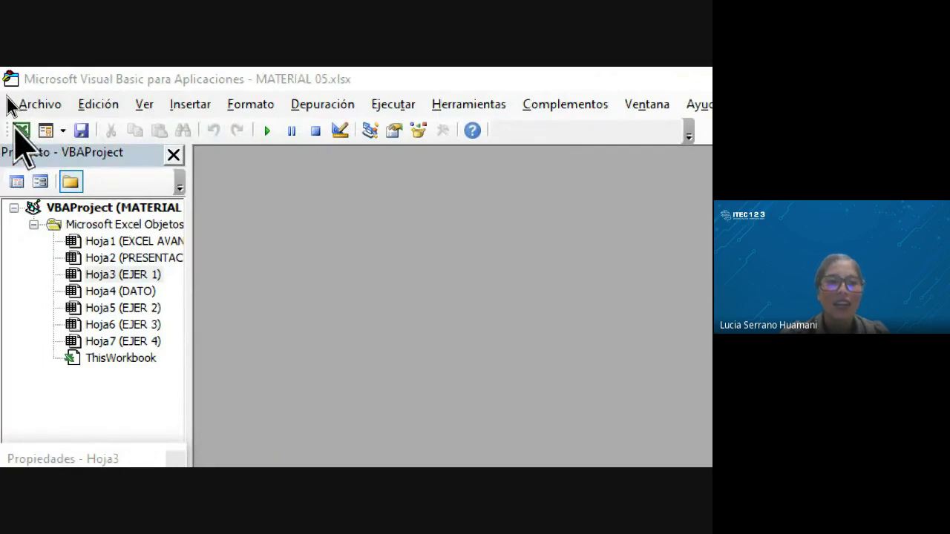
click(27, 136)
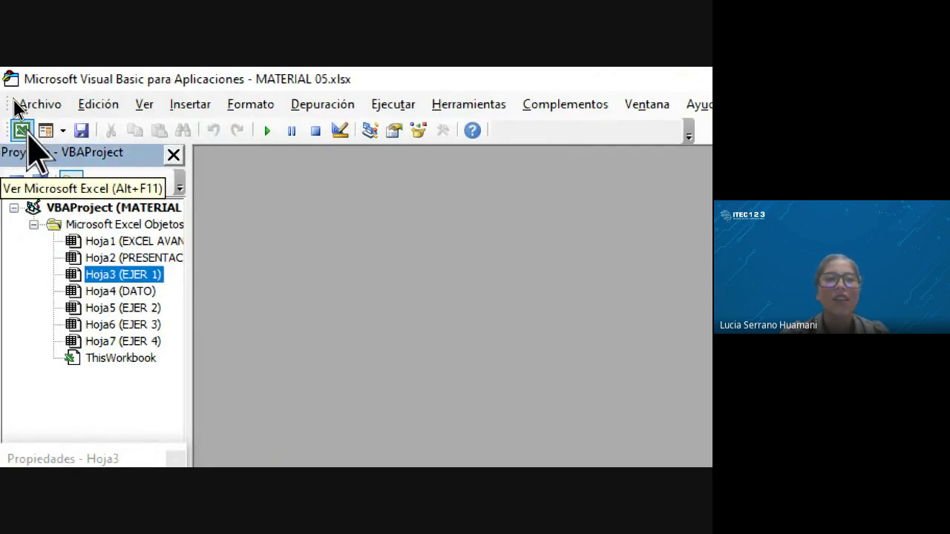
click(23, 131)
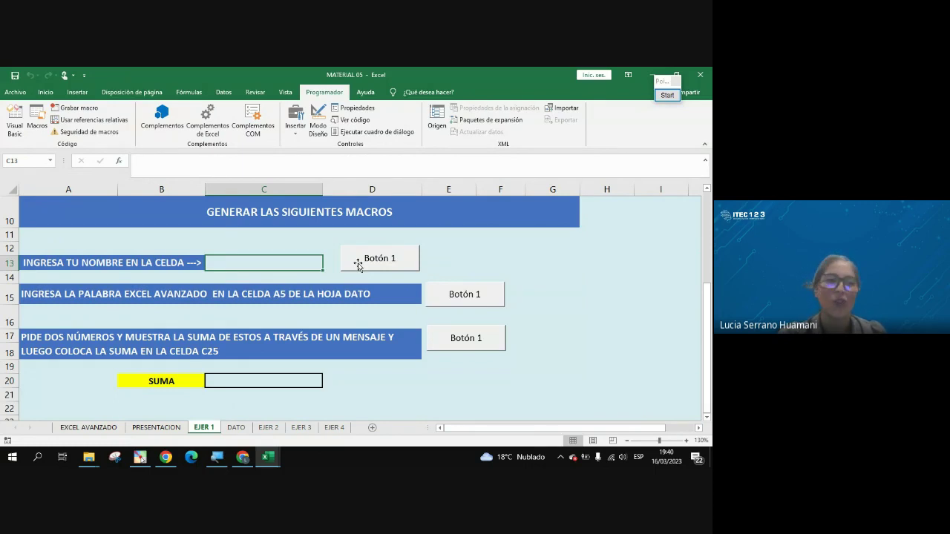
click(14, 122)
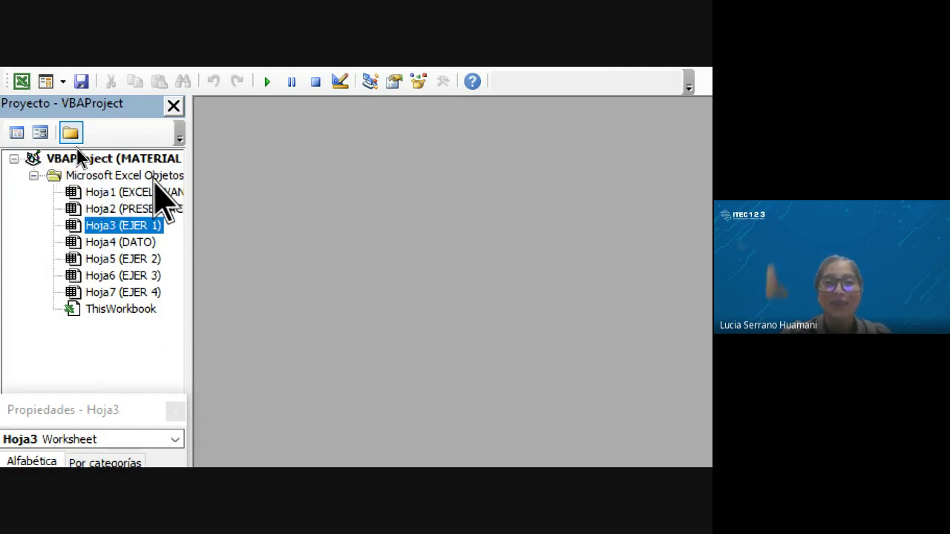
Step: Explore the right-click menus of VBAProject and the Microsoft Excel Objetos folder
click(74, 178)
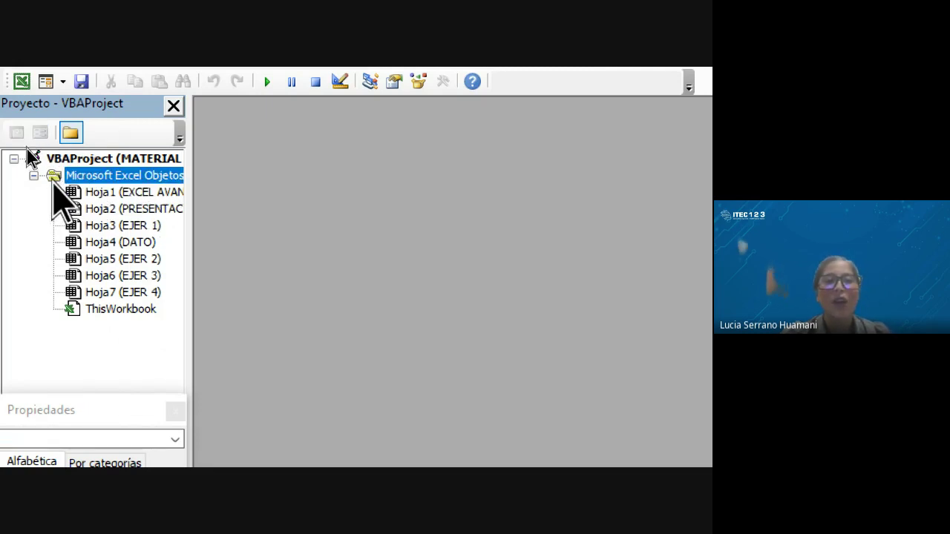
right_click(55, 179)
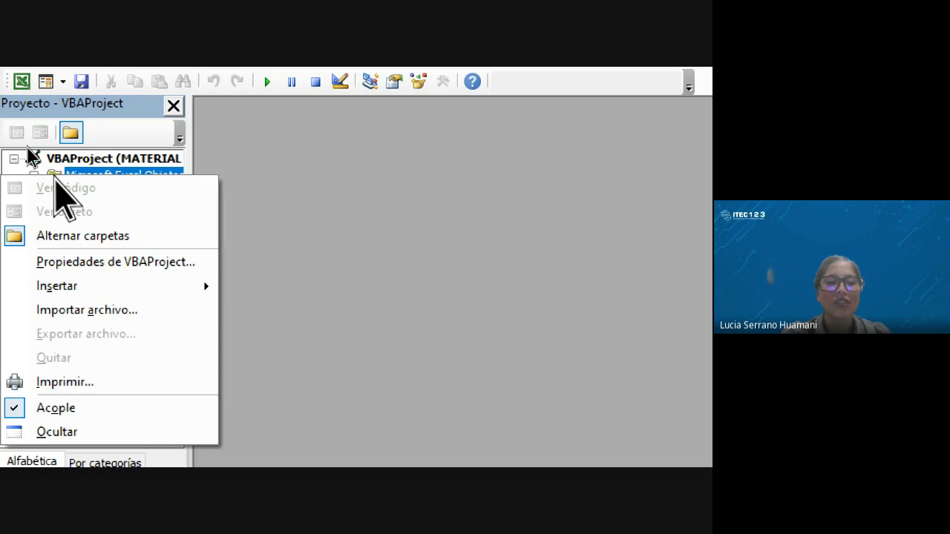
key(Escape)
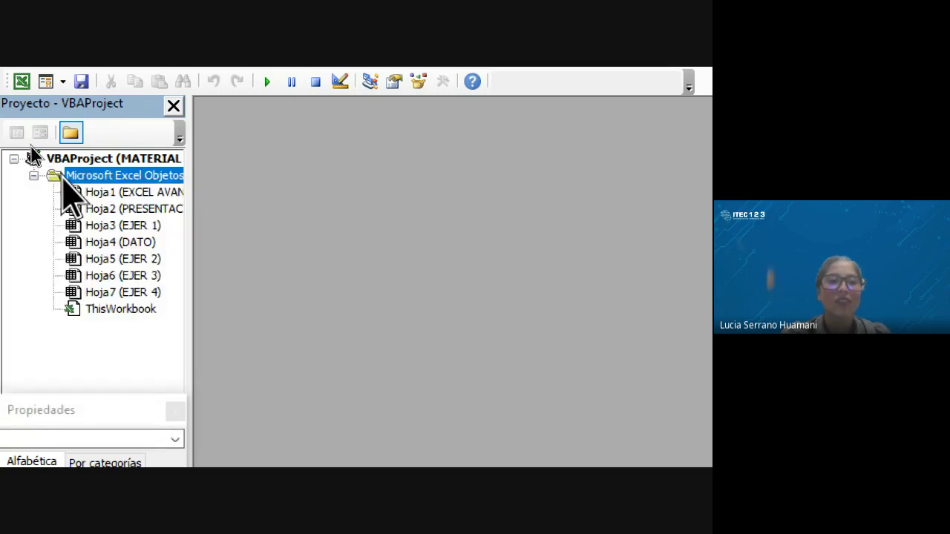
right_click(64, 182)
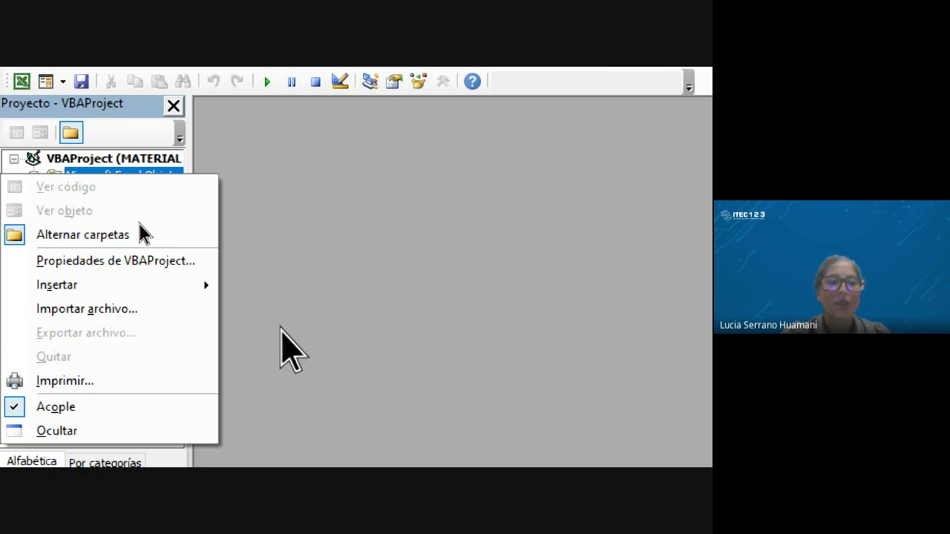
key(Escape)
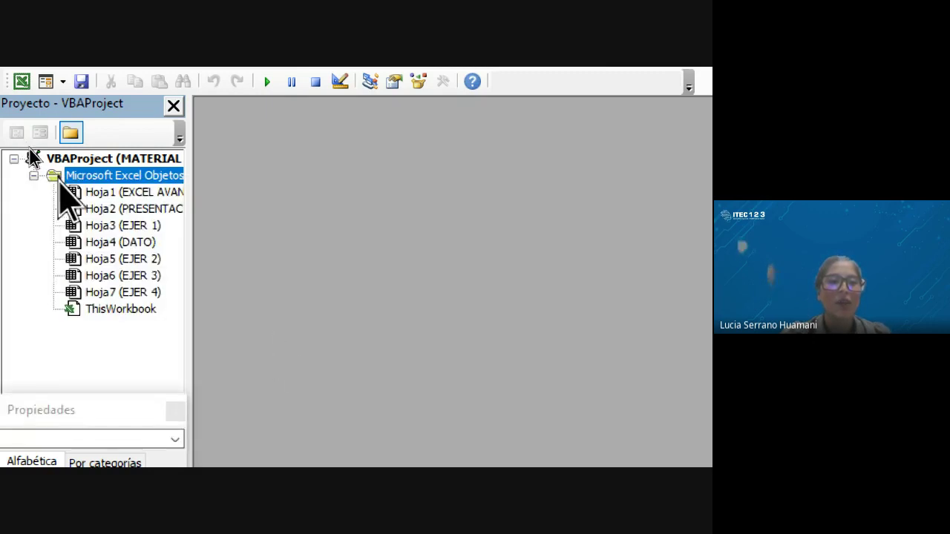
click(63, 159)
right_click(65, 159)
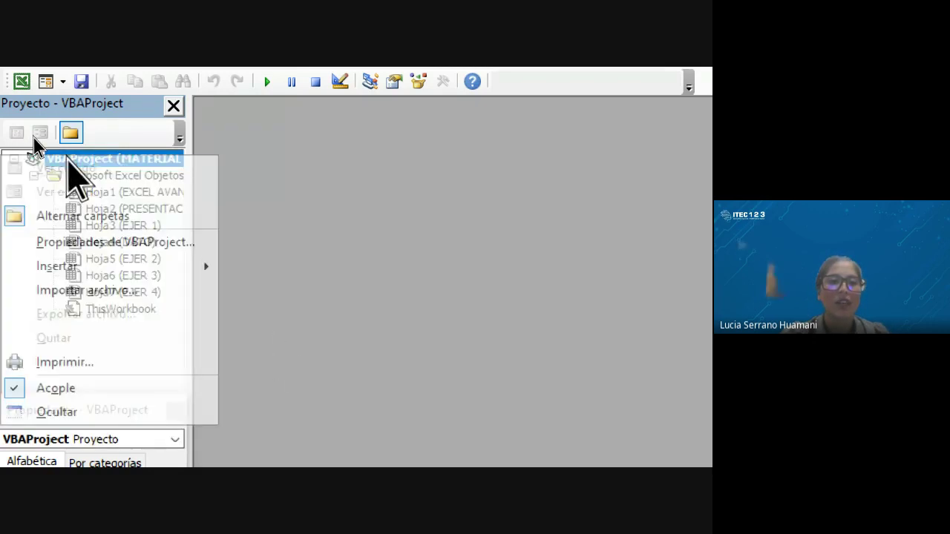
key(Escape)
click(112, 176)
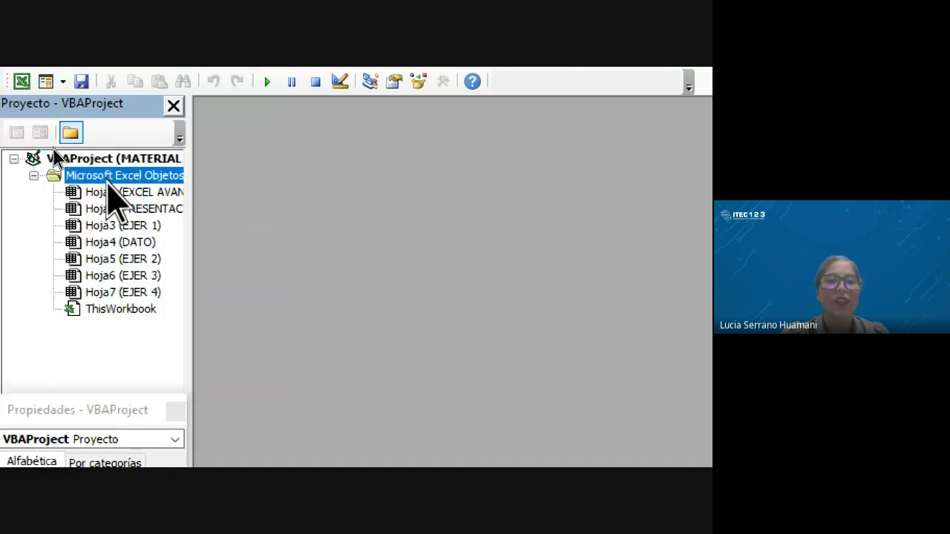
right_click(113, 178)
key(Escape)
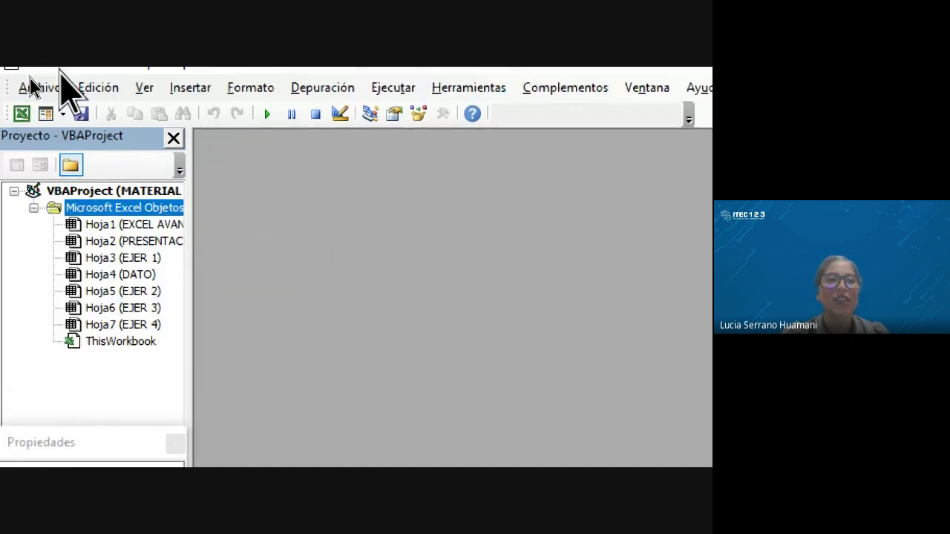
Step: Undock the Properties pane into a floating window, then close it
click(63, 116)
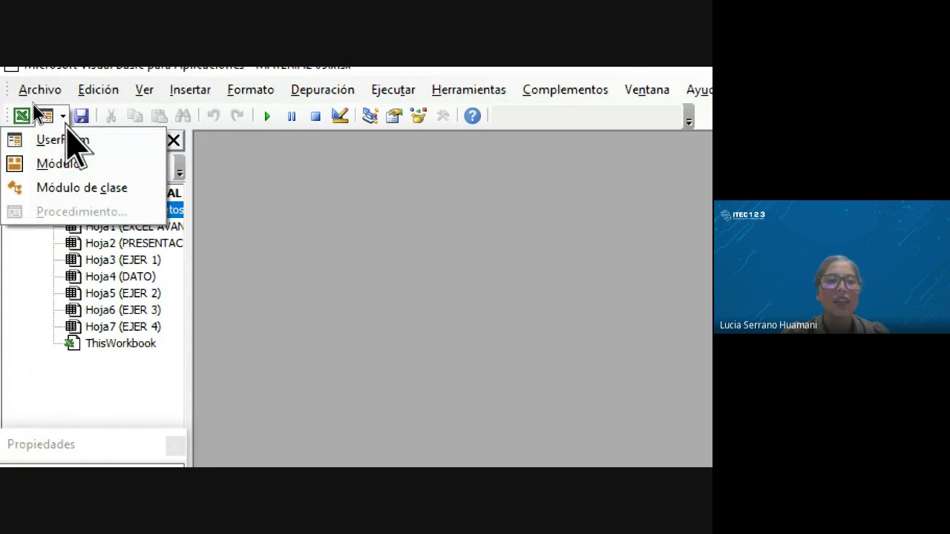
double_click(126, 444)
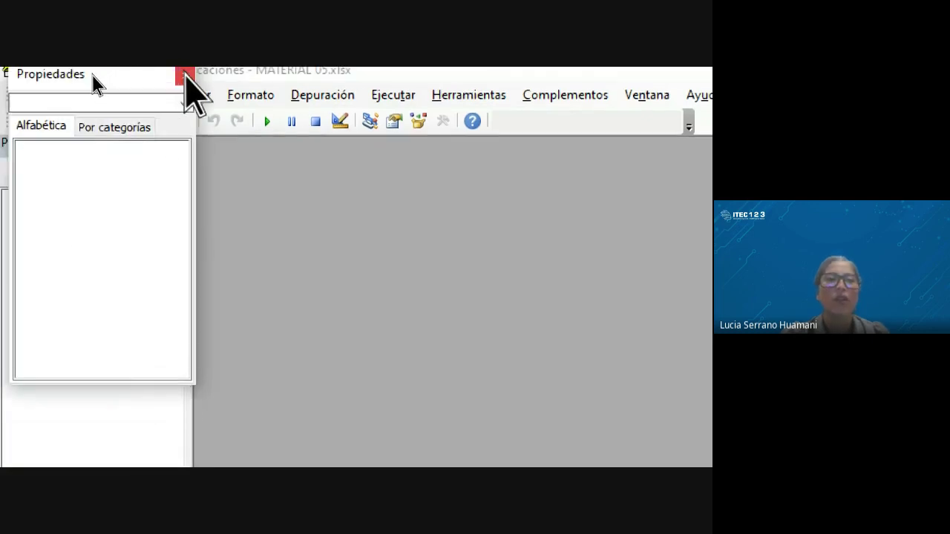
click(185, 71)
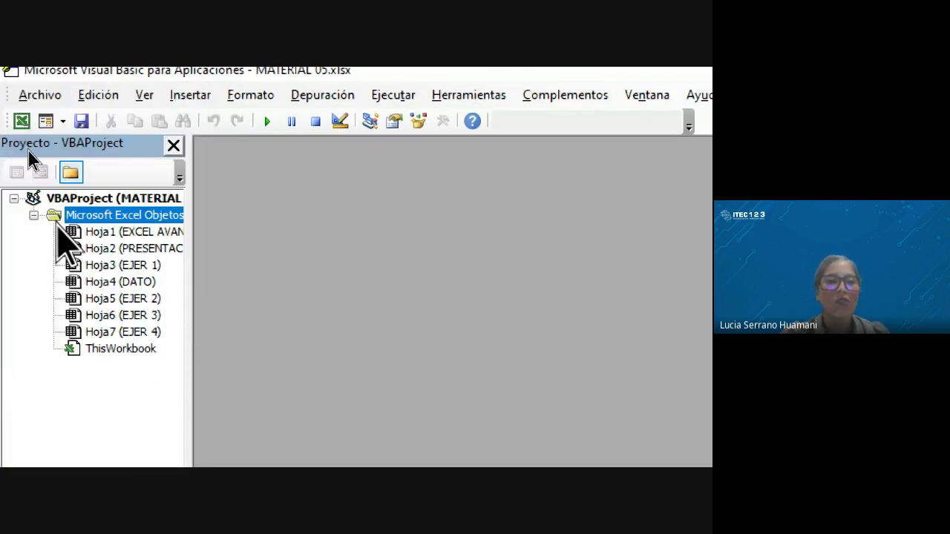
Step: Browse the Insertar submenu, then insert Módulo1 from the toolbar's insert dropdown
right_click(58, 222)
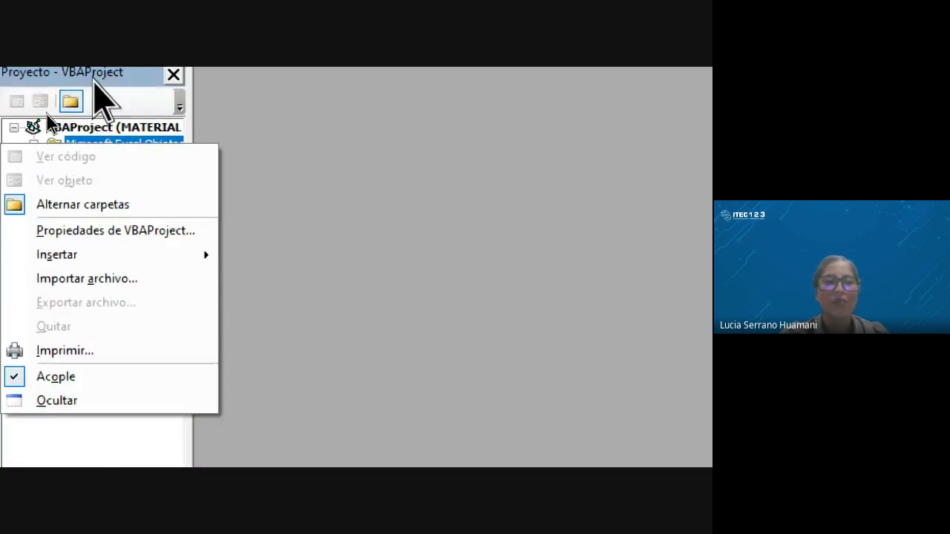
mouse_move(85, 256)
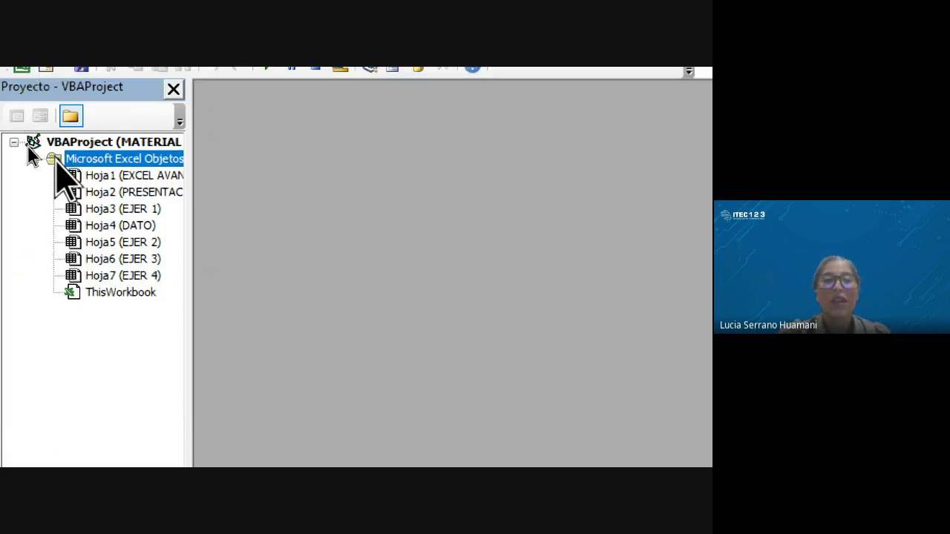
right_click(58, 167)
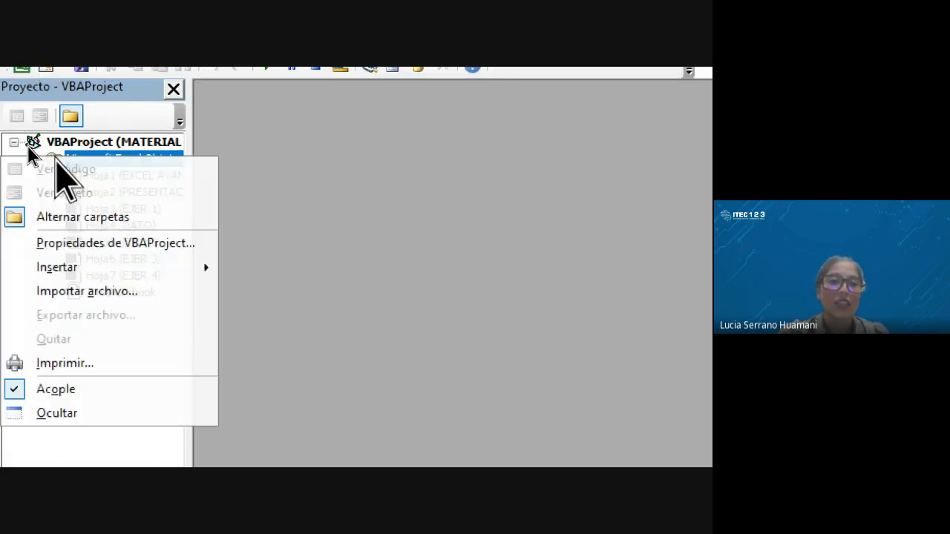
mouse_move(189, 266)
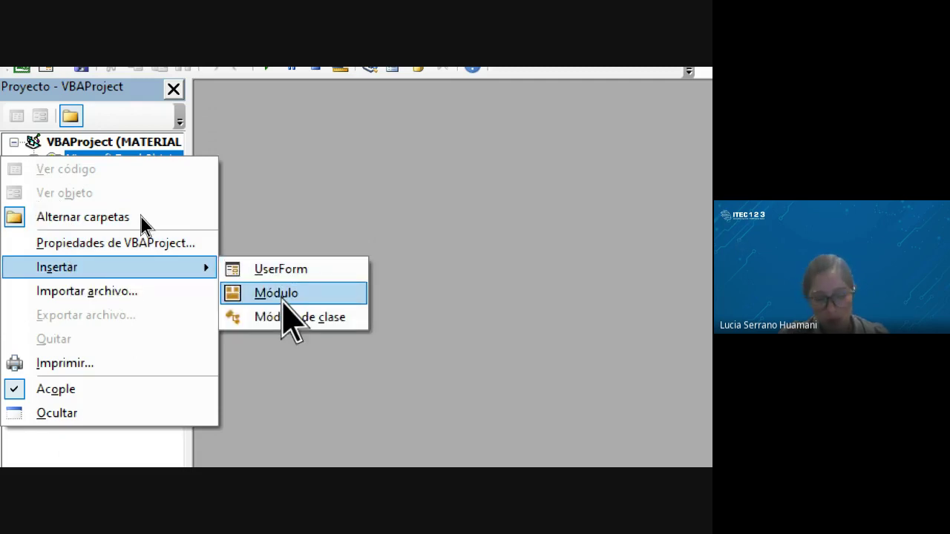
click(283, 245)
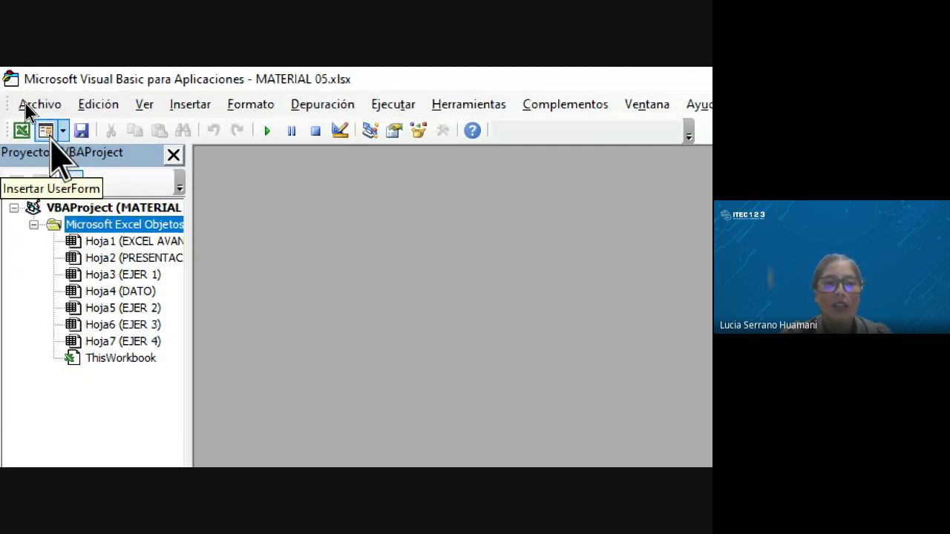
click(62, 130)
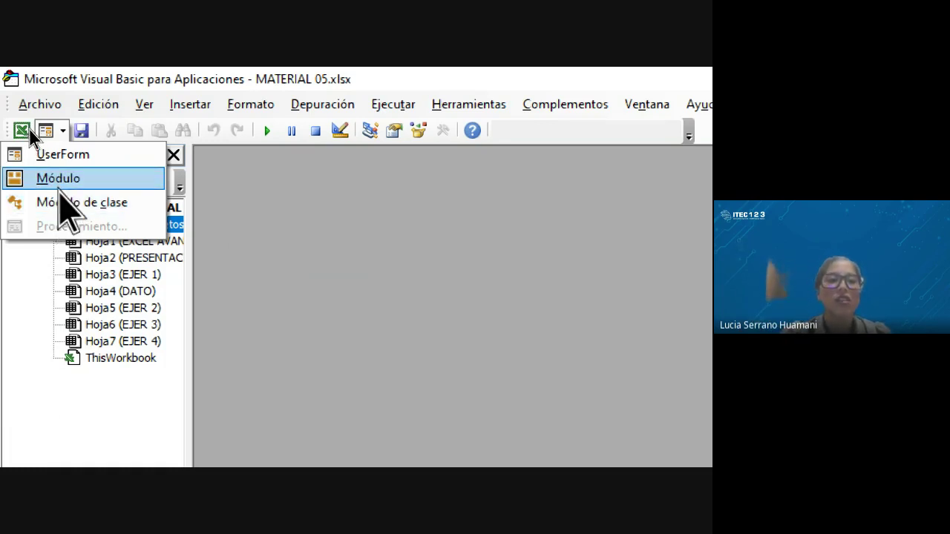
click(59, 180)
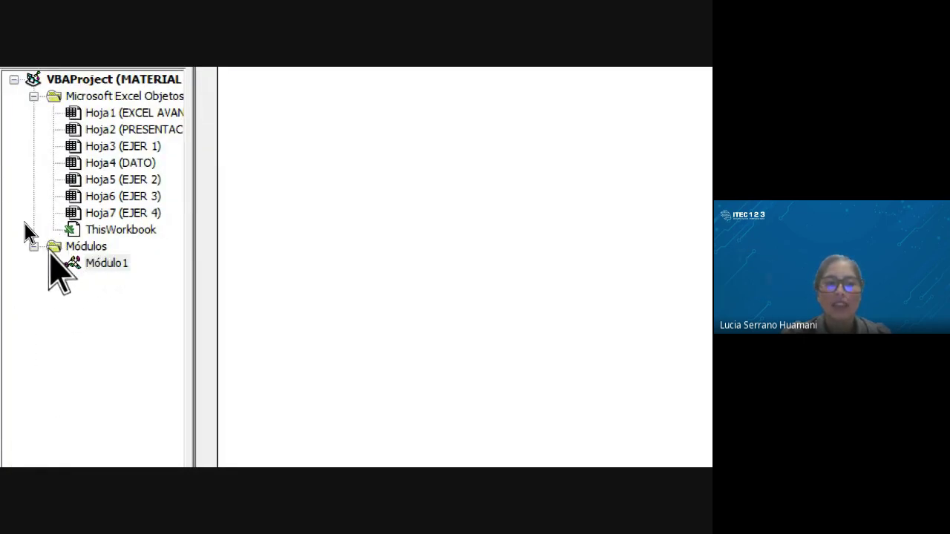
Step: Open Módulo1's empty code, glance at Meet, then switch back to the EJER 1 worksheet
click(95, 267)
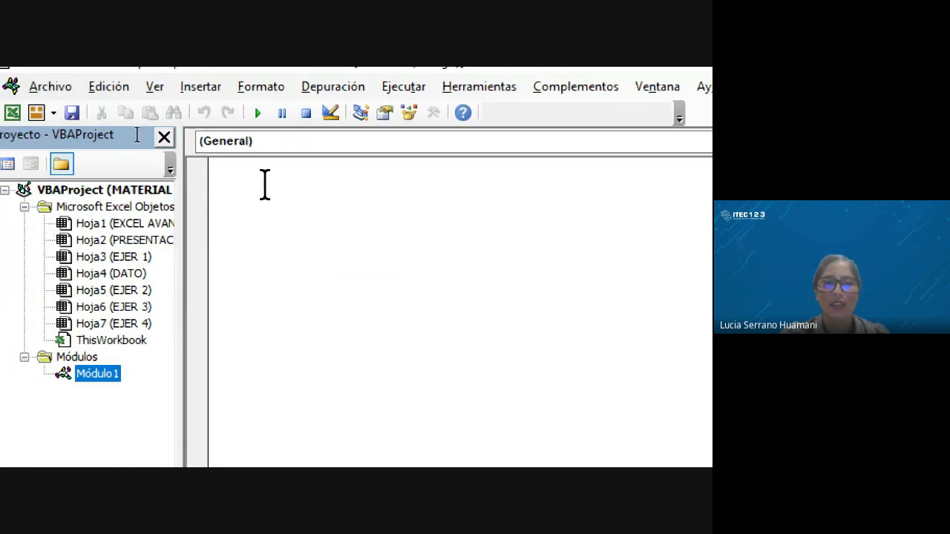
click(263, 184)
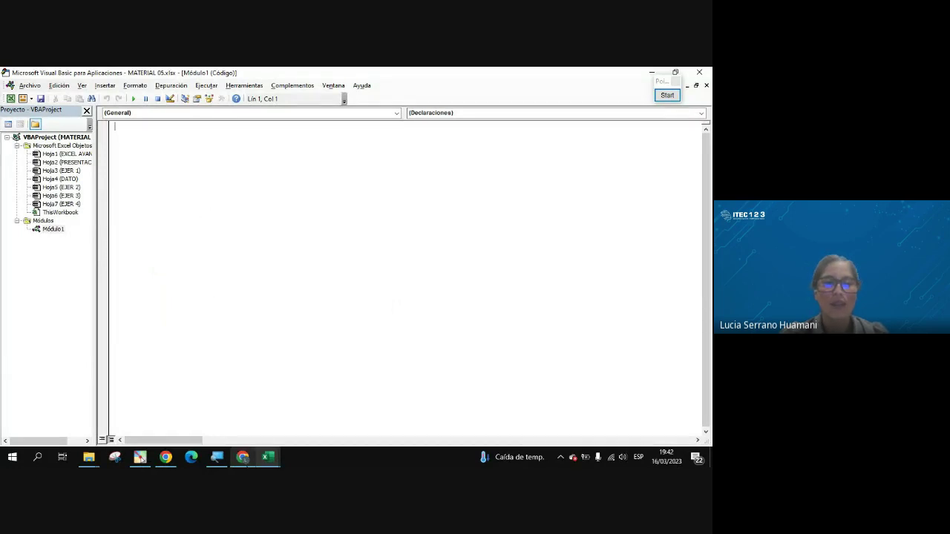
click(243, 456)
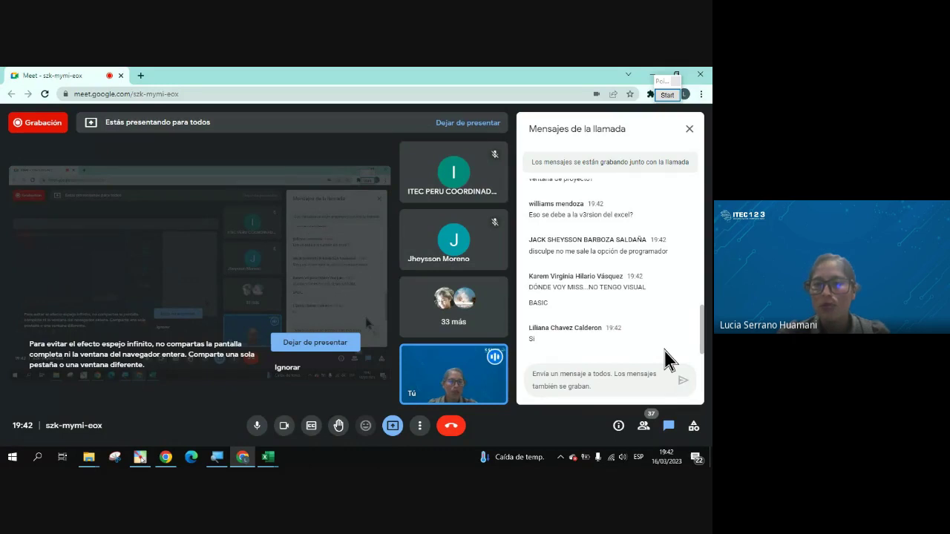
key(alt+Tab)
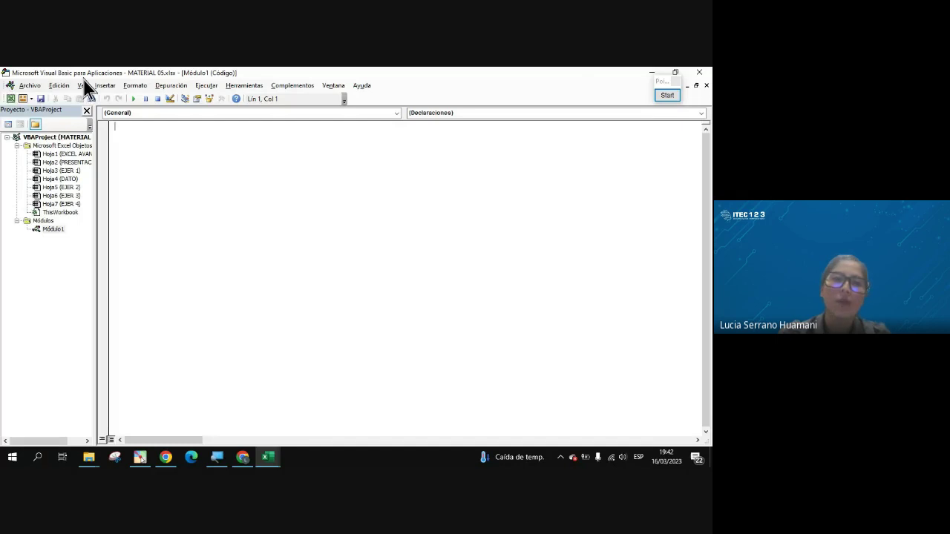
click(9, 99)
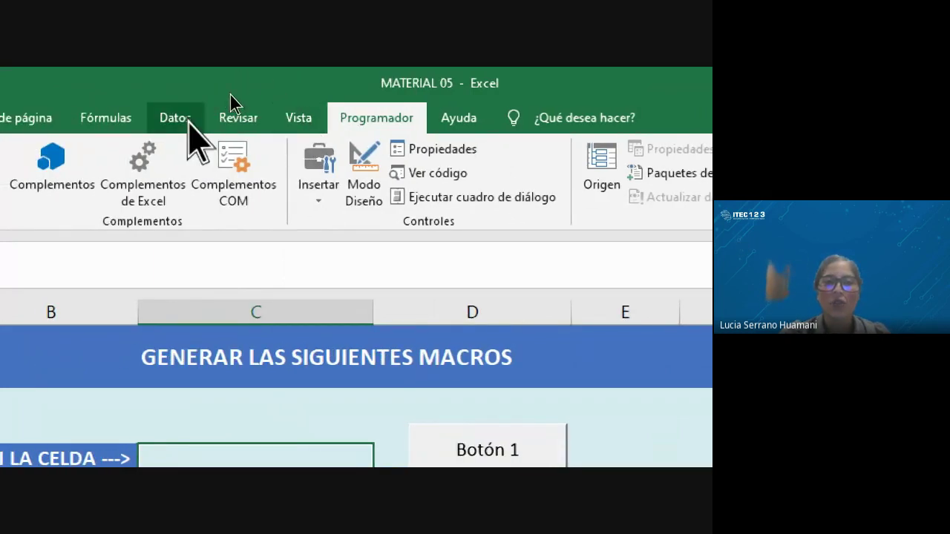
Step: In Customize Ribbon, toggle Programador off and back on, then confirm with Aceptar
right_click(290, 116)
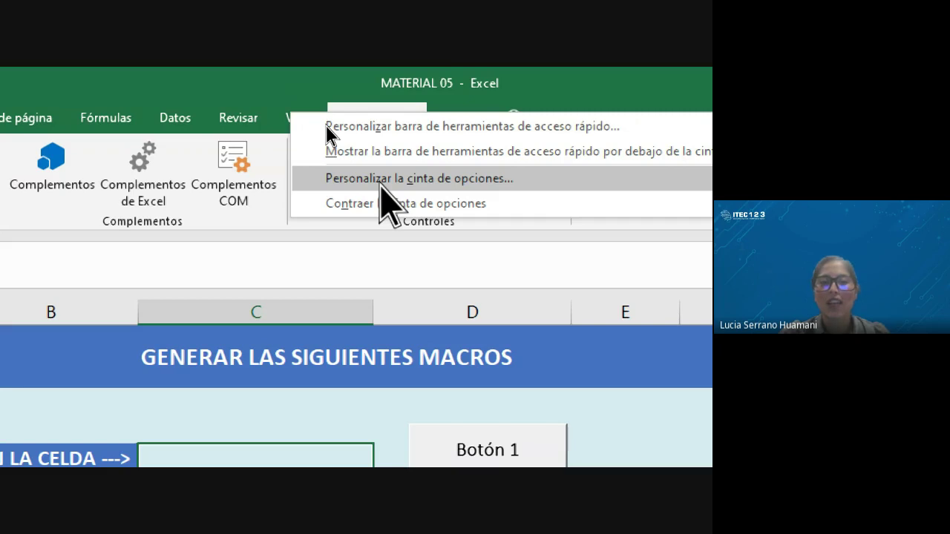
click(381, 182)
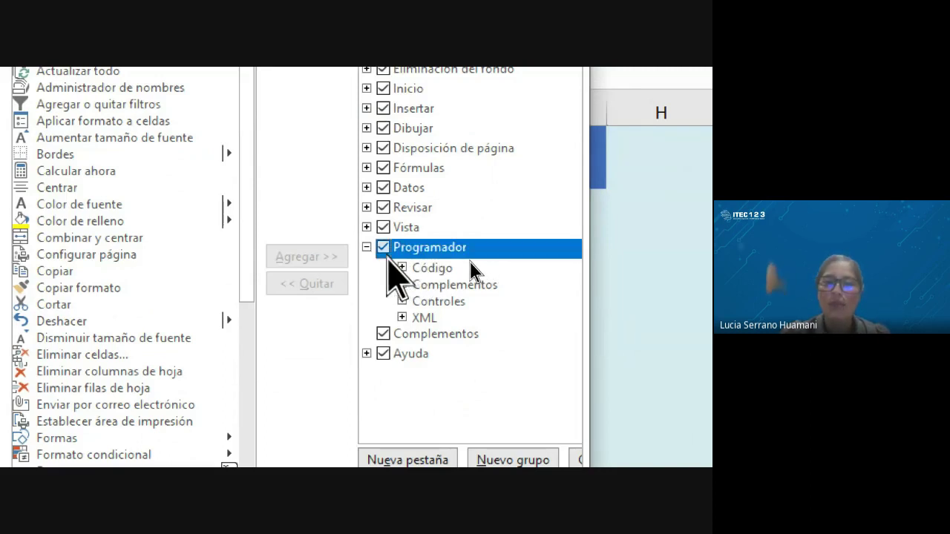
click(383, 248)
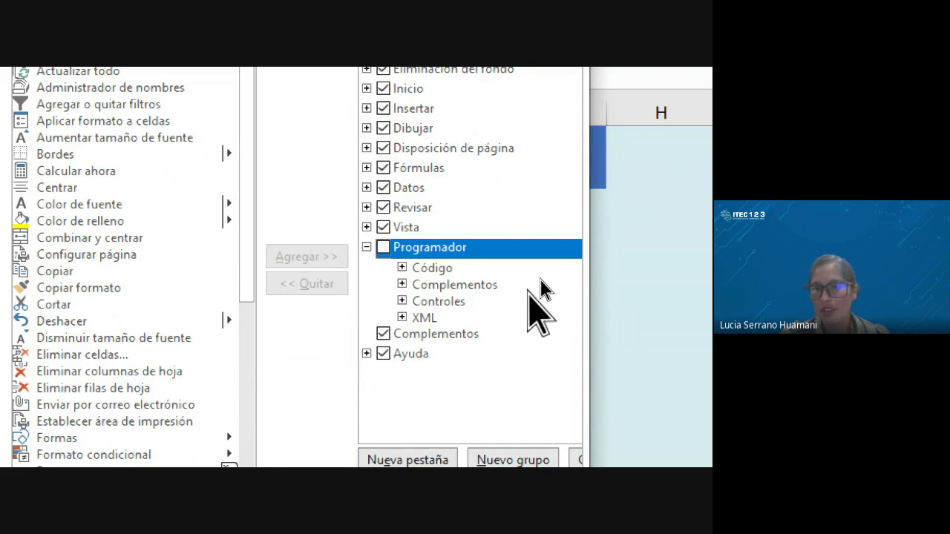
click(383, 248)
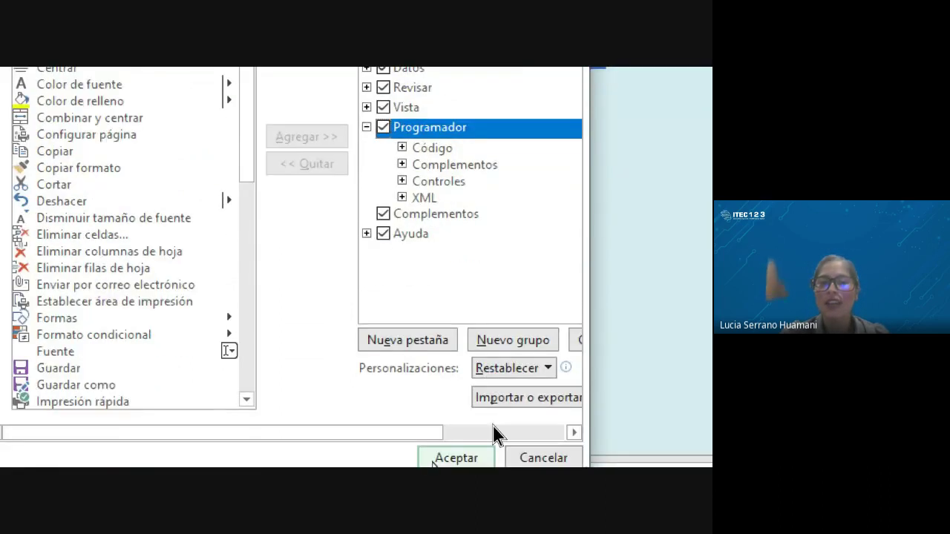
click(483, 459)
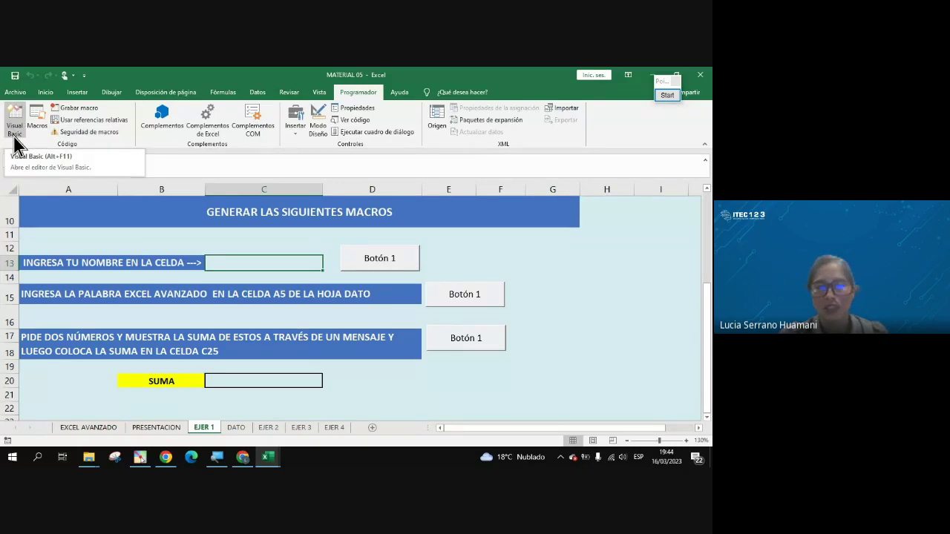
Step: Glance at the Meet chat, then reopen the Visual Basic editor on Módulo1's empty code
click(245, 458)
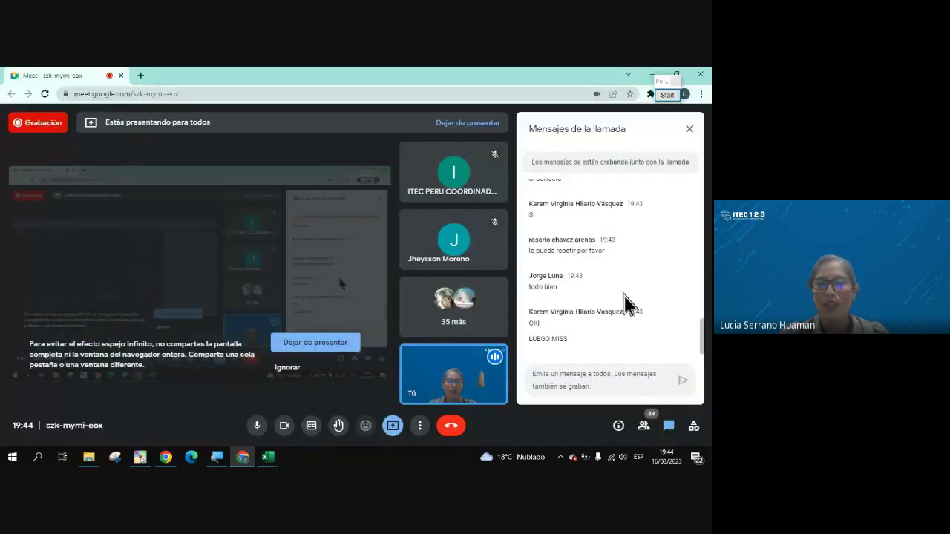
scroll(652, 314, up, 1)
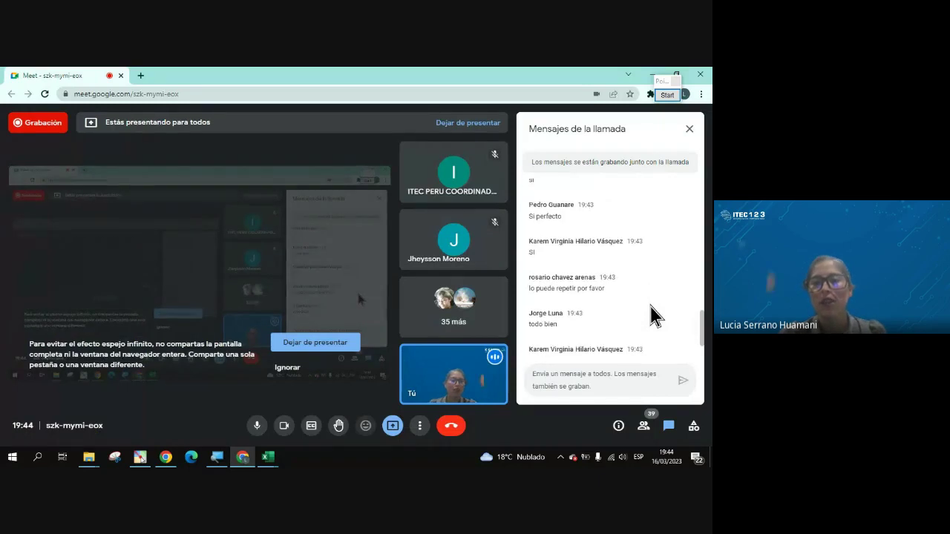
key(alt+Tab)
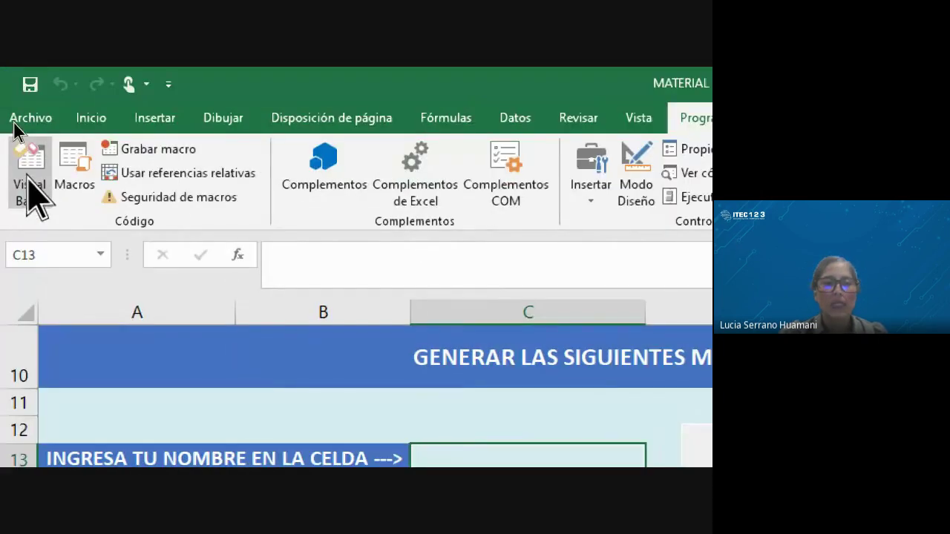
click(30, 186)
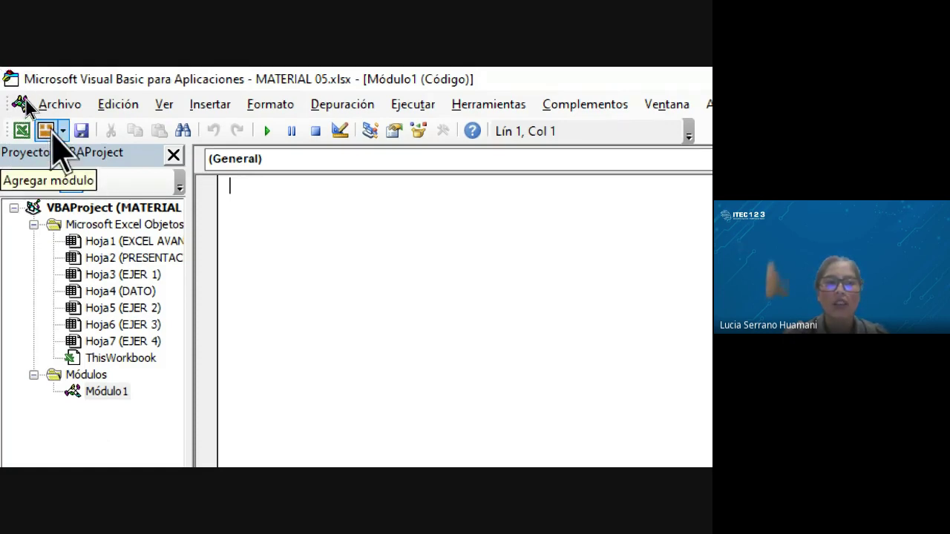
click(63, 132)
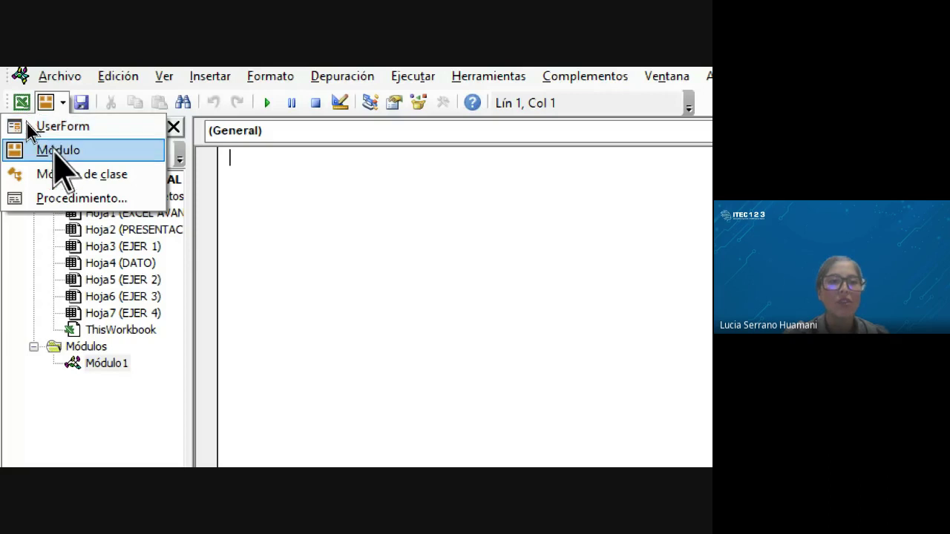
click(80, 363)
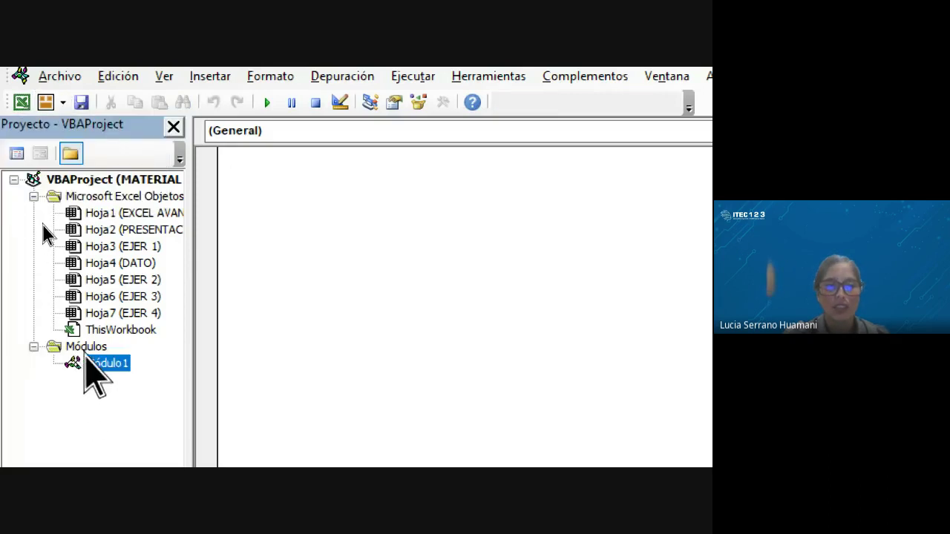
click(258, 181)
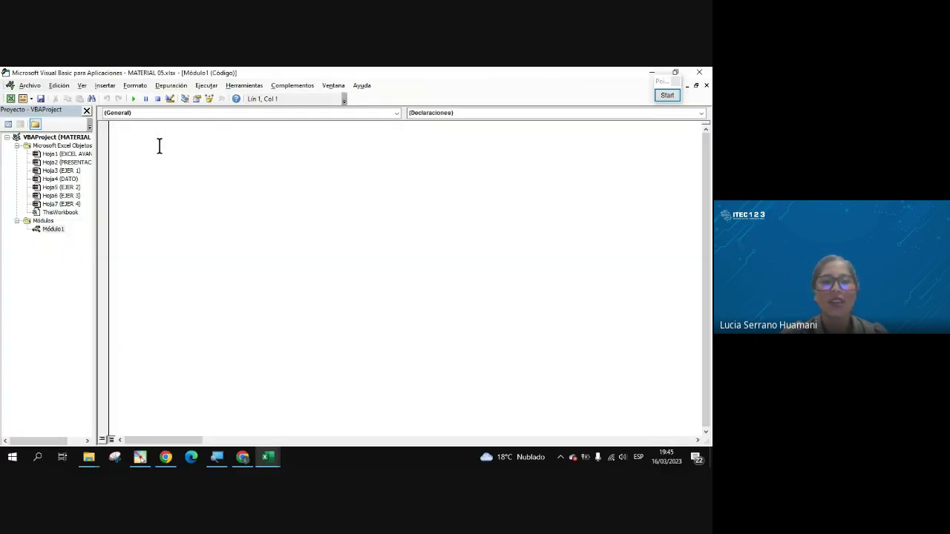
click(250, 462)
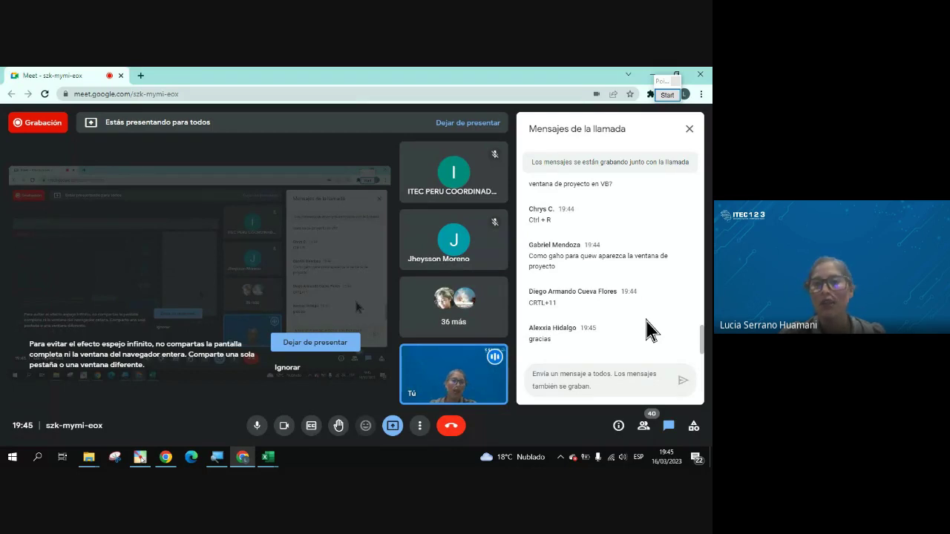
scroll(646, 330, up, 1)
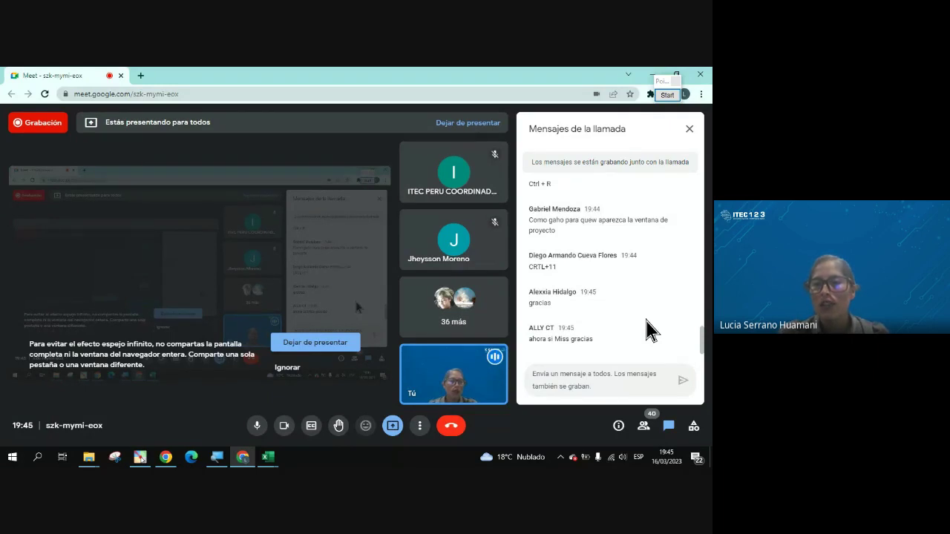
key(alt+Tab)
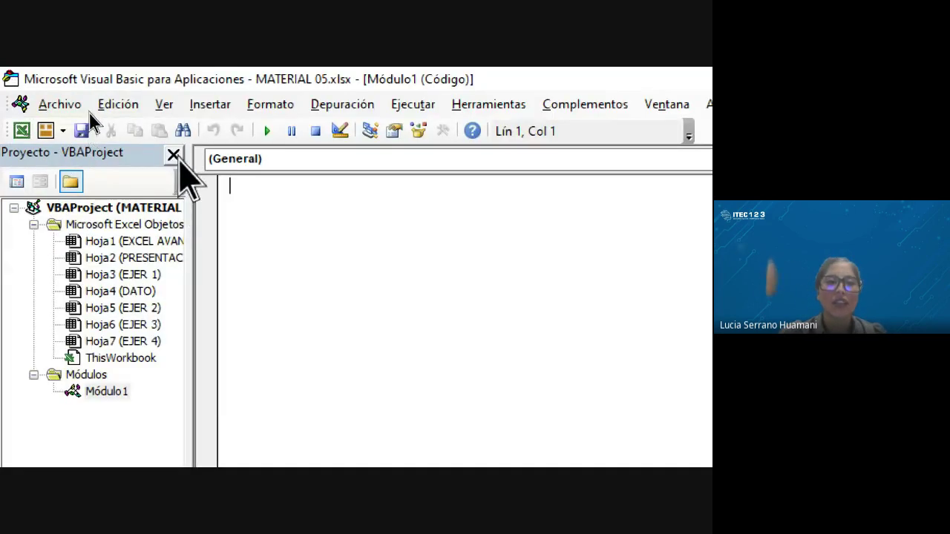
click(175, 156)
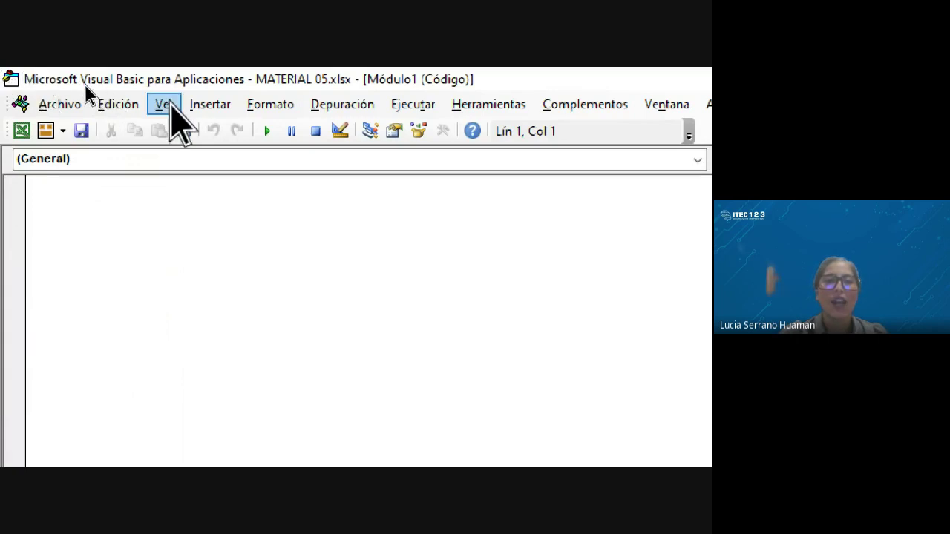
click(170, 108)
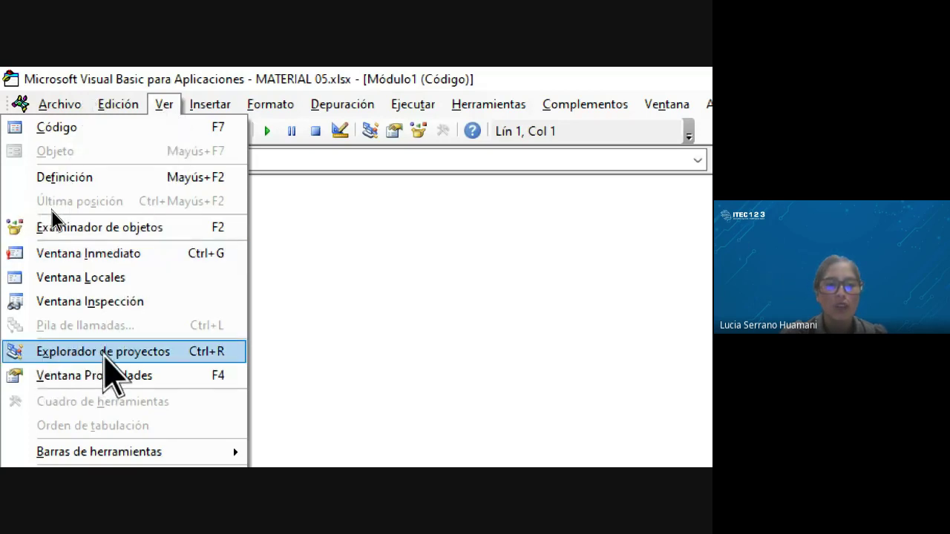
click(119, 353)
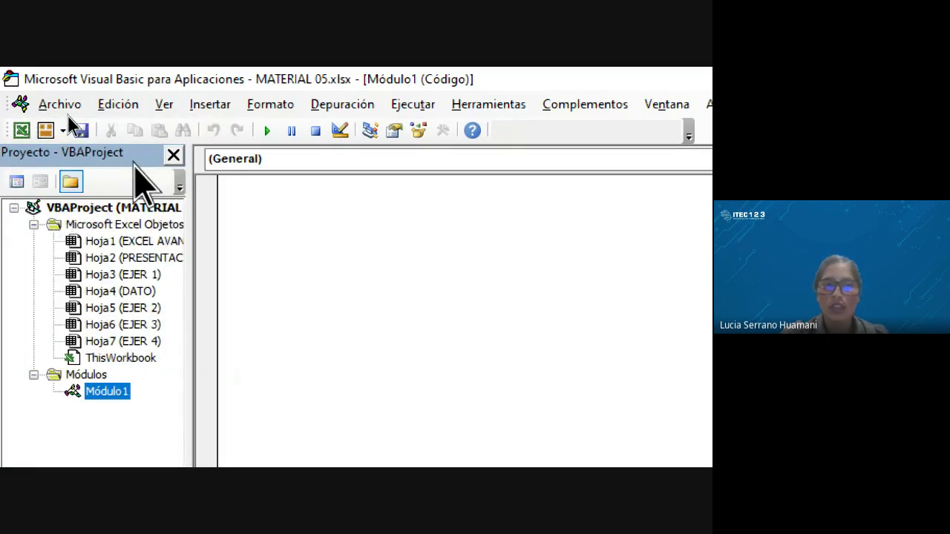
click(173, 156)
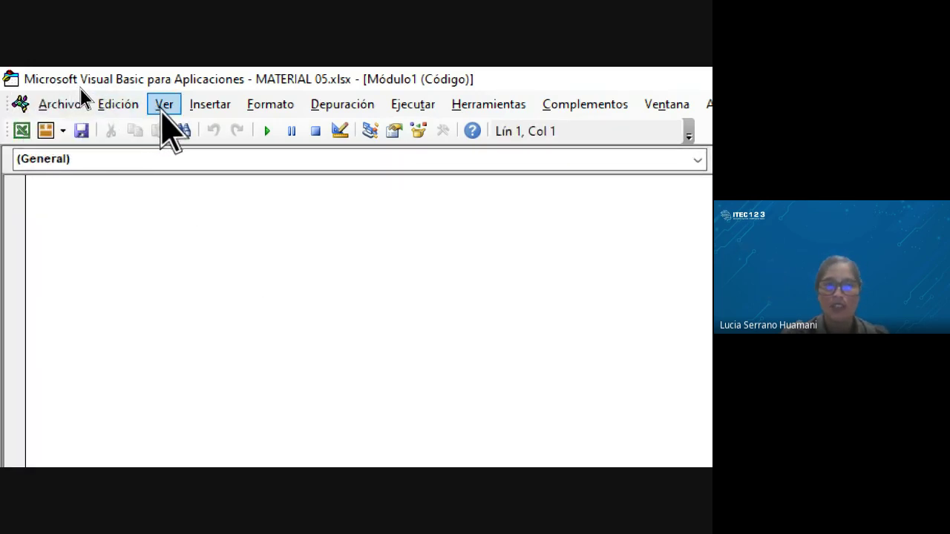
click(162, 112)
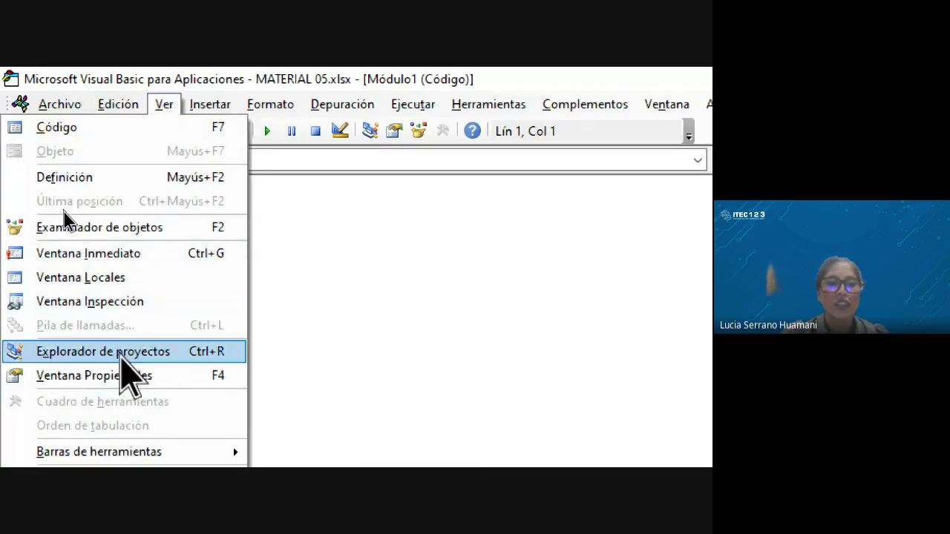
click(156, 352)
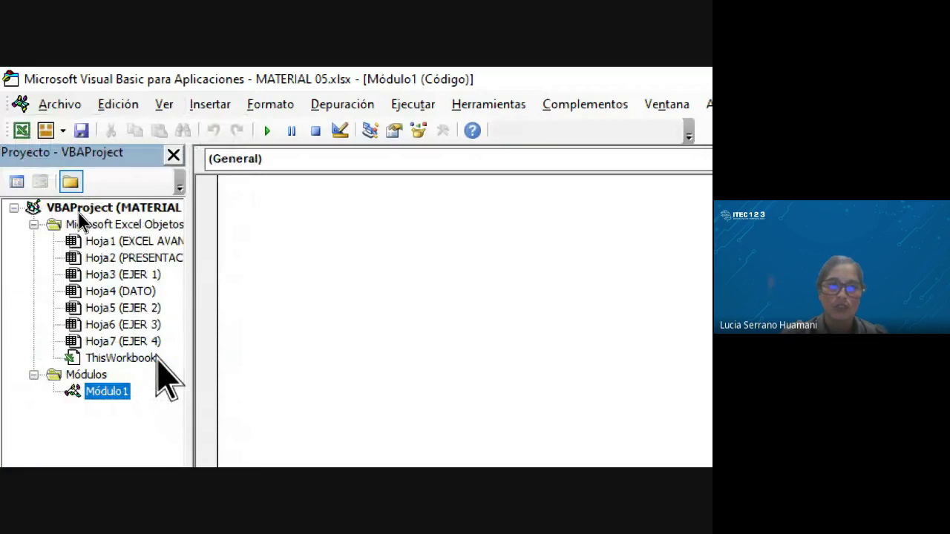
click(164, 105)
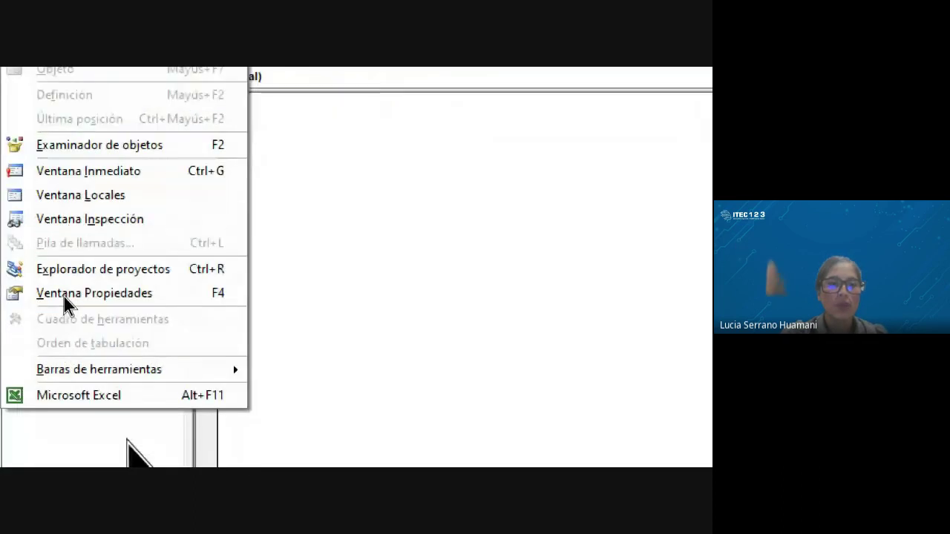
click(74, 293)
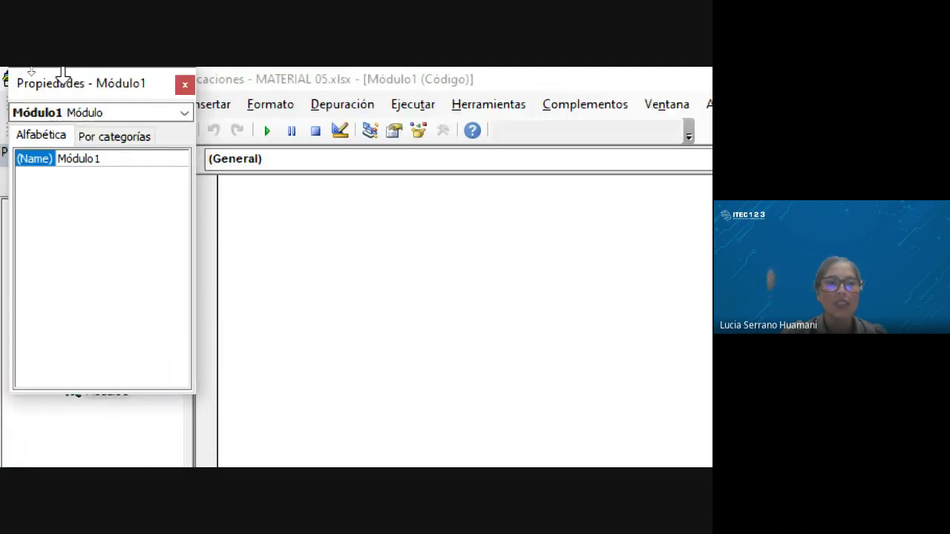
mouse_move(131, 84)
mouse_down()
mouse_move(127, 415)
mouse_move(89, 83)
mouse_up()
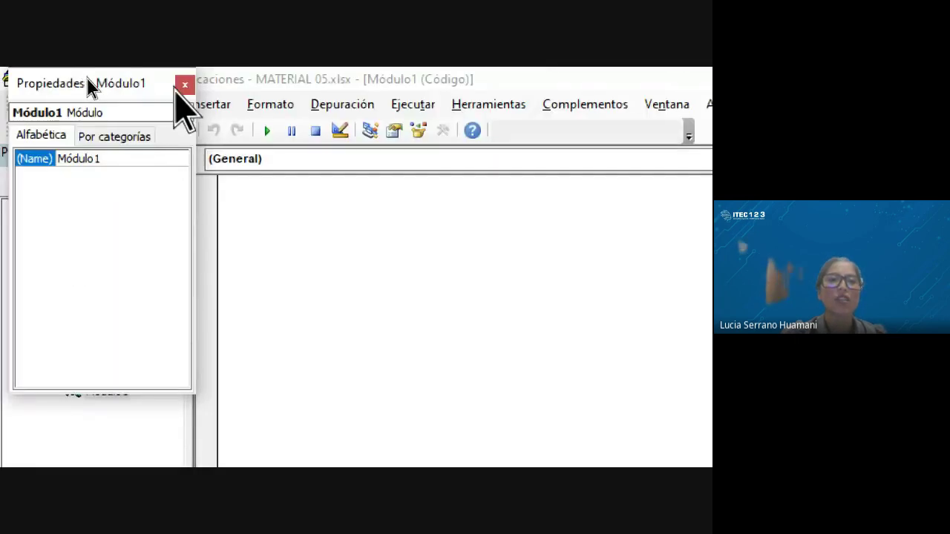
click(185, 85)
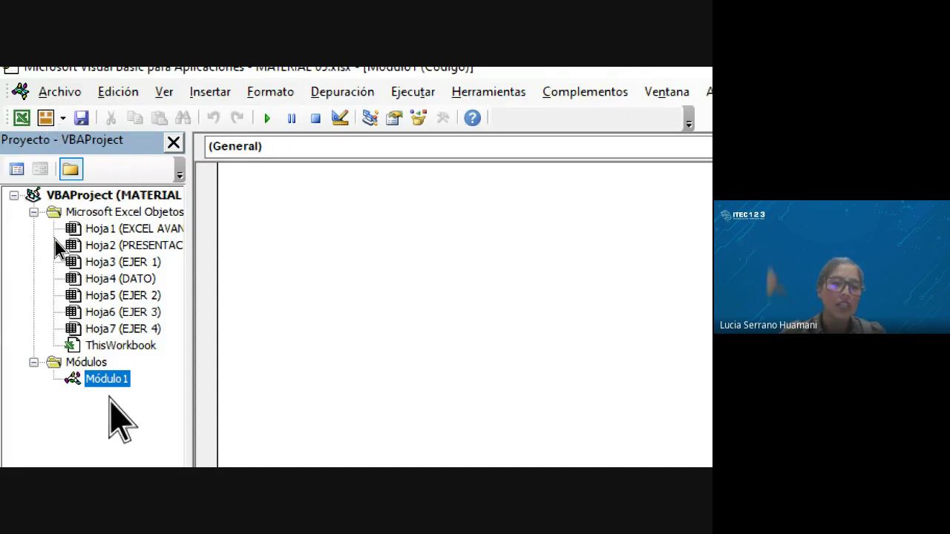
click(303, 223)
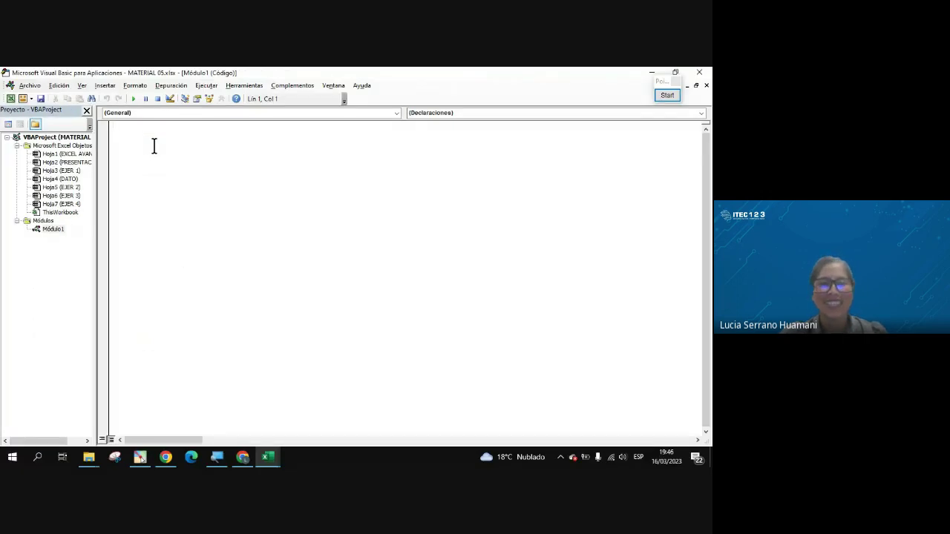
Step: Read through the Meet chat, then return to Módulo1's empty code window
click(251, 459)
scroll(631, 353, up, 2)
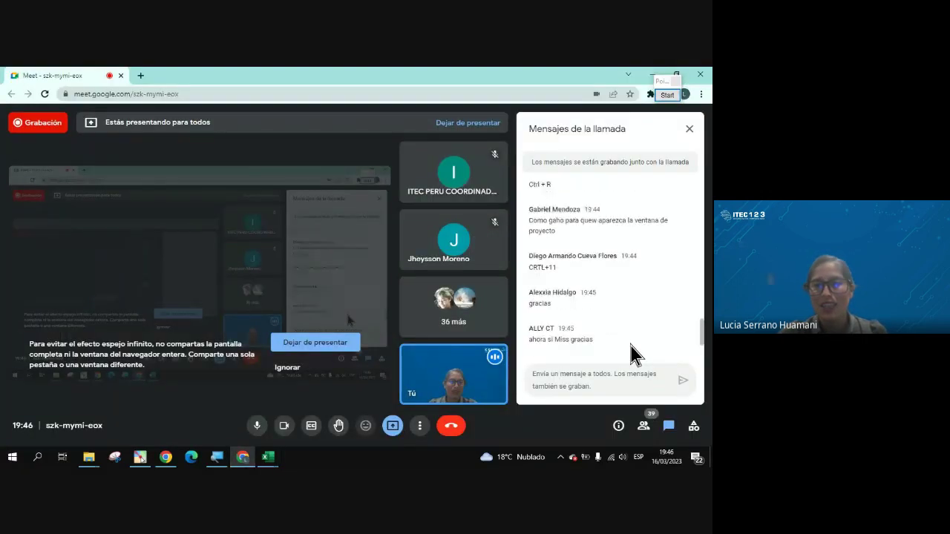
scroll(631, 353, down, 2)
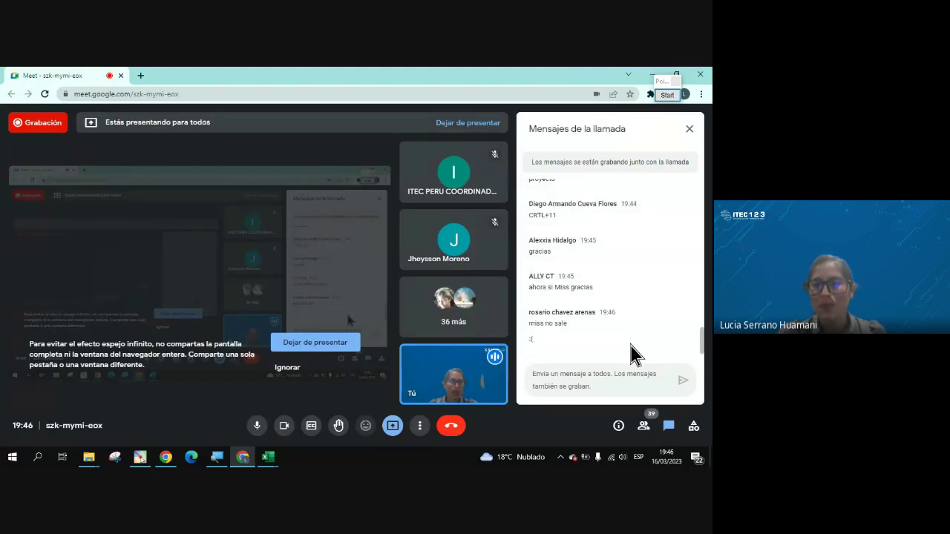
scroll(632, 349, up, 2)
scroll(632, 349, up, 1)
scroll(635, 347, up, 2)
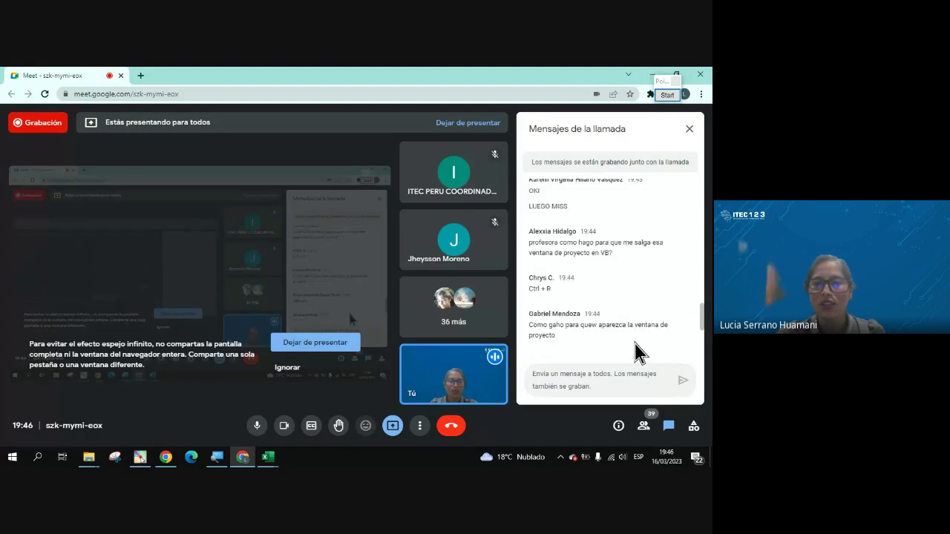
scroll(636, 347, up, 1)
scroll(637, 353, up, 3)
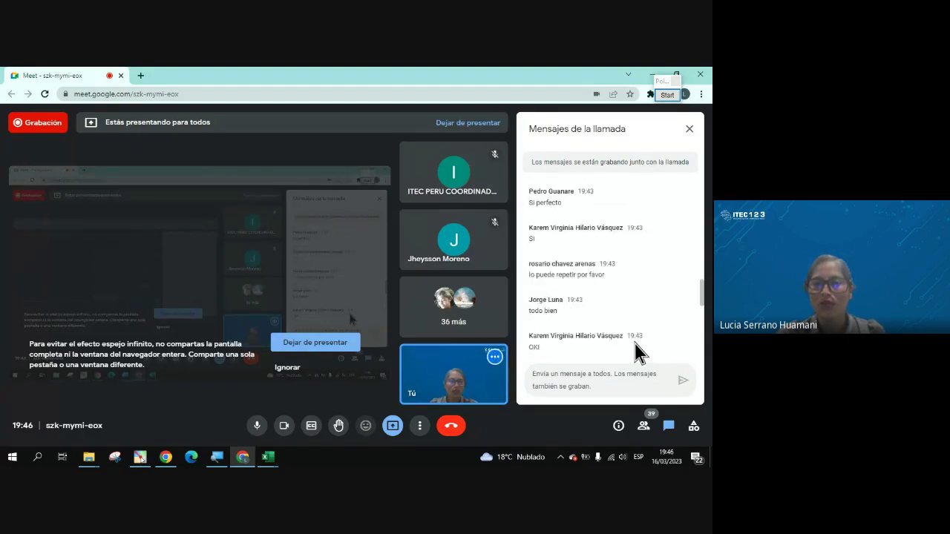
scroll(637, 353, up, 1)
scroll(637, 351, up, 1)
scroll(637, 352, down, 6)
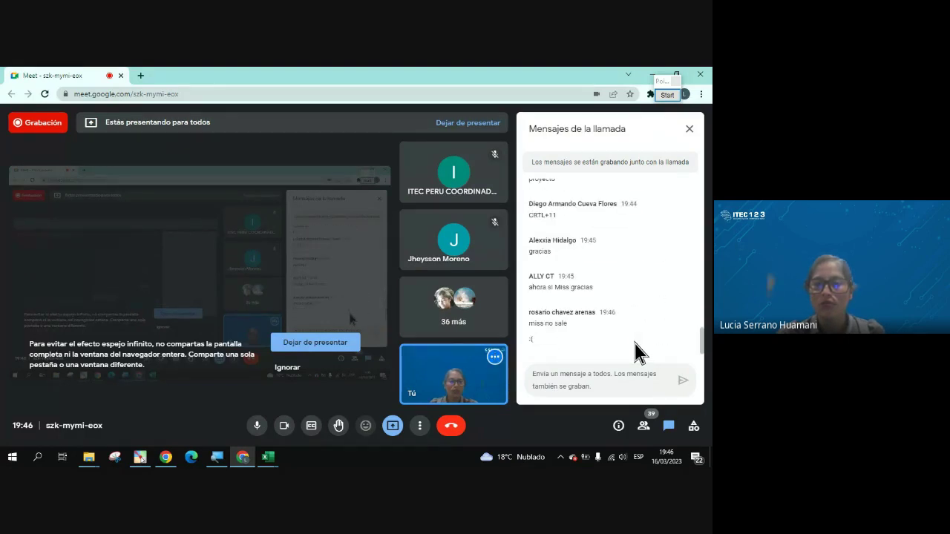
scroll(637, 351, down, 1)
key(alt+Tab)
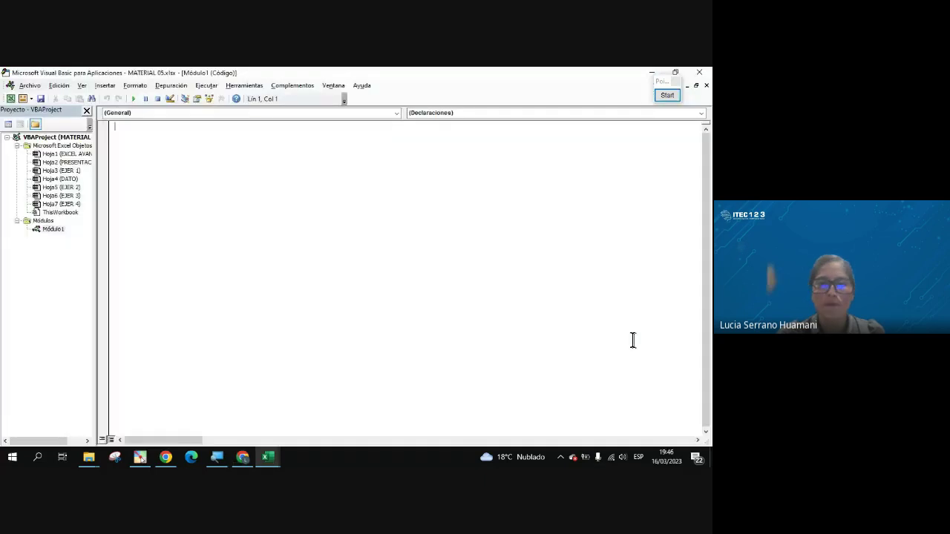
click(133, 316)
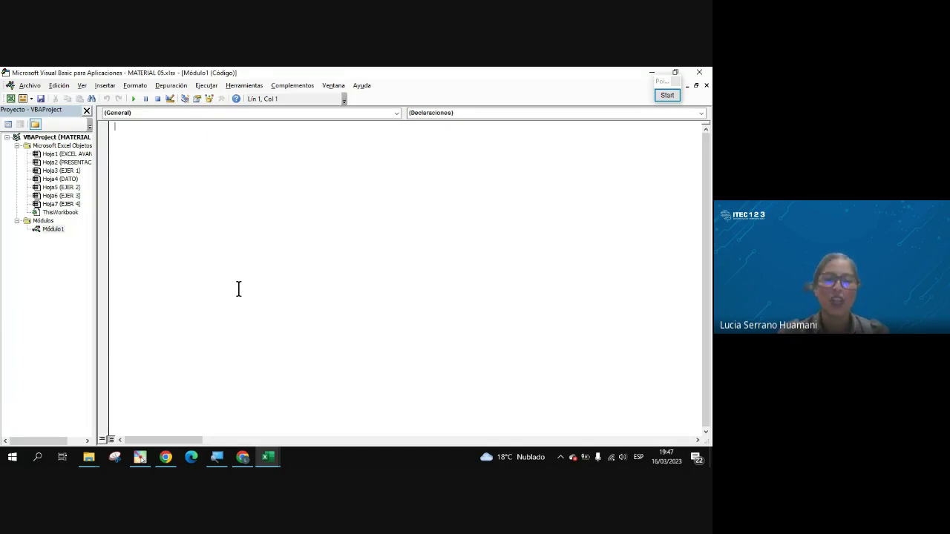
Step: Check Meet once more, then close the VBA editor back to the EJER 1 sheet
click(248, 459)
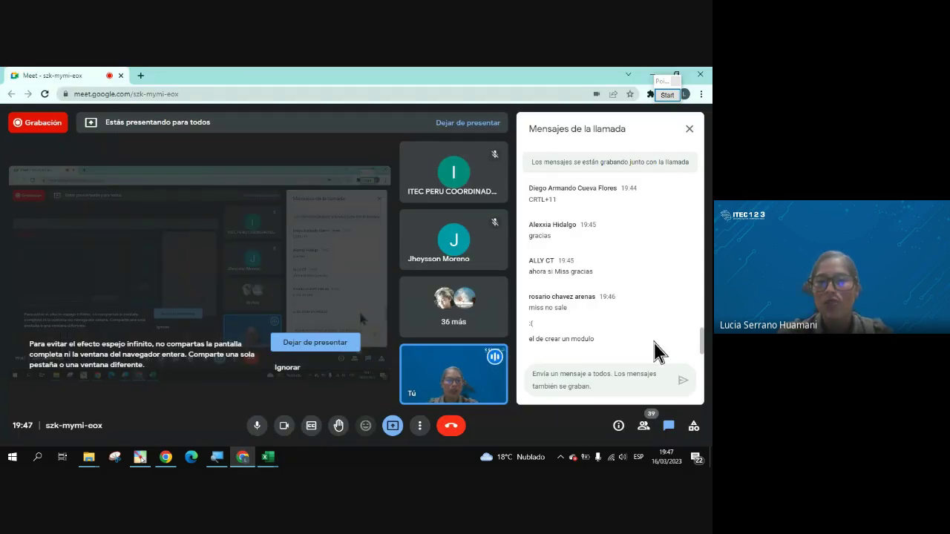
key(alt+Tab)
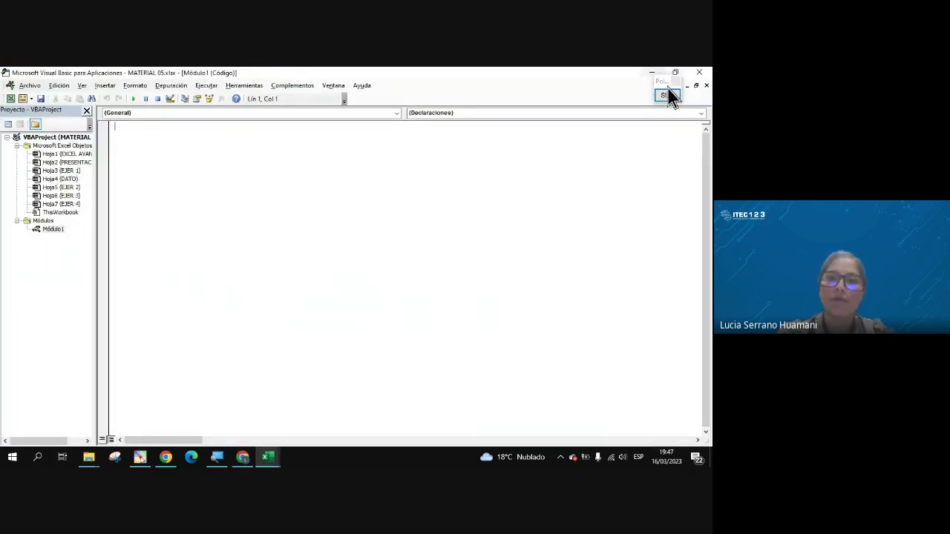
click(699, 73)
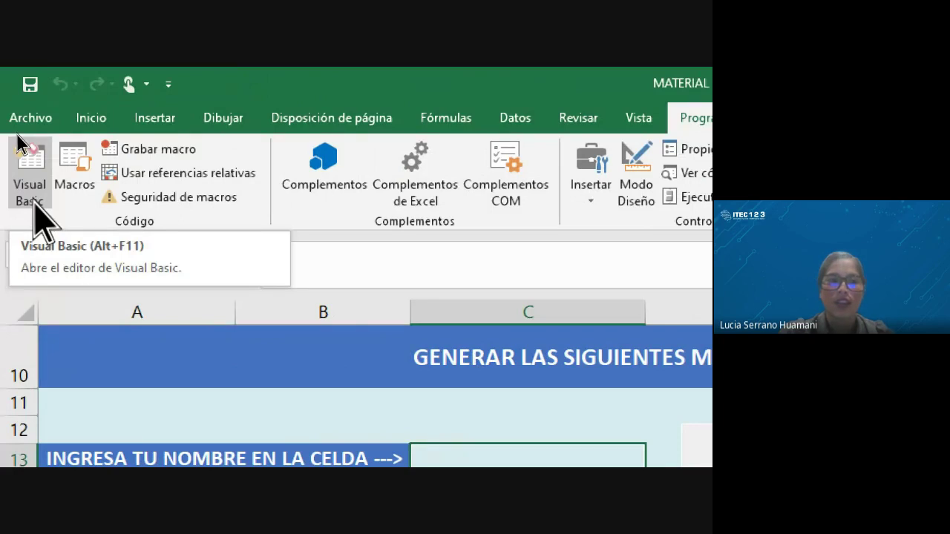
Step: Open the Visual Basic editor, insert a new standard module, and place the cursor in Módulo1
click(33, 204)
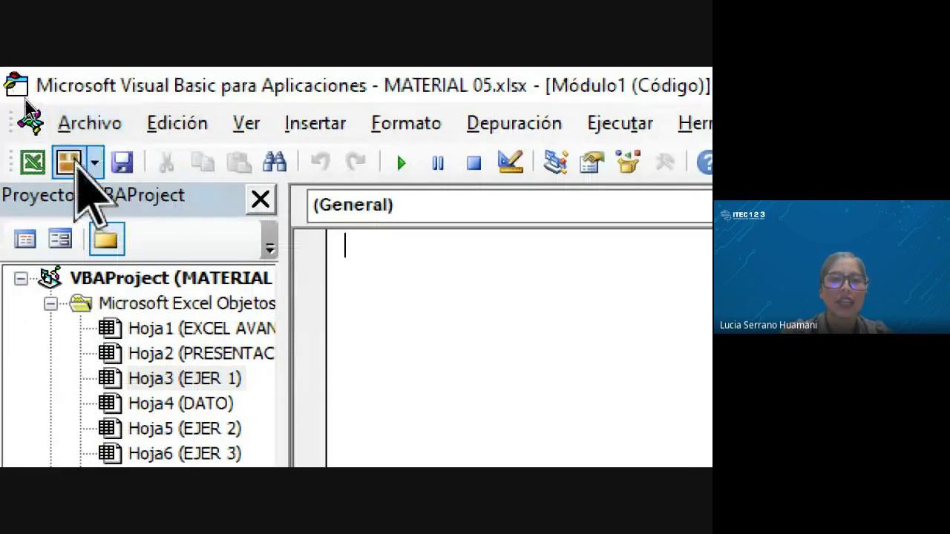
click(95, 167)
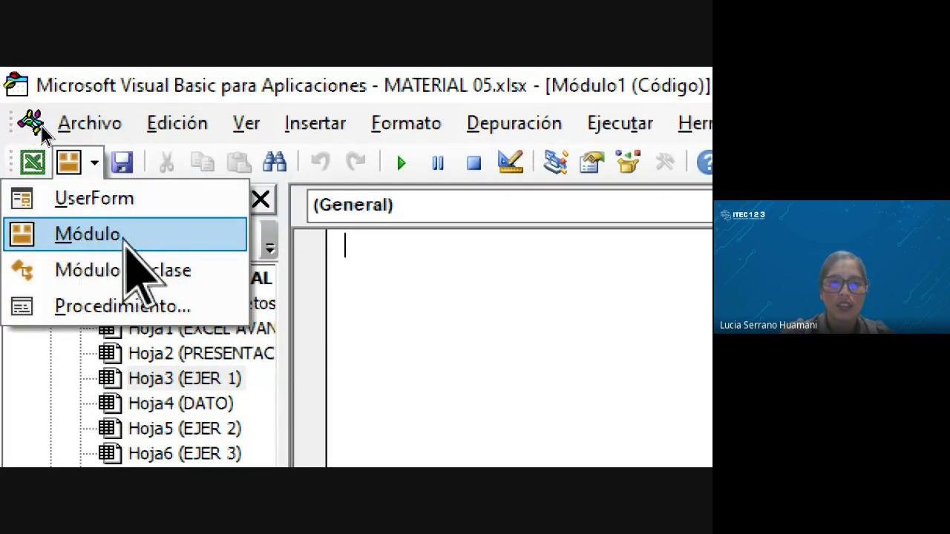
click(159, 192)
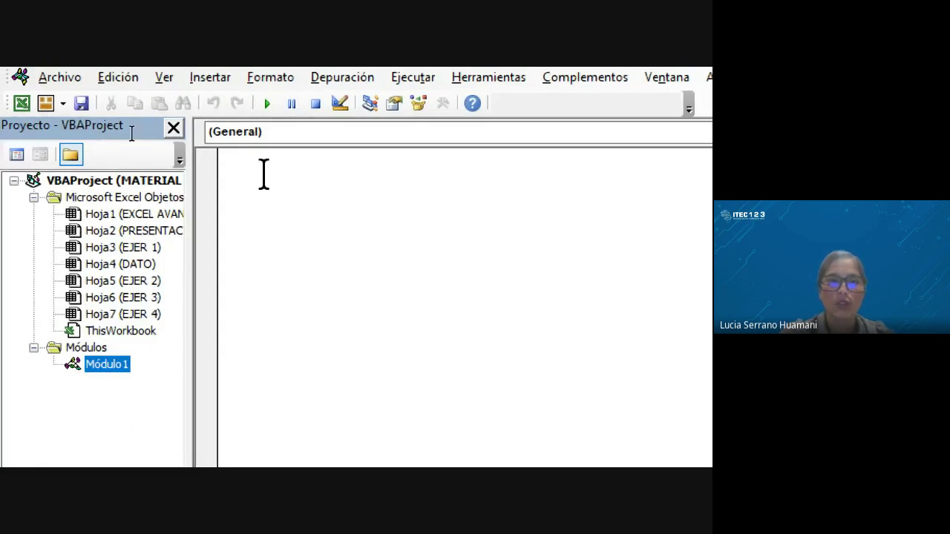
click(307, 181)
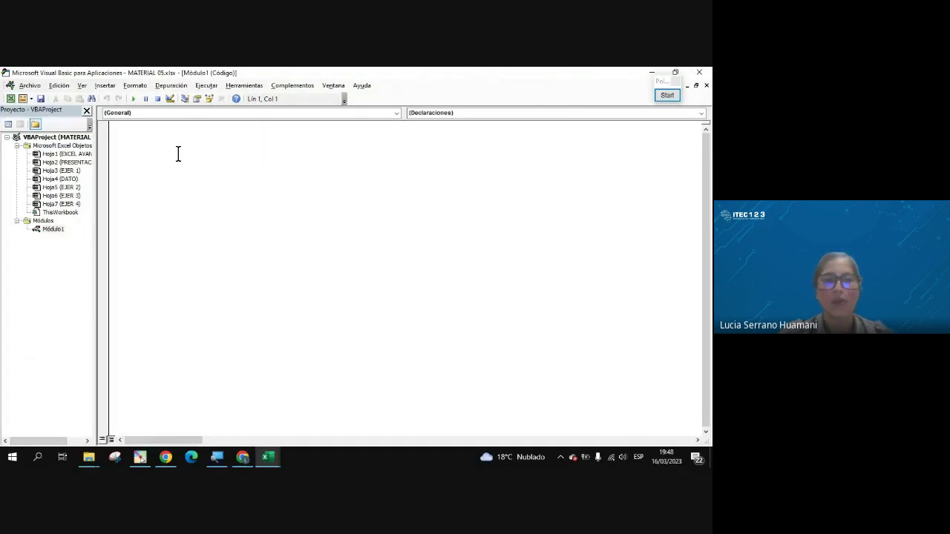
click(242, 456)
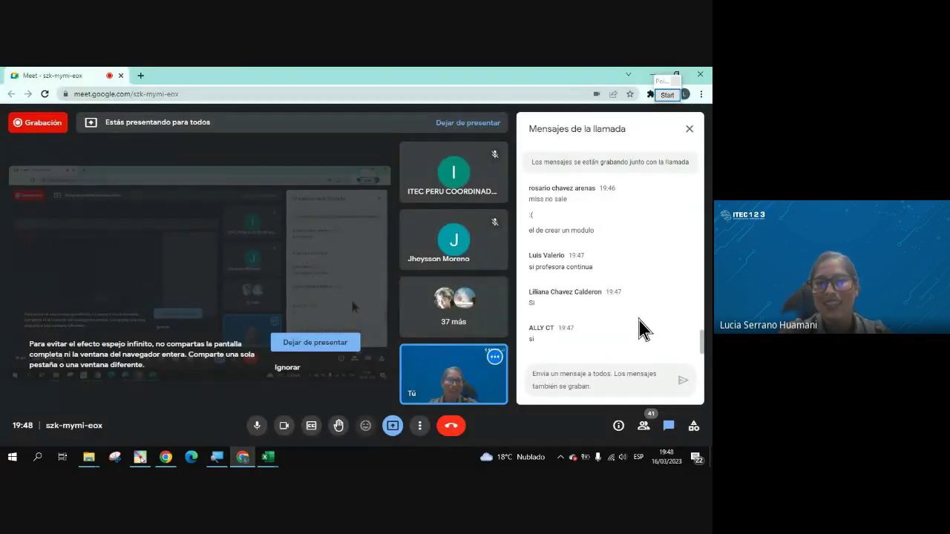
key(alt+Tab)
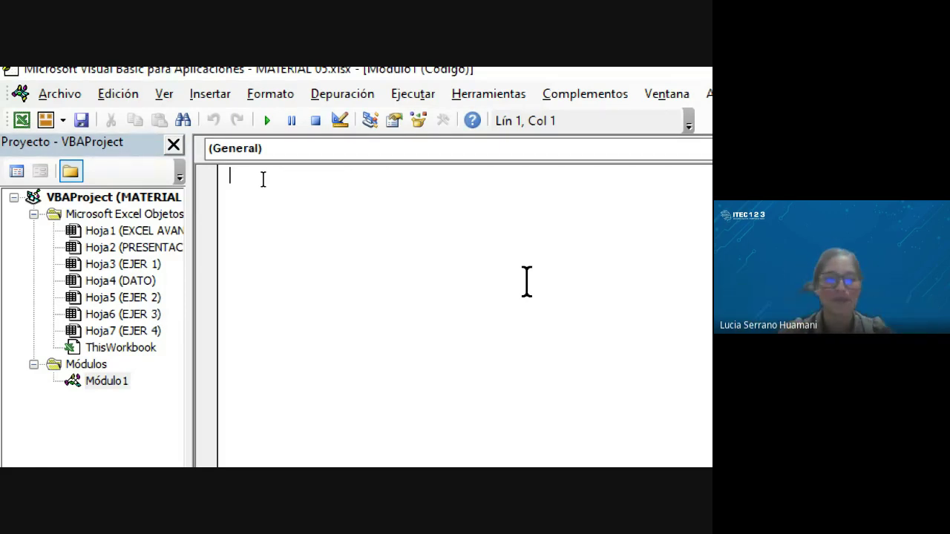
Step: Write the header SUB MI_PRIMERA_MACRO, correcting the name, so End Sub is added automatically
text(s)
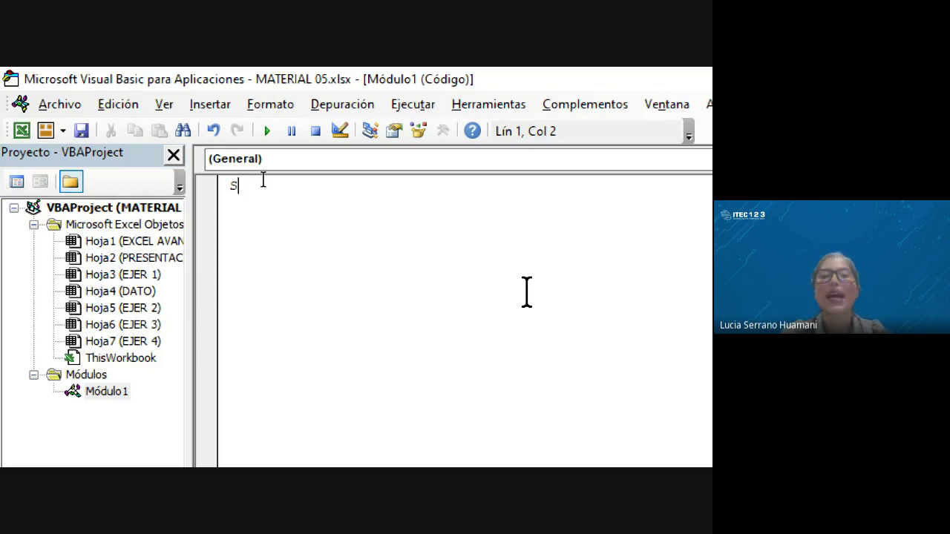
text(U)
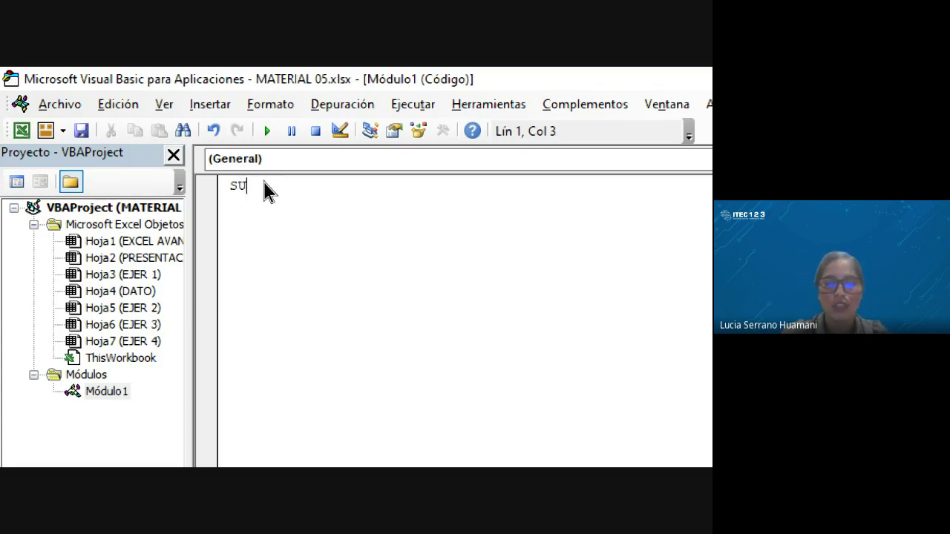
text(B)
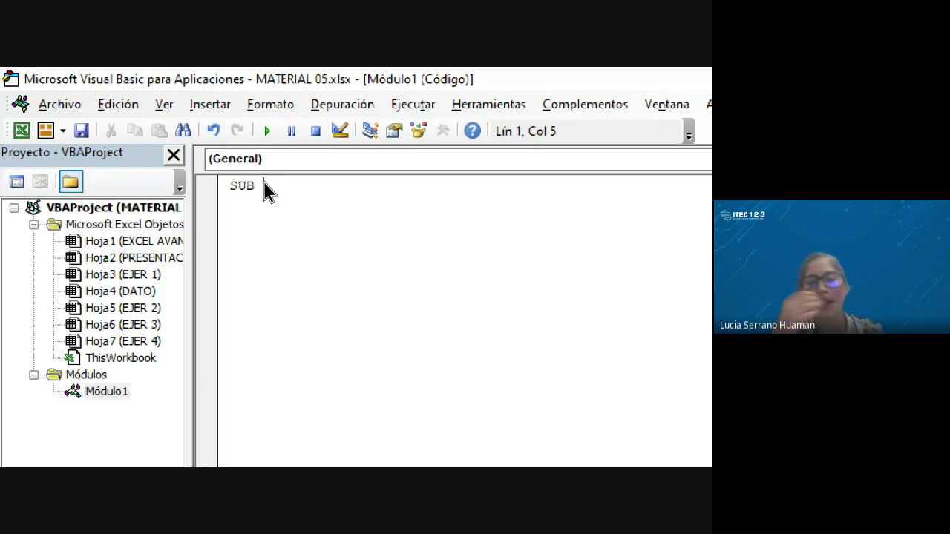
text(MI)
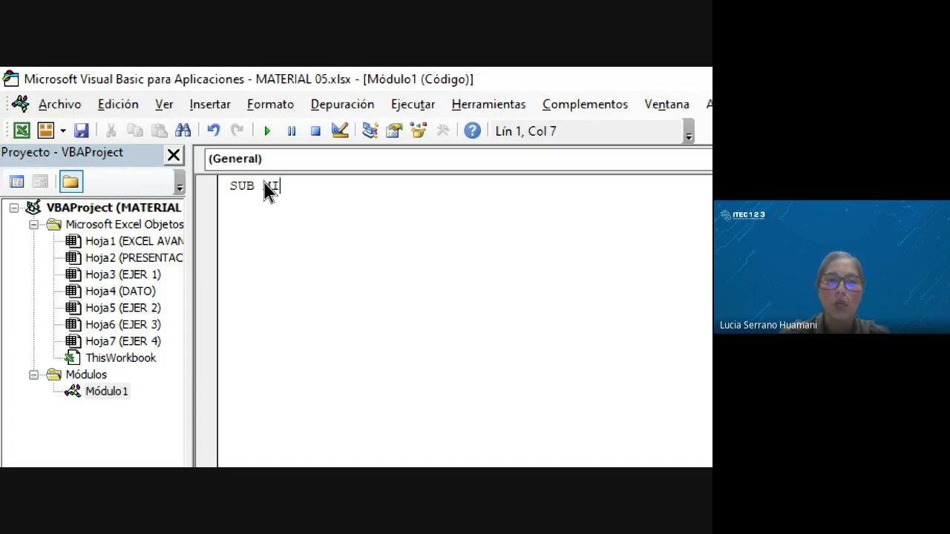
text(PR)
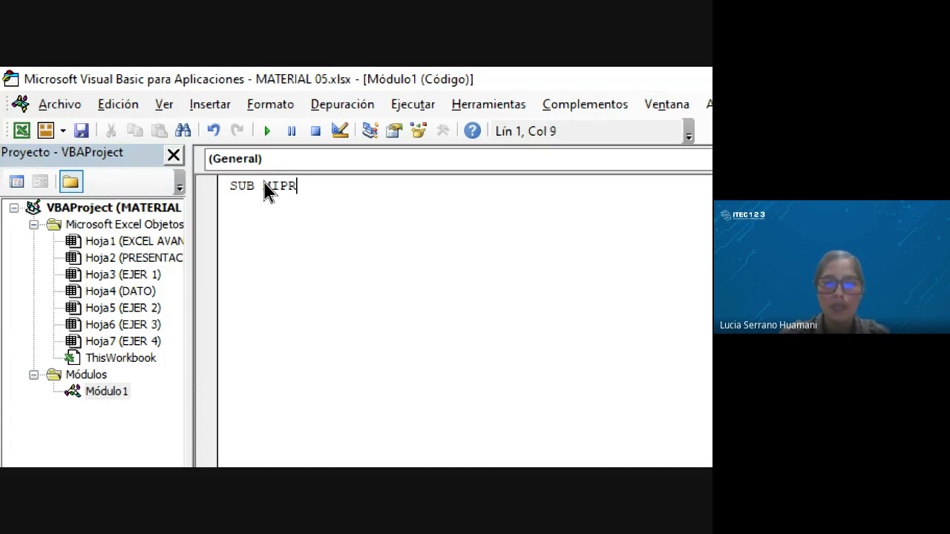
text(IMERMA)
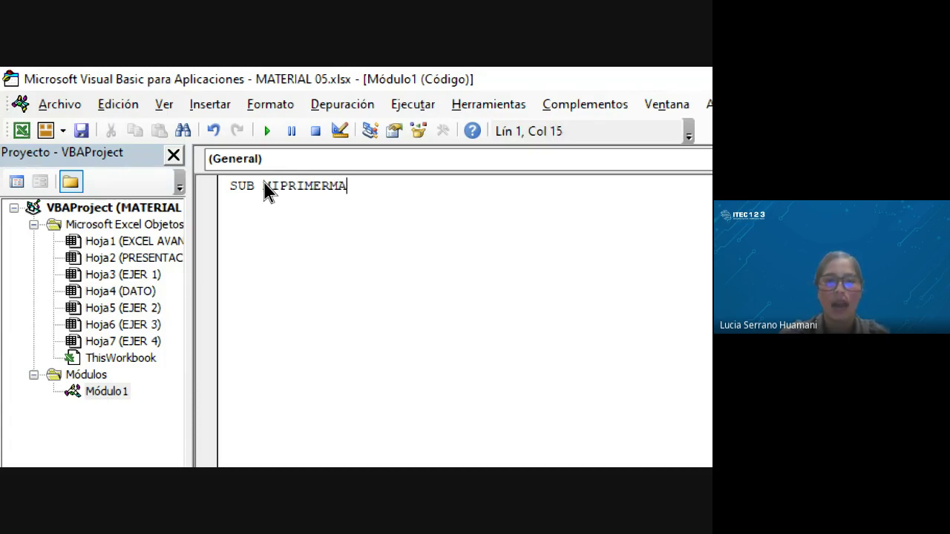
text(CRO)
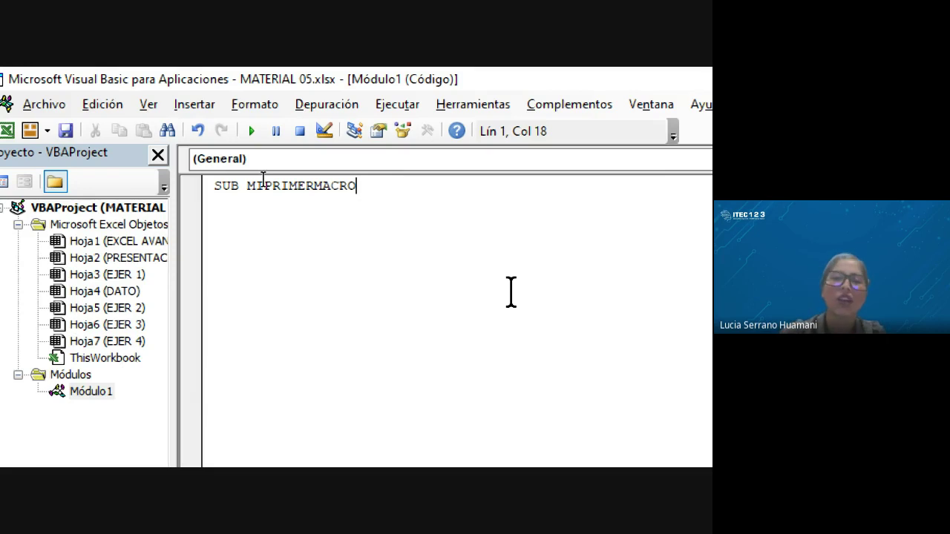
key(BackSpace)
key(BackSpace)
key(BackSpace)
key(BackSpace)
key(BackSpace)
key(BackSpace)
key(BackSpace)
key(BackSpace)
key(BackSpace)
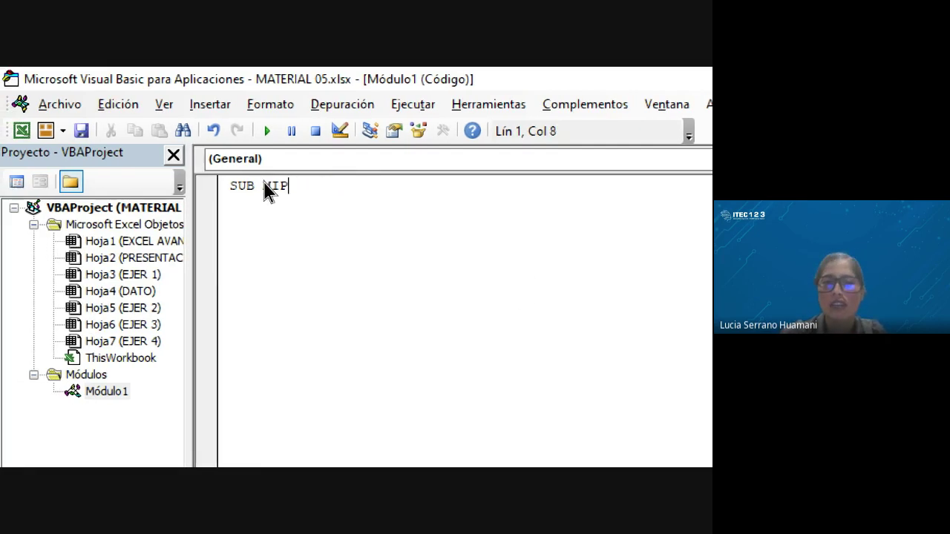
key(BackSpace)
text(_)
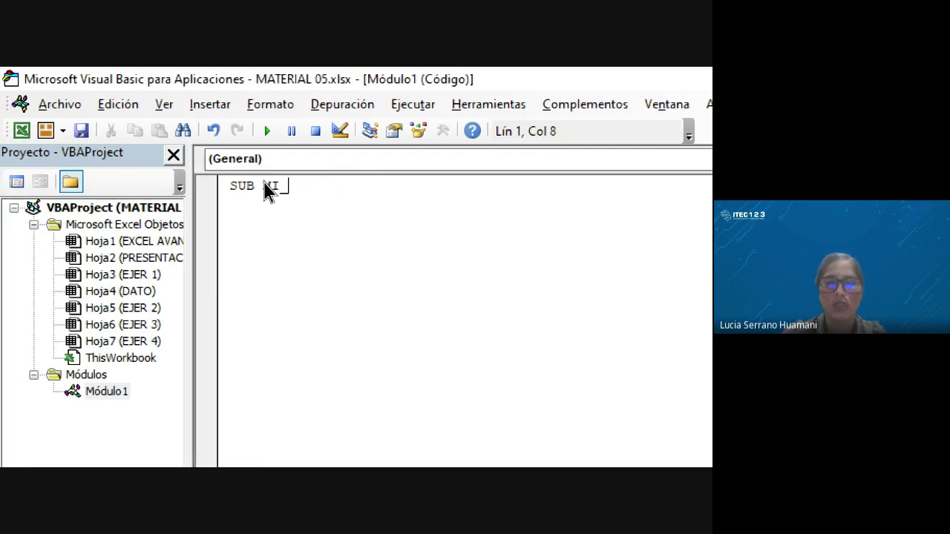
text(PRIMERA)
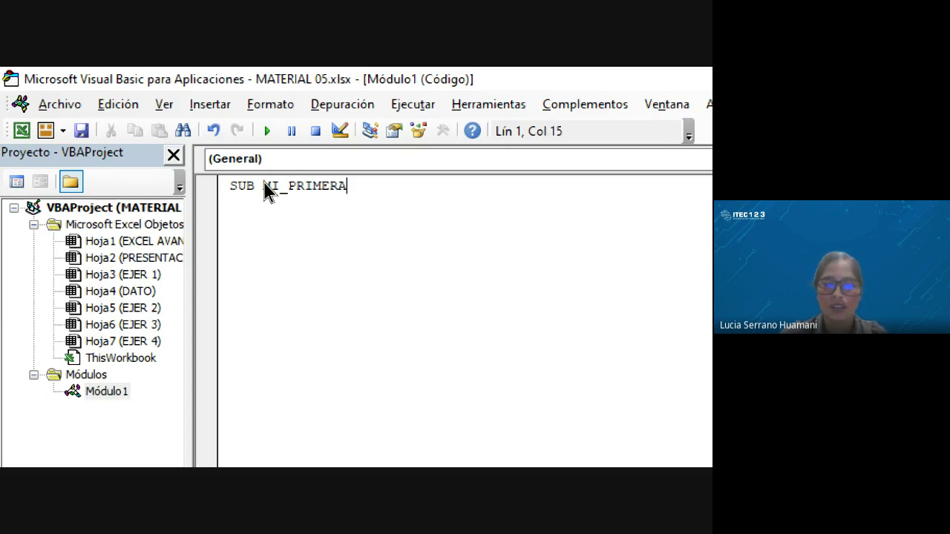
text(_MACRO)
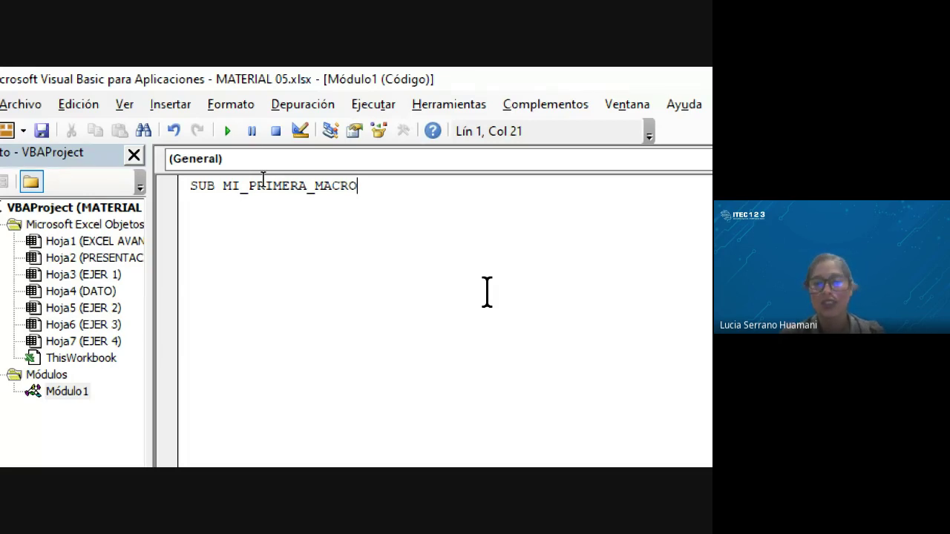
key(Return)
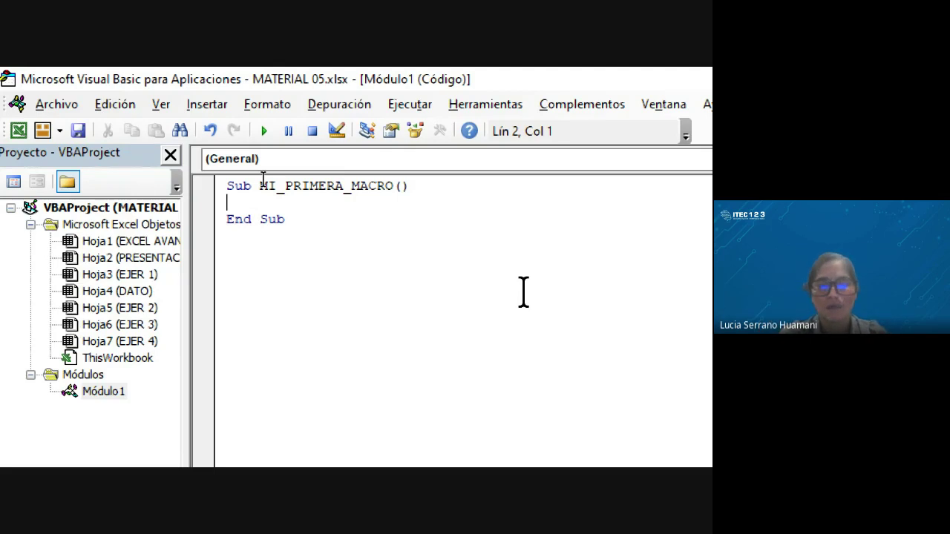
Step: Add a MsgBox line showing "HOLA MUNDO SOY" plus the presenter's name, then highlight the MsgBox keyword
text(MS)
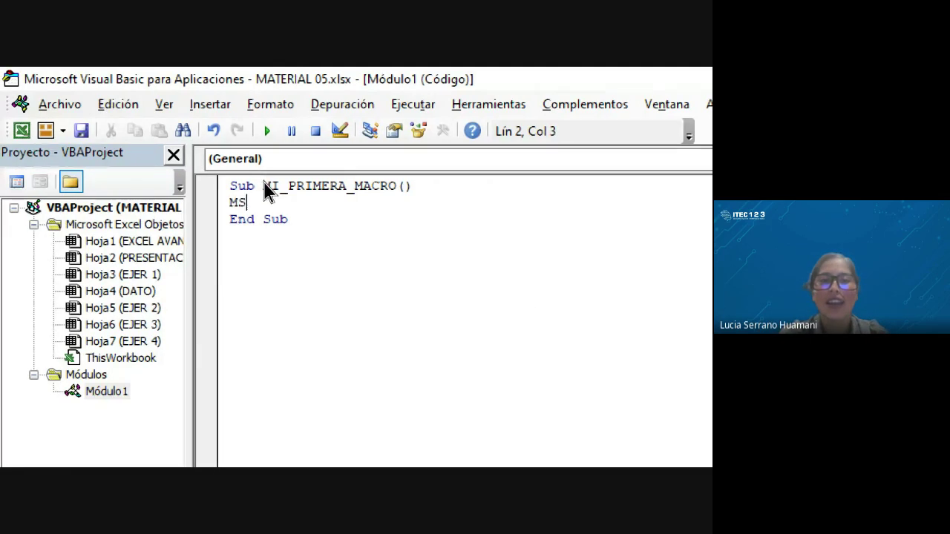
text(G)
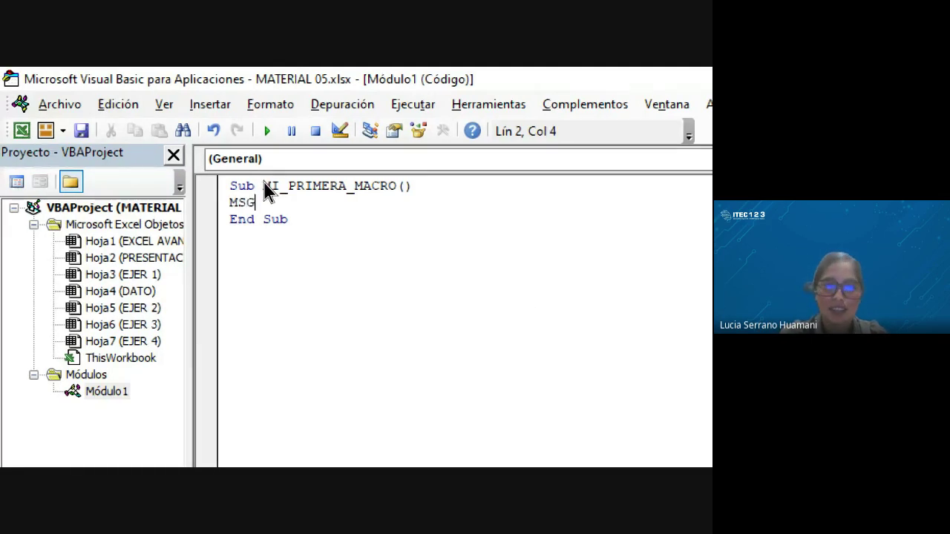
text(BOX)
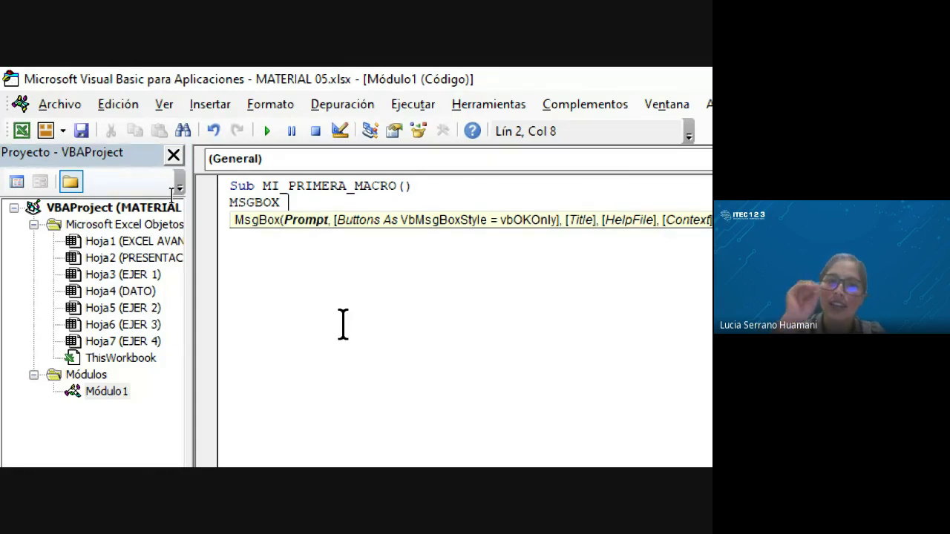
text(")
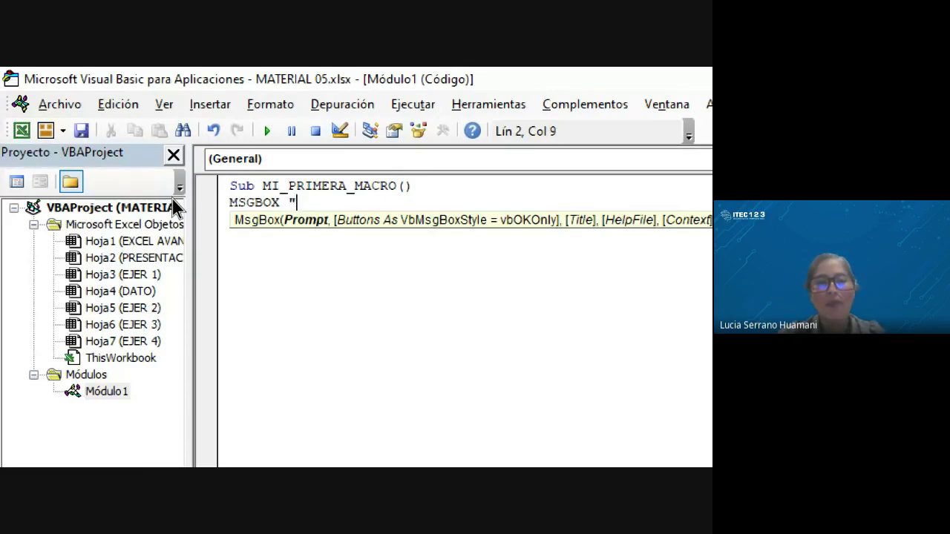
text(HO)
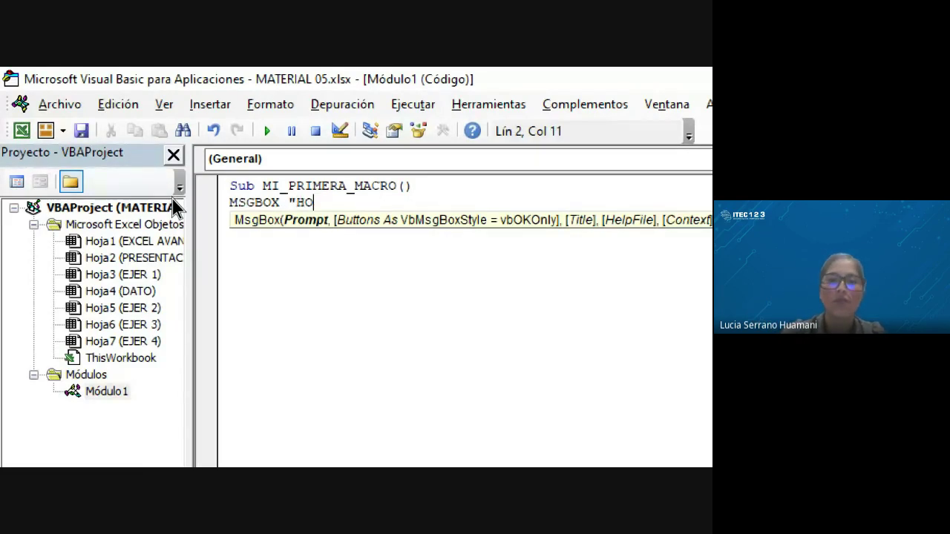
text(LA MUNDO )
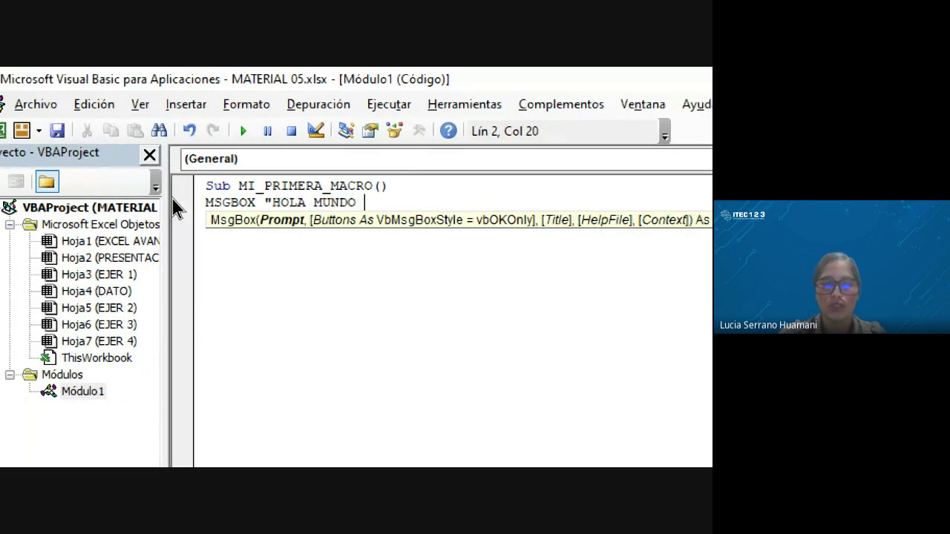
text(SOY LUCIA)
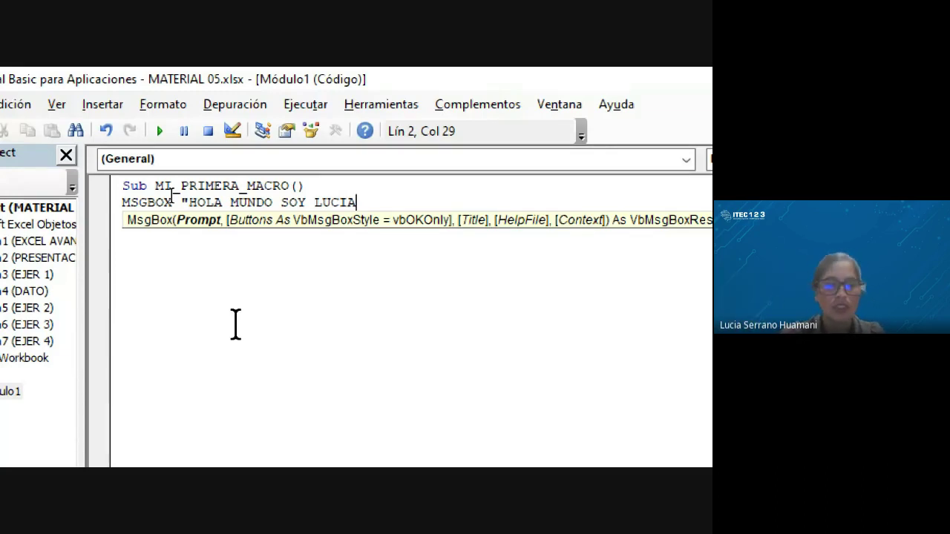
text(")
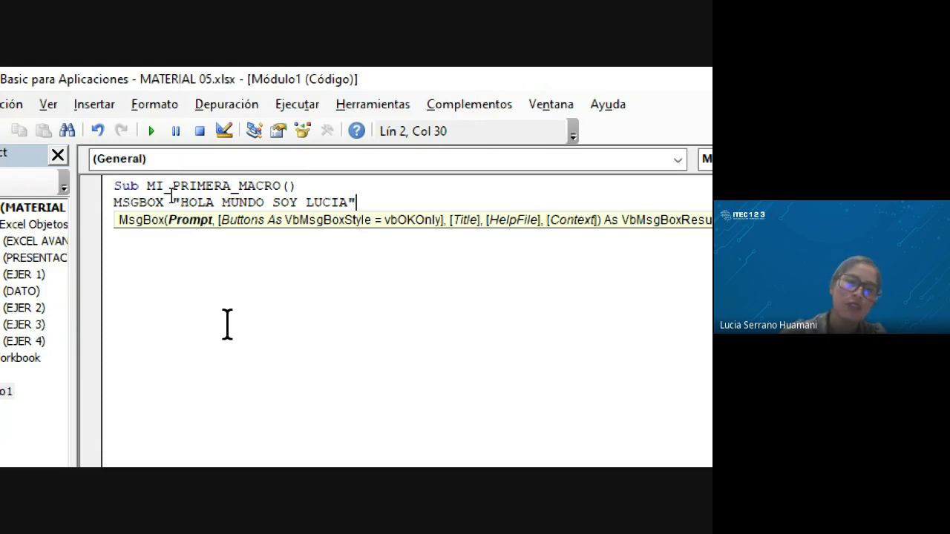
key(Return)
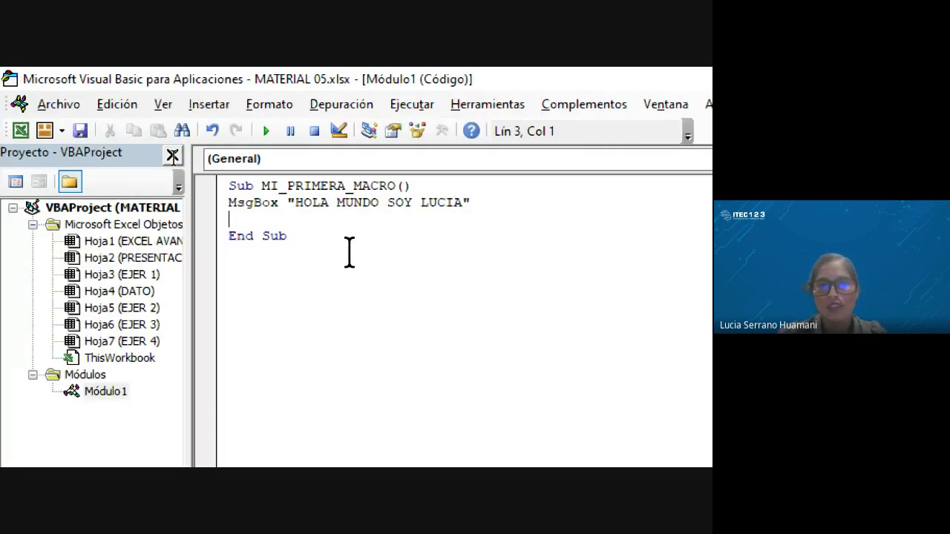
drag(229, 202, 277, 204)
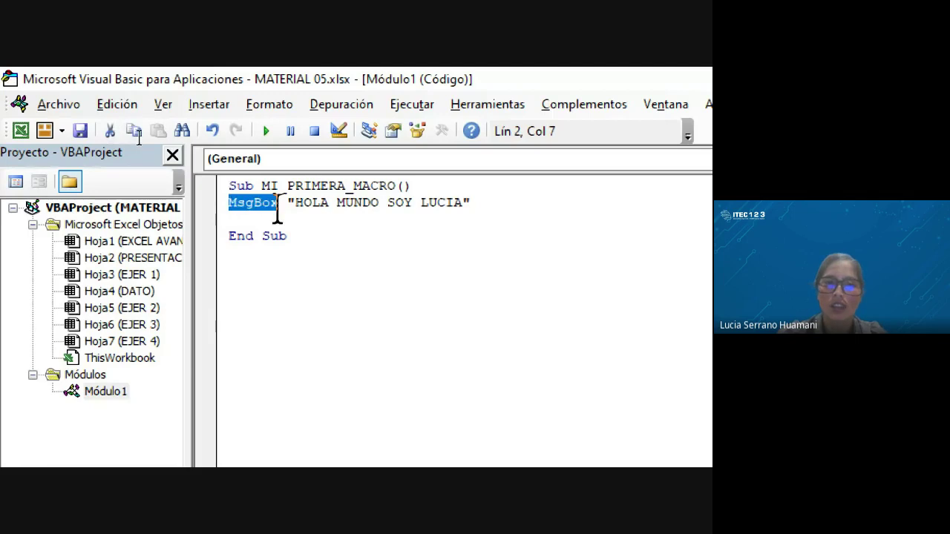
Step: Minimize the code editor and bring the MATERIAL 05 workbook's EJER 1 sheet back to the front
click(298, 220)
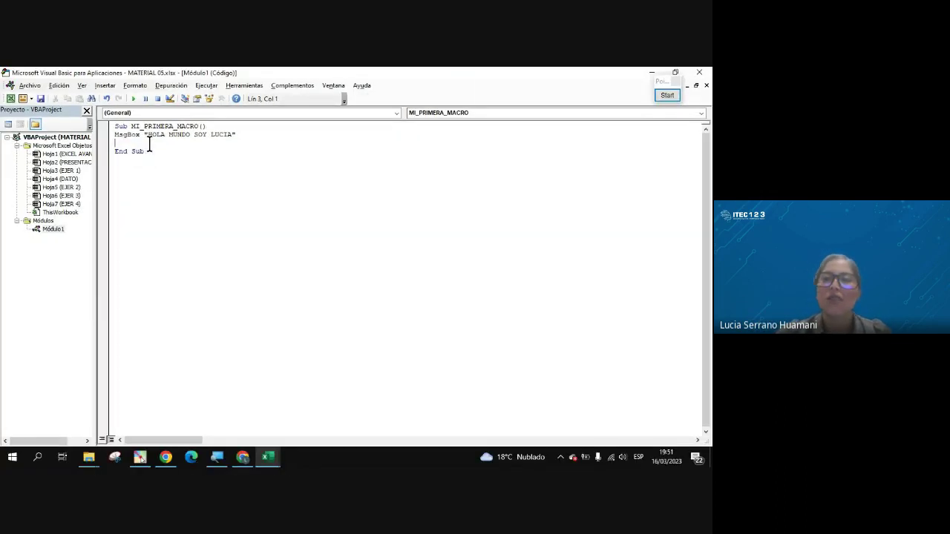
click(651, 73)
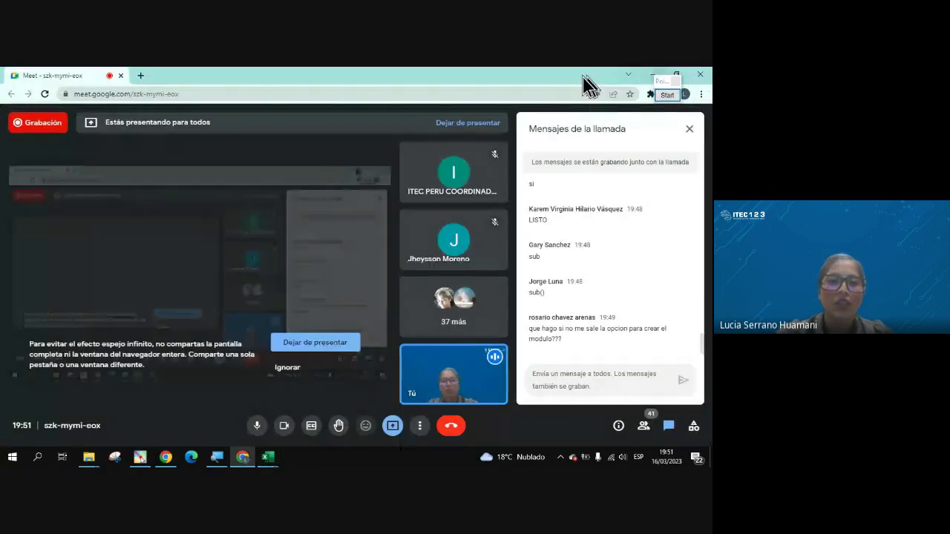
click(268, 456)
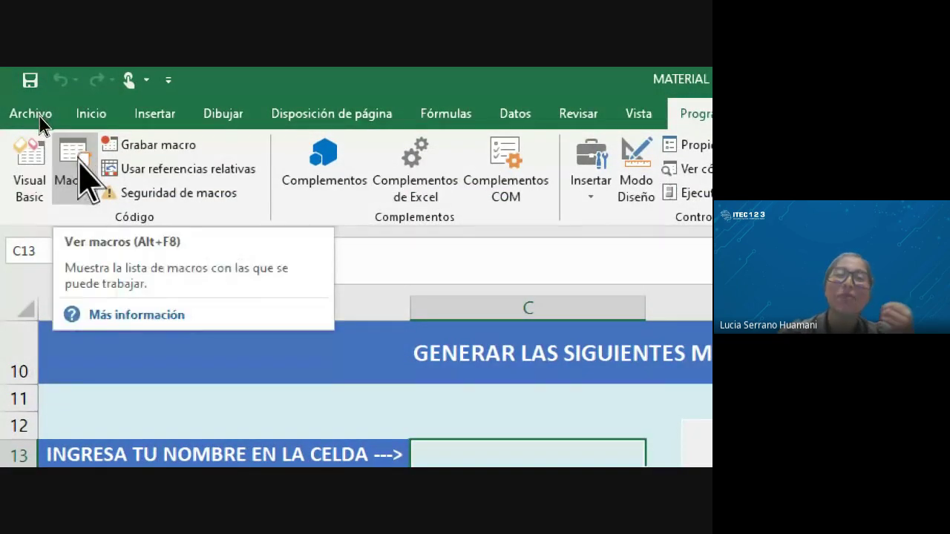
Step: Run MI_PRIMERA_MACRO from the Macros list and dismiss its HOLA MUNDO greeting
click(79, 158)
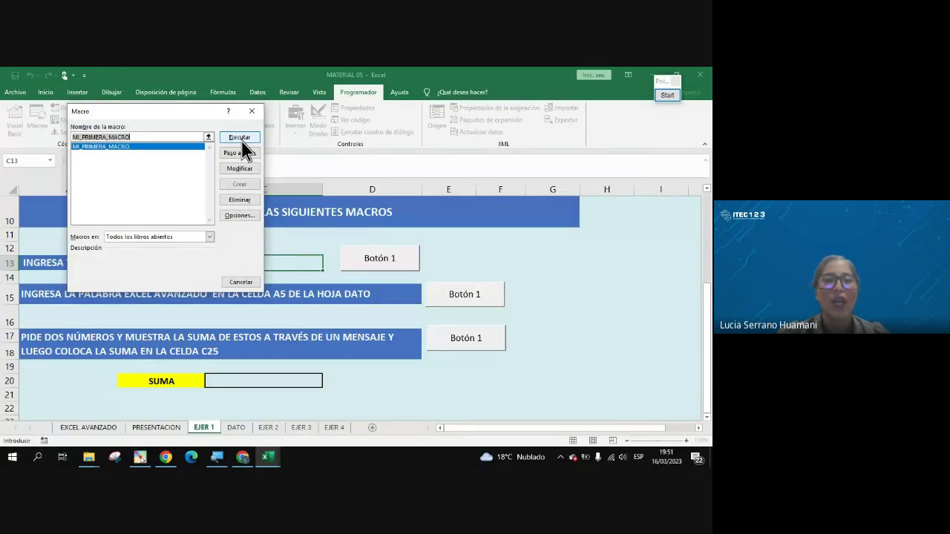
click(241, 139)
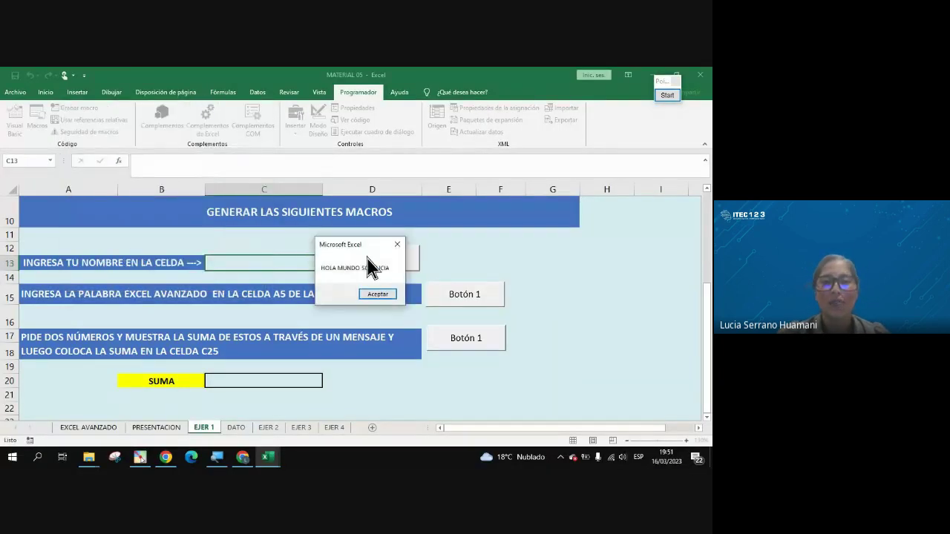
drag(369, 250, 305, 223)
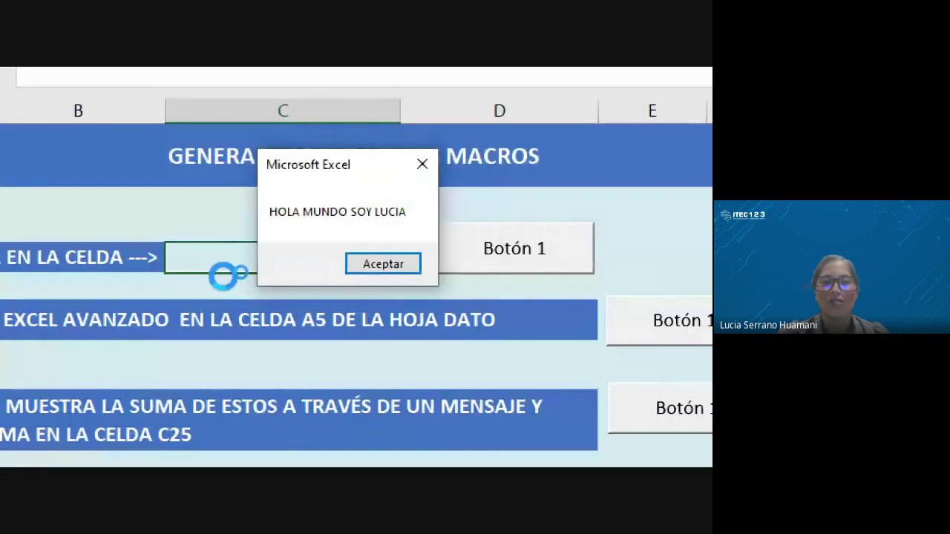
click(375, 261)
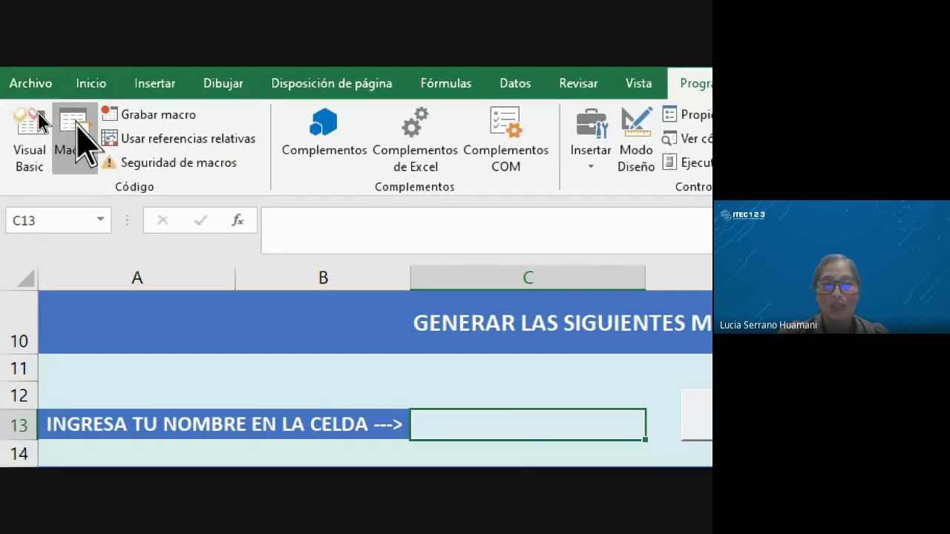
Step: Select MI_PRIMERA_MACRO in the Macros list again, execute it, and close the greeting
click(78, 127)
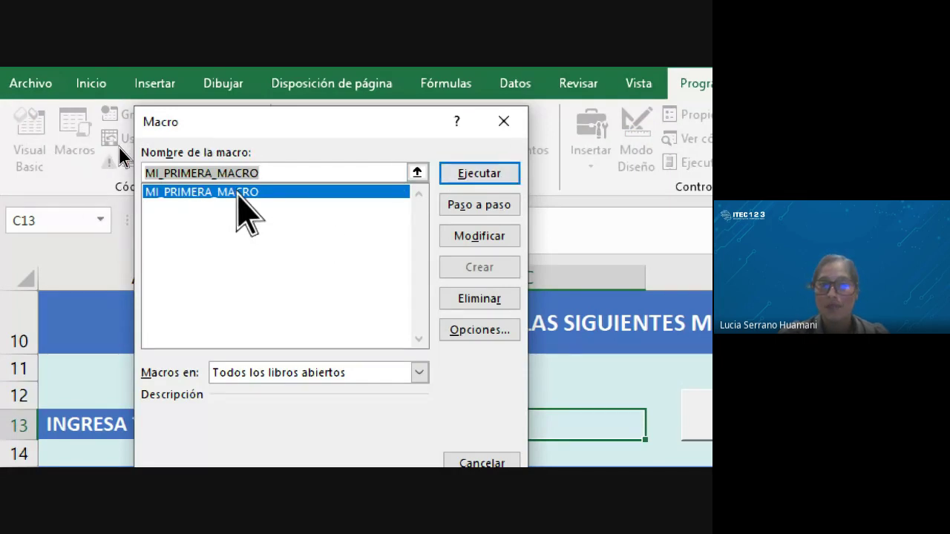
click(265, 194)
click(499, 177)
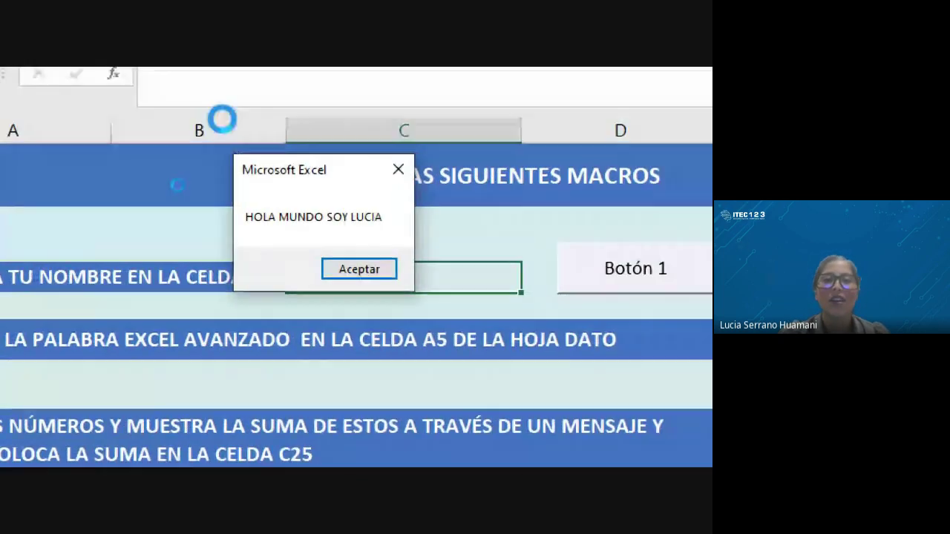
click(373, 266)
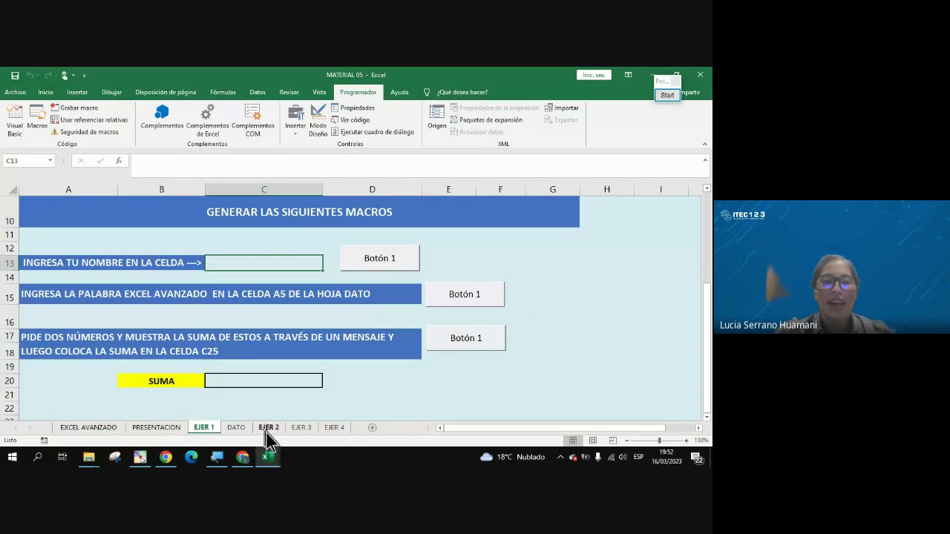
Step: In the Visual Basic editor, run MI_PRIMERA_MACRO with Run Sub/UserForm and dismiss its greeting
mouse_move(268, 454)
click(312, 434)
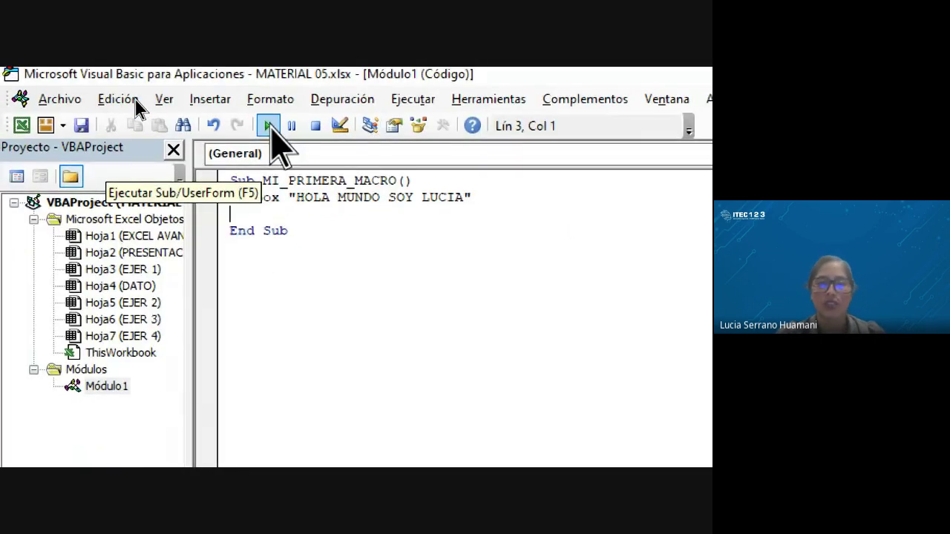
click(271, 126)
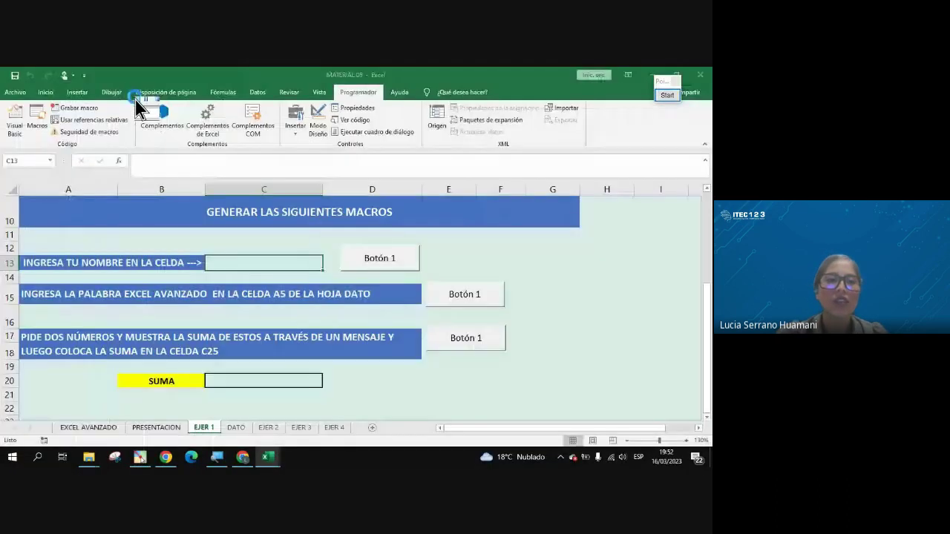
mouse_move(350, 249)
mouse_down()
mouse_move(276, 212)
mouse_move(309, 238)
mouse_up()
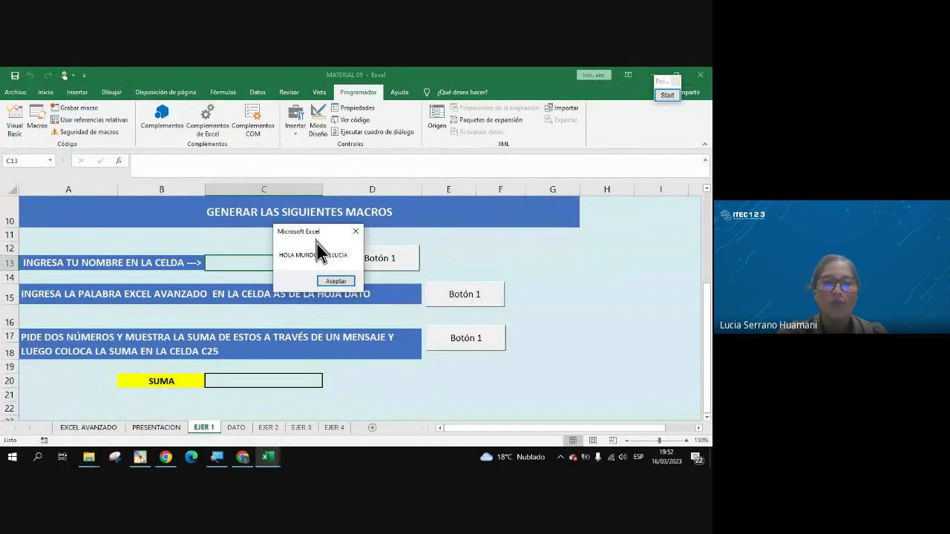
click(336, 281)
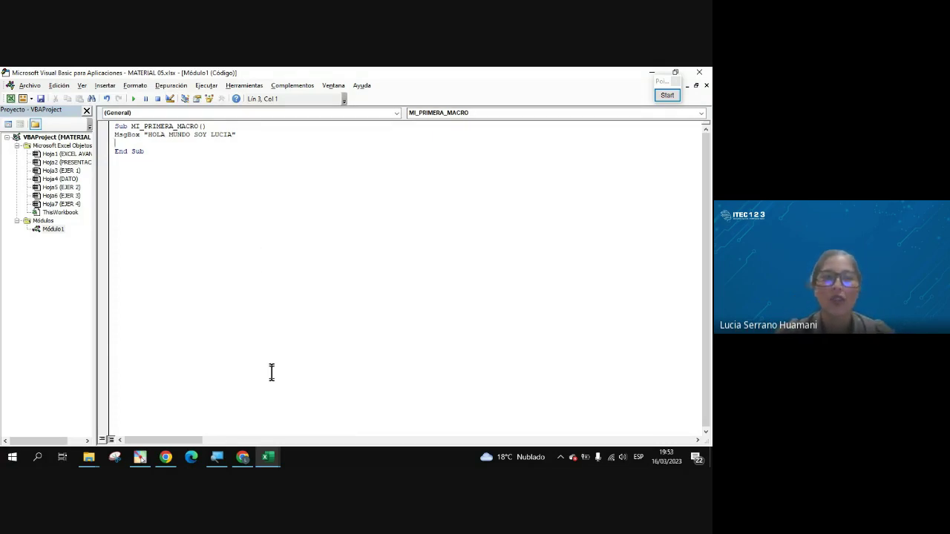
Step: Check the Google Meet call briefly, then return to the Visual Basic editor
click(243, 456)
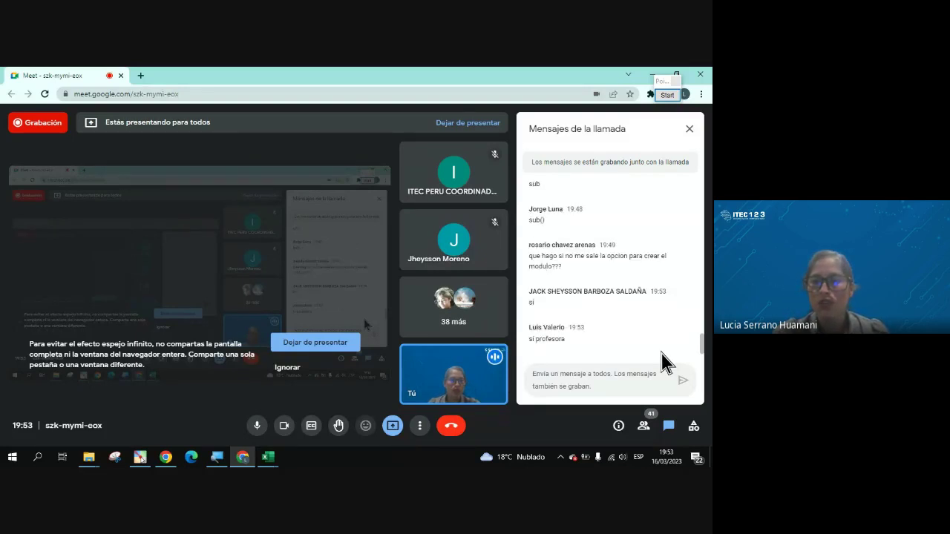
mouse_move(268, 457)
click(297, 416)
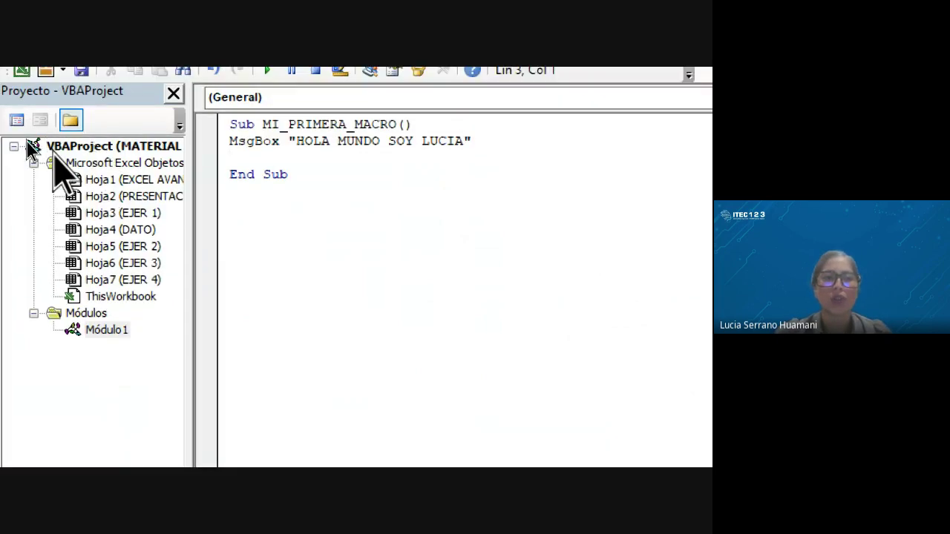
Step: Show the project tree's Insertar > Módulo menu twice without adding a module, then return to Meet
right_click(53, 164)
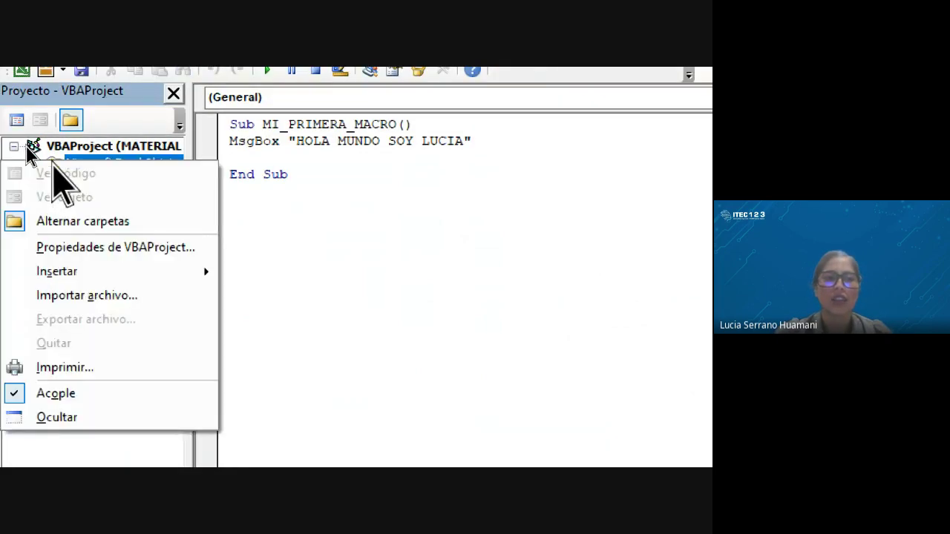
mouse_move(211, 275)
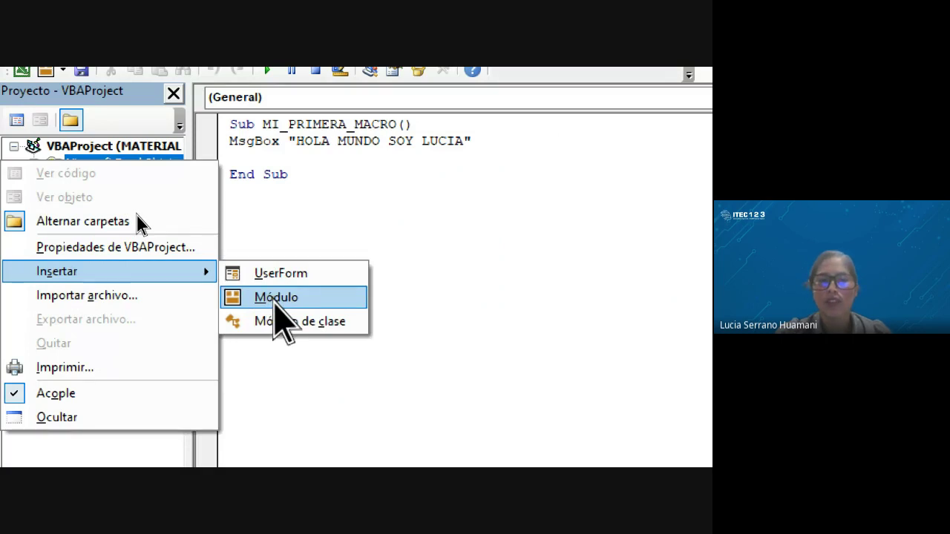
click(277, 297)
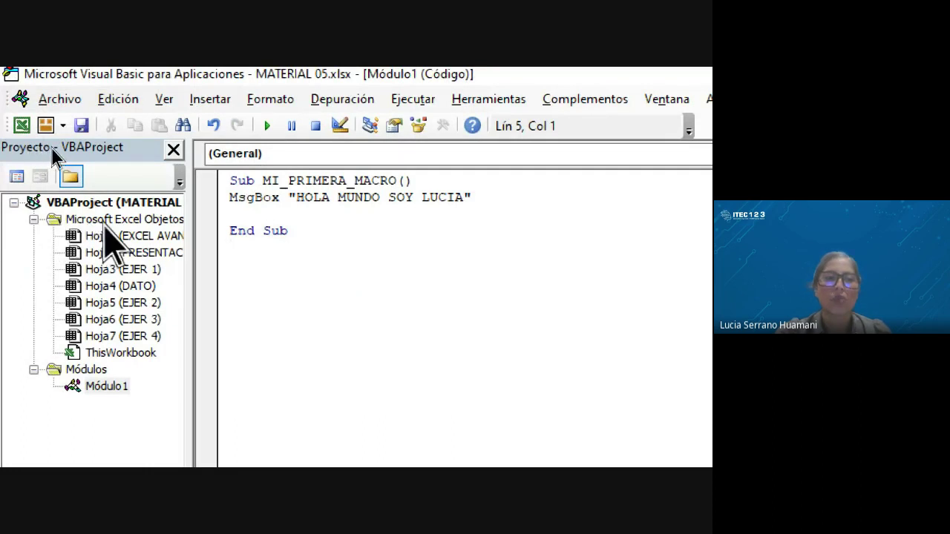
right_click(60, 220)
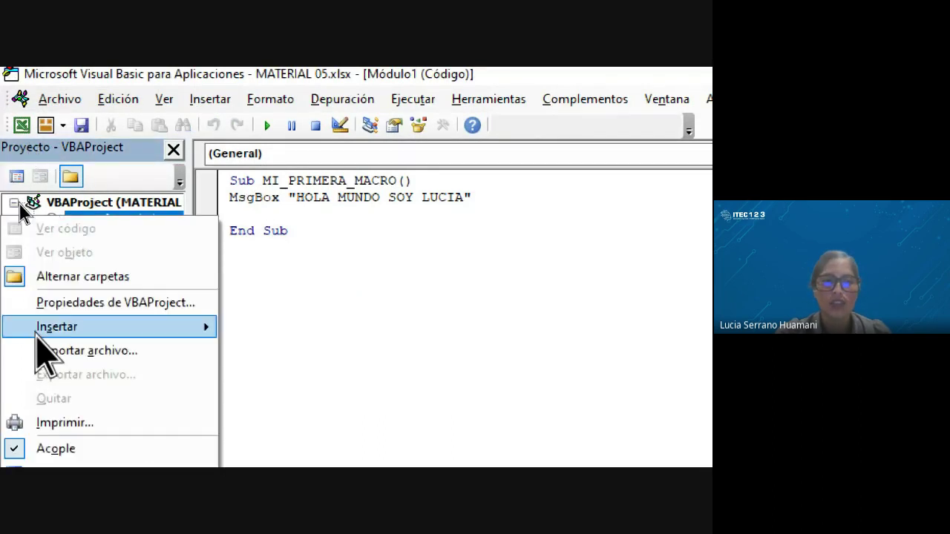
mouse_move(149, 327)
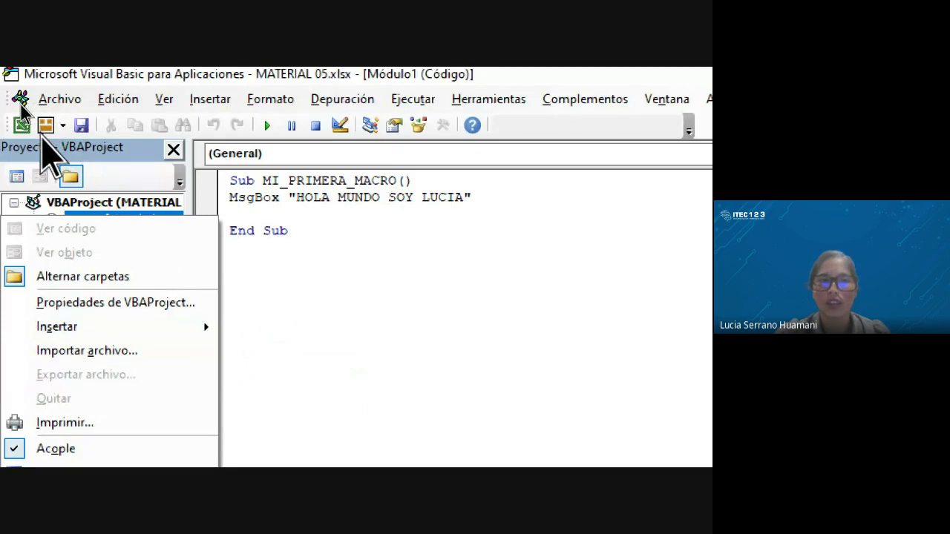
mouse_move(65, 334)
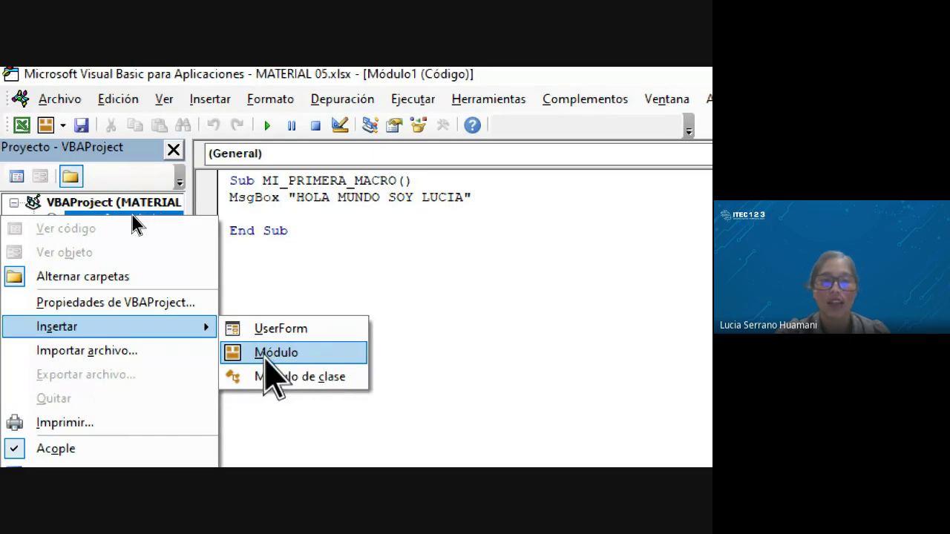
click(438, 354)
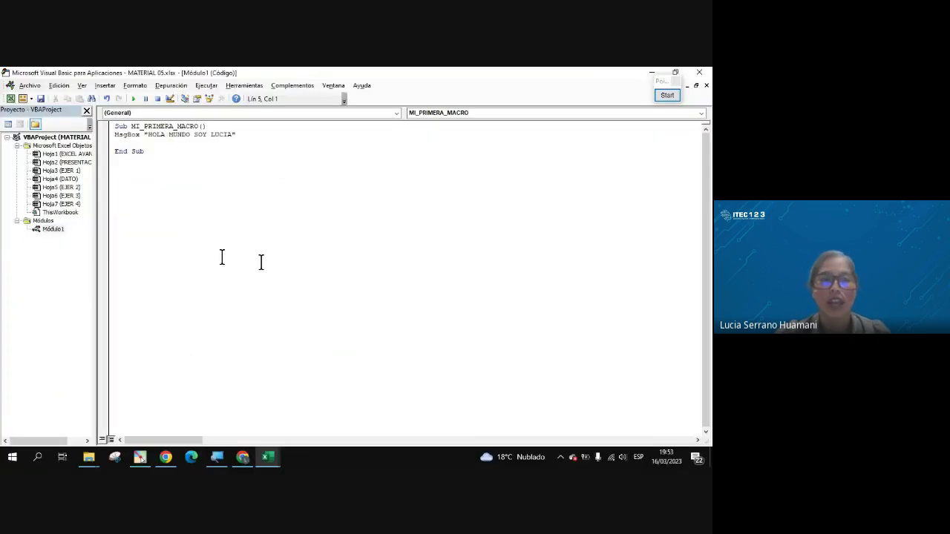
click(242, 456)
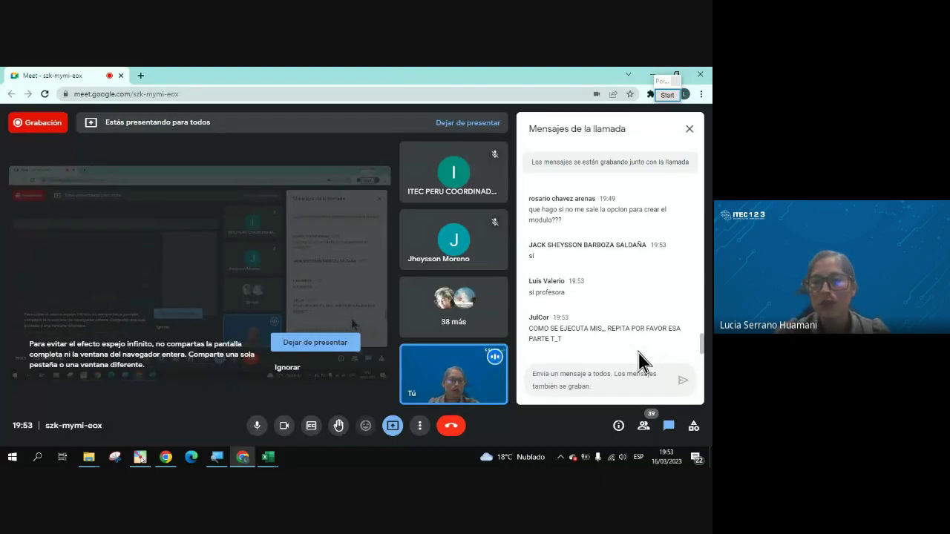
Step: Switch from the Meet window back to the Visual Basic editor with Alt+Tab
key(alt+Tab)
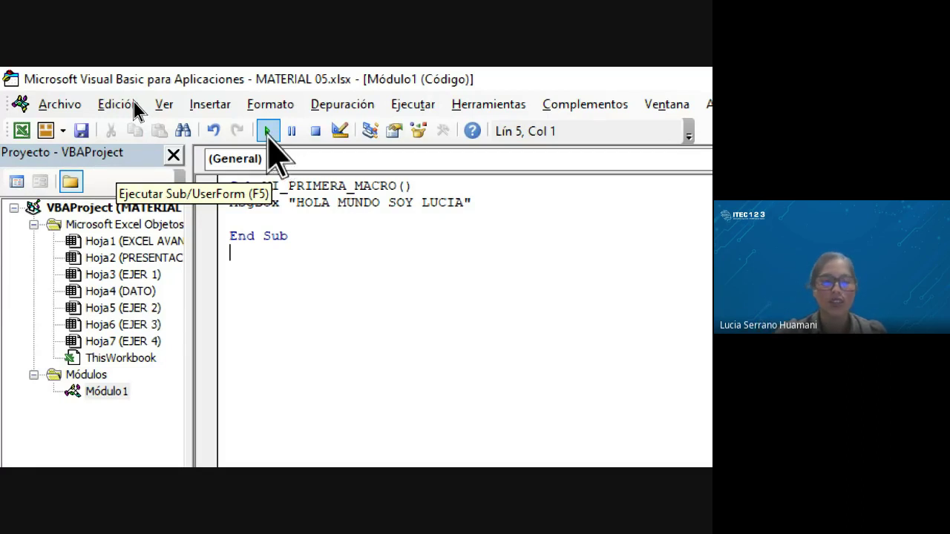
Step: Run MI_PRIMERA_MACRO twice from the code editor toolbar, closing its greeting each time
click(133, 99)
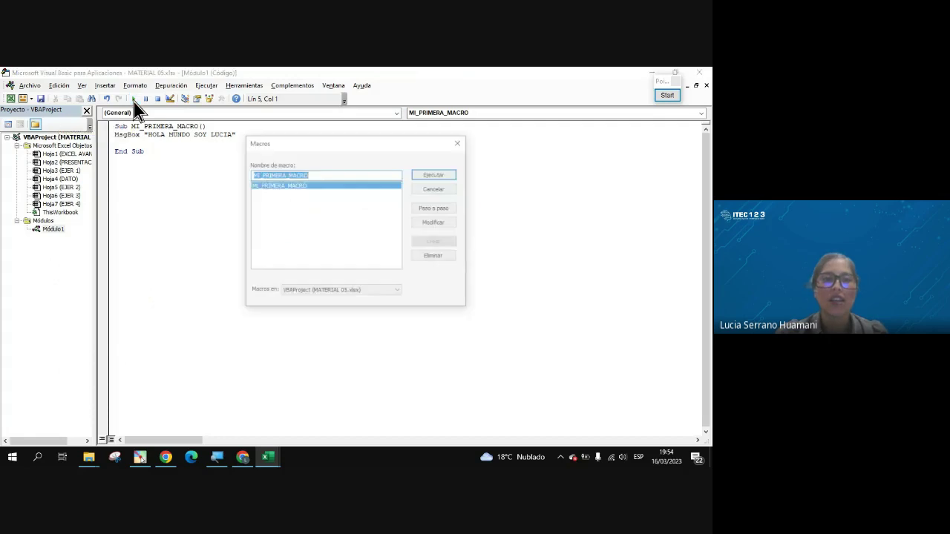
click(431, 175)
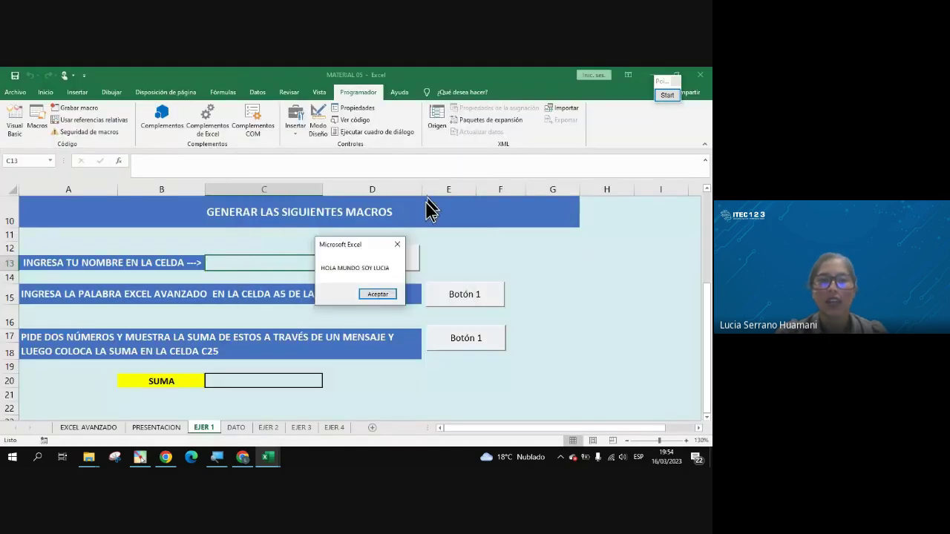
drag(381, 245, 376, 214)
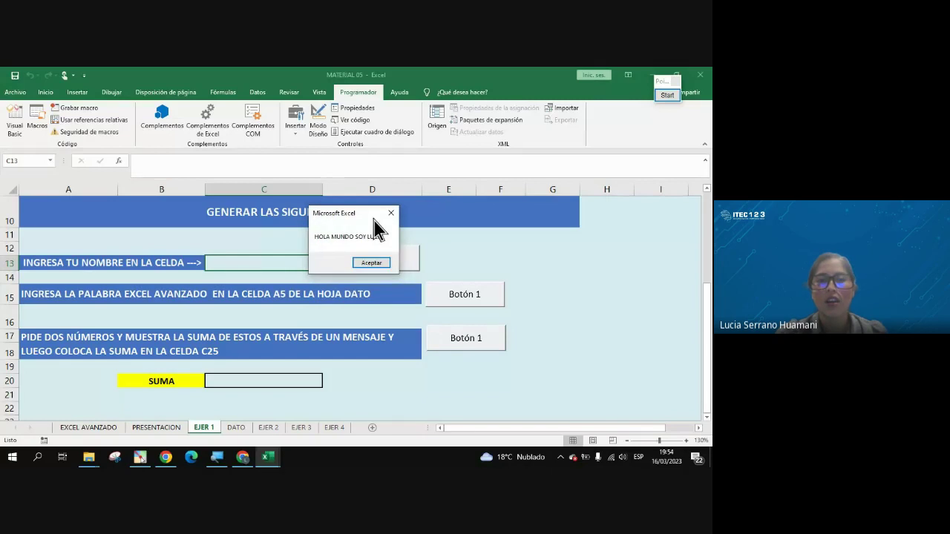
click(376, 266)
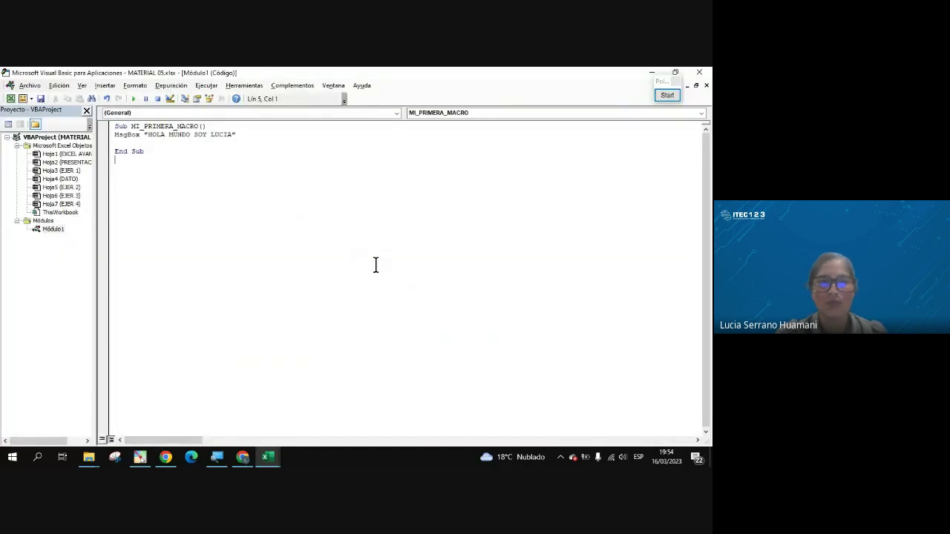
click(136, 100)
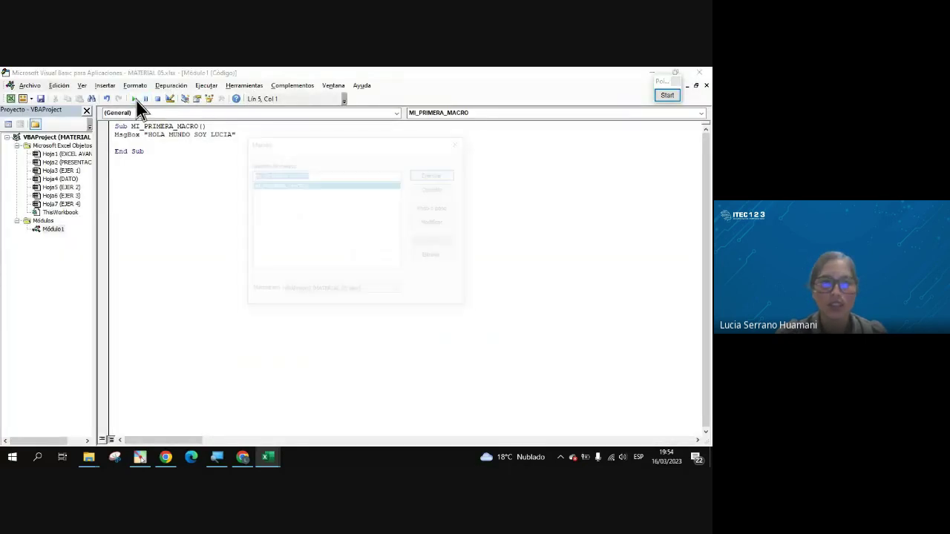
click(442, 176)
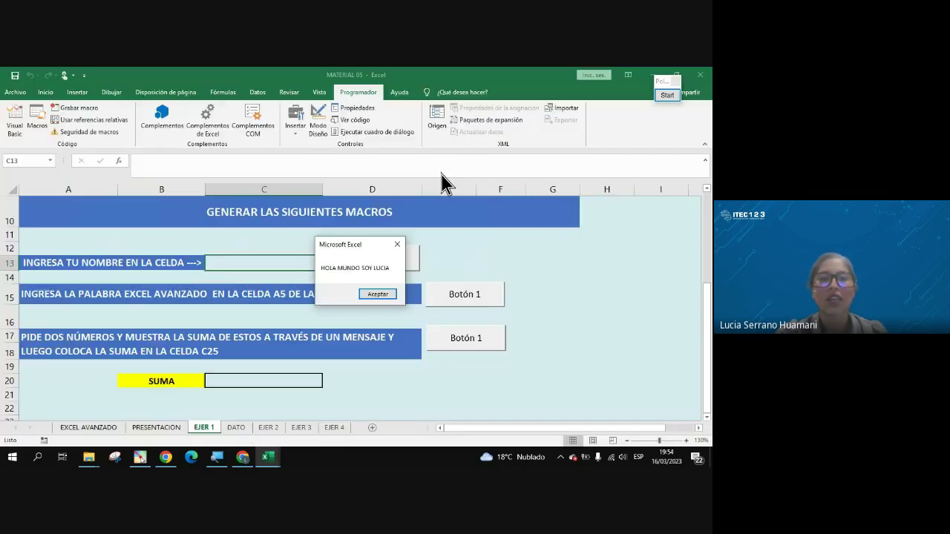
click(397, 244)
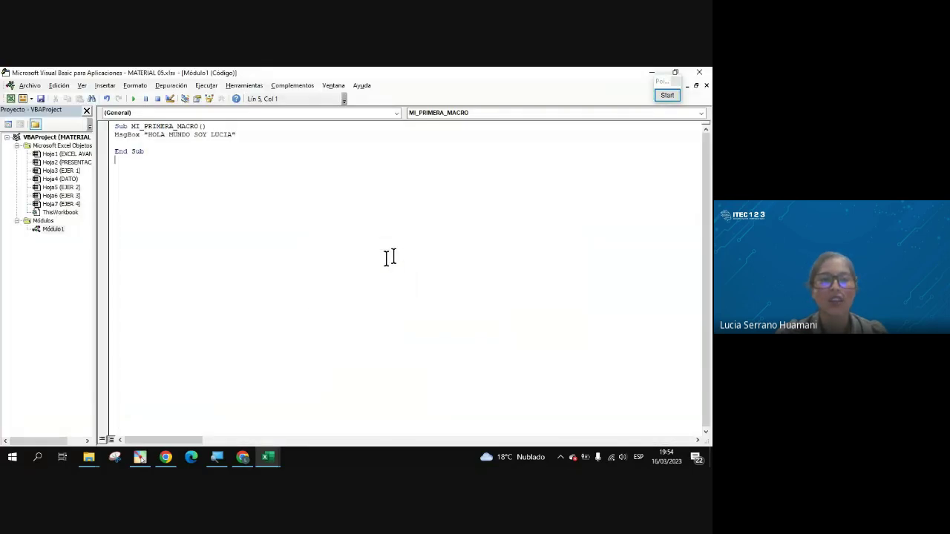
Step: On EJER 1, run MI_PRIMERA_MACRO from the workbook's Macros list, close the greeting, return to the editor
mouse_move(268, 457)
click(213, 424)
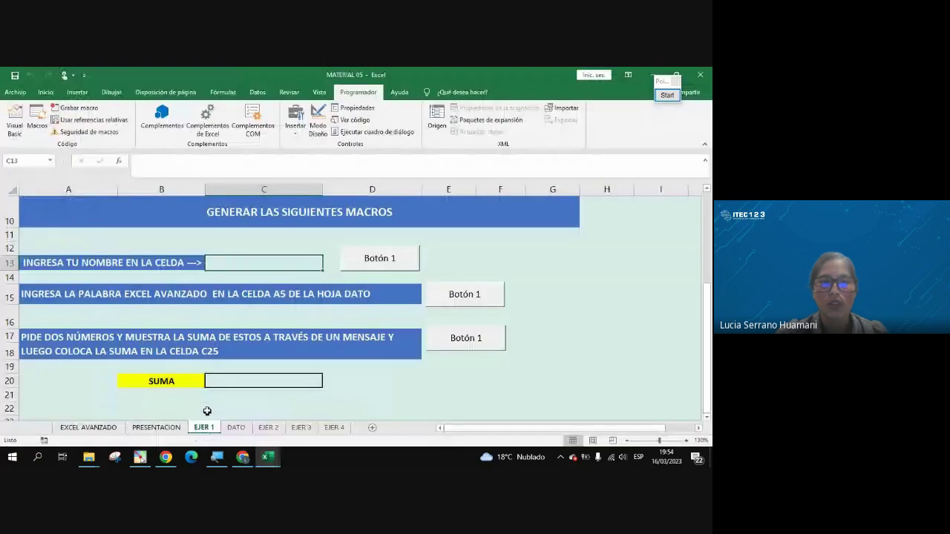
click(144, 245)
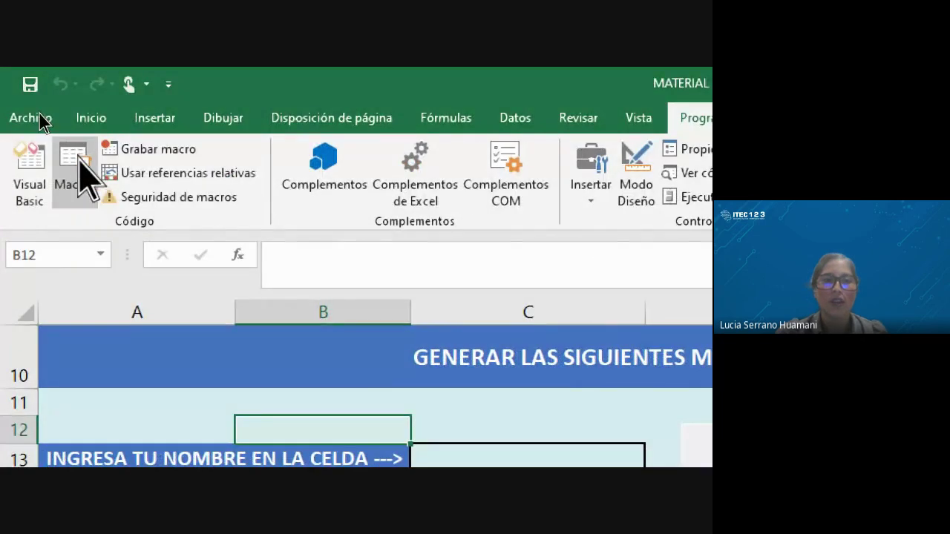
click(80, 165)
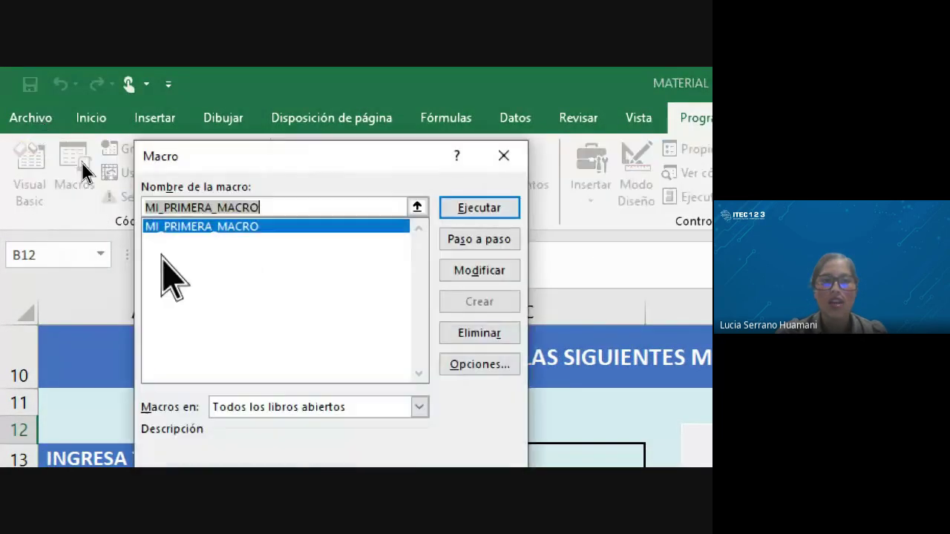
click(499, 209)
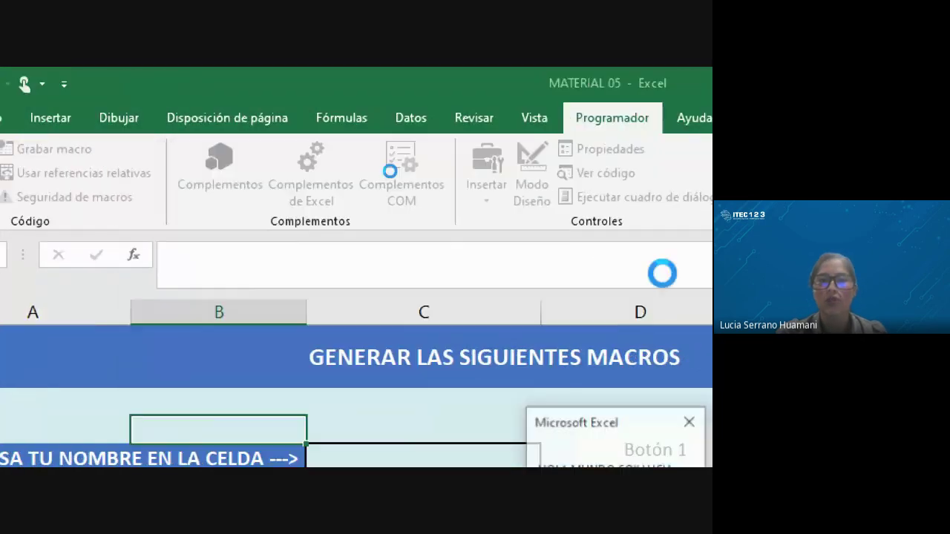
drag(352, 251, 288, 224)
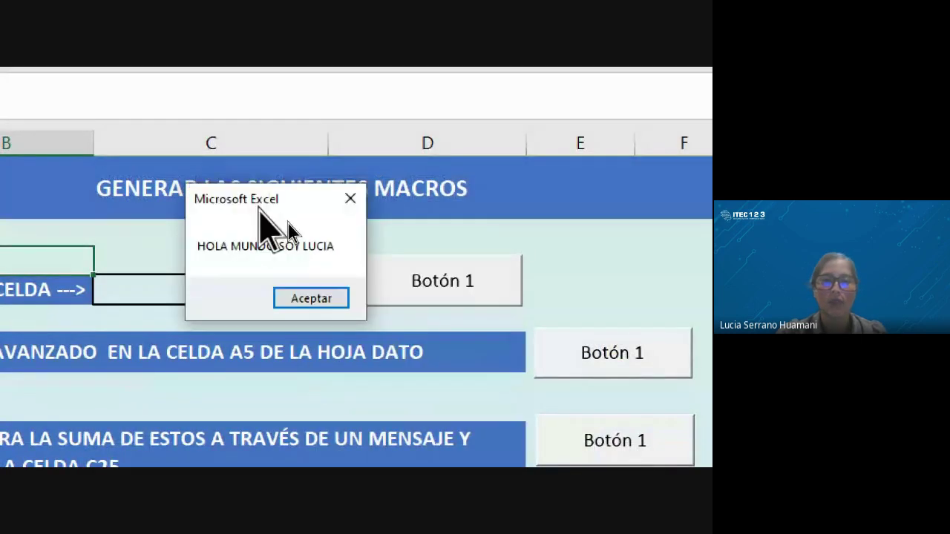
click(352, 198)
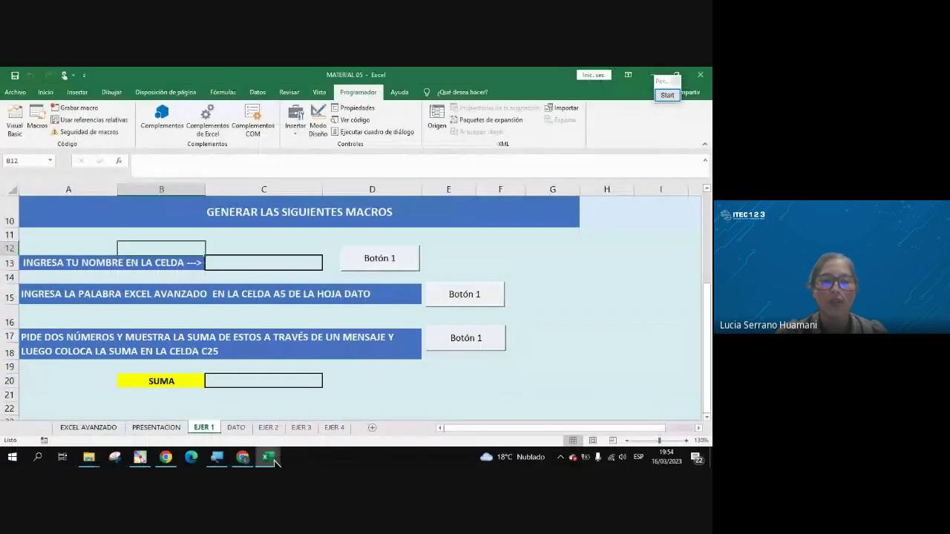
mouse_move(267, 456)
click(297, 434)
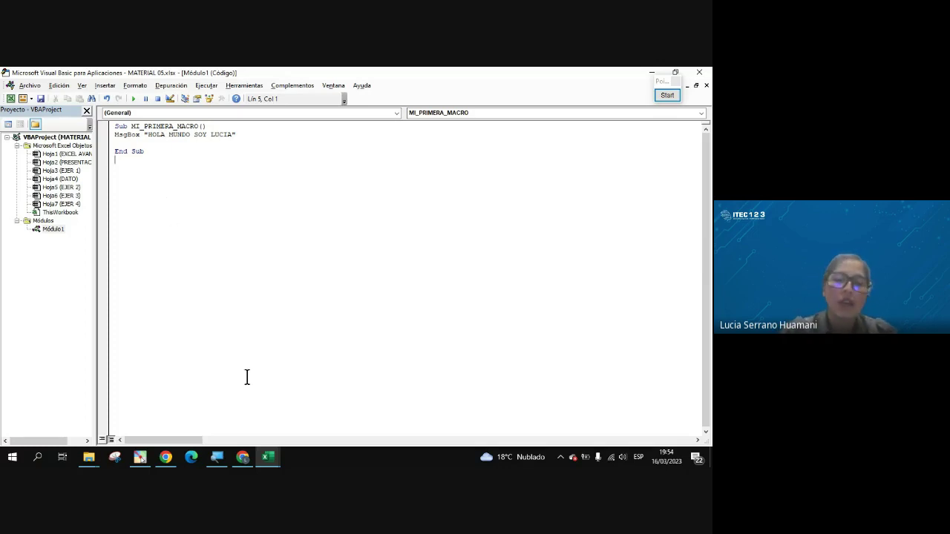
Step: Bring the workbook forward, select cell C13 on EJER 1, then return to the Visual Basic editor
mouse_move(267, 459)
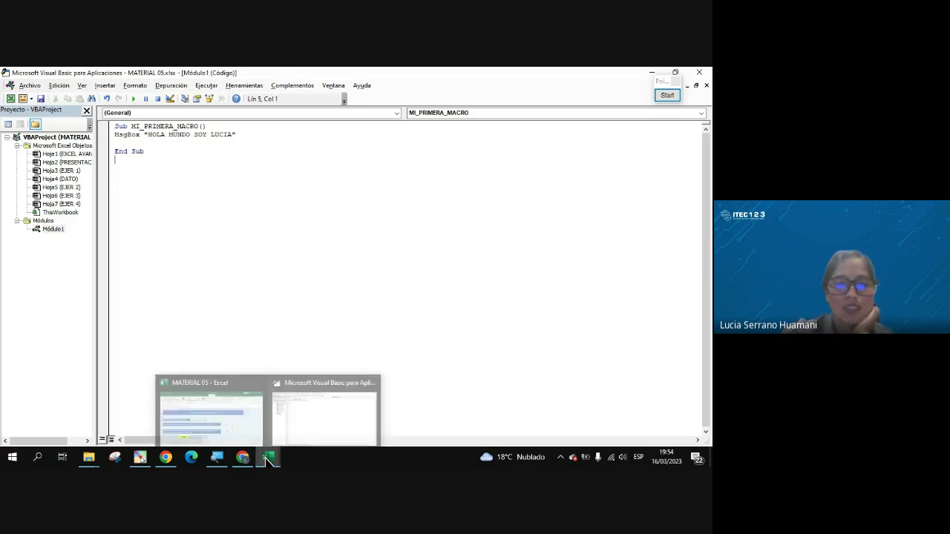
click(236, 438)
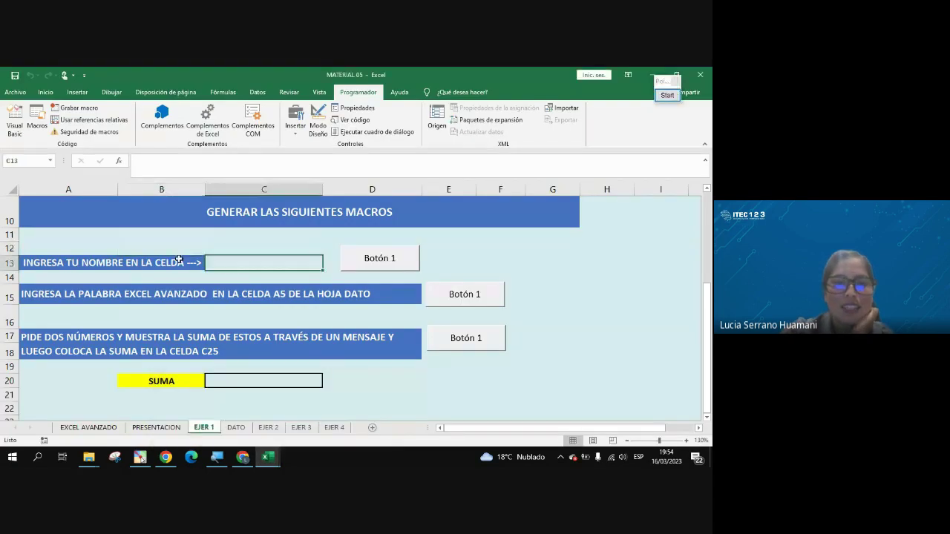
click(251, 268)
click(251, 270)
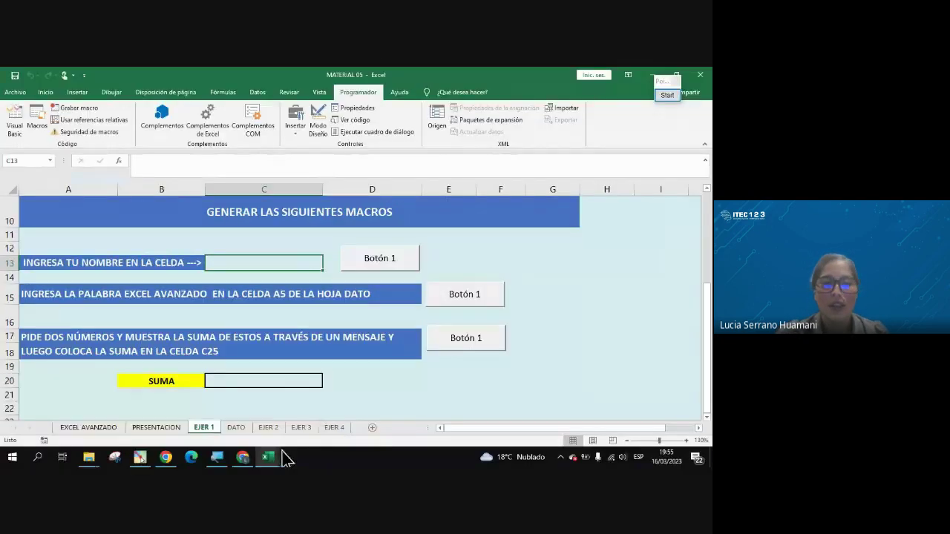
mouse_move(276, 456)
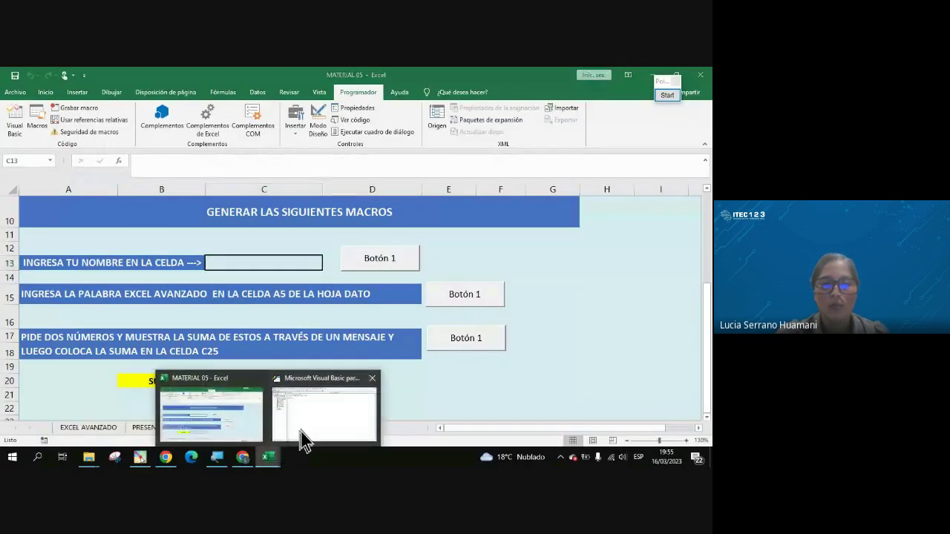
click(305, 429)
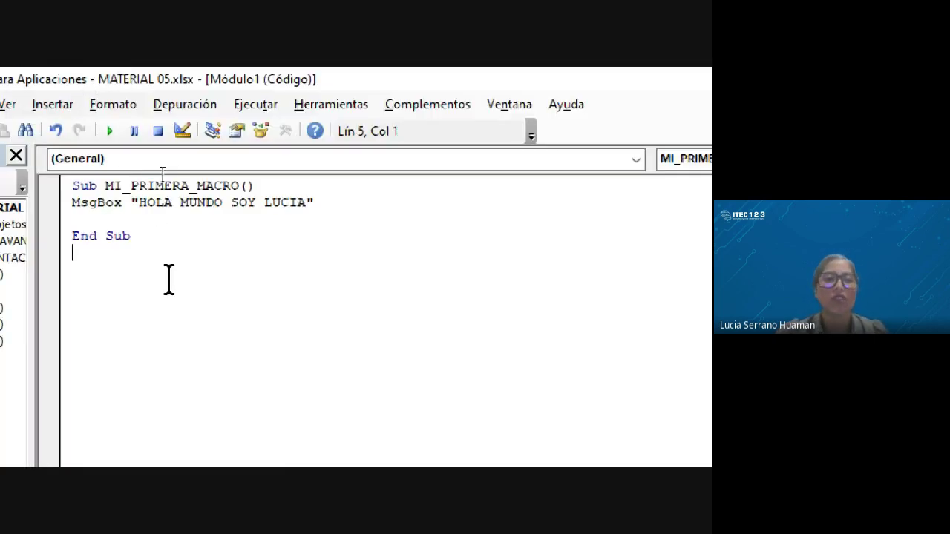
Step: Replace the old MI_PRIMERA_MACRO code in Módulo1 with an empty Sub NOMBRE() … End Sub block
drag(147, 253, 69, 187)
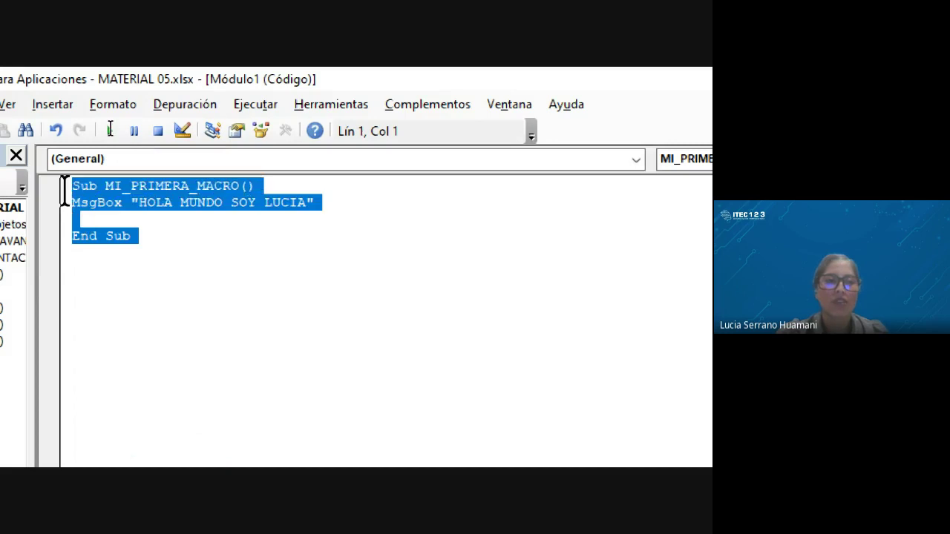
key(Delete)
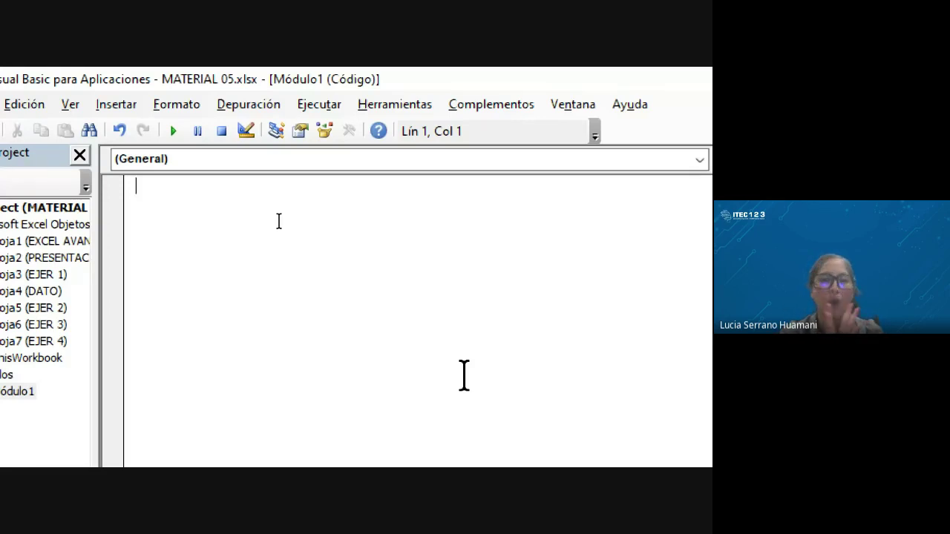
text(s)
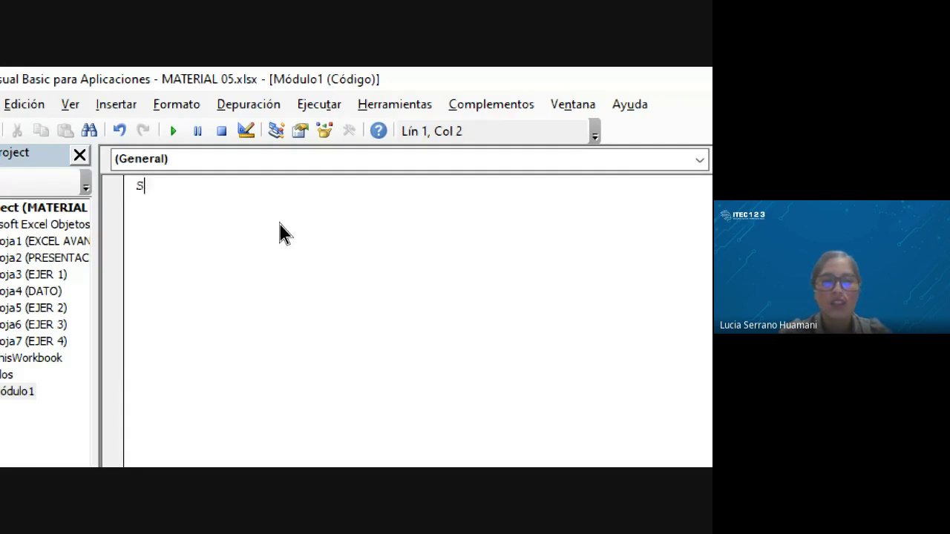
text(UB )
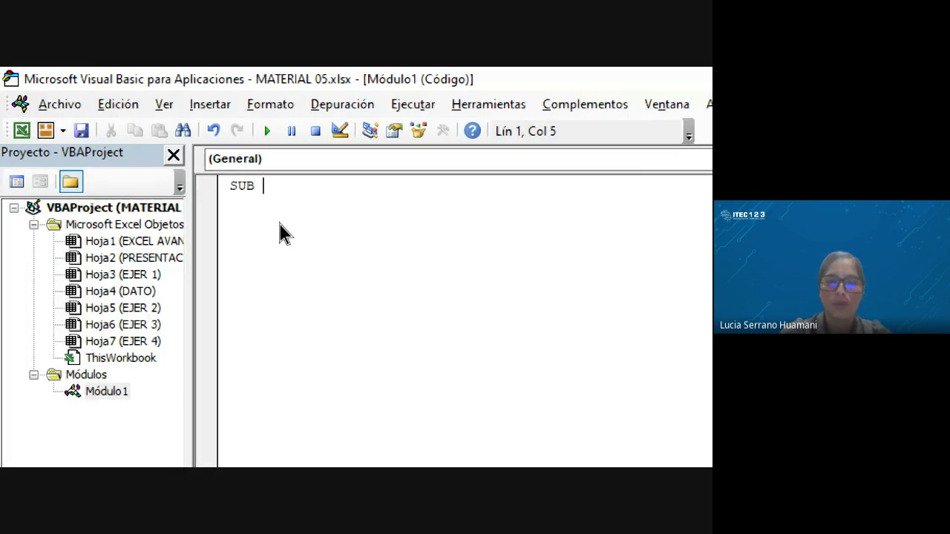
text(NOMBRE)
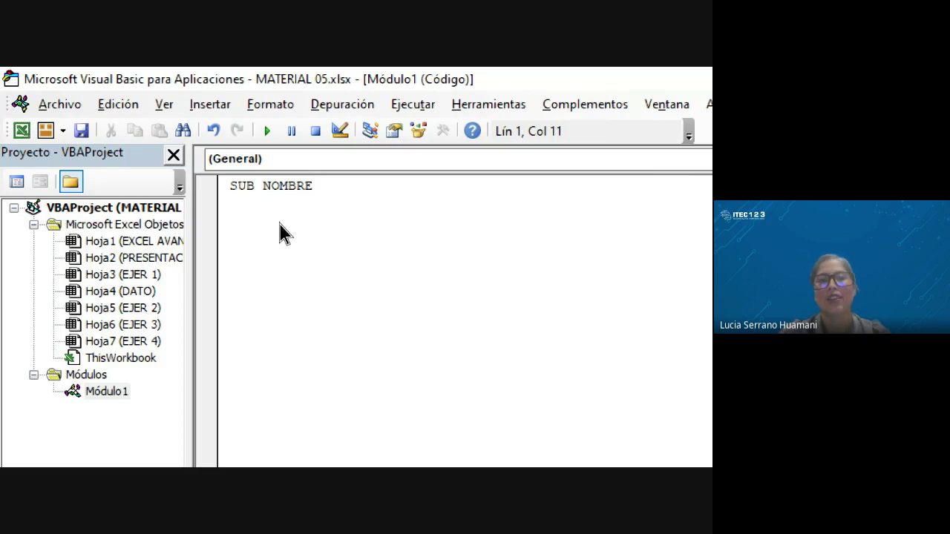
key(Return)
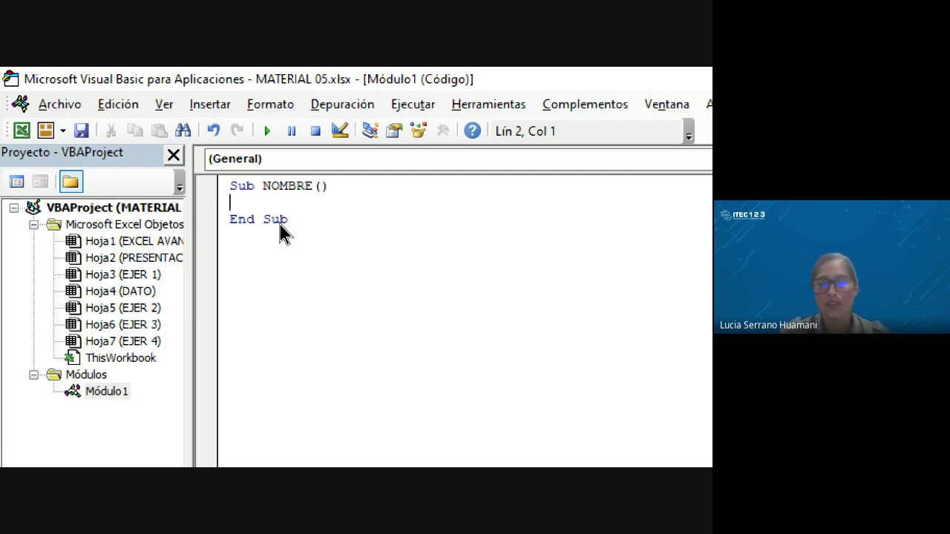
mouse_move(268, 459)
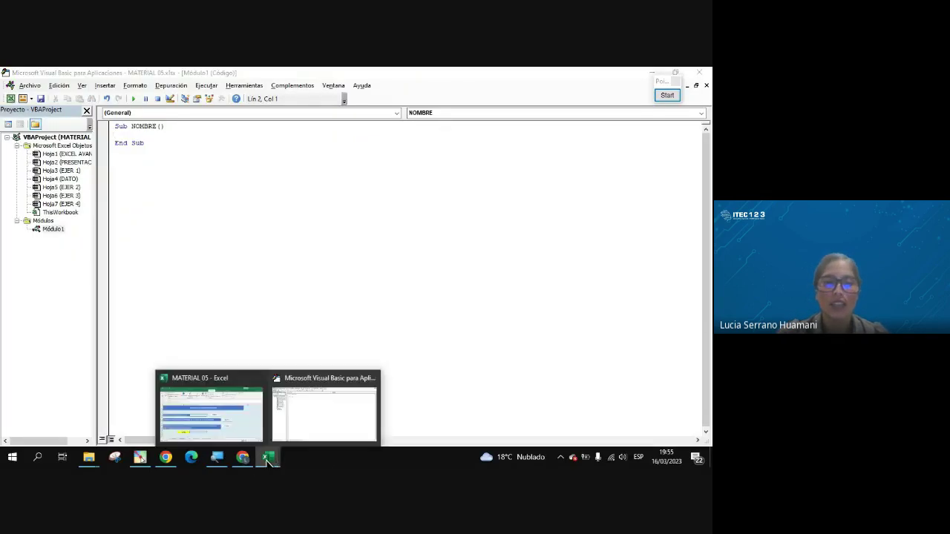
click(232, 434)
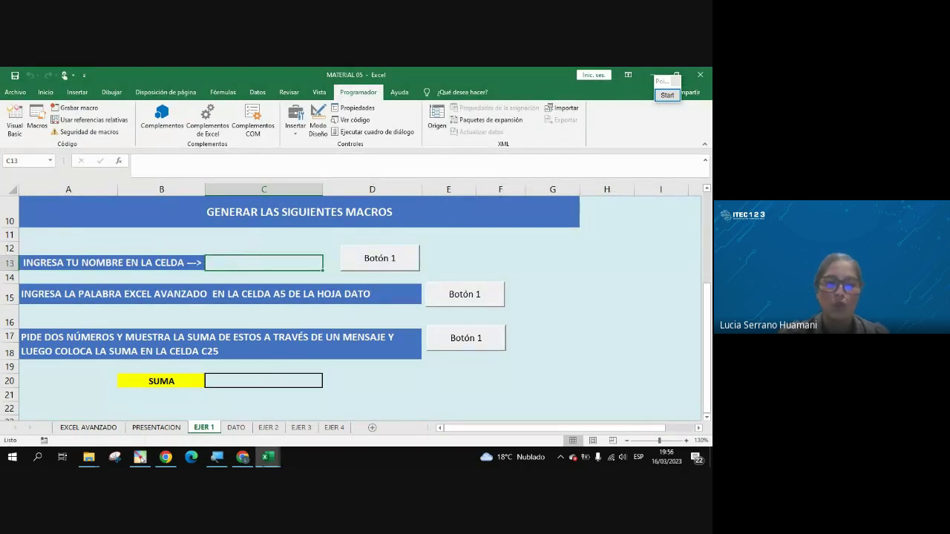
mouse_move(267, 457)
click(285, 432)
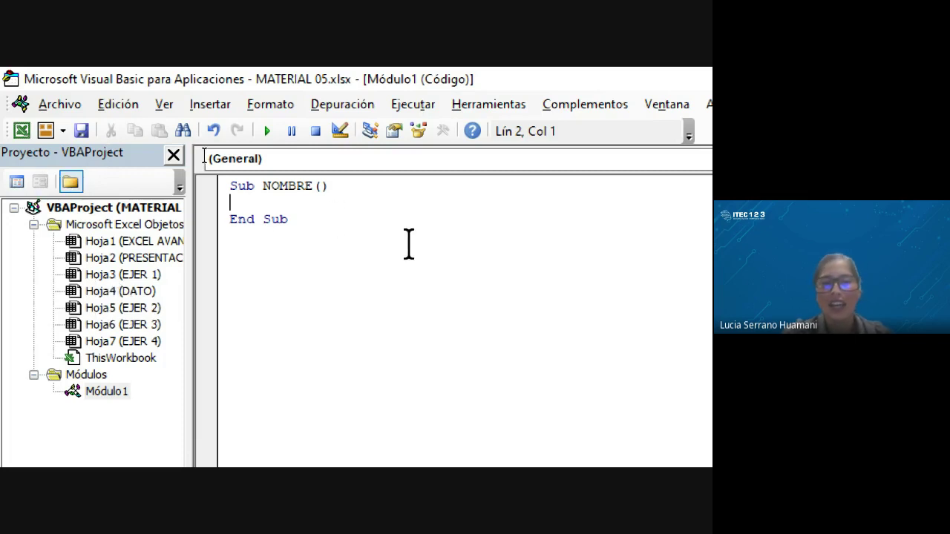
Step: Start the body line of Sub NOMBRE with HOJA3
text(H)
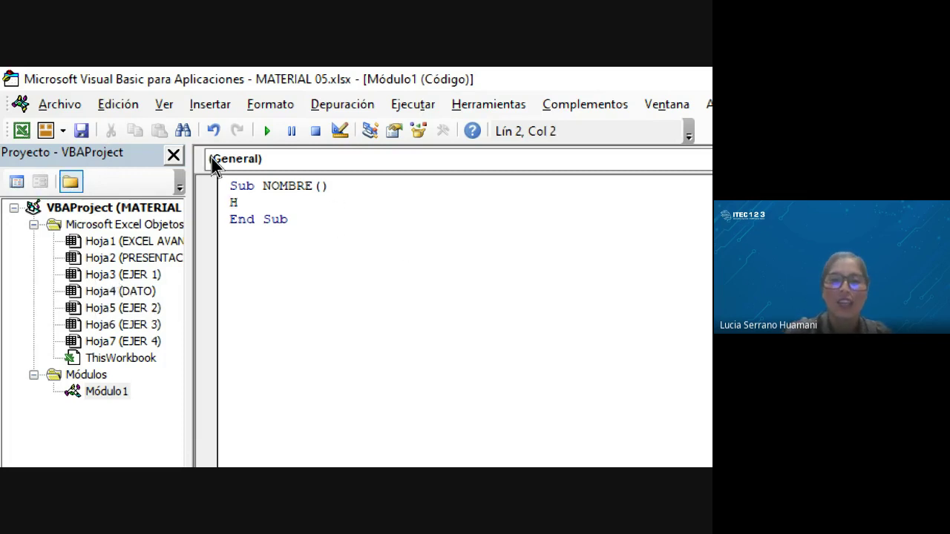
text(OJA)
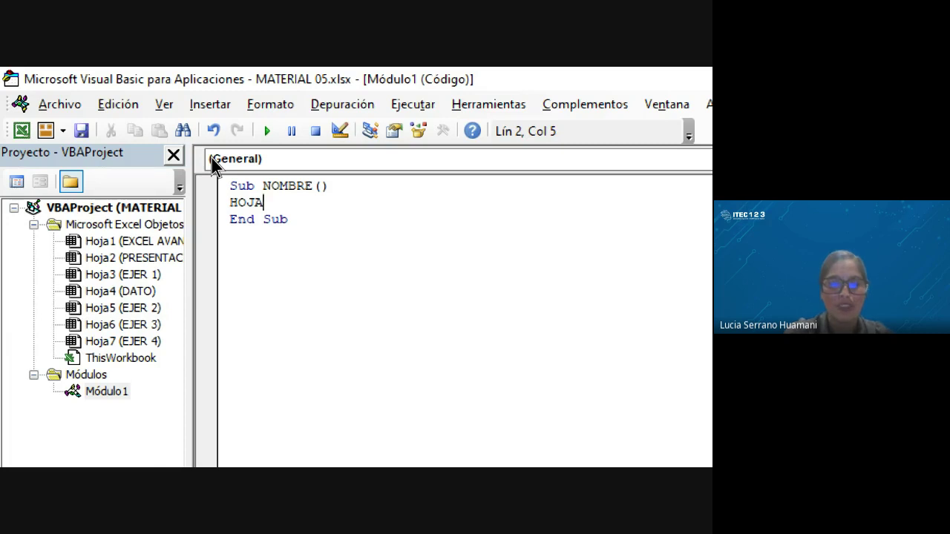
text(3)
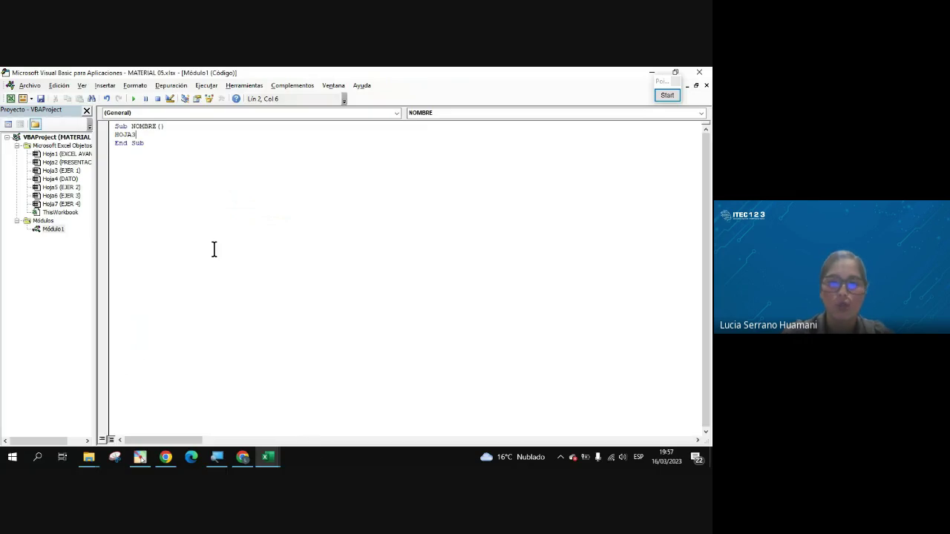
Step: Bring the Visual Basic editor back to the front from the Excel taskbar previews
mouse_move(268, 455)
click(237, 438)
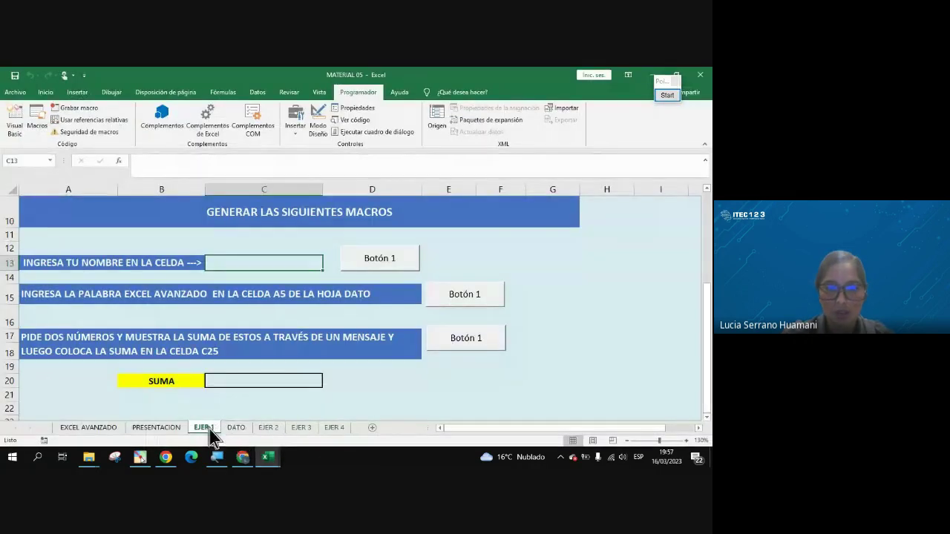
click(268, 456)
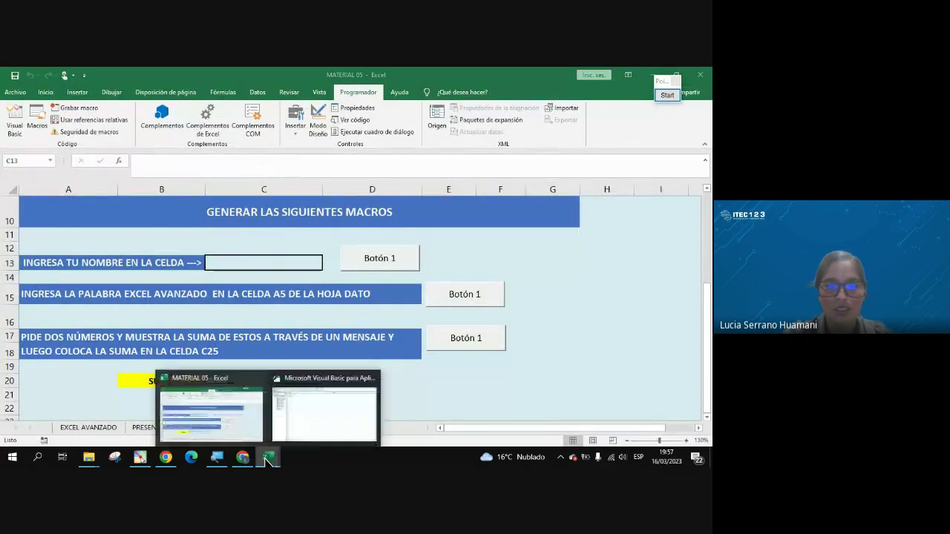
click(297, 434)
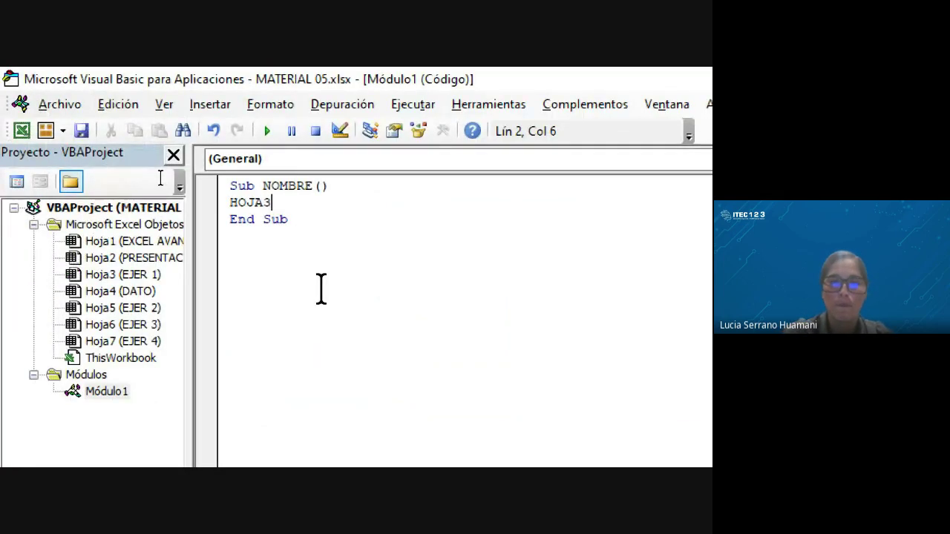
Step: Finish the line Hoja3.Range("C13") = the presenter's name in quotes, using the Range autocomplete
text(.)
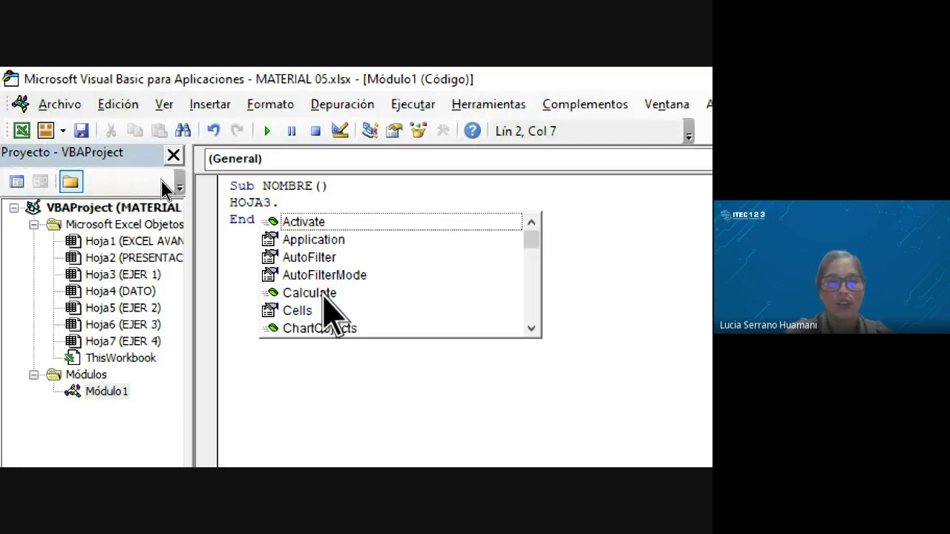
text(RA)
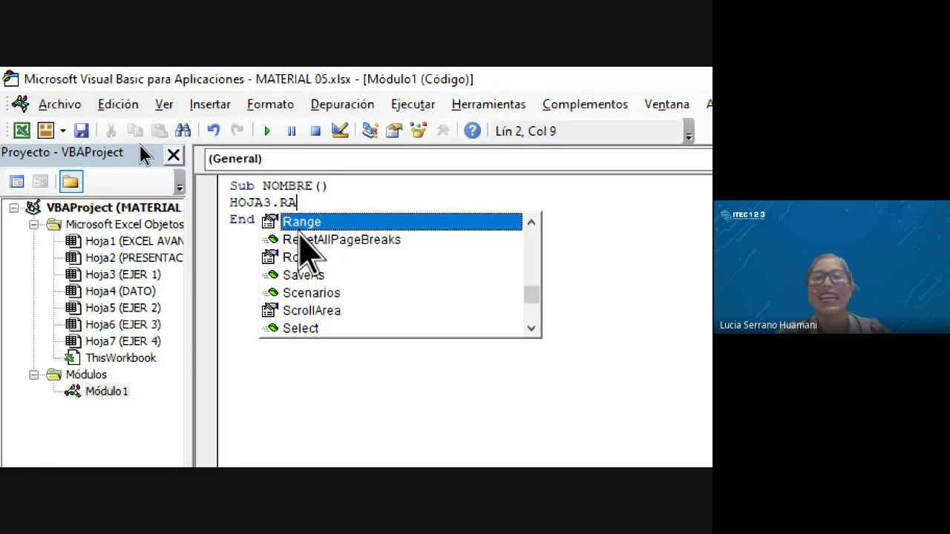
double_click(304, 222)
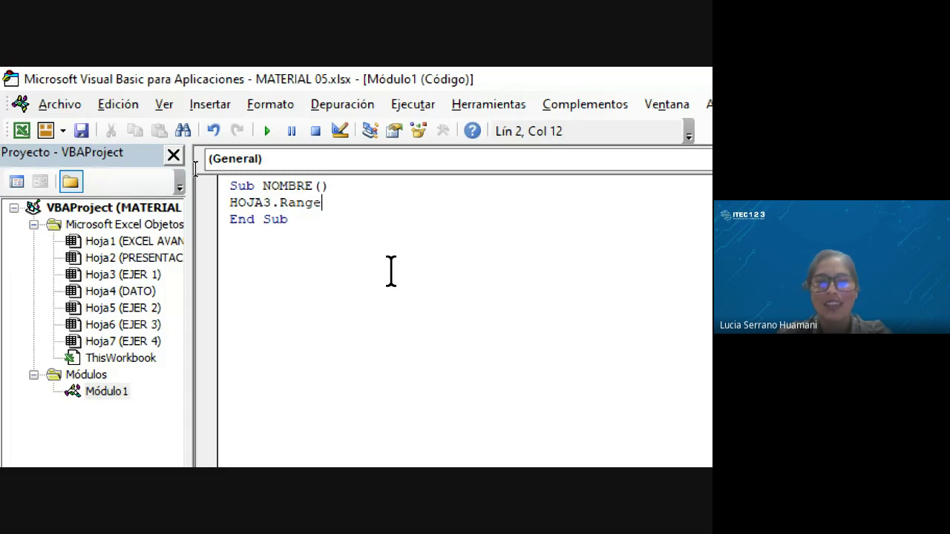
text(()
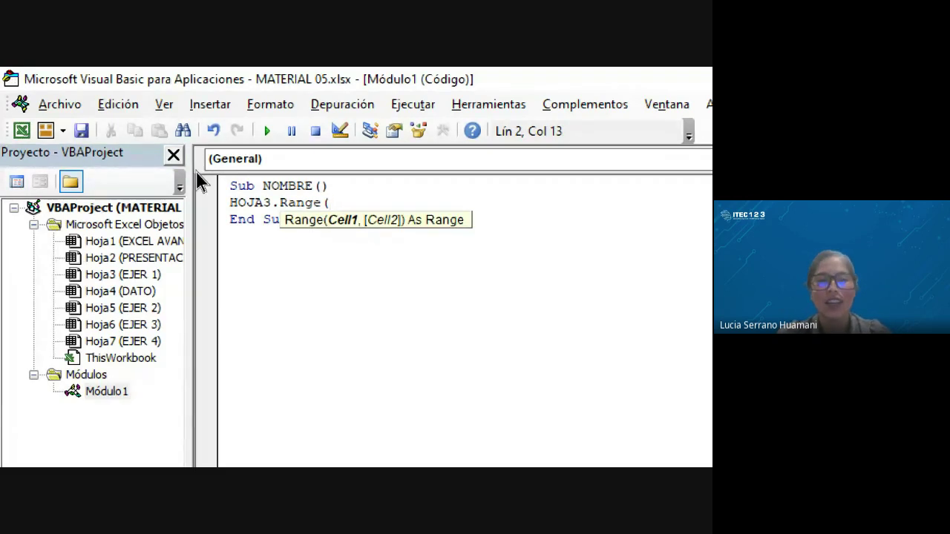
text(")
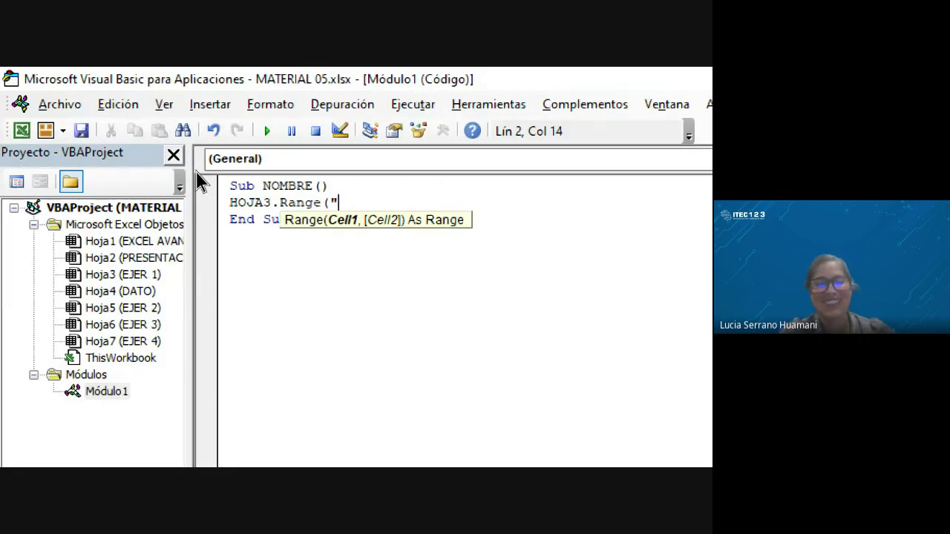
text(C)
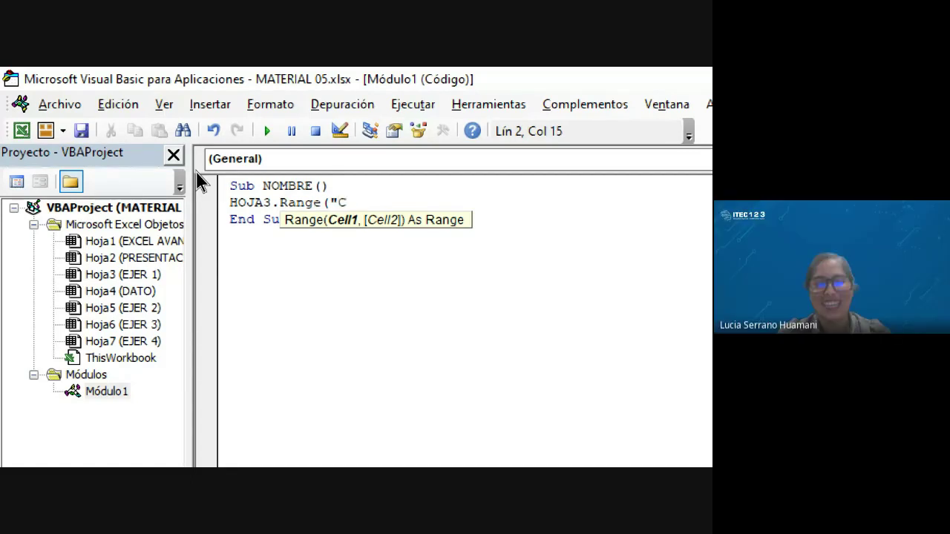
text(13)
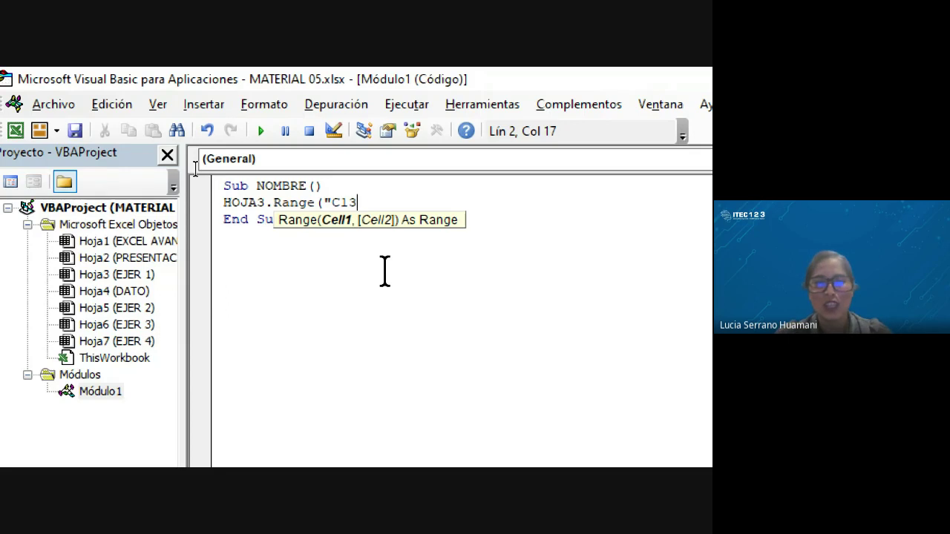
text("))
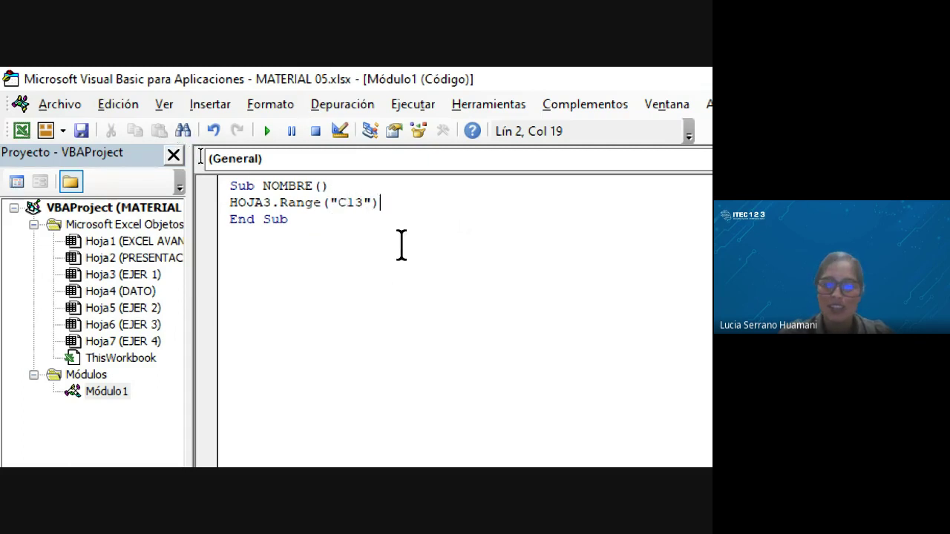
text(=)
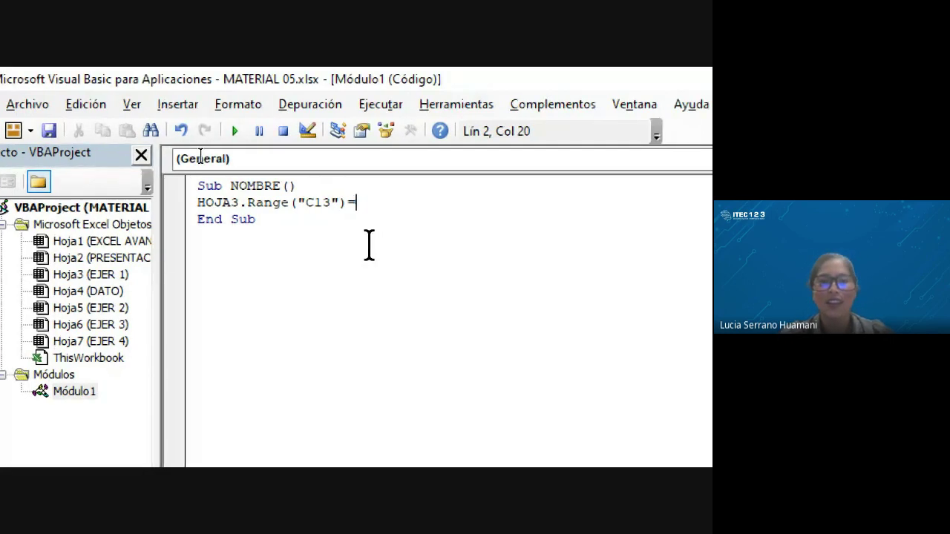
text(")
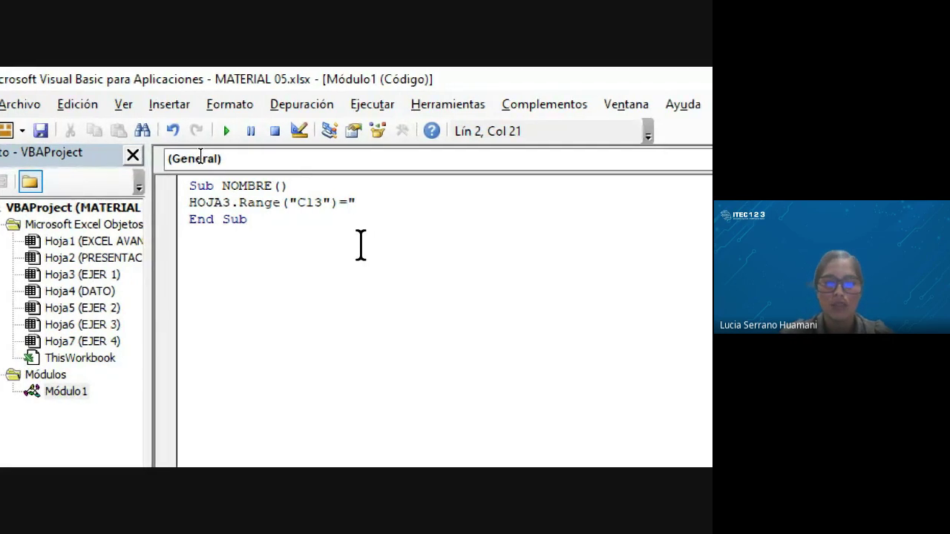
text(LUCIA")
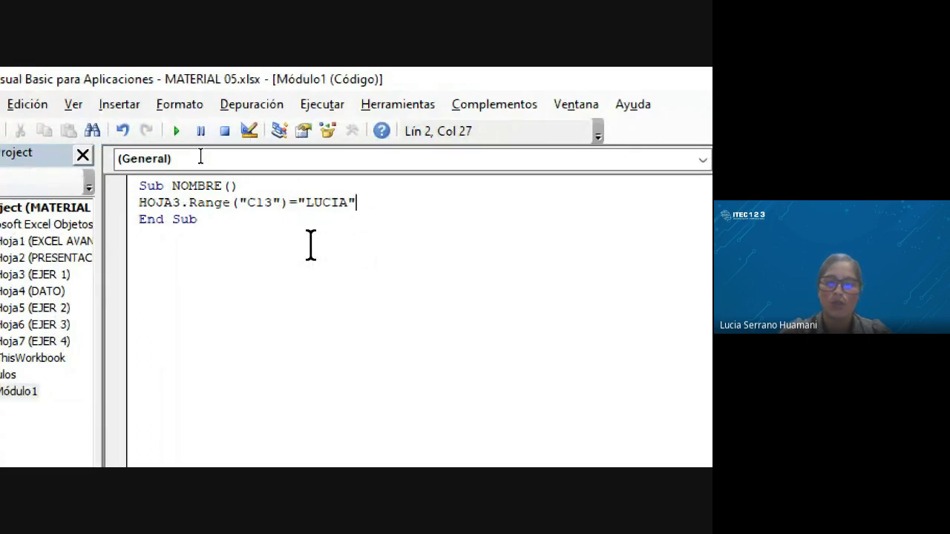
key(Return)
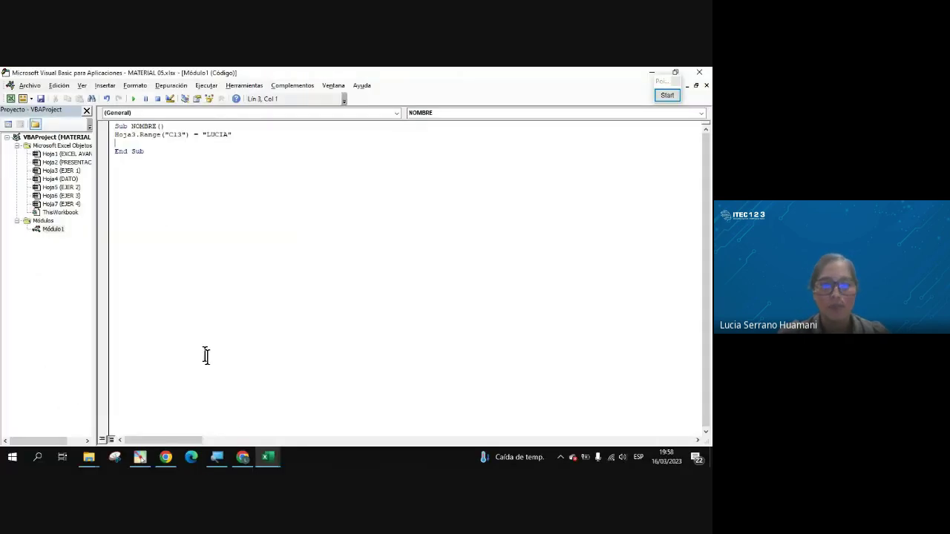
mouse_move(268, 457)
click(236, 438)
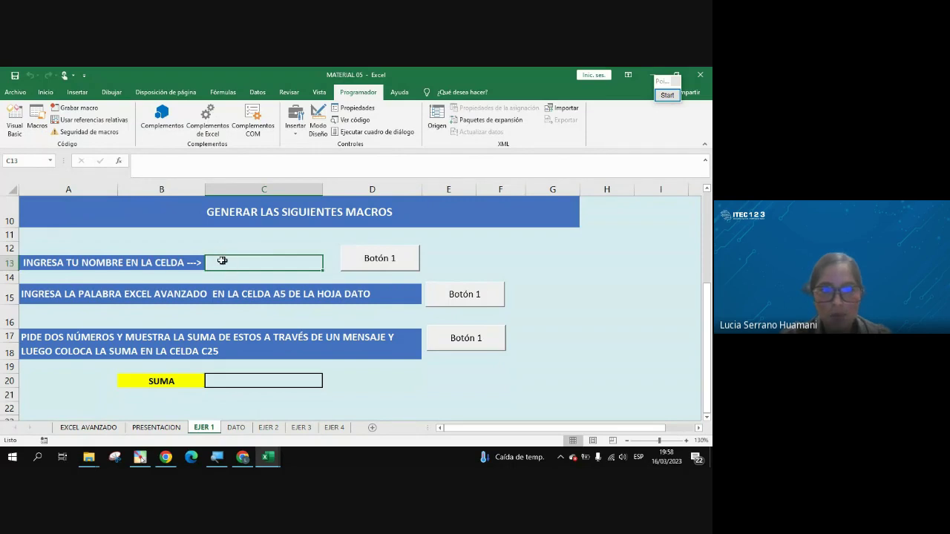
mouse_move(268, 456)
click(289, 420)
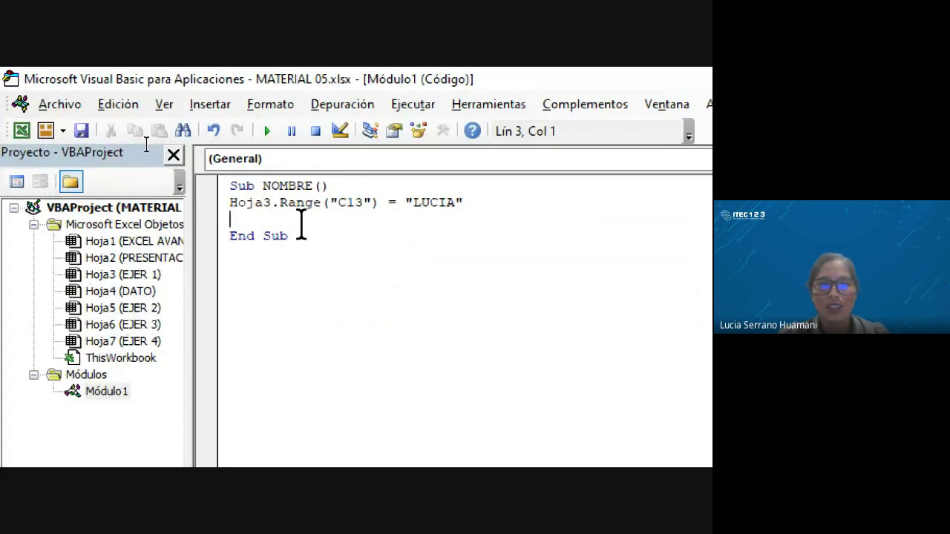
drag(278, 202, 471, 202)
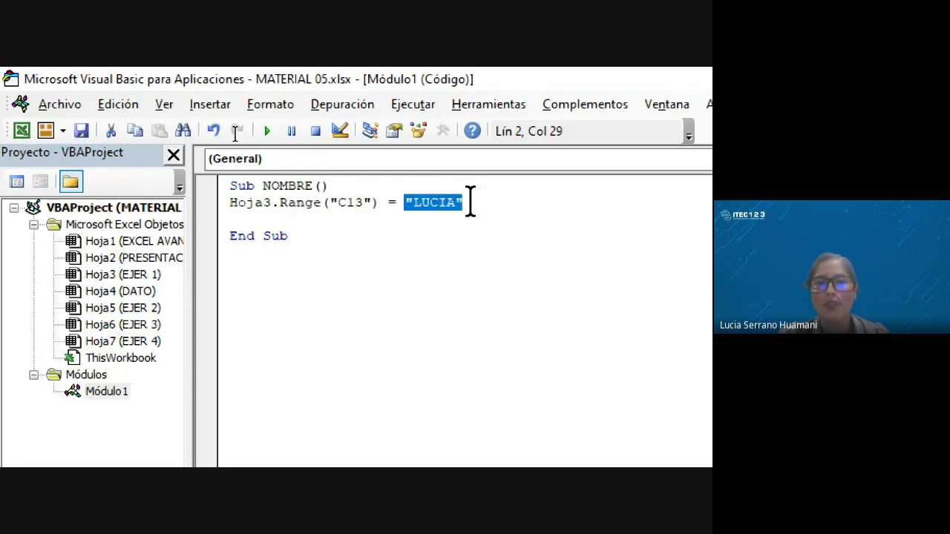
click(375, 232)
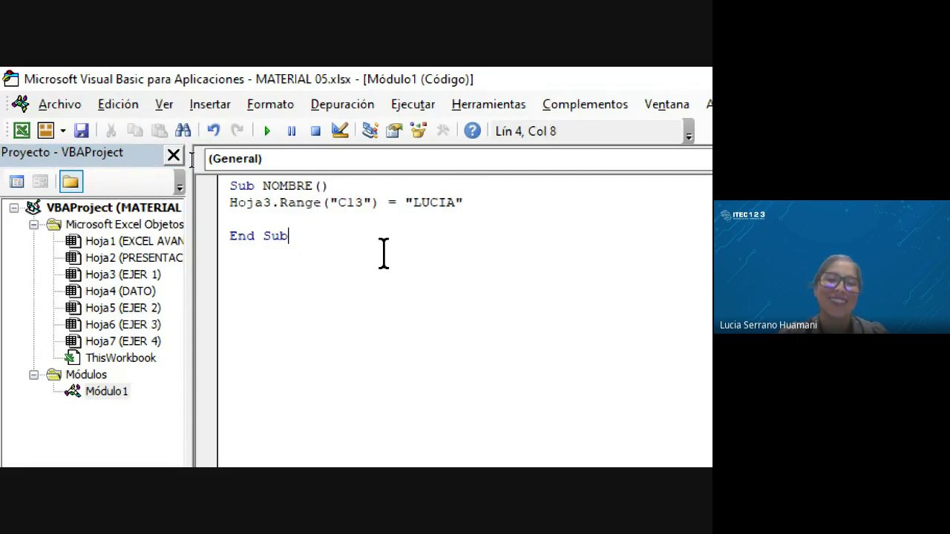
drag(279, 202, 321, 203)
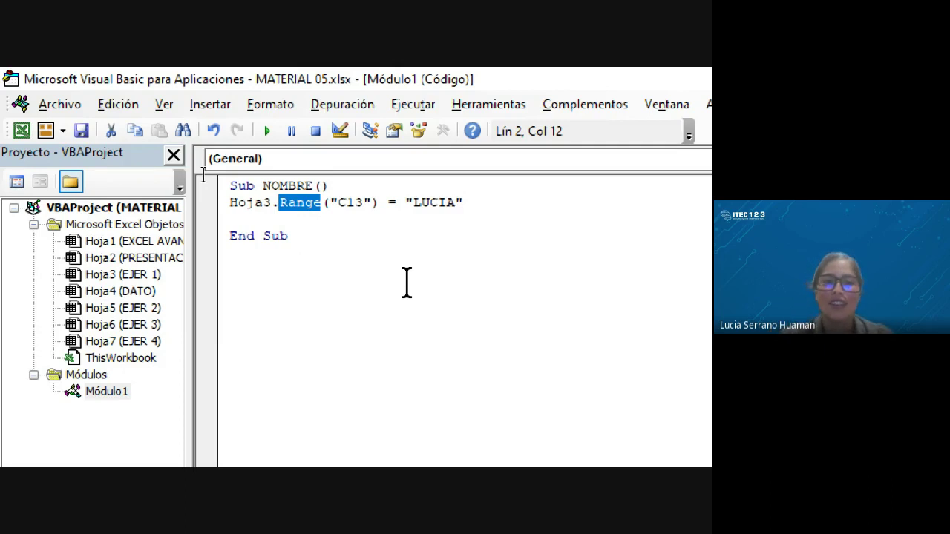
click(303, 220)
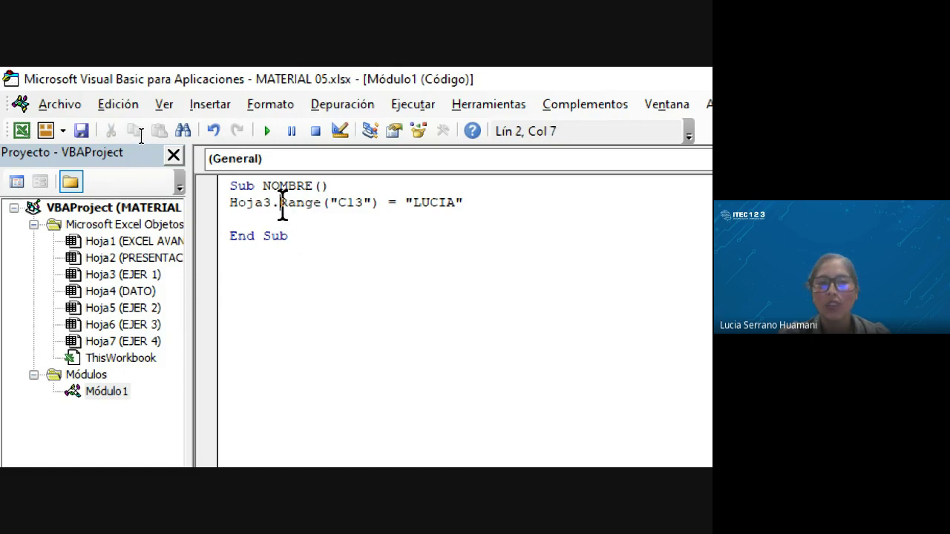
double_click(282, 203)
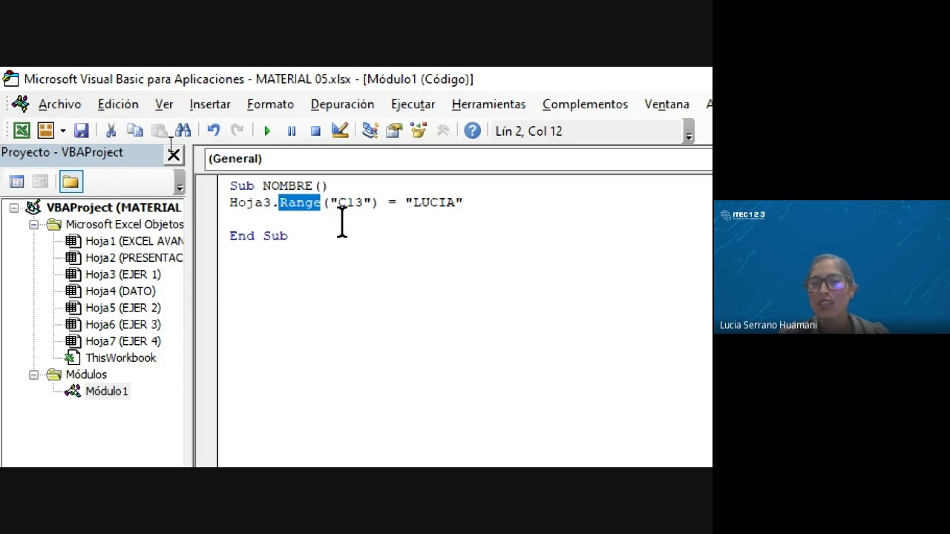
click(291, 217)
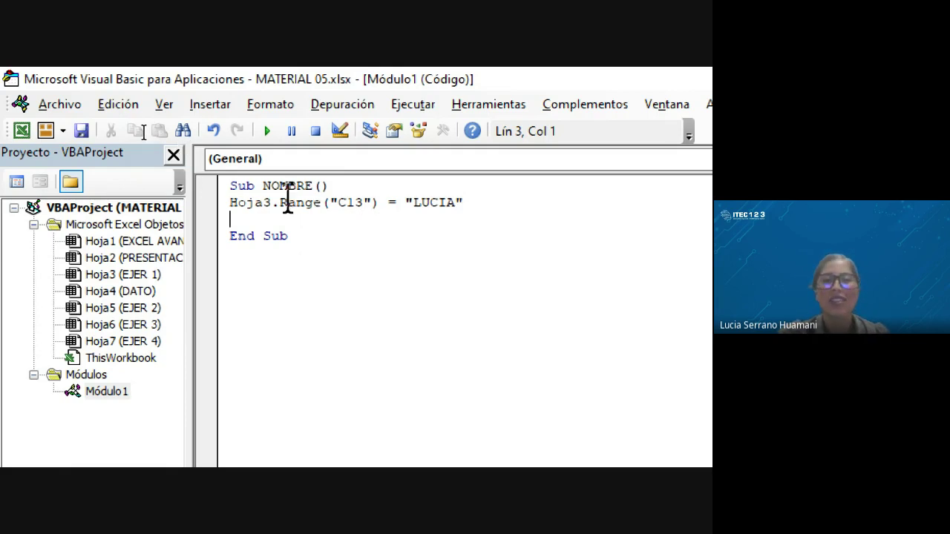
double_click(290, 204)
click(479, 204)
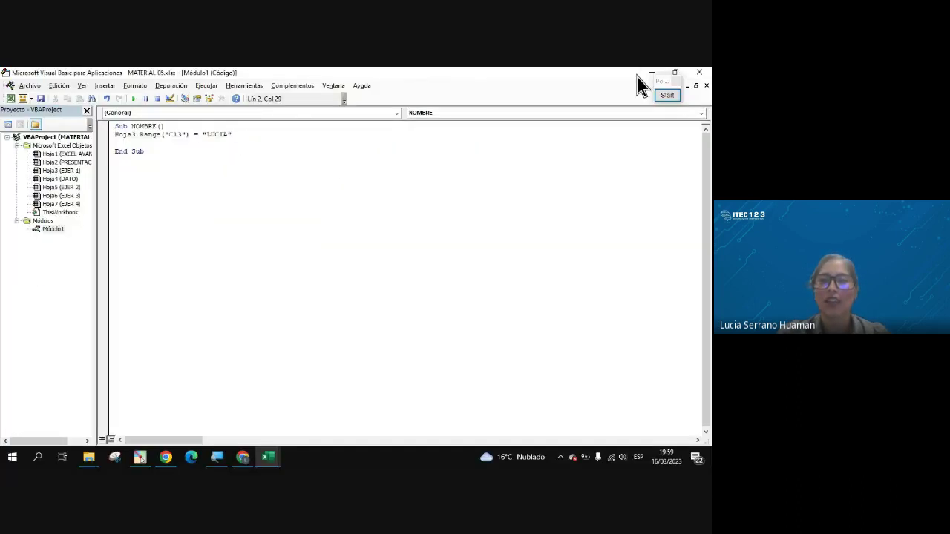
Step: Minimize the VBA editor and run Módulo1.NOMBRE from the Macros list to fill EJER 1 cell C13
click(651, 73)
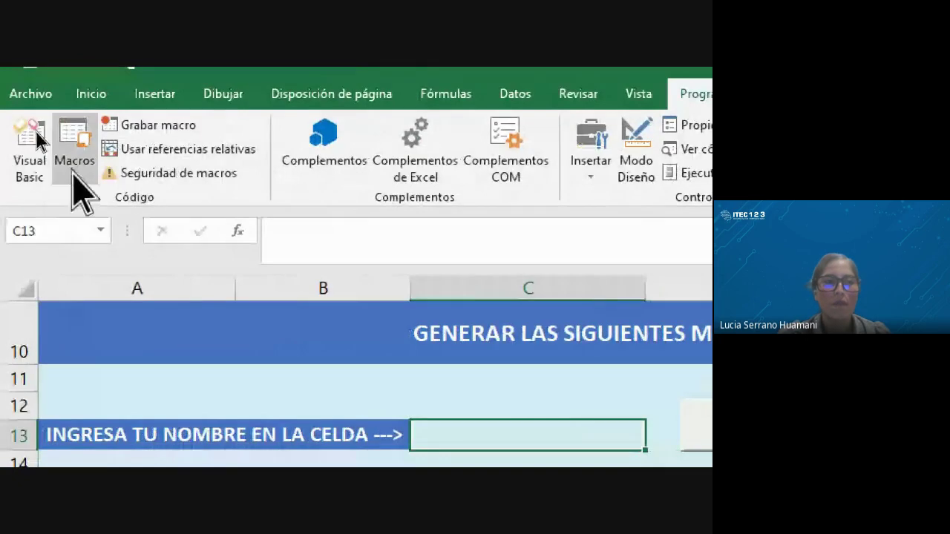
click(73, 169)
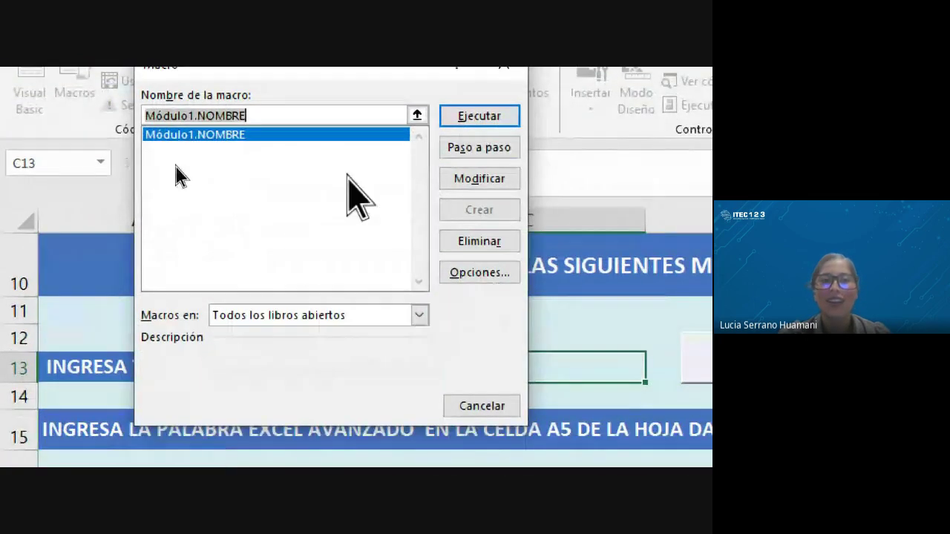
click(467, 118)
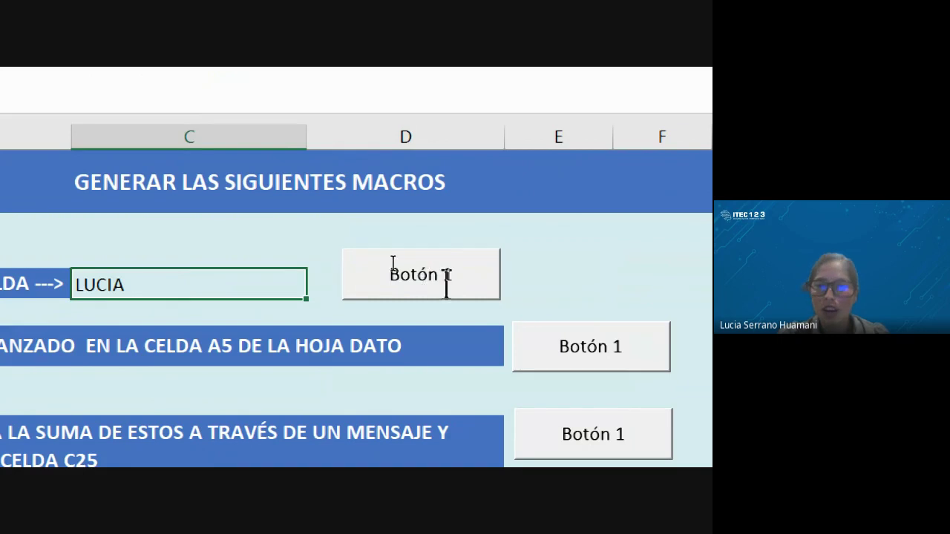
Step: Assign the NOMBRE macro to Botón 1 beside C13, then select cell C13
ctrl+click(468, 280)
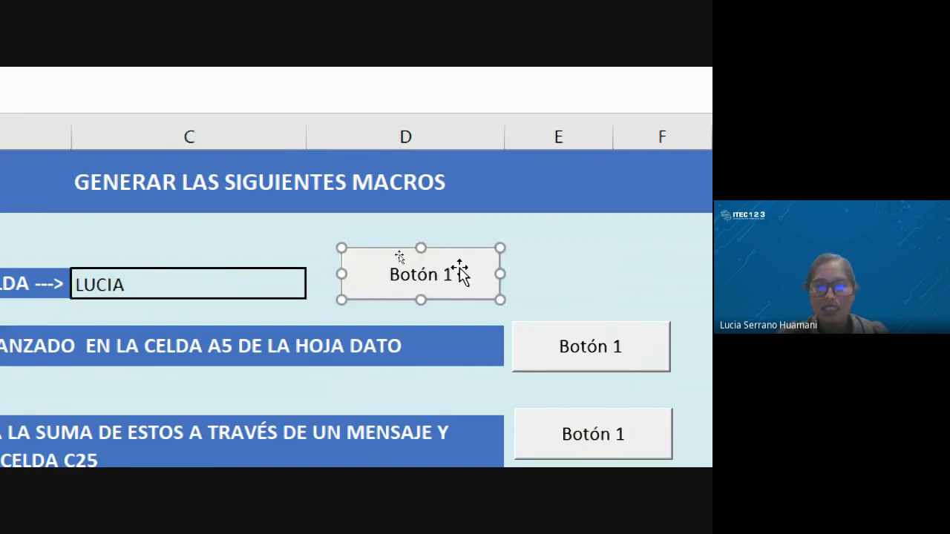
right_click(460, 267)
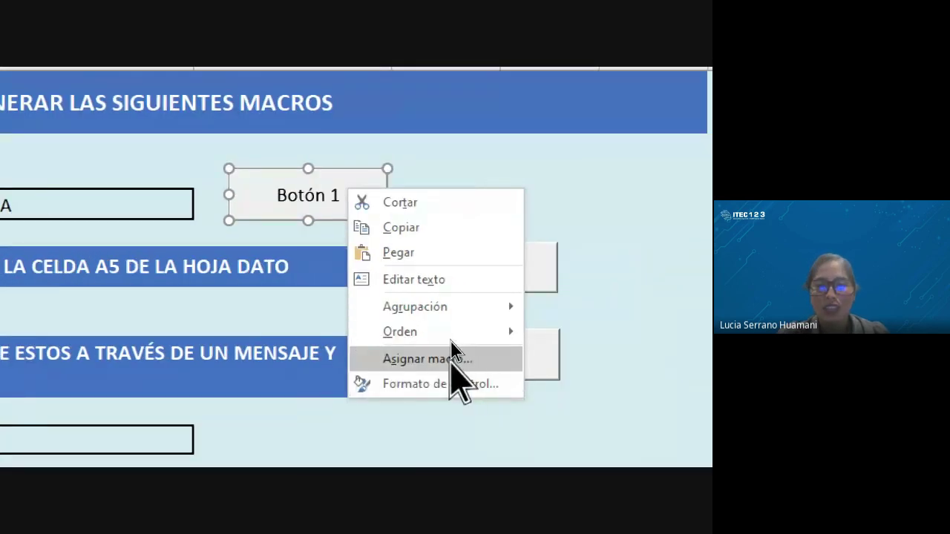
click(451, 360)
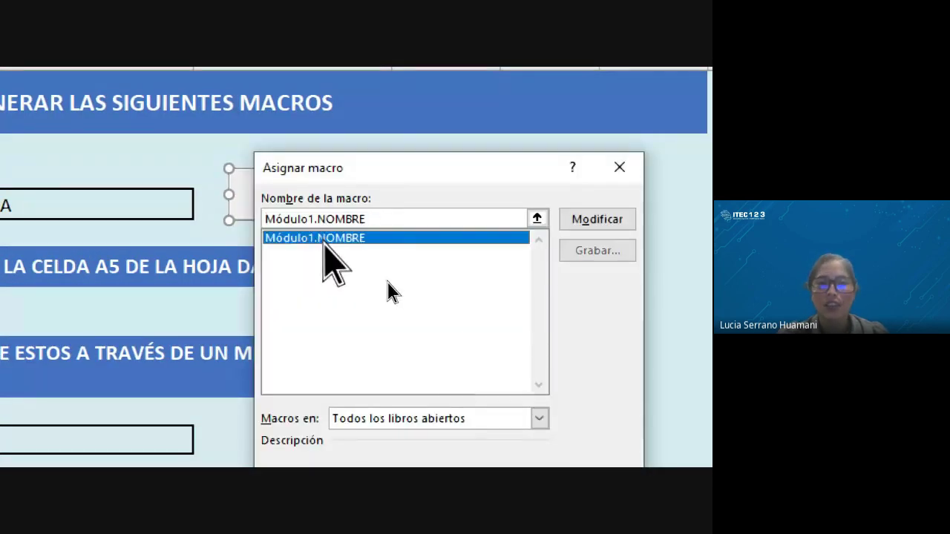
click(324, 239)
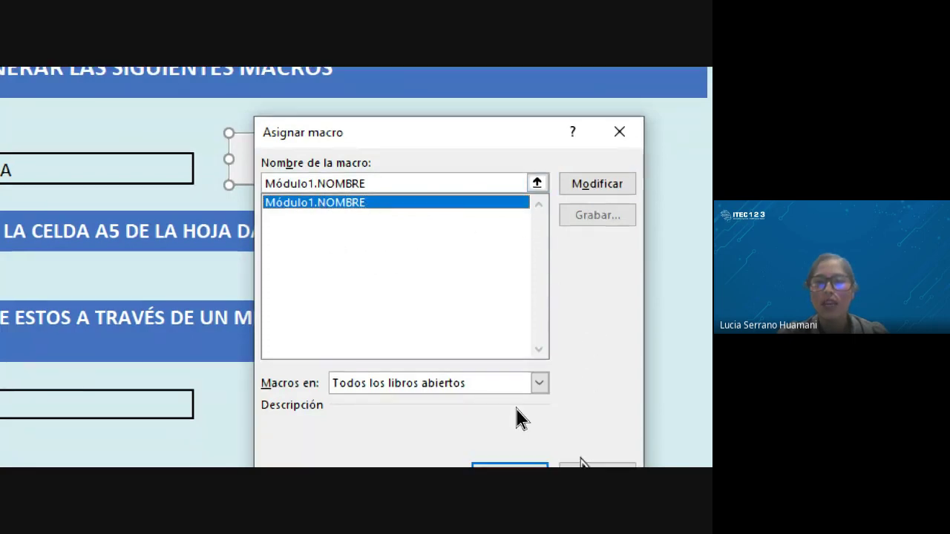
click(499, 437)
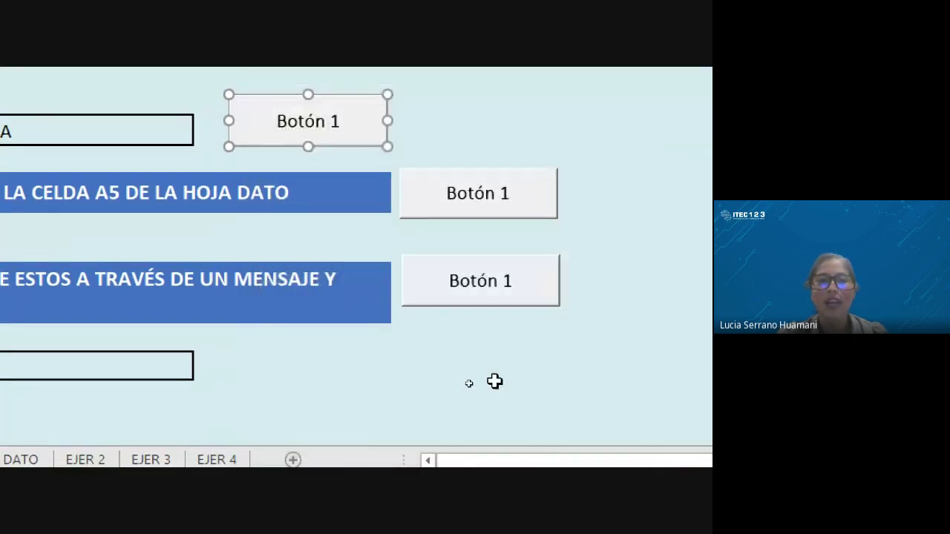
click(313, 151)
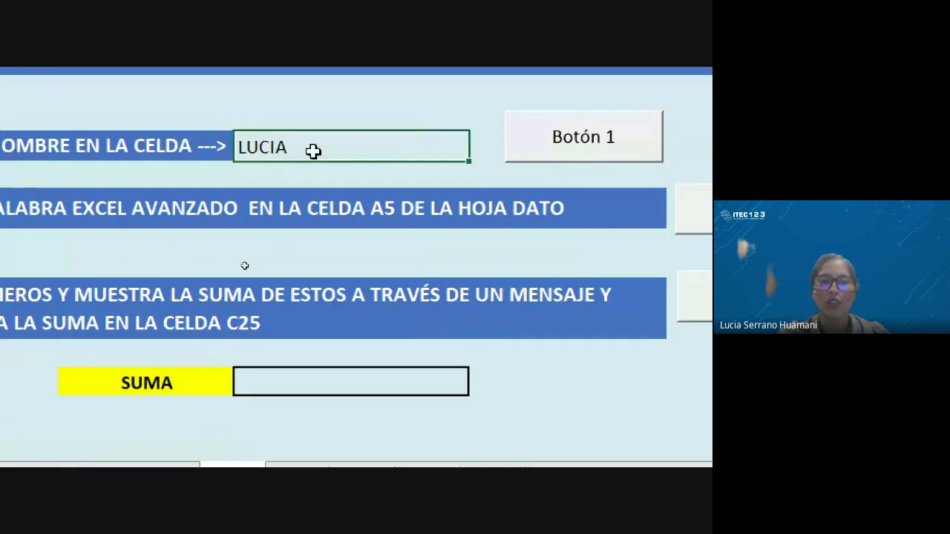
Step: Clear C13, then click Botón 1 to test that the macro refills the name
key(Delete)
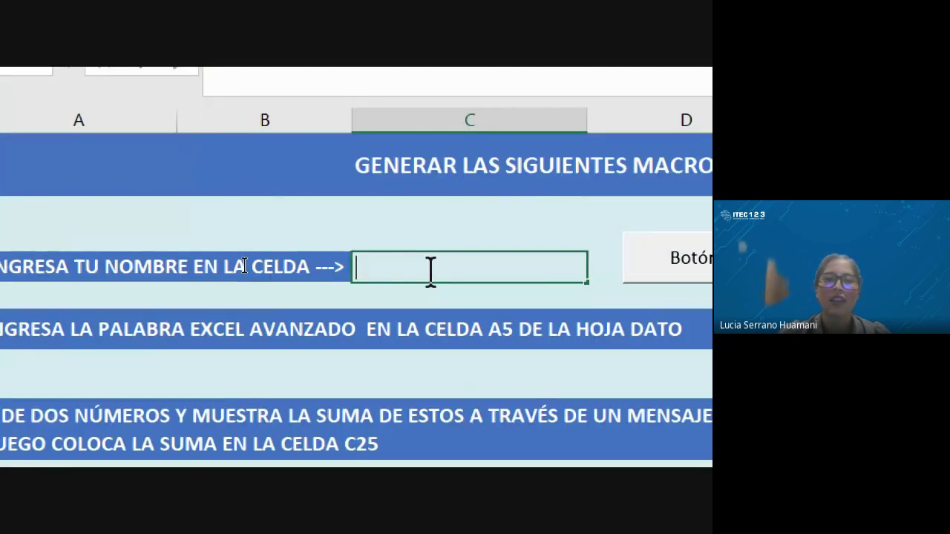
click(628, 261)
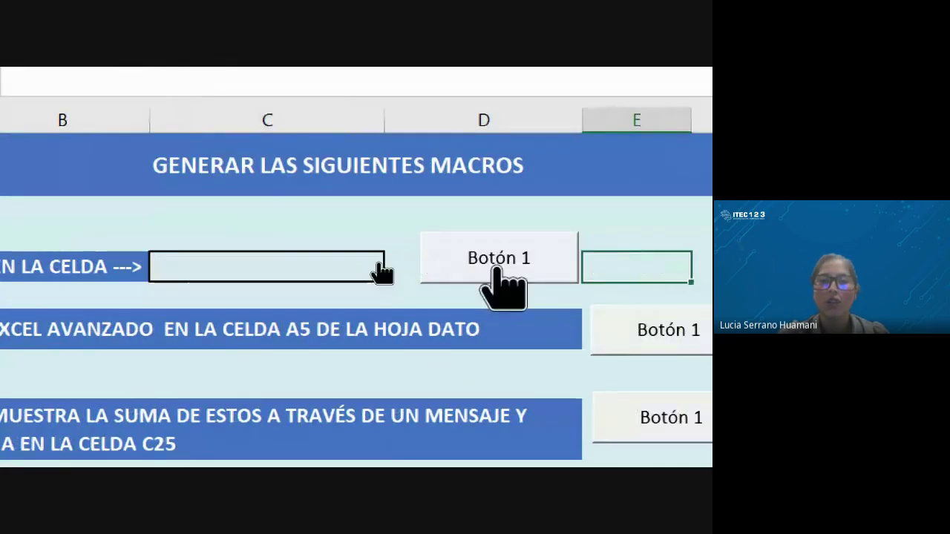
click(469, 260)
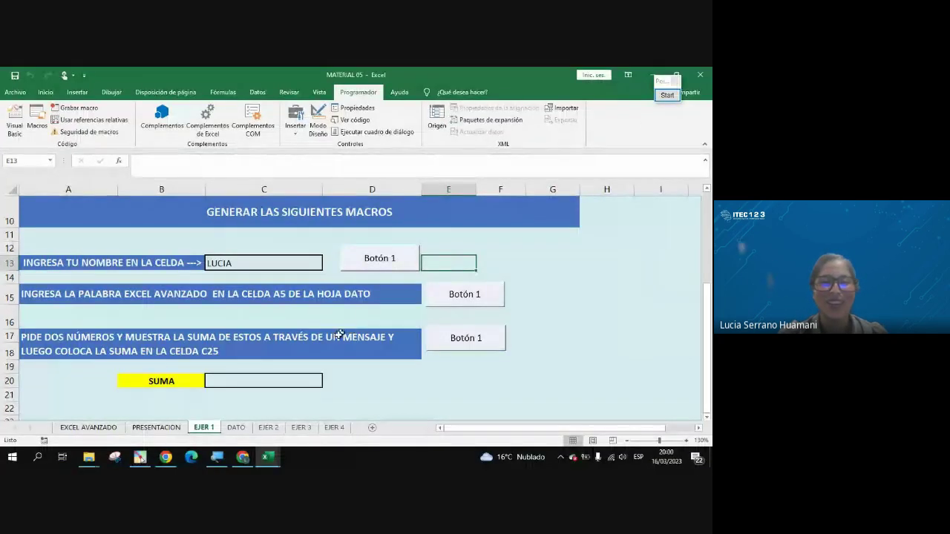
Step: Switch to the VBA editor and then over to the Google Meet call
mouse_move(274, 459)
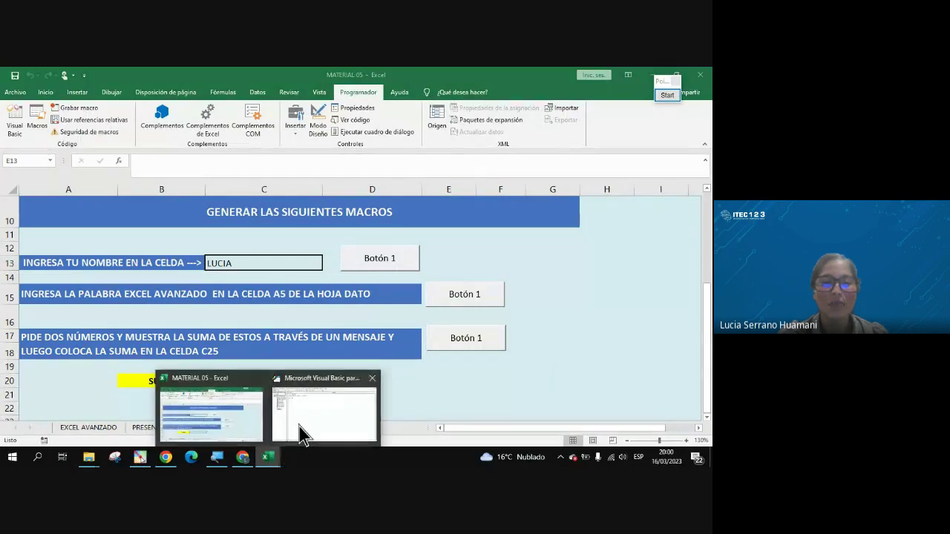
click(301, 432)
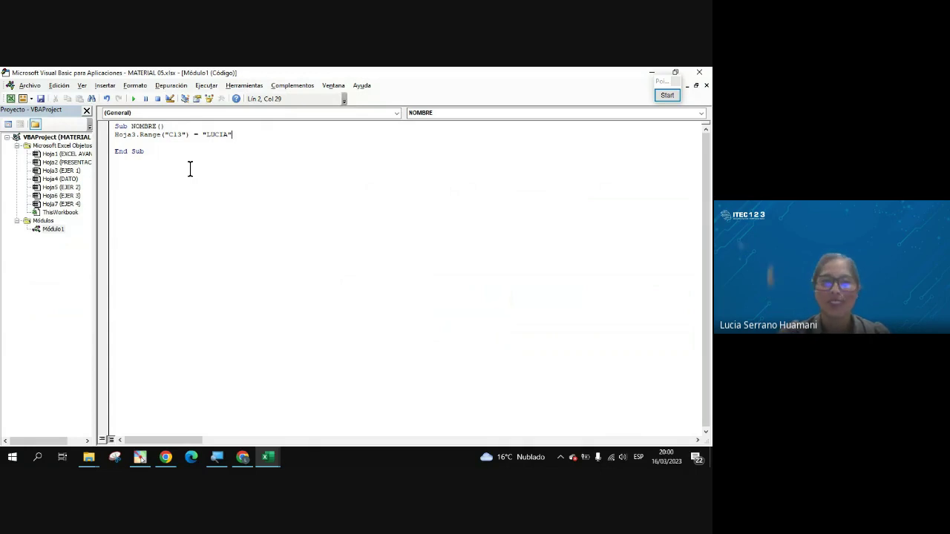
click(243, 458)
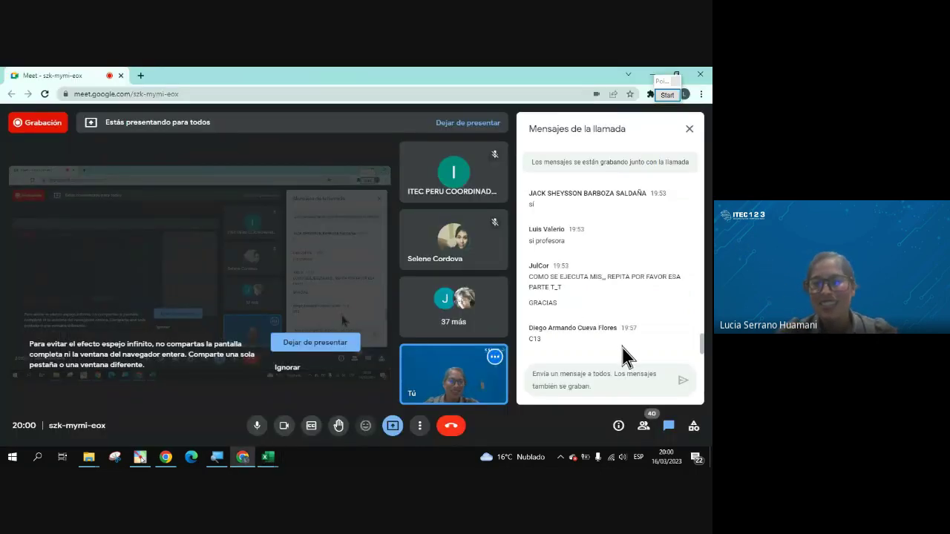
Step: Remove the blank line before End Sub in the NOMBRE macro
key(alt+Tab)
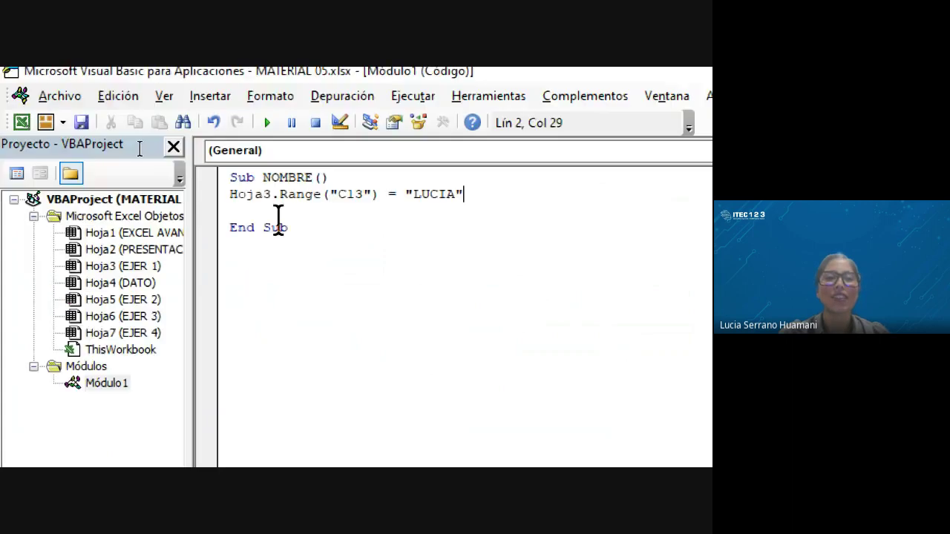
click(307, 214)
key(BackSpace)
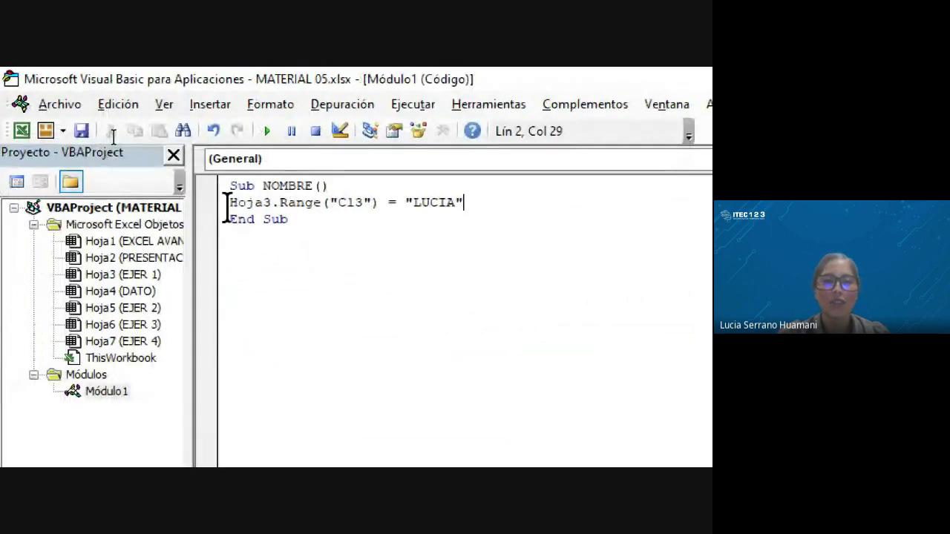
mouse_move(231, 202)
mouse_down()
mouse_move(245, 220)
mouse_move(271, 206)
mouse_up()
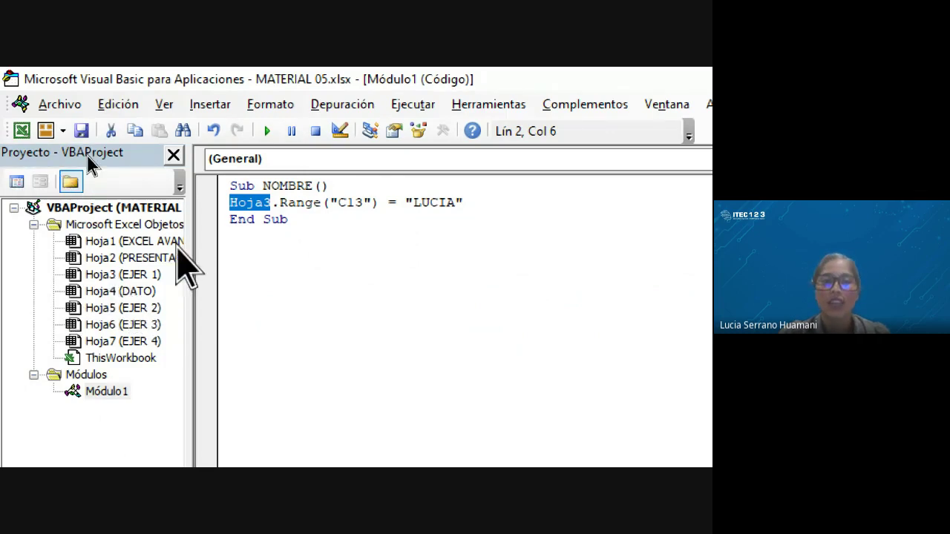
click(301, 233)
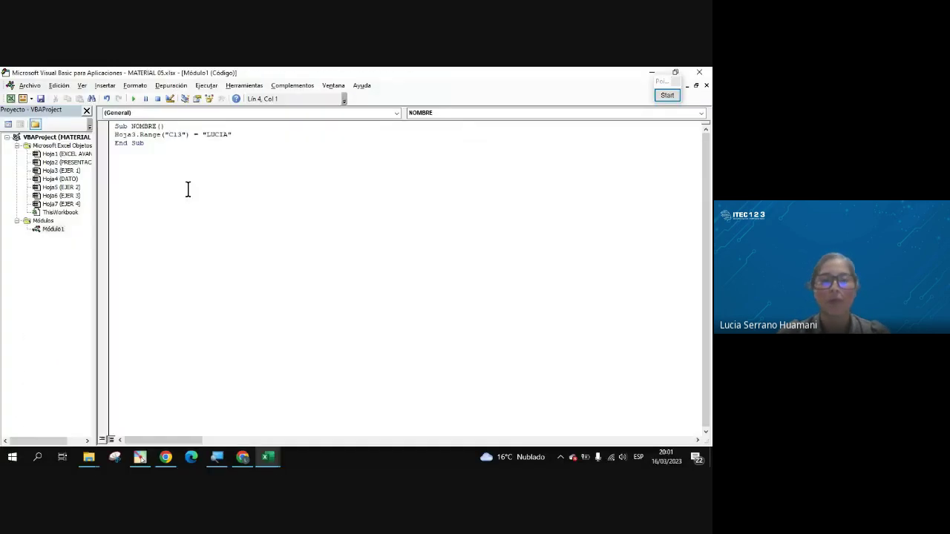
Step: Briefly switch to Google Meet, then bring the Excel workbook back to the front
key(alt+Tab)
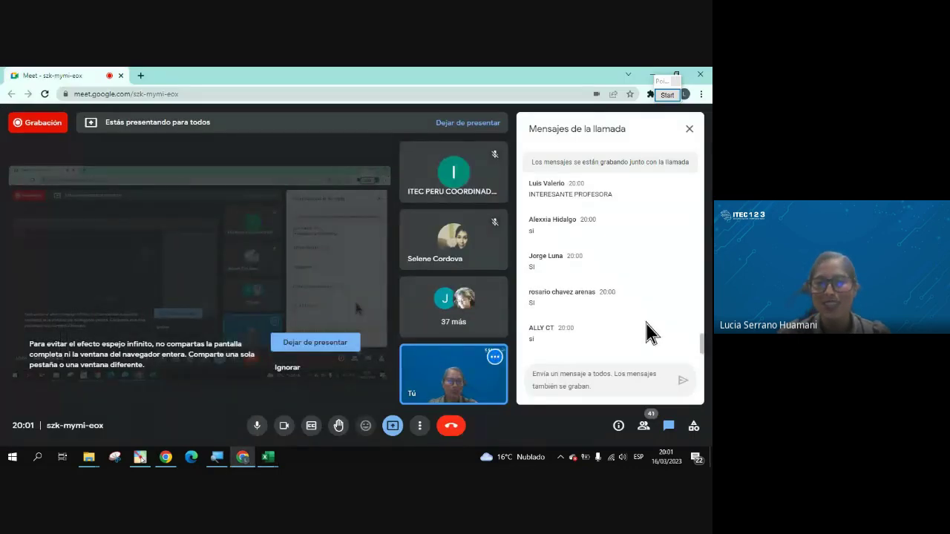
key(alt+Tab)
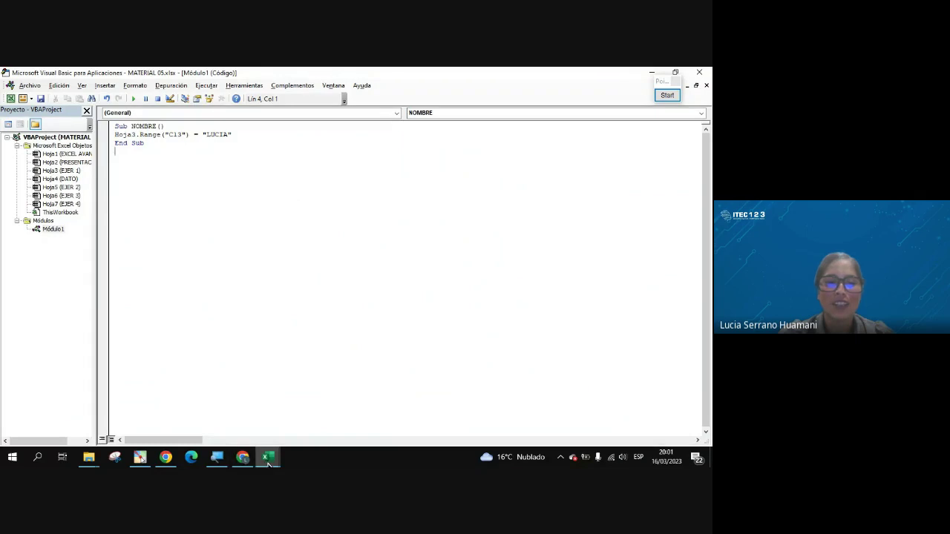
mouse_move(268, 463)
click(236, 434)
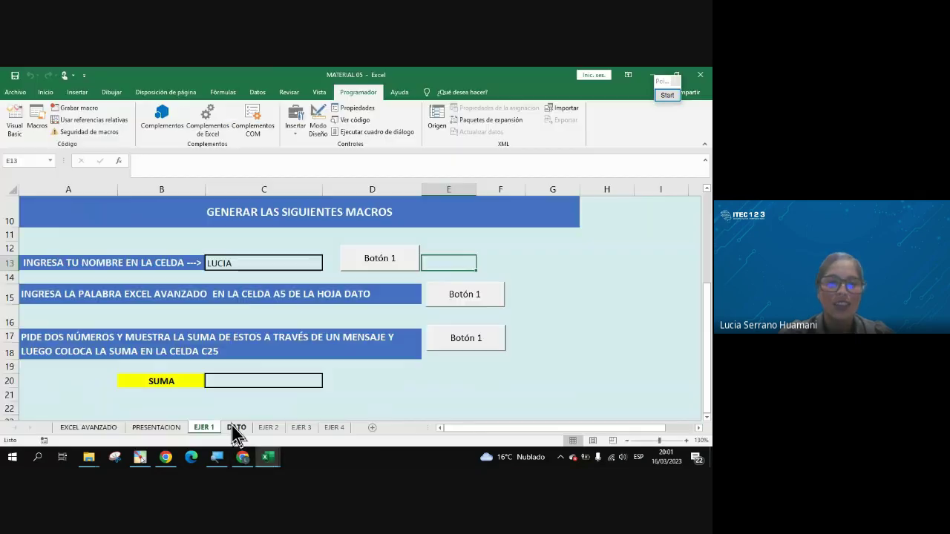
Step: Dismiss the Custom Cursor update notice and glance at the DATO sheet before returning to EJER 1
click(303, 300)
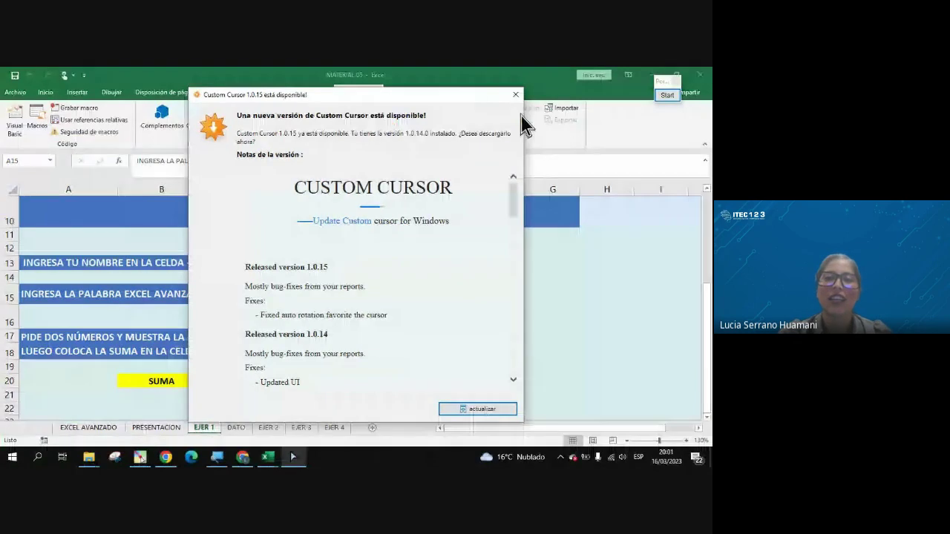
click(516, 94)
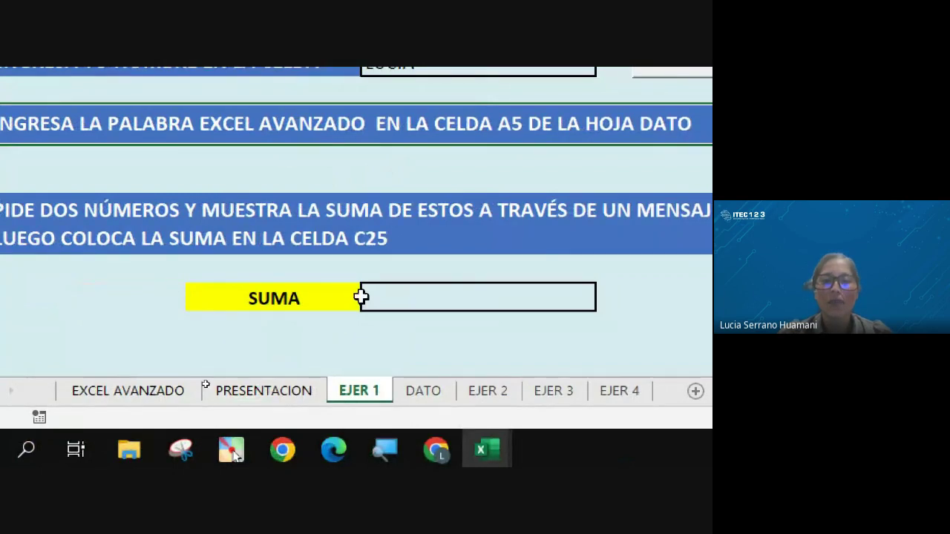
click(410, 398)
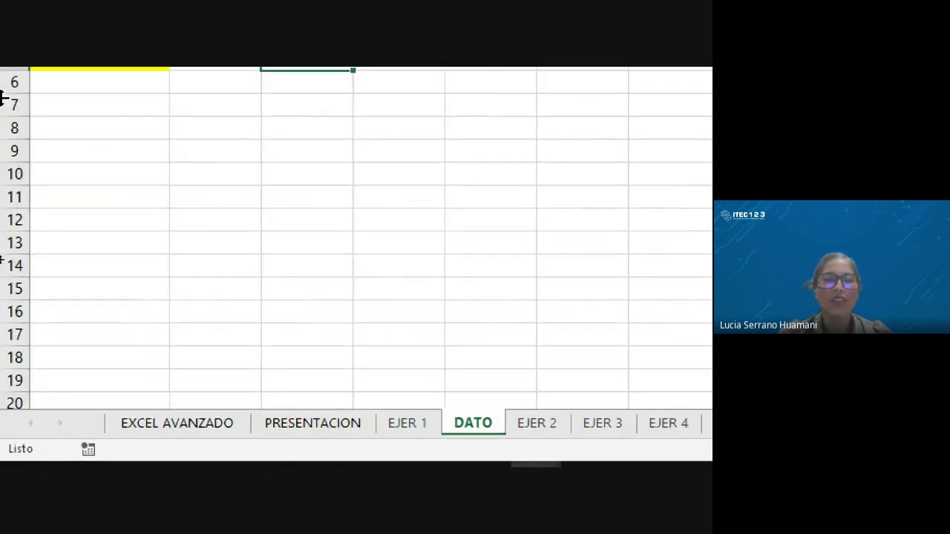
click(106, 256)
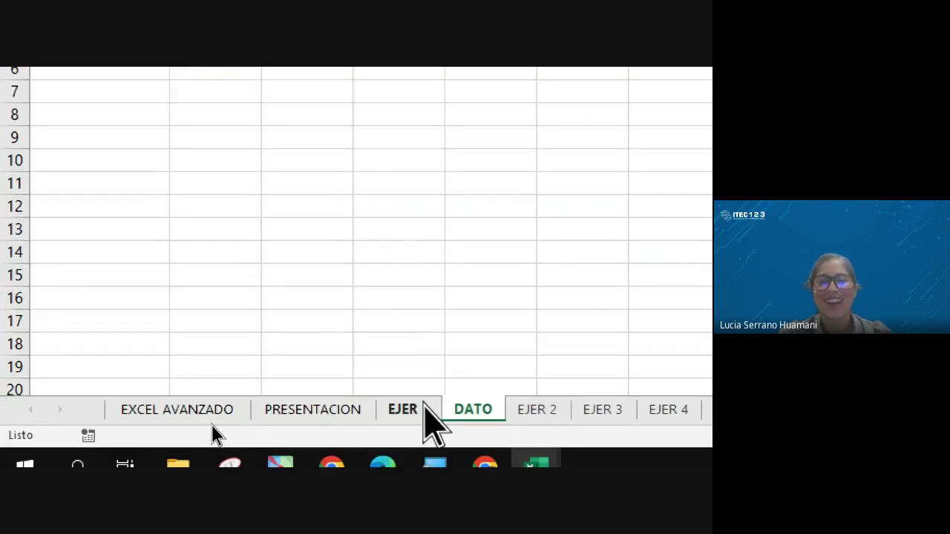
click(425, 408)
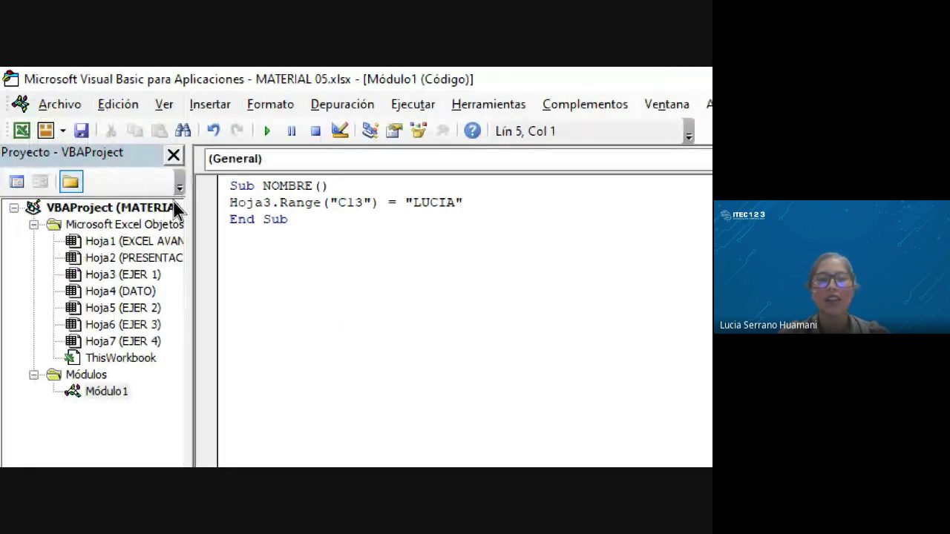
Step: Below the NOMBRE macro, declare SUB EXCEL so an empty Sub EXCEL() … End Sub appears
key(Return)
text(SUB E)
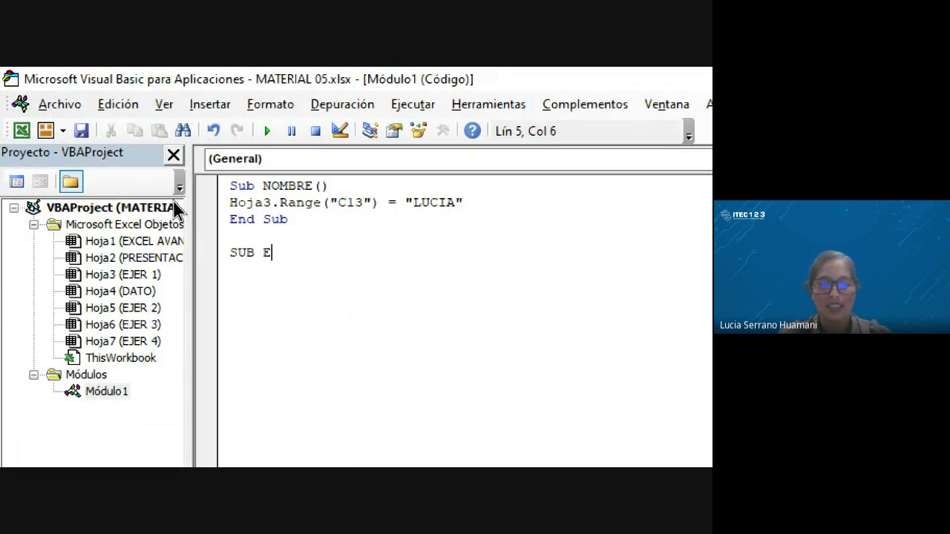
text(XCEL)
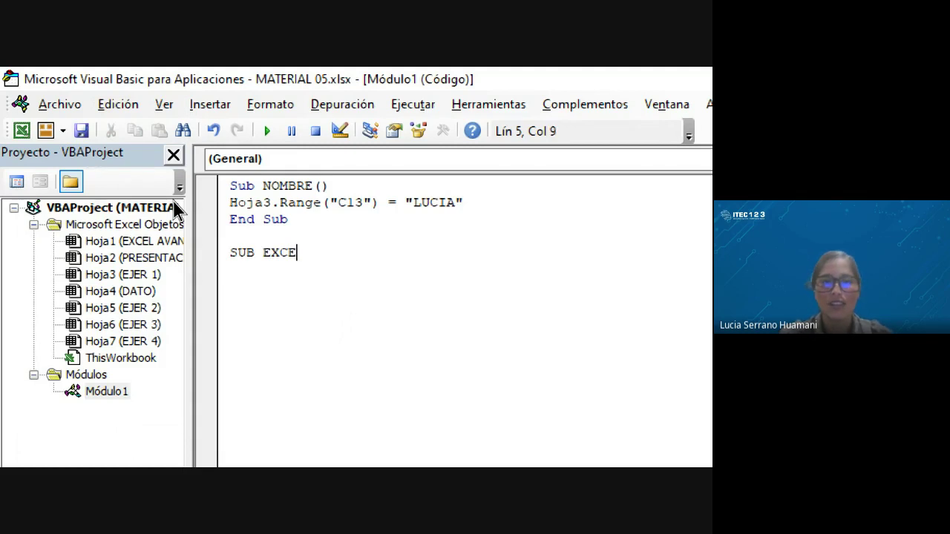
key(Return)
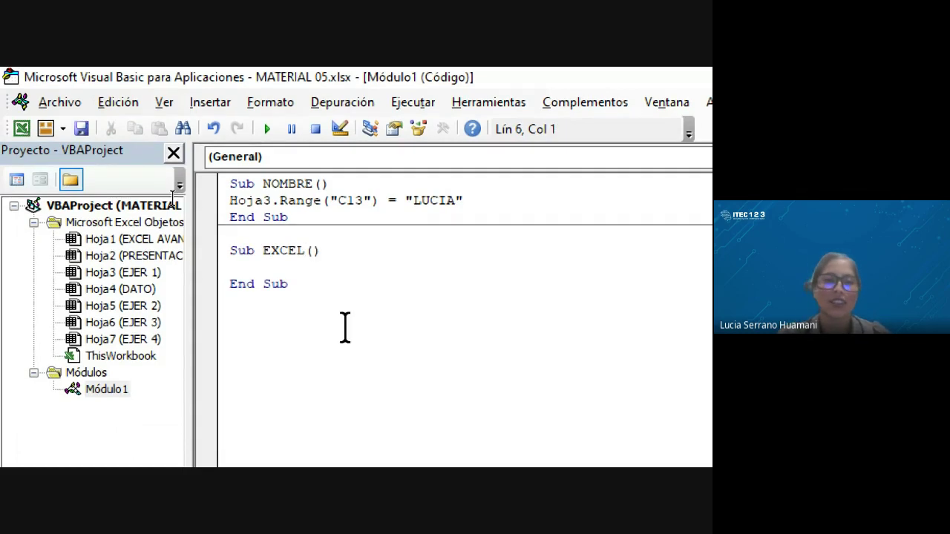
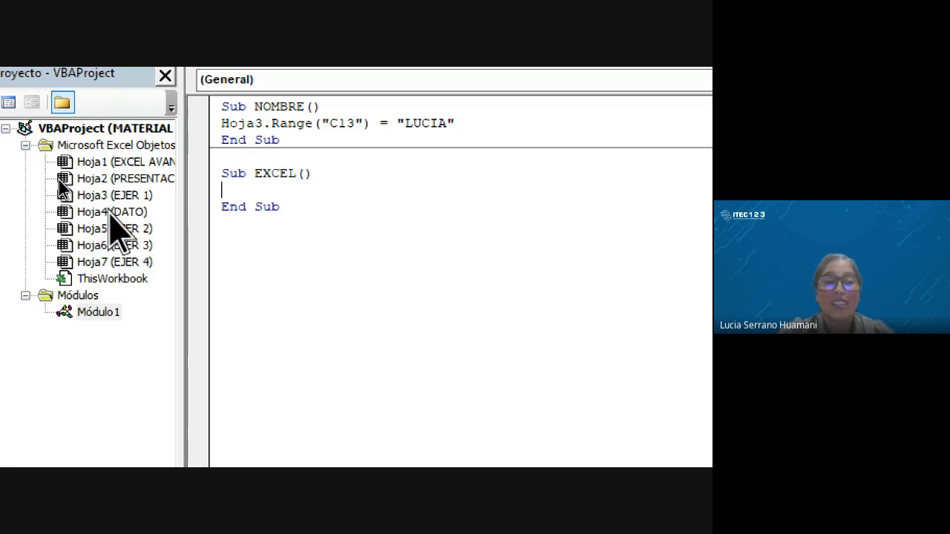
Step: In Sub EXCEL, write HOJA4.Range("A5") = "EXCEL AVANZADO" and end the line
text(HO)
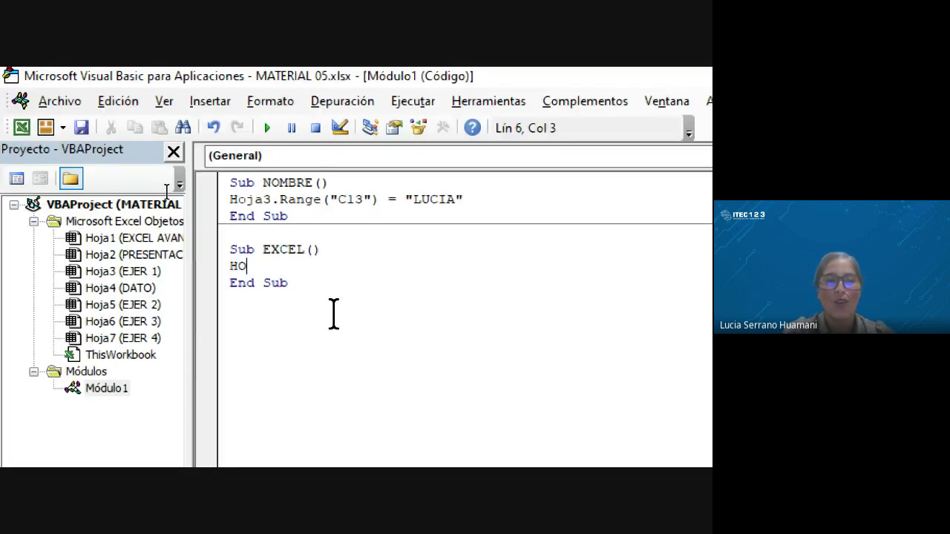
text(JA4)
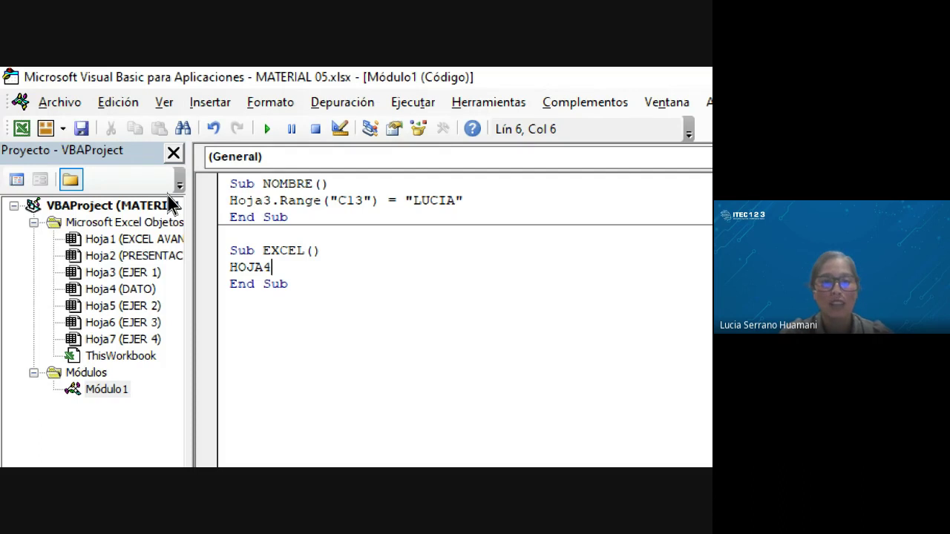
text(.)
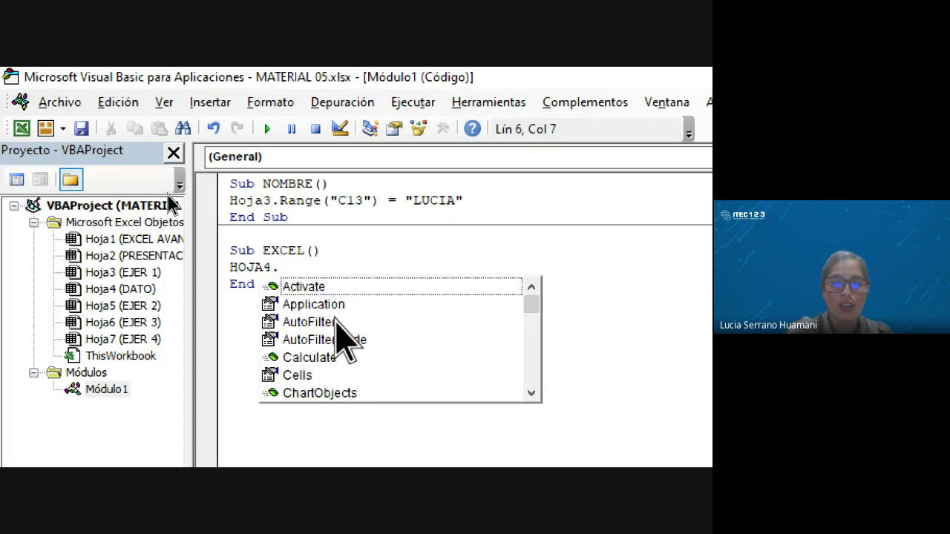
text(RA)
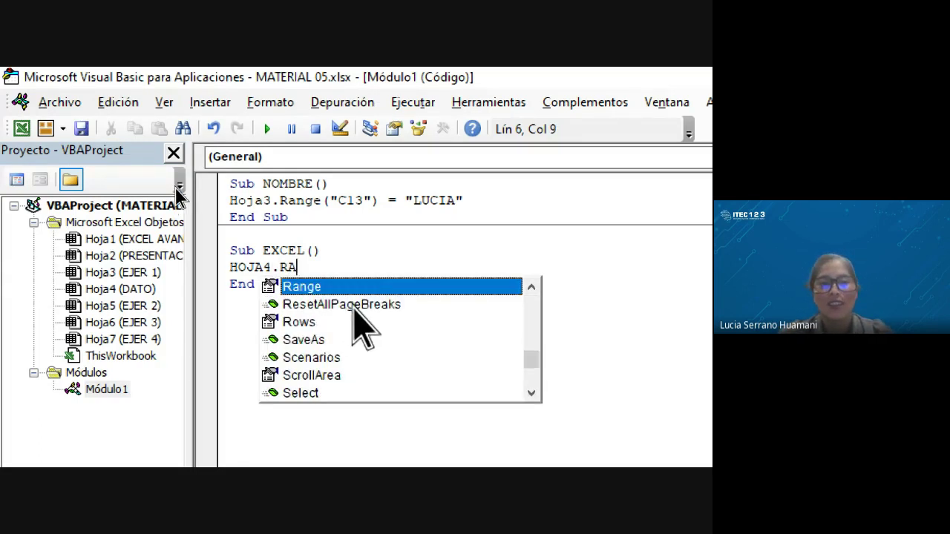
double_click(328, 286)
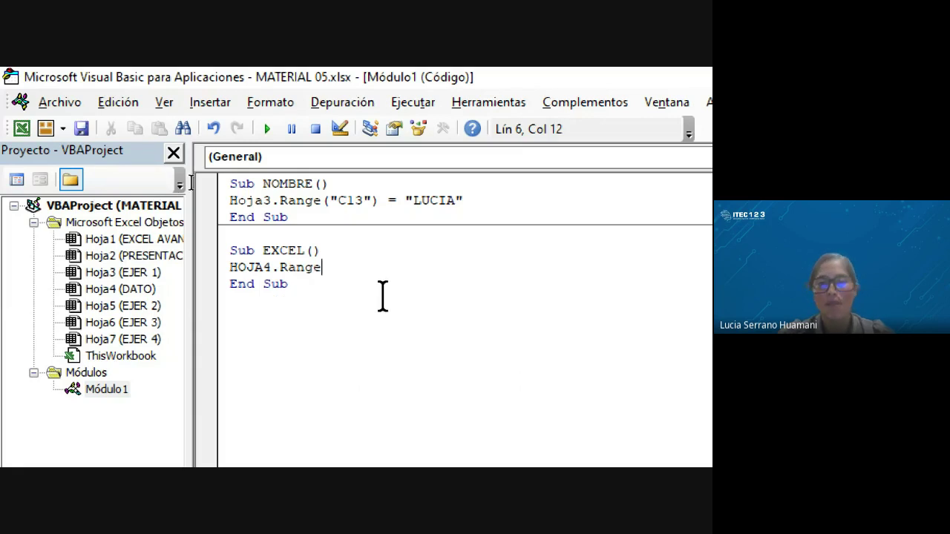
text(()
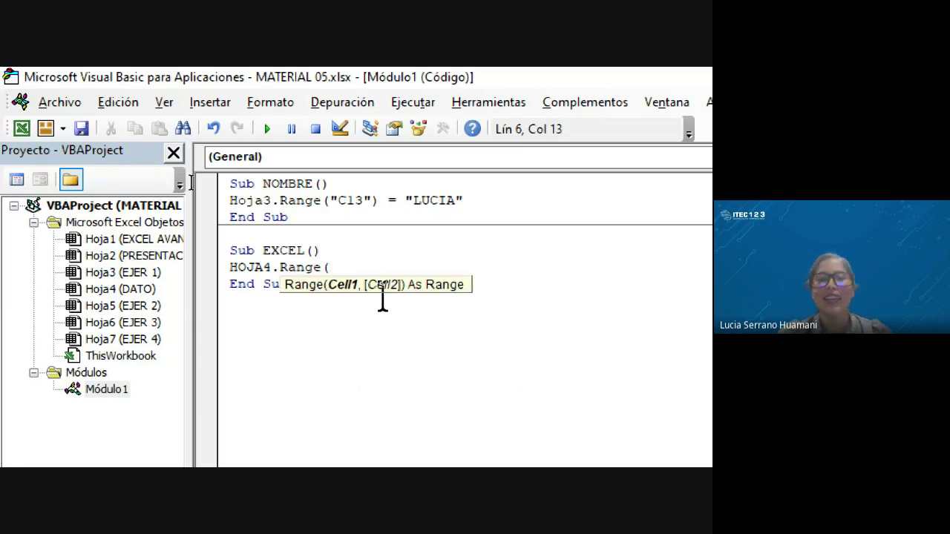
text("A5)
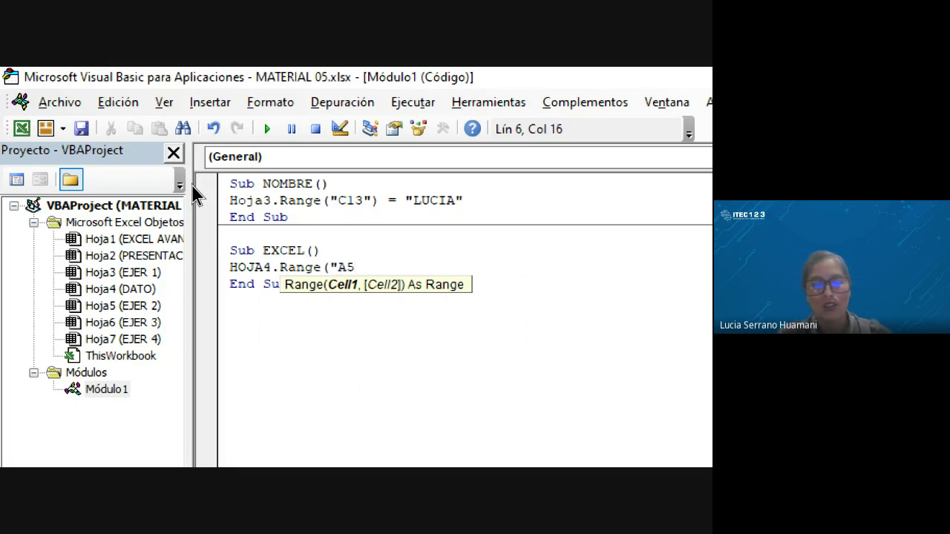
text("))
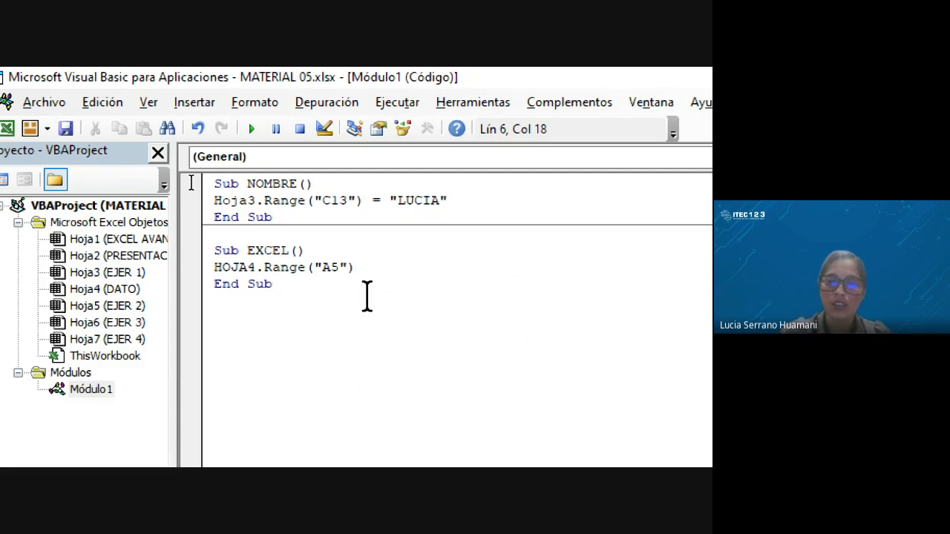
text(=")
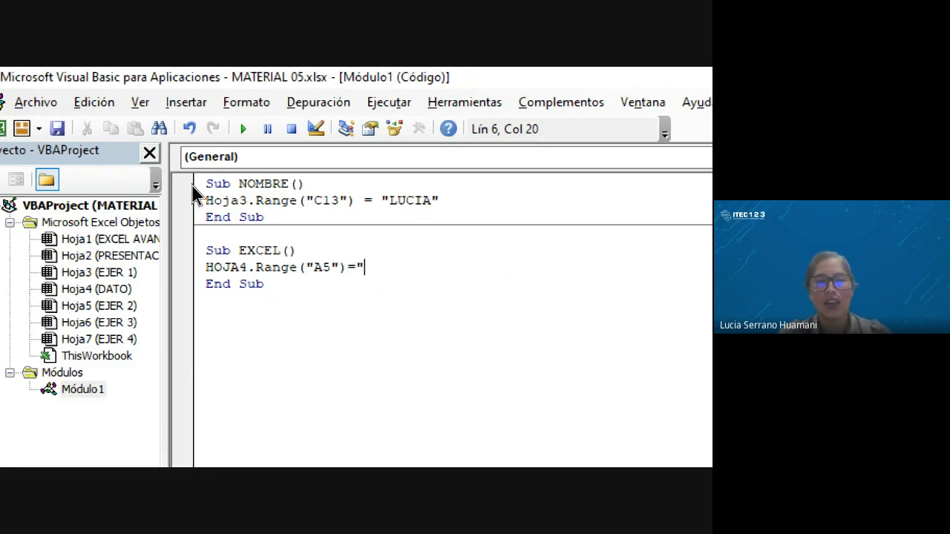
text(EXCEL )
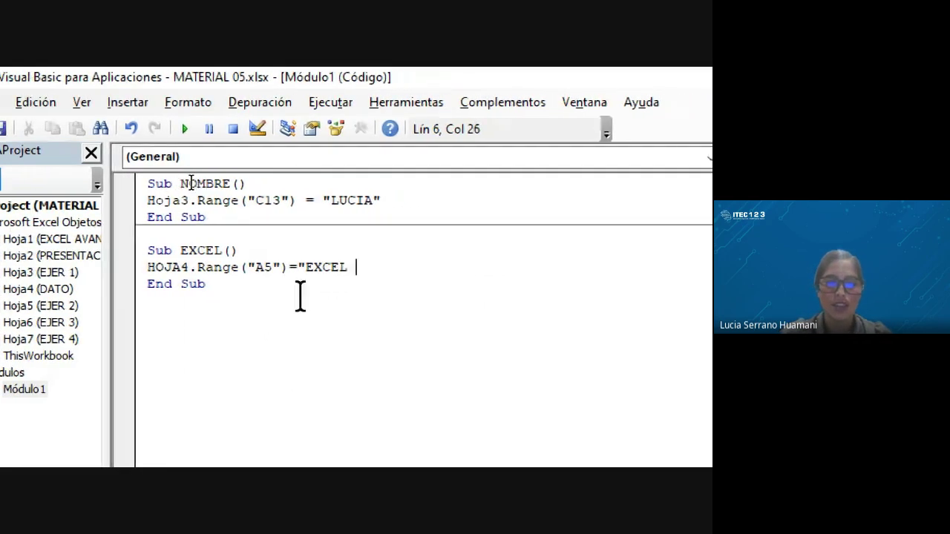
text(AVANZADO)
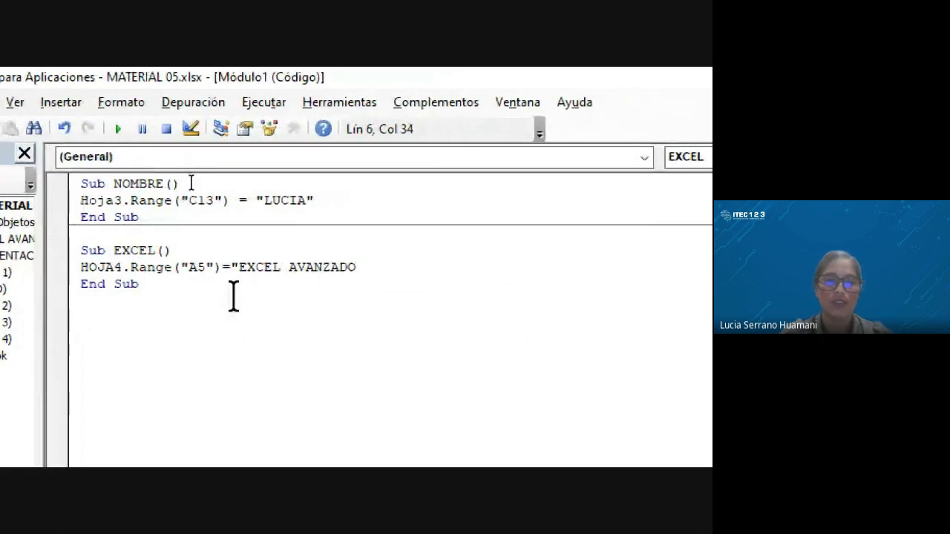
text(")
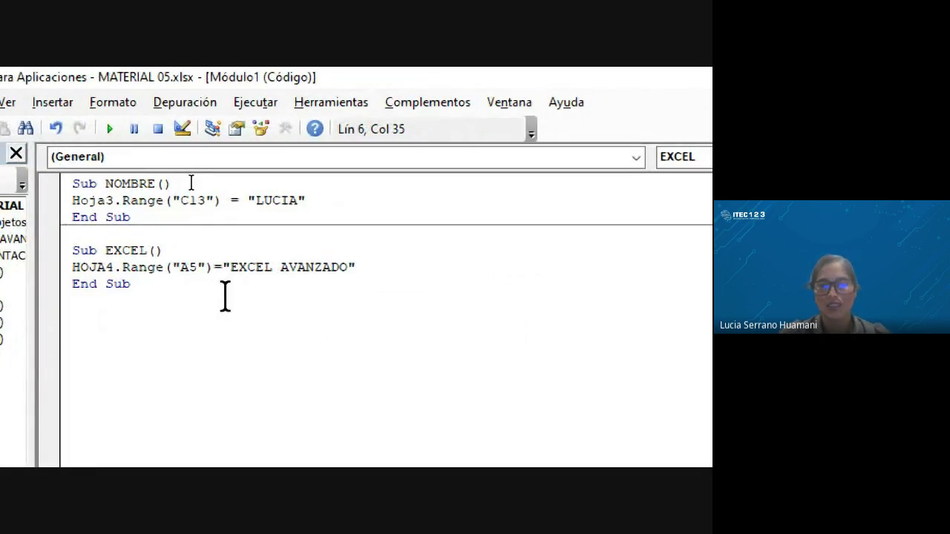
key(Return)
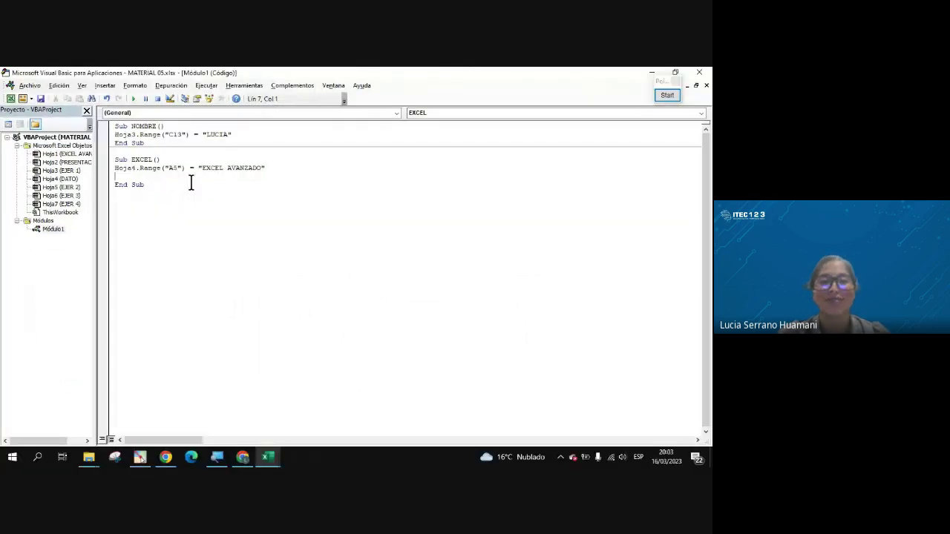
Step: Run the Módulo1.EXCEL macro on the DATO sheet so A5 reads EXCEL AVANZADO
mouse_move(268, 461)
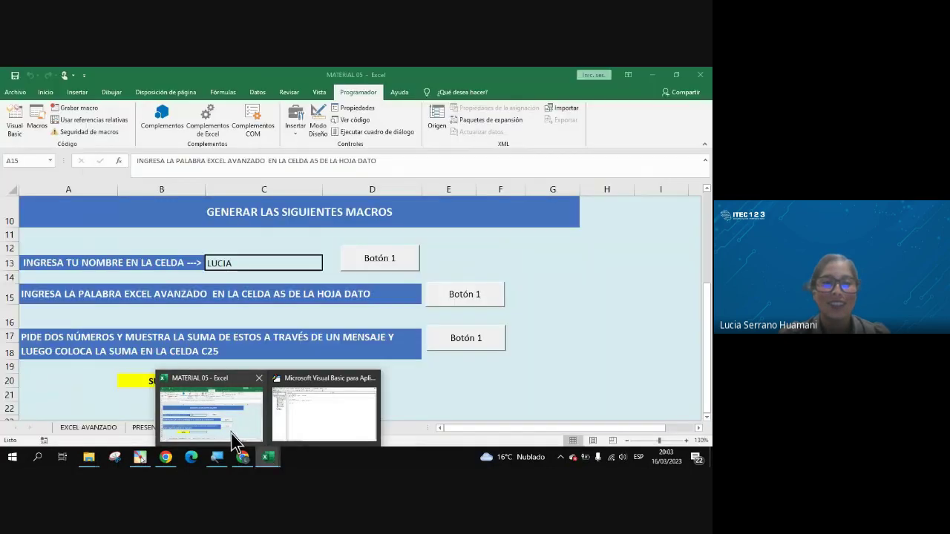
click(234, 438)
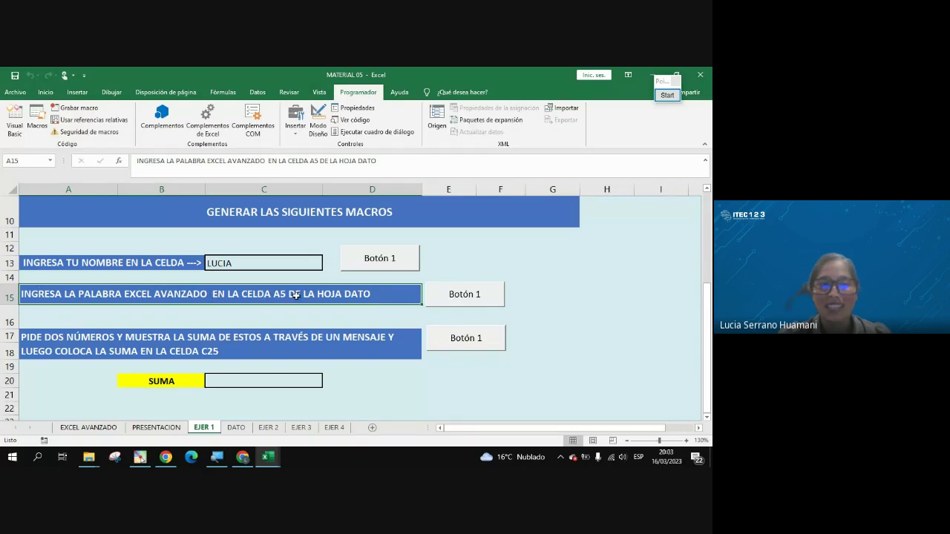
click(238, 428)
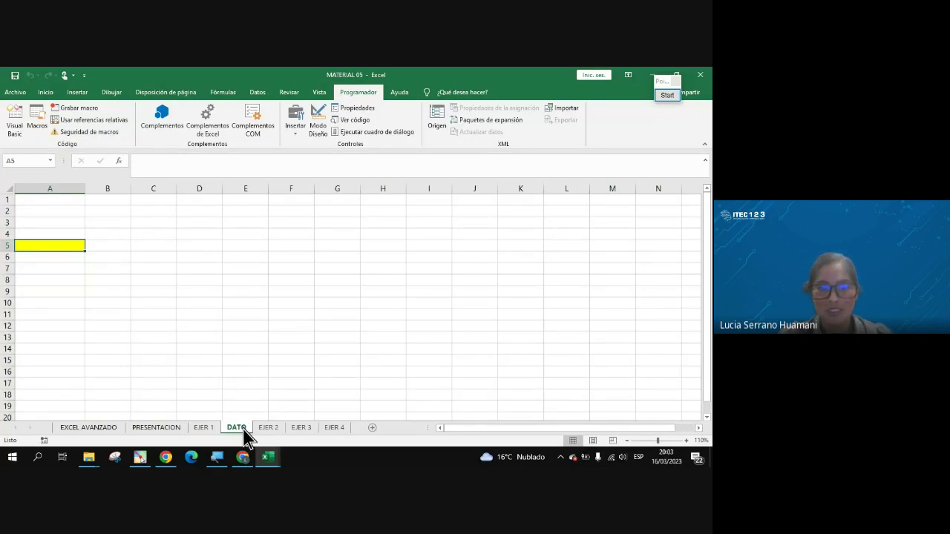
click(37, 124)
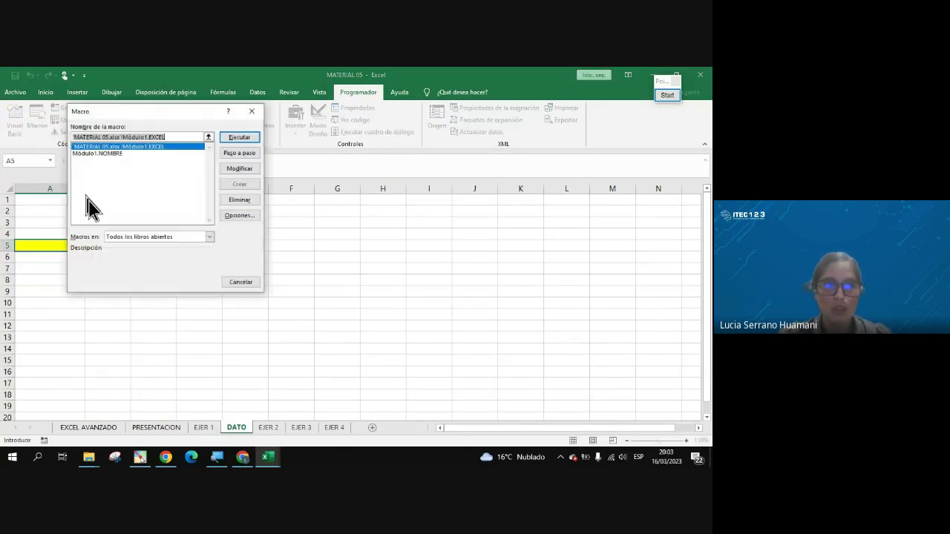
click(236, 138)
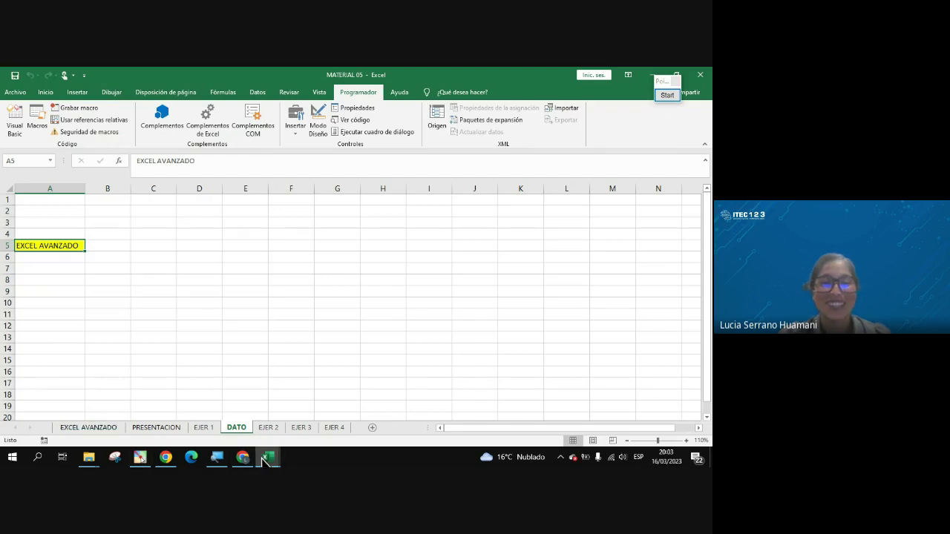
mouse_move(268, 459)
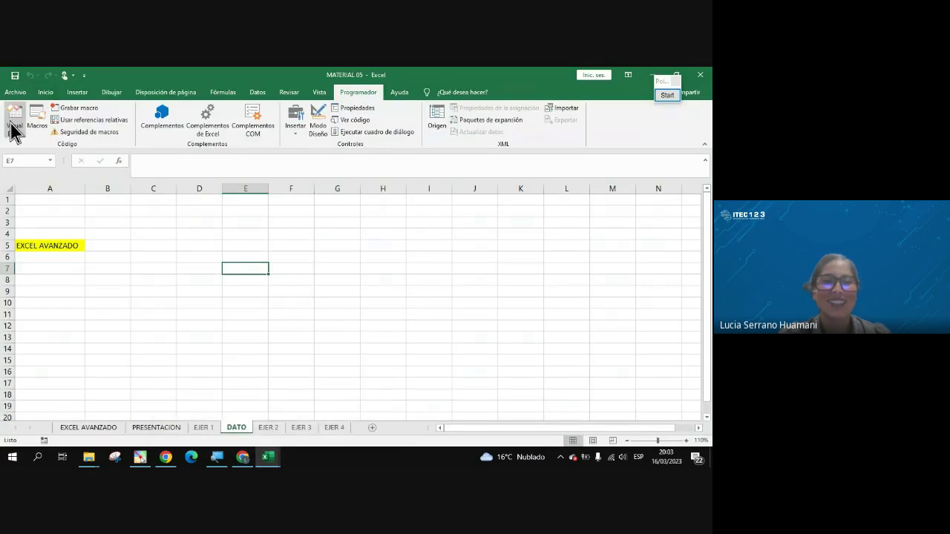
Step: Delete the empty line above End Sub in the EXCEL macro
click(11, 124)
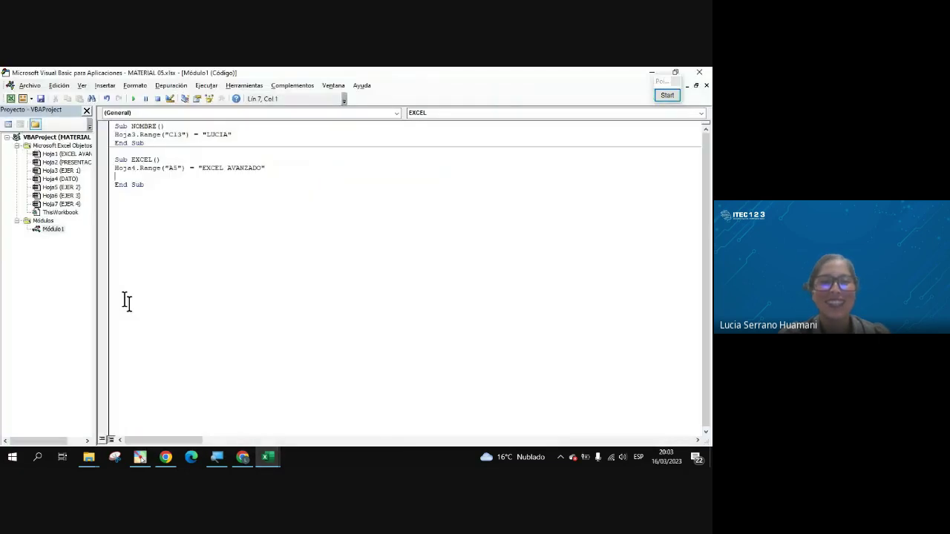
click(243, 457)
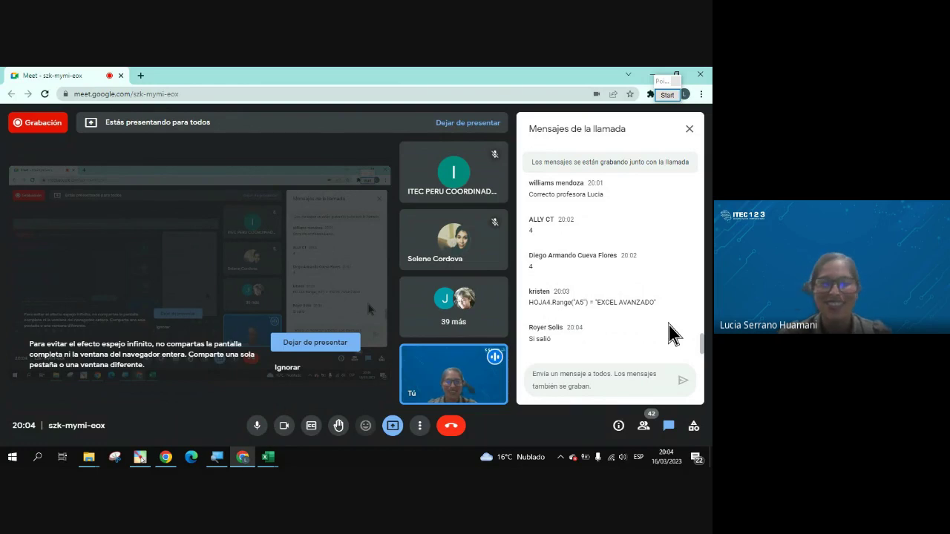
key(alt+Tab)
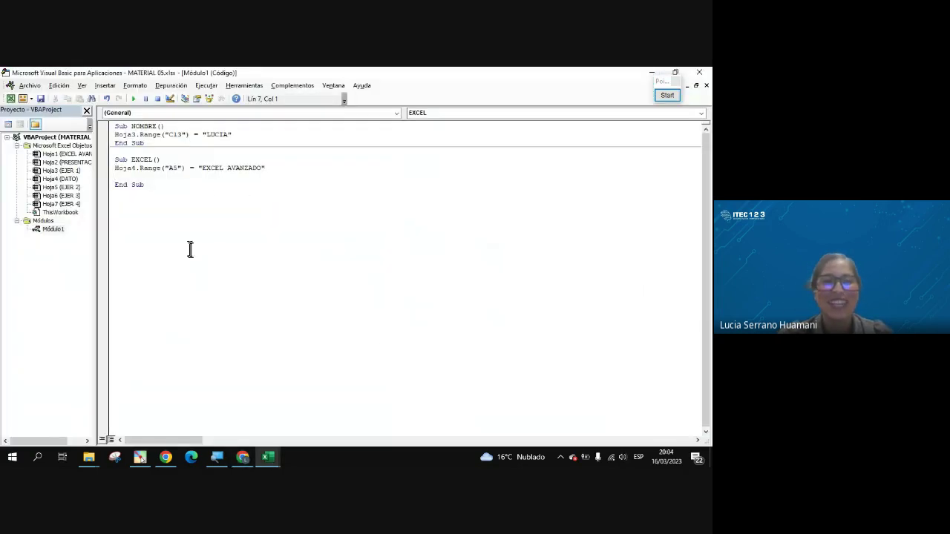
key(BackSpace)
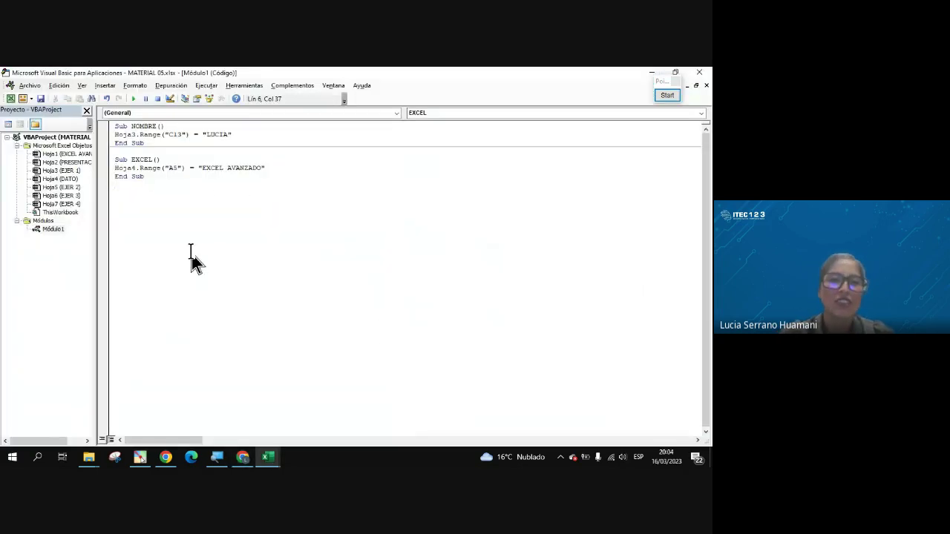
click(157, 183)
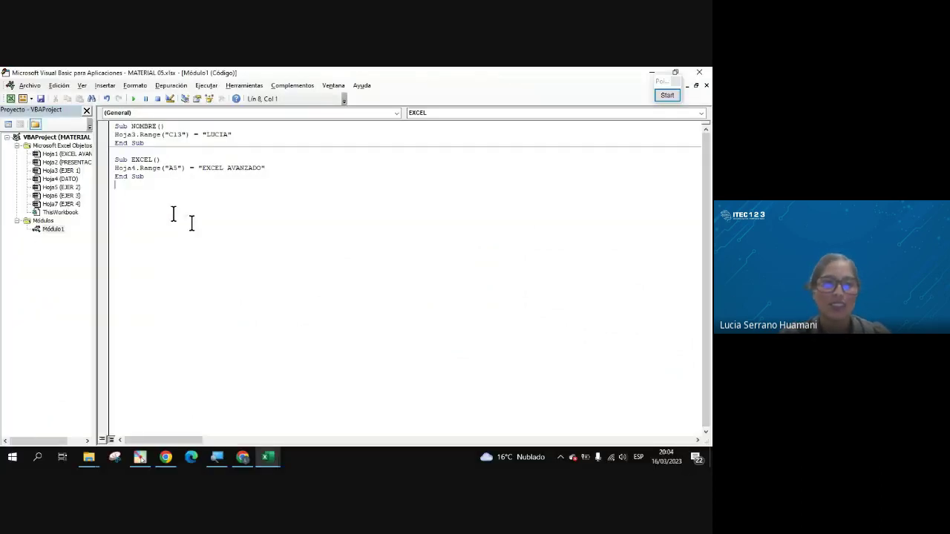
Step: Show the EJER 1 sheet, scrolled right so its three Botón 1 buttons are visible
click(10, 98)
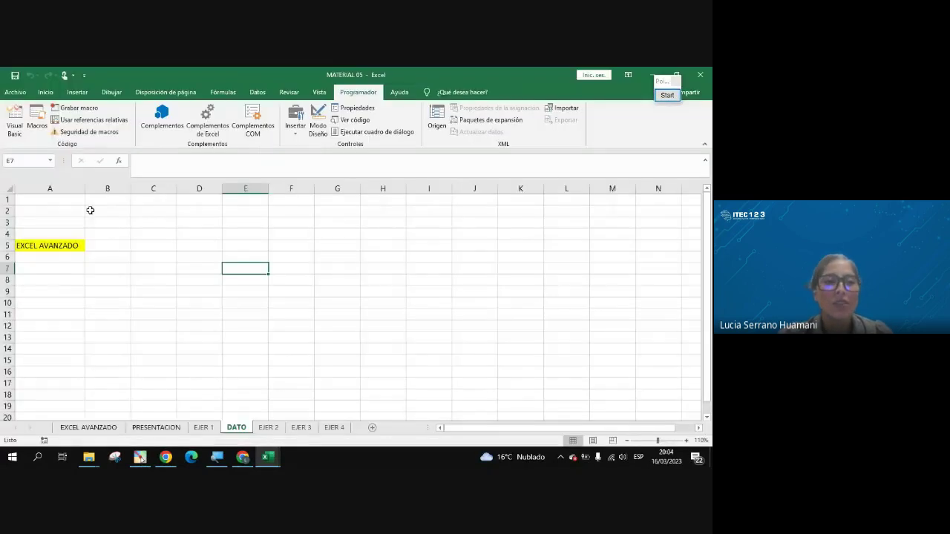
click(204, 428)
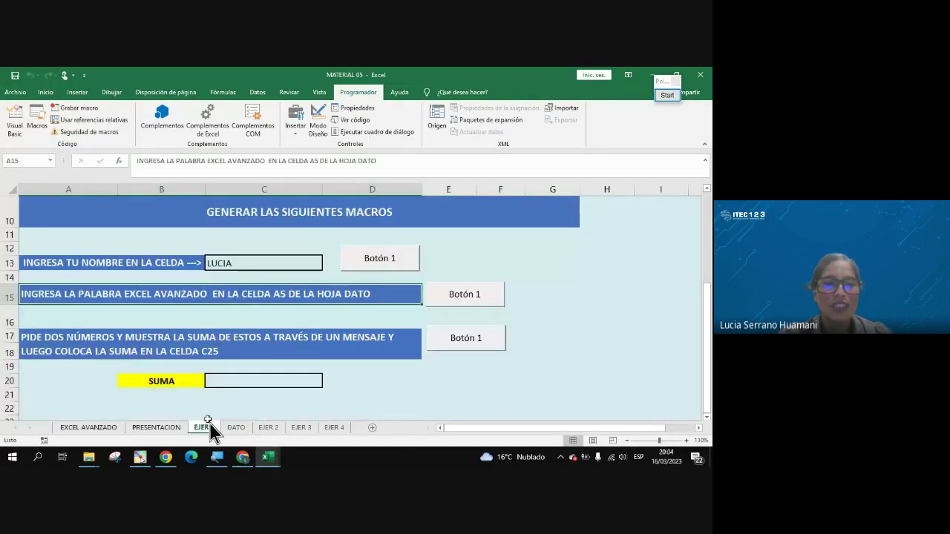
click(160, 352)
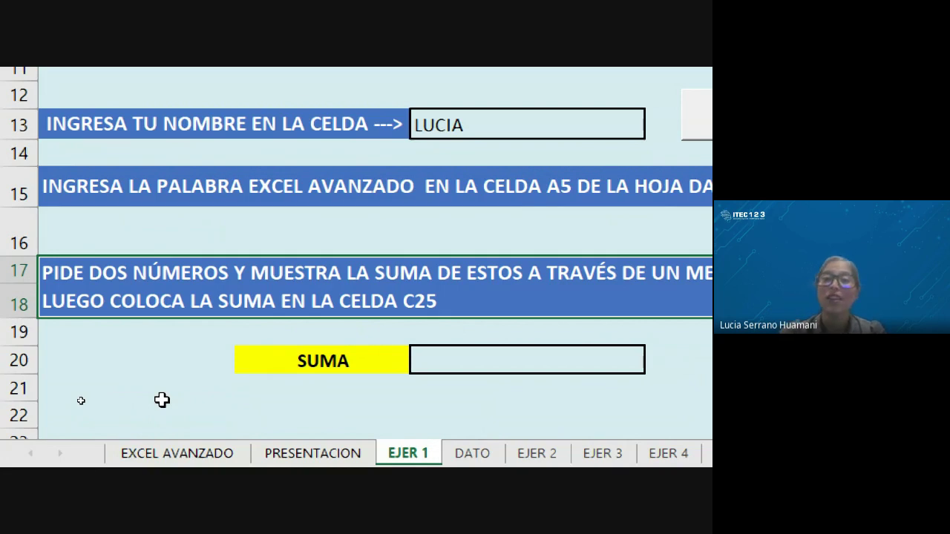
scroll(650, 301, right, 3)
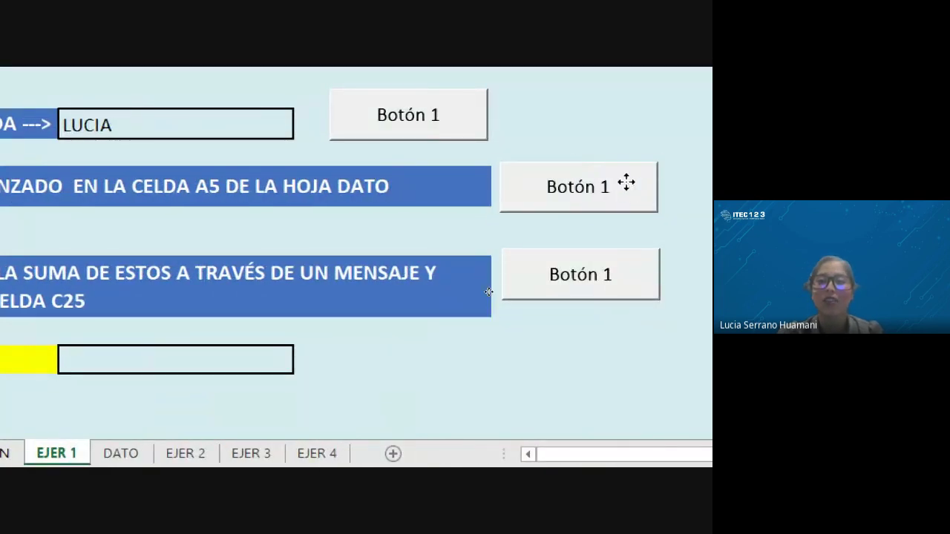
Step: Assign the Módulo1.EXCEL macro to the second Botón 1 button
right_click(627, 185)
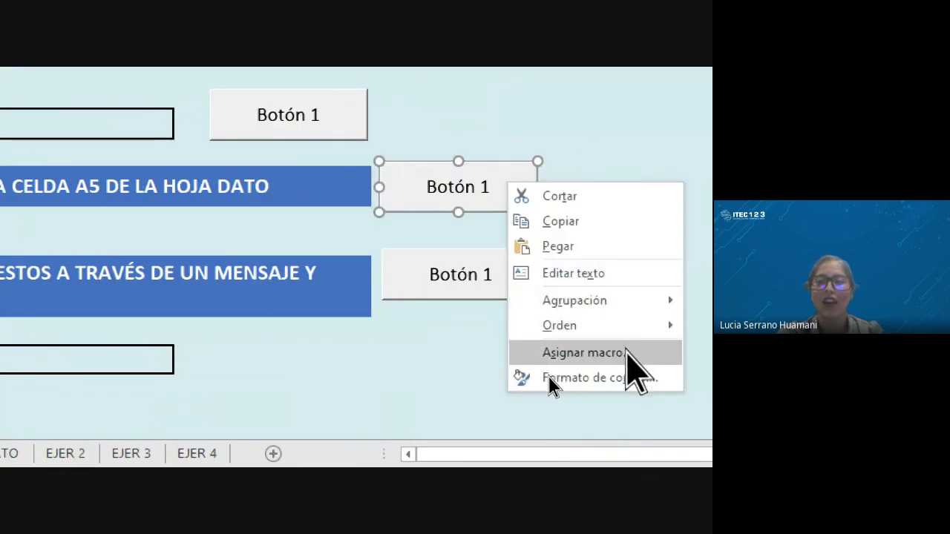
click(627, 354)
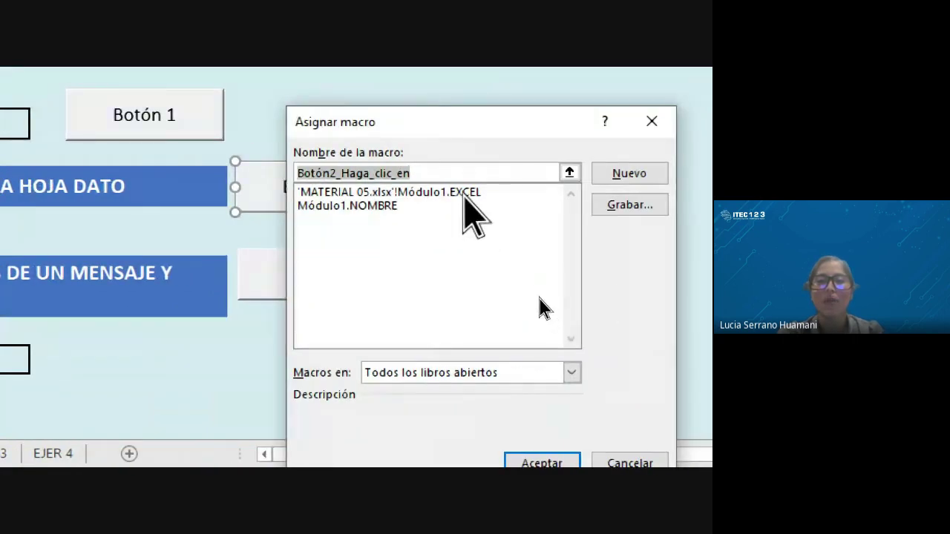
click(464, 193)
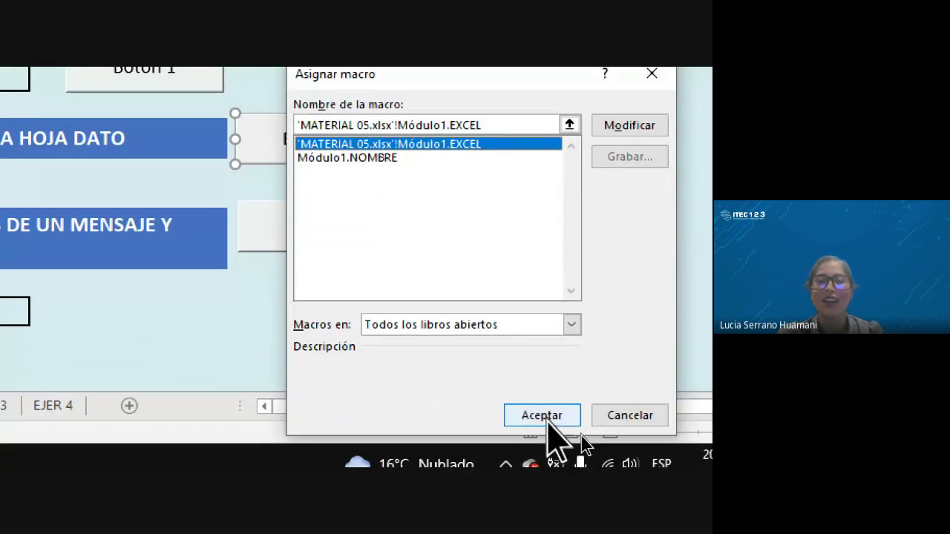
click(545, 461)
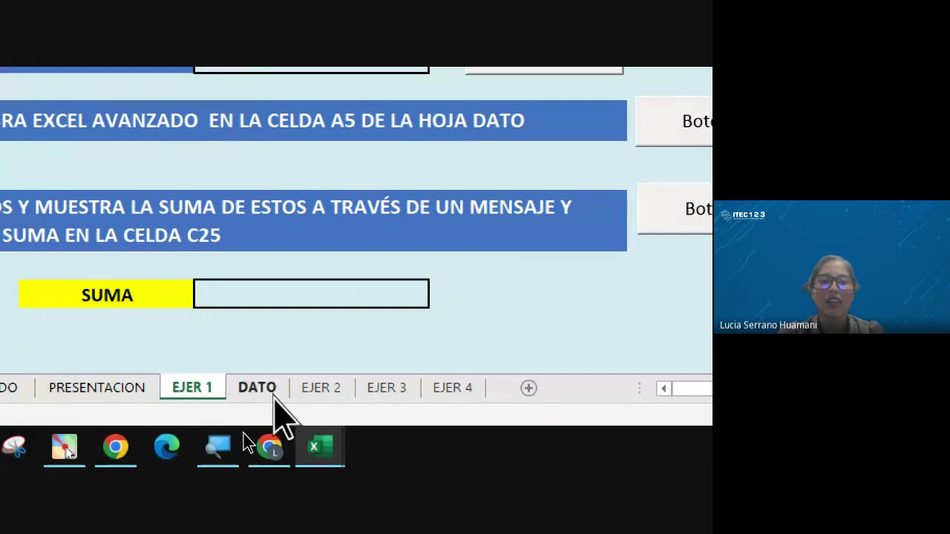
Step: Clear cell A5 on DATO, return to EJER 1, and open the VBA editor
click(259, 388)
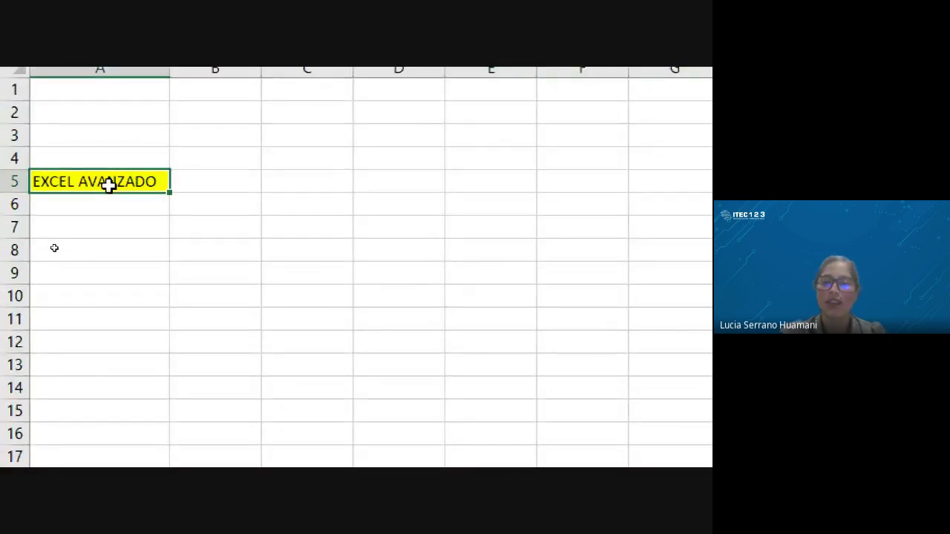
key(Delete)
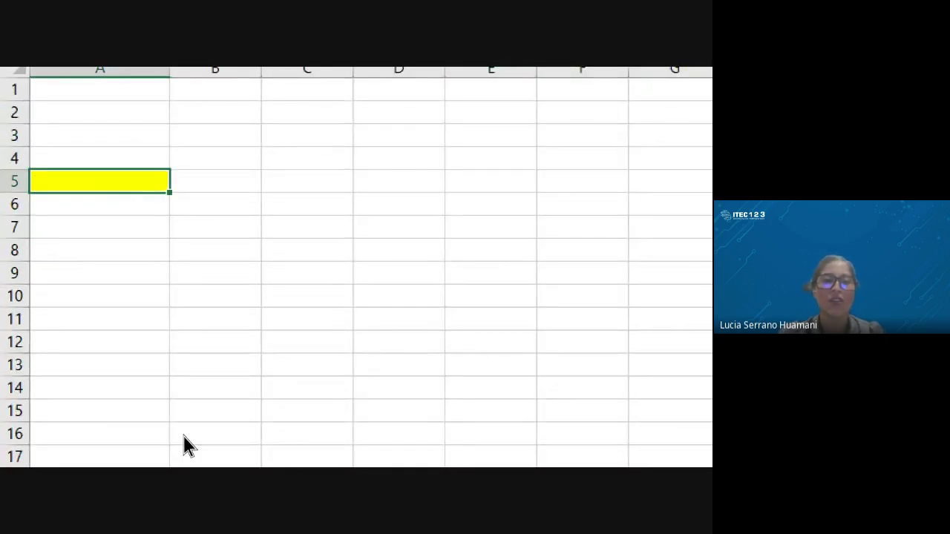
click(416, 390)
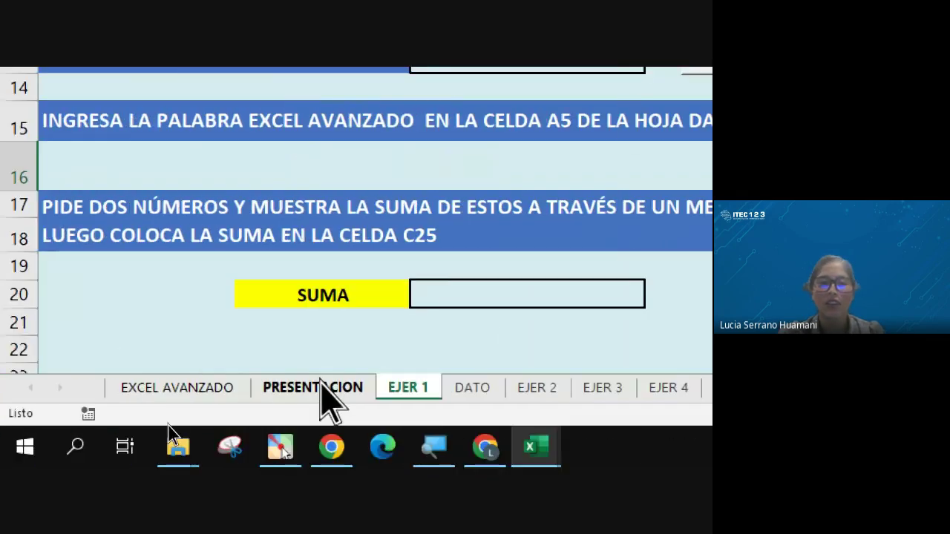
click(464, 392)
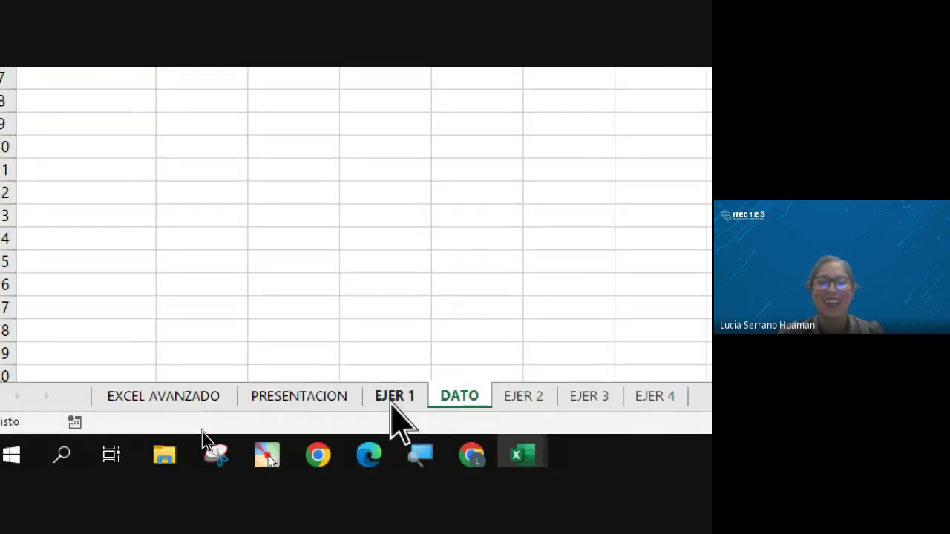
click(393, 445)
click(349, 228)
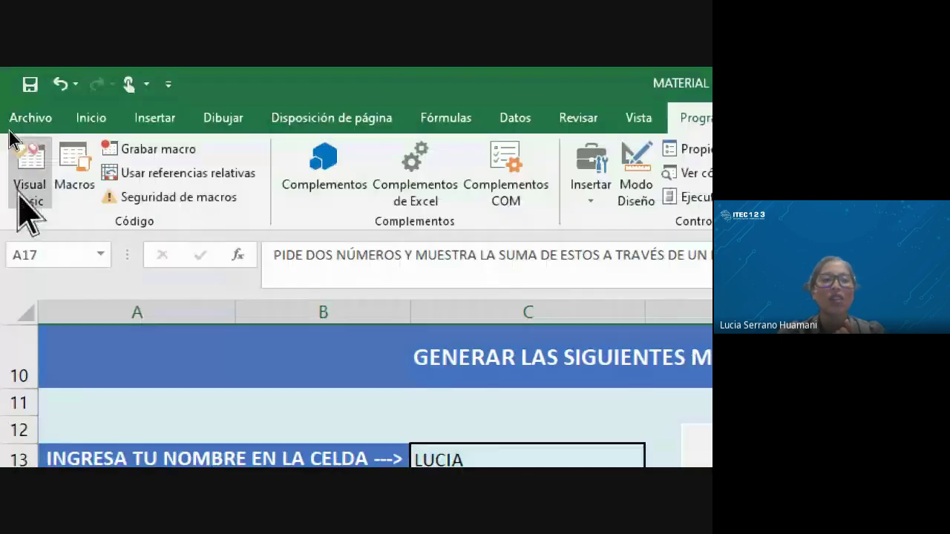
click(28, 195)
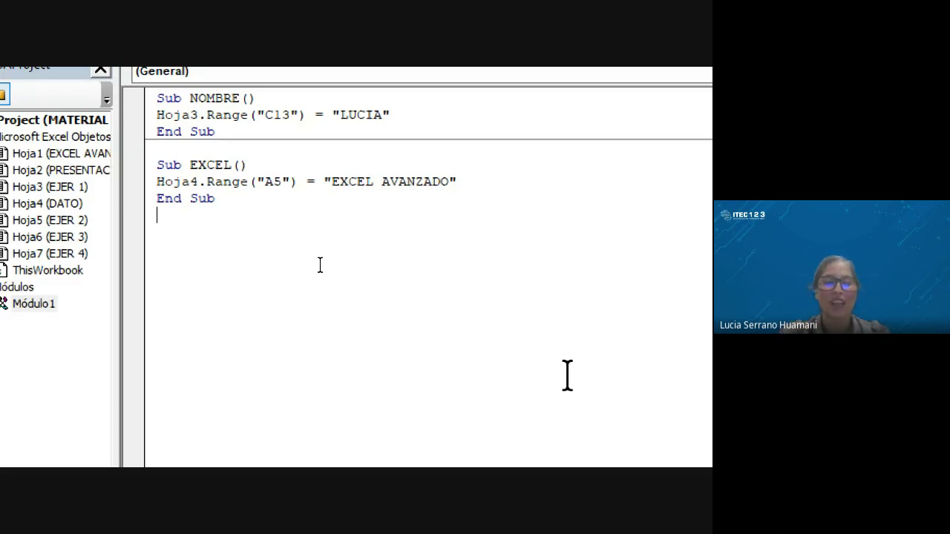
Step: Add an empty Sub OPERACION() with End Sub below the EXCEL macro
text(SU)
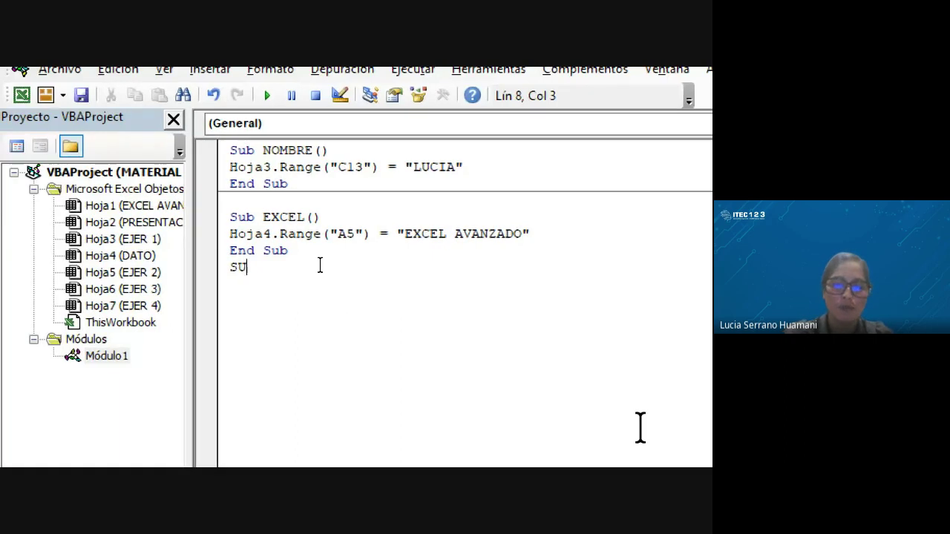
text(B)
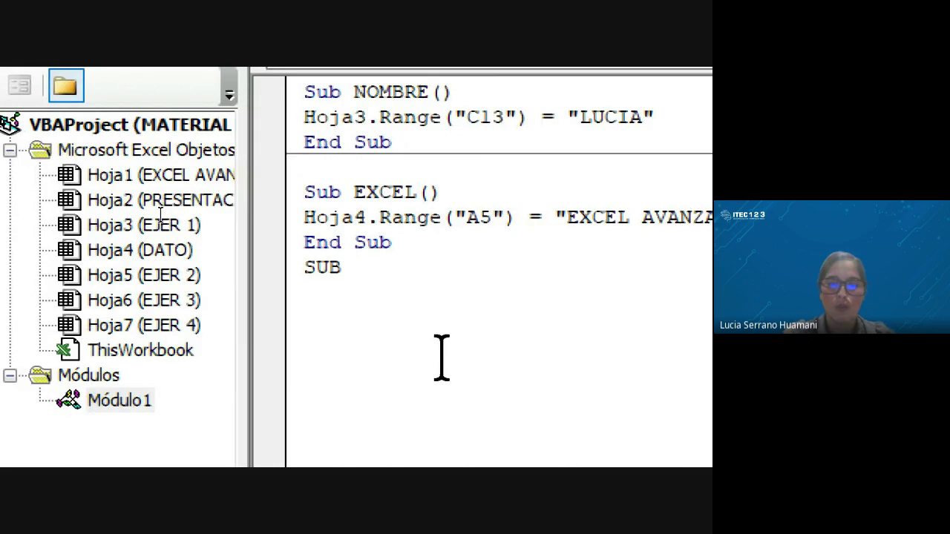
text( OPERACI)
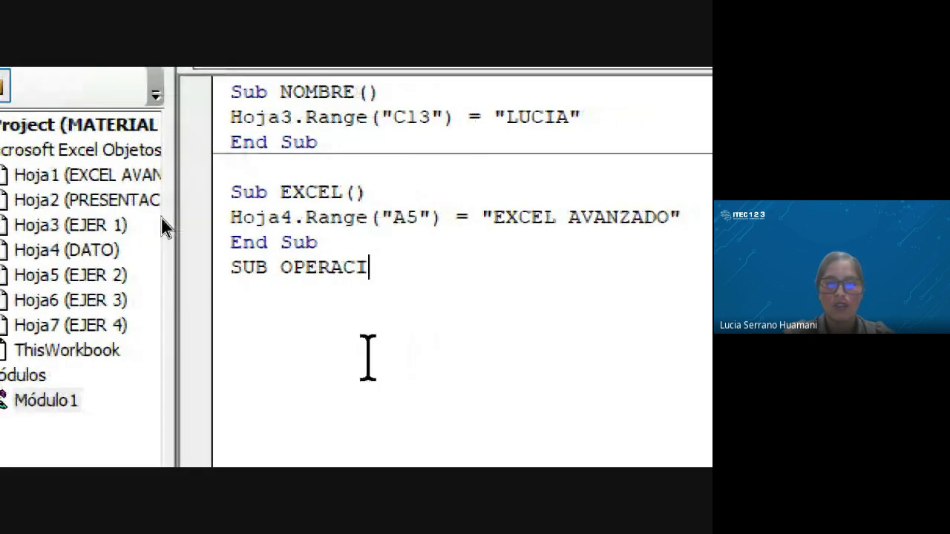
text(ON)
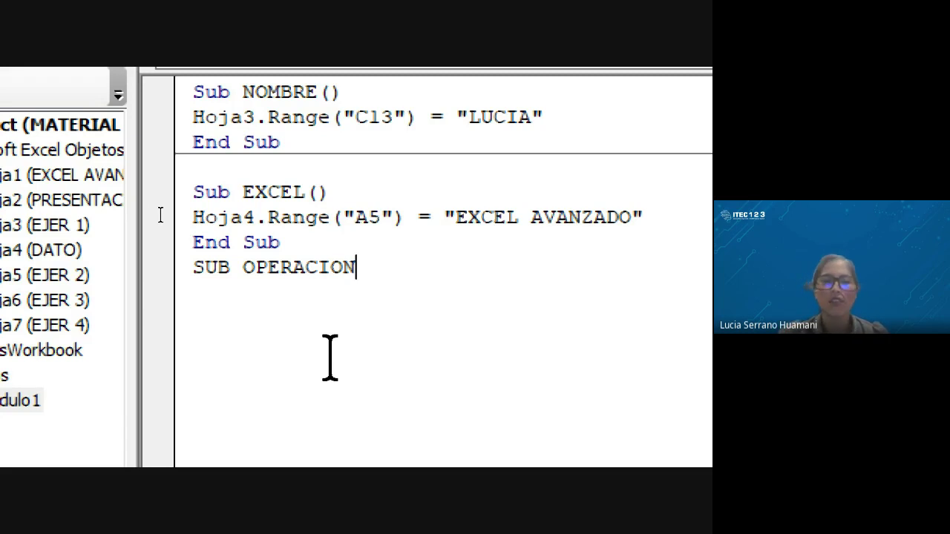
key(Return)
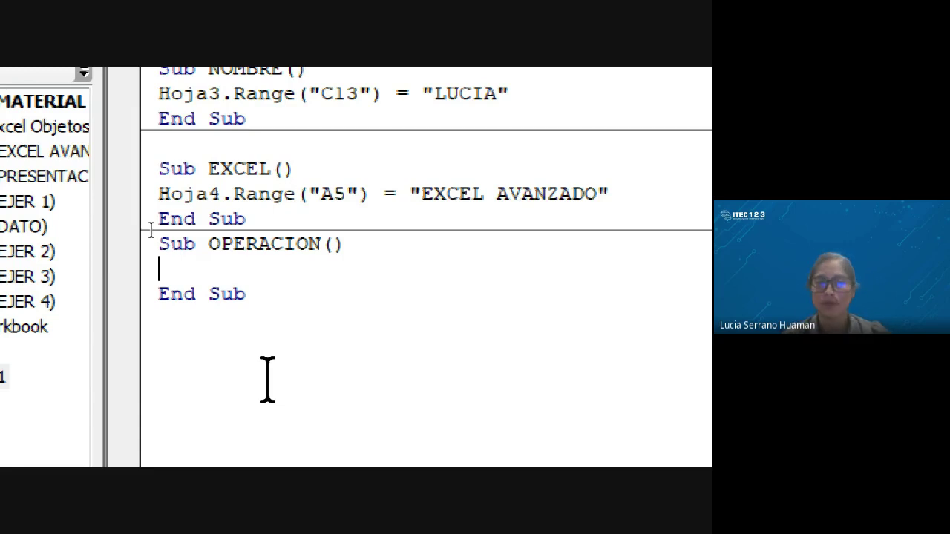
Step: Write DIM NUN1 INTEGER inside OPERACION, producing the 'Se esperaba: fin de la instrucción' error
text(D)
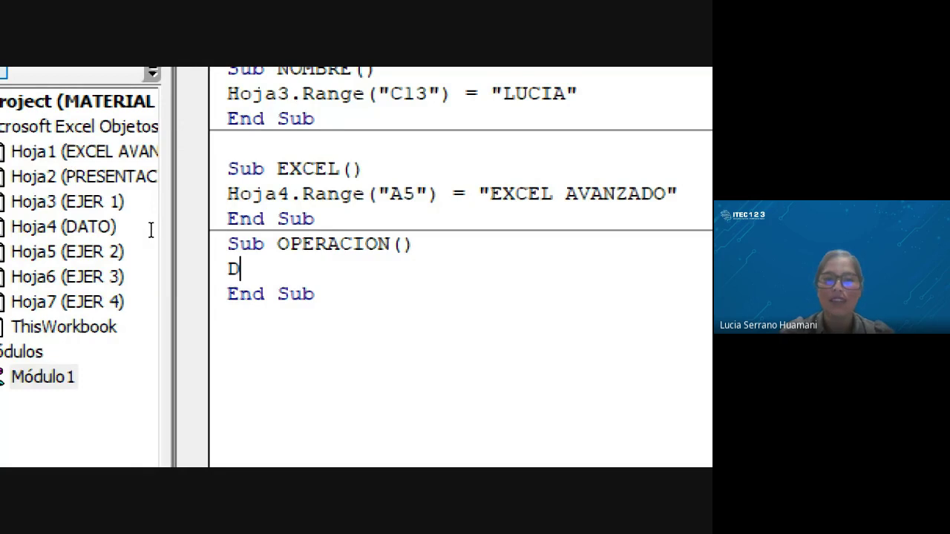
text(IM)
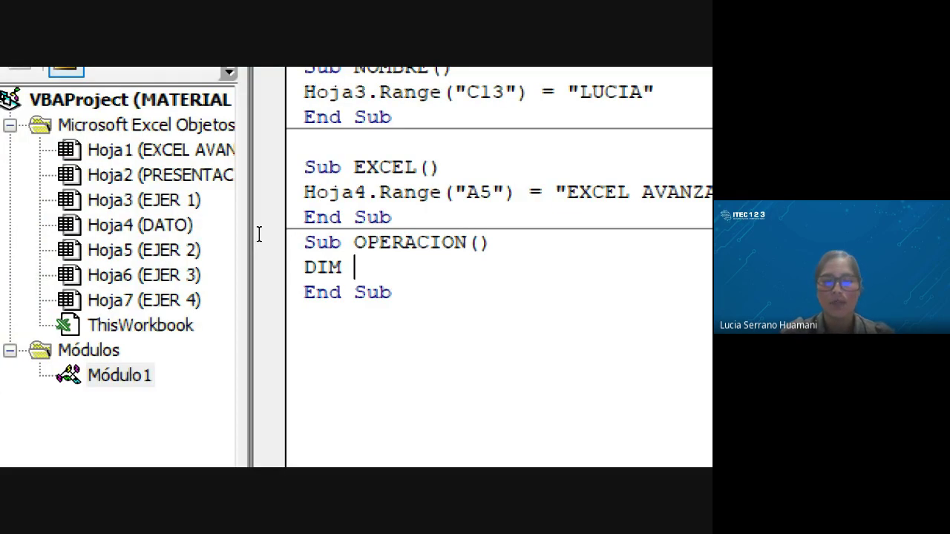
text(NUN)
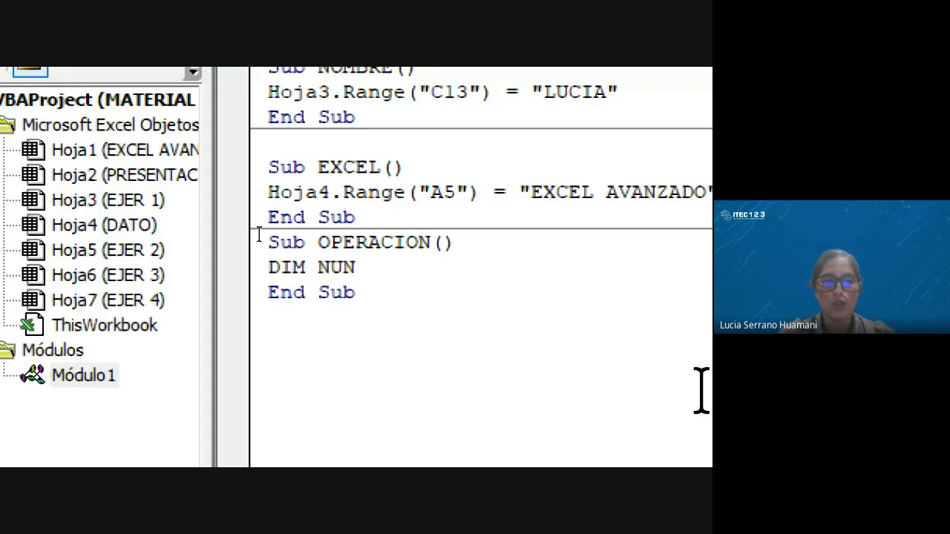
text(1)
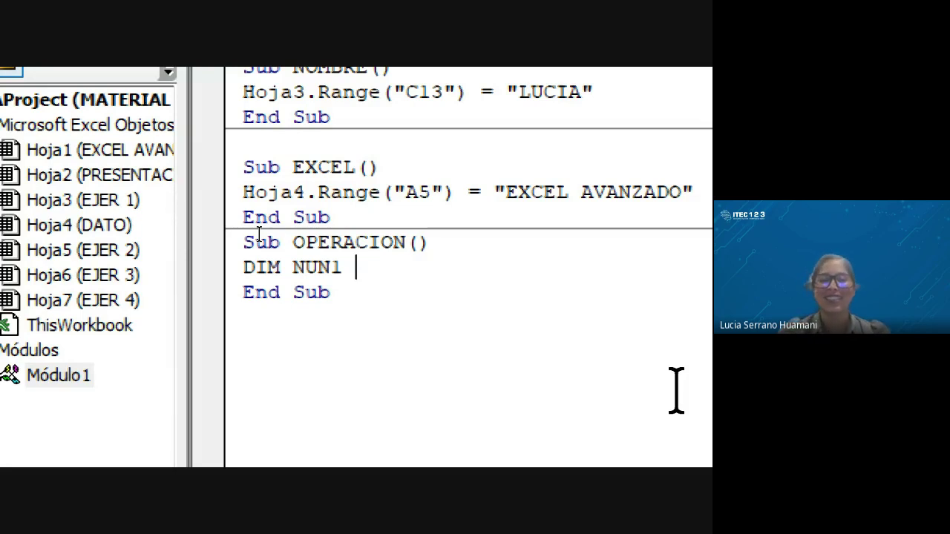
text(IN)
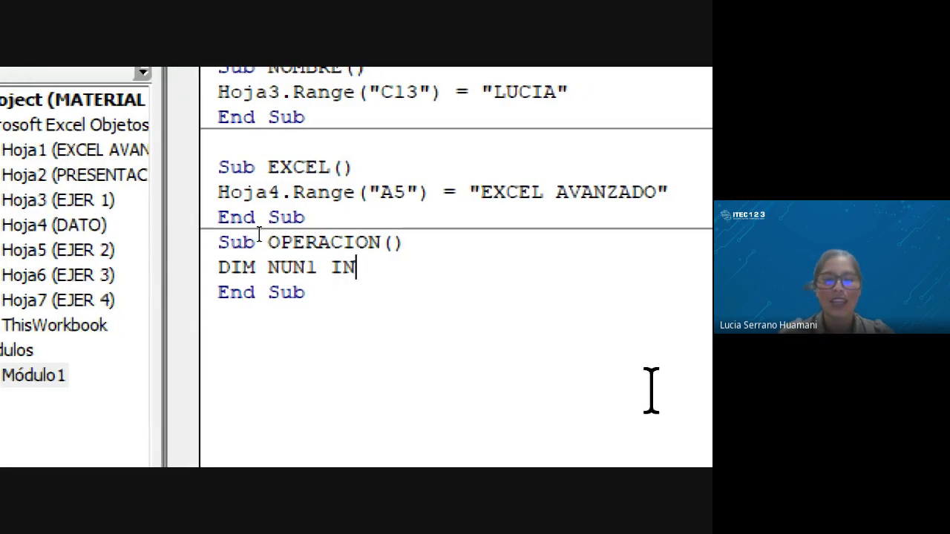
text(TEE)
key(BackSpace)
text(GER)
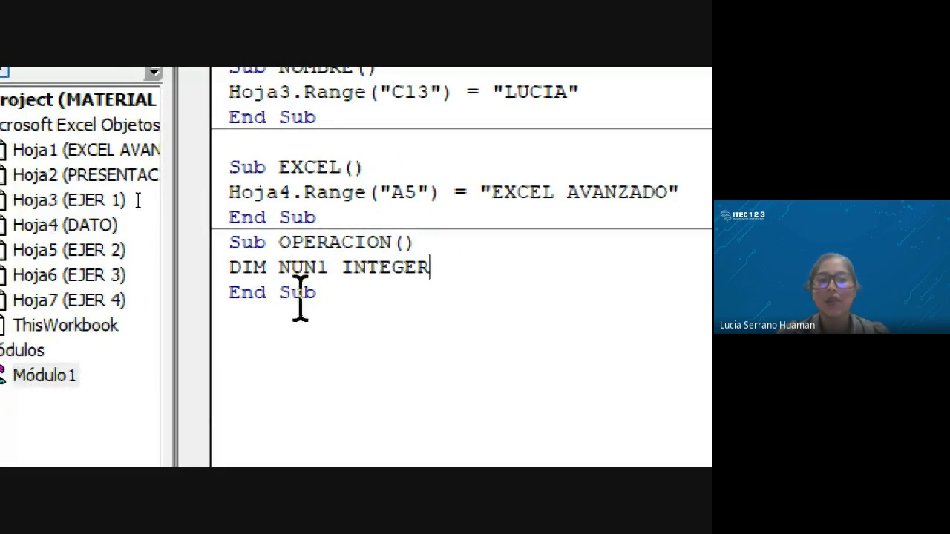
drag(229, 268, 331, 268)
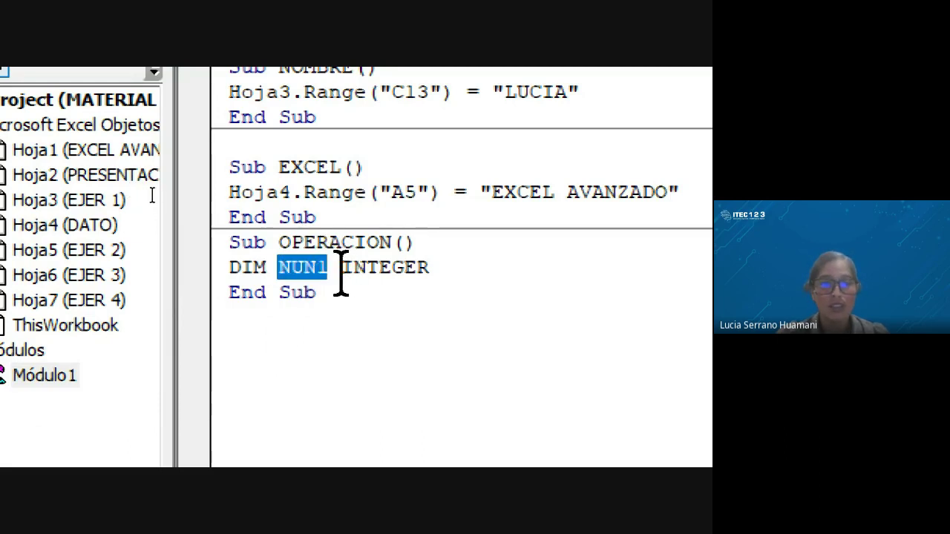
drag(341, 268, 424, 269)
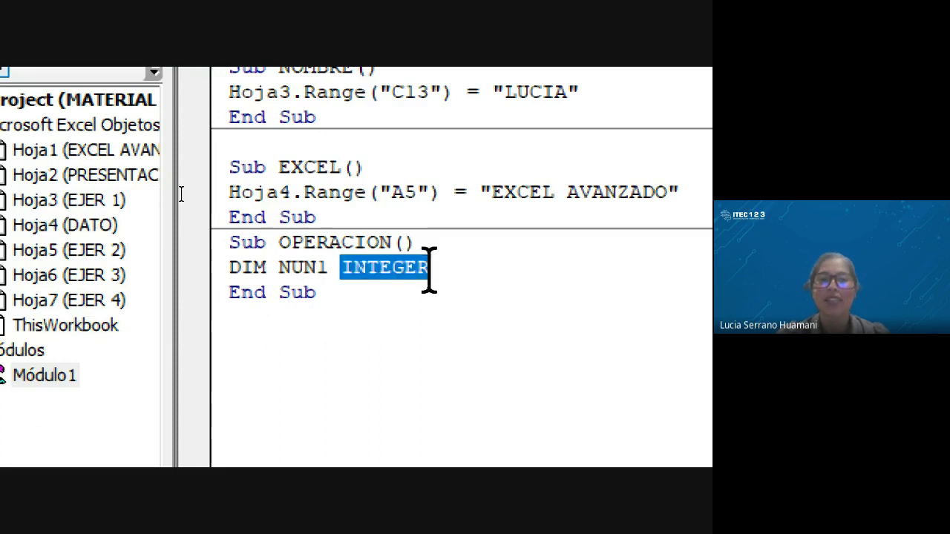
click(468, 330)
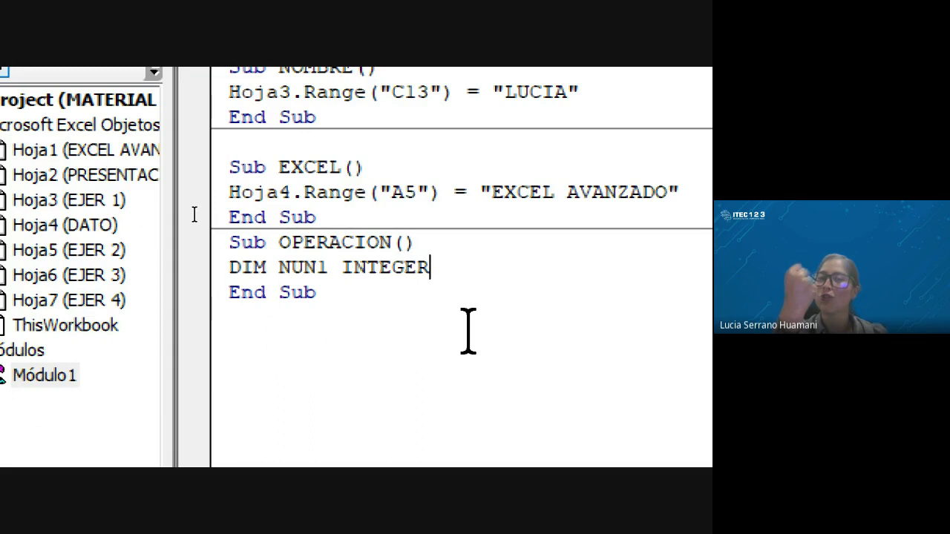
key(Return)
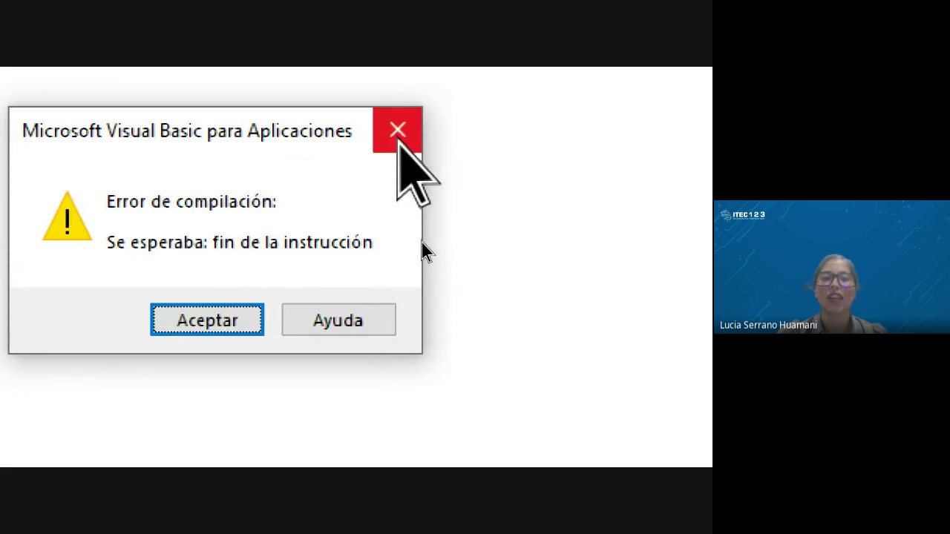
Step: Dismiss the compile error and delete the whole DIM NUN1 INTEGER line
click(208, 321)
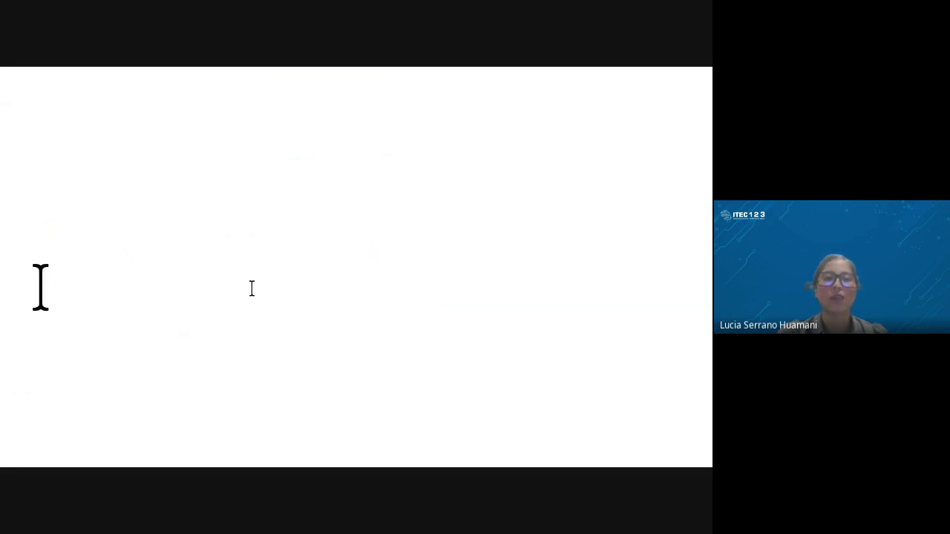
click(466, 238)
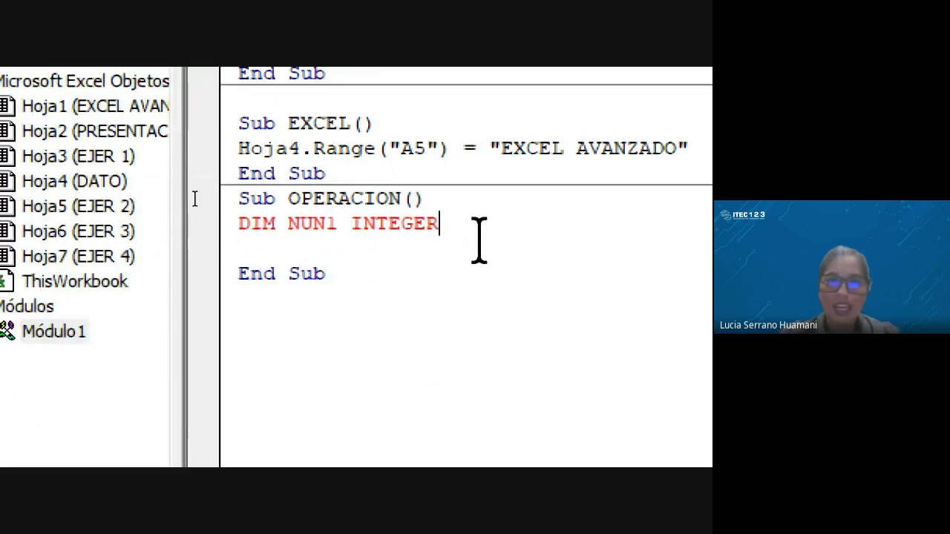
key(Up)
key(BackSpace)
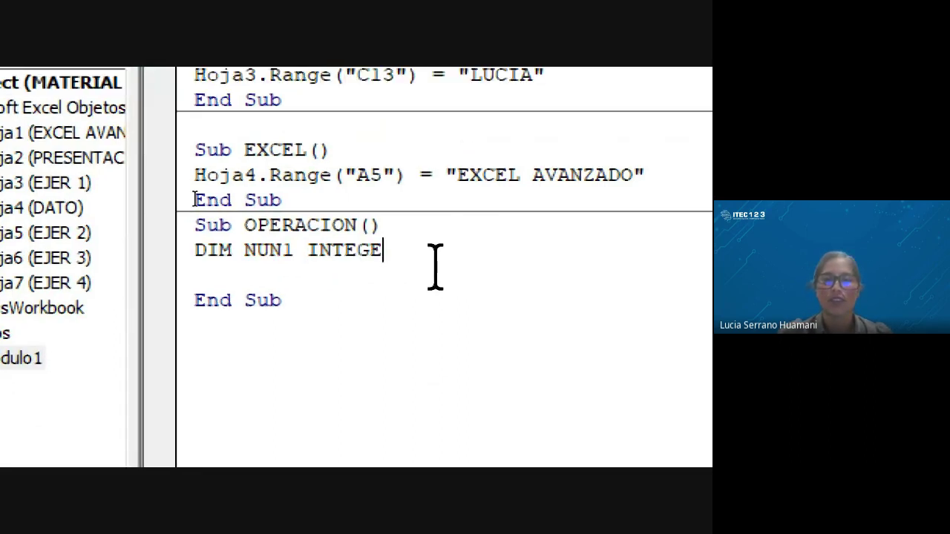
key(BackSpace)
key(BackSpace)
key(BackSpace)
key(BackSpace)
key(BackSpace)
key(BackSpace)
key(BackSpace)
key(BackSpace)
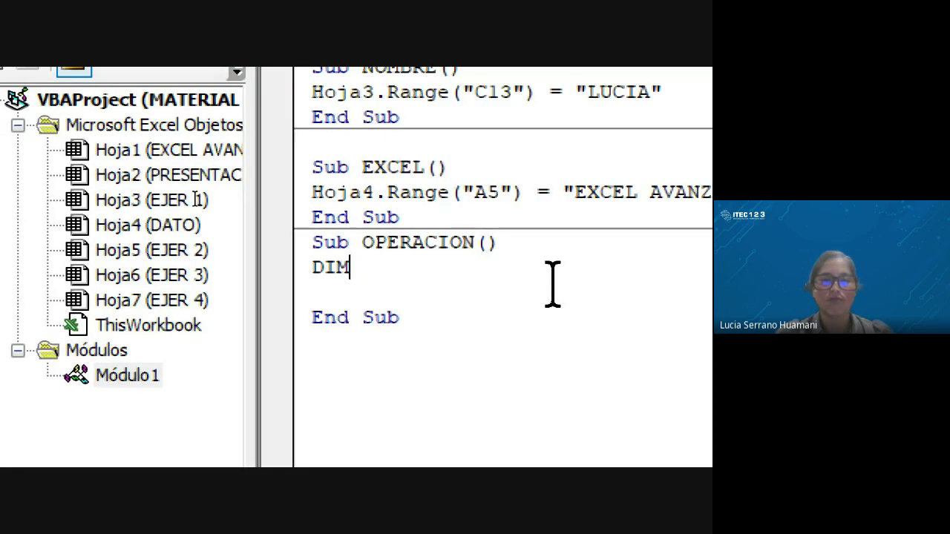
key(BackSpace)
key(BackSpace)
key(BackSpace)
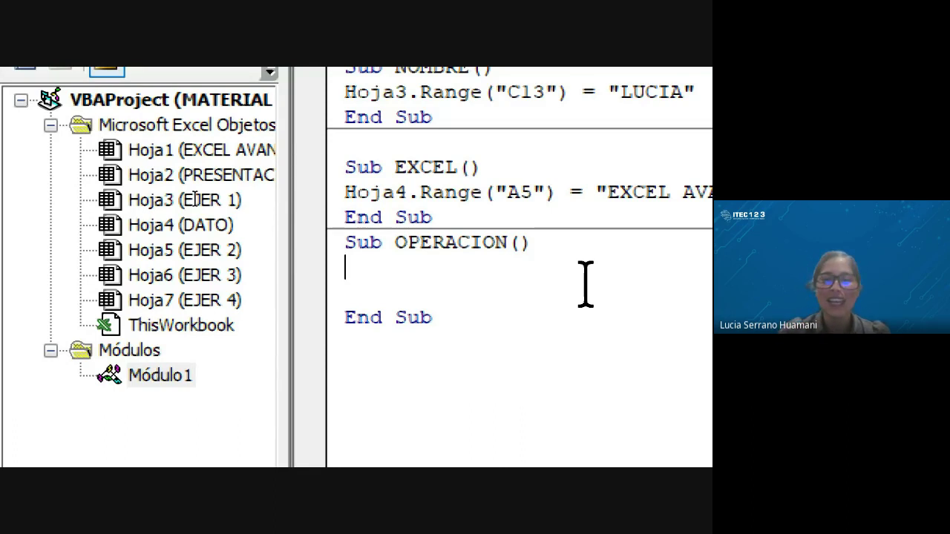
Step: Start OPERACION's first statement as NUM1 = MsgBox( with the arguments still unwritten
text(NUM)
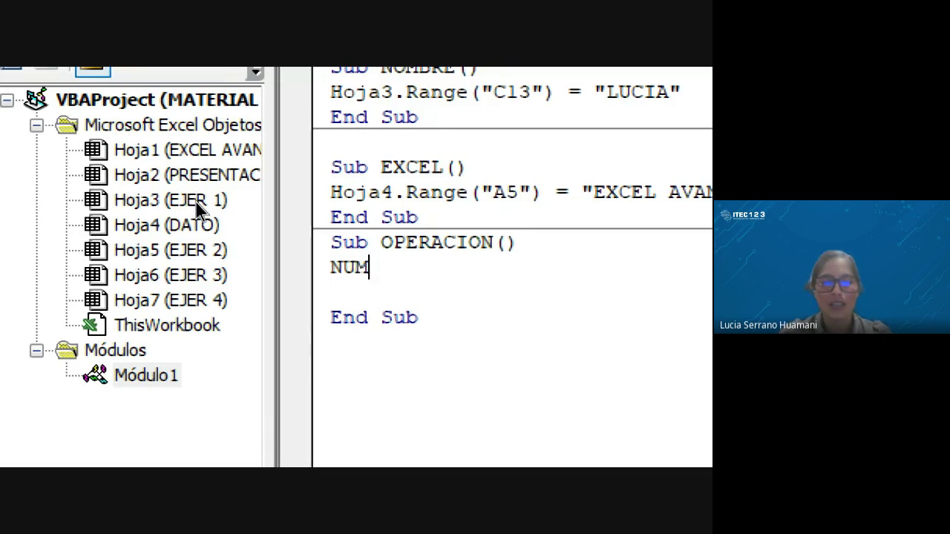
text(1)
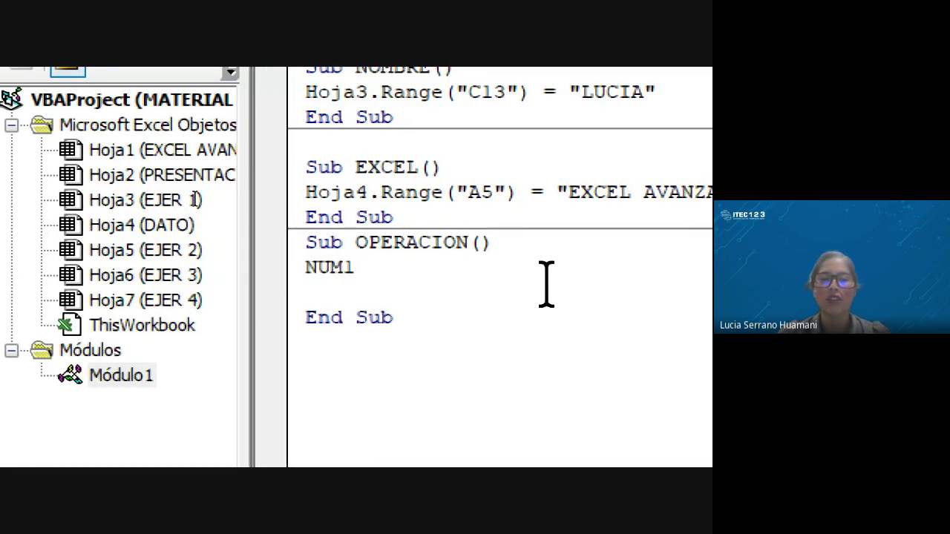
text(=)
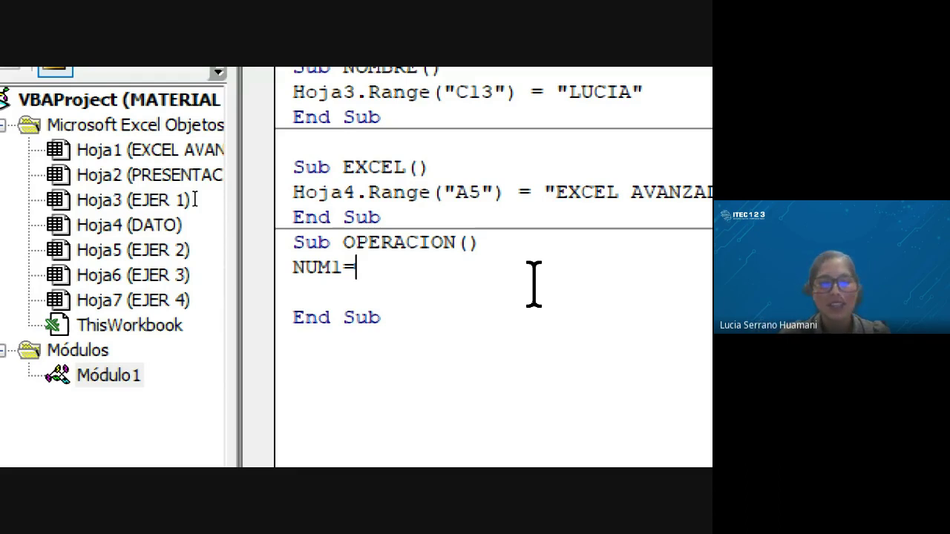
text(MSG)
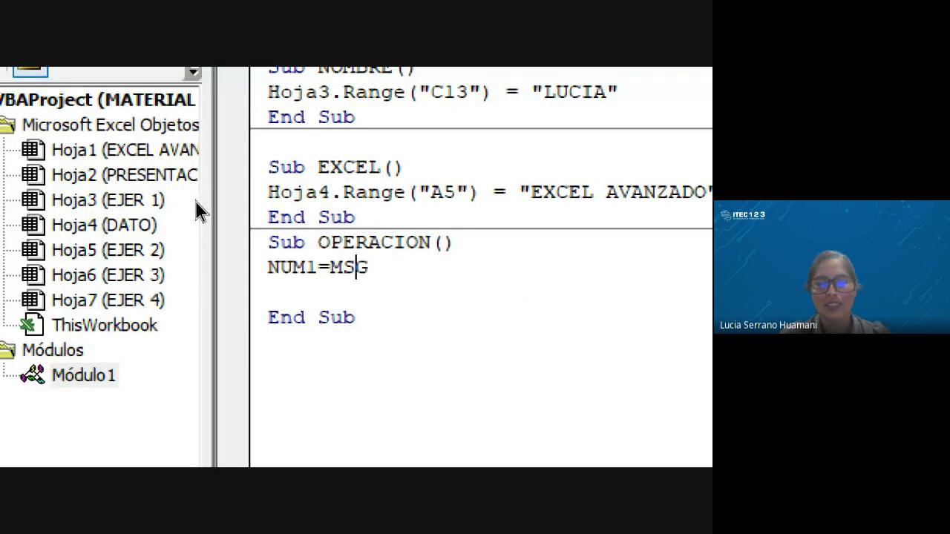
text(BOX)
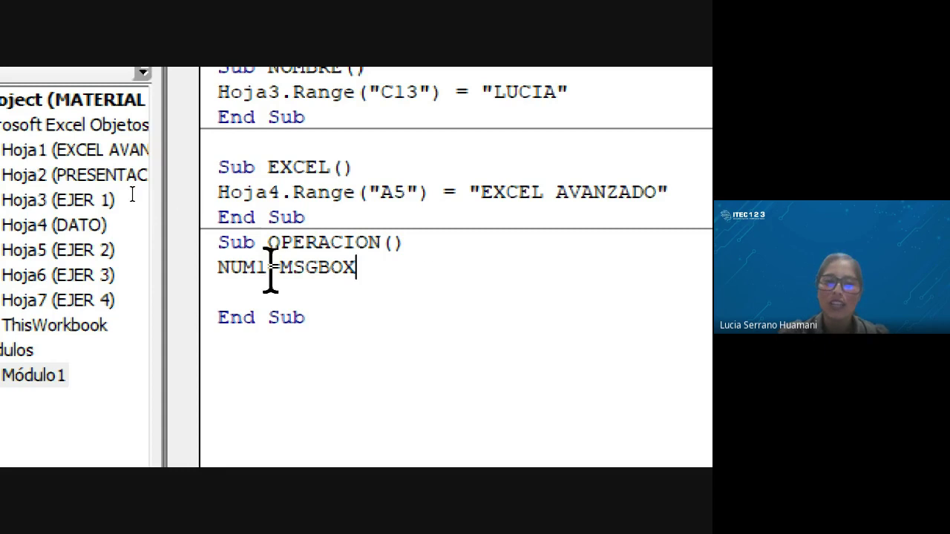
drag(265, 267, 218, 269)
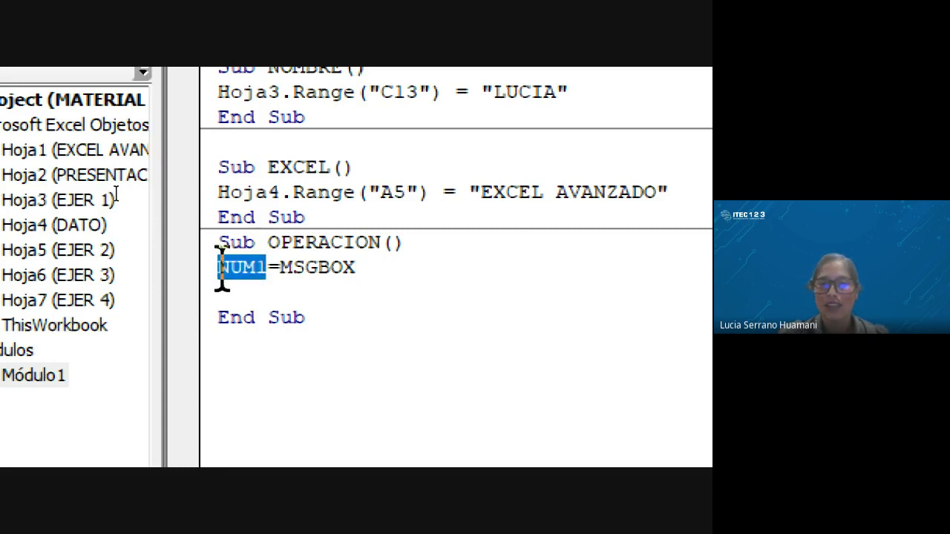
click(283, 292)
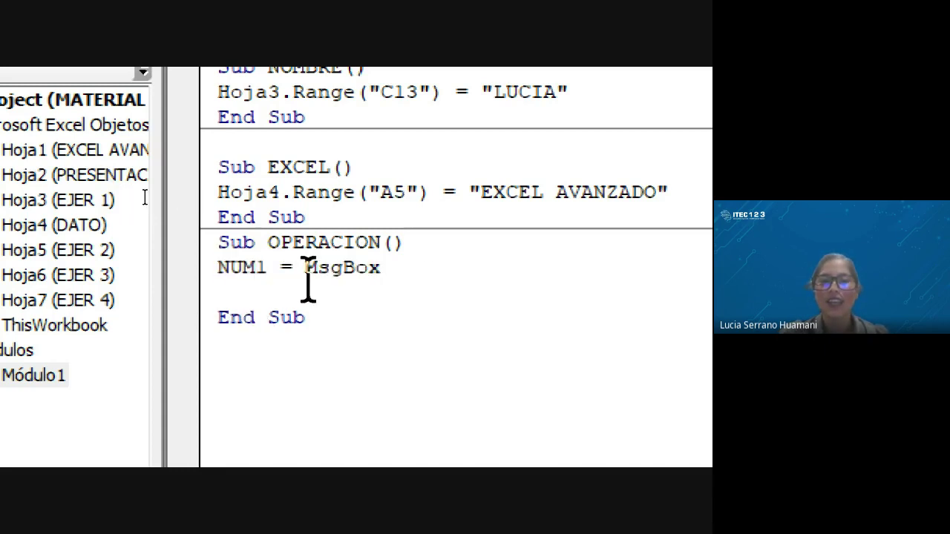
click(402, 276)
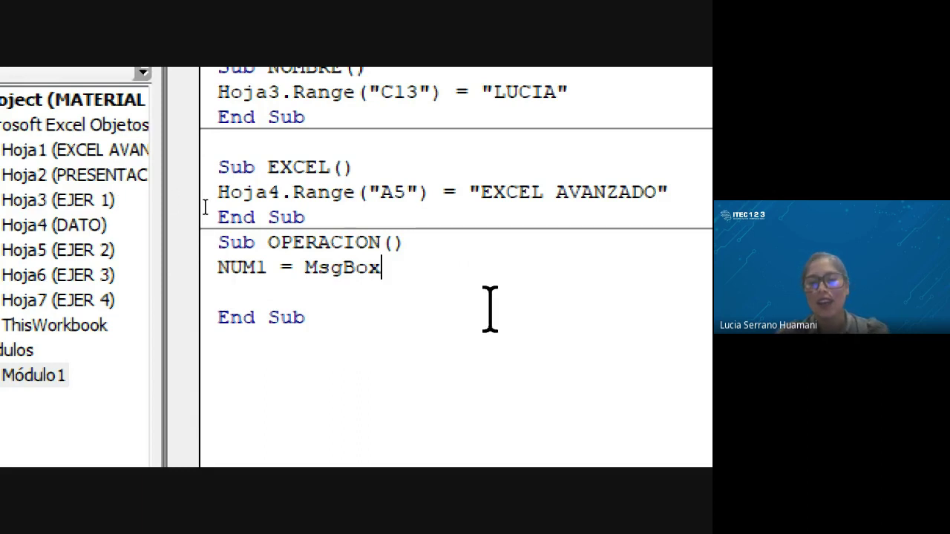
text(()
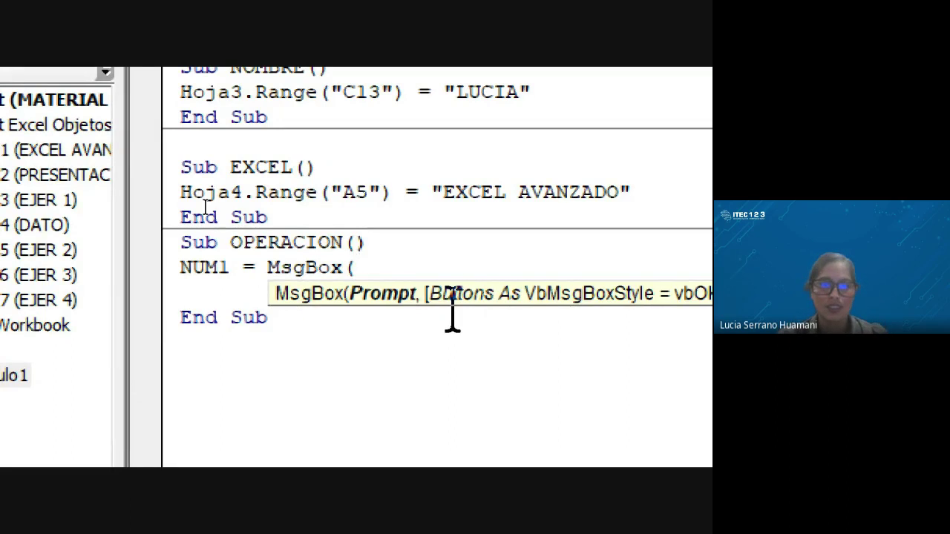
Step: Complete the statement as NUM1 = MsgBox("Ingrese el numero 1","Ingreso")
text(")
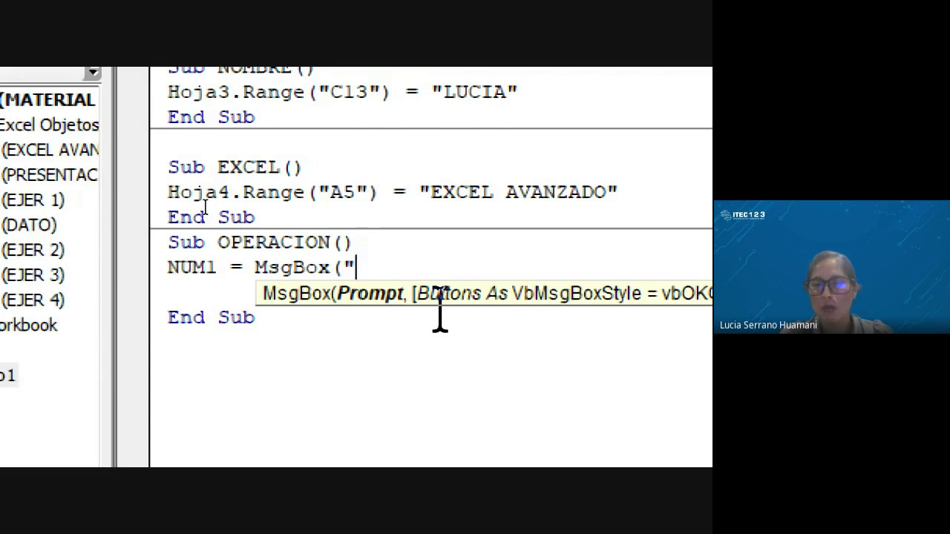
text(i)
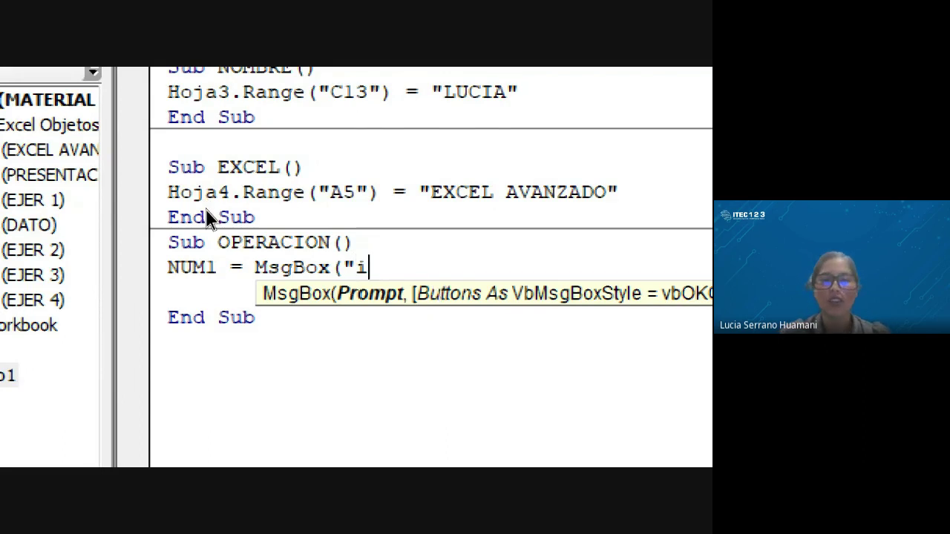
key(BackSpace)
text(I)
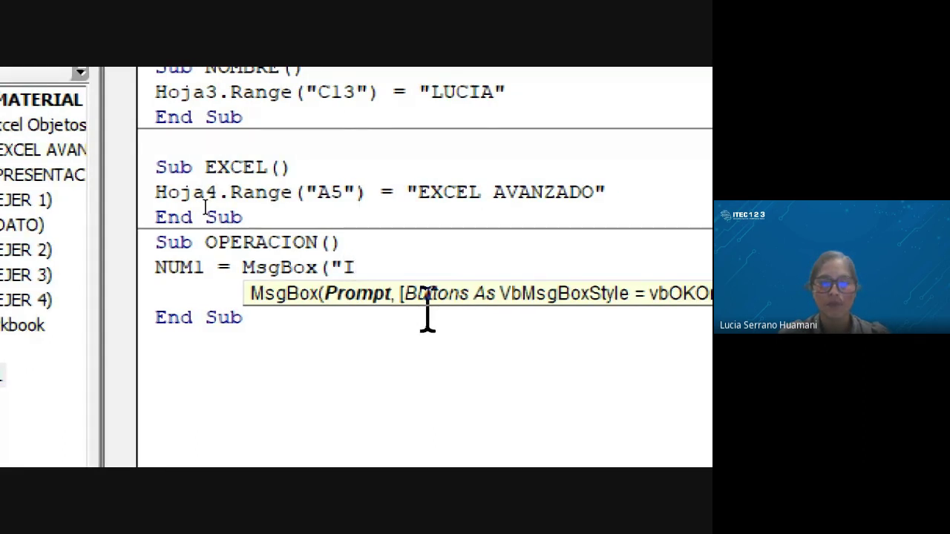
text(ngrese )
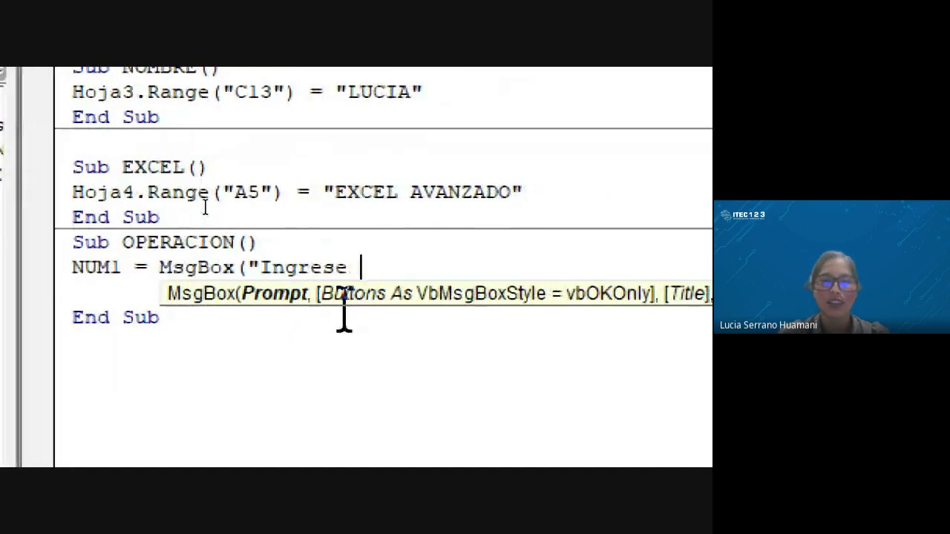
text(el nu)
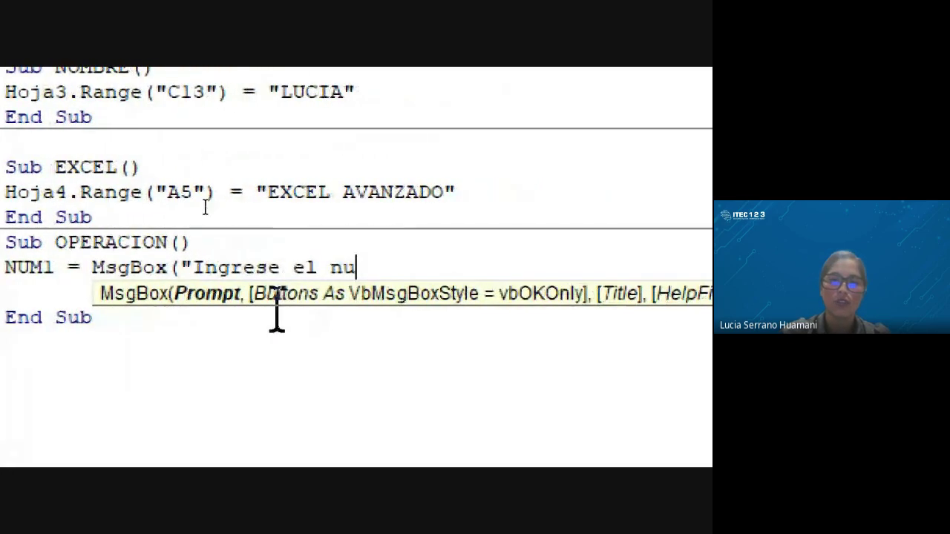
text(mero )
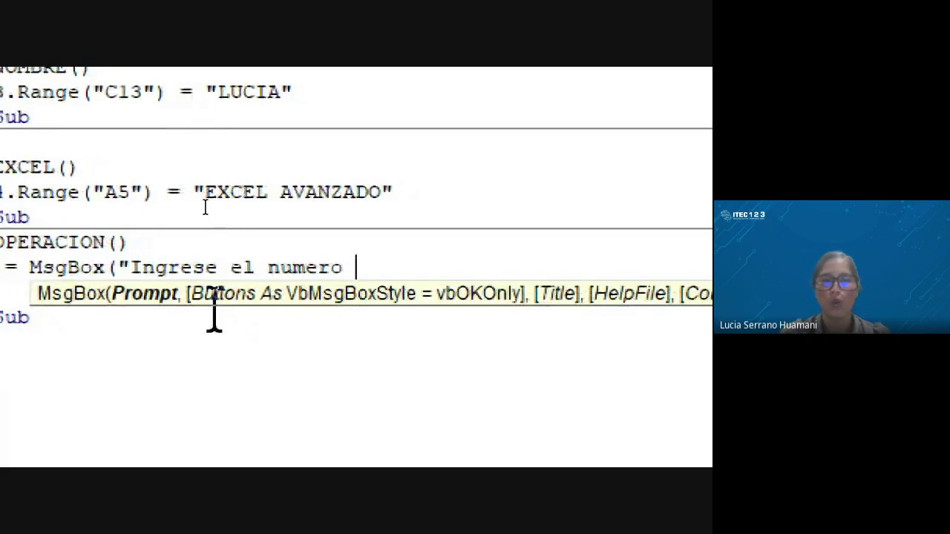
text(1")
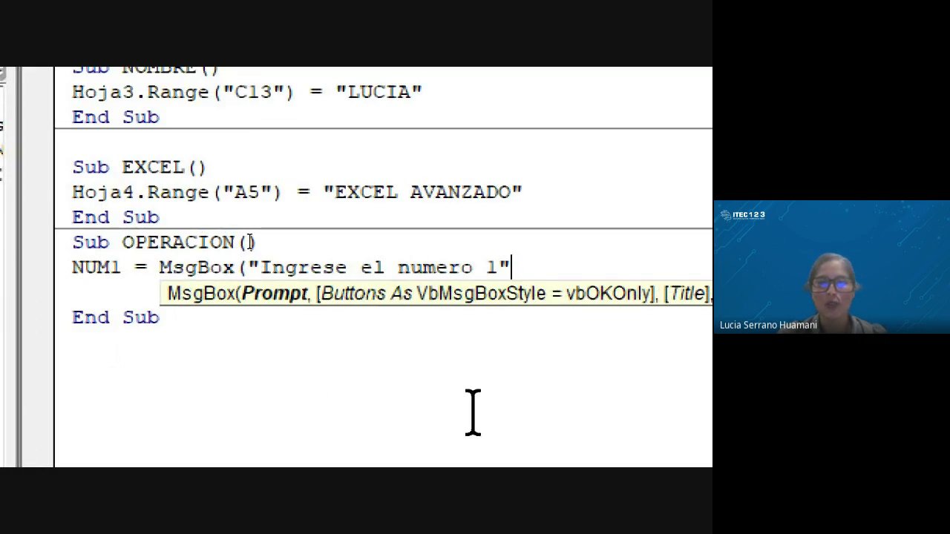
text(,)
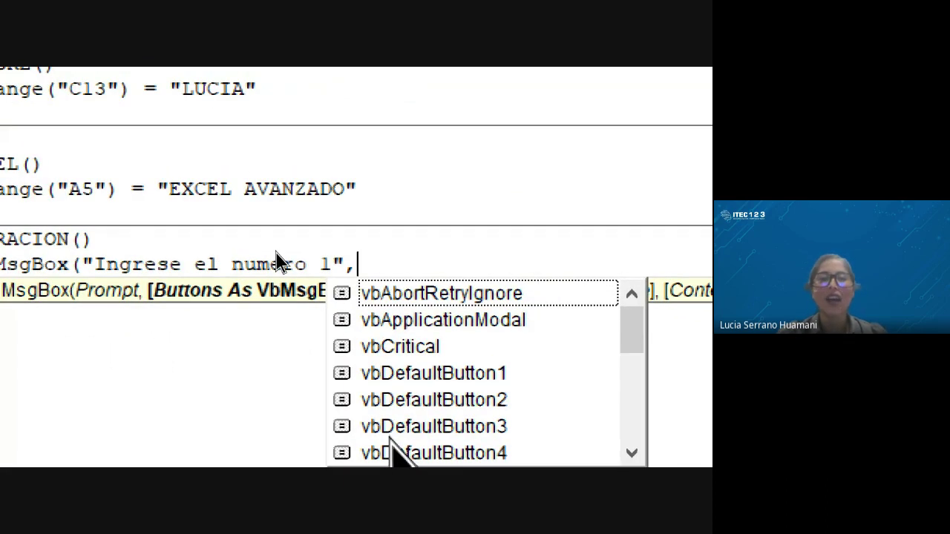
text(")
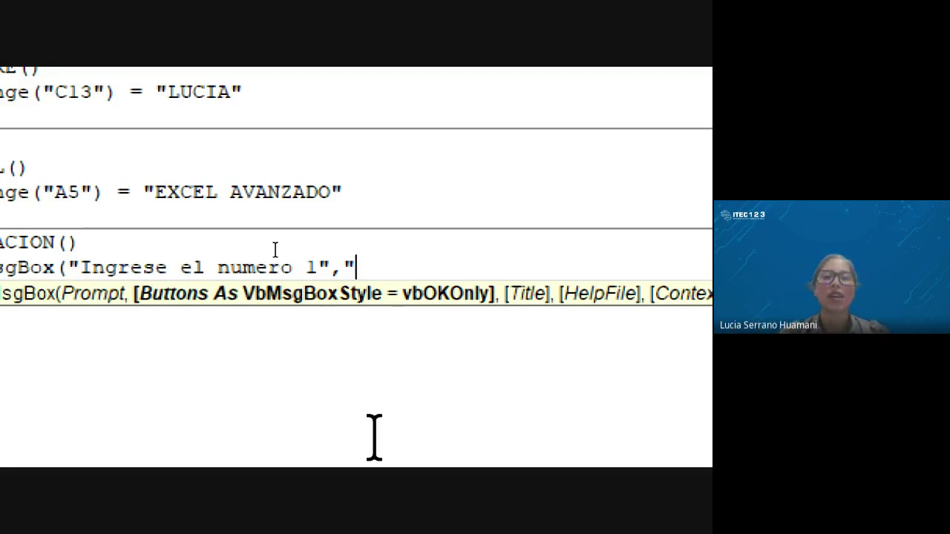
text(ing)
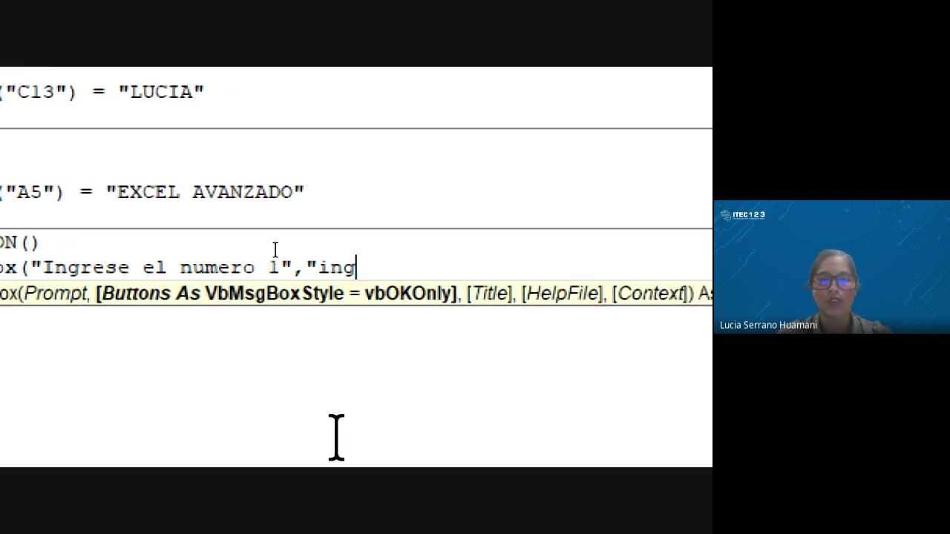
text(re)
key(BackSpace)
key(BackSpace)
key(BackSpace)
key(BackSpace)
key(BackSpace)
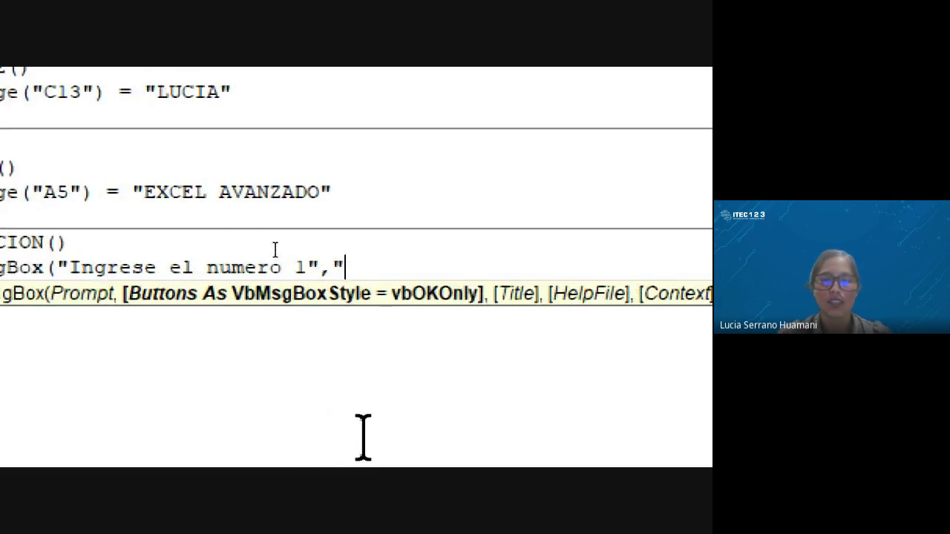
text(Ingreso)
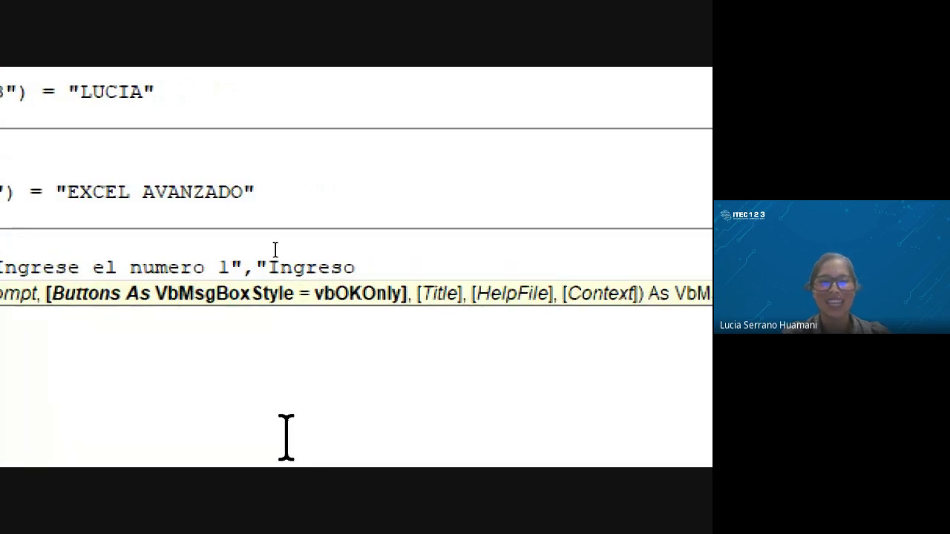
text(")
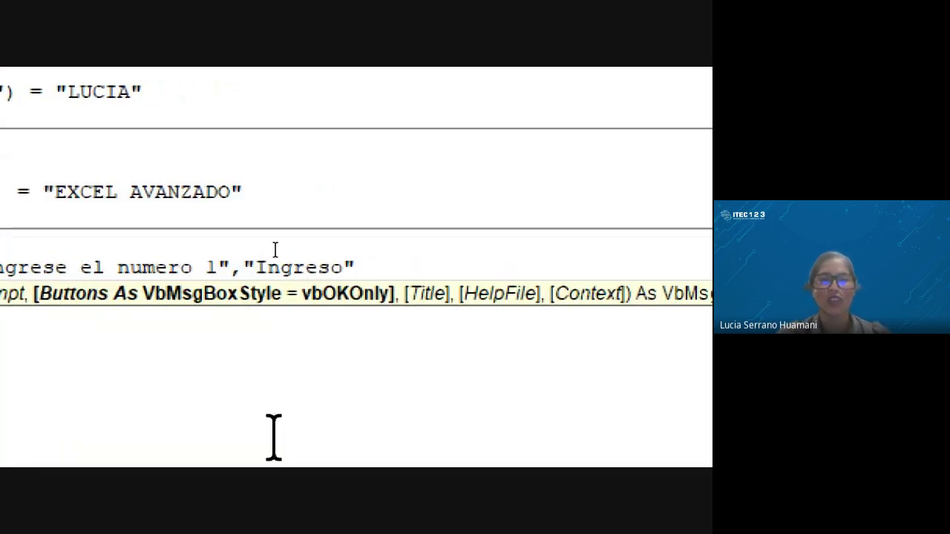
text())
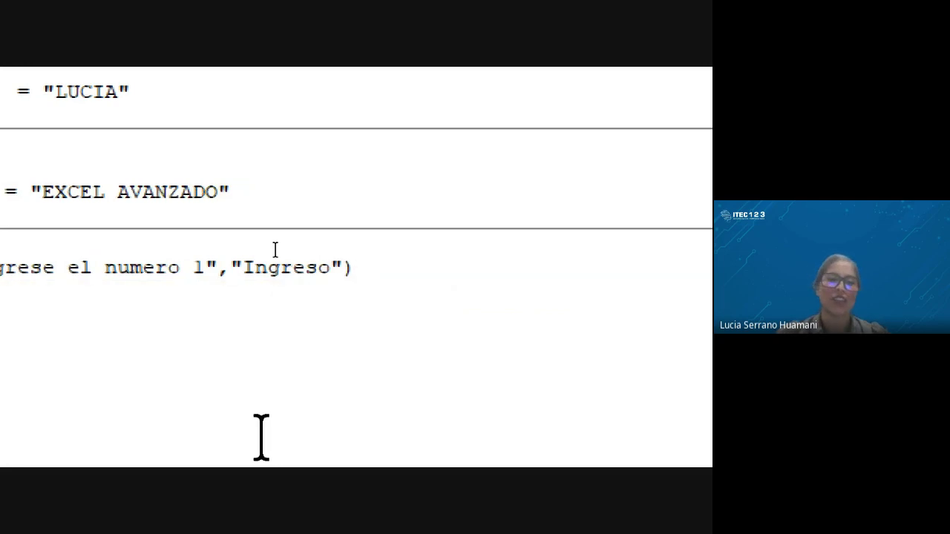
key(Return)
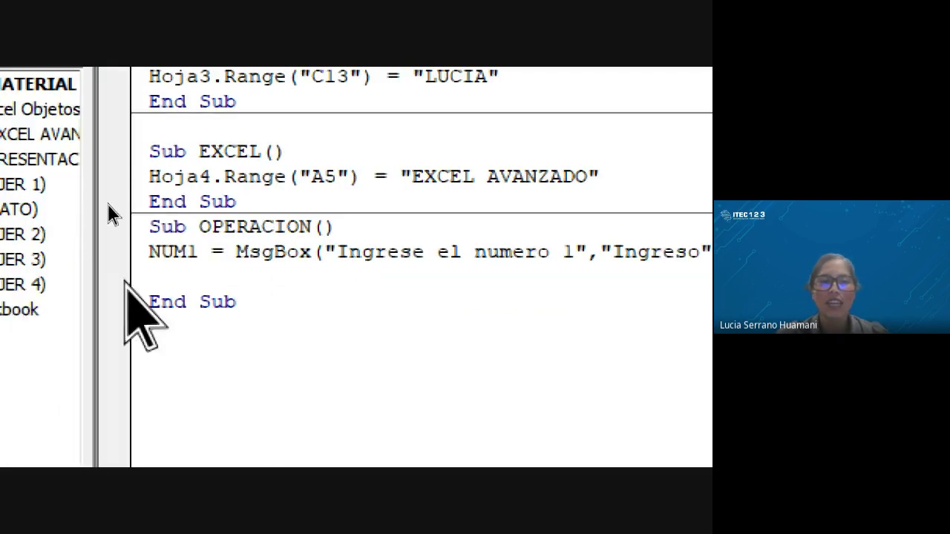
Step: Highlight NUM1, the MsgBox call and its prompt text to explain the statement
drag(149, 253, 196, 257)
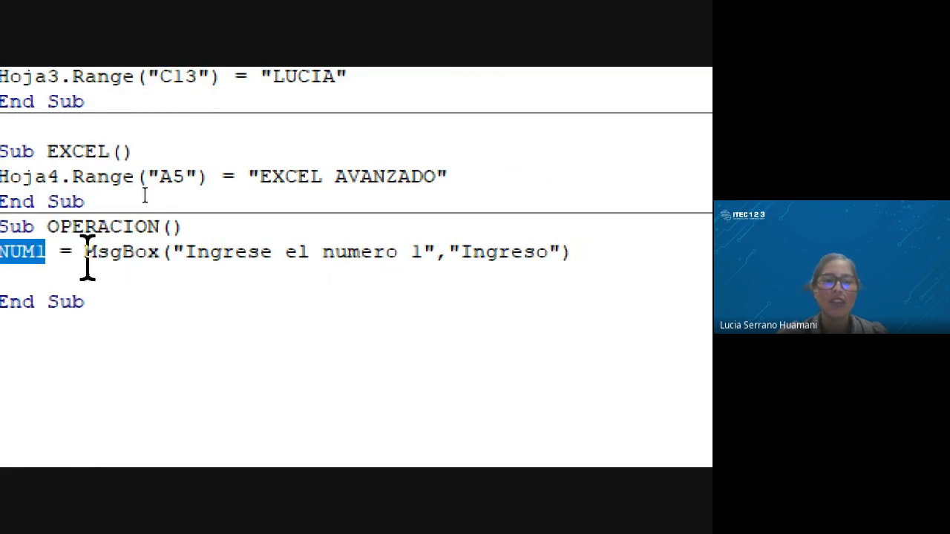
mouse_move(84, 254)
mouse_down()
mouse_move(202, 268)
mouse_move(592, 260)
mouse_up()
click(592, 258)
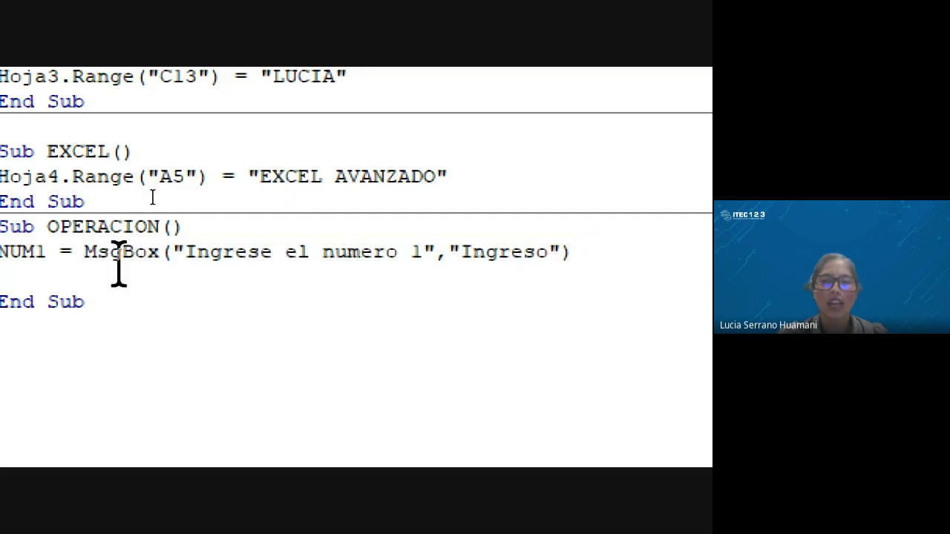
drag(95, 254, 438, 252)
click(186, 253)
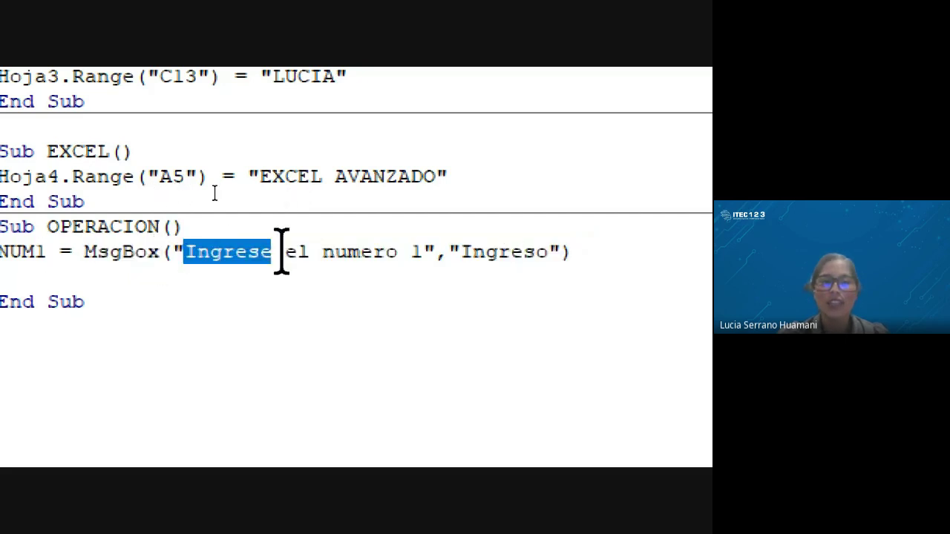
click(586, 252)
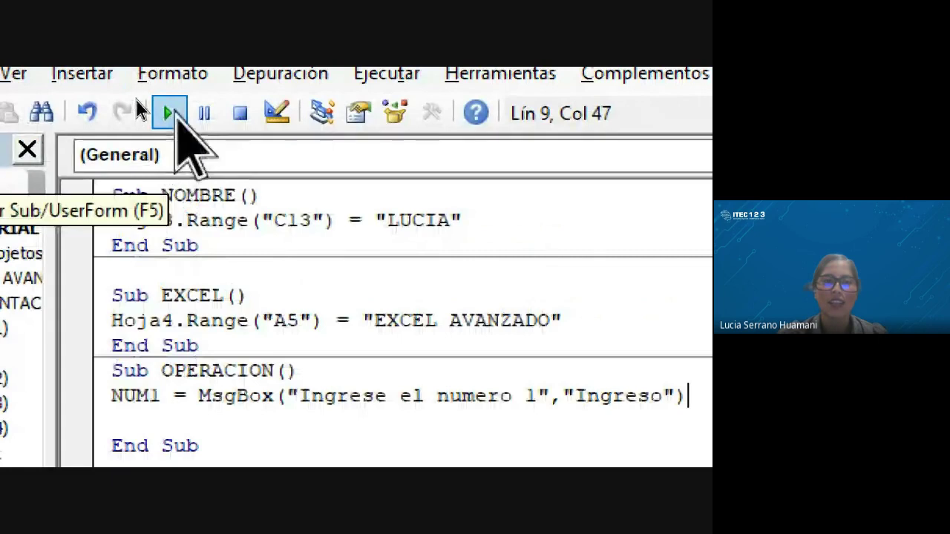
Step: Run OPERACION, stop at the type mismatch, then try a ';' separator, which raises a compile error
click(171, 113)
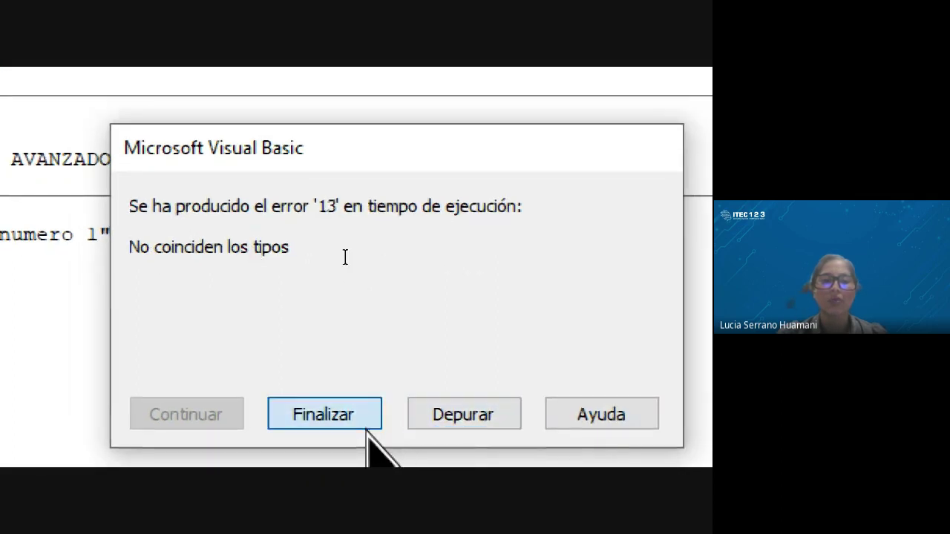
click(360, 421)
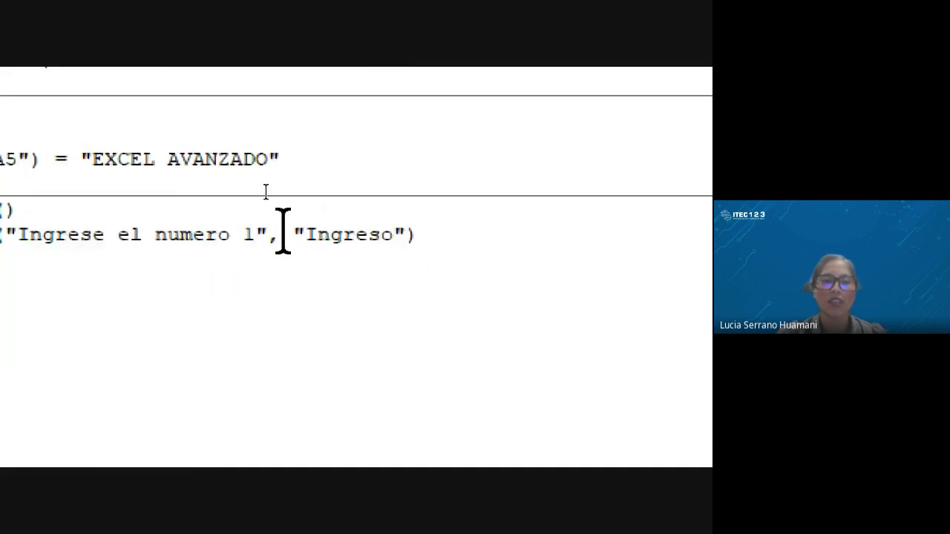
key(BackSpace)
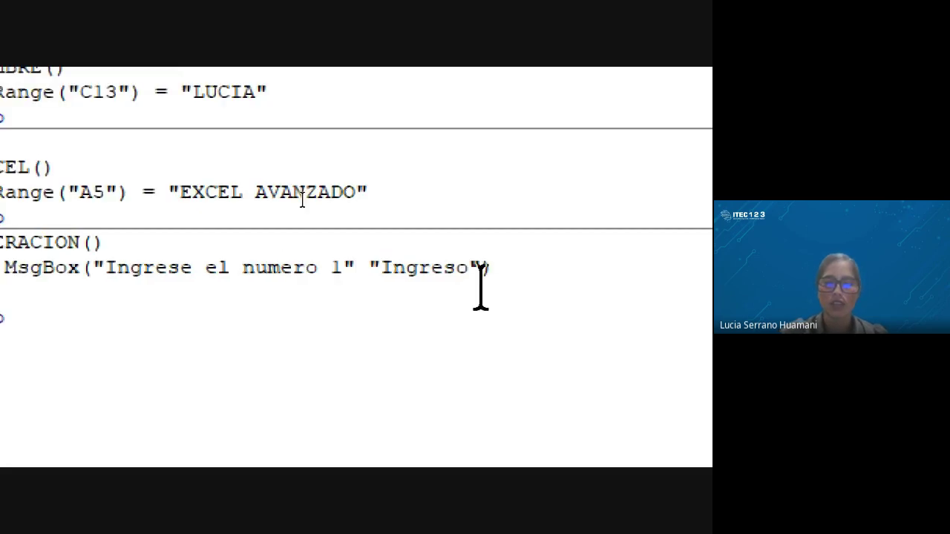
text(;)
click(312, 200)
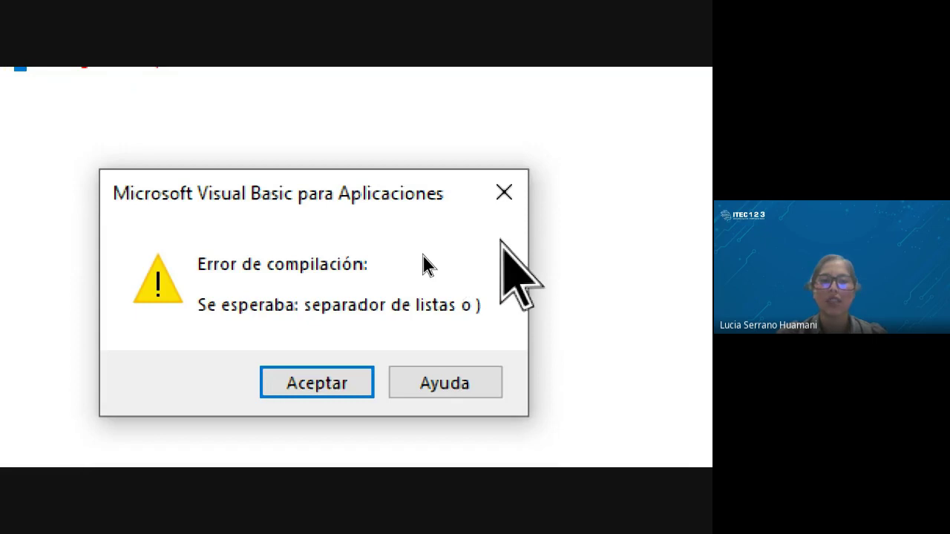
click(504, 193)
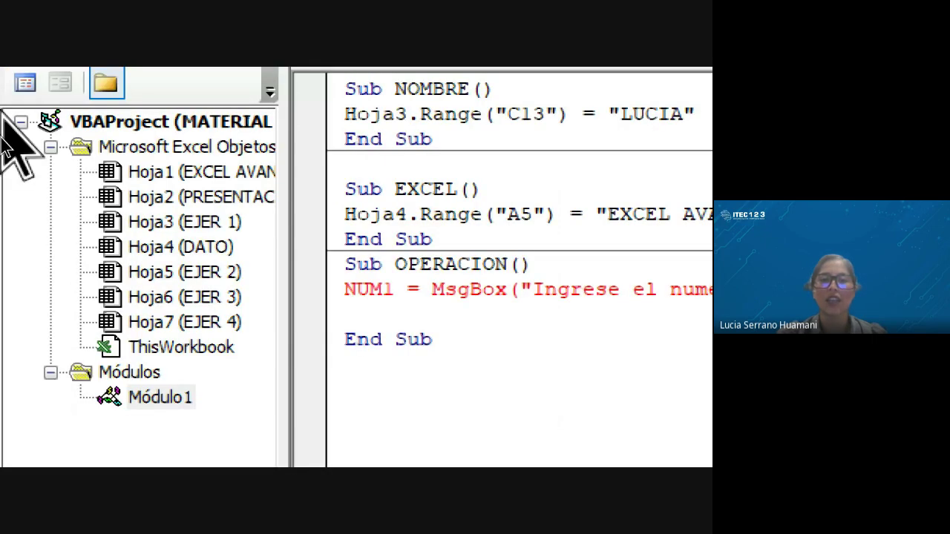
Step: Put the comma back between the MsgBox arguments
key(Delete)
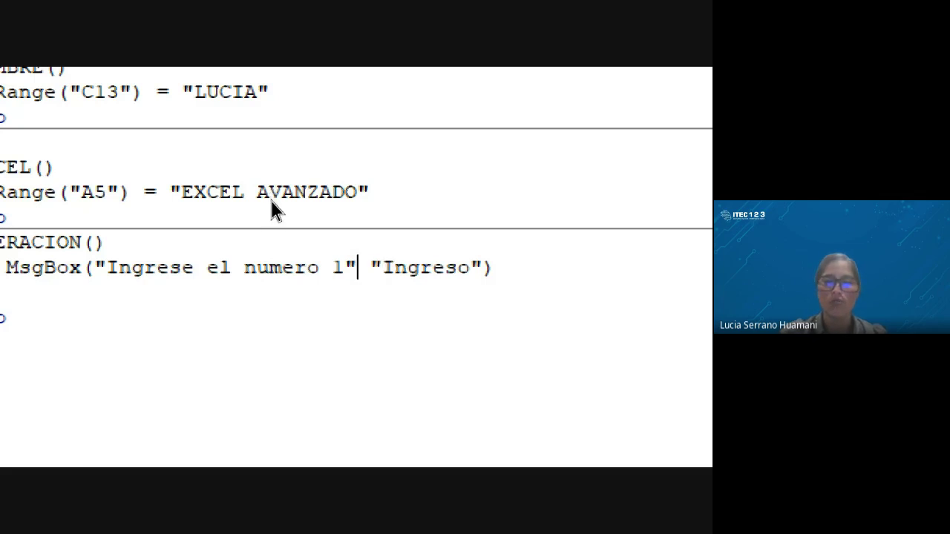
text(,)
click(224, 257)
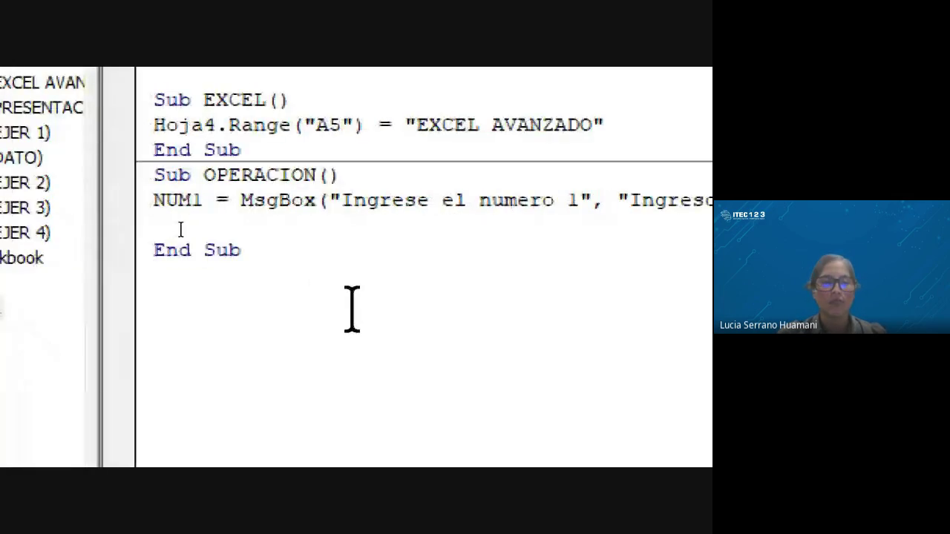
key(Return)
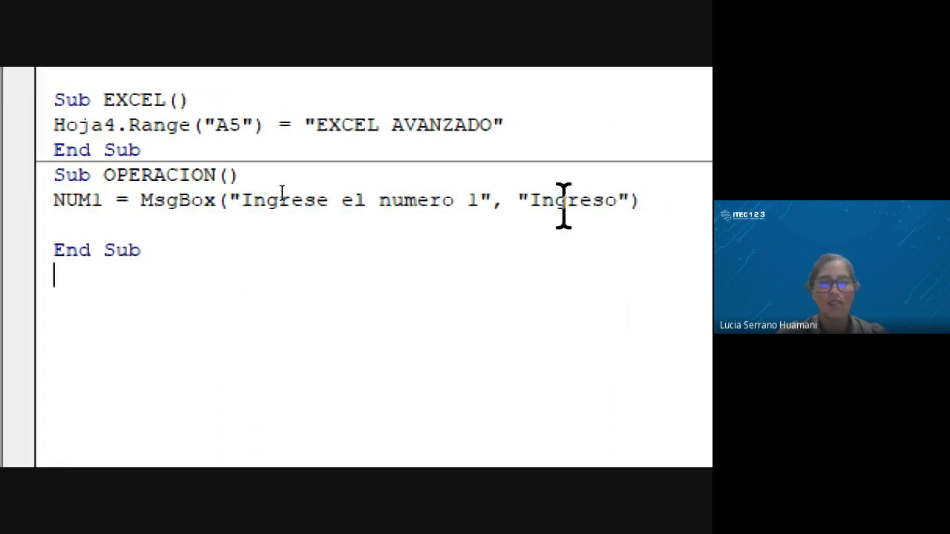
Step: Try the ';' separator again, acknowledge the compile error, and restore the comma
key(BackSpace)
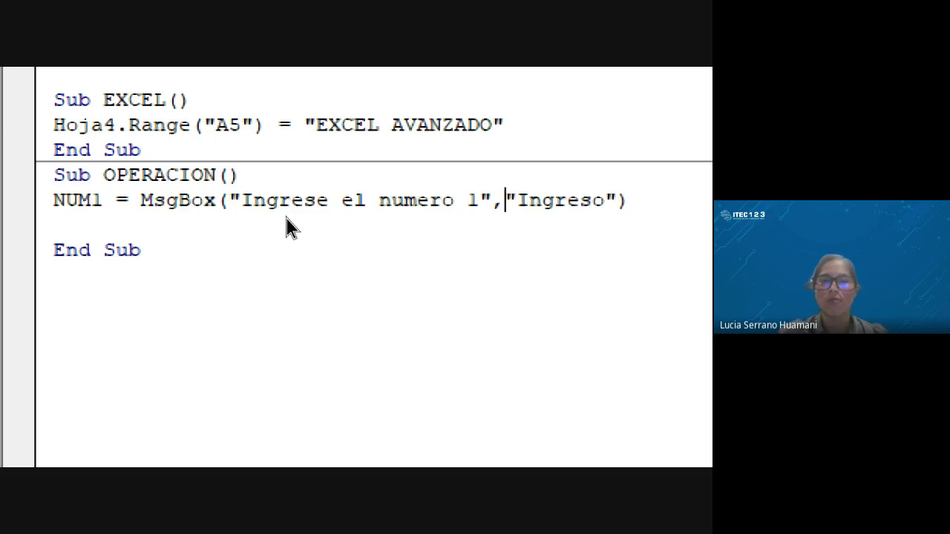
key(BackSpace)
text(;)
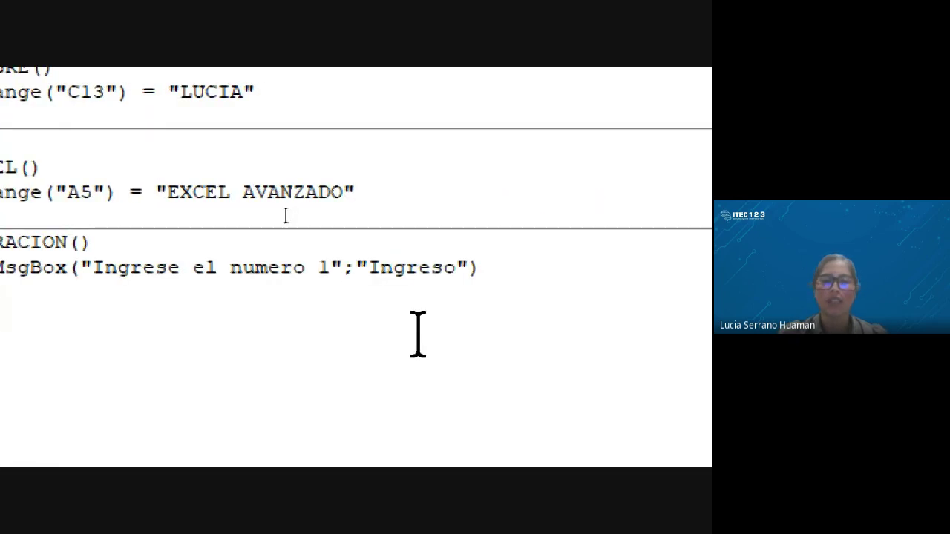
click(509, 280)
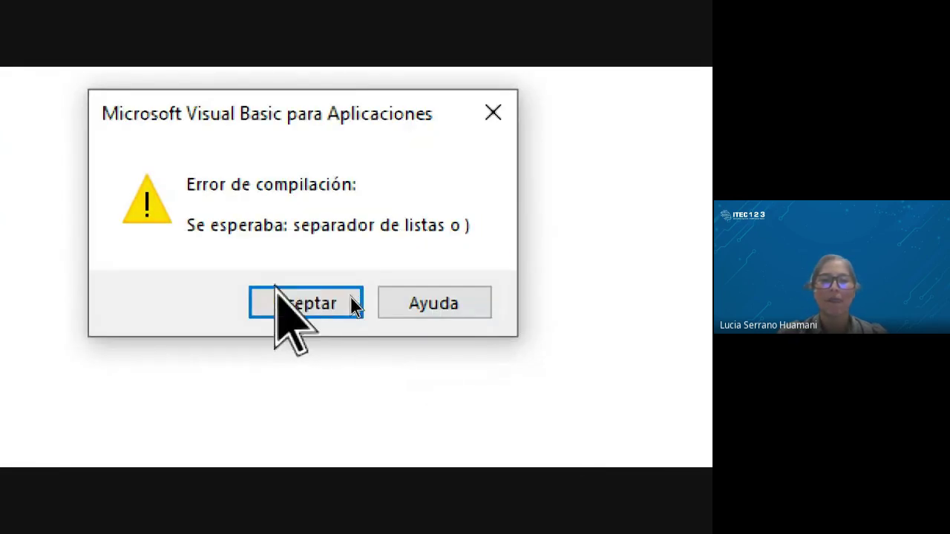
click(616, 346)
key(Delete)
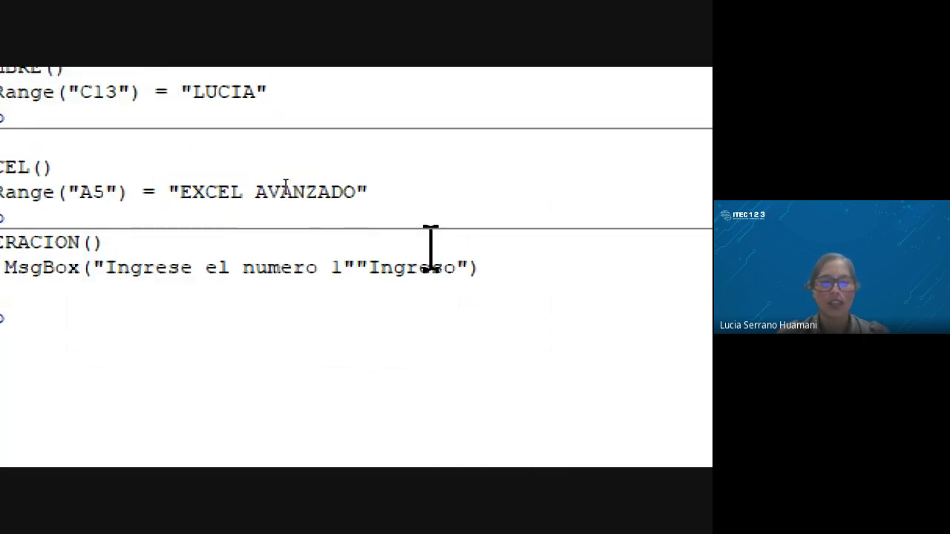
text(,)
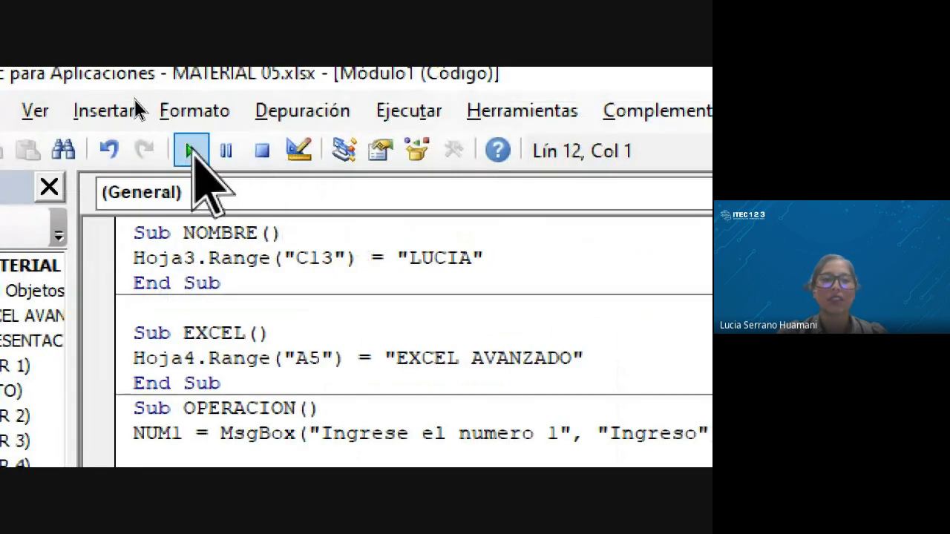
click(192, 152)
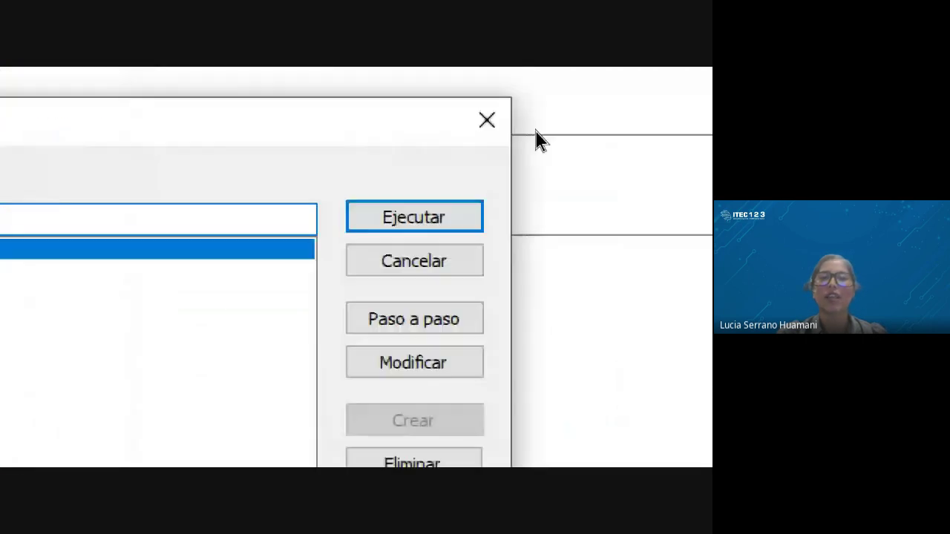
click(487, 120)
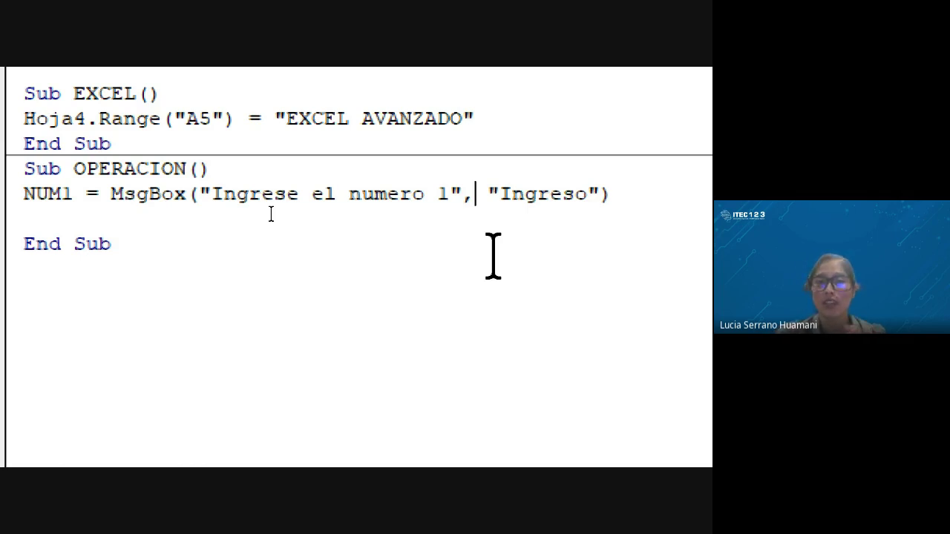
click(619, 215)
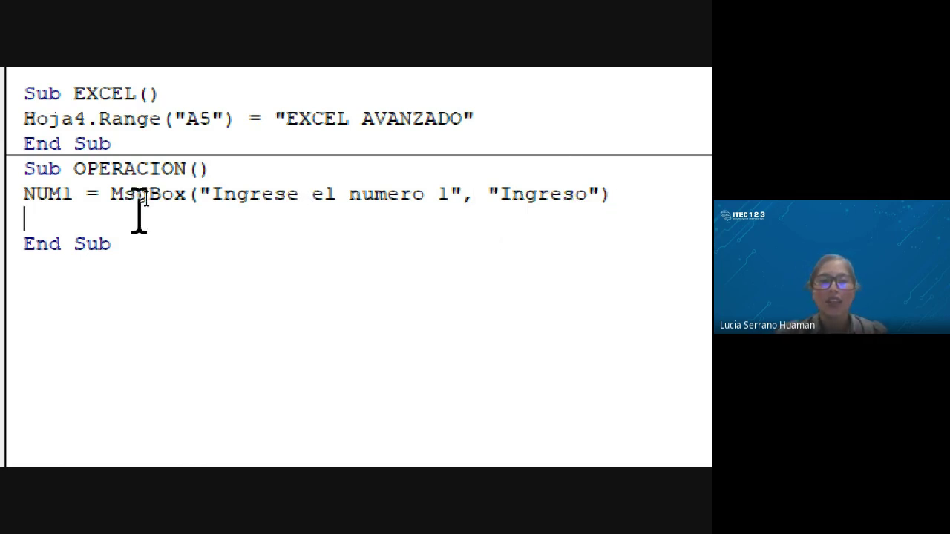
drag(22, 196, 191, 199)
click(111, 197)
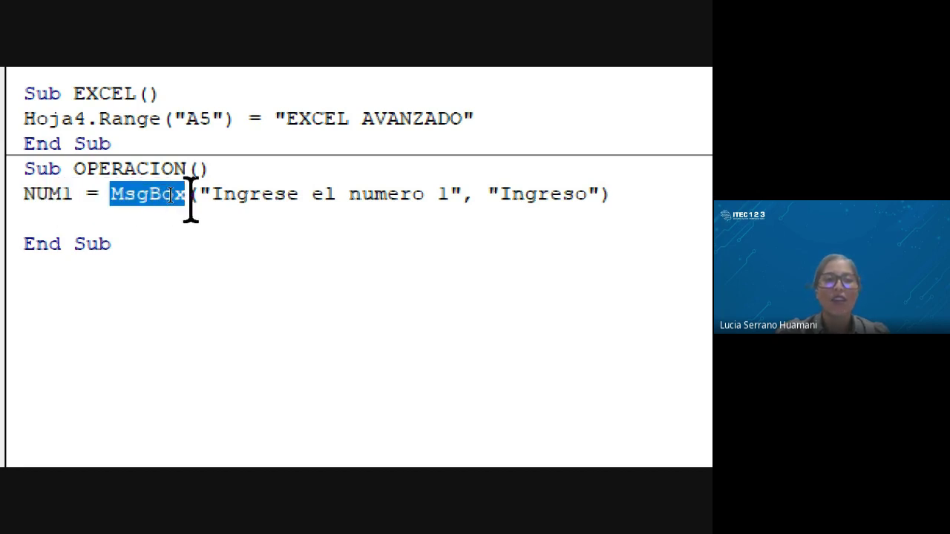
click(213, 244)
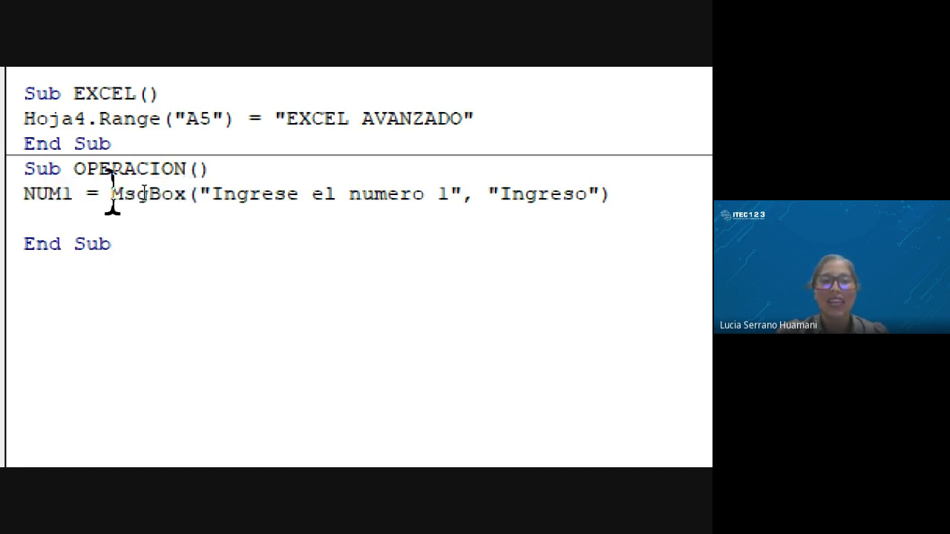
drag(112, 197, 643, 195)
click(210, 195)
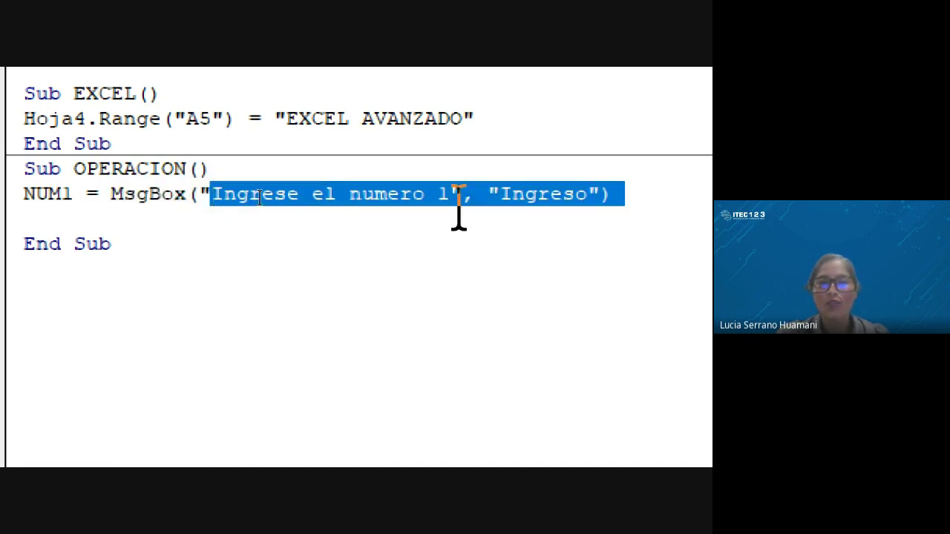
click(622, 195)
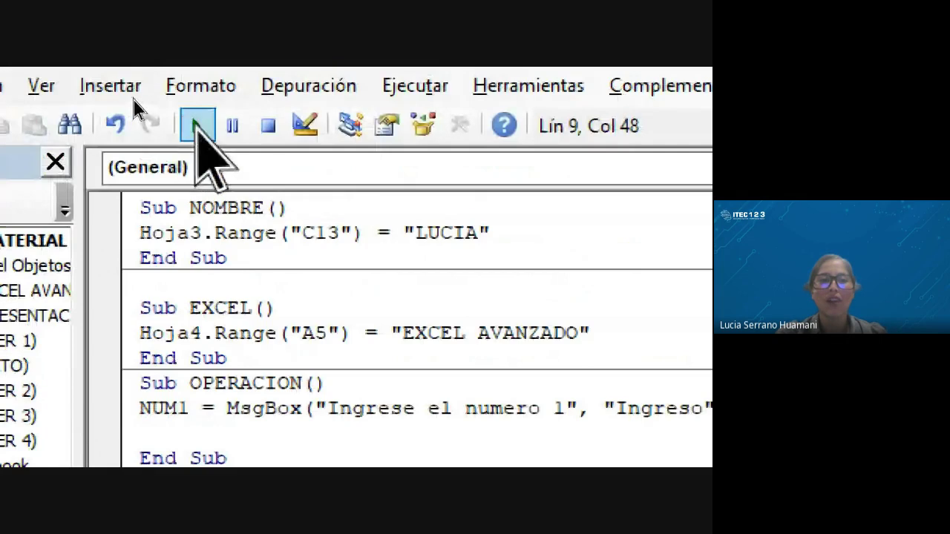
Step: Run OPERACION and choose Depurar so it breaks on the NUM1 = MsgBox line
click(196, 82)
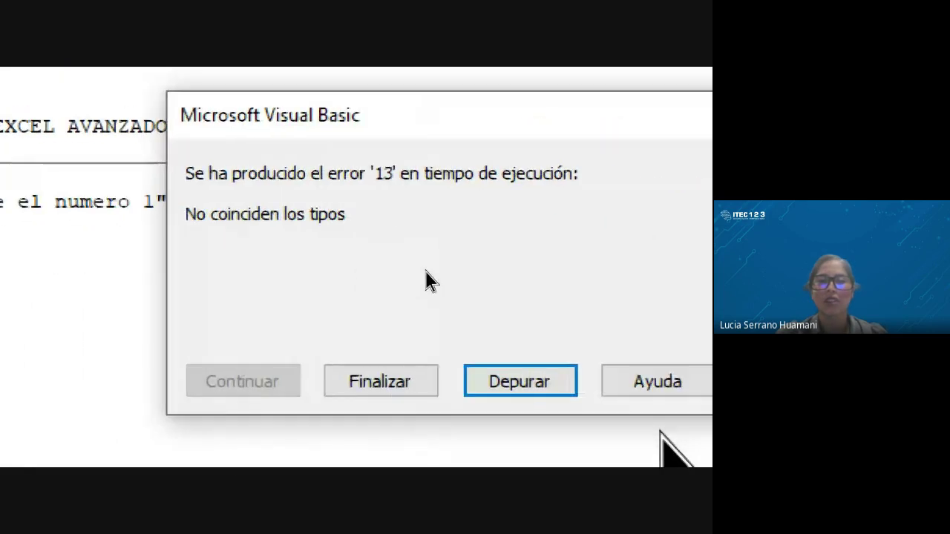
click(529, 382)
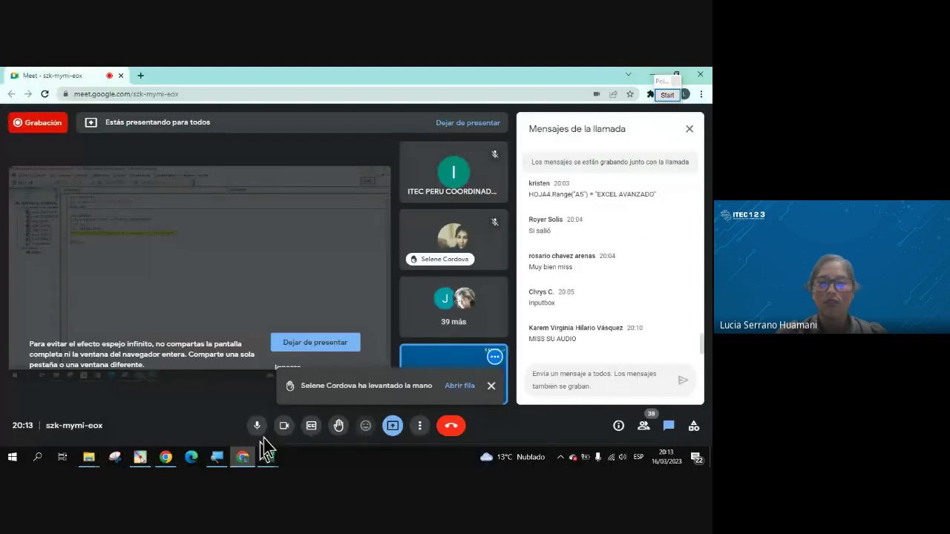
click(243, 456)
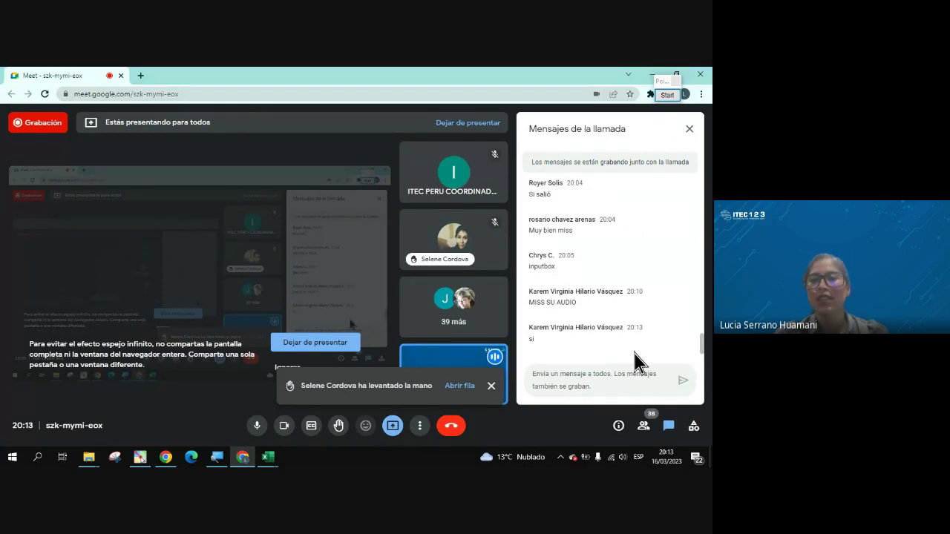
key(alt+Tab)
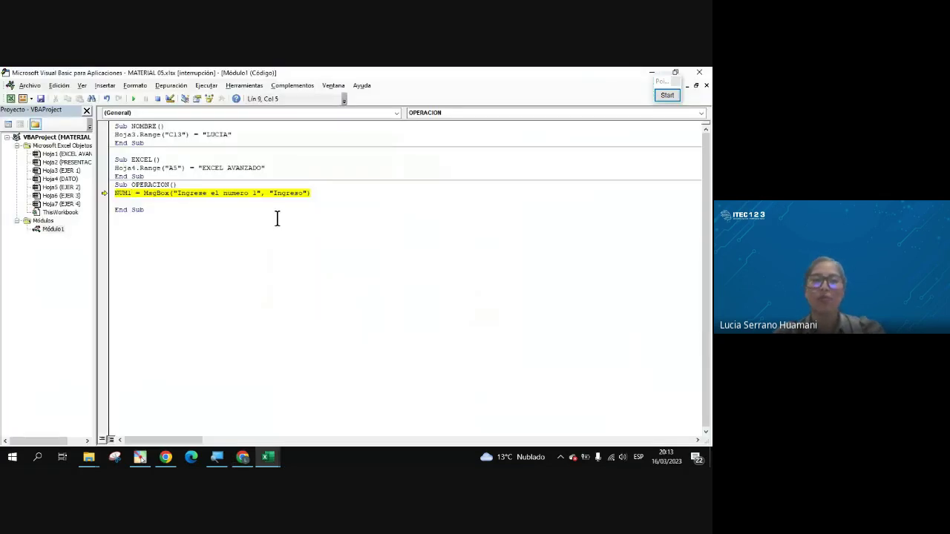
click(208, 176)
Step: Replace NUM1 with x in the MsgBox line, rerun OPERACION, and end it at the type-mismatch error
click(180, 185)
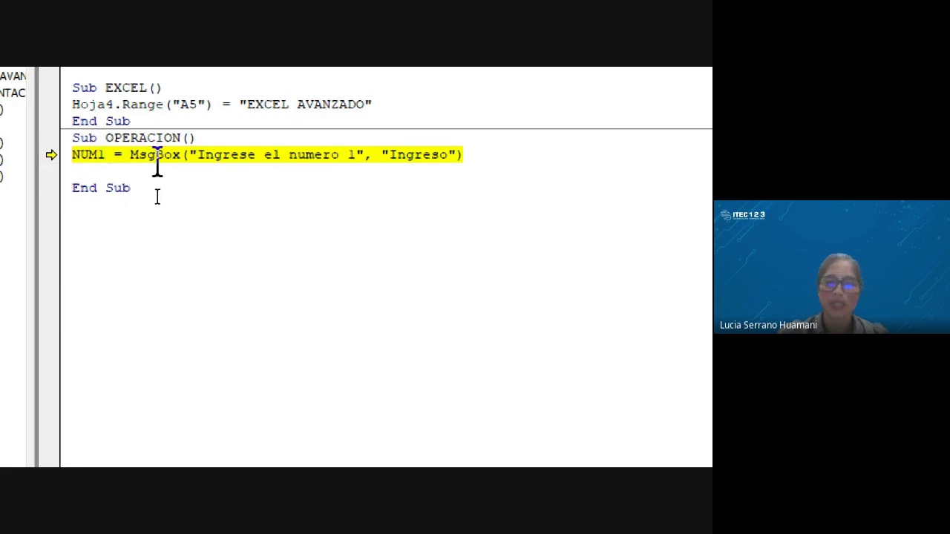
key(BackSpace)
key(BackSpace)
key(BackSpace)
key(BackSpace)
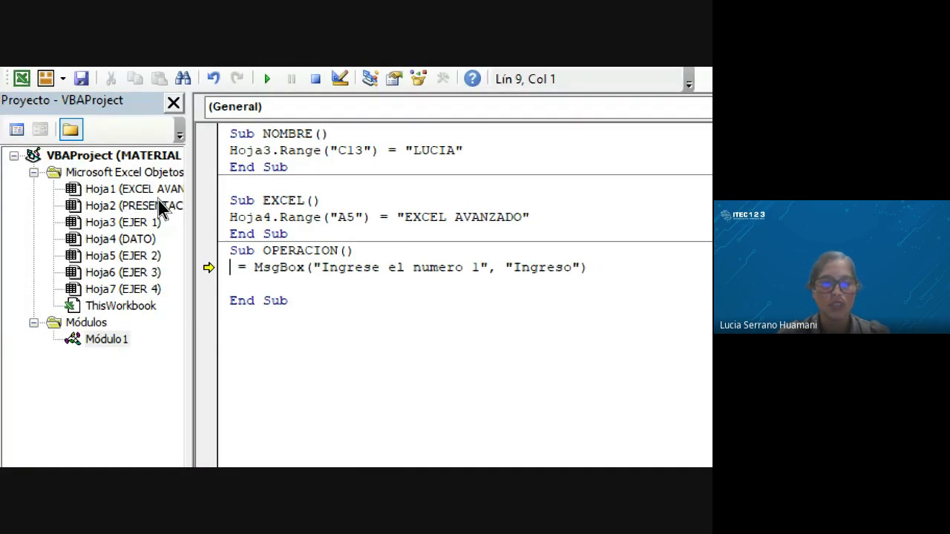
text(x)
click(621, 272)
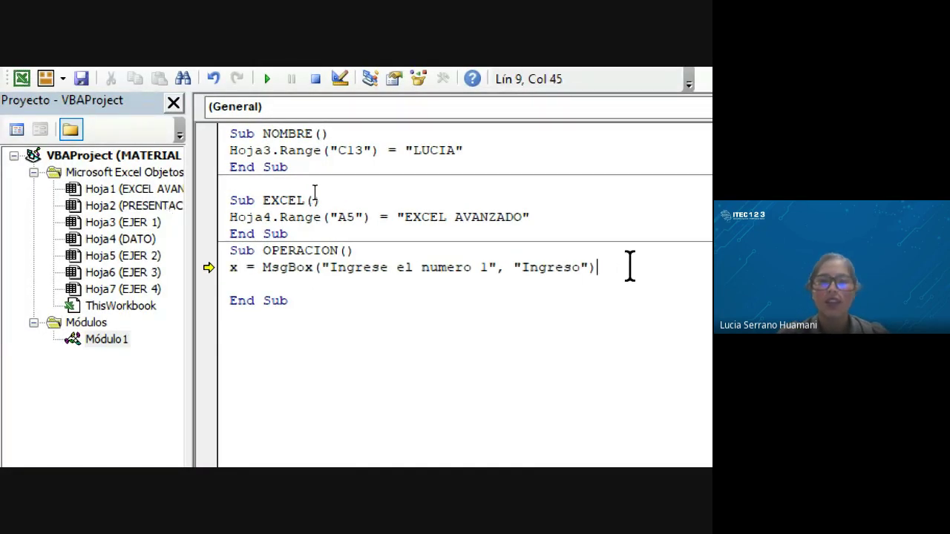
click(267, 107)
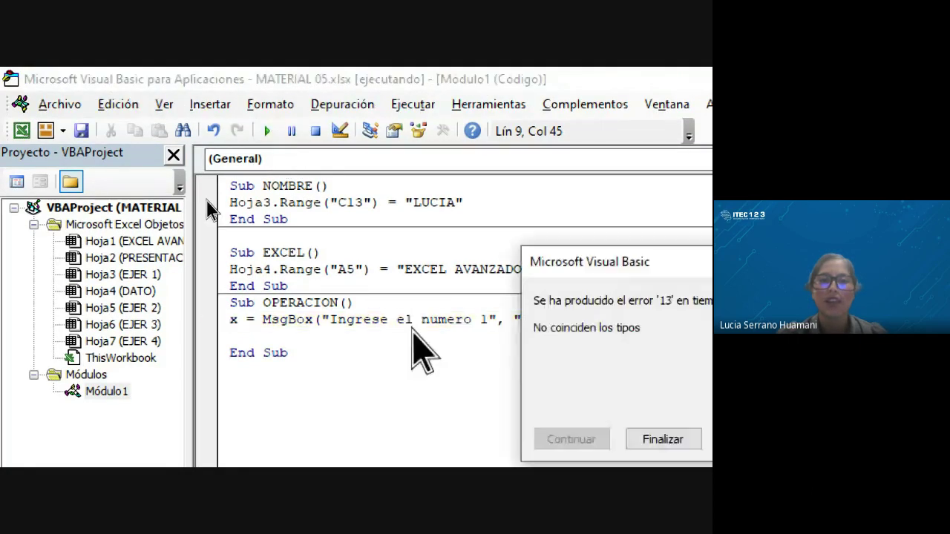
click(483, 429)
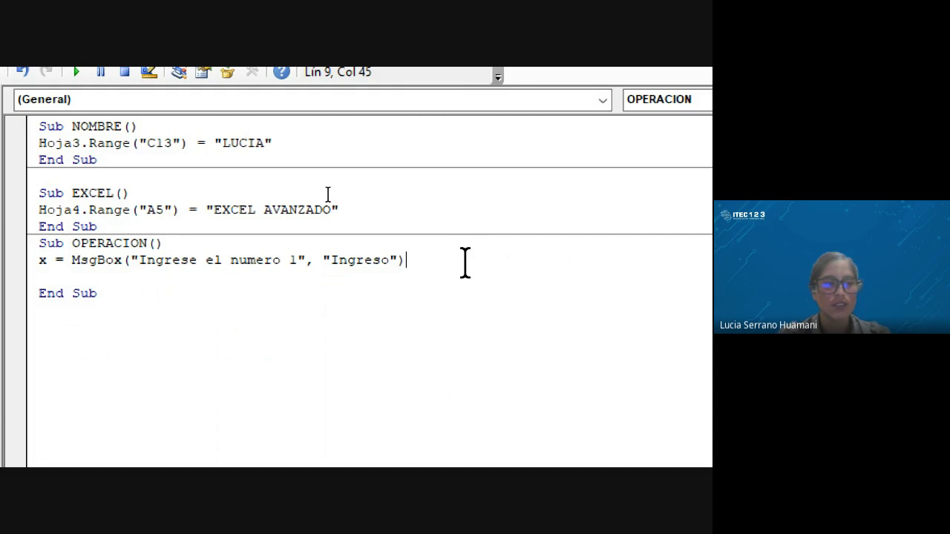
Step: Change MsgBox to InputBox so the line reads x = InputBox("Ingrese el numero 1", "Ingreso")
click(119, 276)
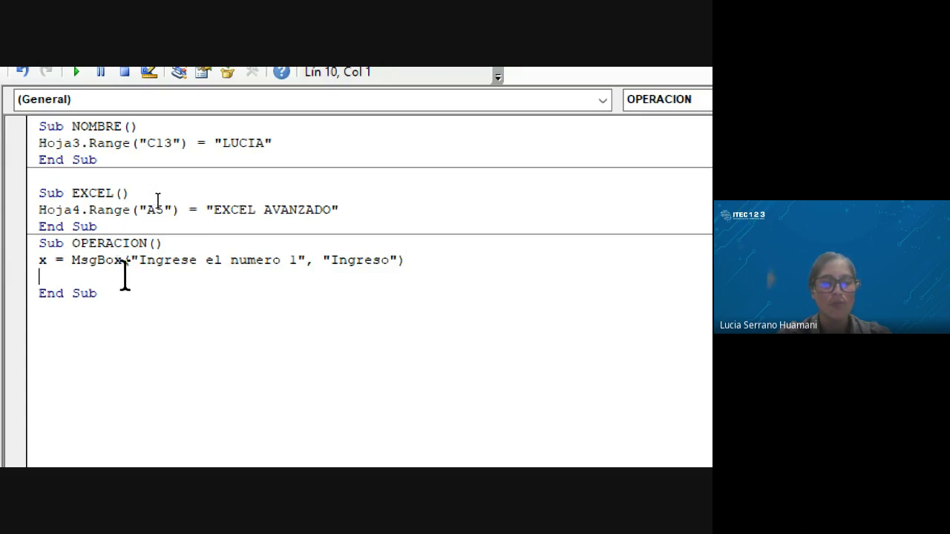
click(128, 260)
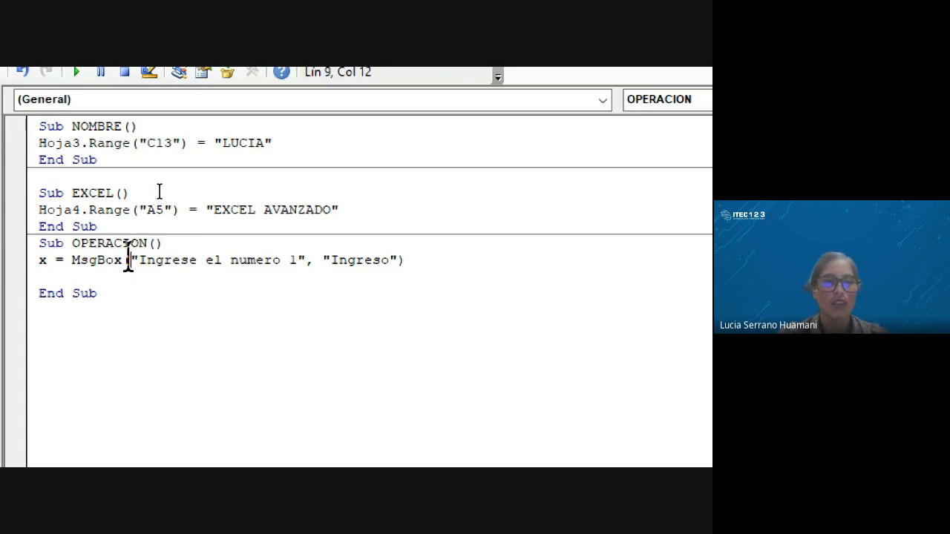
key(Left)
key(Left)
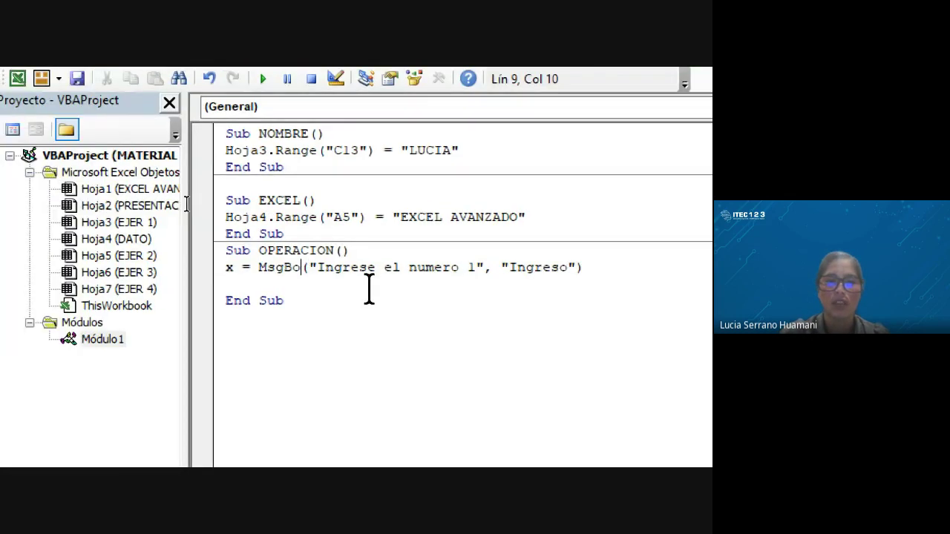
key(BackSpace)
key(BackSpace)
key(BackSpace)
key(BackSpace)
text(in)
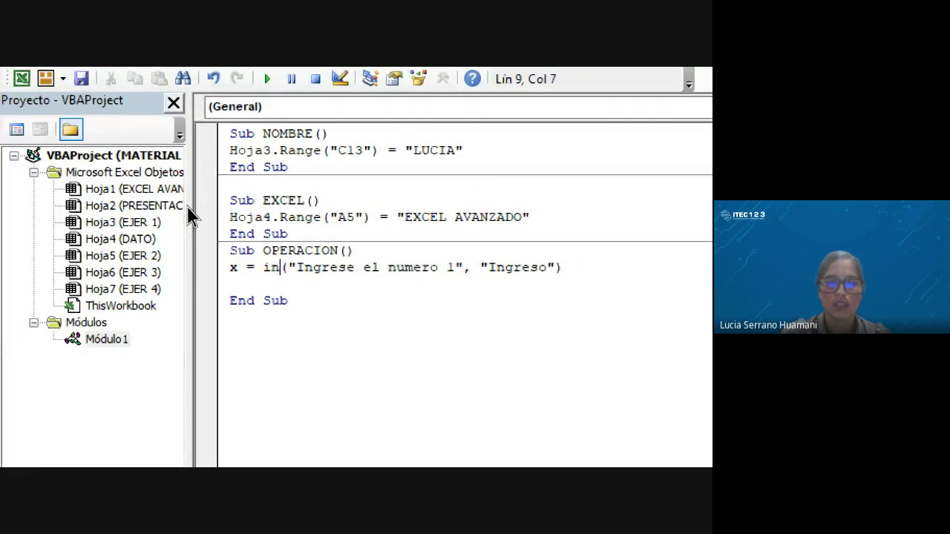
text(pu)
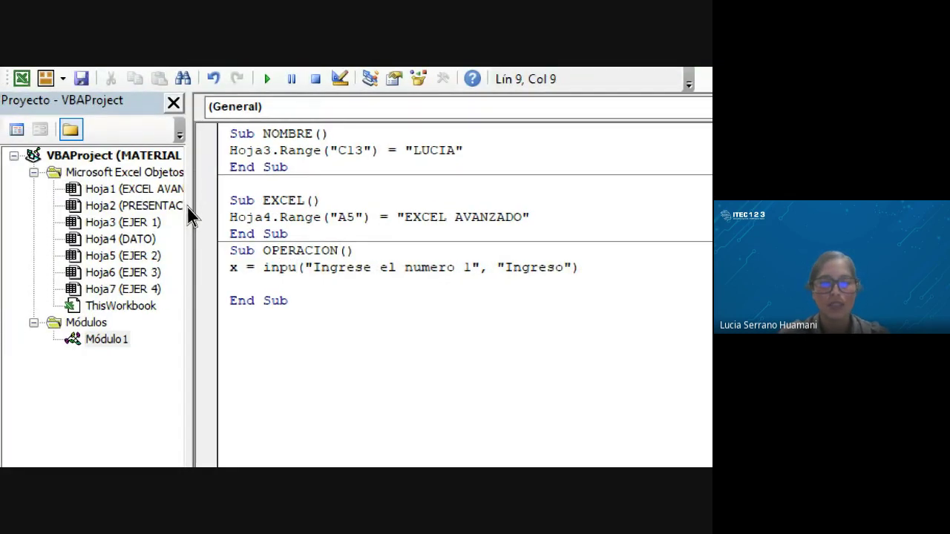
text(tbox)
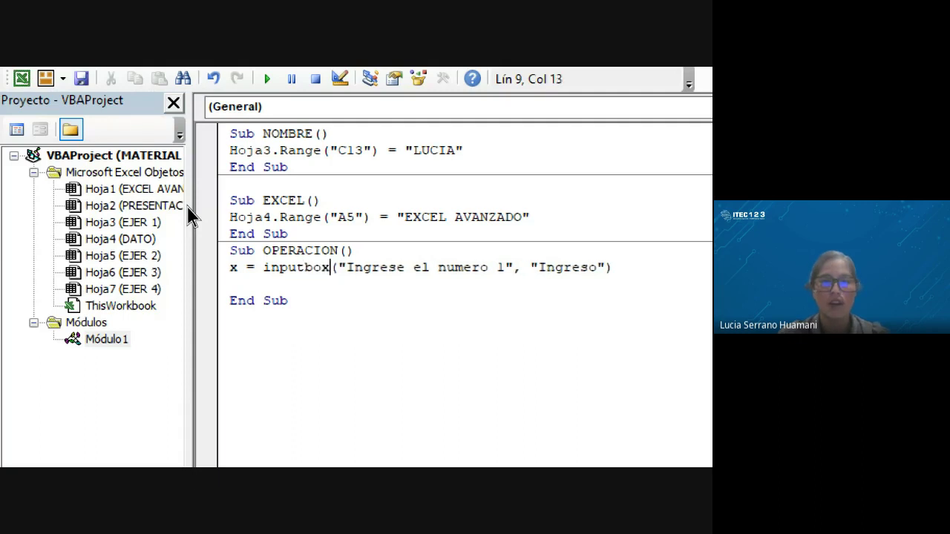
click(638, 282)
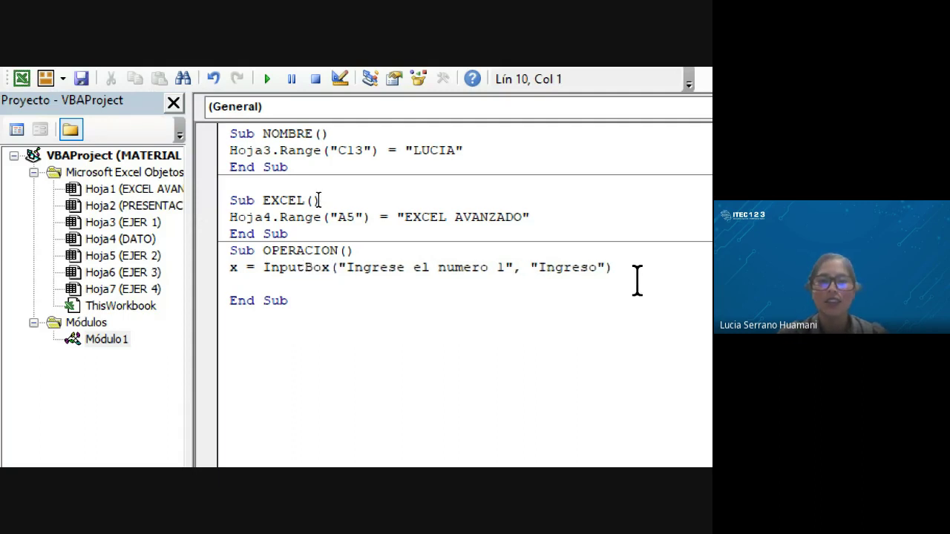
click(636, 269)
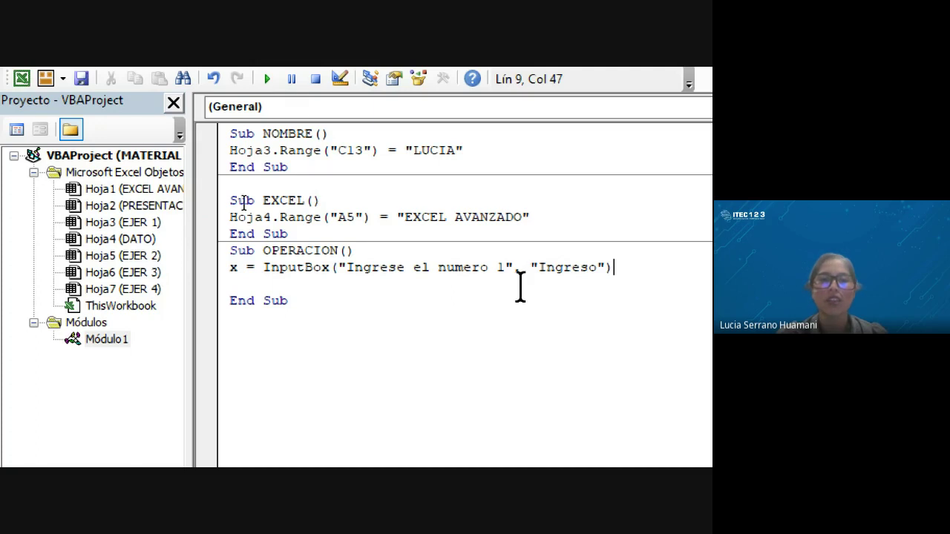
Step: Test-run OPERACION, close the number prompt, and highlight InputBox while explaining it
click(271, 118)
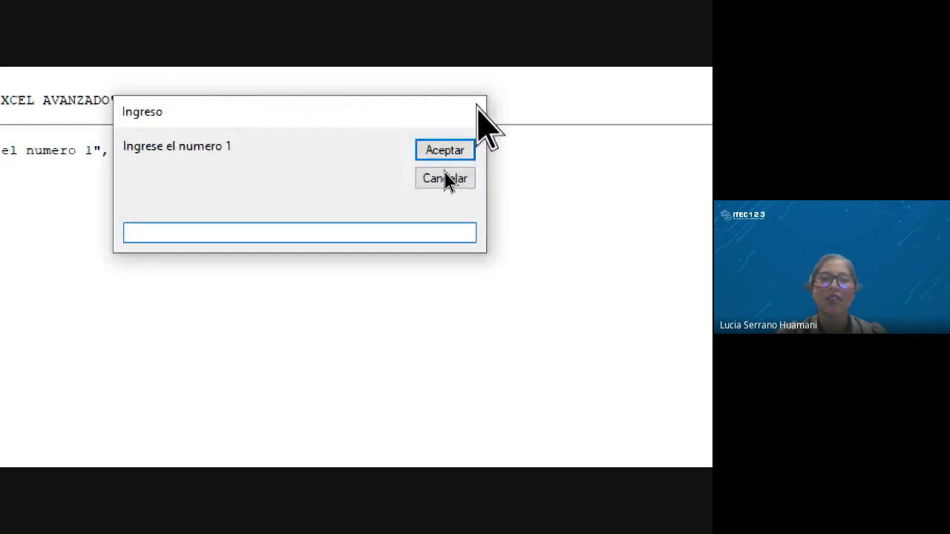
click(445, 178)
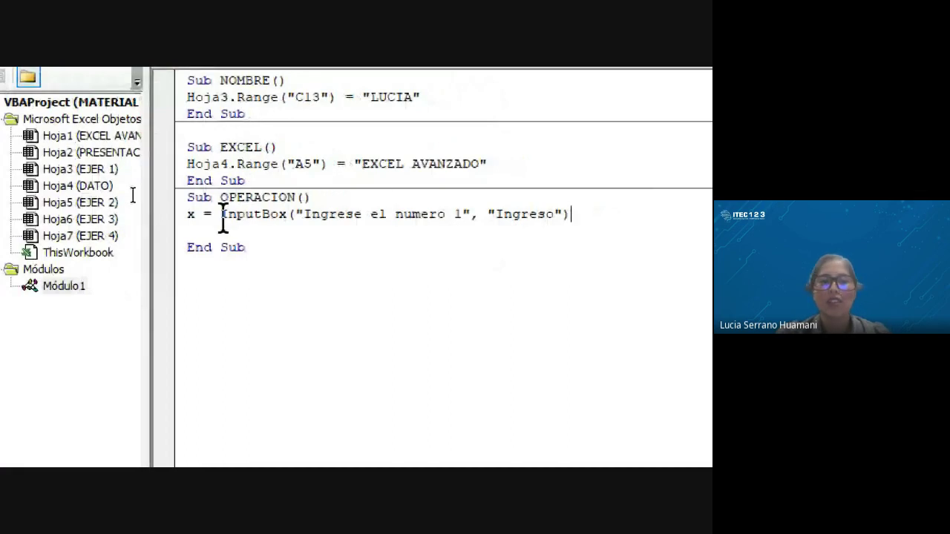
drag(222, 214, 286, 216)
click(324, 256)
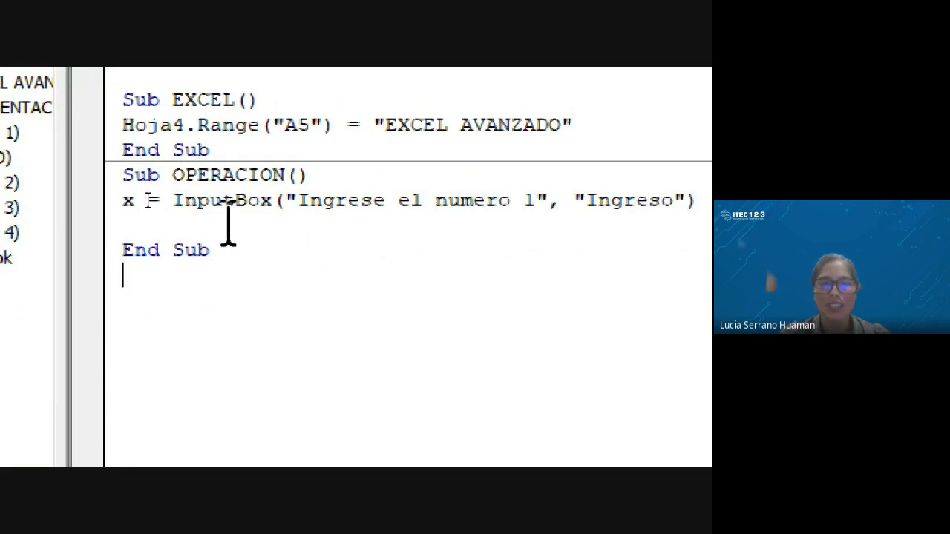
drag(172, 202, 245, 177)
drag(173, 201, 554, 216)
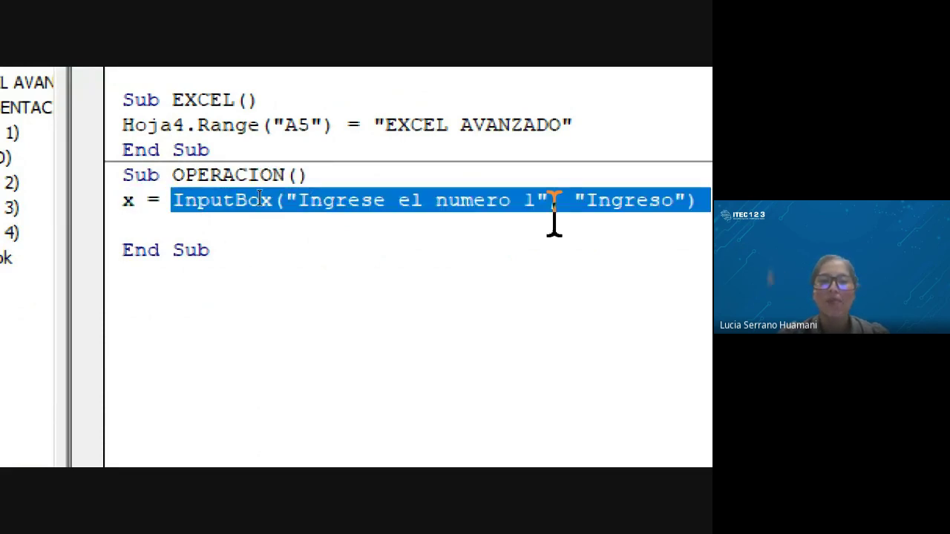
click(643, 216)
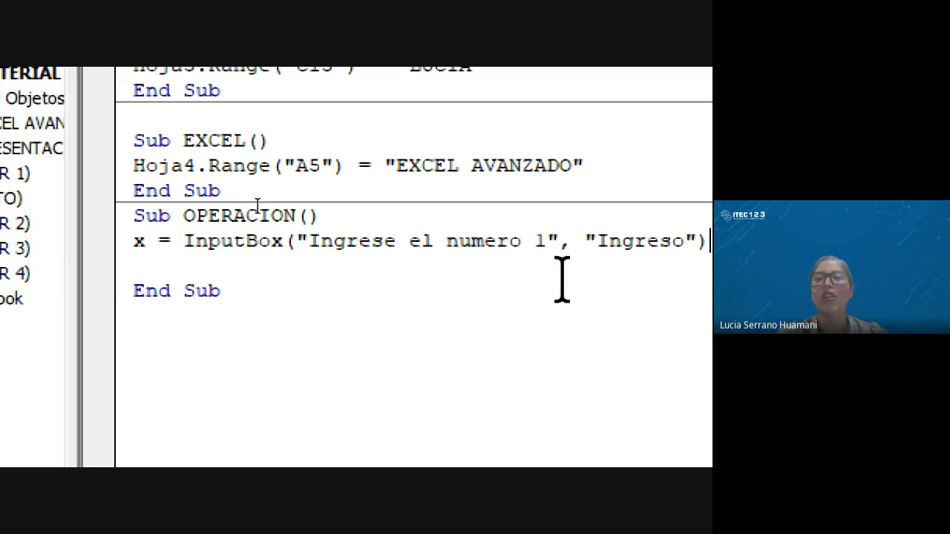
drag(590, 241, 636, 241)
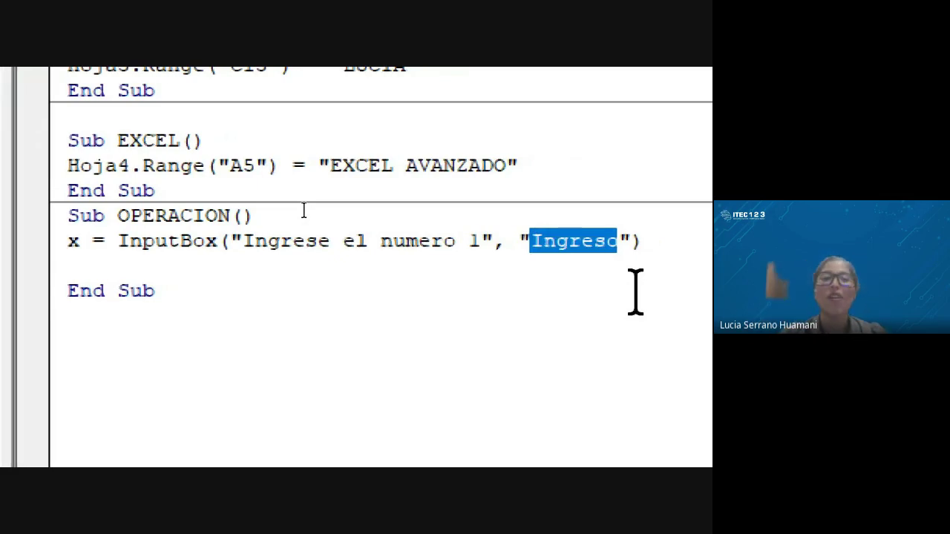
click(637, 245)
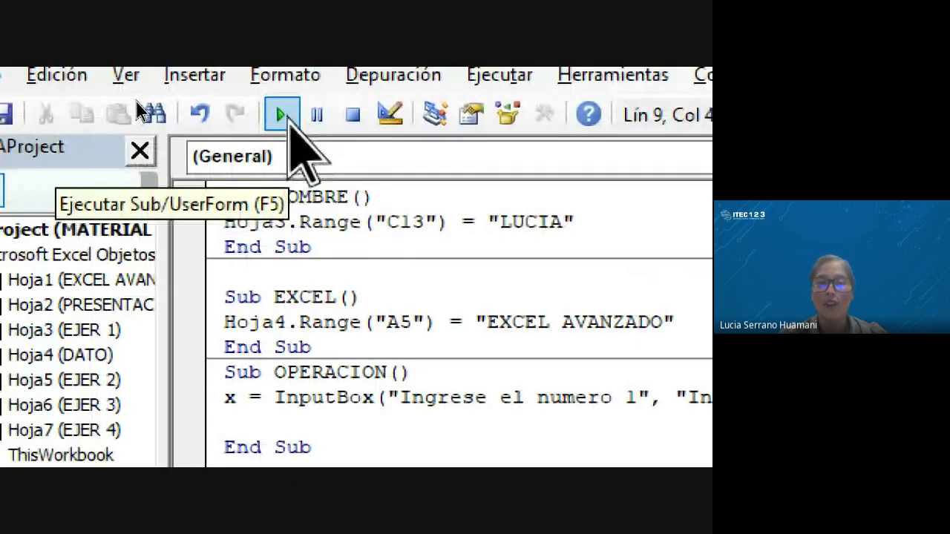
click(286, 118)
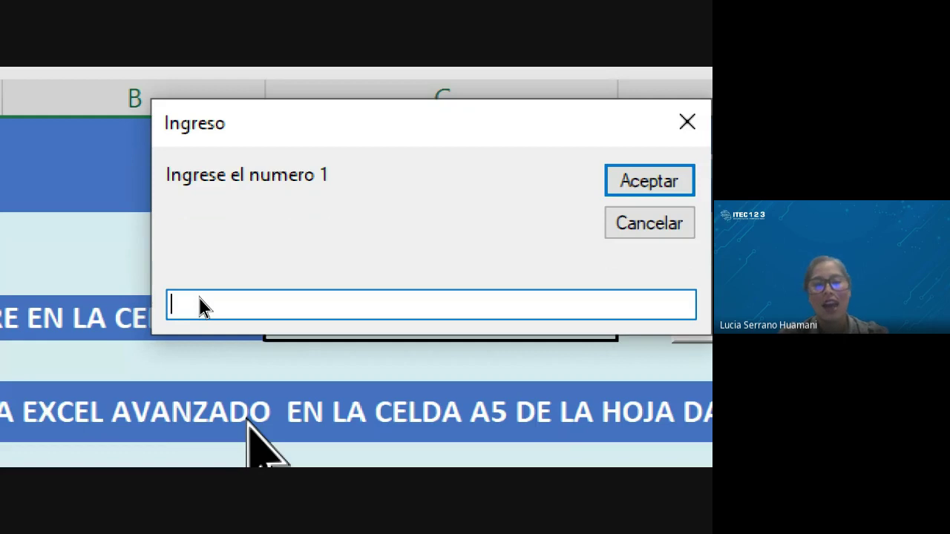
text(1)
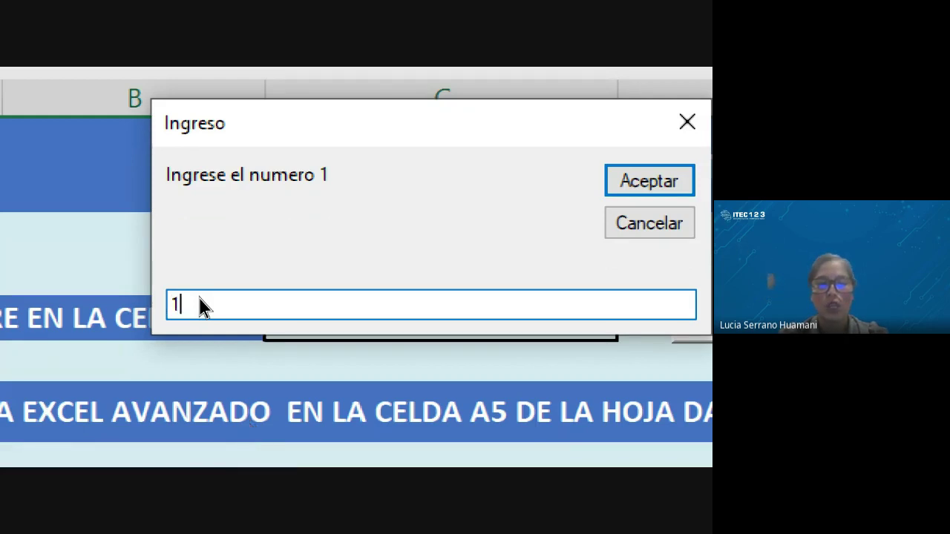
text(2)
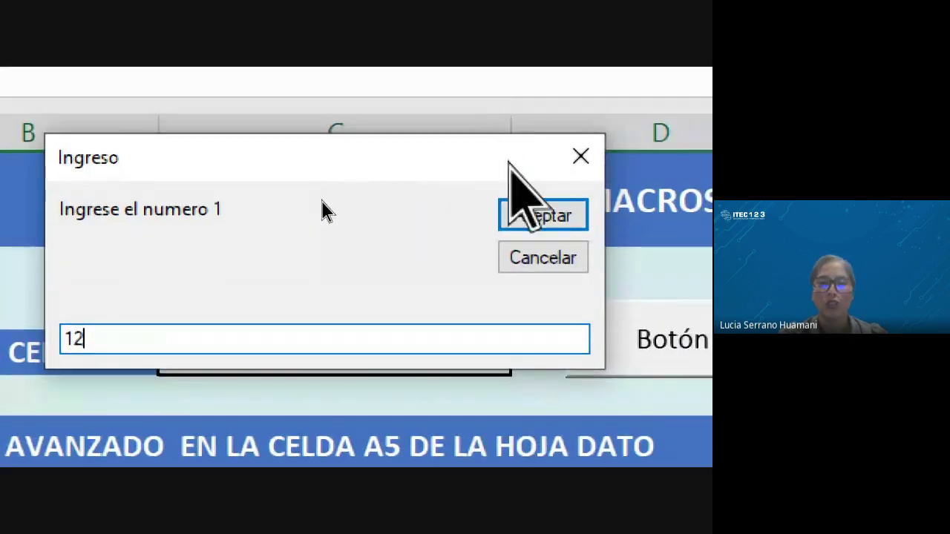
click(527, 180)
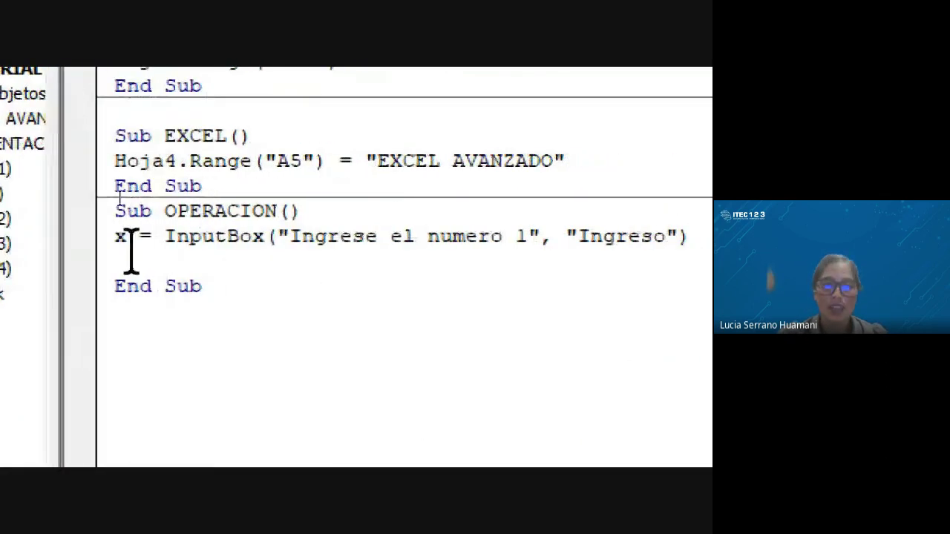
Step: Start the second line y = InputBox("Ingresa el numero 2" below the x line
drag(113, 238, 126, 236)
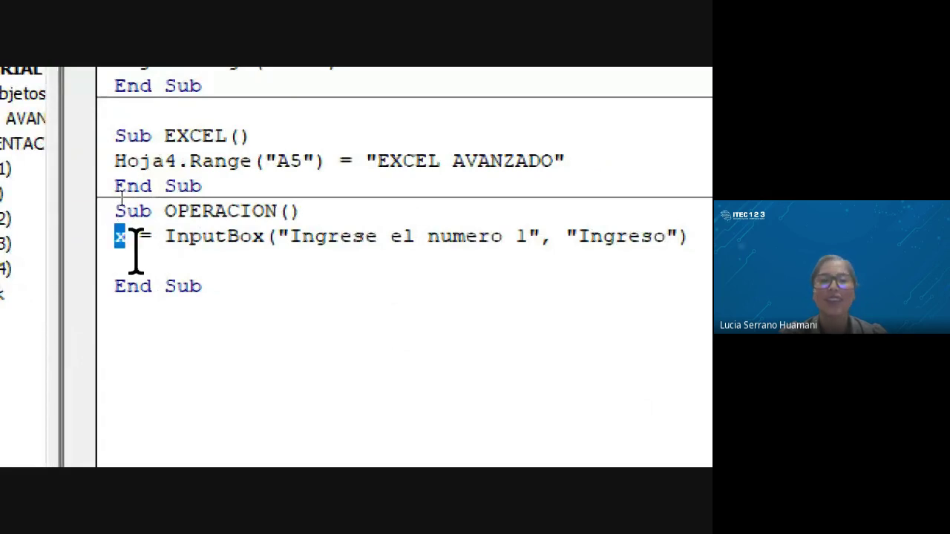
click(213, 276)
double_click(117, 237)
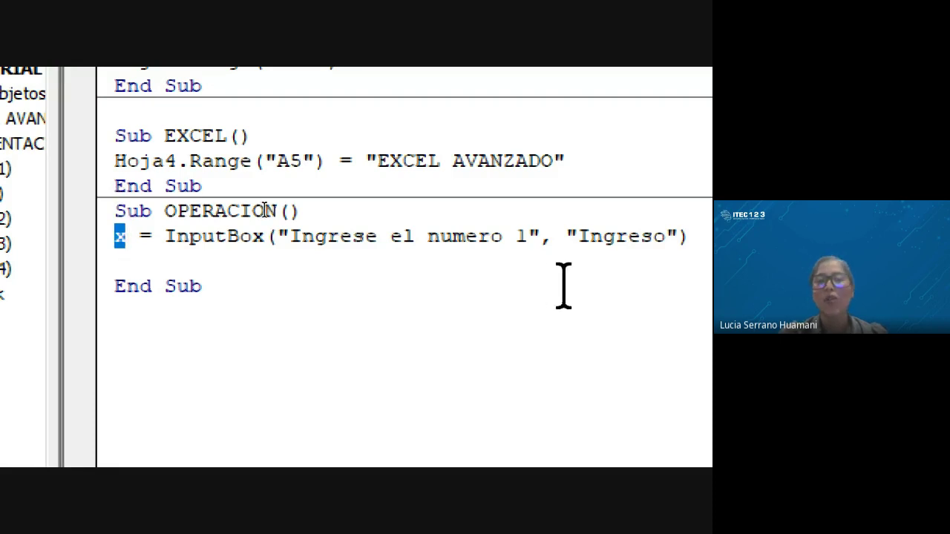
click(127, 244)
key(Down)
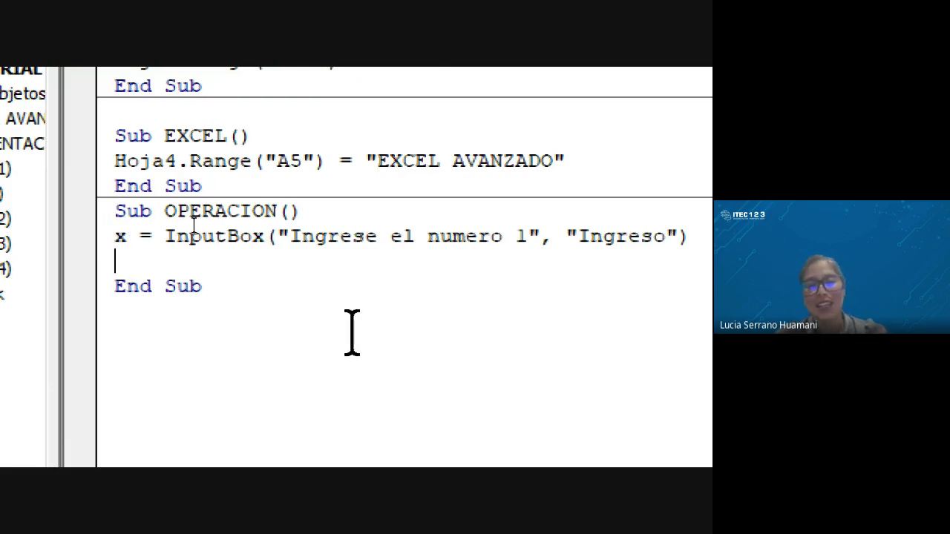
text(y)
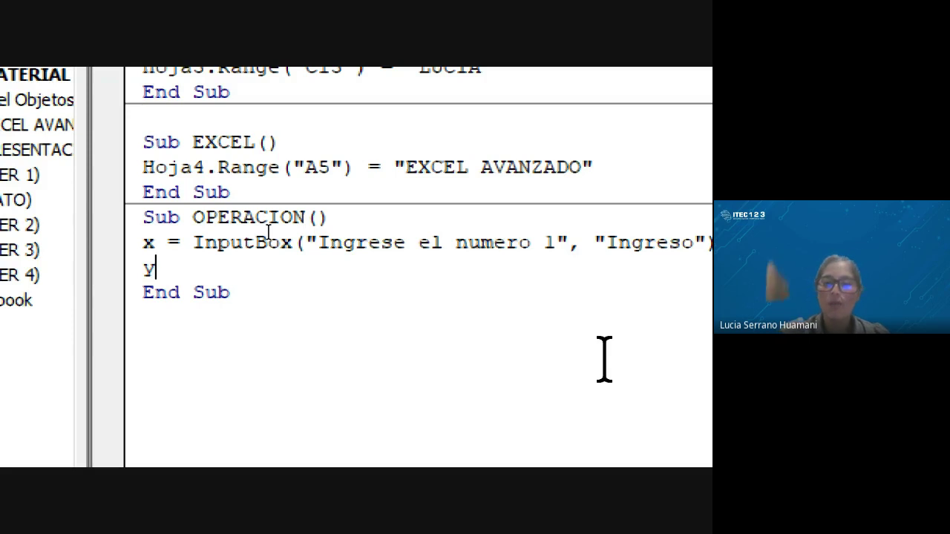
text(=)
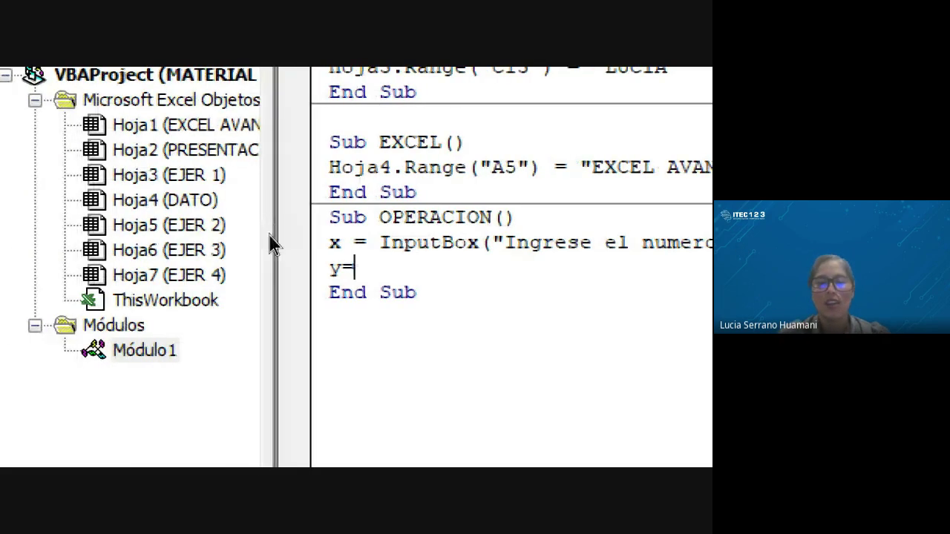
text(input)
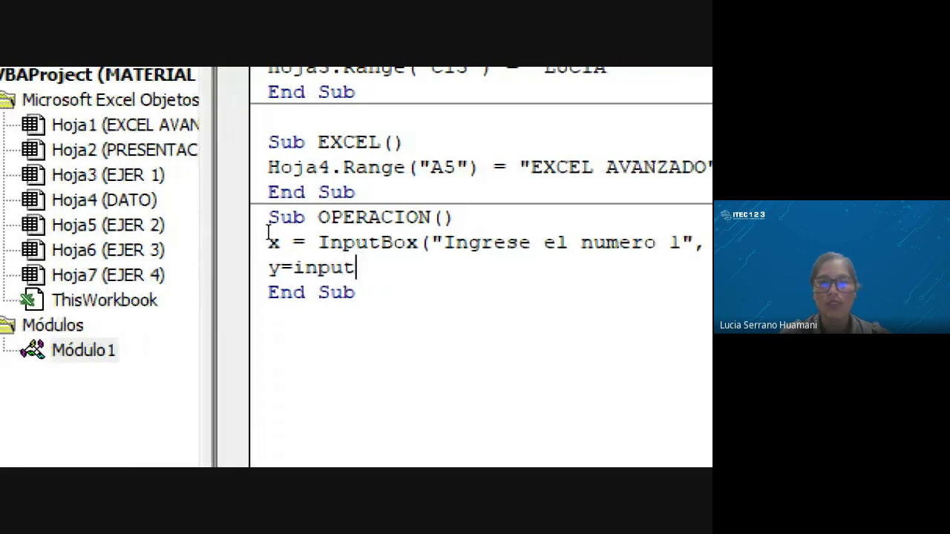
text(box)
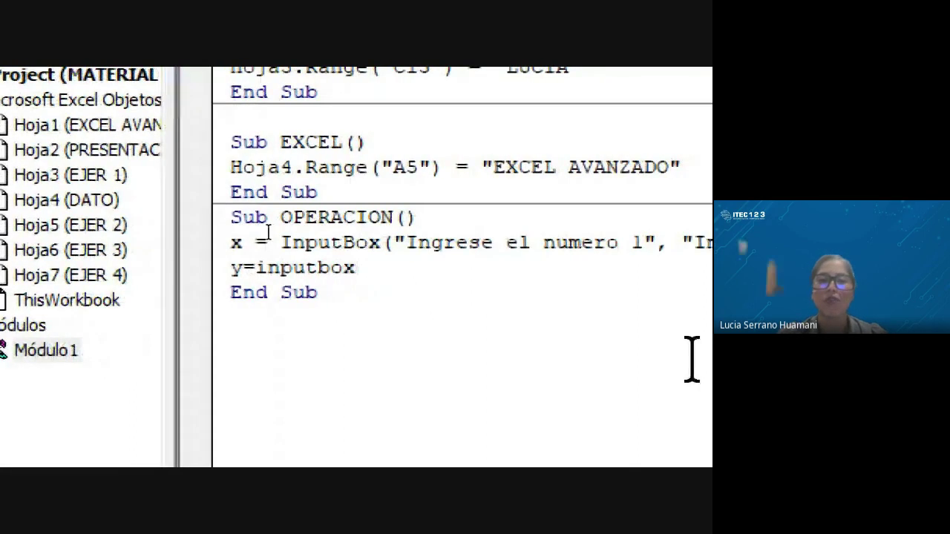
text(()
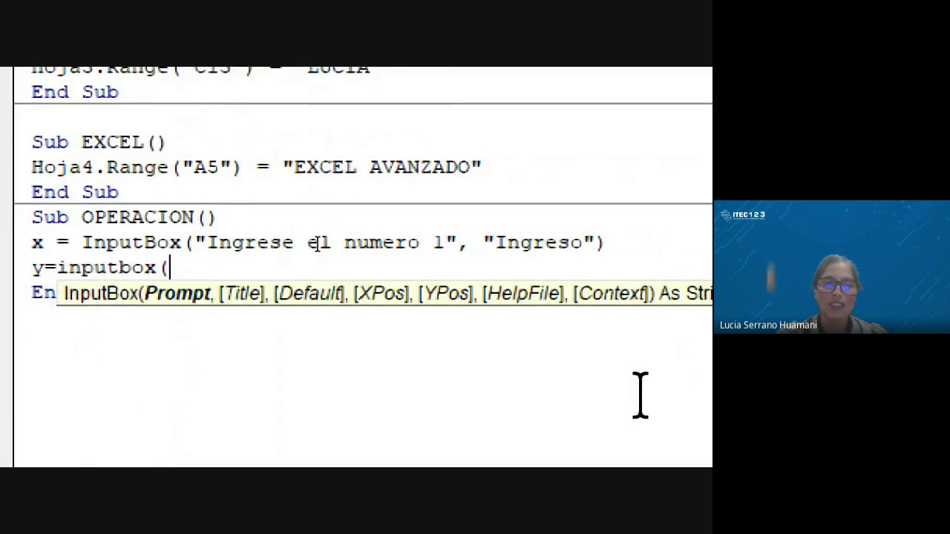
text(")
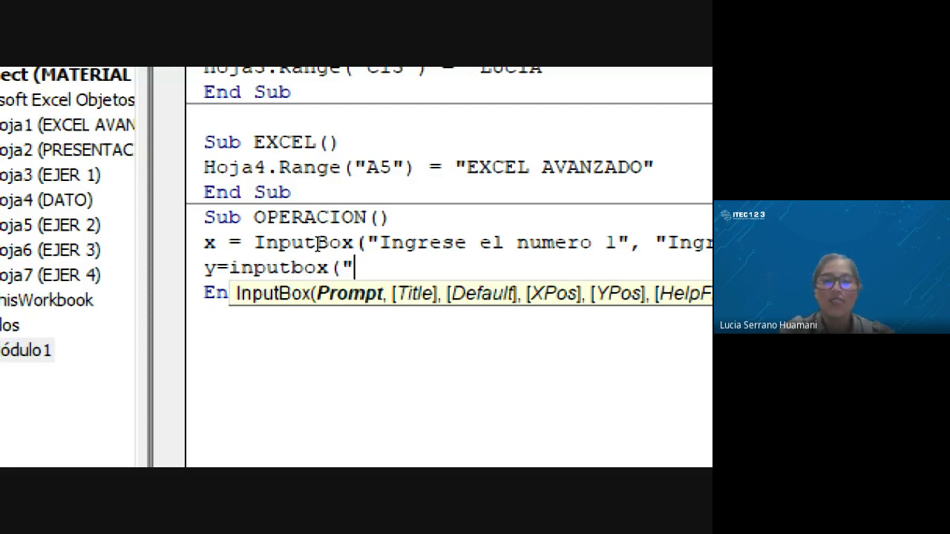
text(Ing)
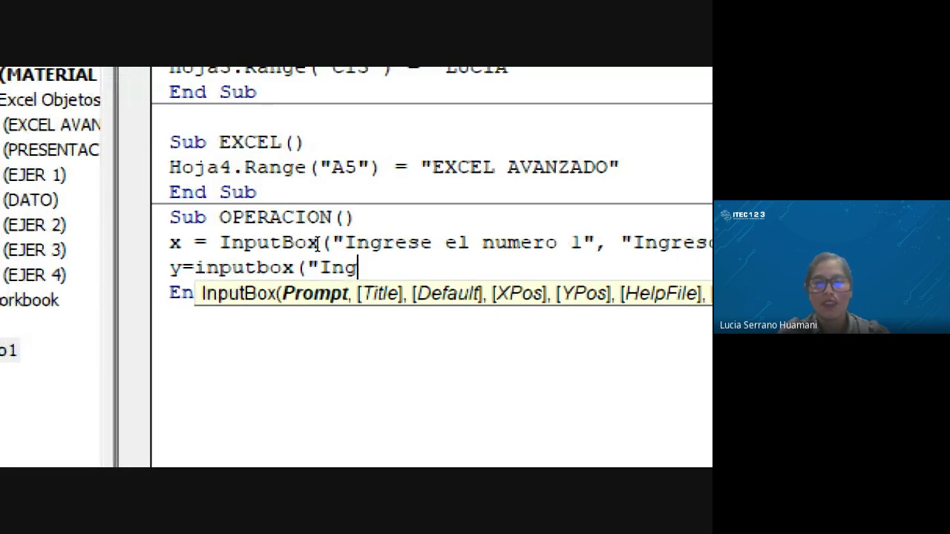
text(rese el)
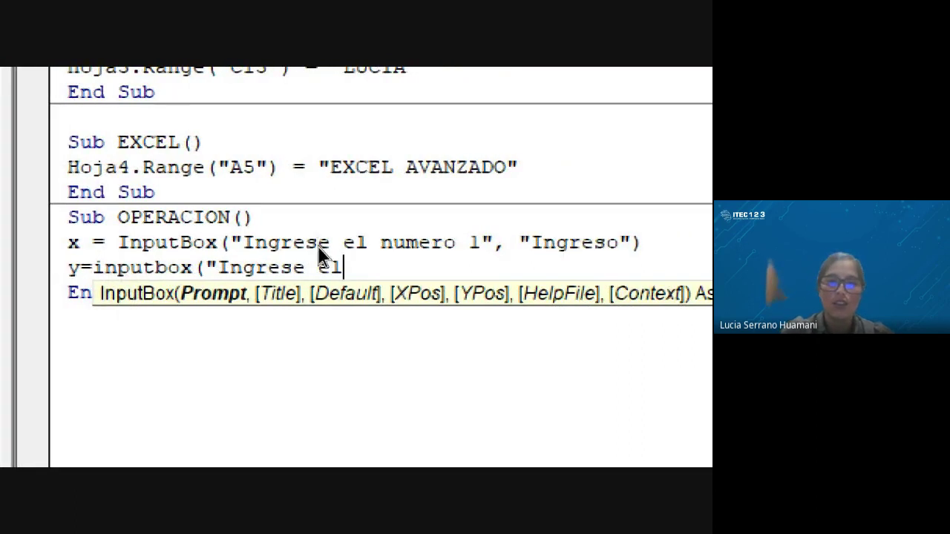
key(BackSpace)
key(BackSpace)
key(BackSpace)
key(BackSpace)
text(a e)
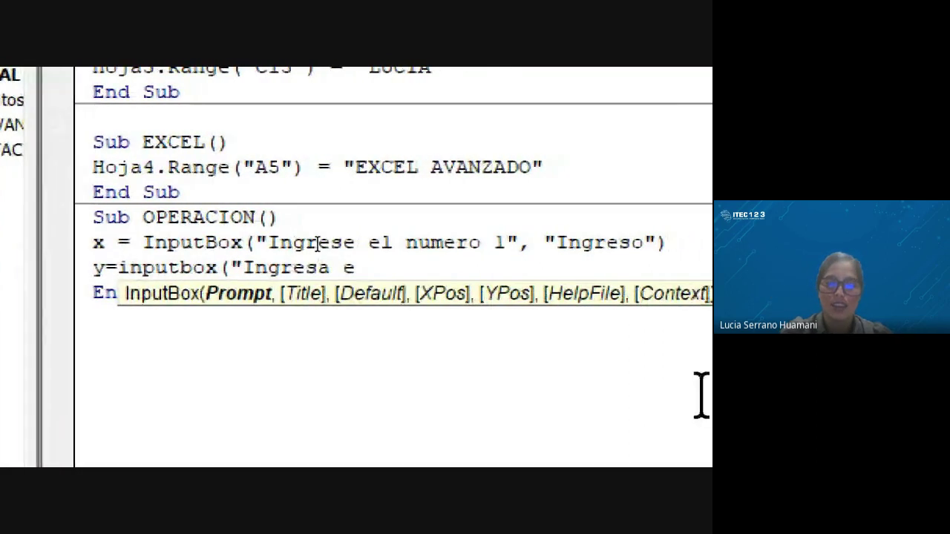
text(l numero )
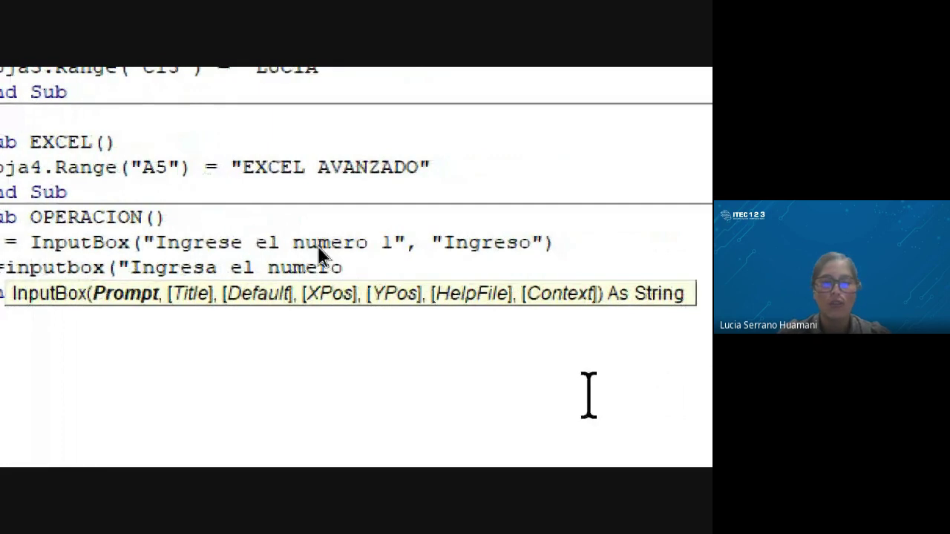
text(2)
Step: Dismiss the compile error and finish the line with the "Ingreso" title argument
key(Return)
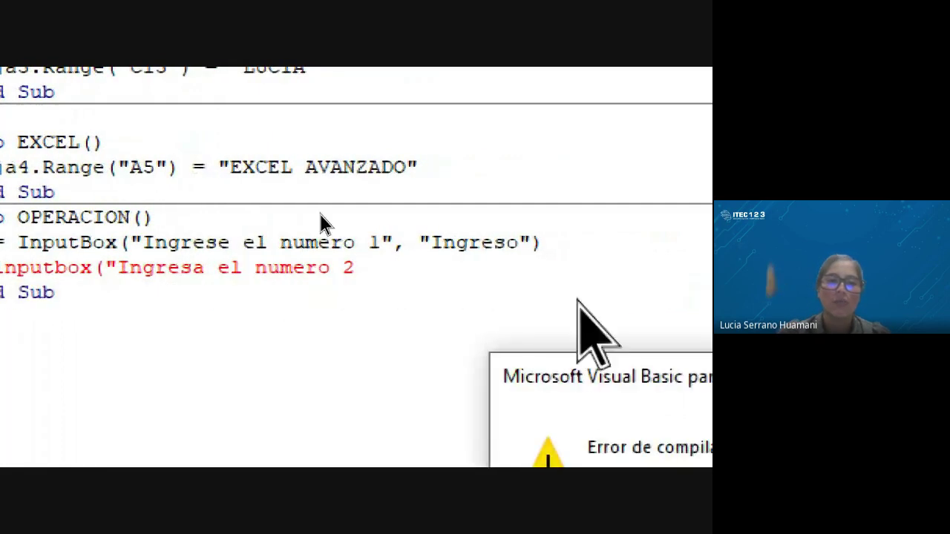
click(392, 336)
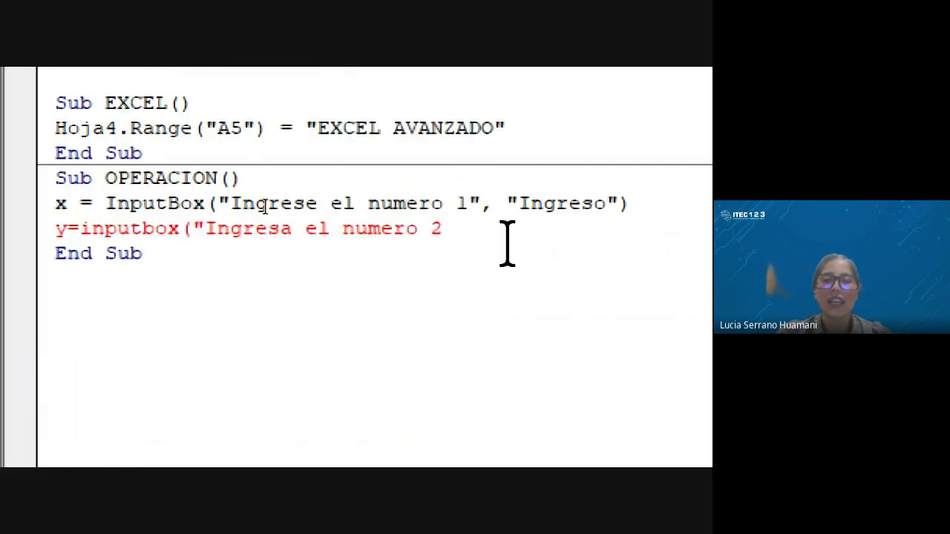
text(")
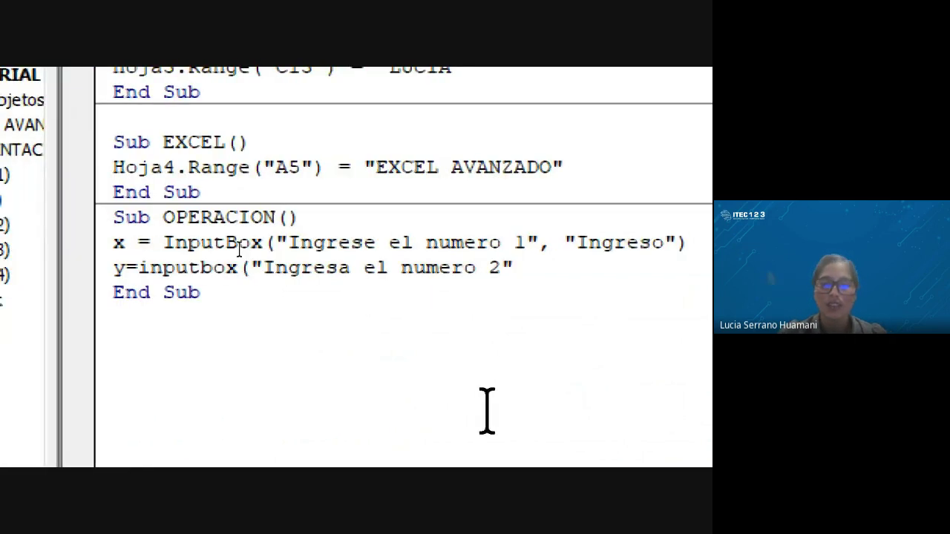
text(,)
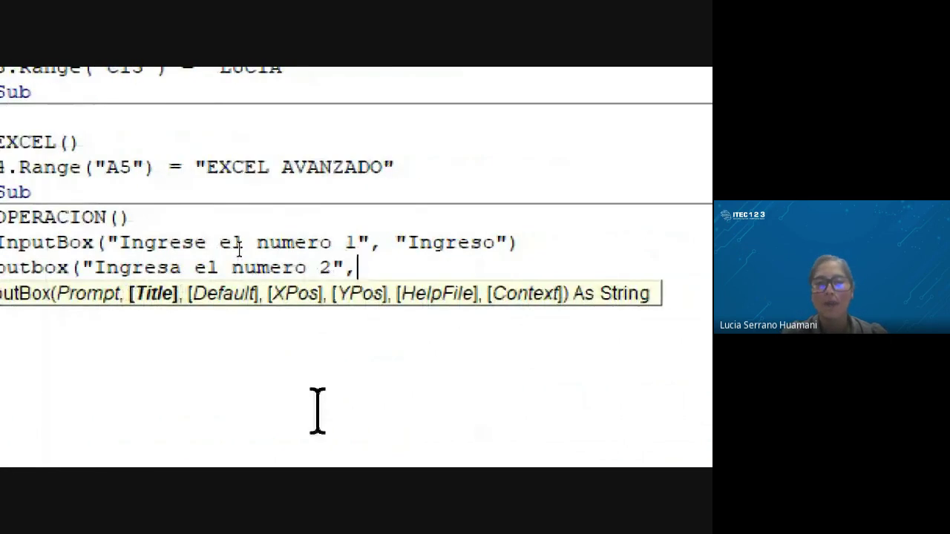
text(")
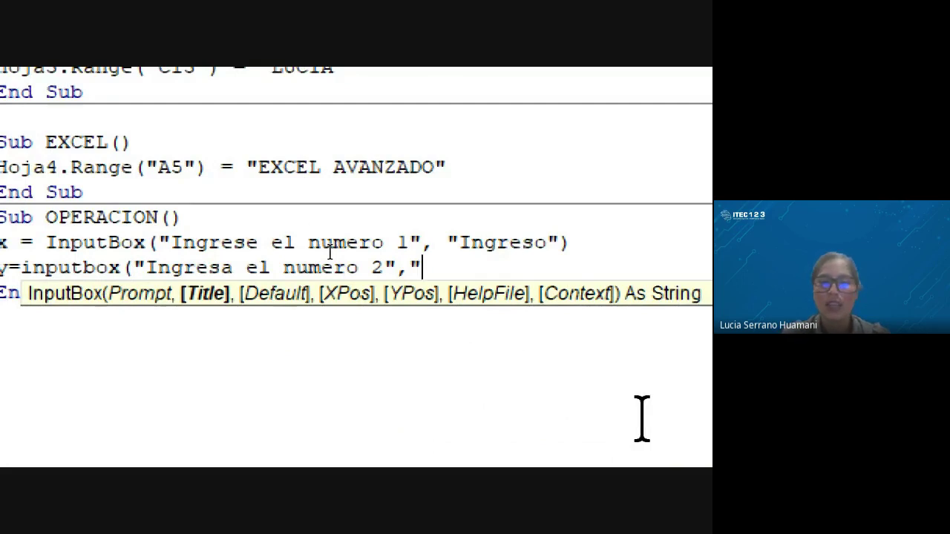
text(i)
key(BackSpace)
text(In)
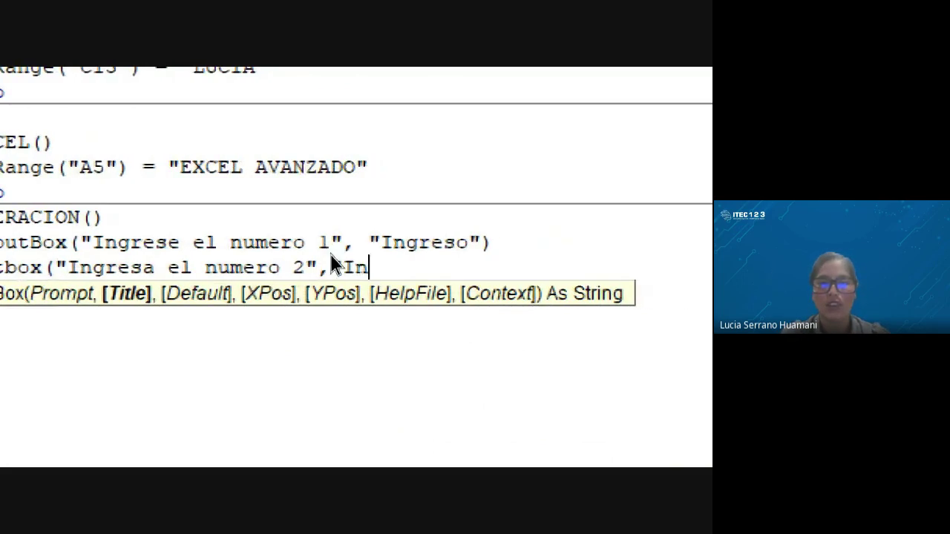
text(greso")
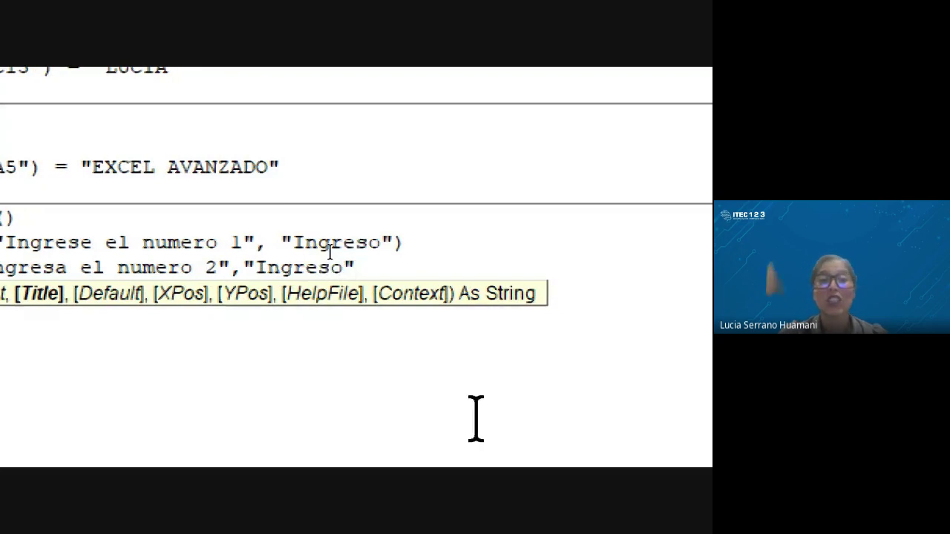
text())
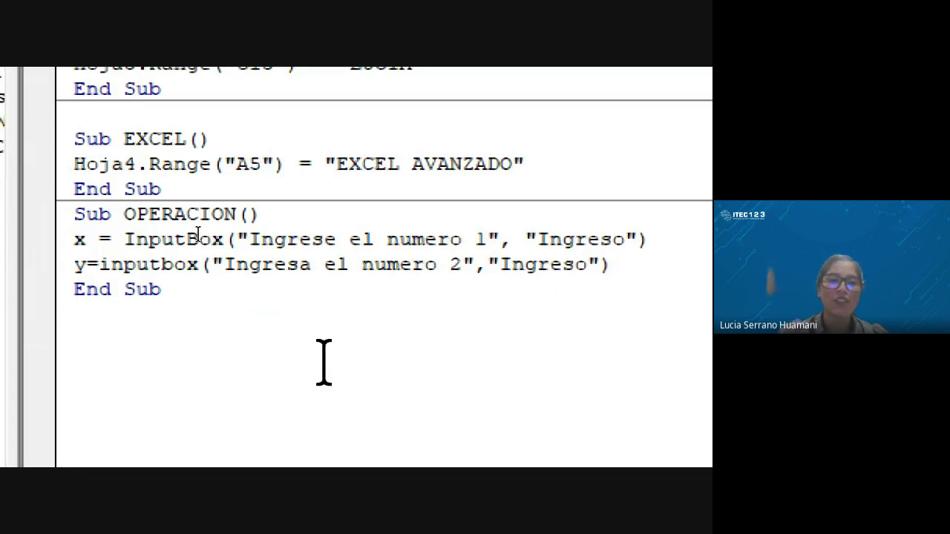
key(Return)
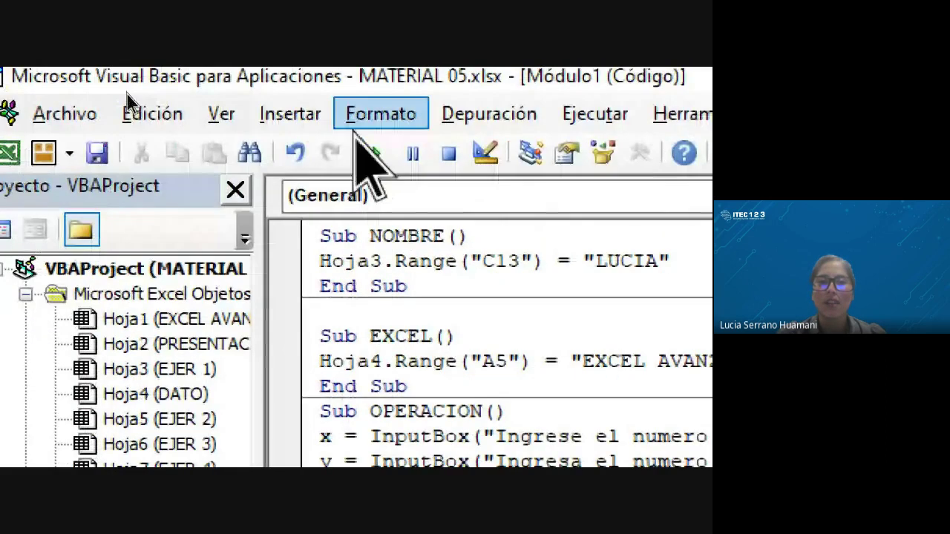
Step: Run OPERACION and enter 56 as the first number
click(378, 154)
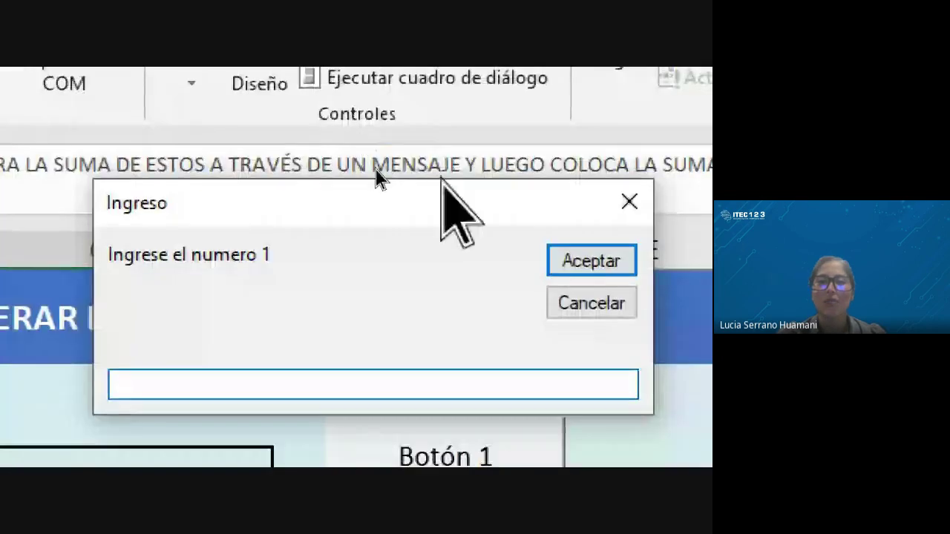
drag(371, 187, 290, 191)
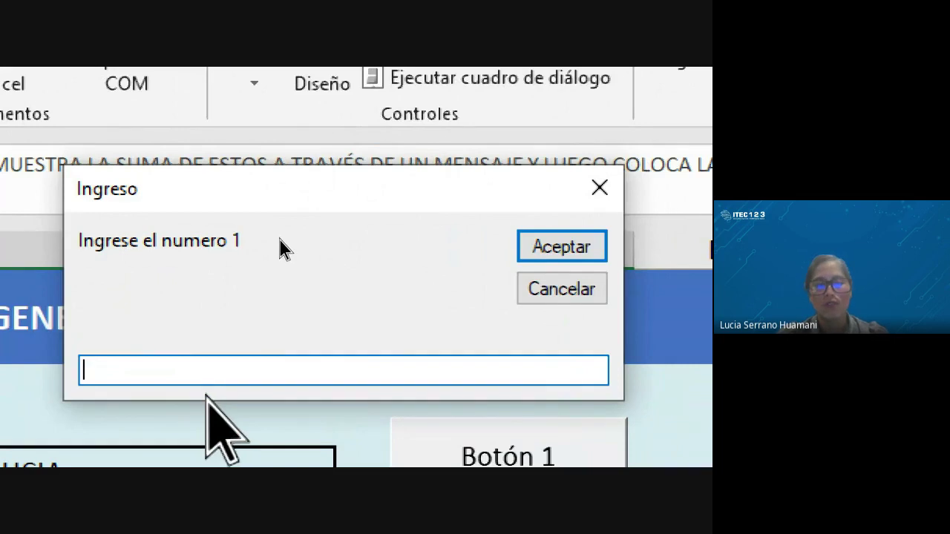
text(56)
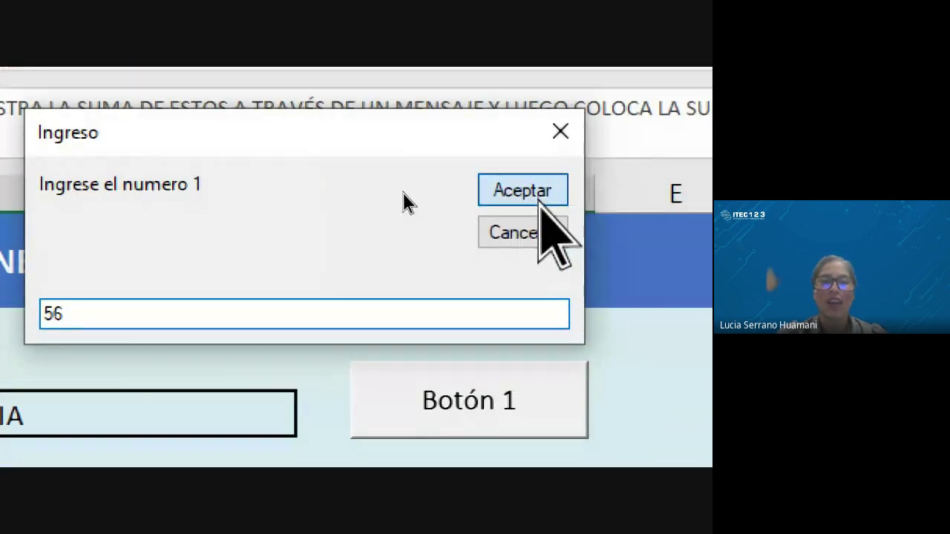
click(540, 158)
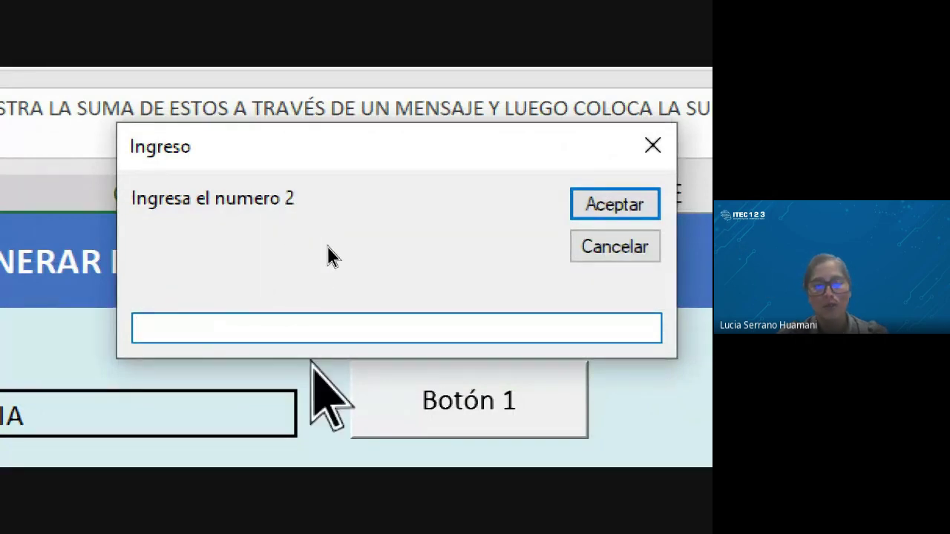
Step: Enter 24 as the second number and accept it
text(24)
click(484, 144)
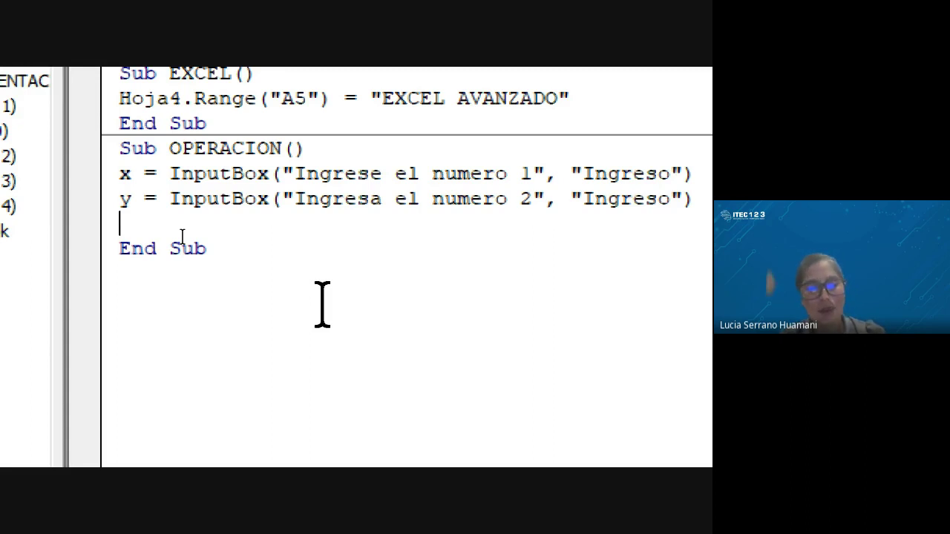
Step: Write s = Val(x) + Val(y), replacing the initial plain x+y attempt
text(s)
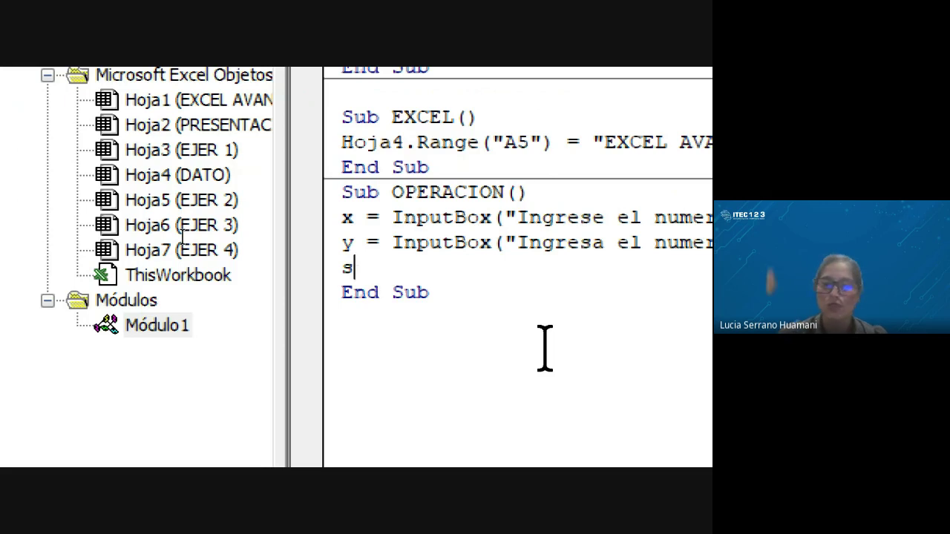
text(=)
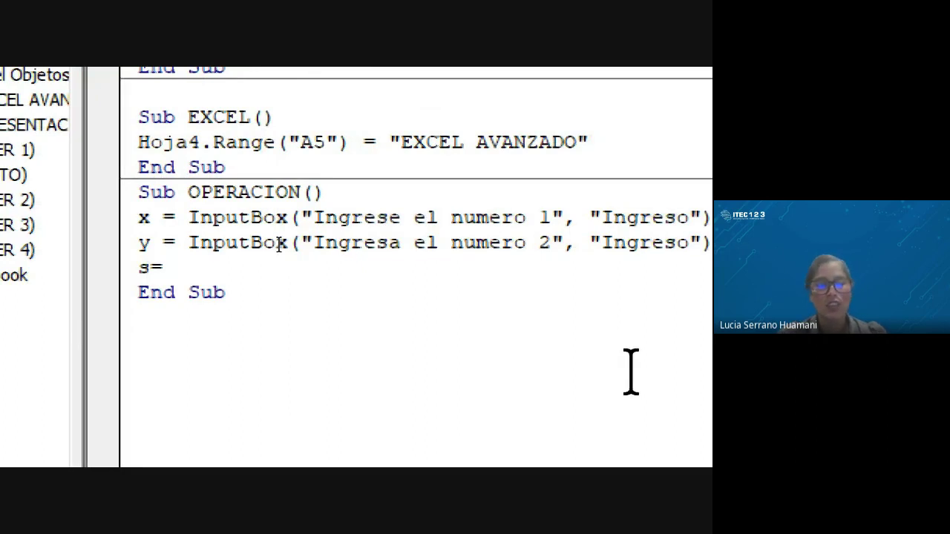
text(x)
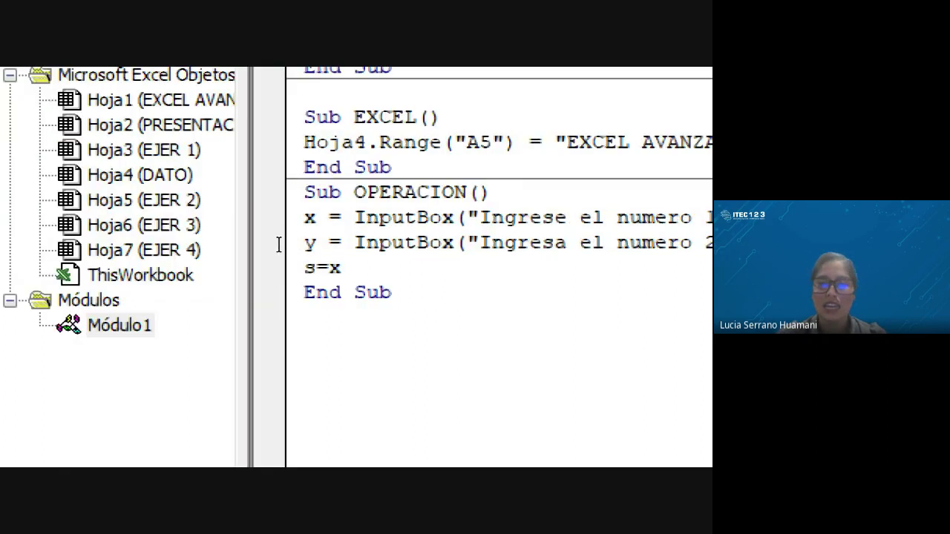
text(+y)
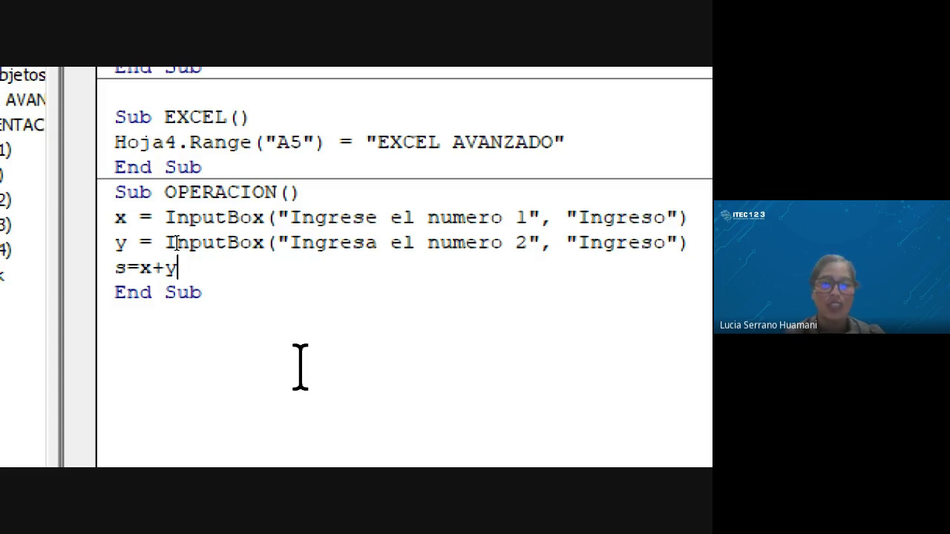
key(BackSpace)
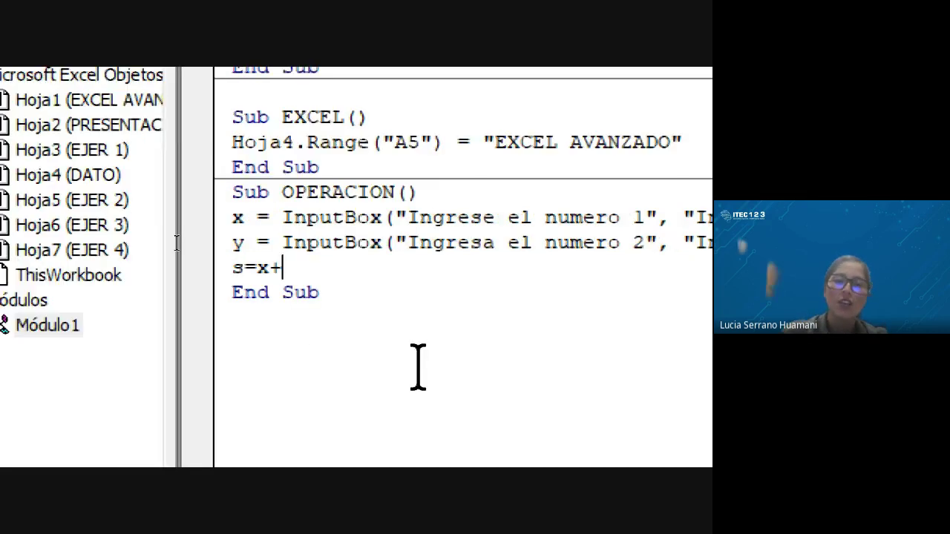
key(BackSpace)
key(BackSpace)
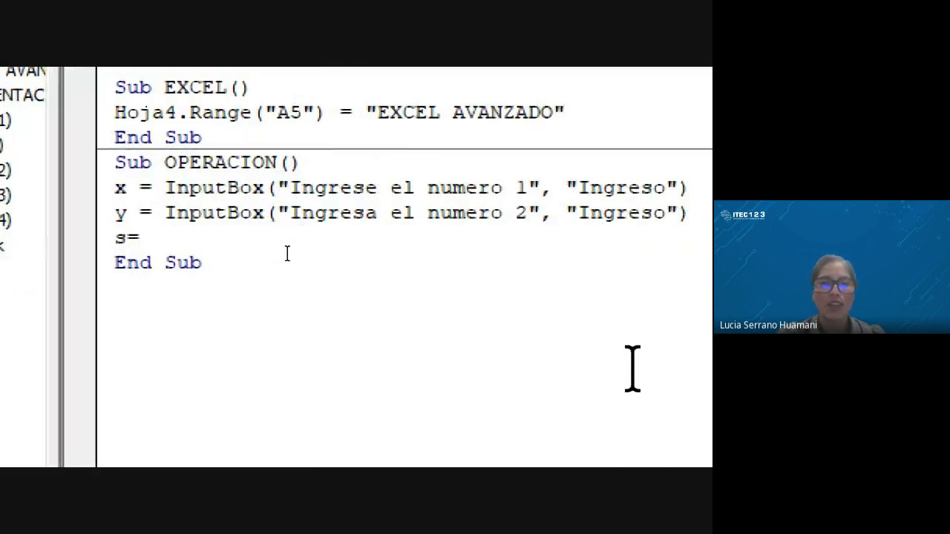
text(v)
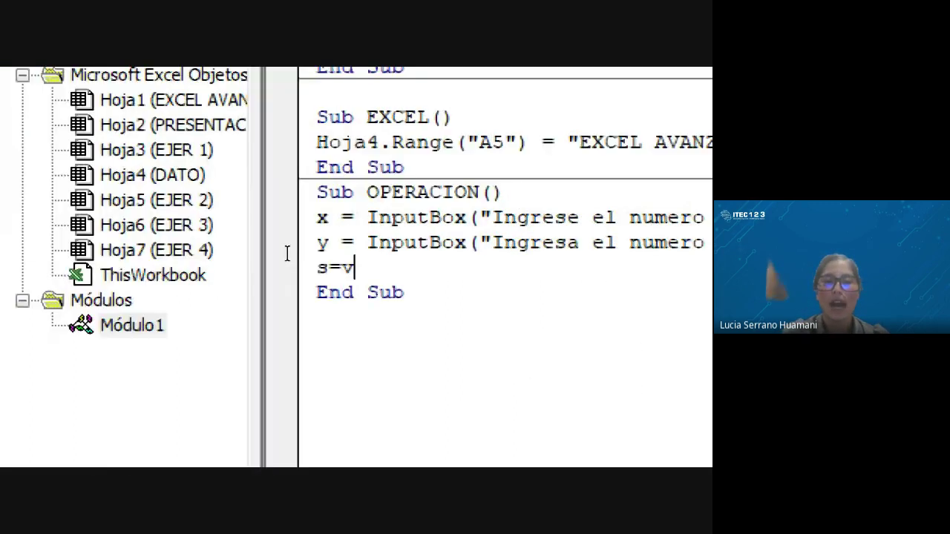
text(al)
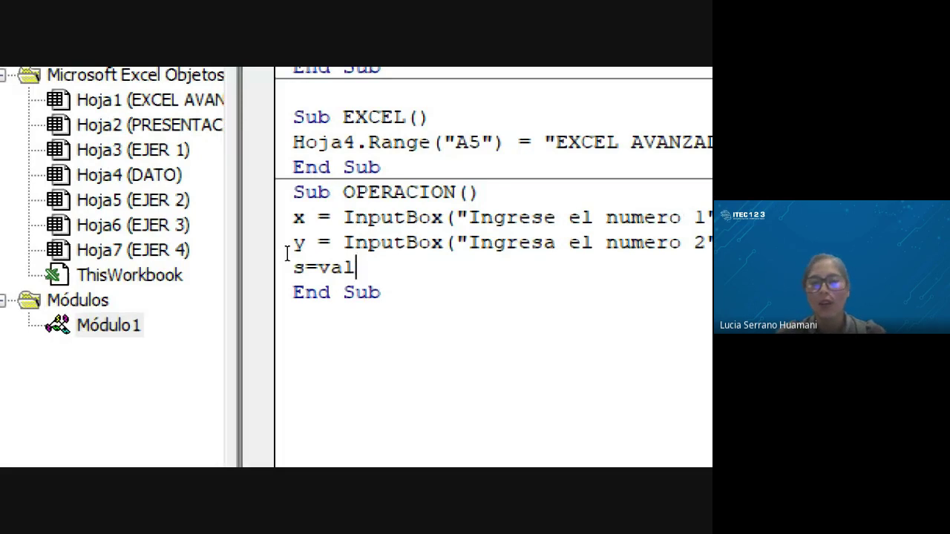
text(()
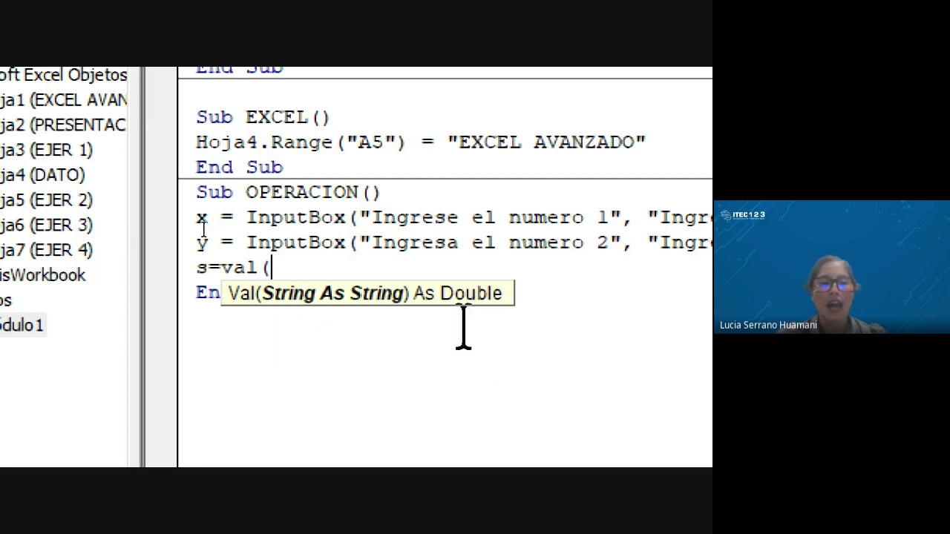
text(x)
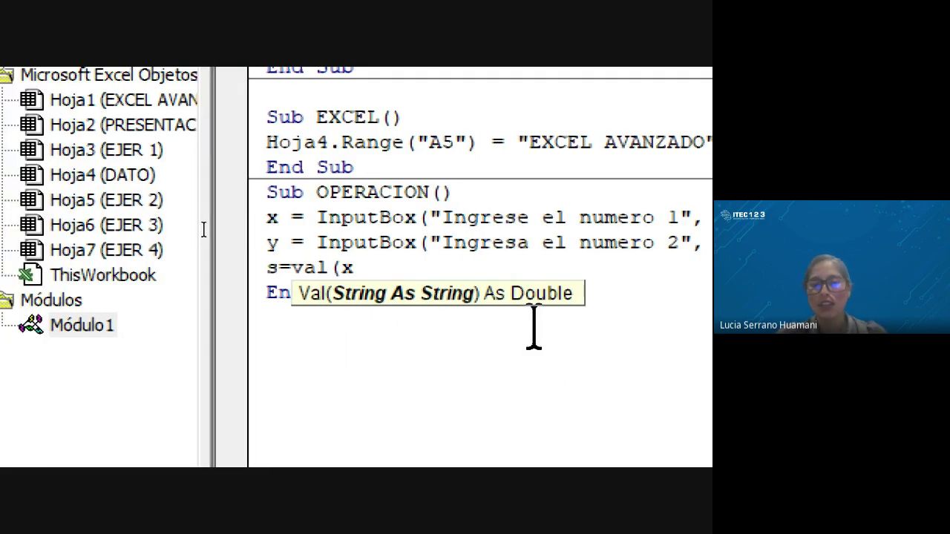
text())
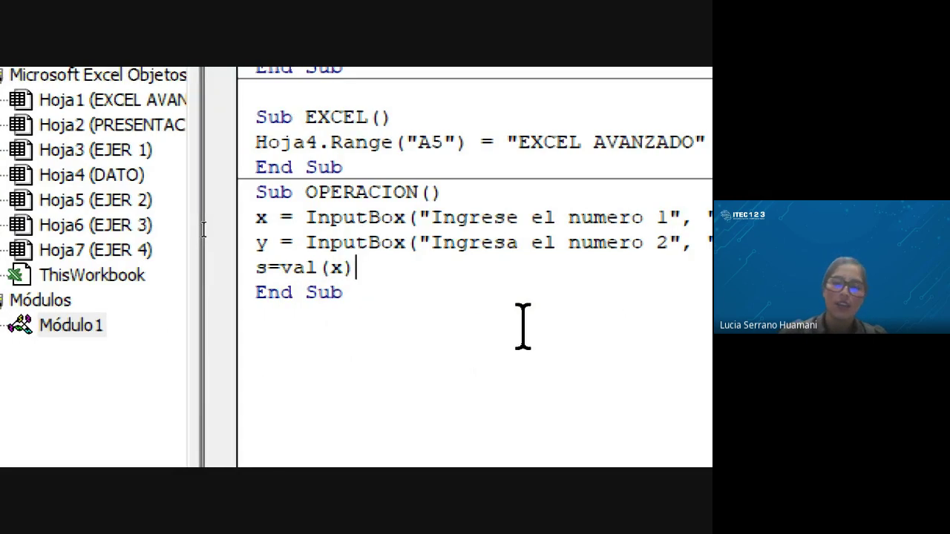
text(+)
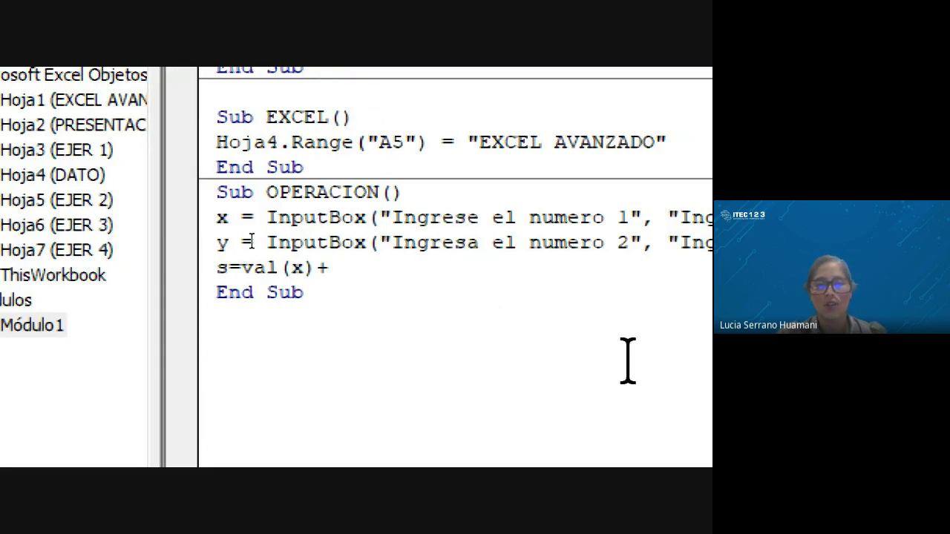
text(vsl)
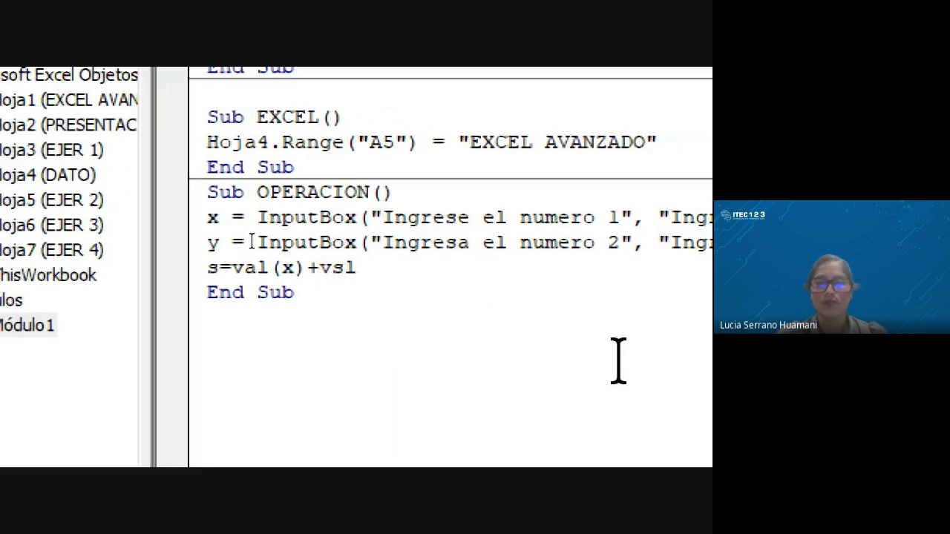
key(BackSpace)
key(BackSpace)
text(al)
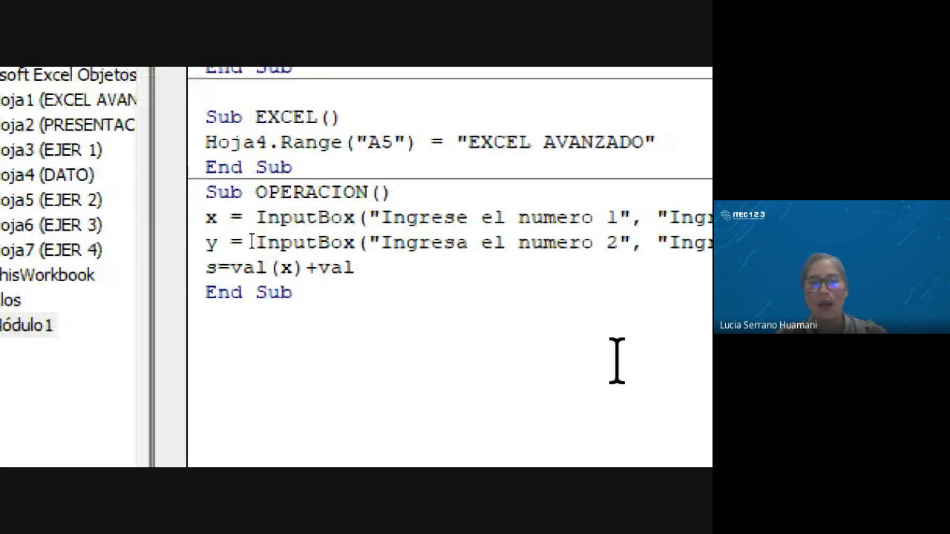
text(()
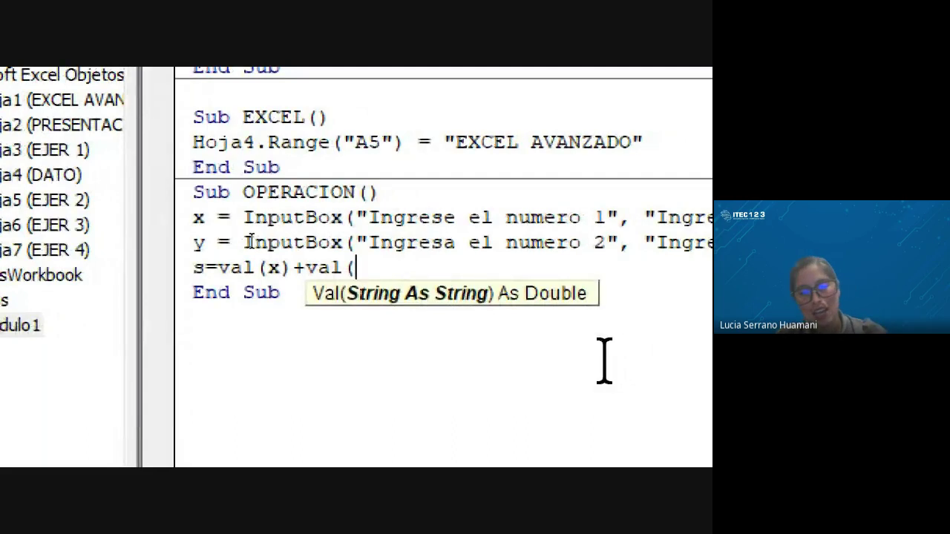
text(y))
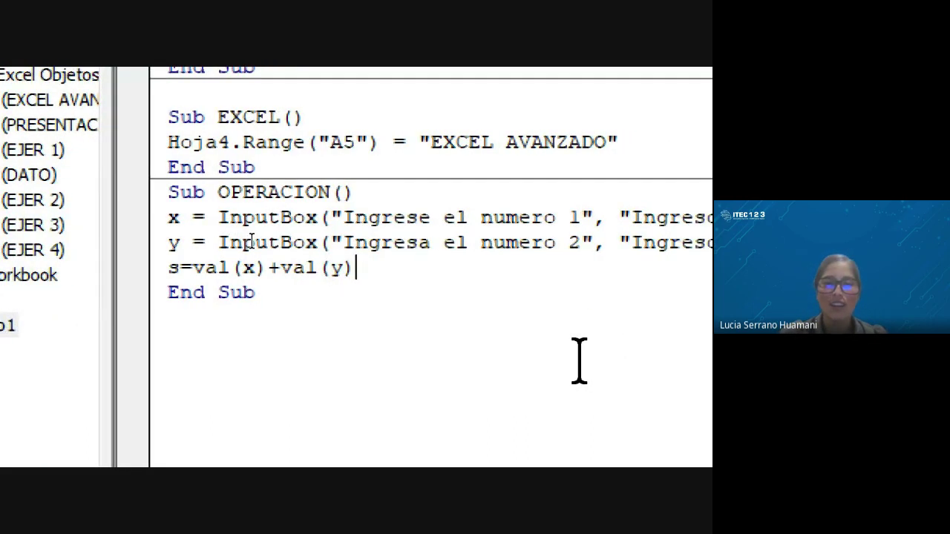
key(Return)
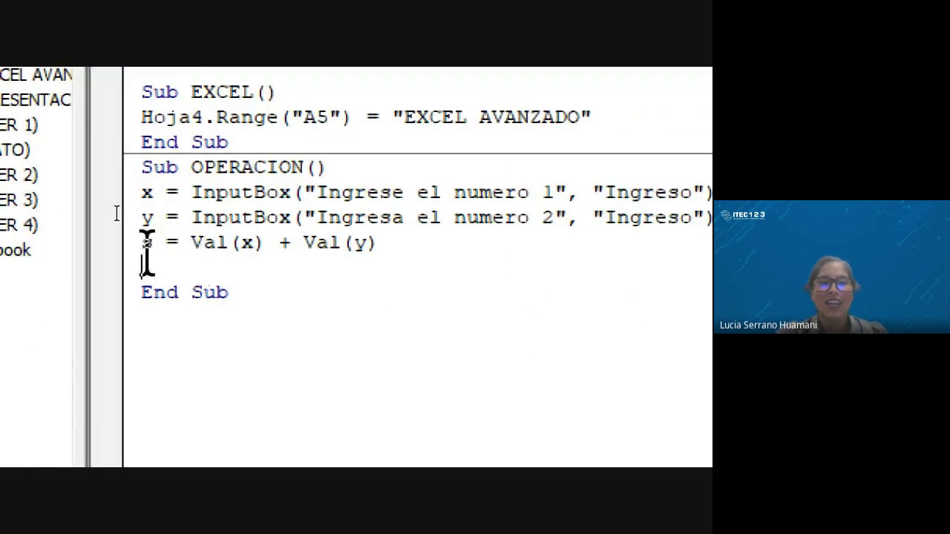
double_click(145, 243)
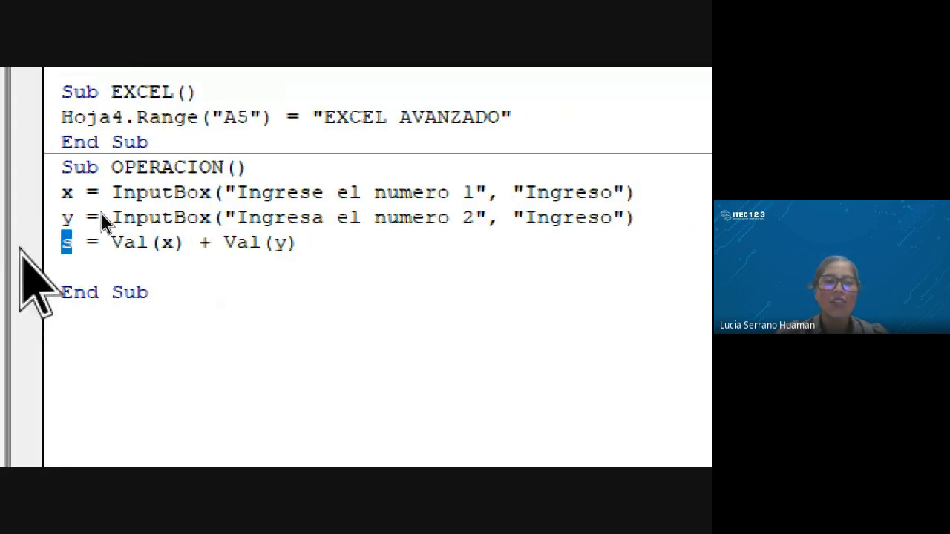
drag(112, 245, 185, 247)
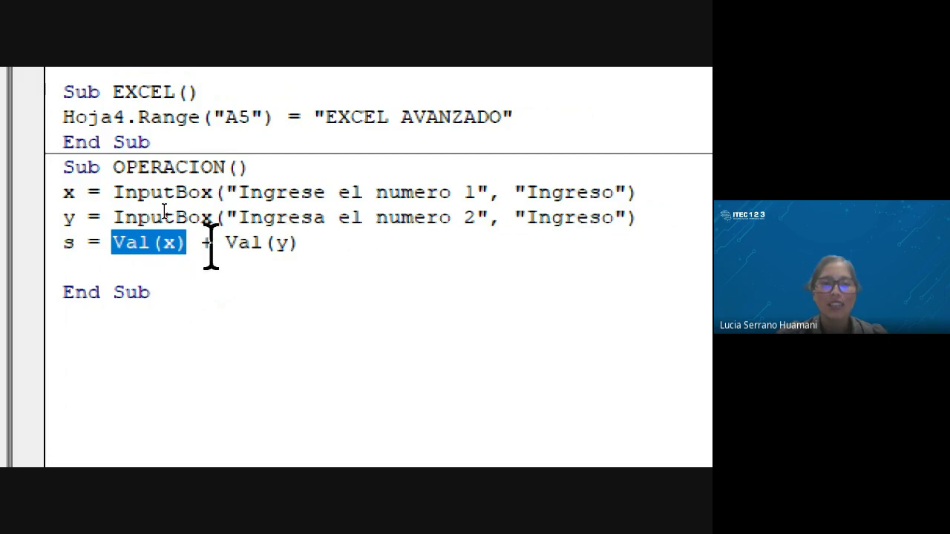
double_click(205, 249)
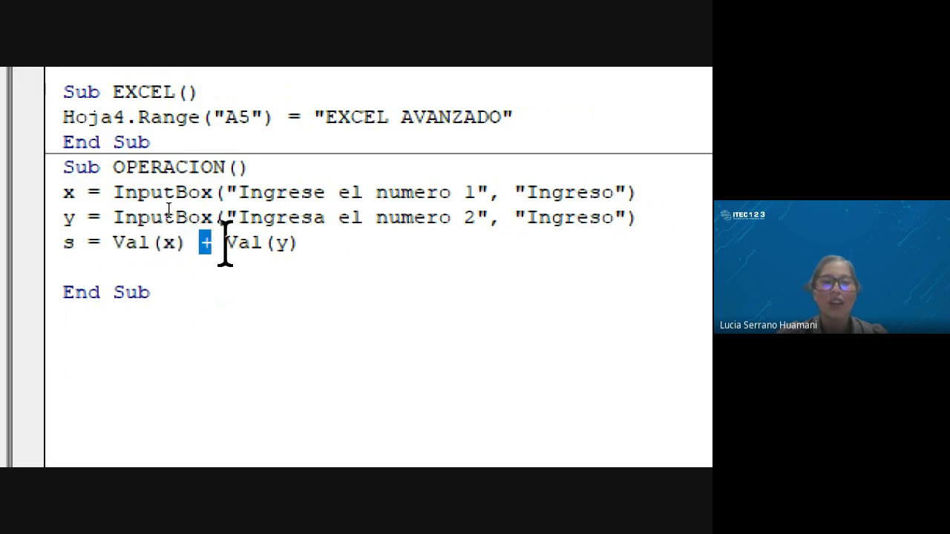
drag(225, 245, 315, 245)
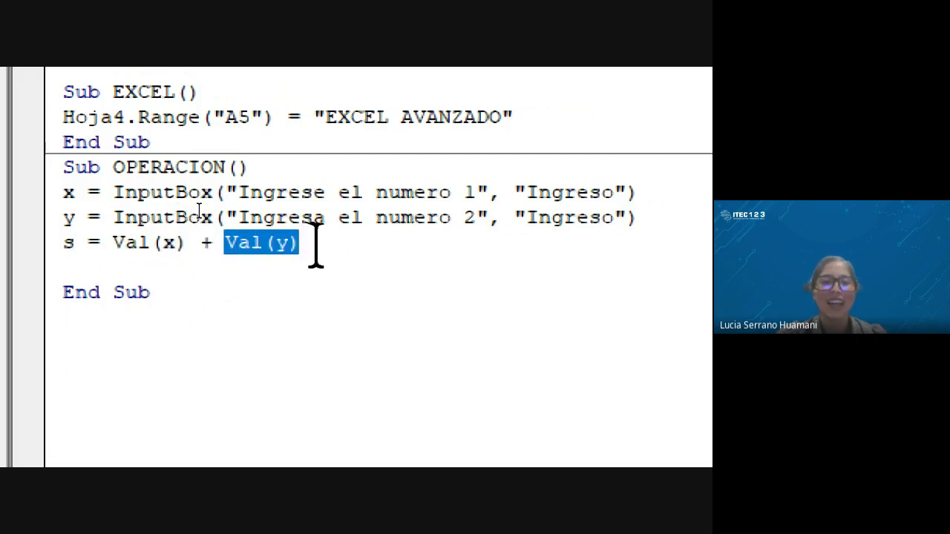
click(329, 282)
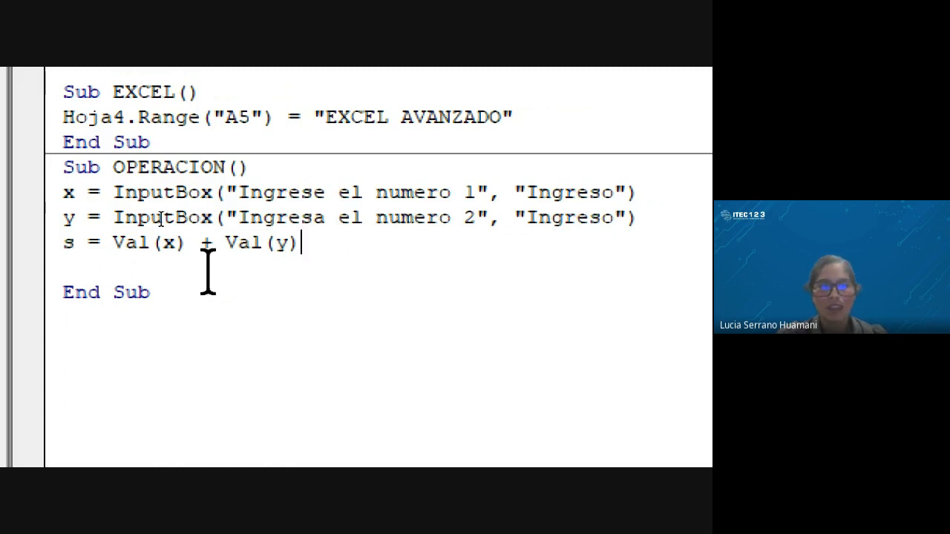
click(84, 269)
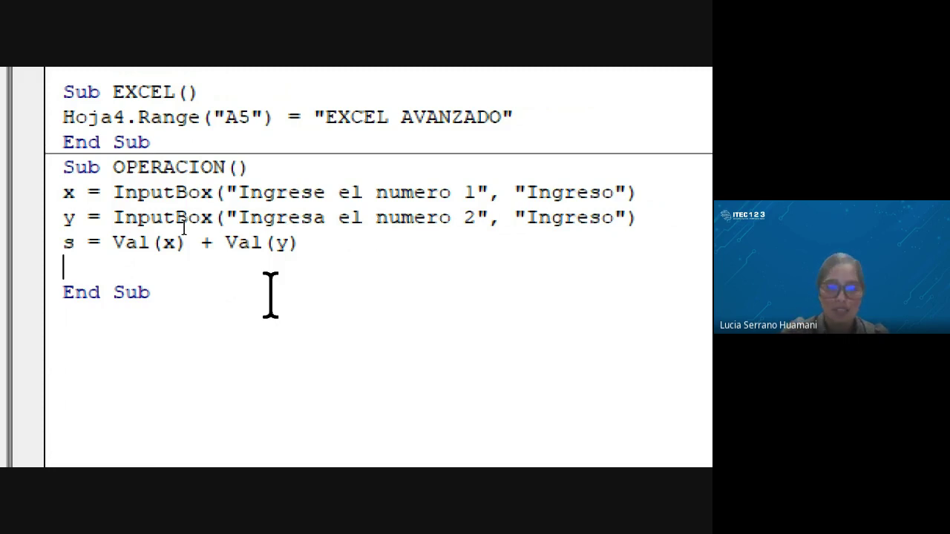
Step: Add MsgBox s before End Sub, pointing out s and the Val(x), Val(y) terms
text(msg)
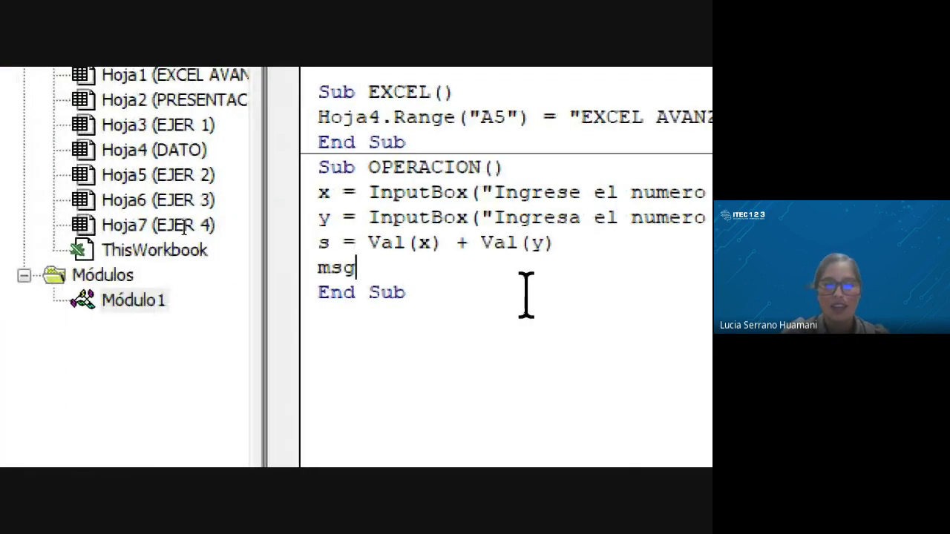
text(box)
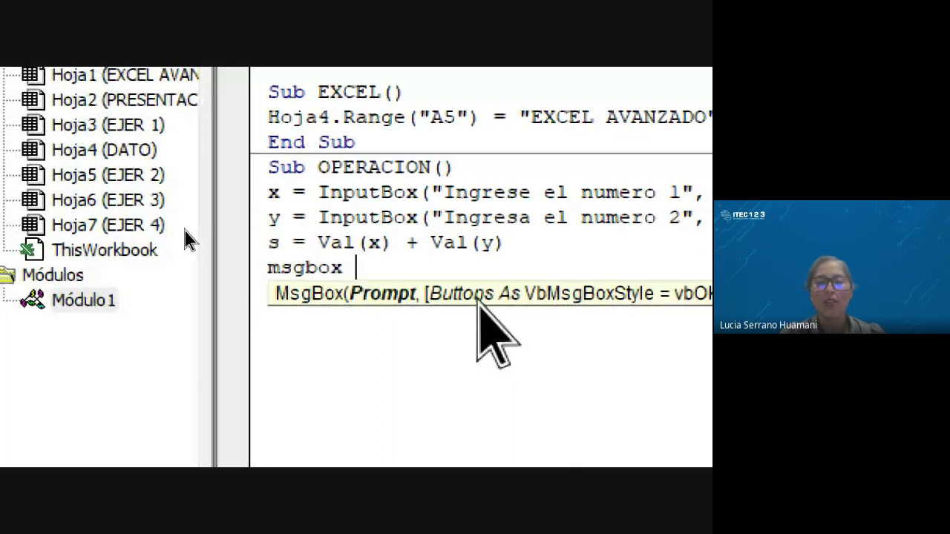
text(s)
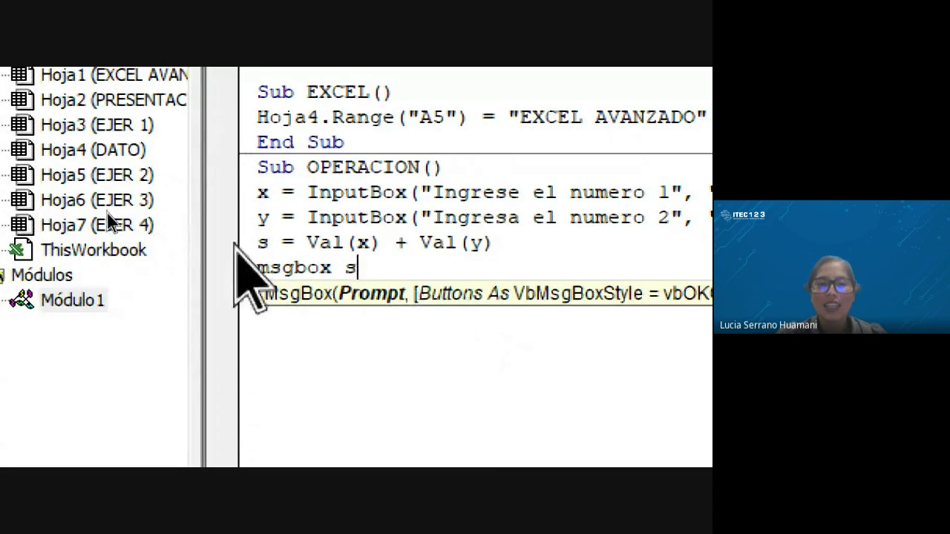
double_click(259, 242)
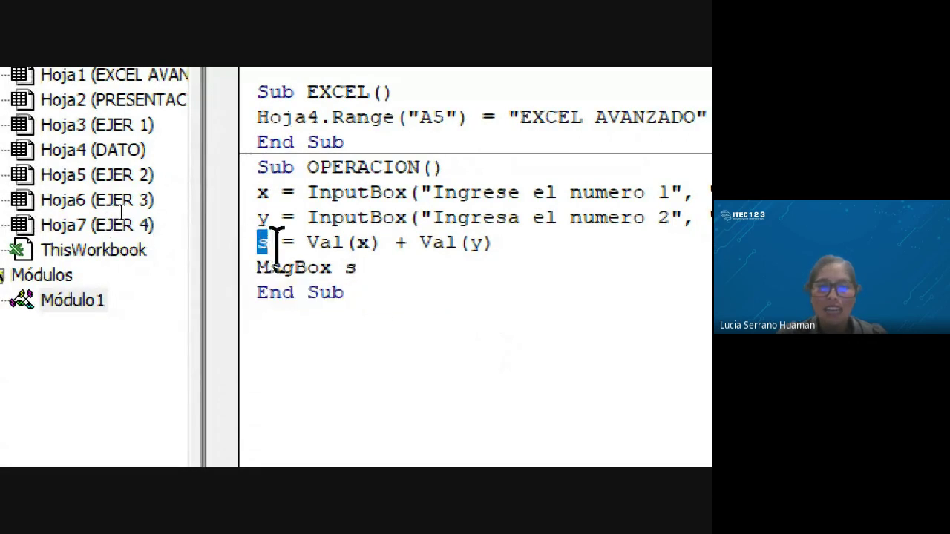
drag(306, 243, 512, 254)
click(388, 269)
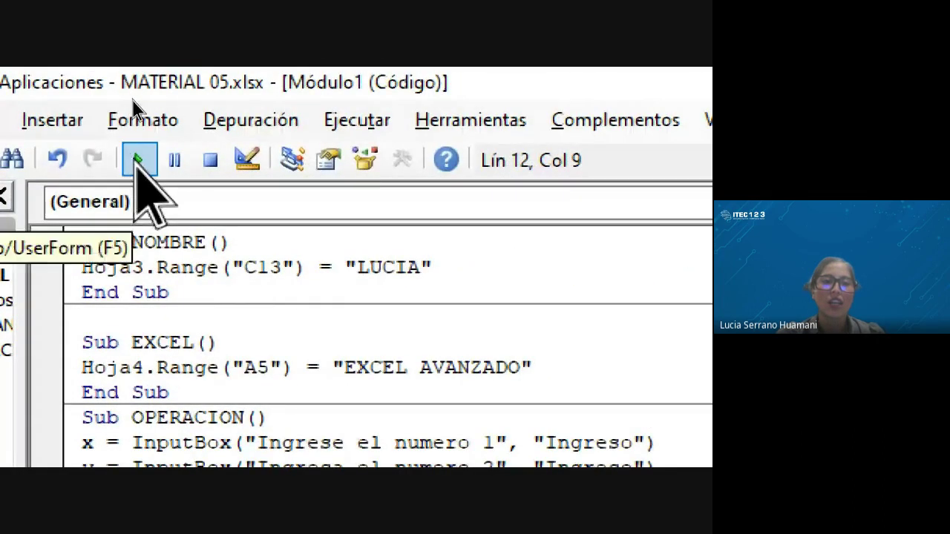
Step: Run OPERACION with inputs 12 and 10 and close the message showing 22
click(136, 160)
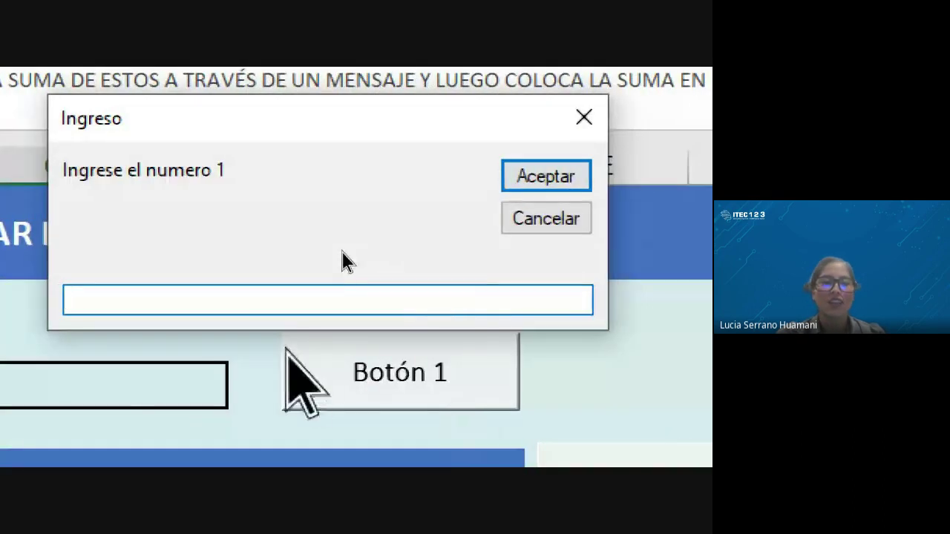
text(1)
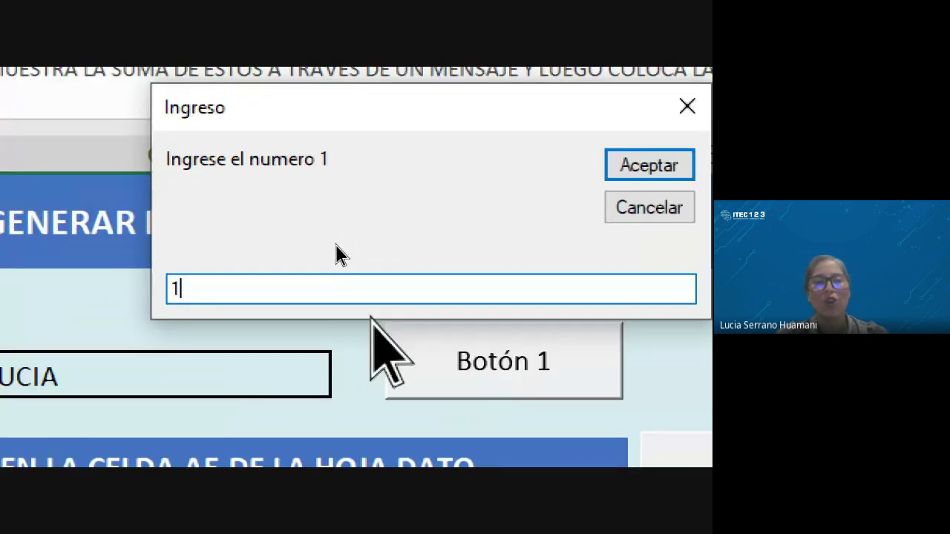
text(2)
click(550, 141)
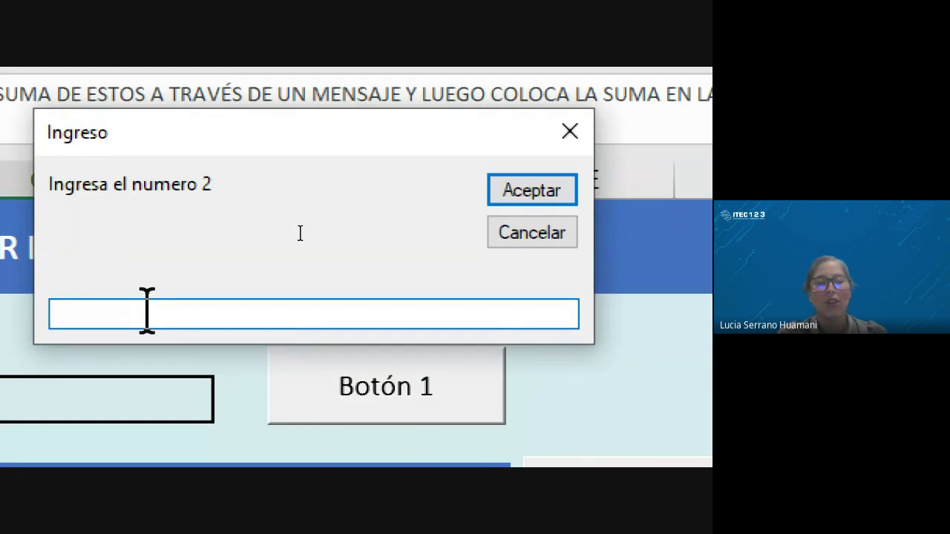
text(10)
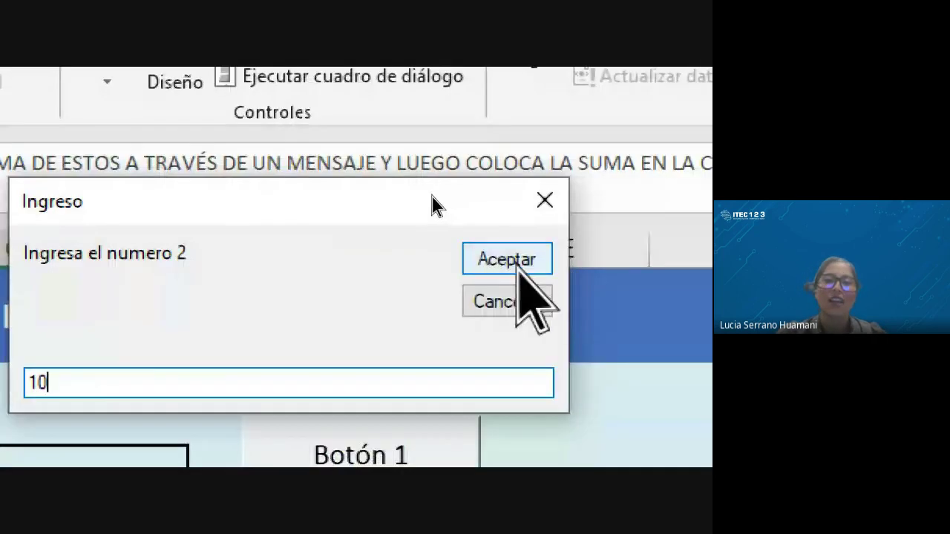
click(517, 266)
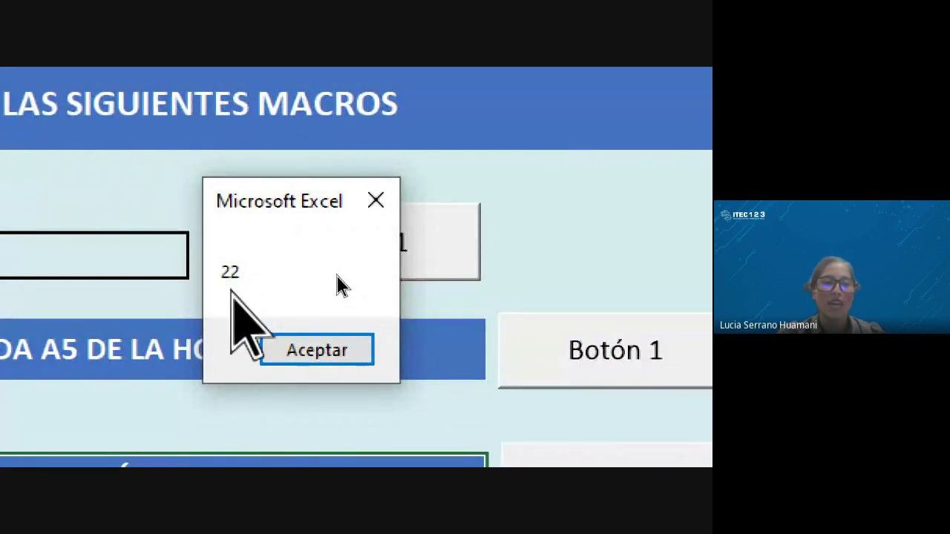
click(288, 355)
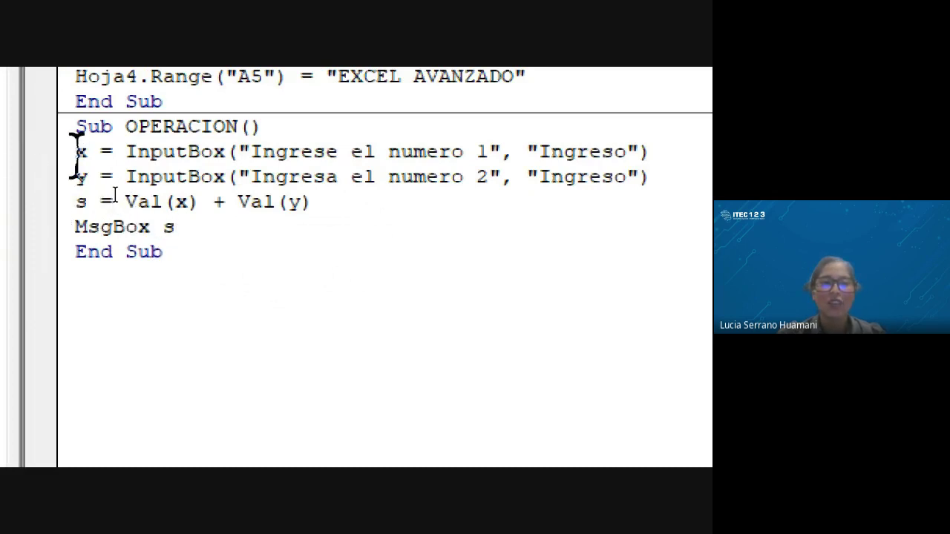
drag(76, 153, 639, 152)
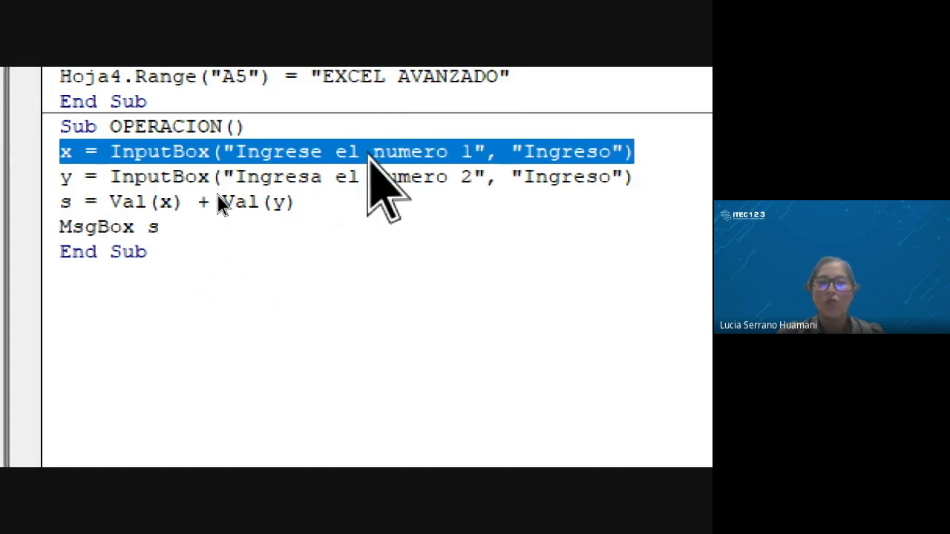
click(59, 158)
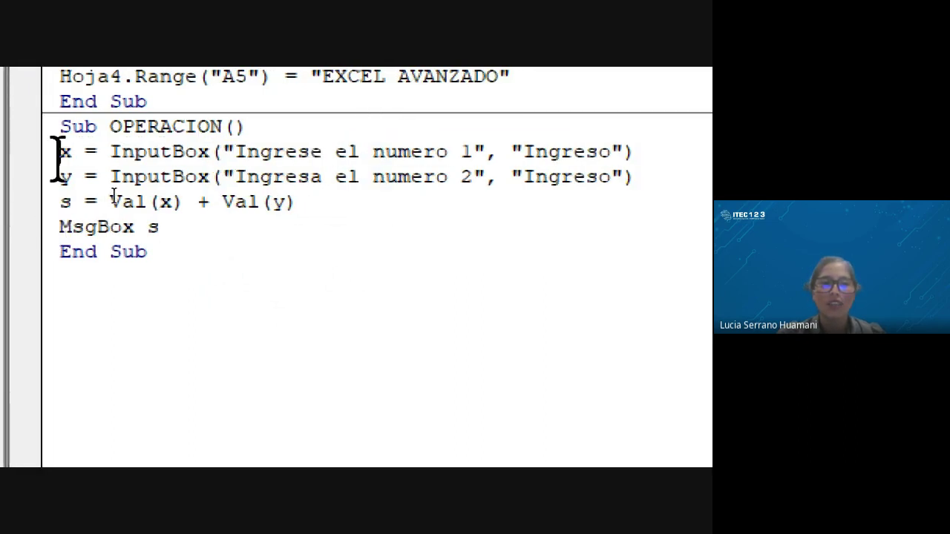
double_click(65, 152)
drag(110, 177, 632, 178)
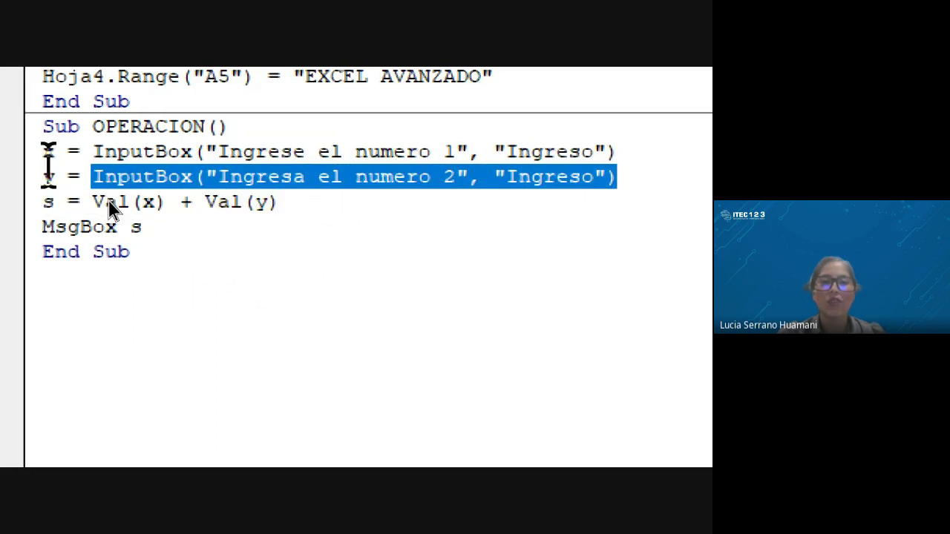
double_click(93, 177)
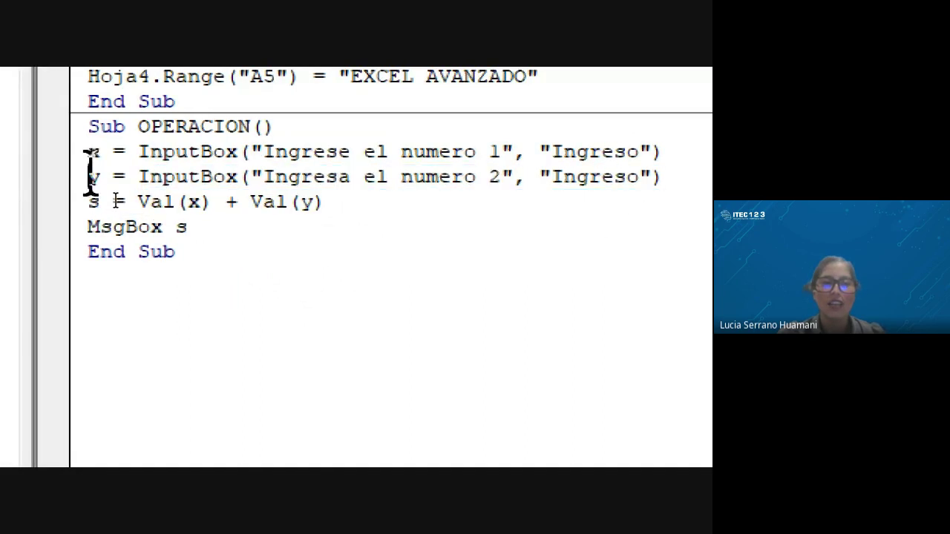
click(115, 197)
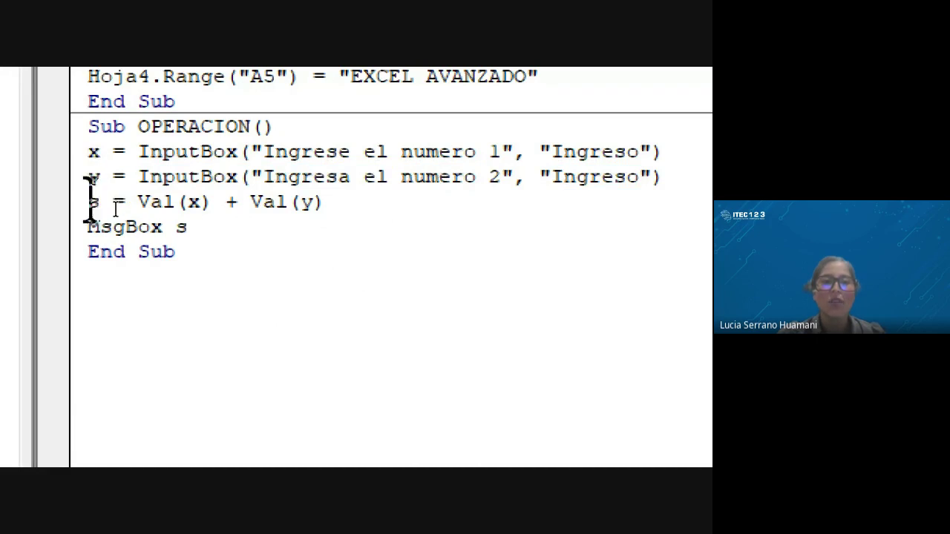
double_click(90, 201)
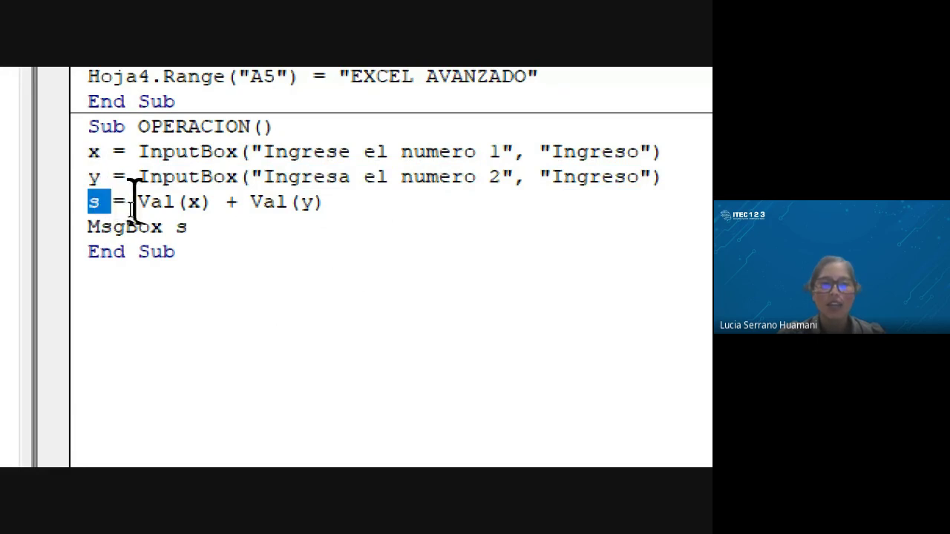
drag(138, 202, 220, 202)
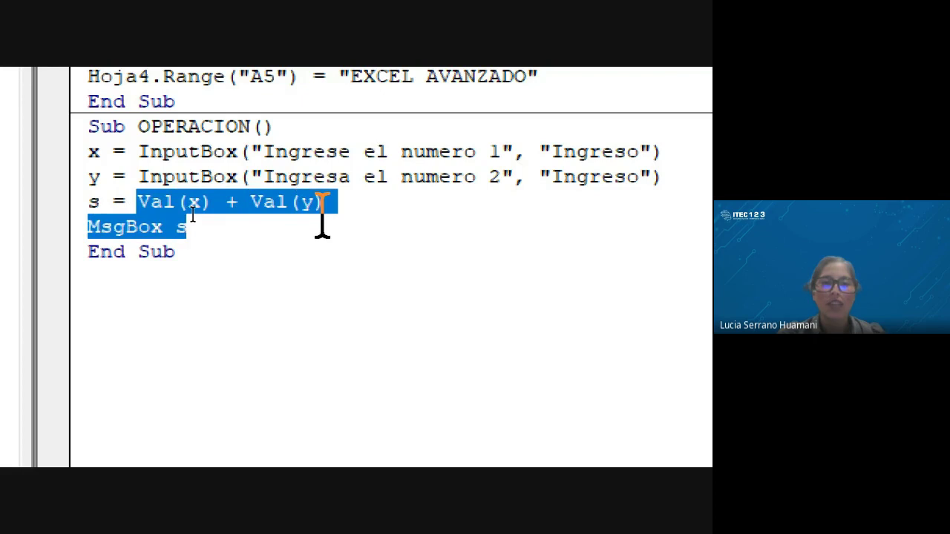
drag(302, 212, 336, 216)
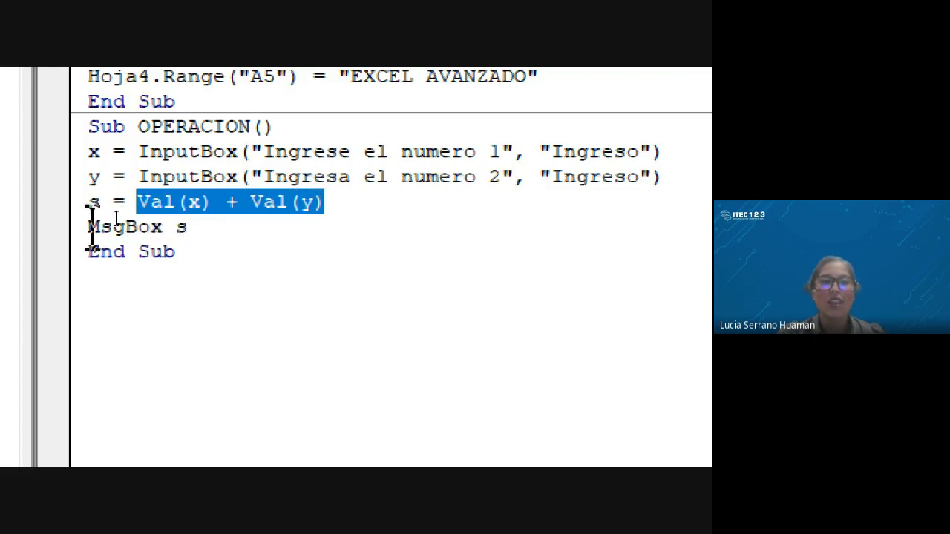
drag(88, 227, 186, 228)
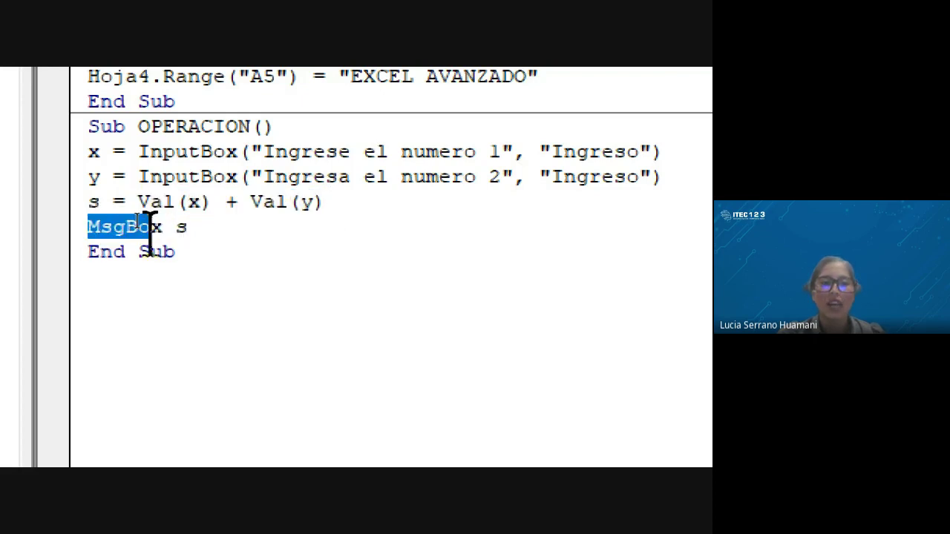
click(202, 241)
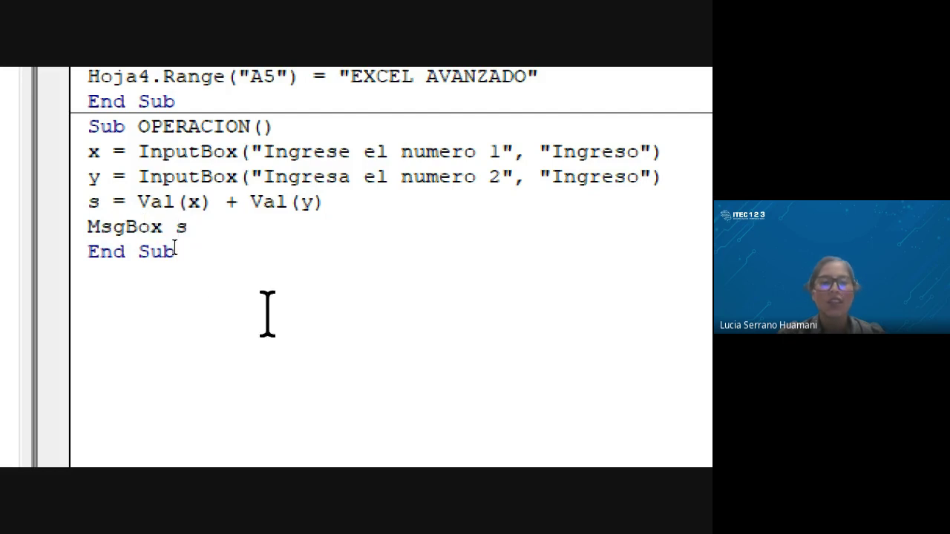
key(Up)
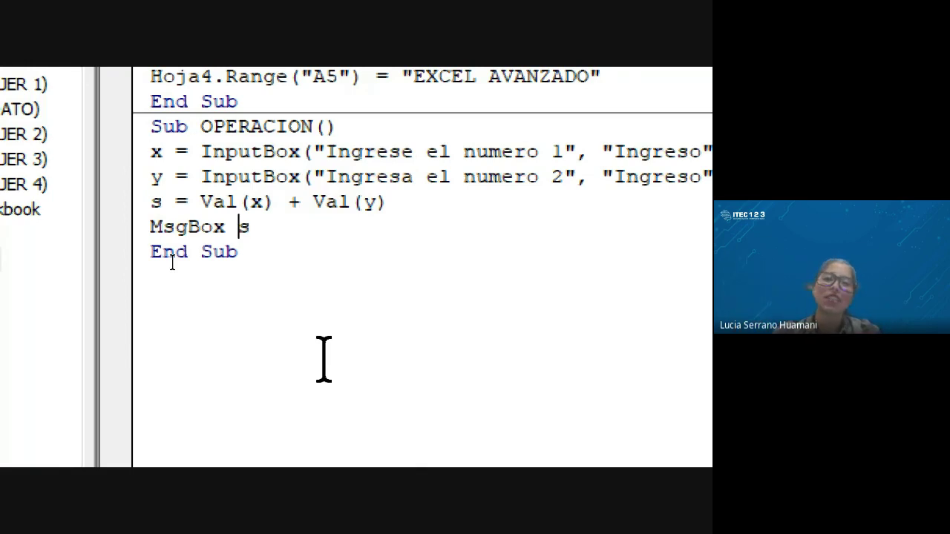
Step: Complete the line as MsgBox "El resultado de la suma es:" & s
text(")
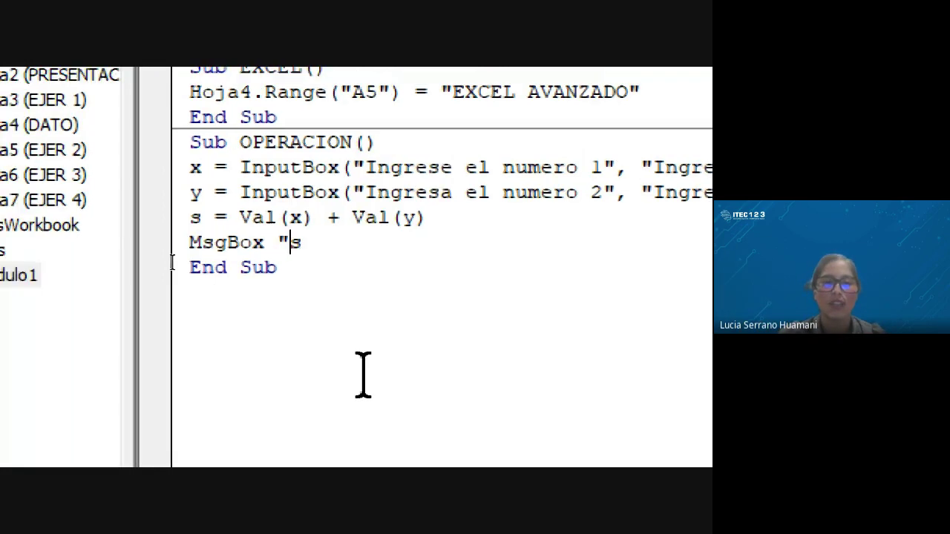
click(436, 269)
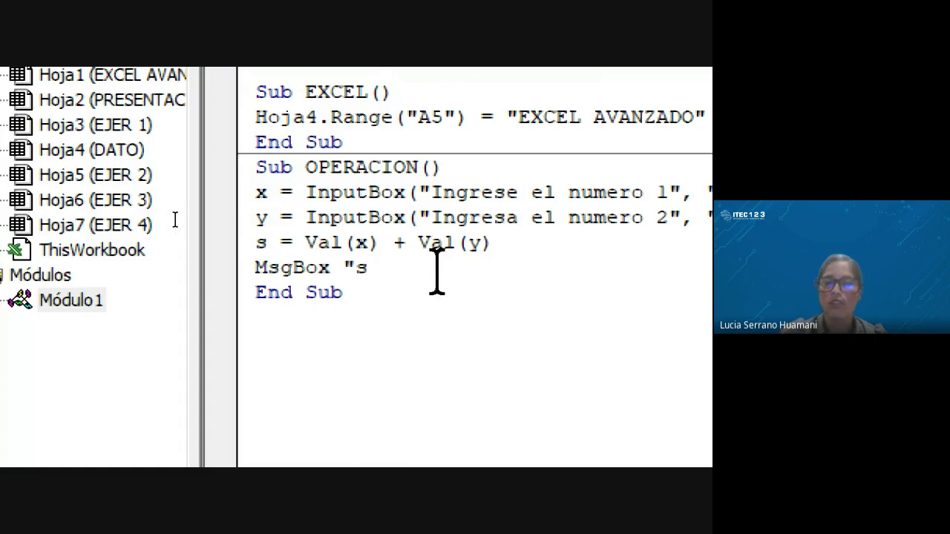
key(BackSpace)
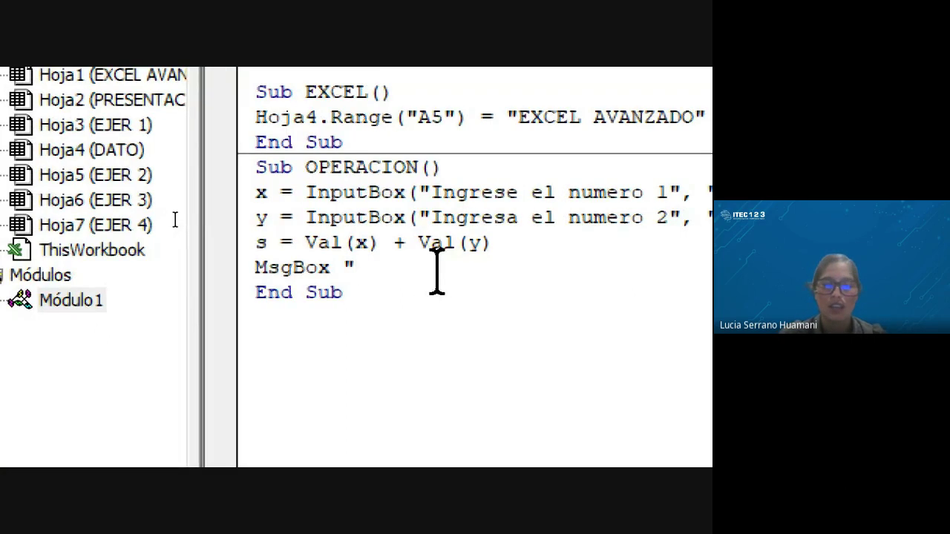
text(El )
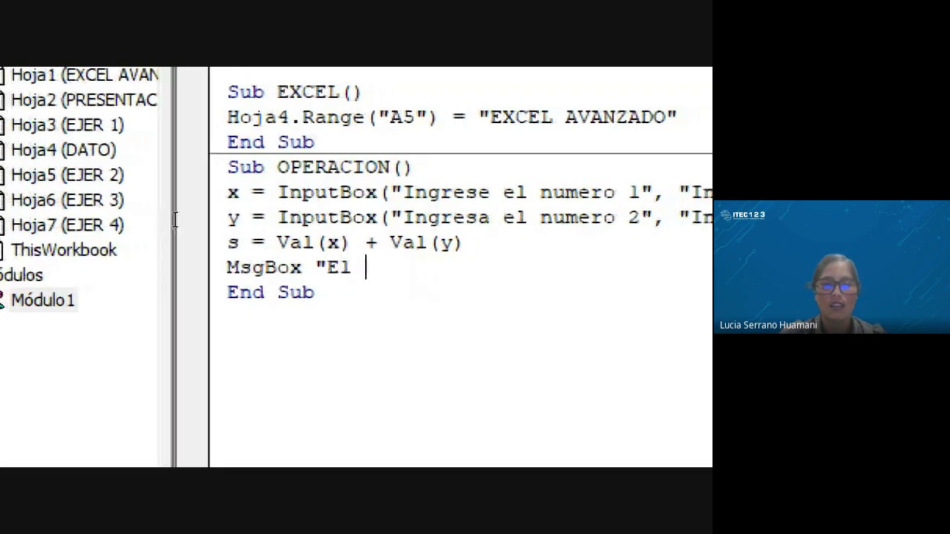
text(resultado d)
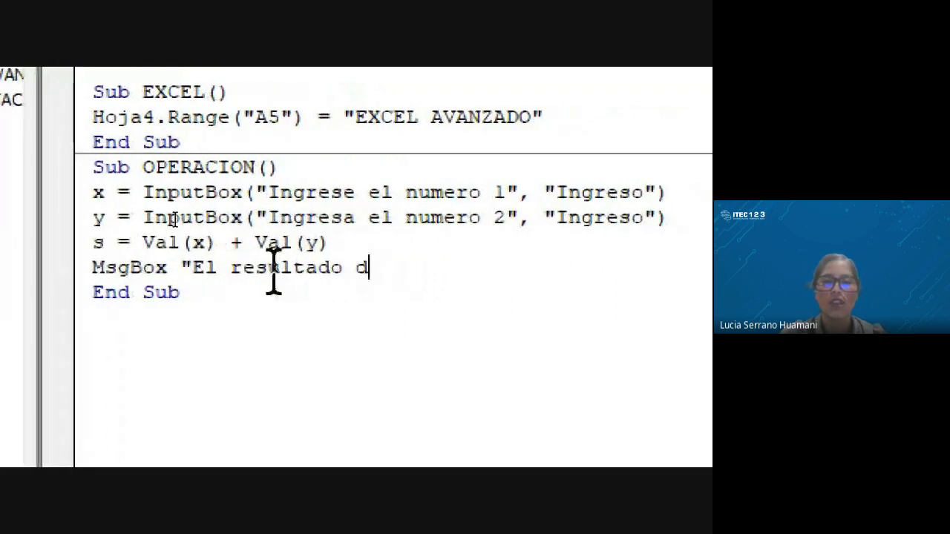
text(e la suma es)
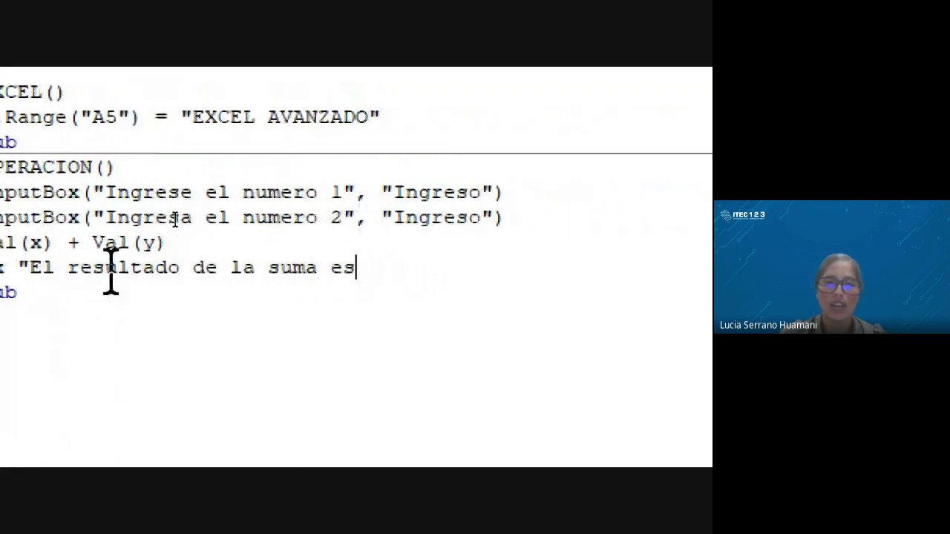
text(:")
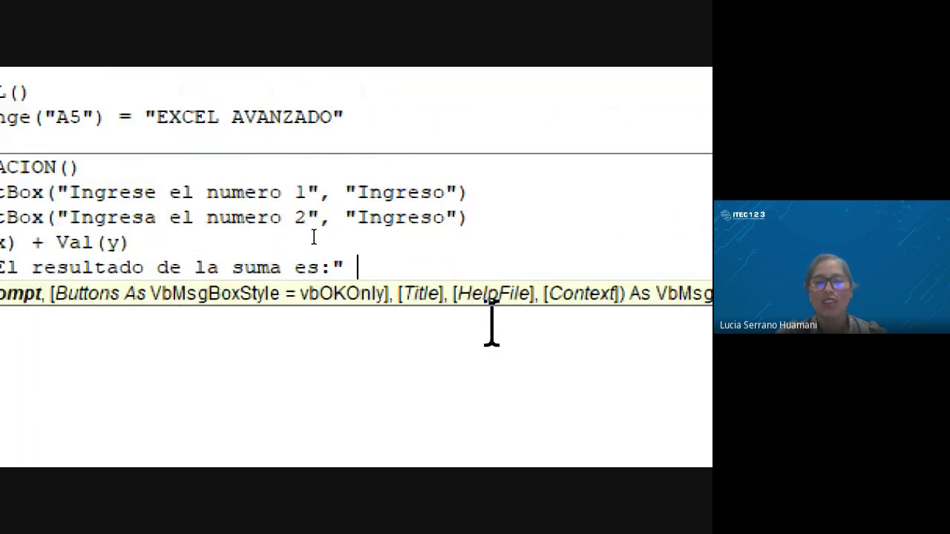
text(&s)
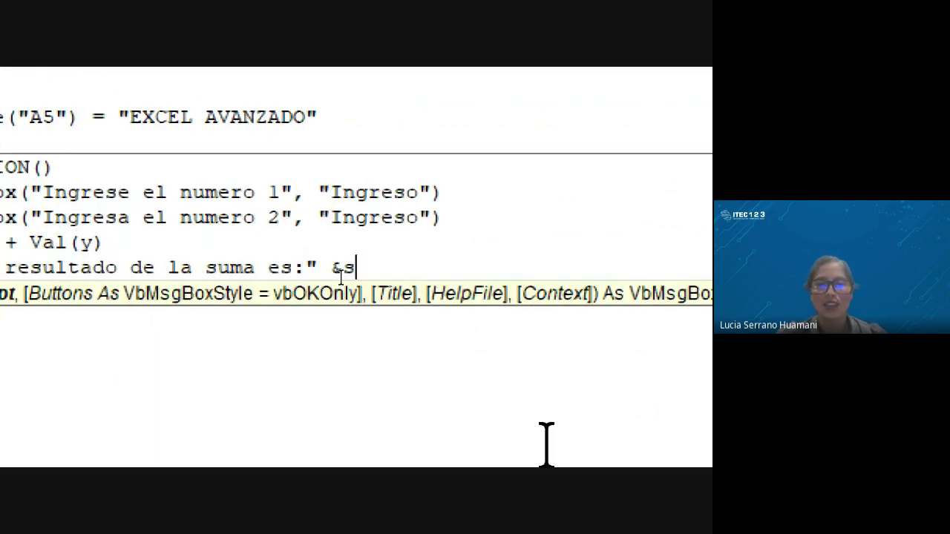
click(346, 267)
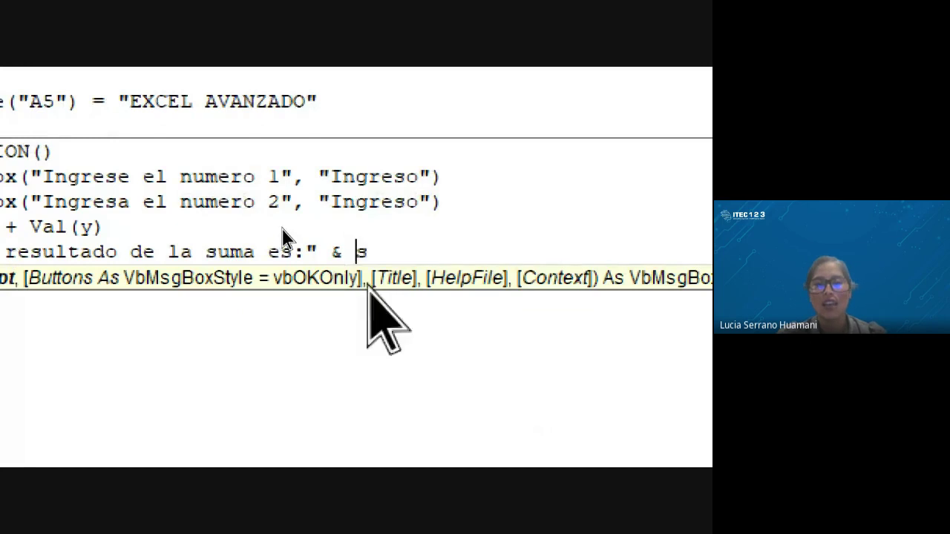
click(282, 229)
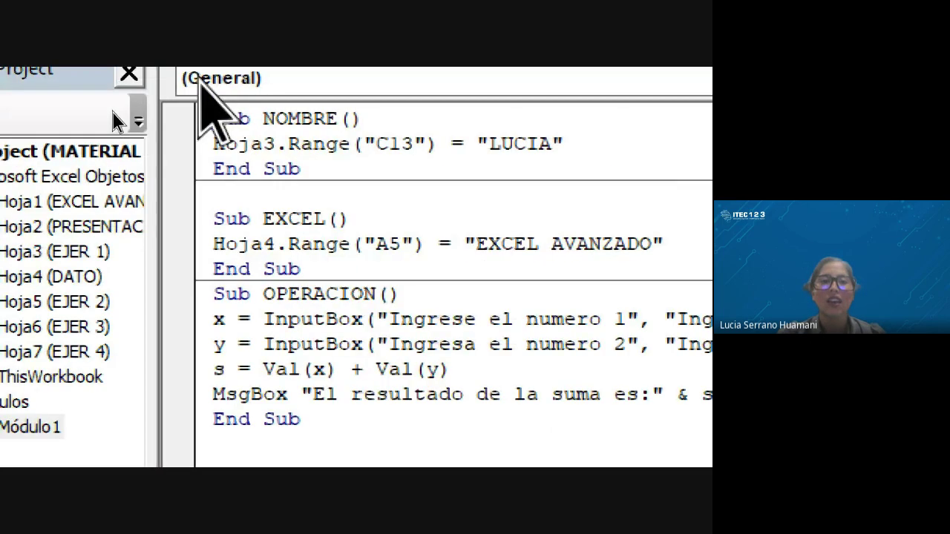
Step: Run OPERACION with 30 and 40, getting "El resultado de la suma es:70"
click(275, 158)
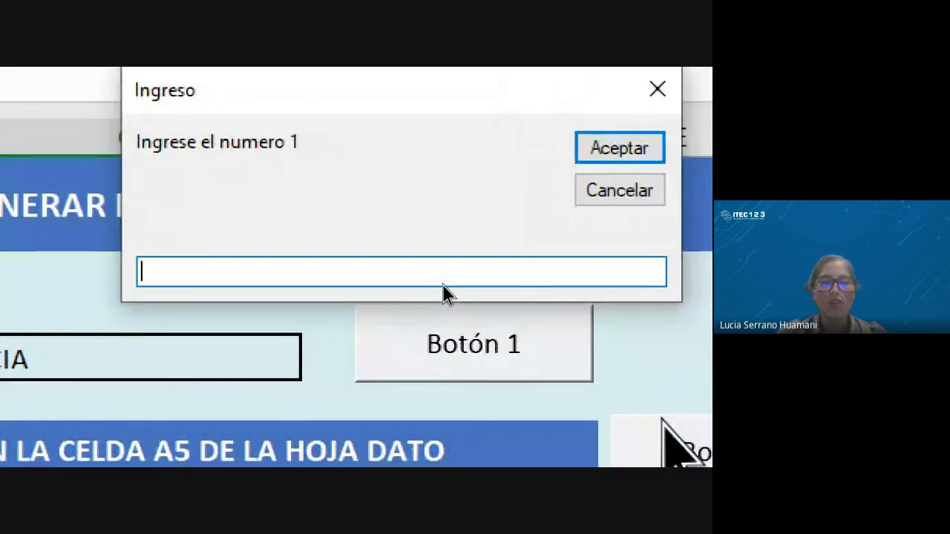
text(30)
key(Return)
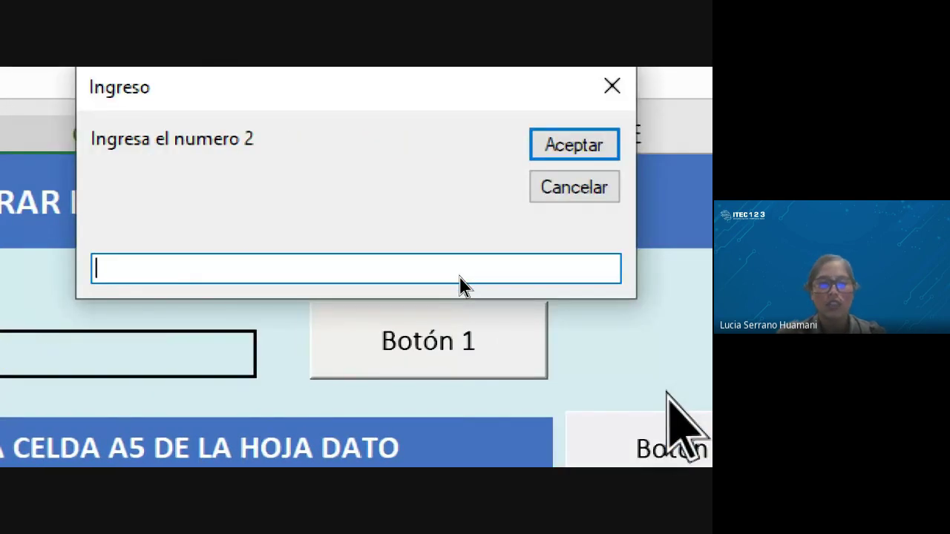
text(40)
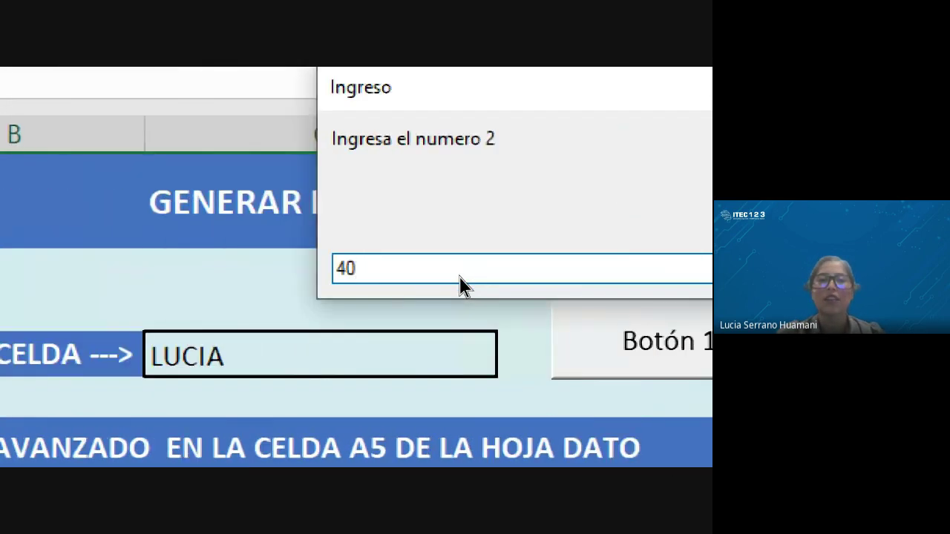
key(Return)
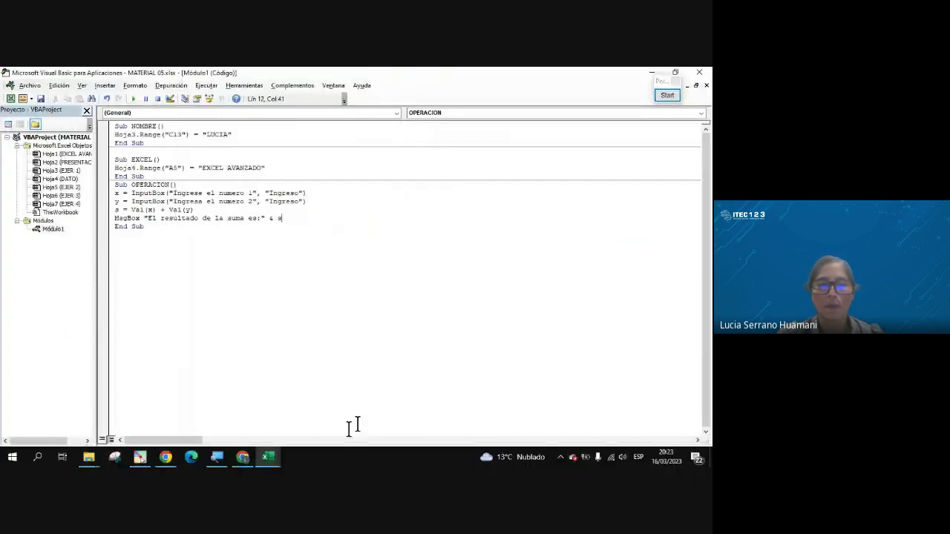
click(251, 460)
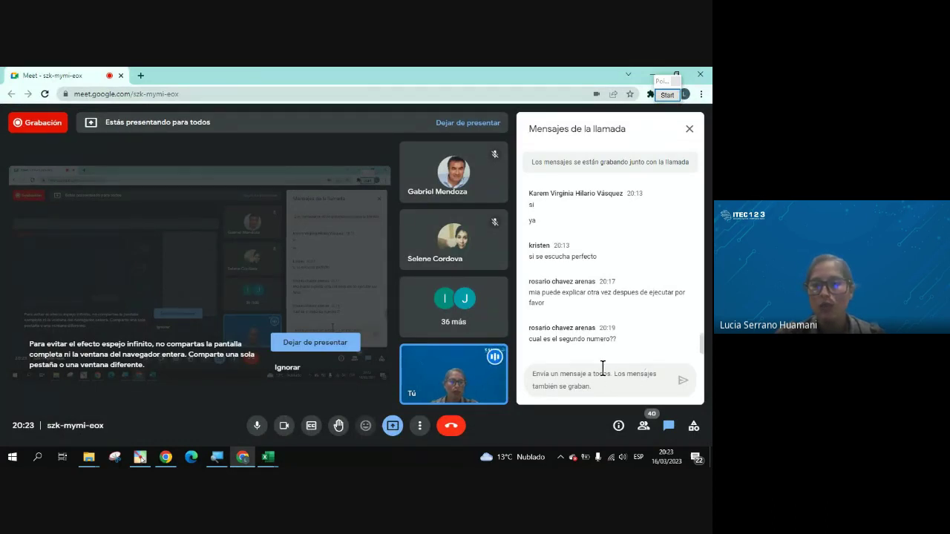
key(alt+Tab)
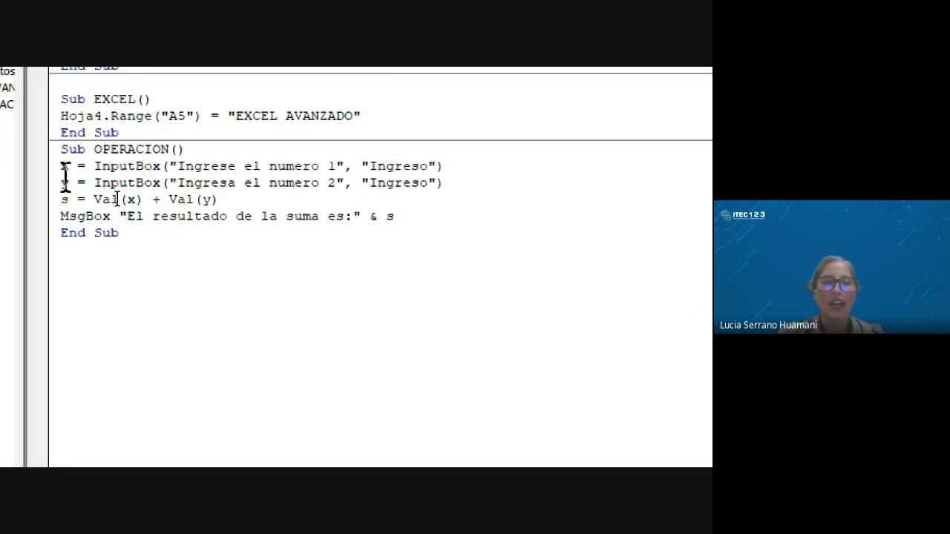
drag(60, 183, 450, 187)
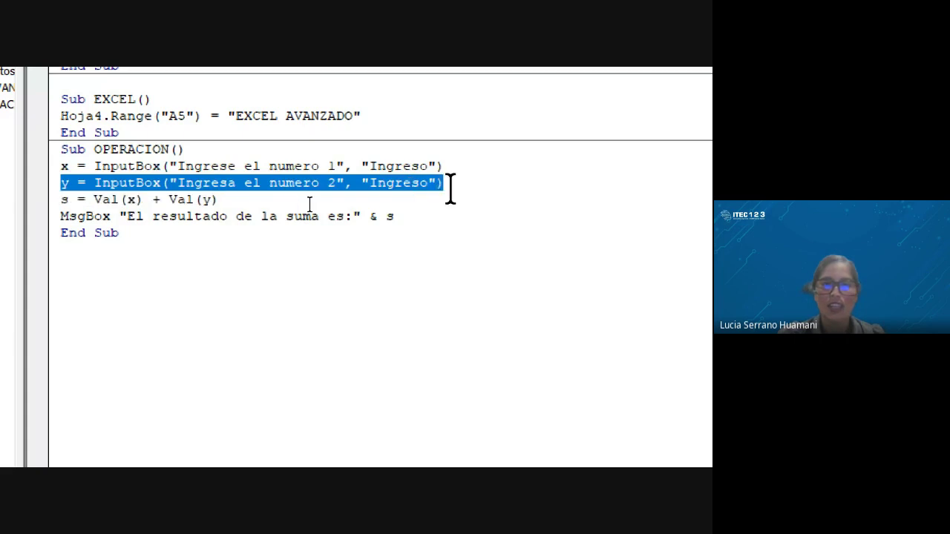
click(252, 199)
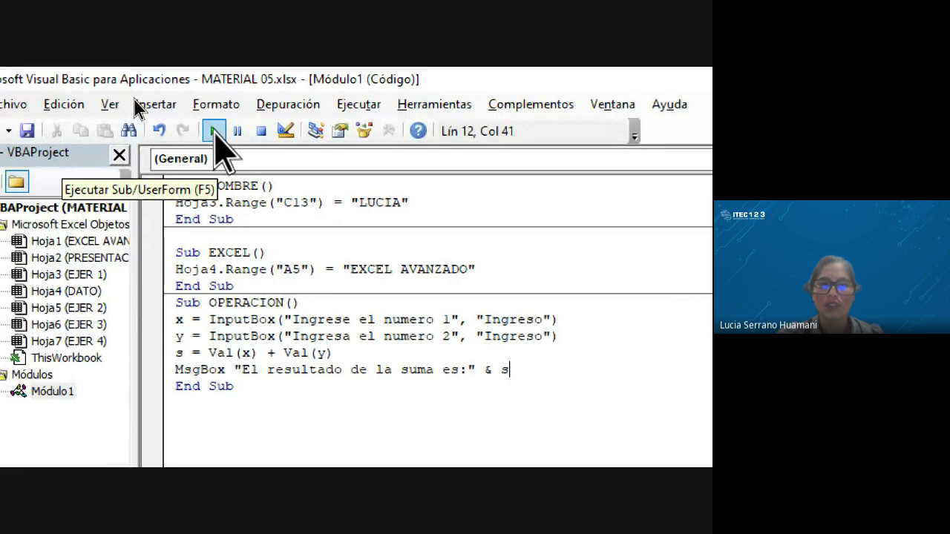
Step: Run OPERACION again with 20 and 30, then close the message reporting 50
click(215, 131)
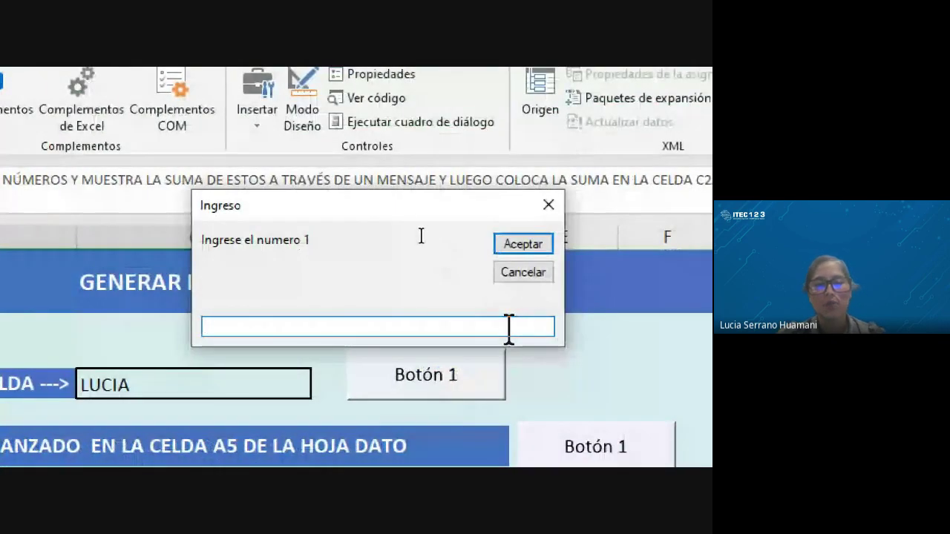
text(20)
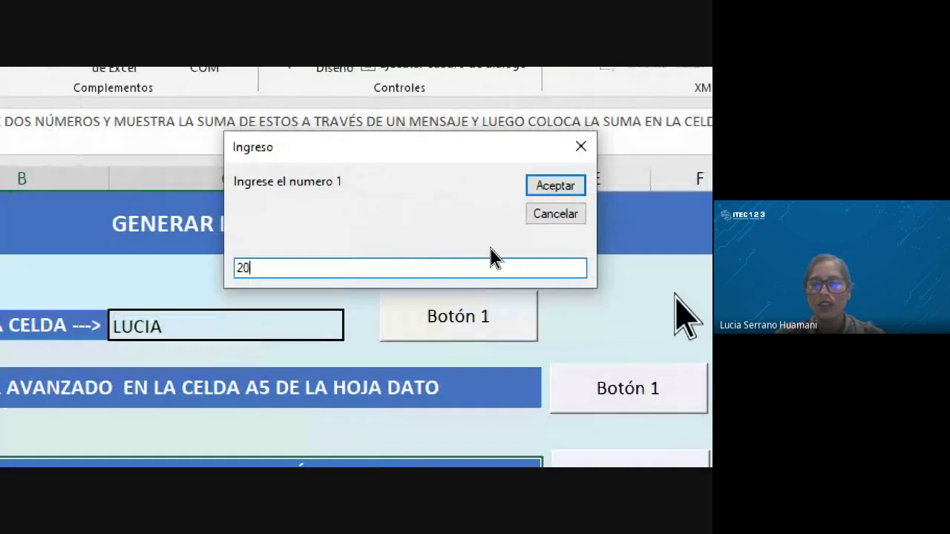
key(Return)
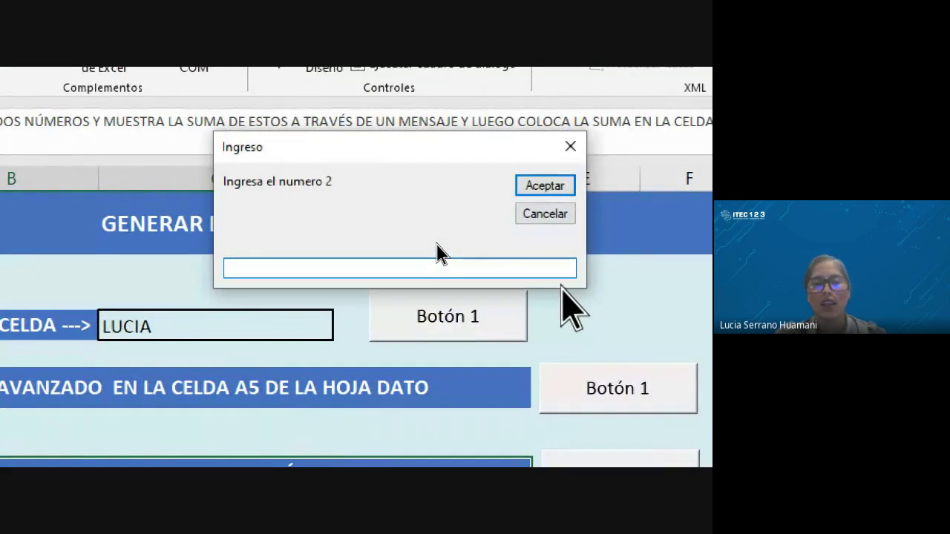
text(30)
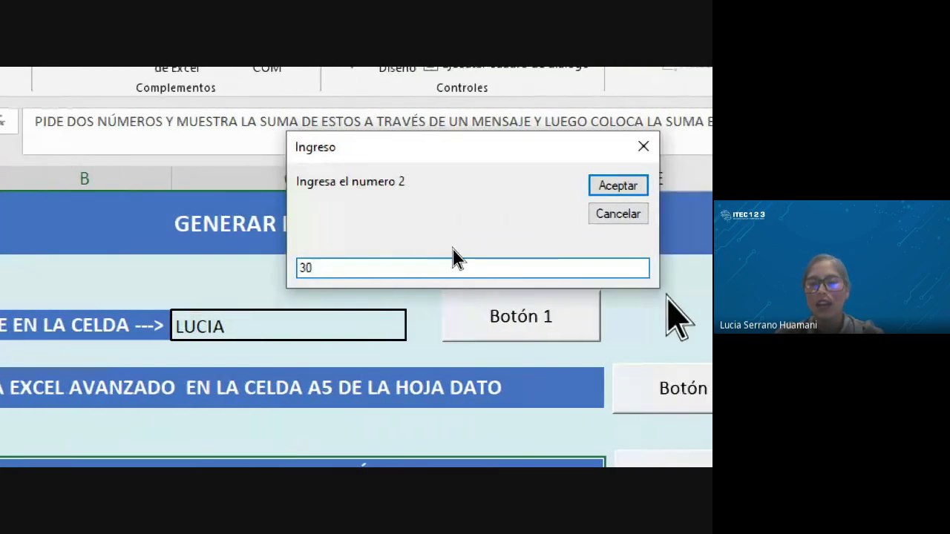
key(Return)
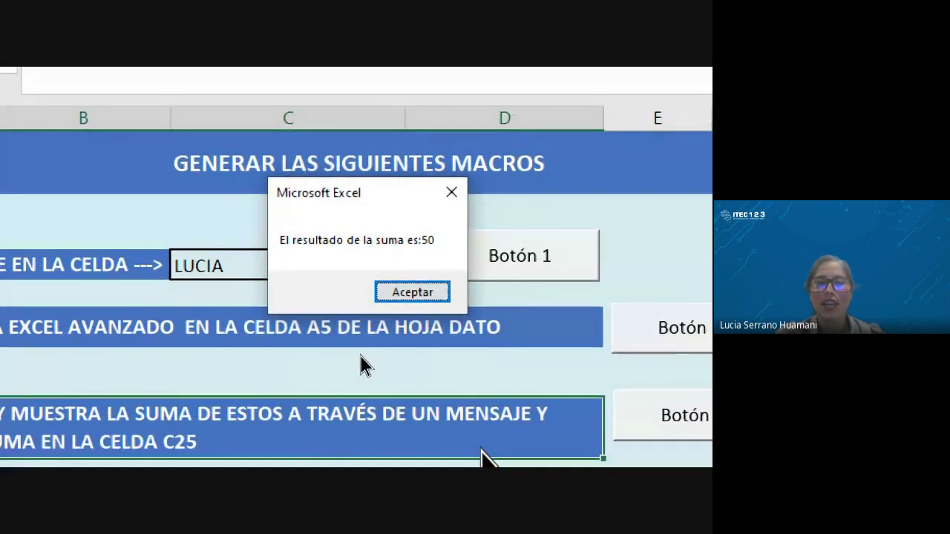
drag(371, 212, 312, 306)
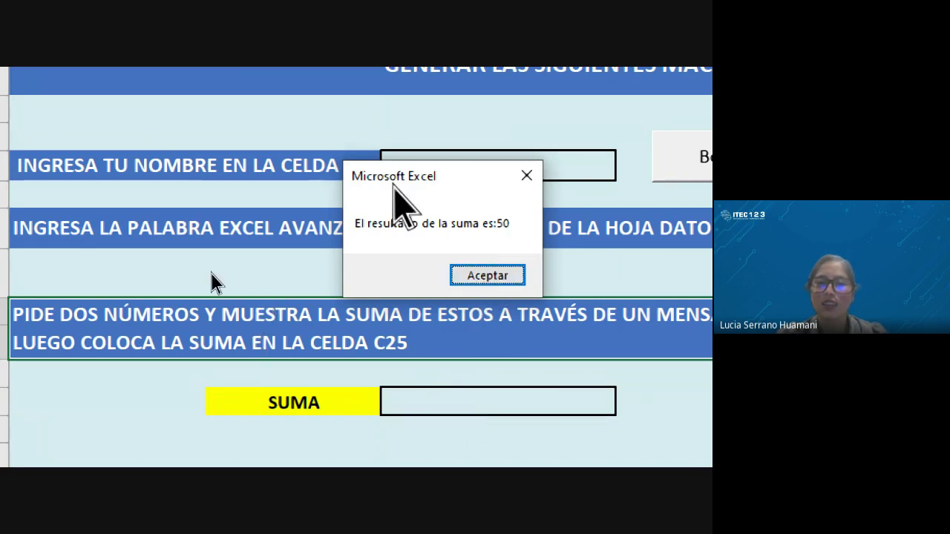
click(484, 278)
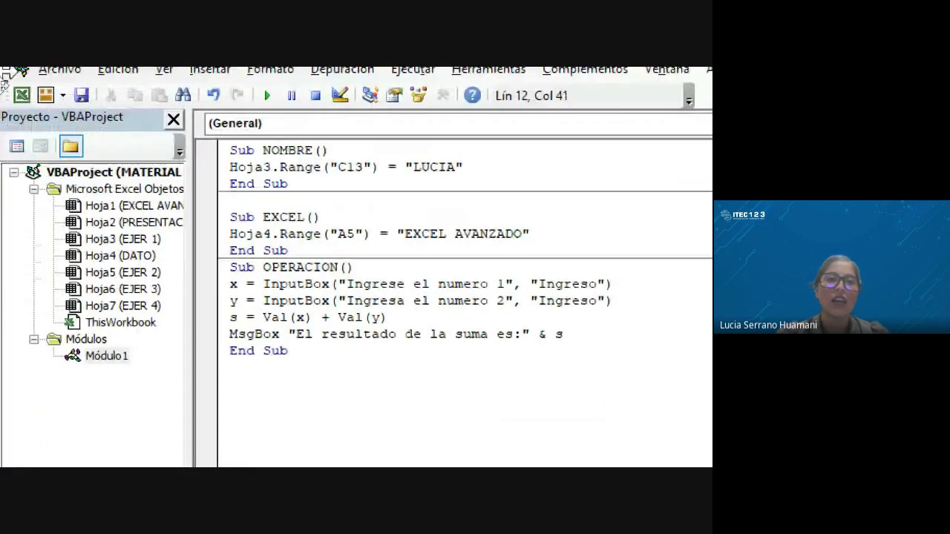
Step: Check cell C20 on EJER 1, then insert an empty line after OPERACION's MsgBox line
click(22, 131)
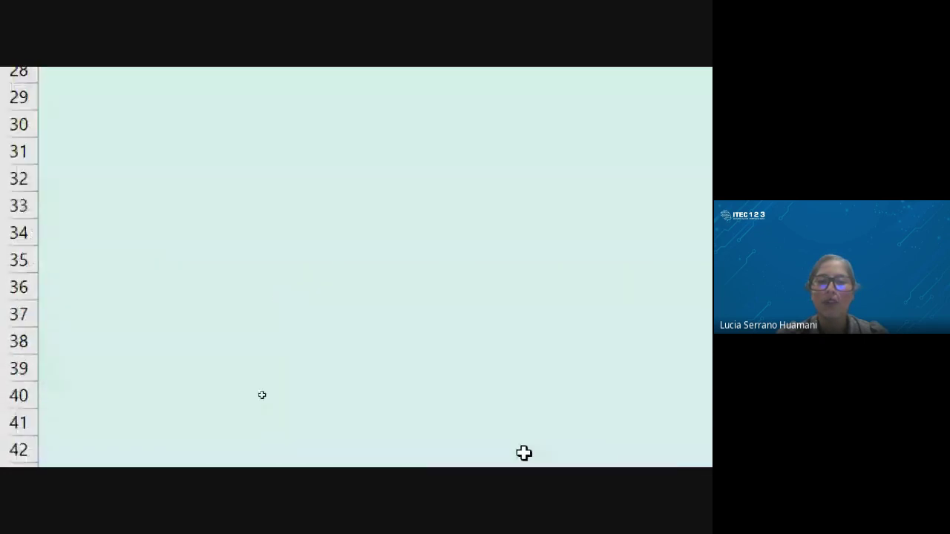
scroll(588, 267, up, 3)
scroll(568, 433, up, 1)
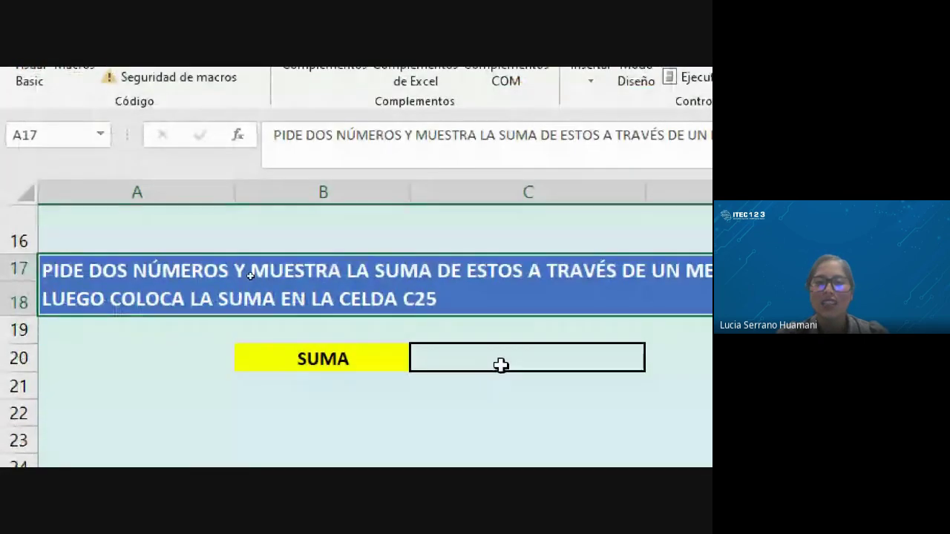
click(501, 364)
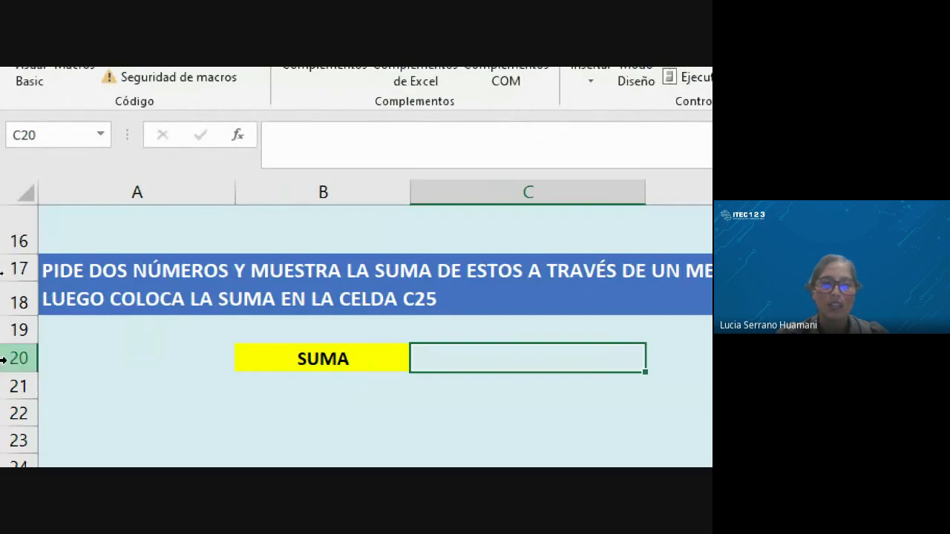
click(481, 197)
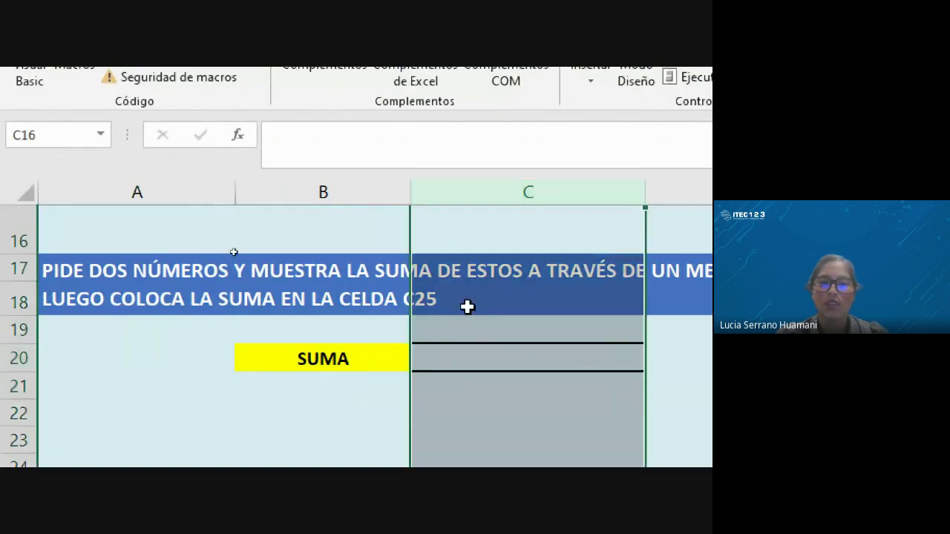
click(460, 359)
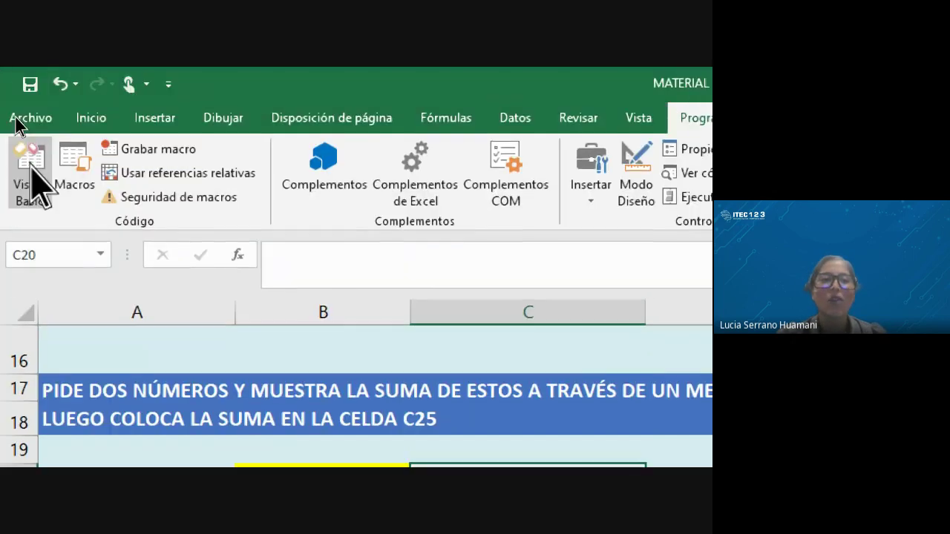
click(31, 167)
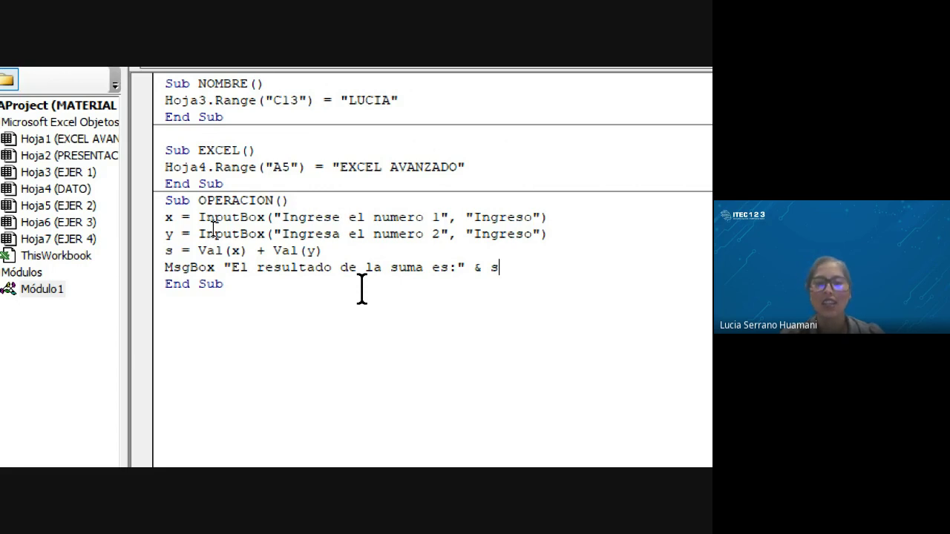
key(Return)
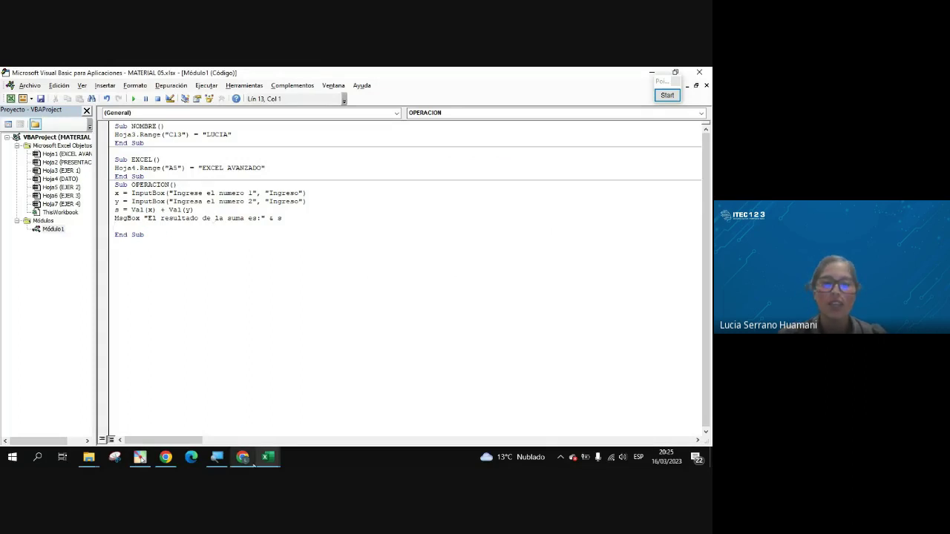
Step: Return from the video call to Excel and reopen the Visual Basic editor with OPERACION
click(10, 98)
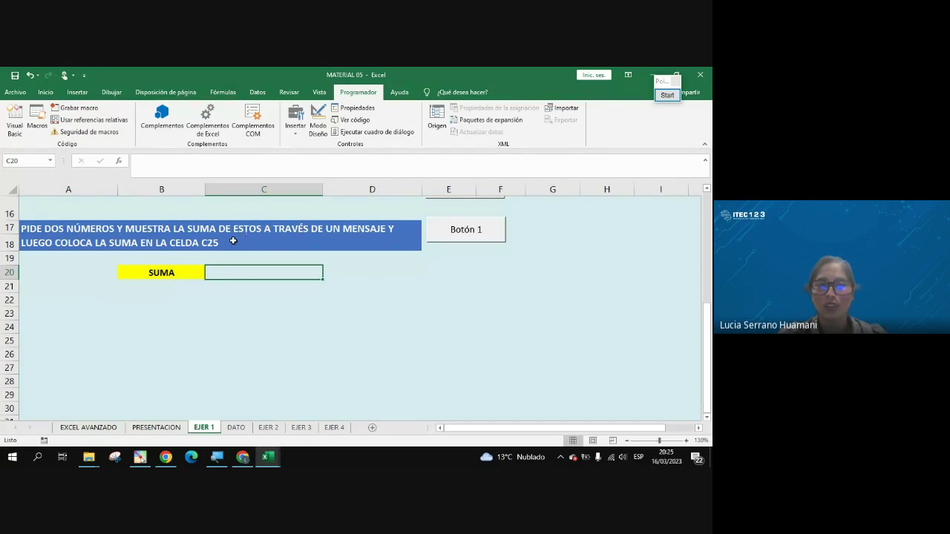
click(268, 458)
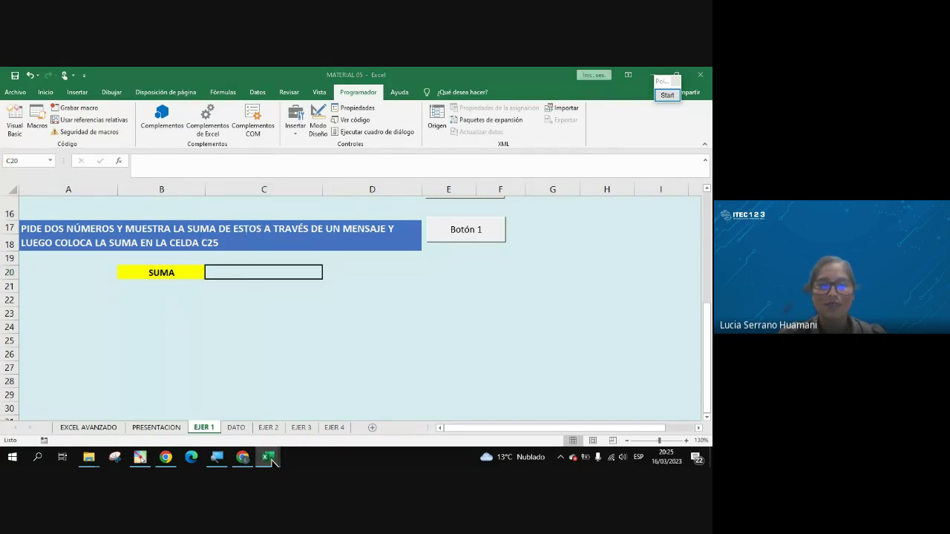
click(243, 457)
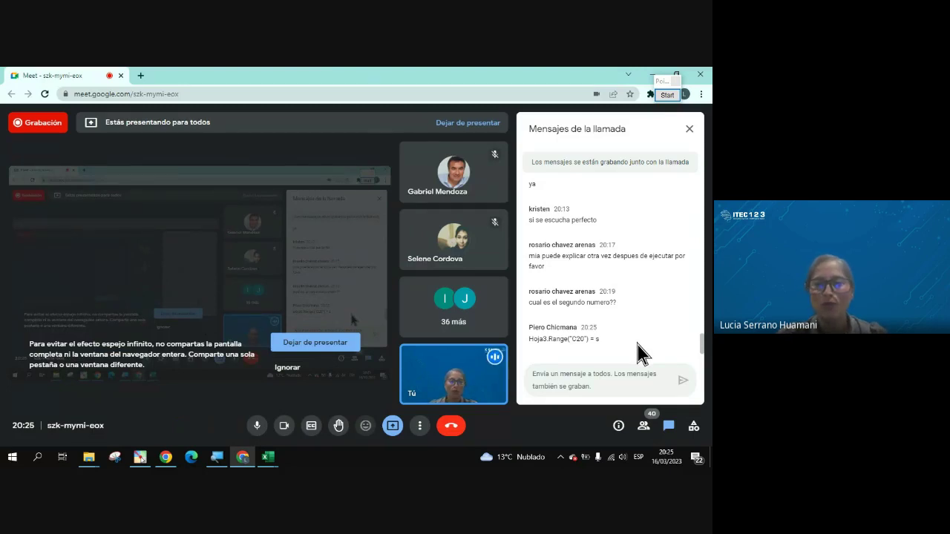
key(alt+Tab)
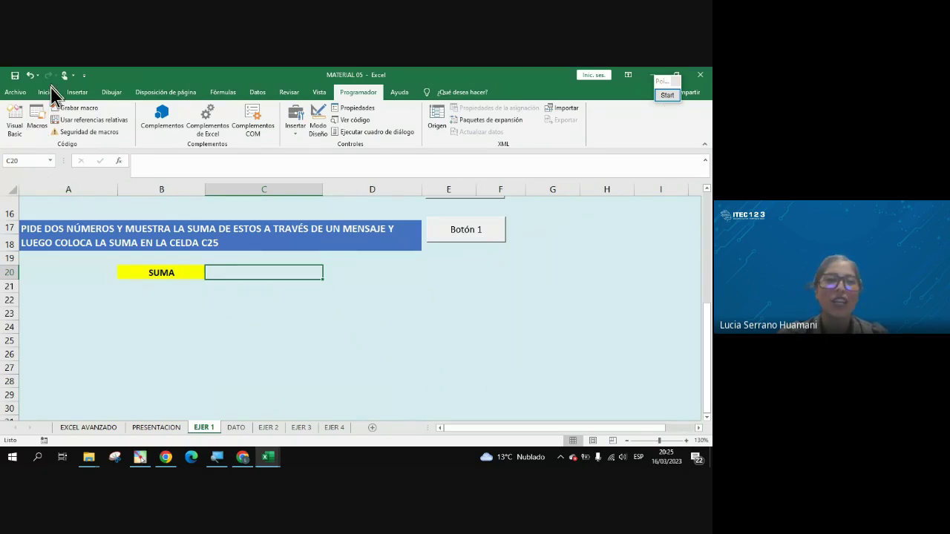
click(14, 120)
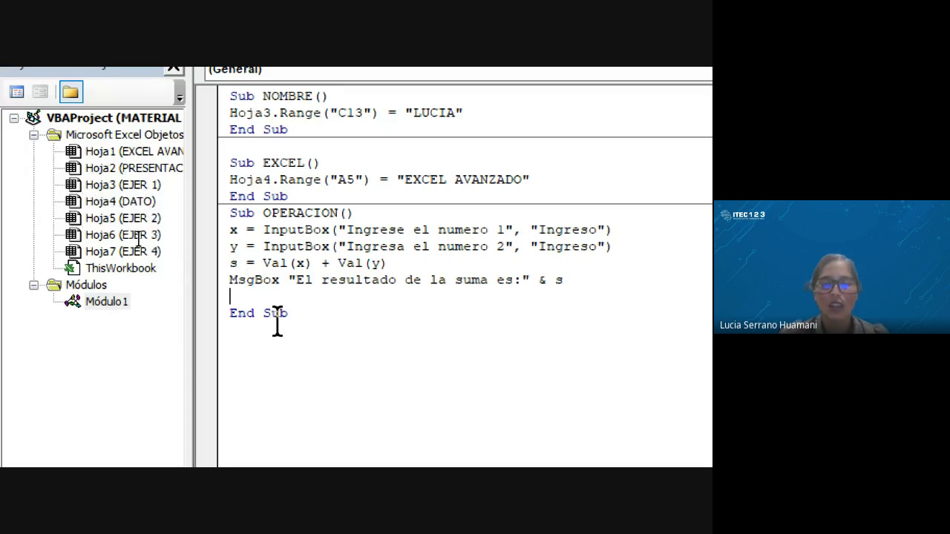
Step: Type hoja3.Range("c20")=s below the MsgBox line, accepting the Range completion
text(hoja3.)
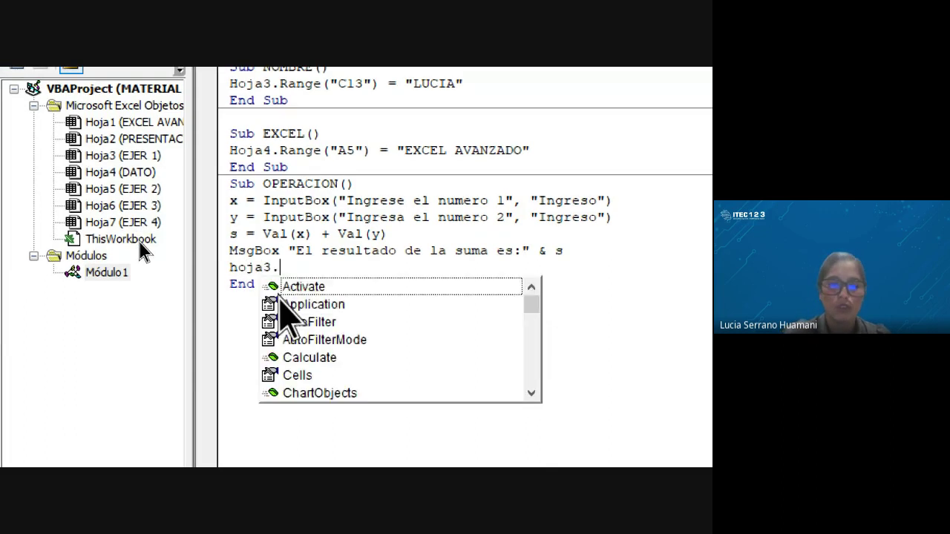
text(ran)
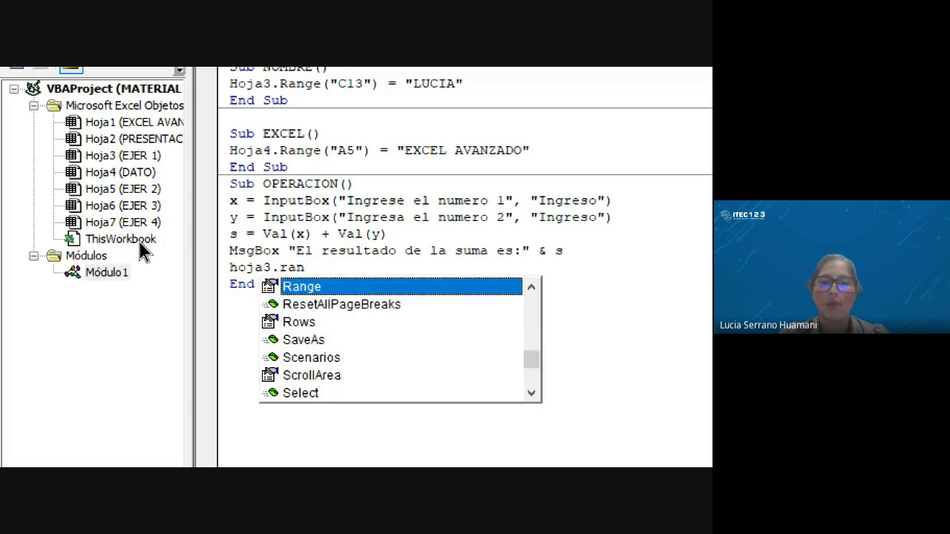
double_click(318, 289)
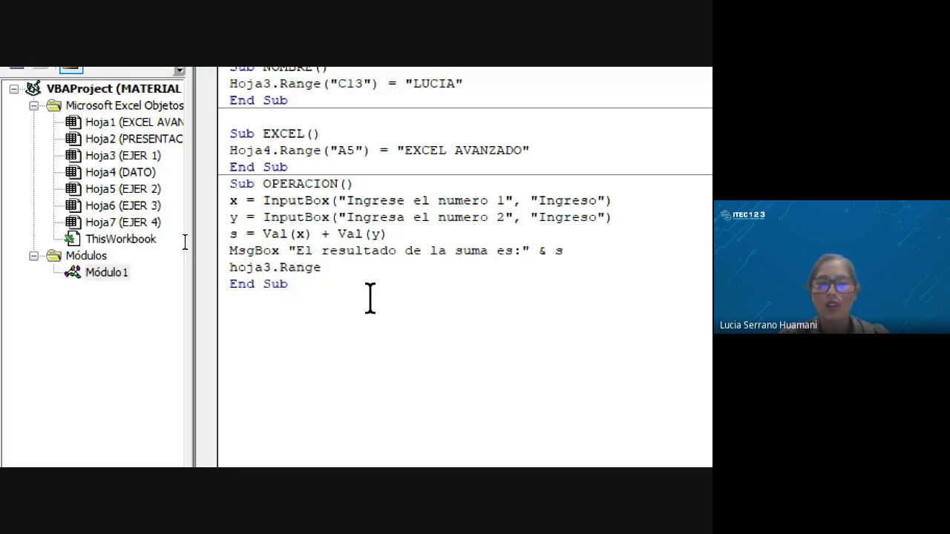
text(("c)
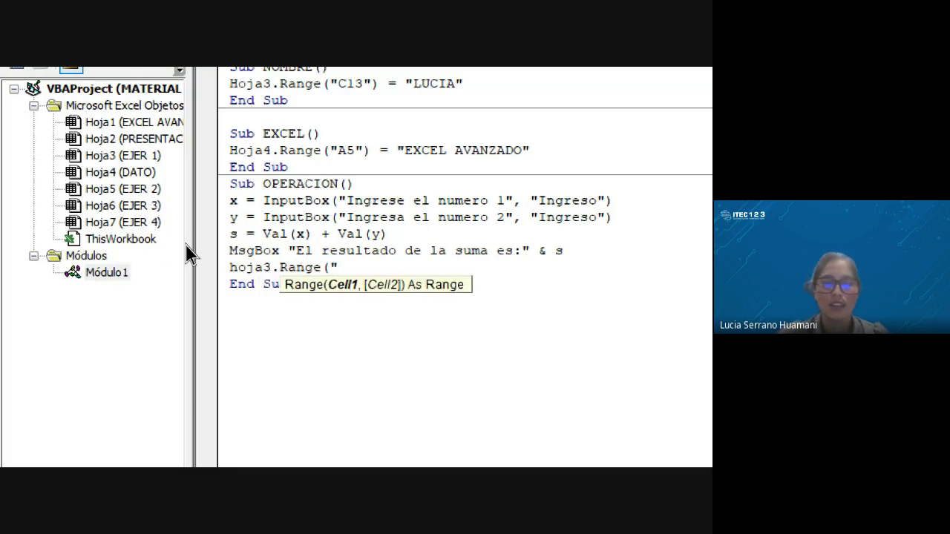
text(20)
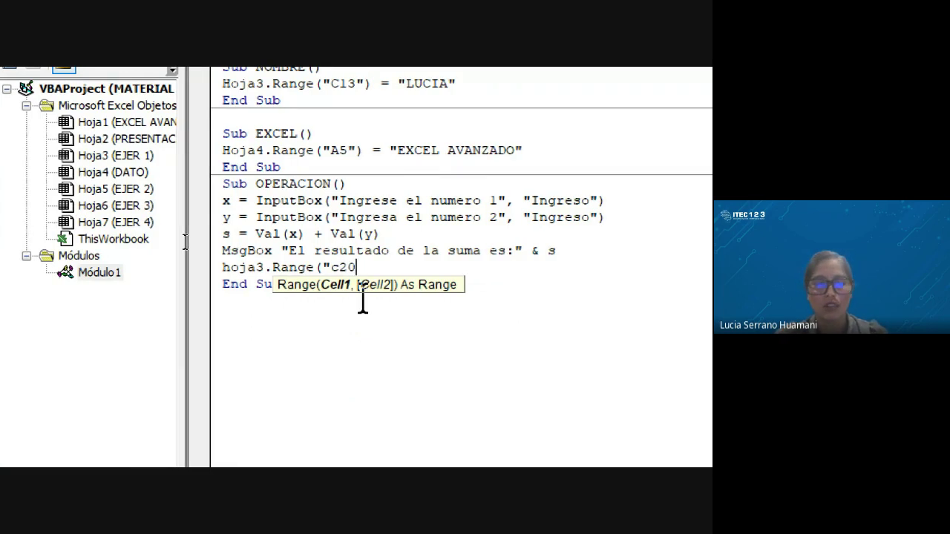
text(")
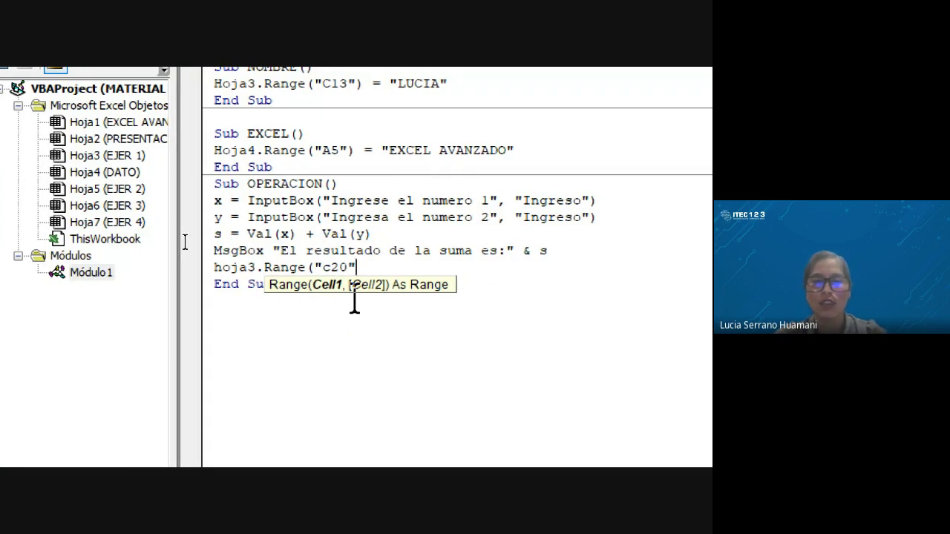
text()=)
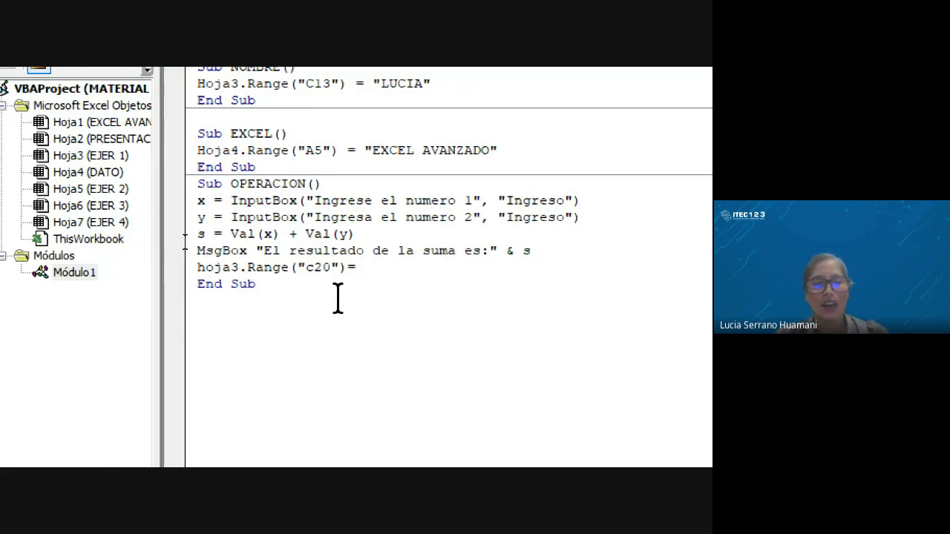
text(s)
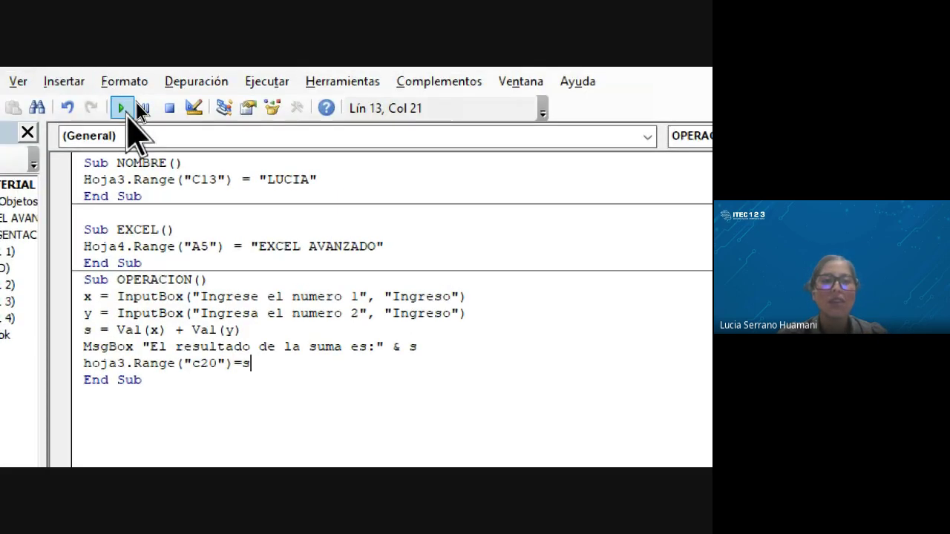
Step: Run OPERACION with 30 and 30, producing "El resultado de la suma es:60"
click(123, 109)
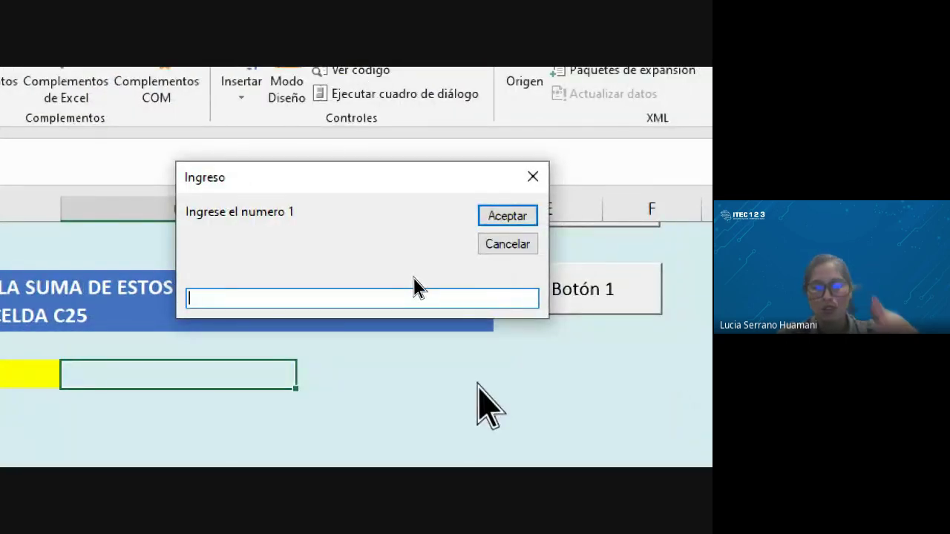
text(30)
key(Return)
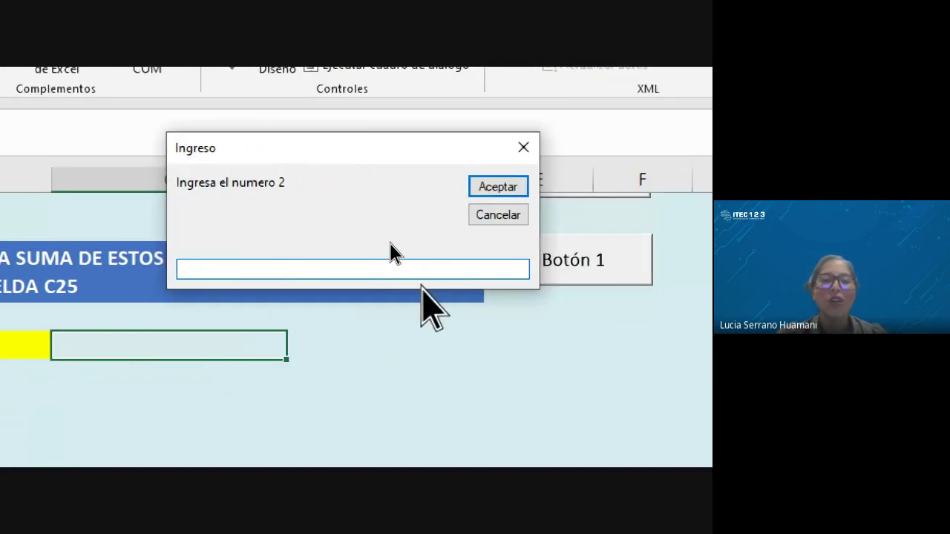
text(30)
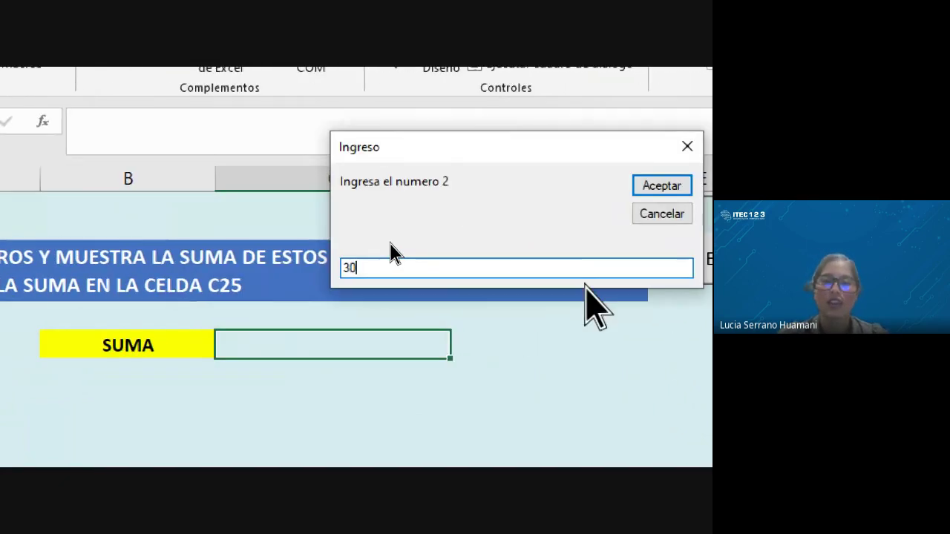
key(Return)
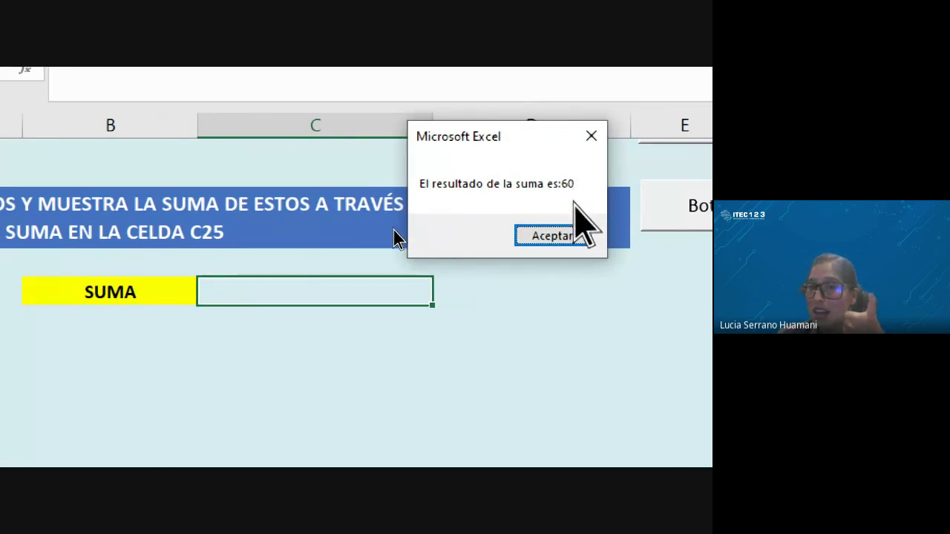
Step: Dismiss the result and return to EJER 1 to see 60 in cell C20
click(570, 236)
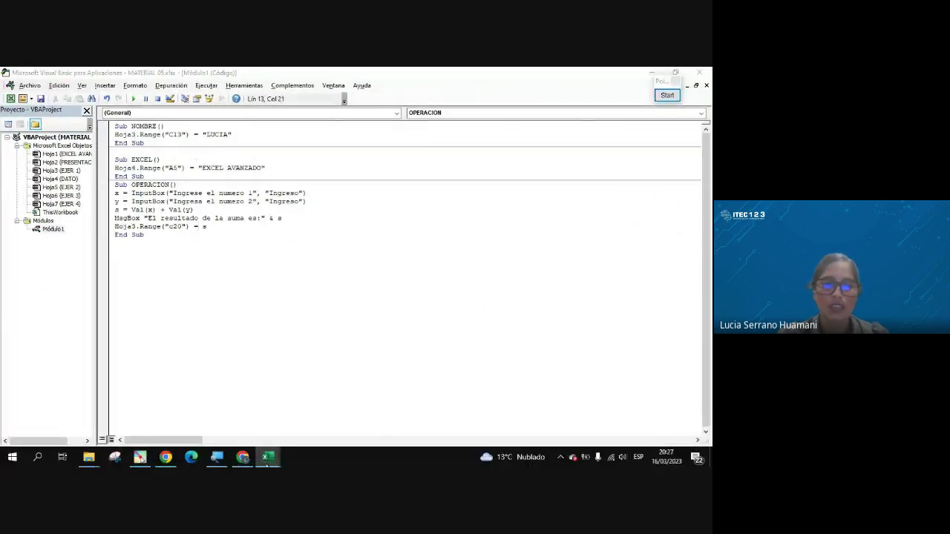
mouse_move(267, 456)
click(210, 405)
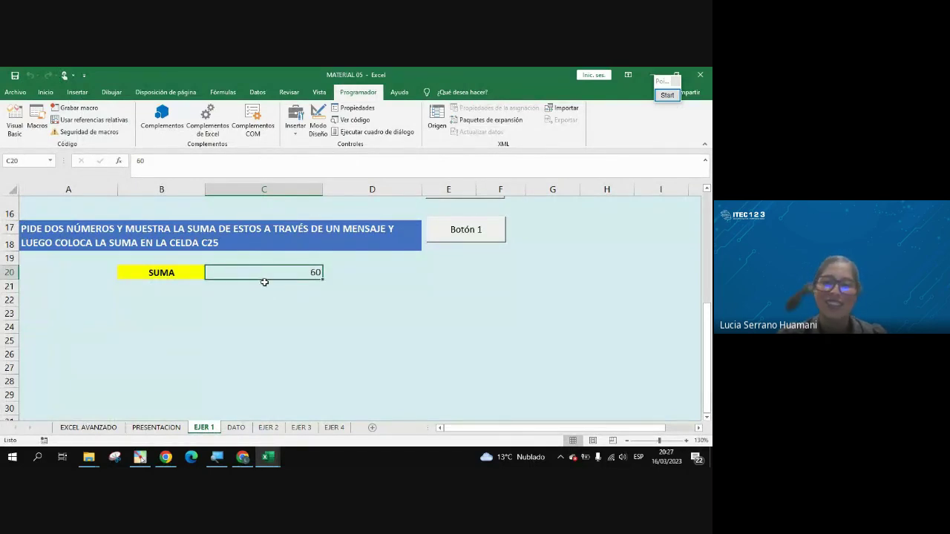
scroll(445, 288, up, 1)
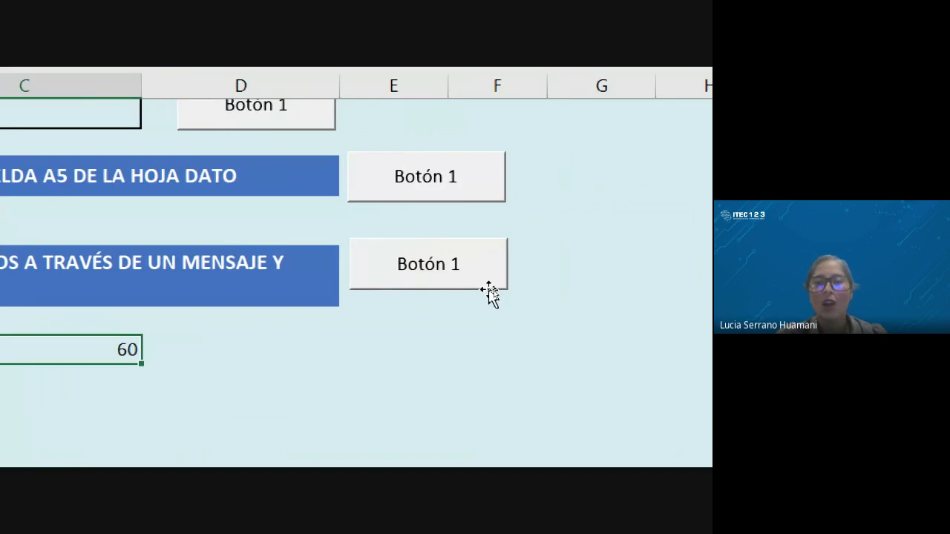
Step: Assign the OPERACION macro to the second Botón 1 through Asignar macro
right_click(474, 269)
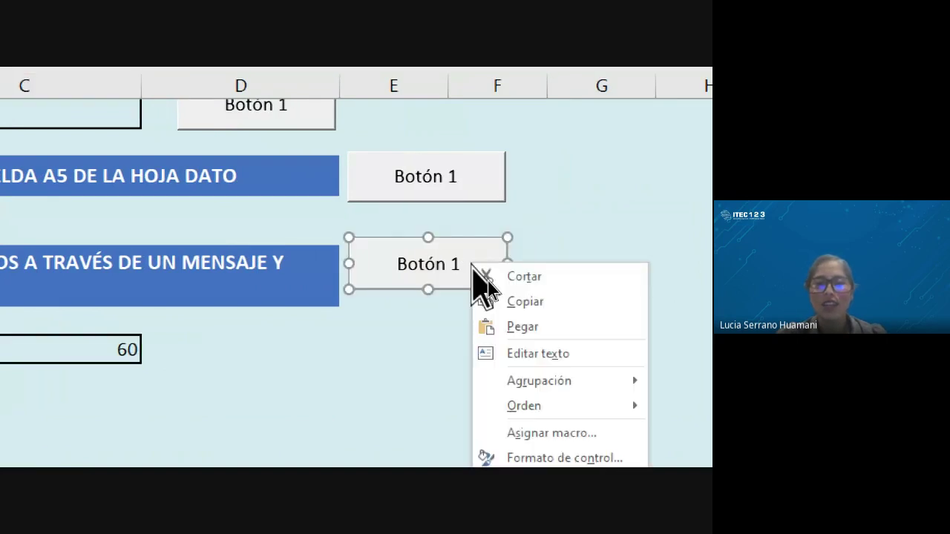
click(521, 376)
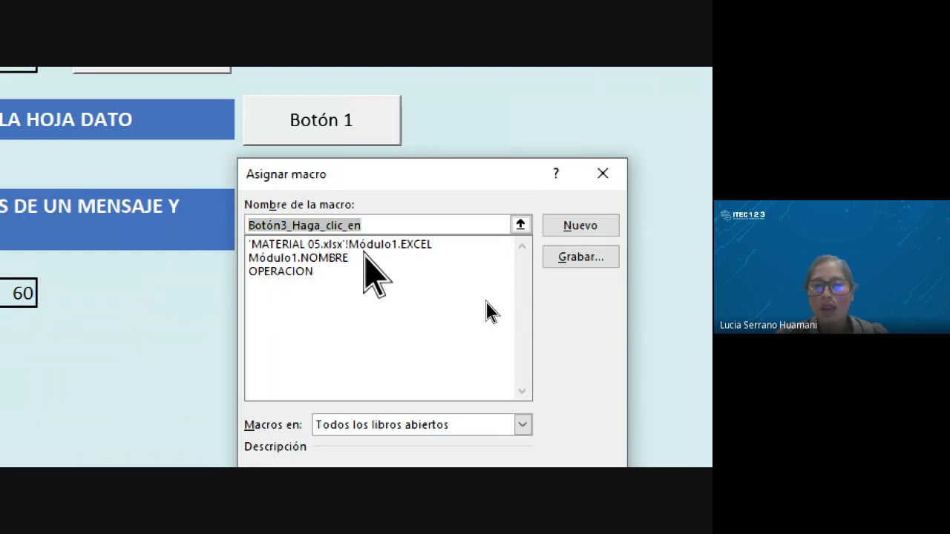
click(292, 272)
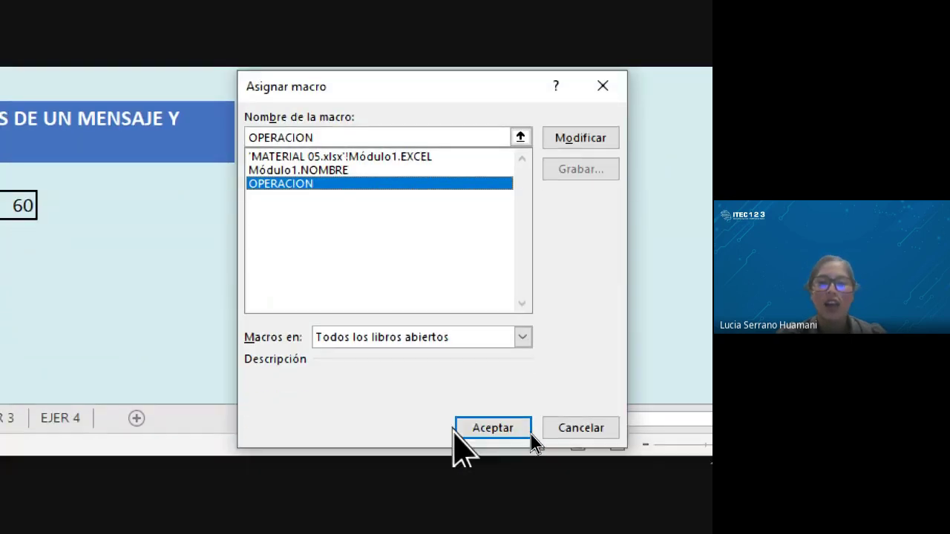
click(477, 431)
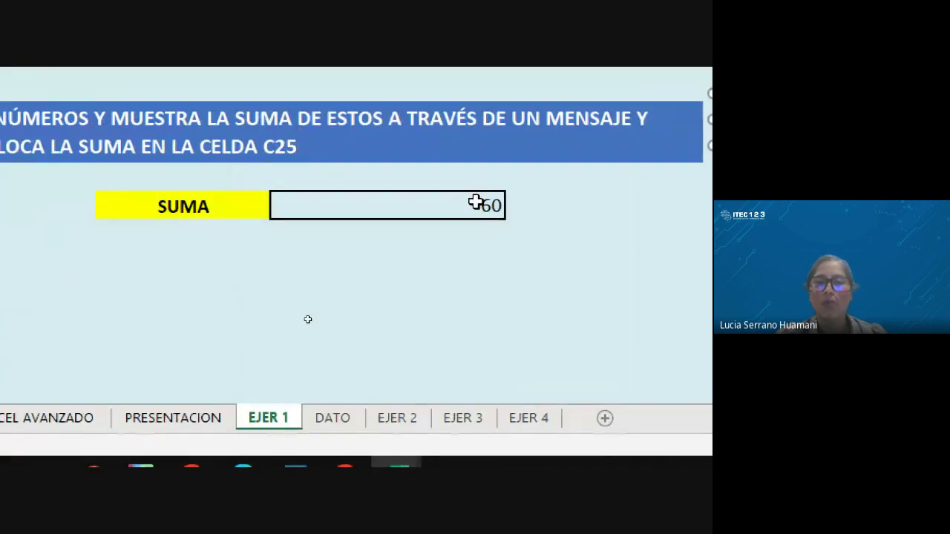
Step: Clear C20, run the button with 34 and 45, and dismiss the 79 result
key(Delete)
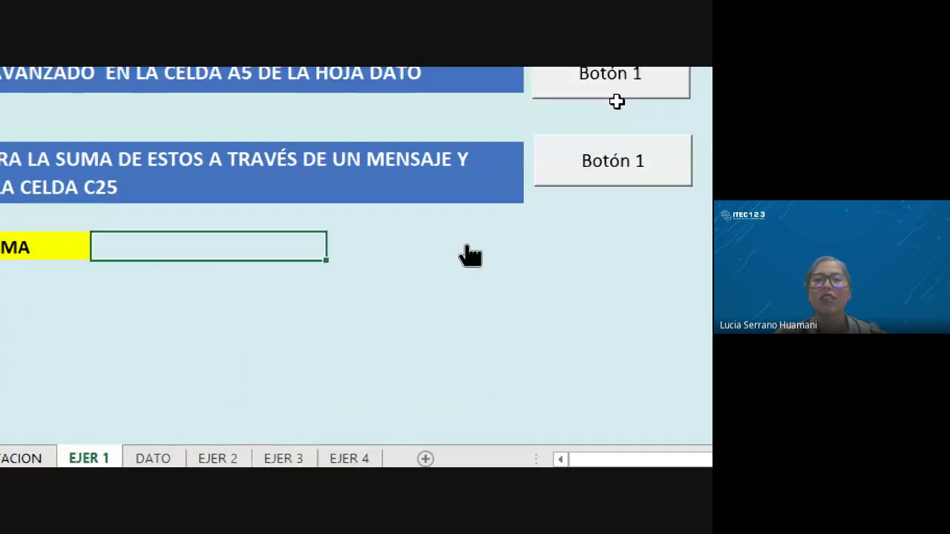
click(523, 193)
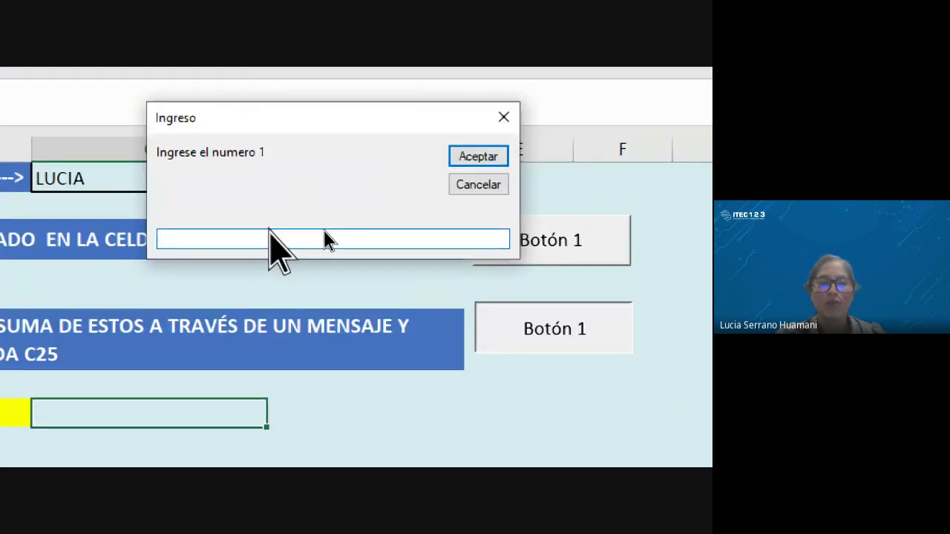
text(34)
key(Return)
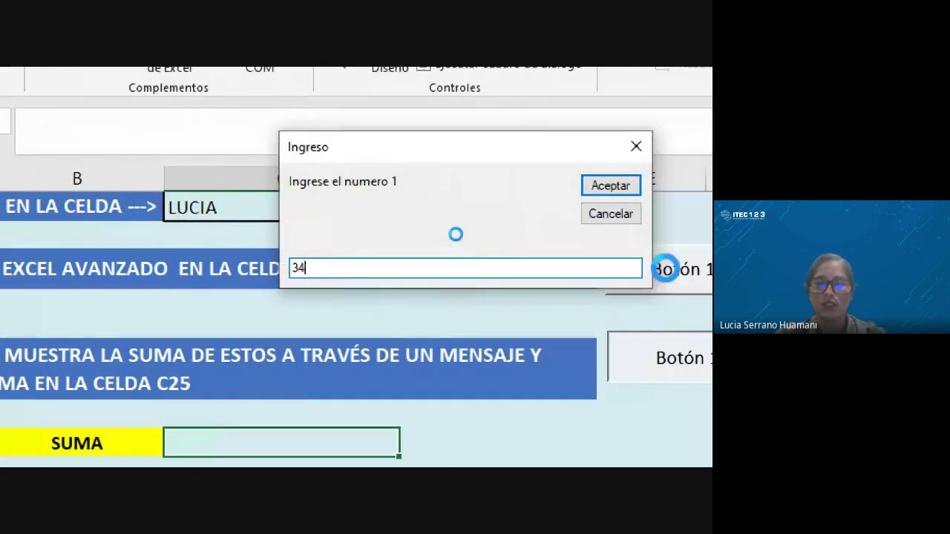
text(45)
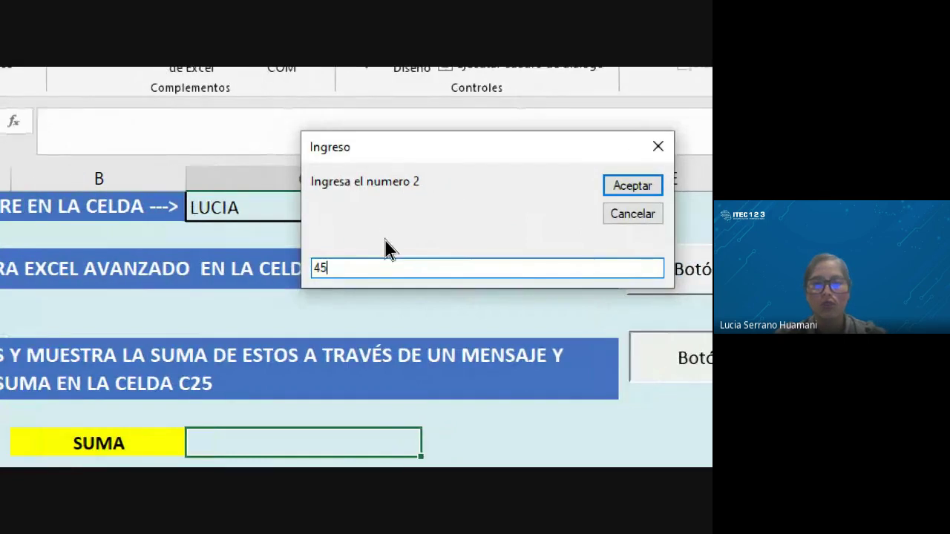
key(Return)
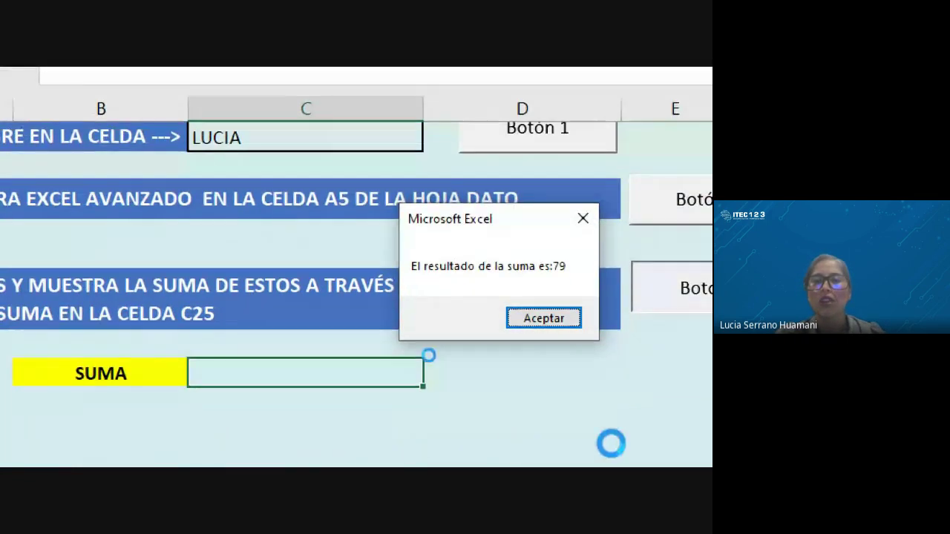
click(448, 277)
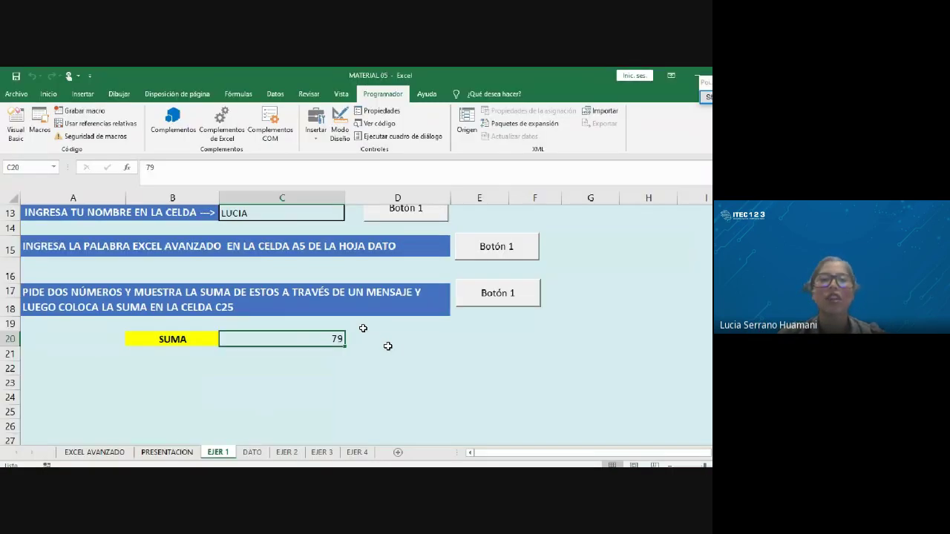
Step: Open the Visual Basic editor on the OPERACION macro code, then bring the Google Meet call forward
click(15, 121)
click(234, 258)
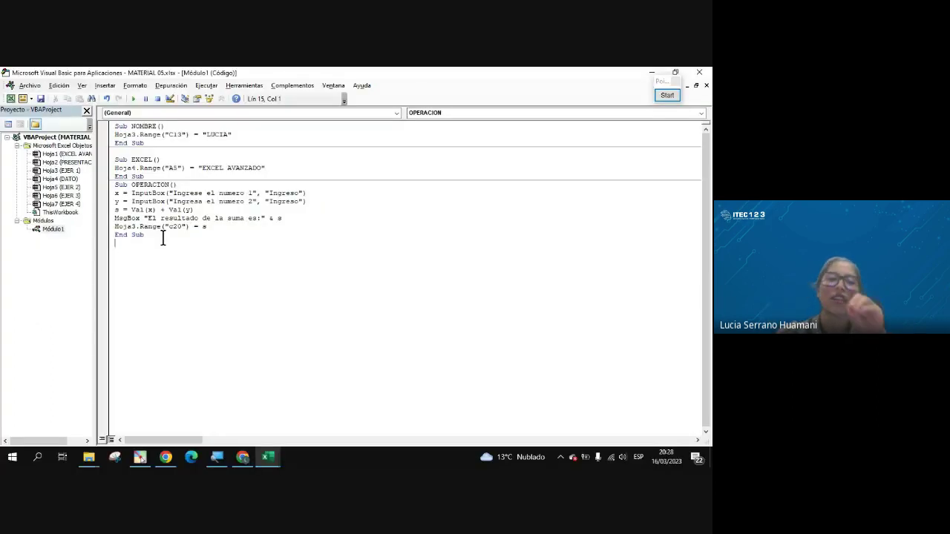
click(244, 456)
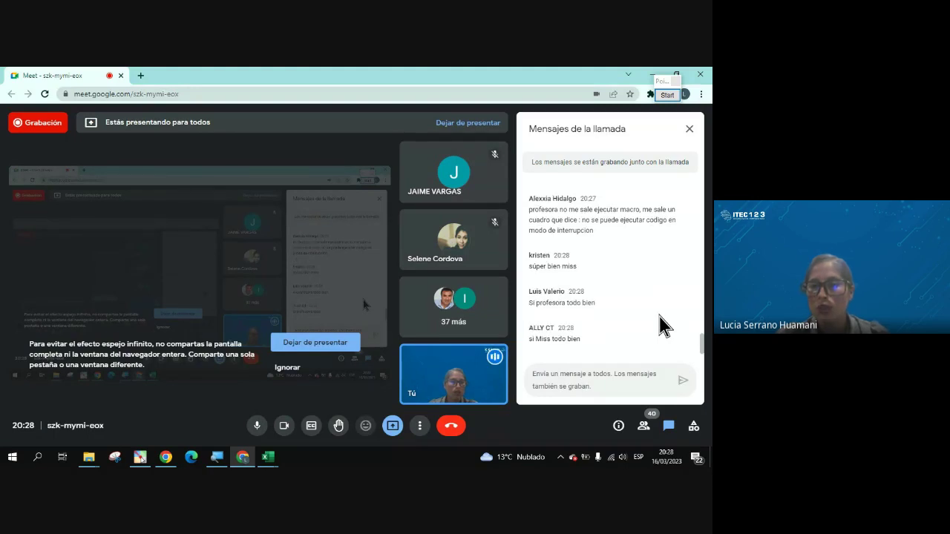
Step: Back in the VBA editor, highlight the OPERACION macro's InputBox lines, sum line and MsgBox lines
key(alt+Tab)
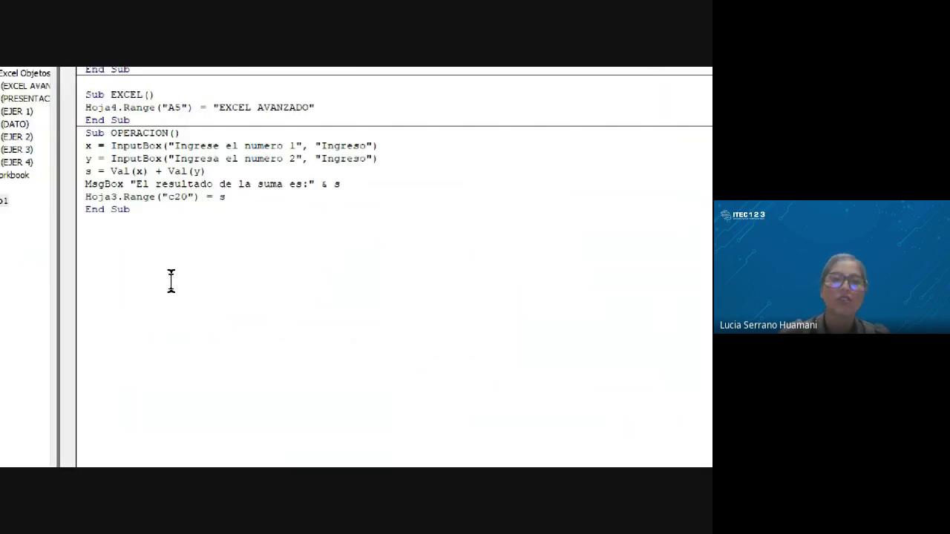
drag(245, 239, 49, 173)
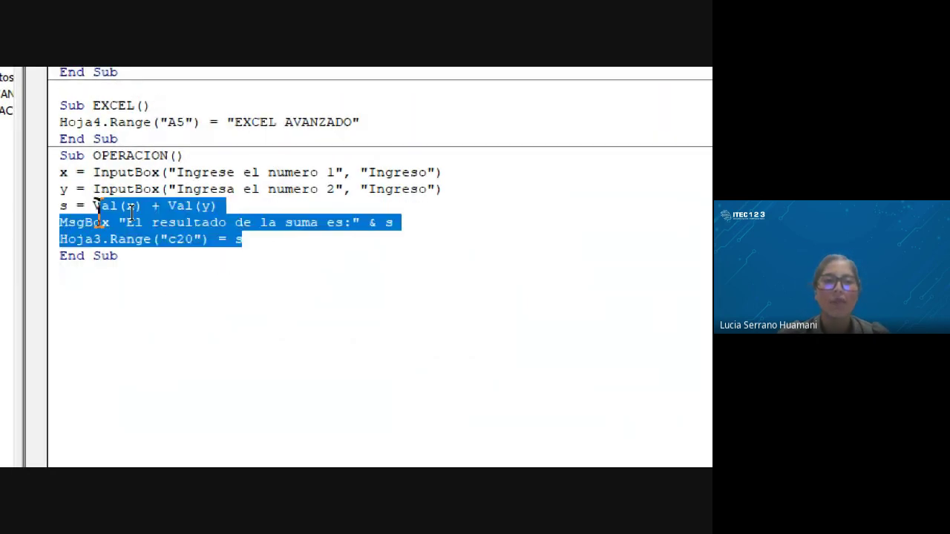
click(231, 223)
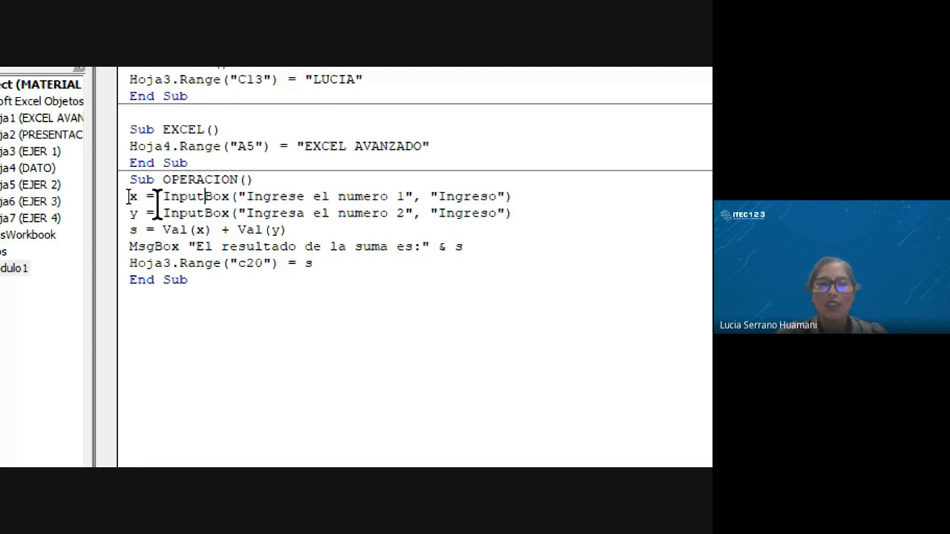
drag(163, 196, 228, 198)
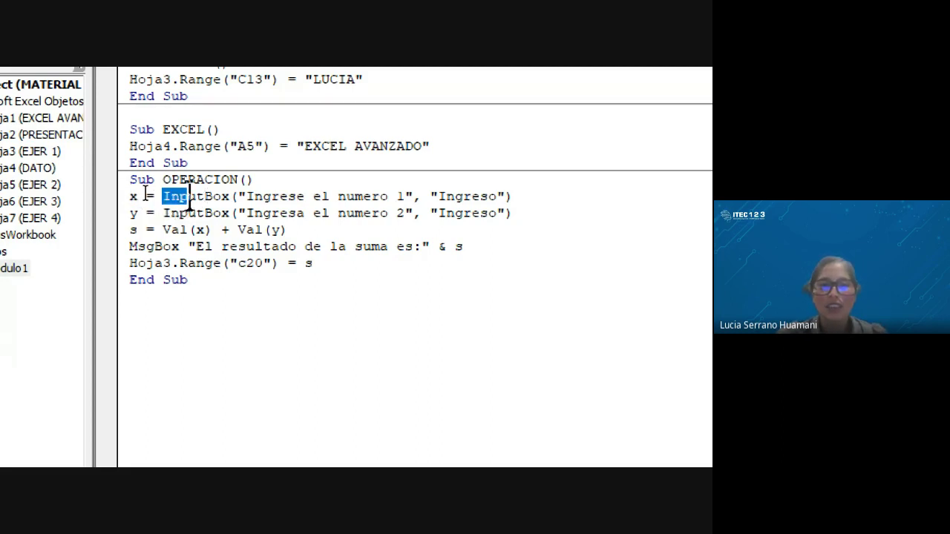
drag(163, 213, 229, 214)
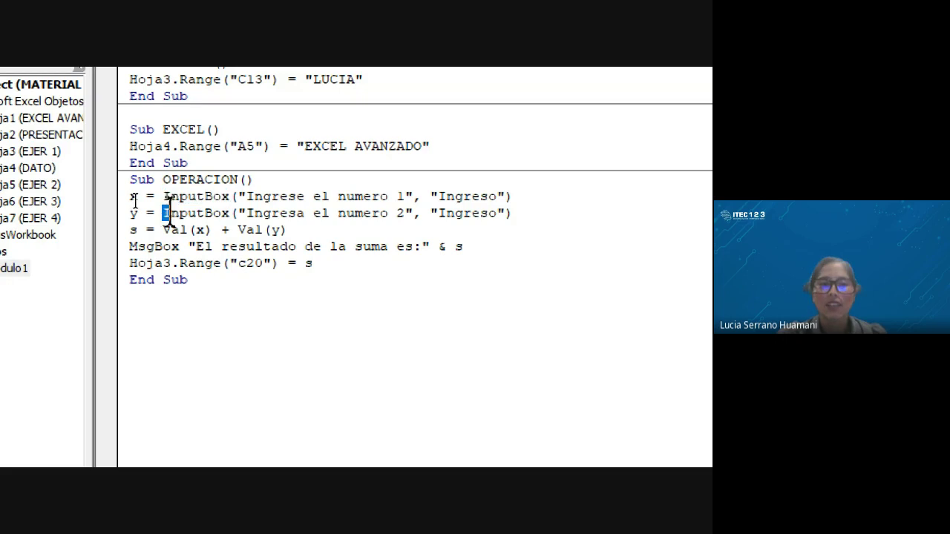
click(205, 229)
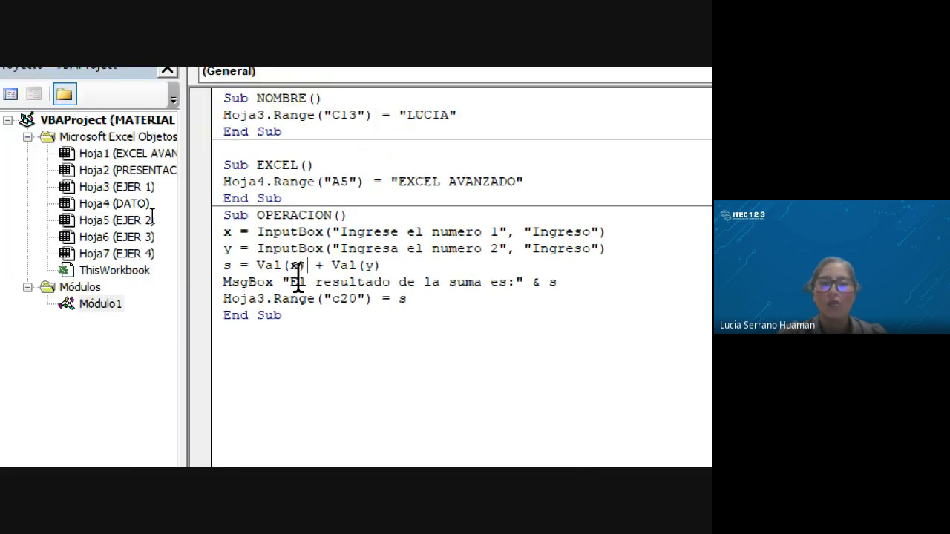
click(308, 264)
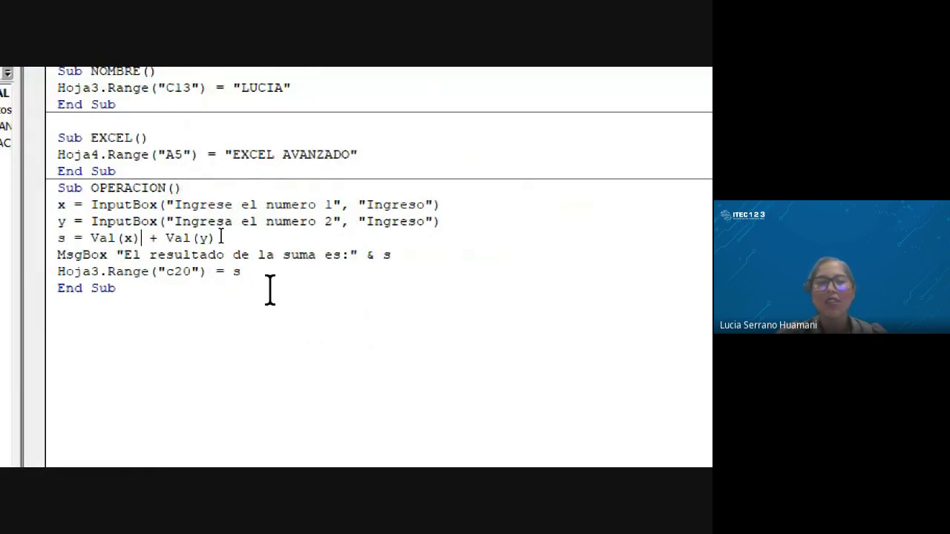
drag(267, 290, 140, 255)
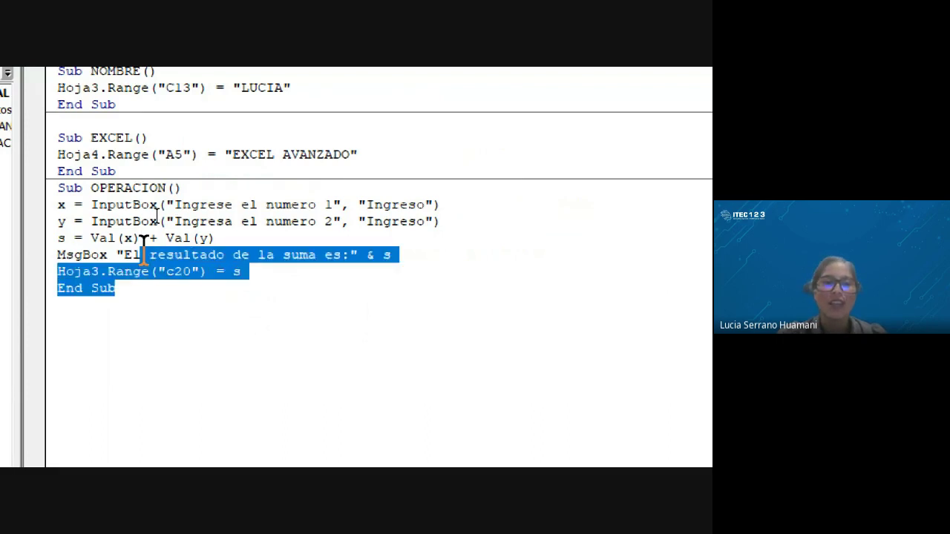
click(149, 271)
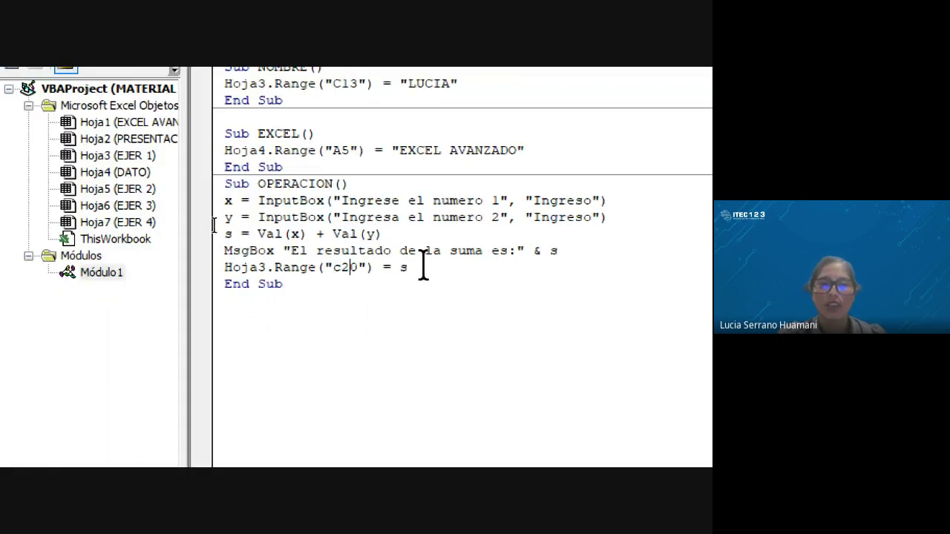
Step: Post the whole OPERACION macro to the Google Meet chat and return to the VBA editor
mouse_move(299, 285)
mouse_down()
mouse_move(224, 199)
mouse_move(225, 183)
mouse_up()
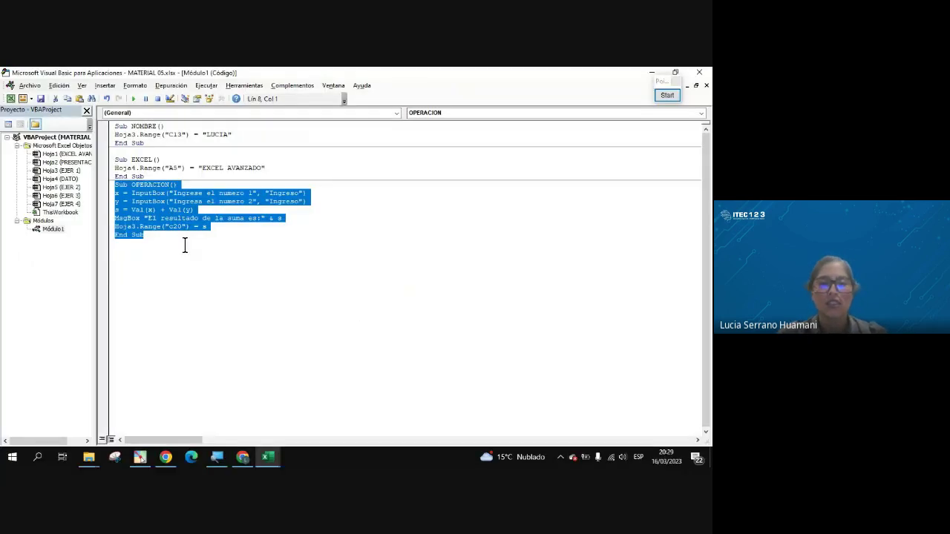
click(243, 456)
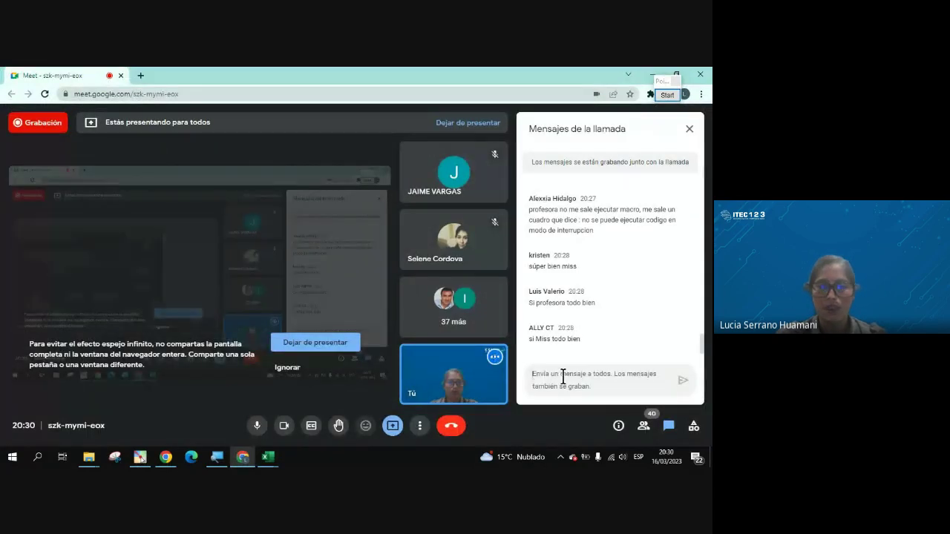
key(ctrl+v)
key(Return)
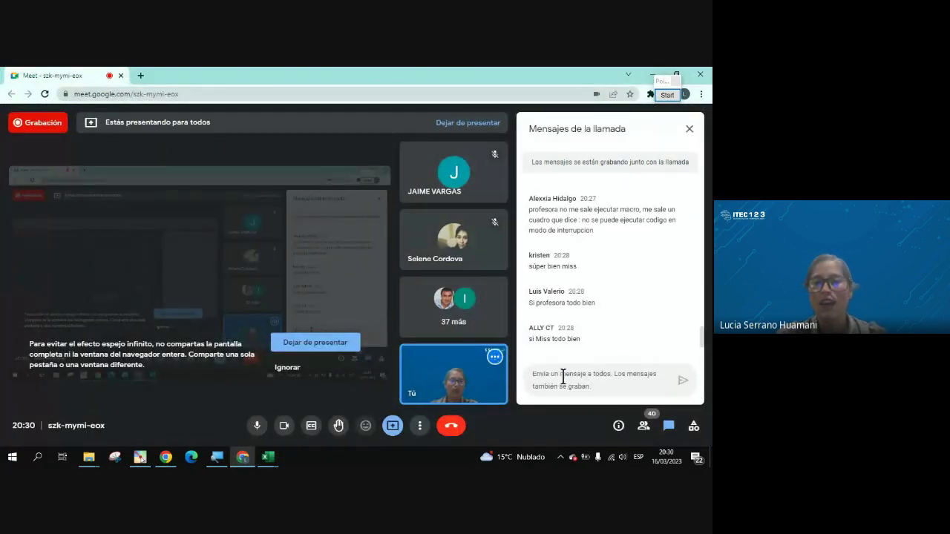
key(alt+Tab)
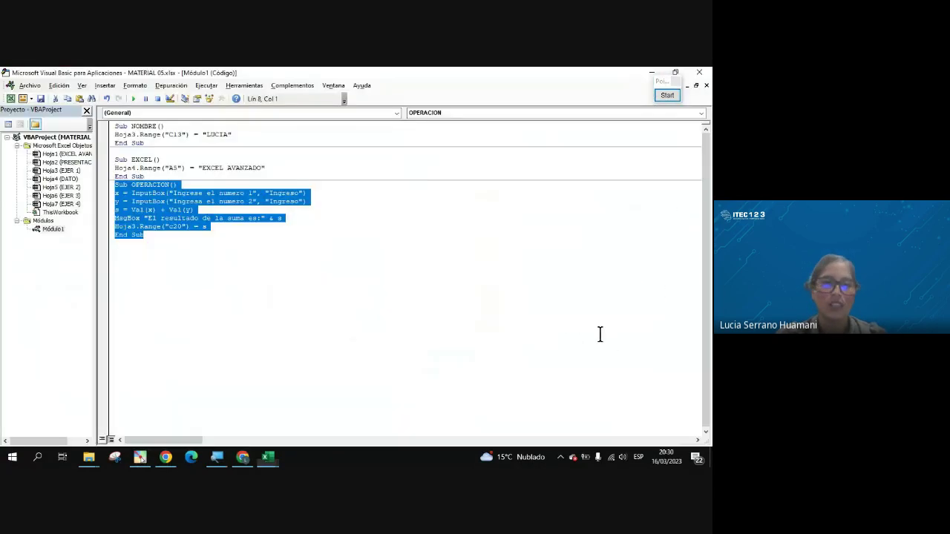
Step: Bring the Excel workbook forward and move from the DATO sheet to EJER 2, selecting cell H14
click(165, 256)
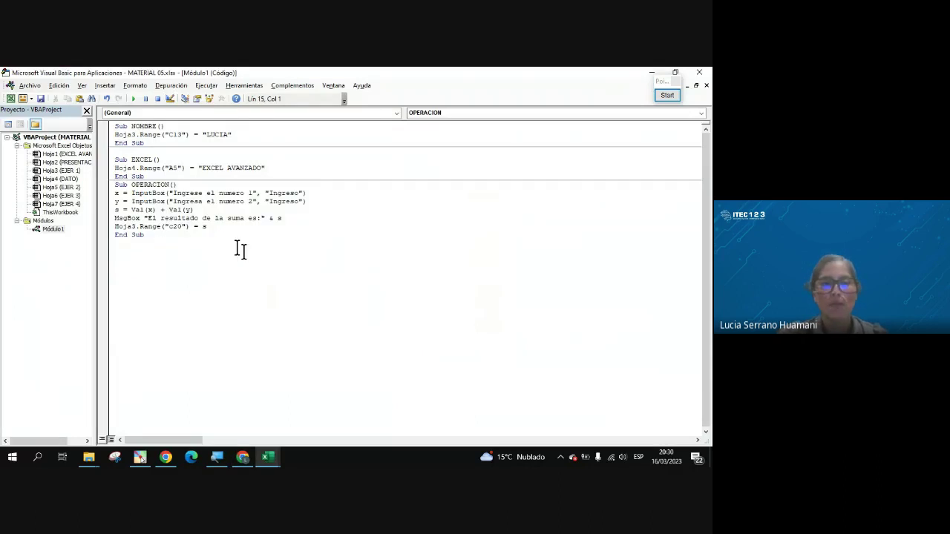
mouse_move(264, 456)
click(212, 444)
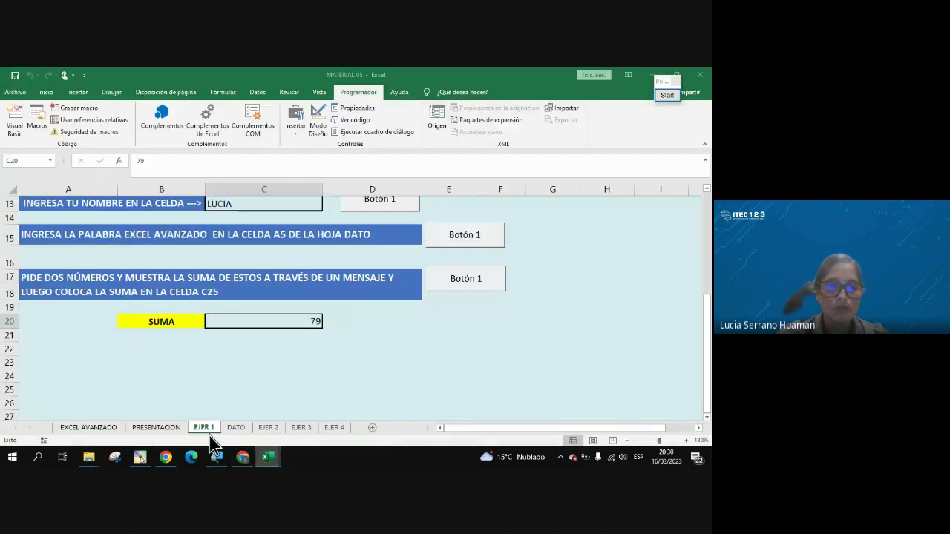
click(236, 429)
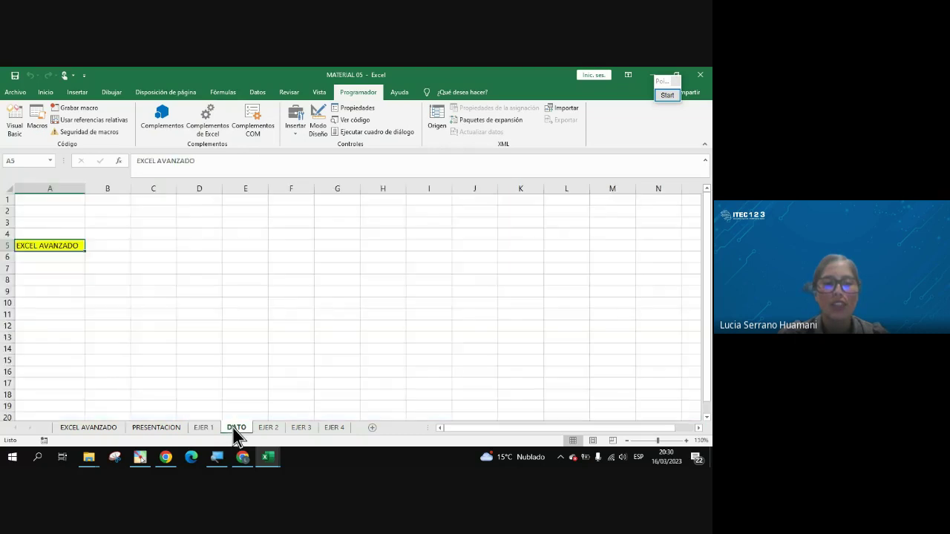
click(260, 430)
click(309, 333)
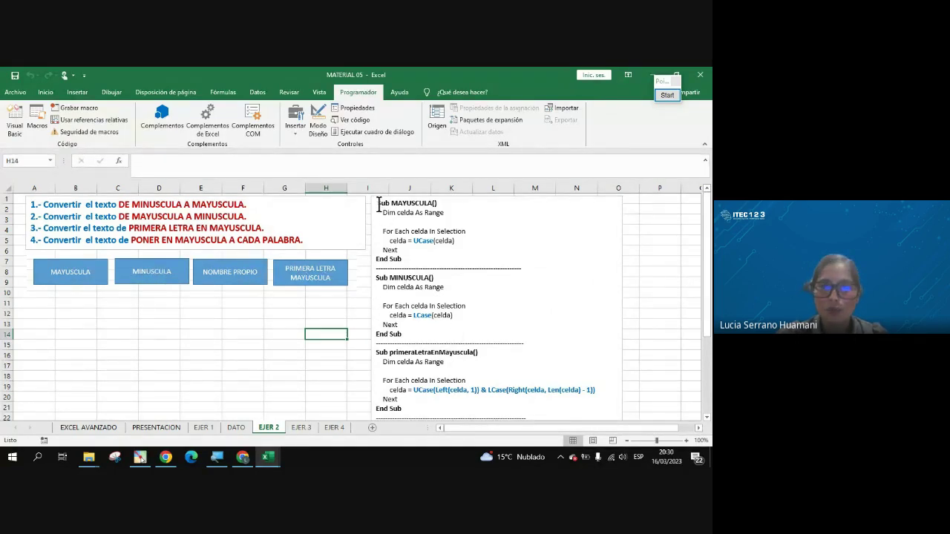
mouse_move(378, 204)
mouse_down()
mouse_move(443, 421)
mouse_move(438, 364)
mouse_up()
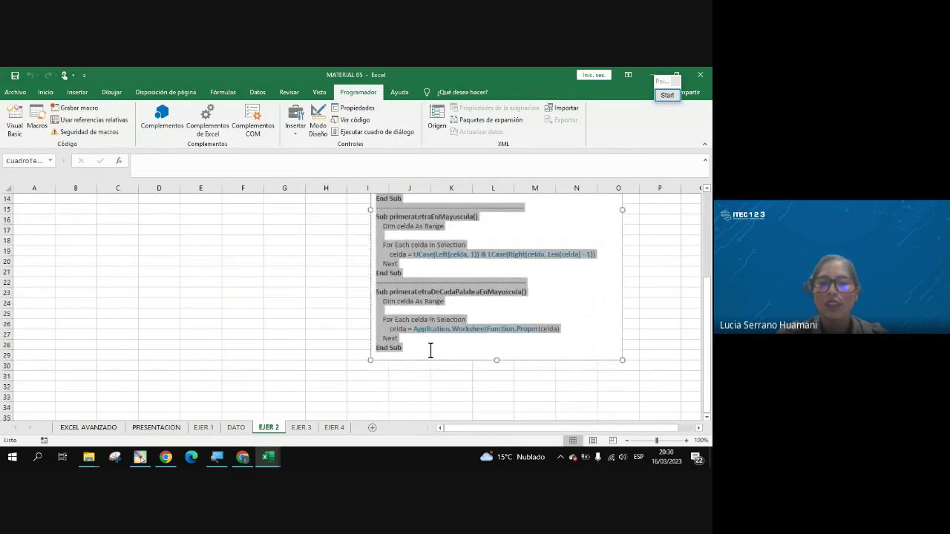
scroll(438, 341, up, 5)
click(420, 251)
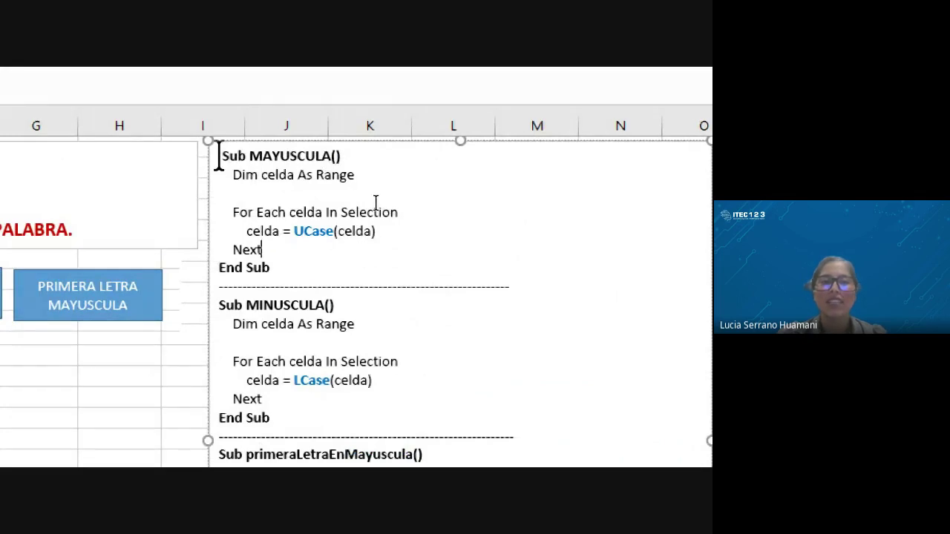
drag(219, 156, 296, 156)
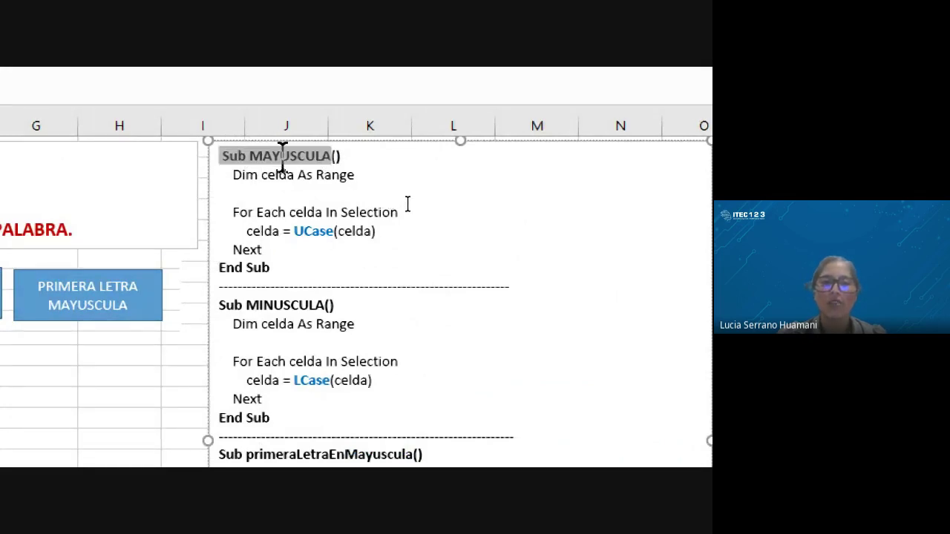
drag(295, 156, 341, 158)
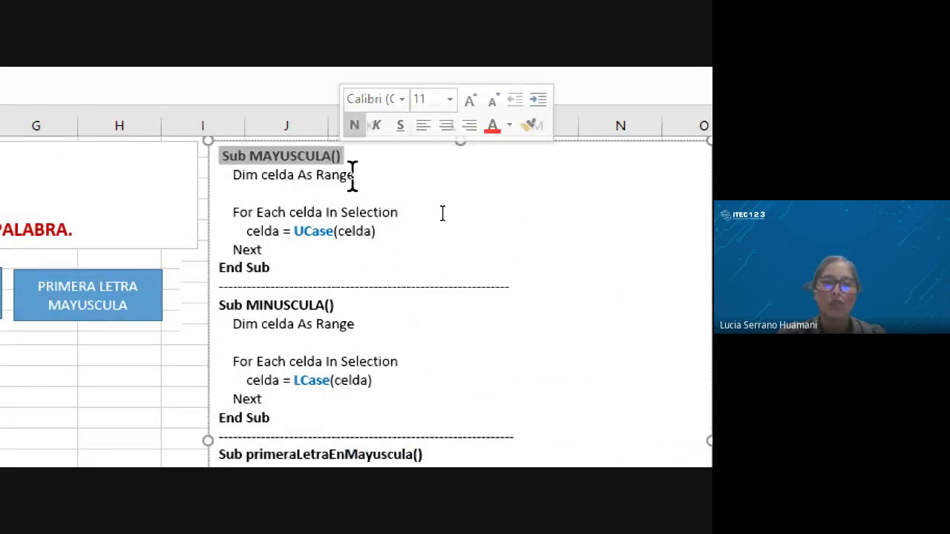
click(243, 183)
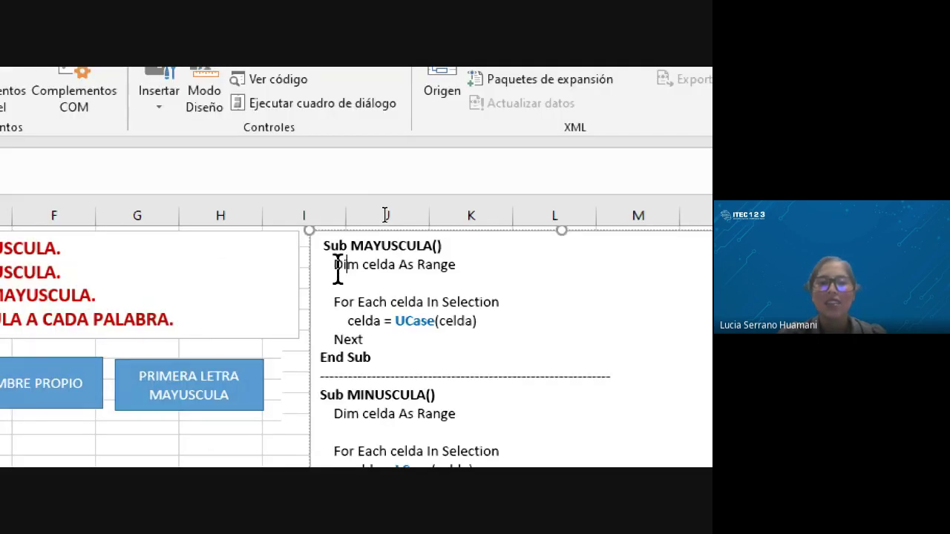
drag(334, 265, 356, 267)
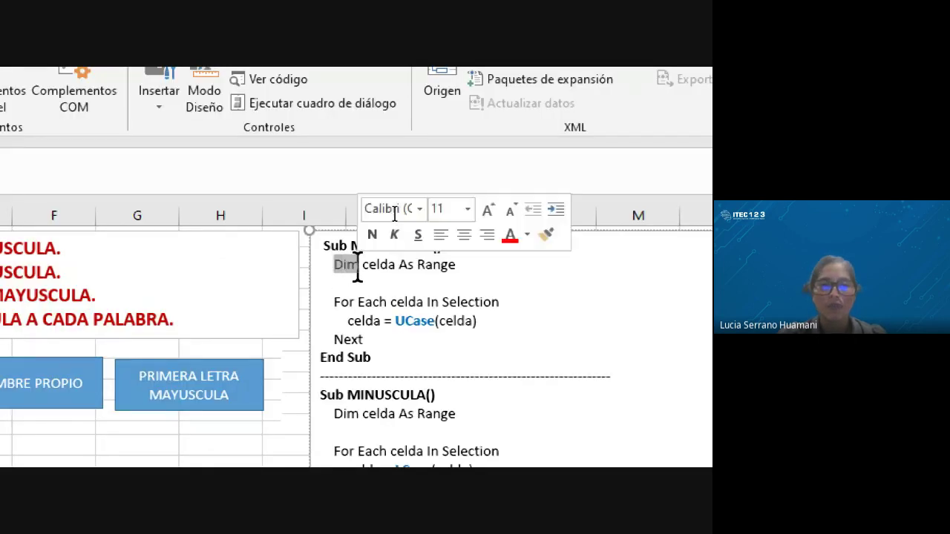
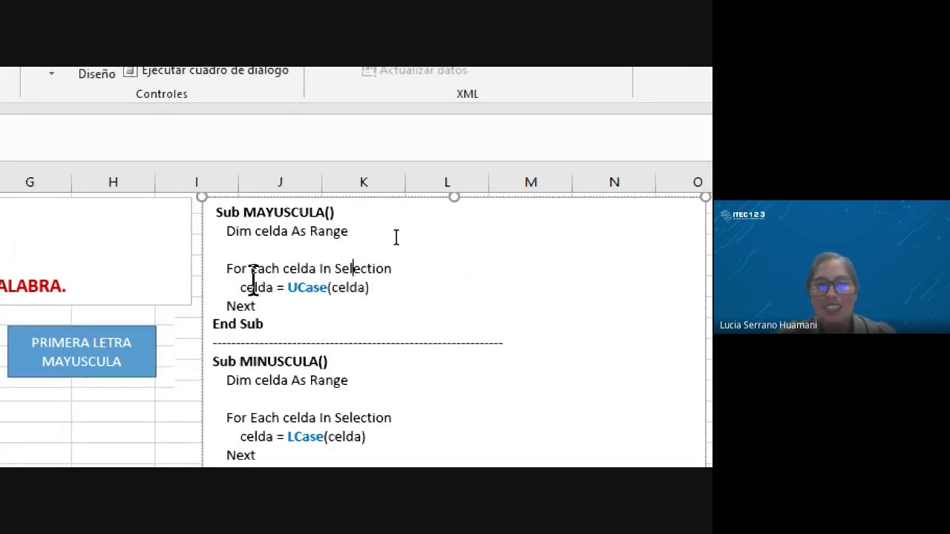
Step: Walk through the MAYUSCULA code's celda, Selection and UCase parts, then select the whole procedure
drag(283, 271, 294, 275)
mouse_move(313, 271)
mouse_down()
mouse_move(342, 271)
mouse_move(329, 318)
mouse_up()
click(303, 297)
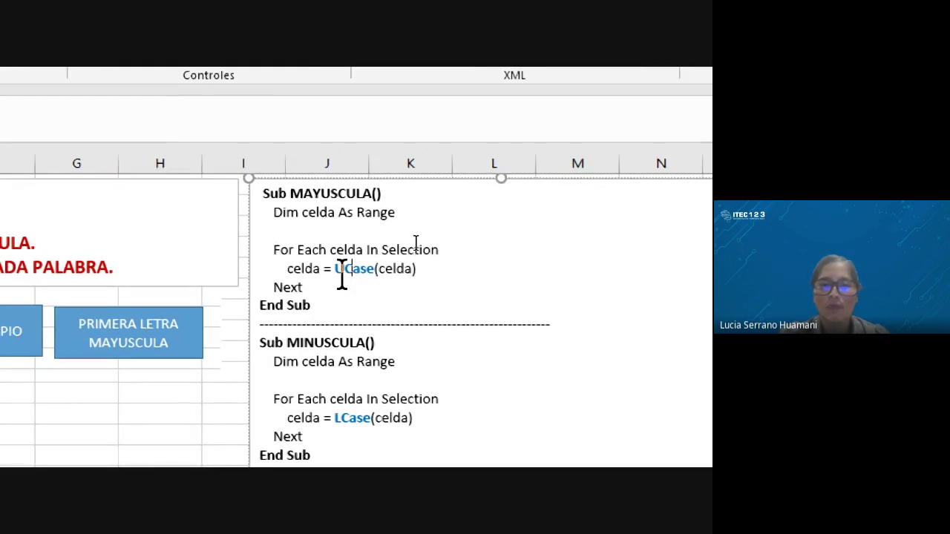
double_click(348, 249)
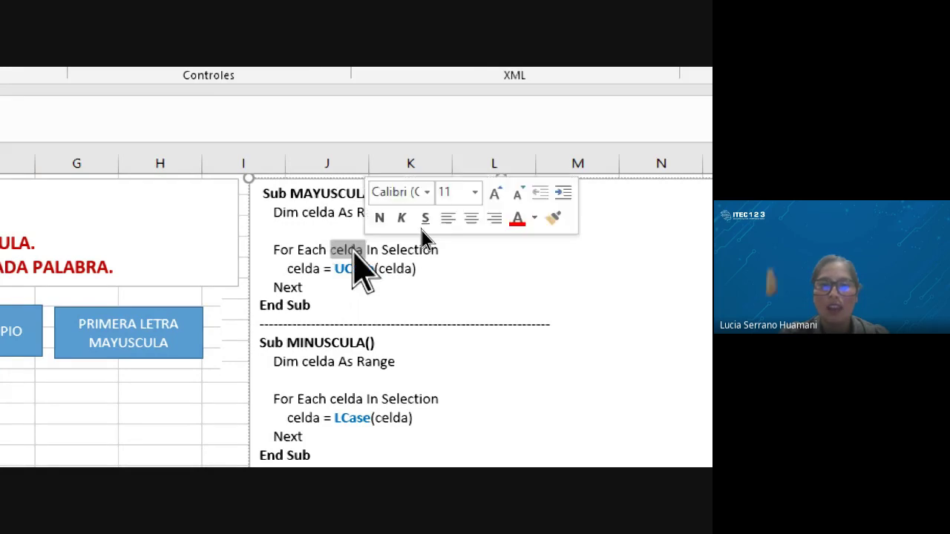
double_click(318, 212)
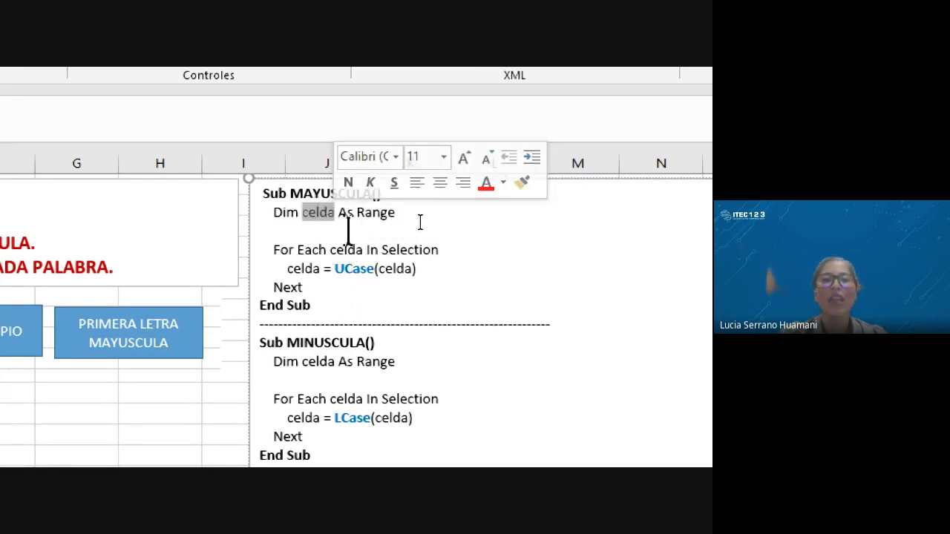
drag(383, 252, 432, 252)
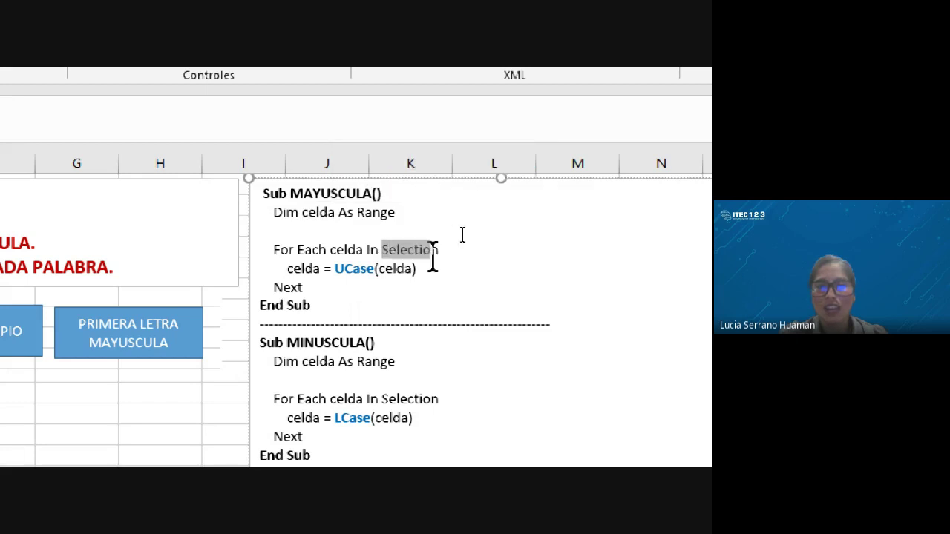
mouse_move(335, 270)
mouse_down()
mouse_move(380, 271)
mouse_move(420, 294)
mouse_up()
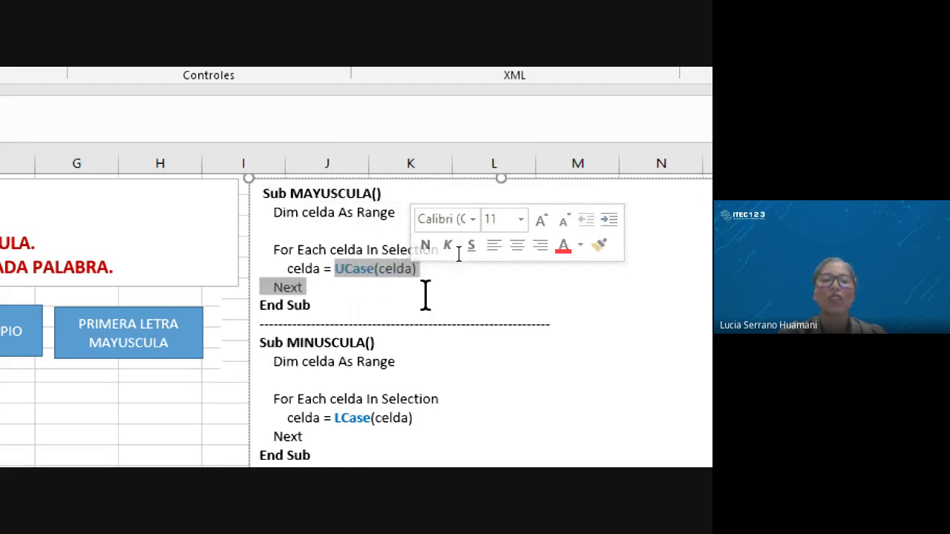
click(380, 291)
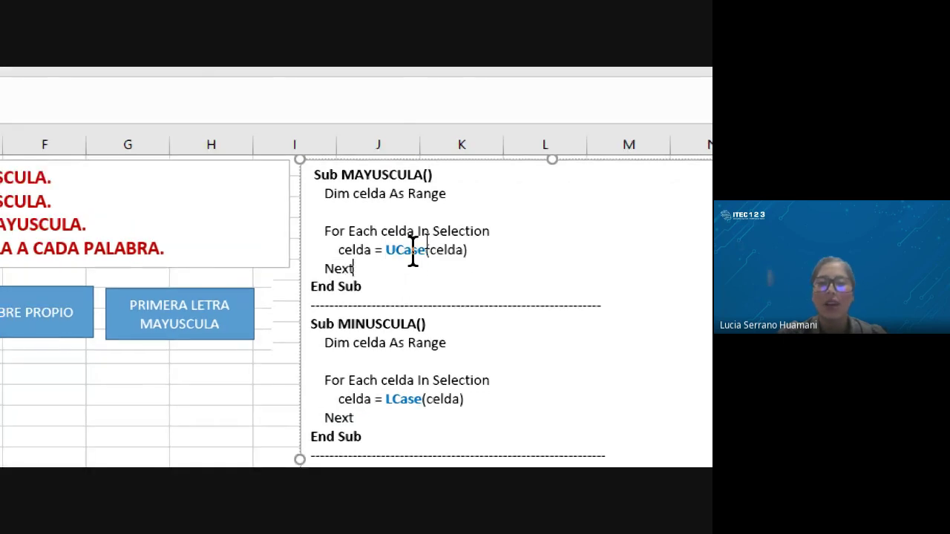
drag(386, 251, 429, 249)
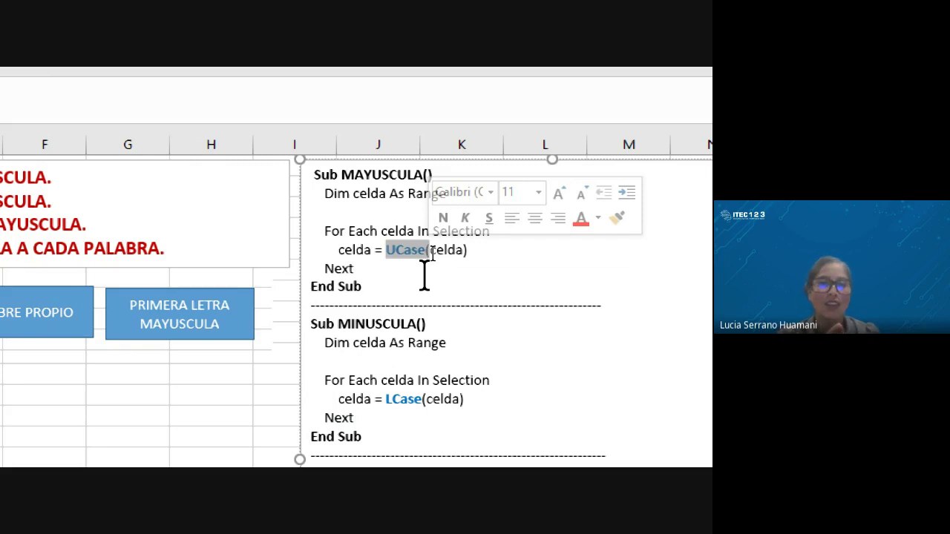
click(414, 276)
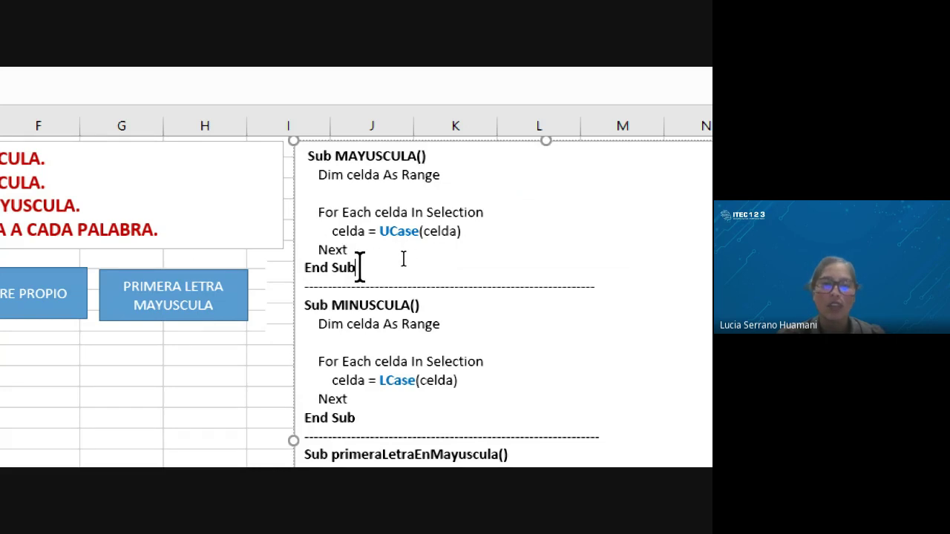
drag(356, 268, 307, 149)
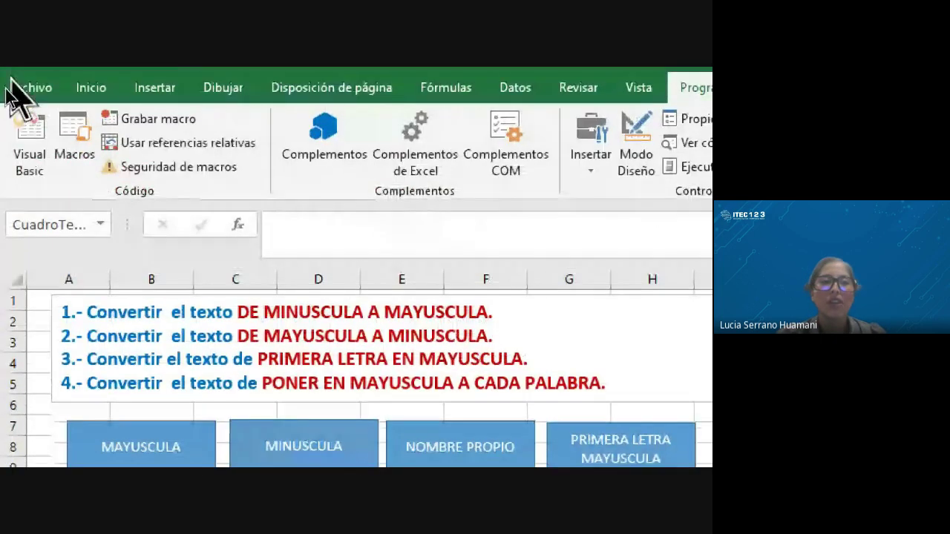
Step: Paste the MAYUSCULA procedure into Módulo1 and go over its name, Dim celda As Range and For Each loop
click(28, 133)
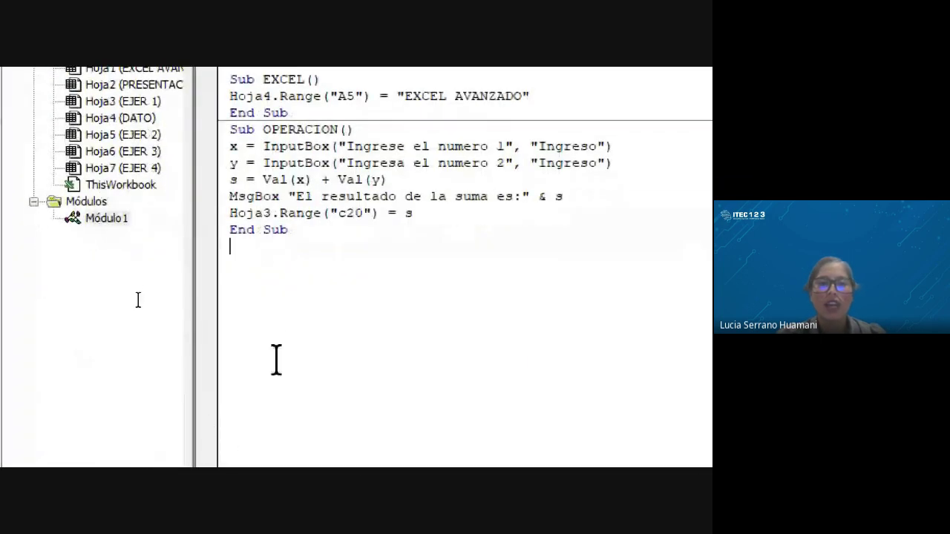
text(Sub MAYUSCULA()     Dim celda As Range      For Each celda In Selection         celda = UCase(celda)     Next End Sub)
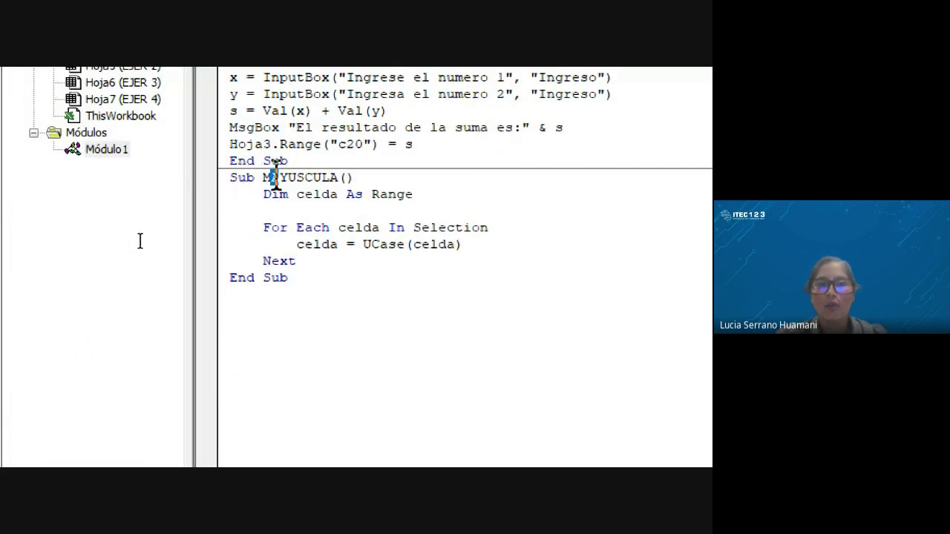
drag(270, 178, 354, 179)
click(356, 212)
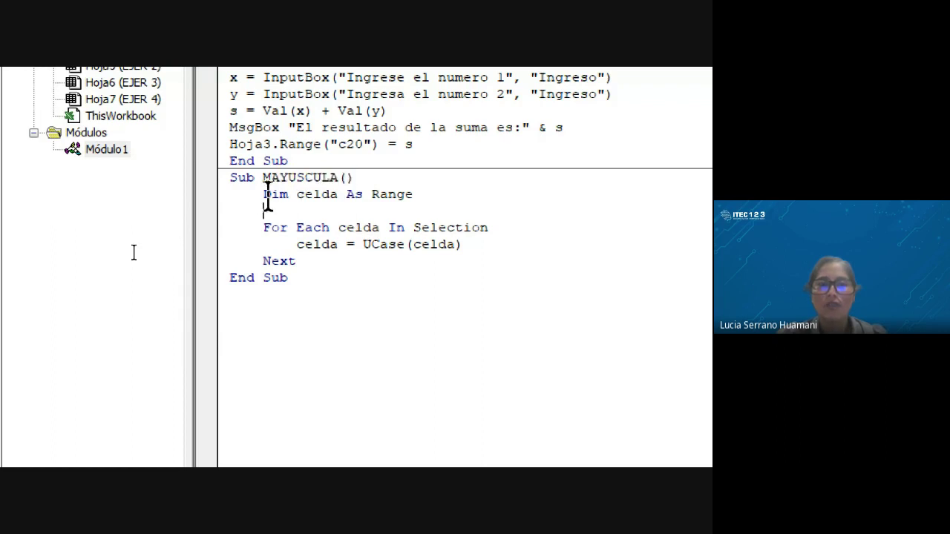
drag(264, 194, 368, 208)
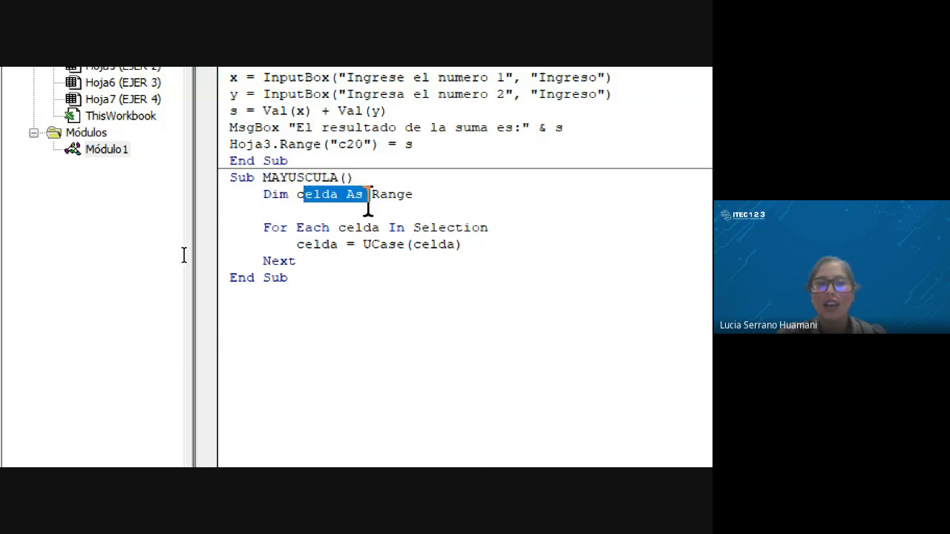
click(335, 211)
double_click(299, 198)
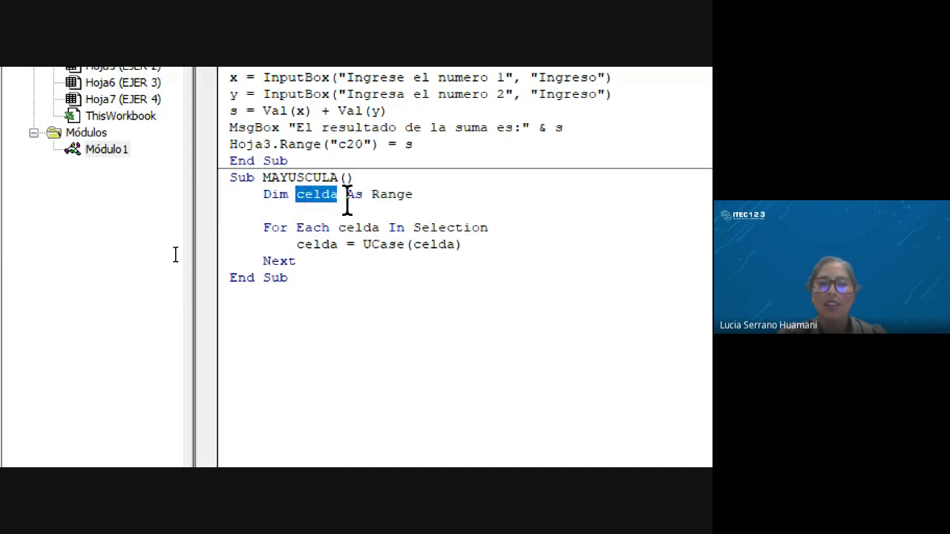
drag(371, 198, 410, 196)
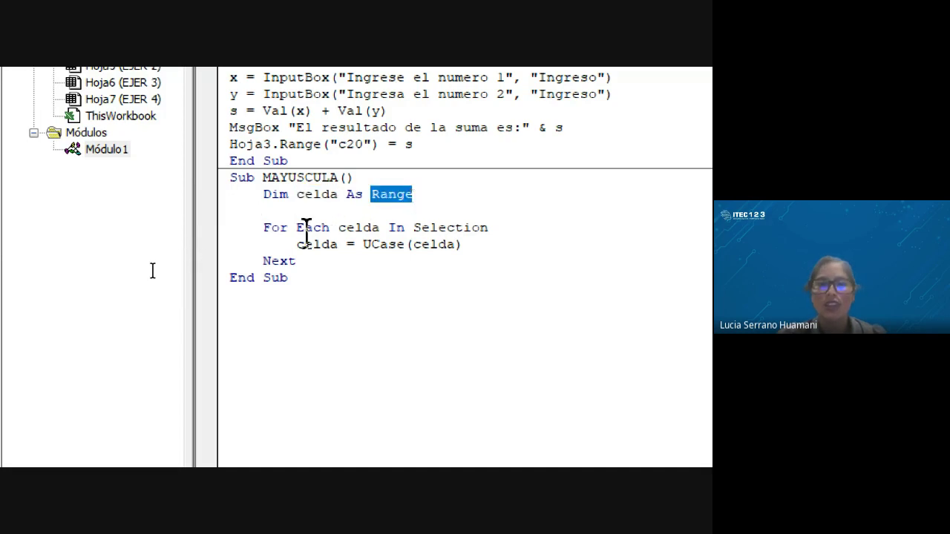
drag(263, 227, 500, 237)
click(520, 231)
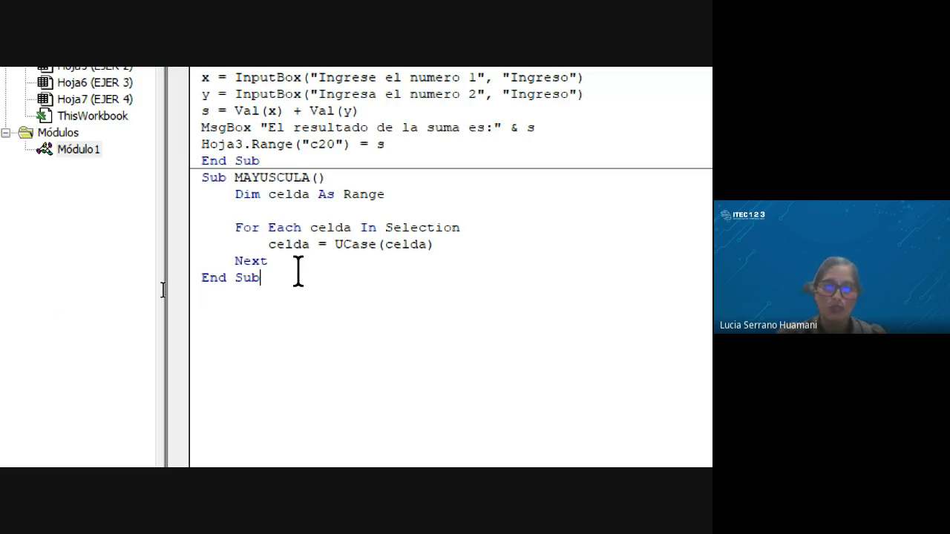
Step: Review the Next and End Sub lines and remove the extra blank lines from the procedure
mouse_move(268, 261)
mouse_down()
mouse_move(235, 260)
mouse_move(269, 245)
mouse_move(273, 260)
mouse_move(235, 245)
mouse_move(269, 261)
mouse_up()
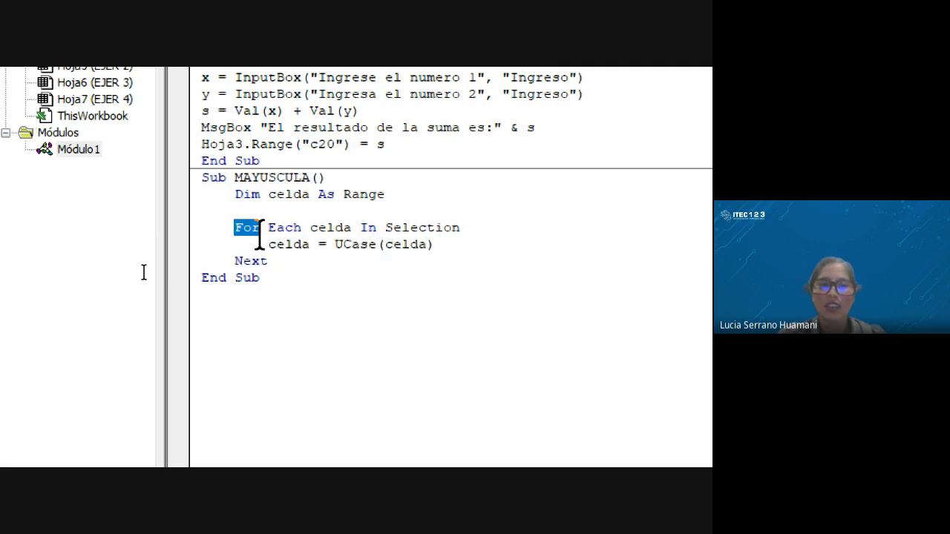
click(270, 282)
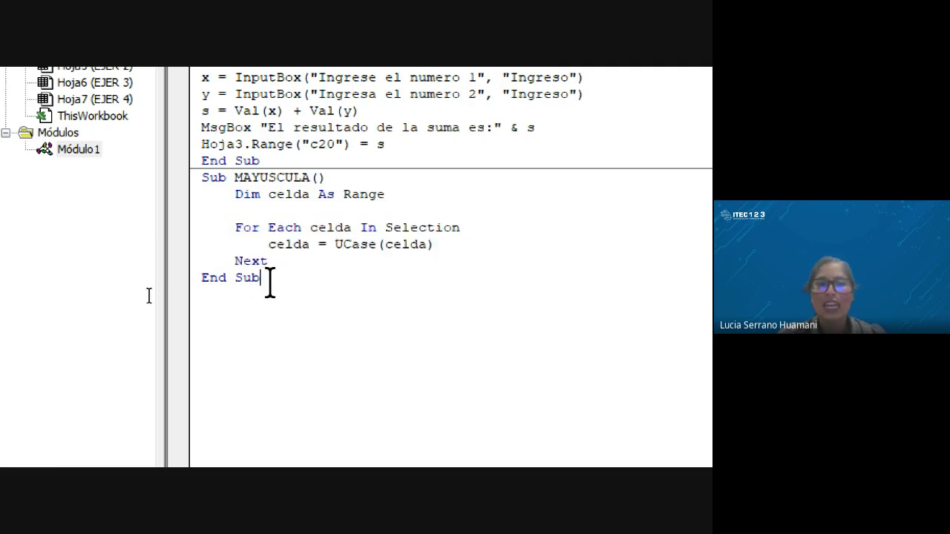
drag(265, 282, 201, 277)
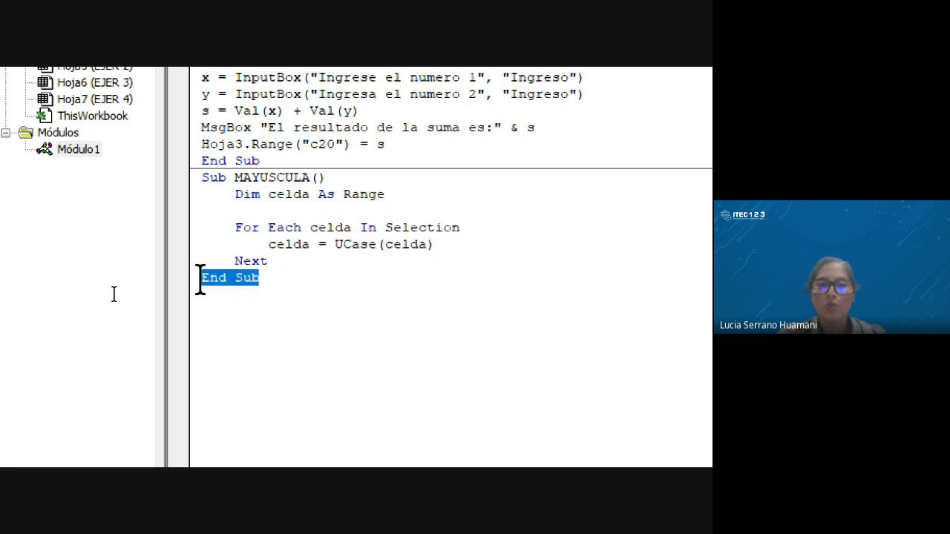
click(267, 280)
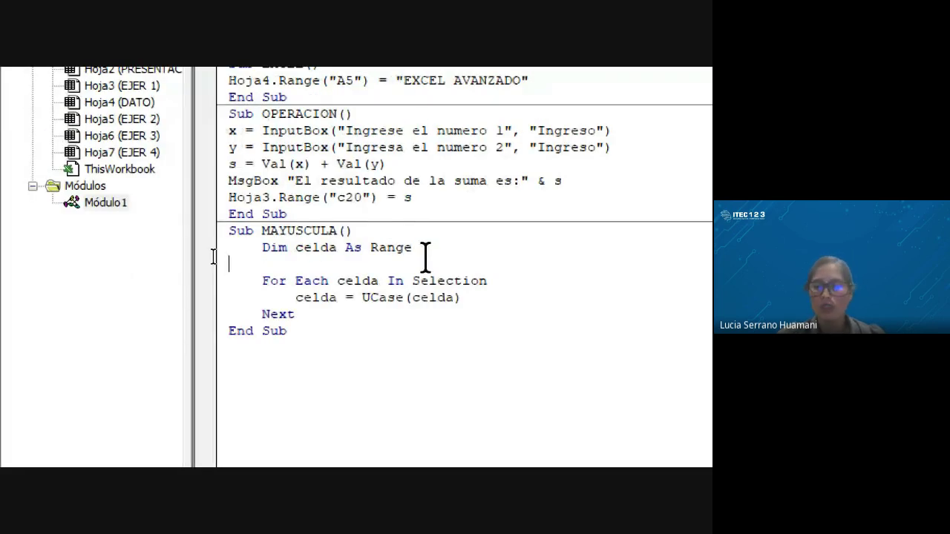
key(BackSpace)
click(442, 304)
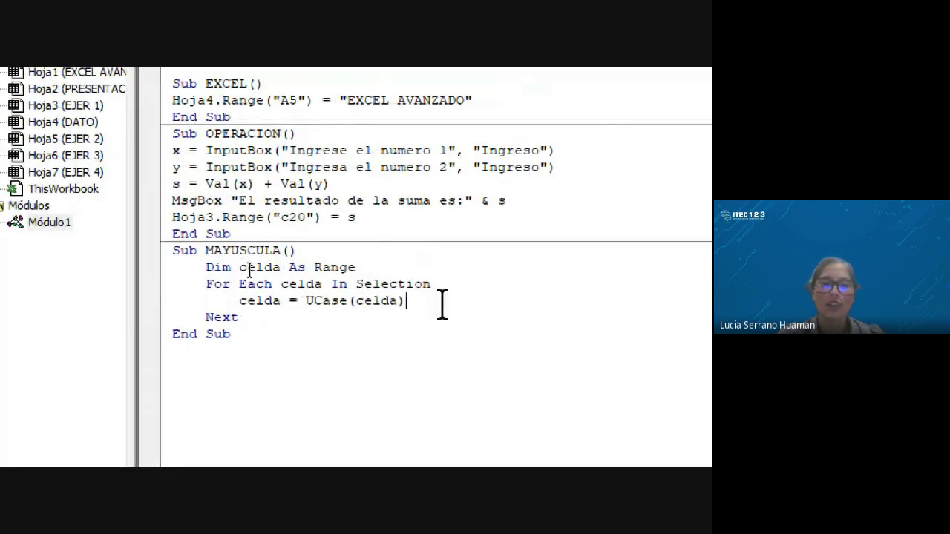
key(Return)
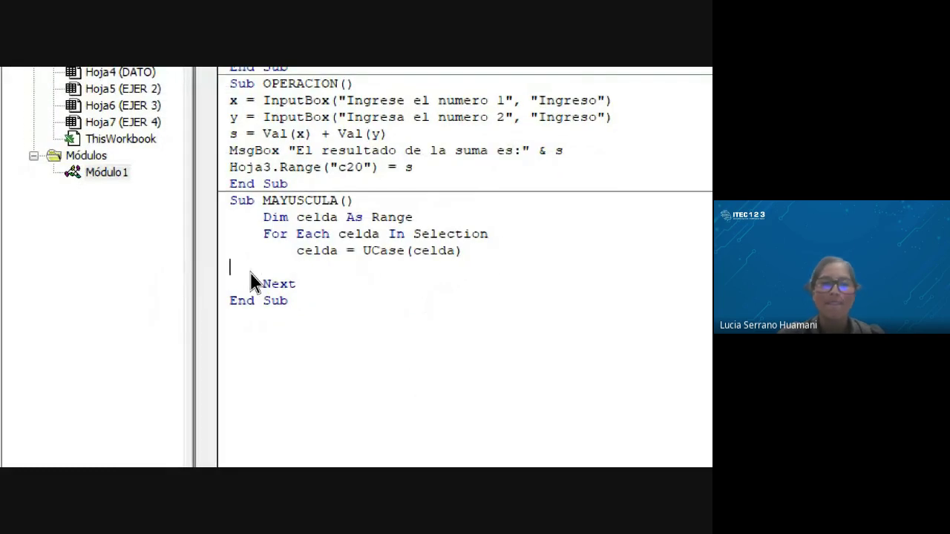
key(BackSpace)
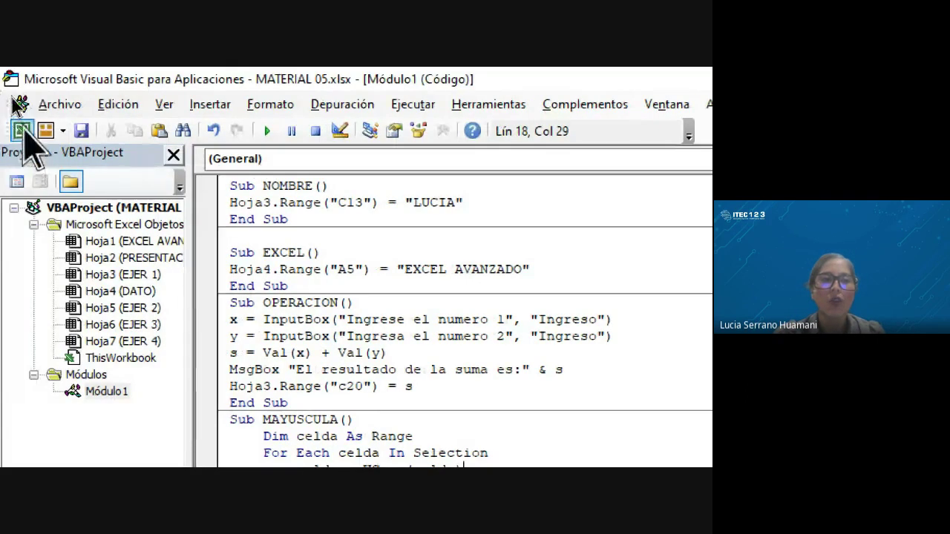
Step: Back in the worksheet, reposition the four shape buttons under the instructions and show the insertable controls
click(7, 131)
mouse_move(136, 216)
mouse_down()
mouse_move(140, 279)
mouse_move(120, 216)
mouse_move(136, 215)
mouse_up()
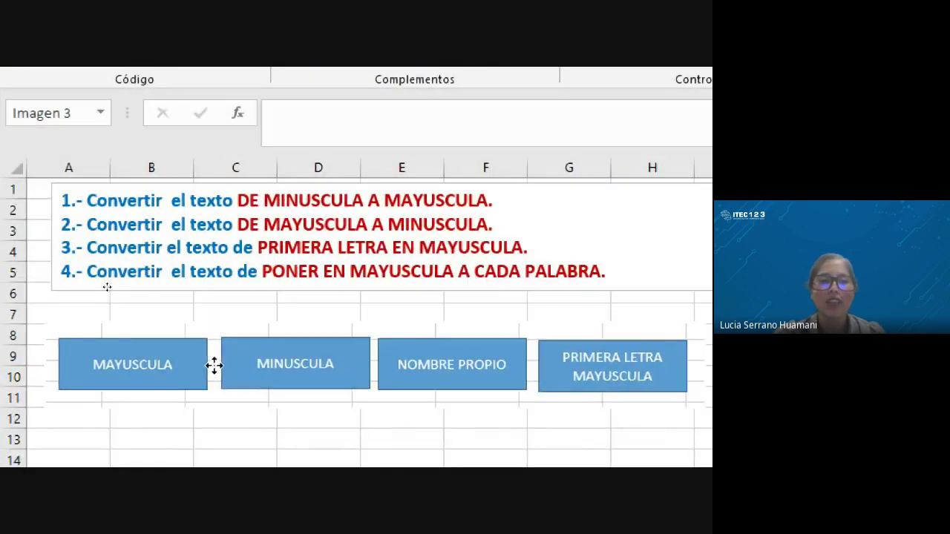
drag(214, 365, 223, 338)
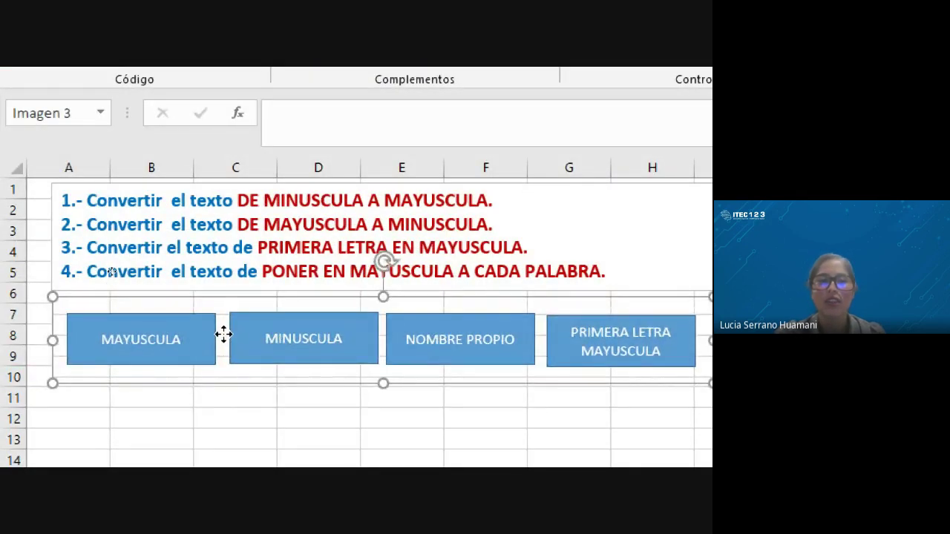
drag(223, 335, 223, 331)
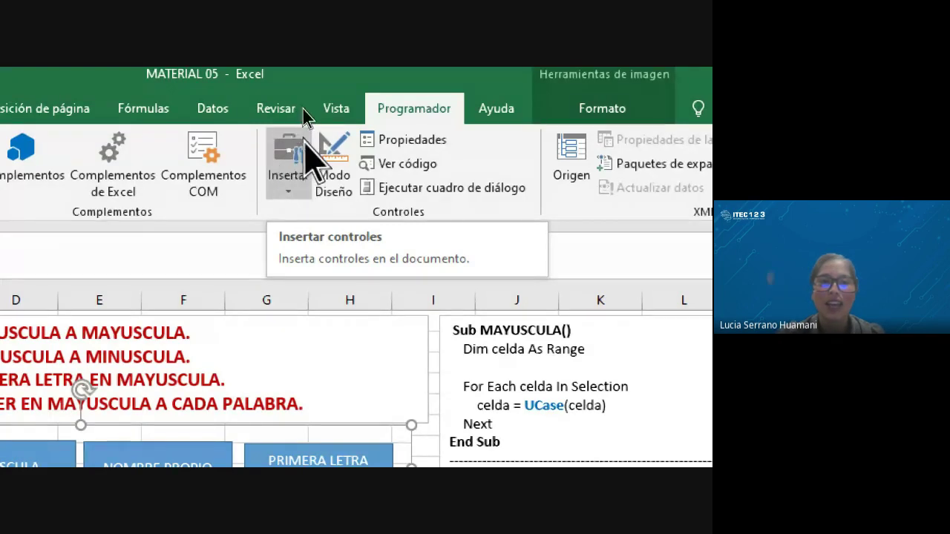
click(286, 188)
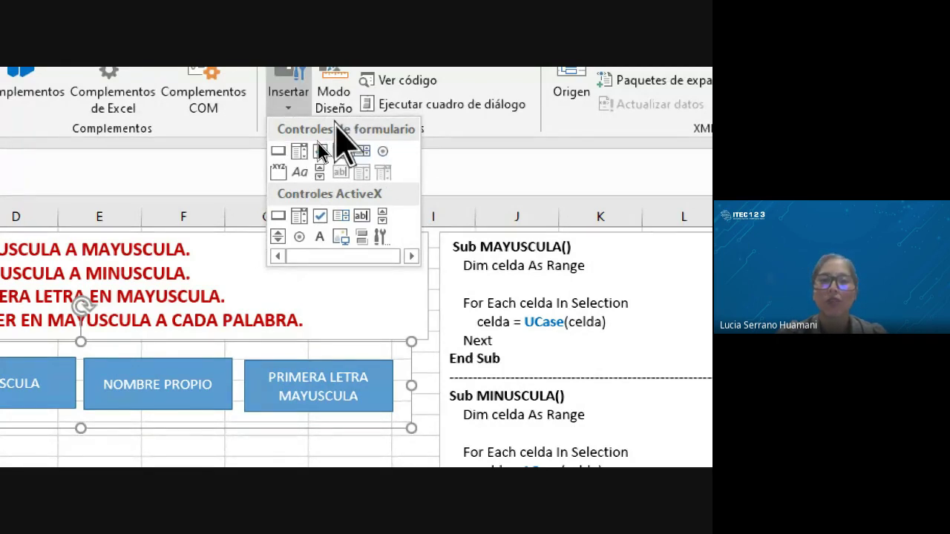
Step: Draw a form-control button near B11, accept the default macro prompt, and move it up to rows 11–12
click(280, 155)
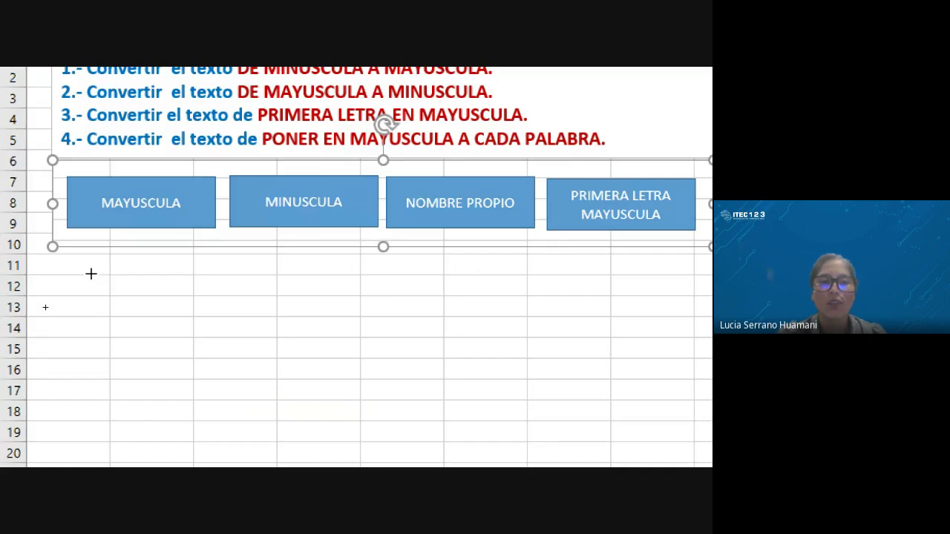
drag(91, 274, 202, 317)
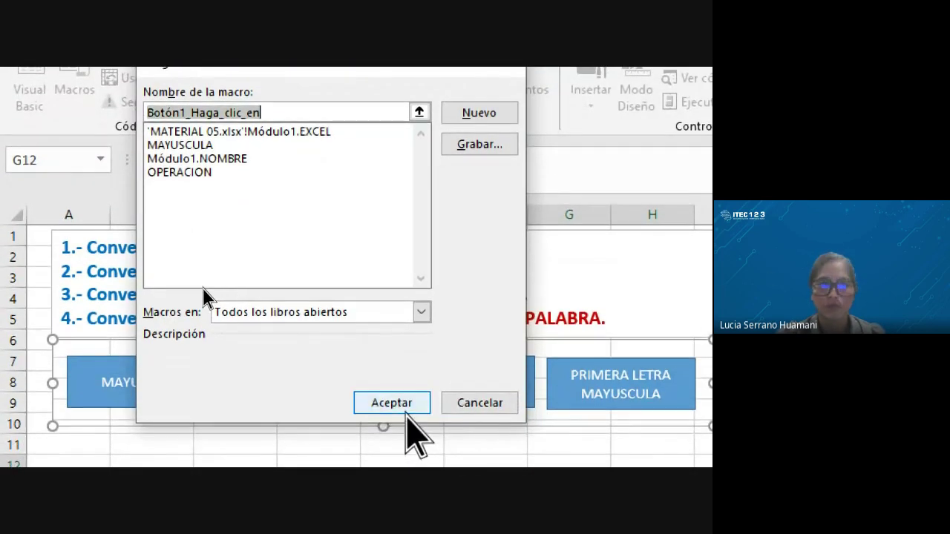
click(407, 416)
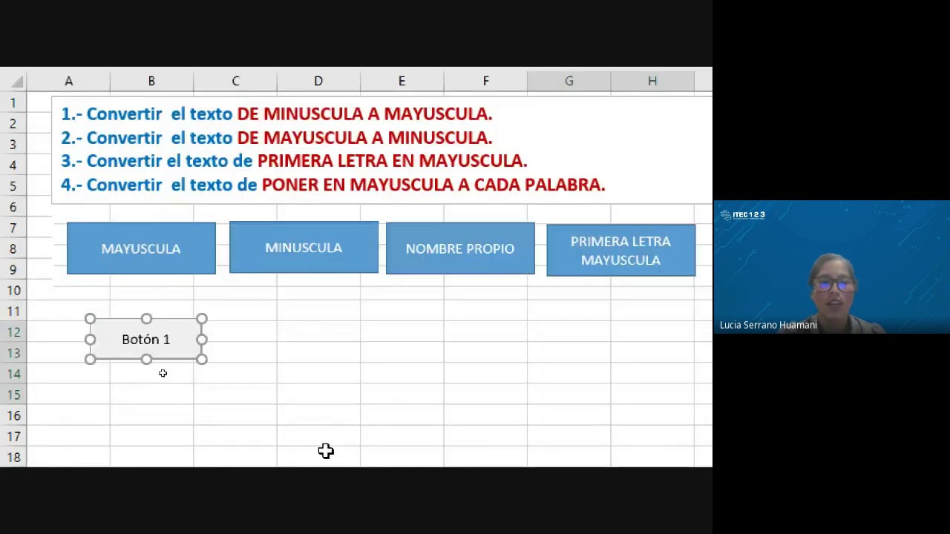
drag(180, 348, 179, 325)
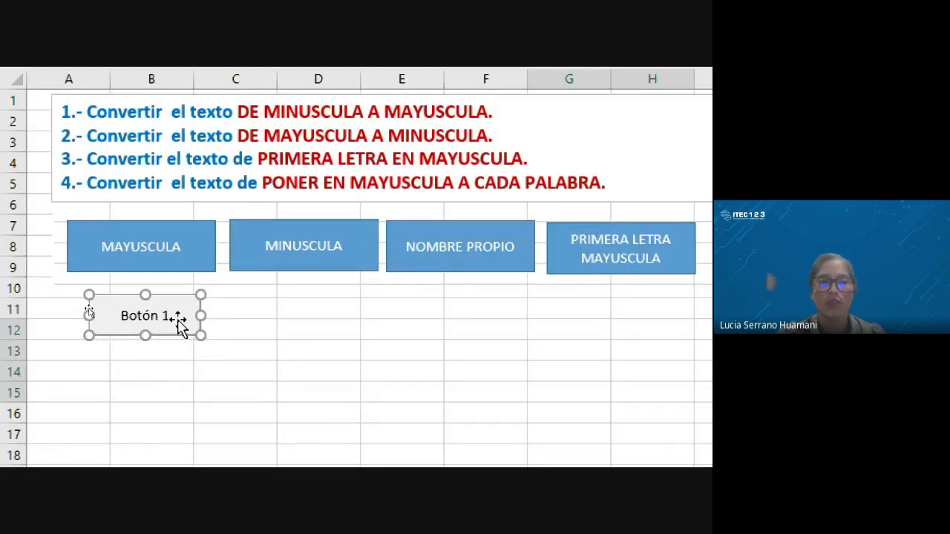
Step: Replace the button's default label with MAYUSCULA
click(165, 314)
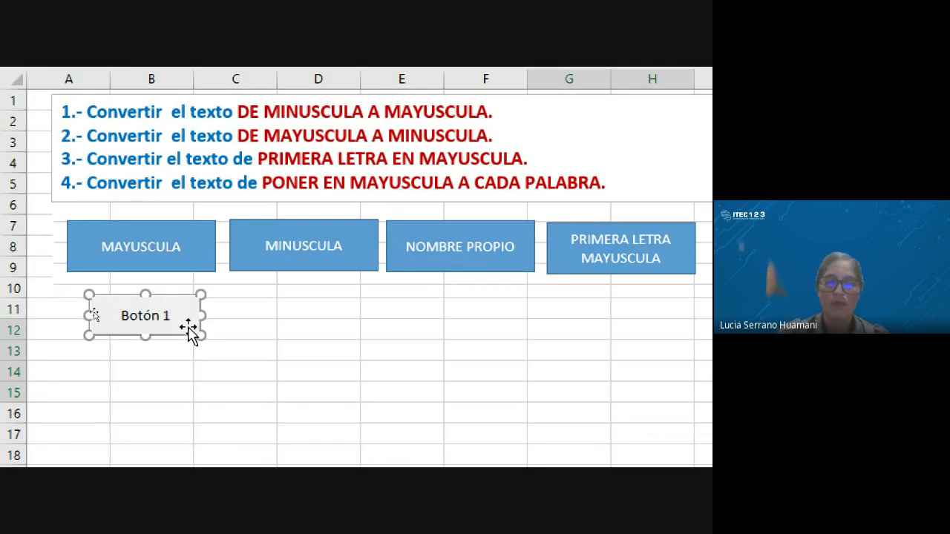
key(BackSpace)
key(BackSpace)
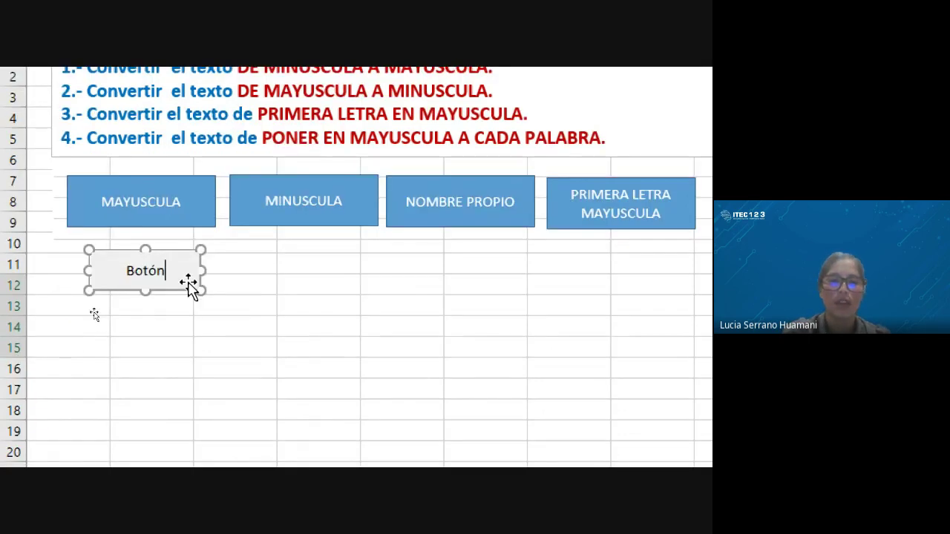
key(BackSpace)
key(BackSpace)
key(BackSpace)
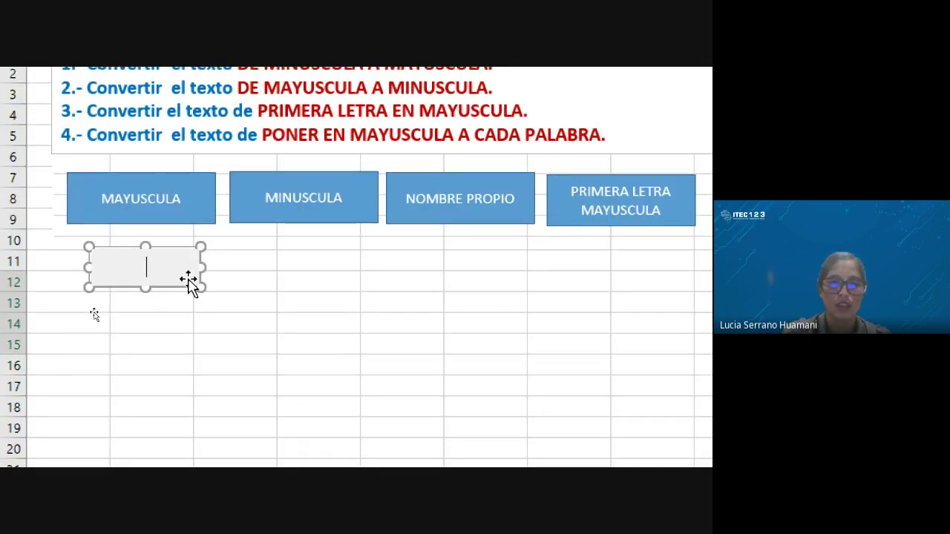
text(may)
key(BackSpace)
key(BackSpace)
key(BackSpace)
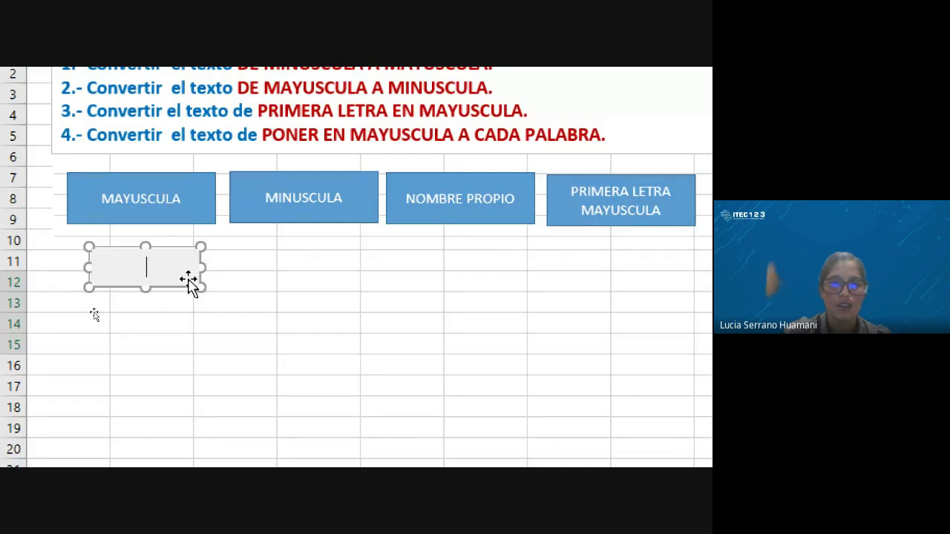
text(MAYUSC)
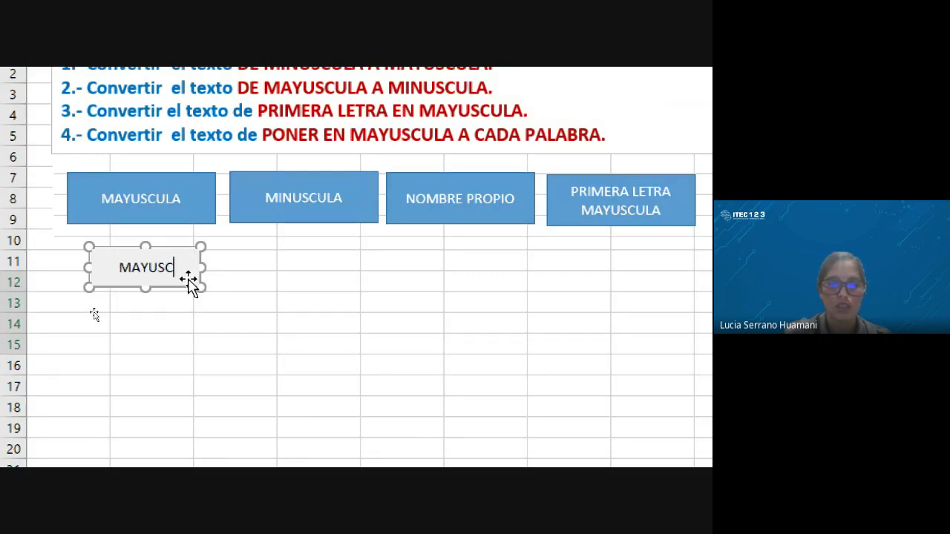
text(ULA)
Step: Finish the MAYUSCULA label, test the button, and dismiss the macro-not-available error
click(302, 280)
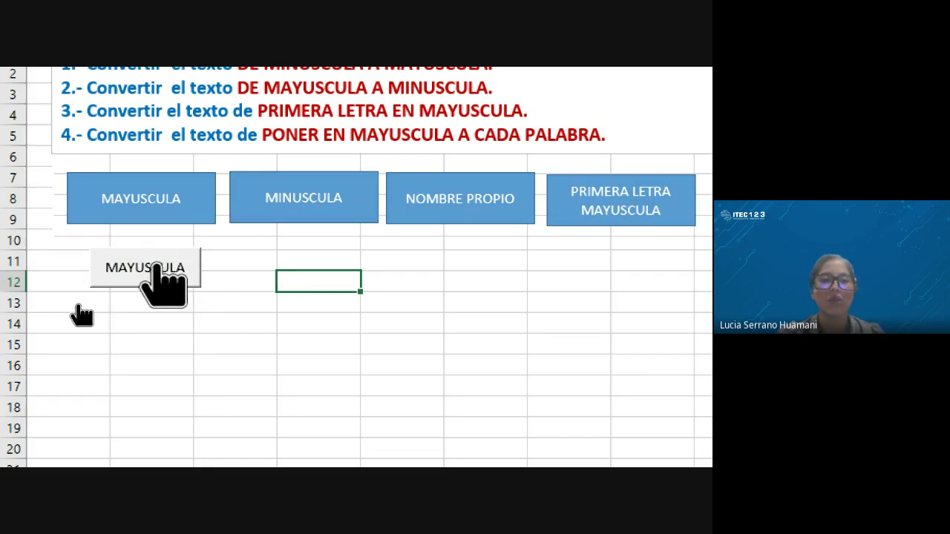
right_click(162, 269)
click(371, 314)
click(260, 271)
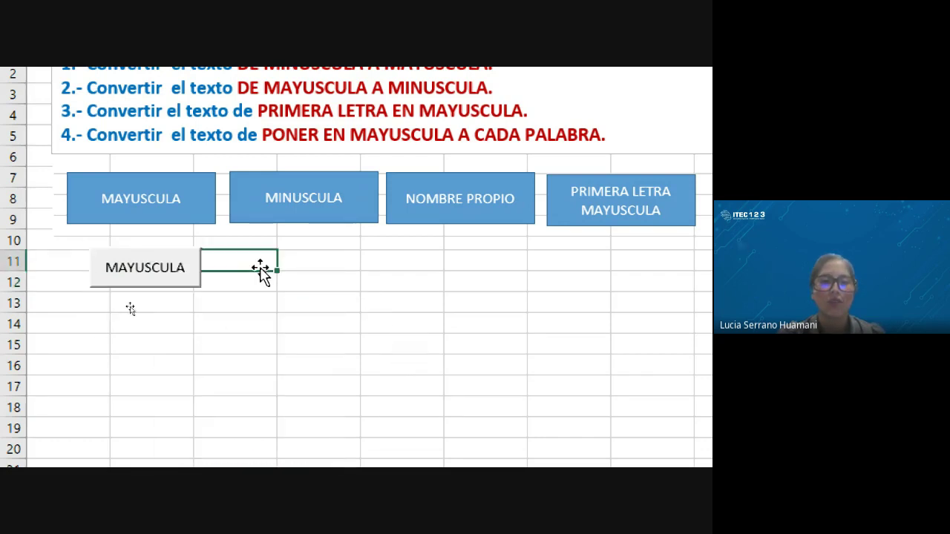
click(171, 271)
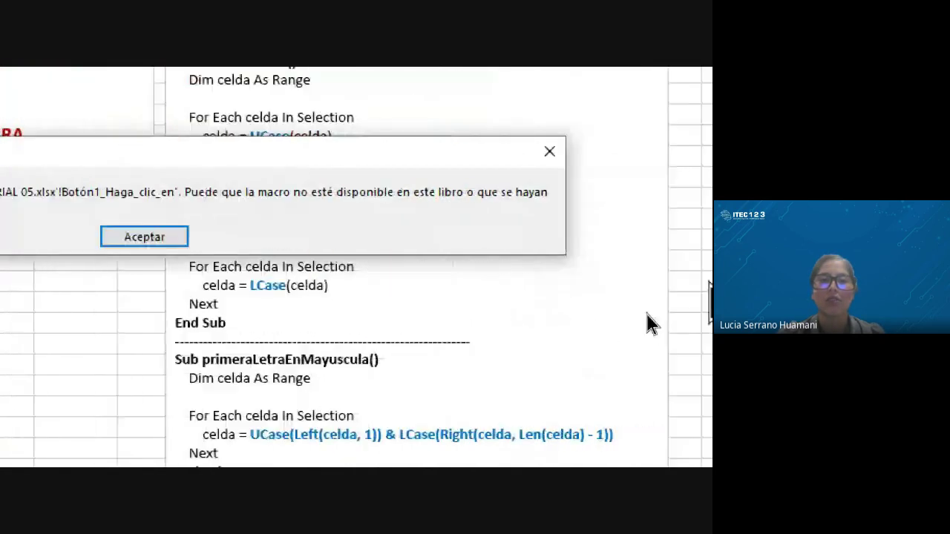
click(533, 151)
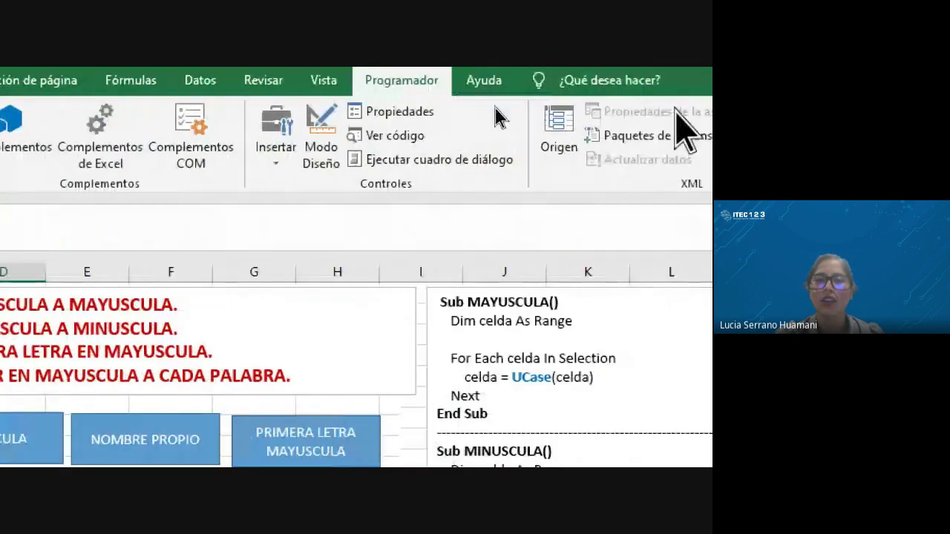
click(282, 147)
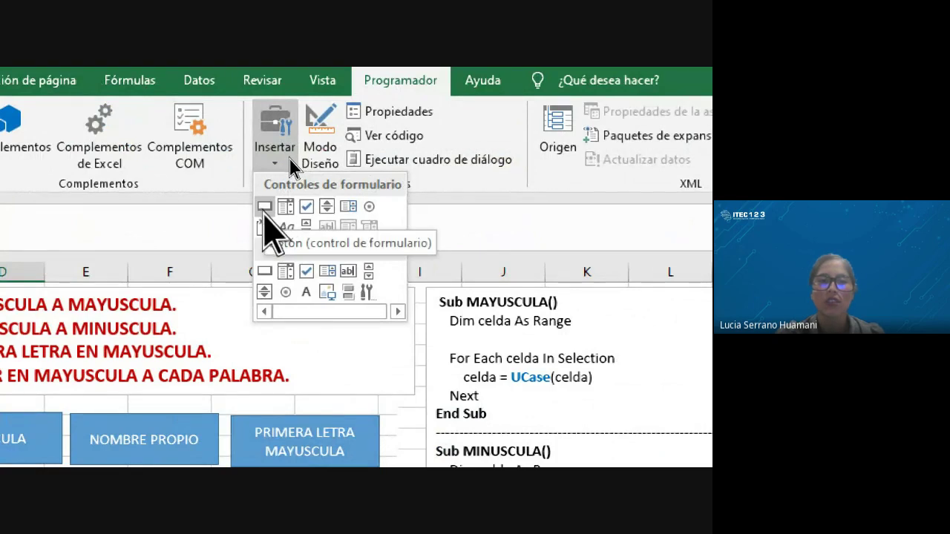
Step: Draw a second form button right of MAYUSCULA and label it MINUSCULA
click(265, 207)
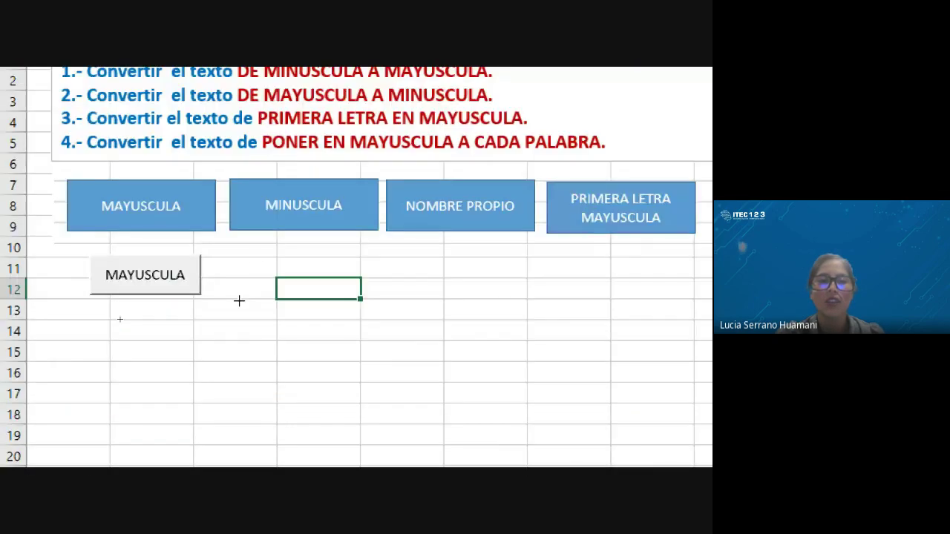
drag(255, 261, 371, 295)
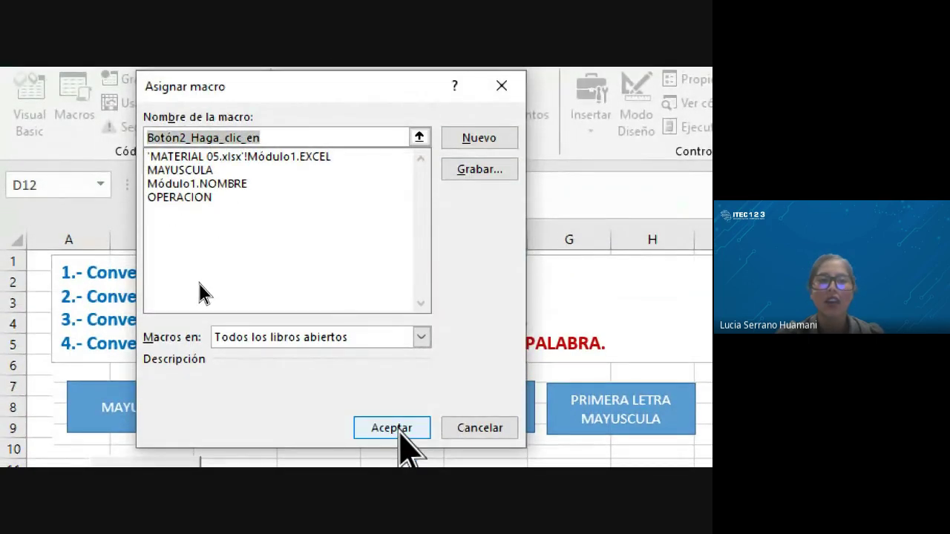
click(395, 431)
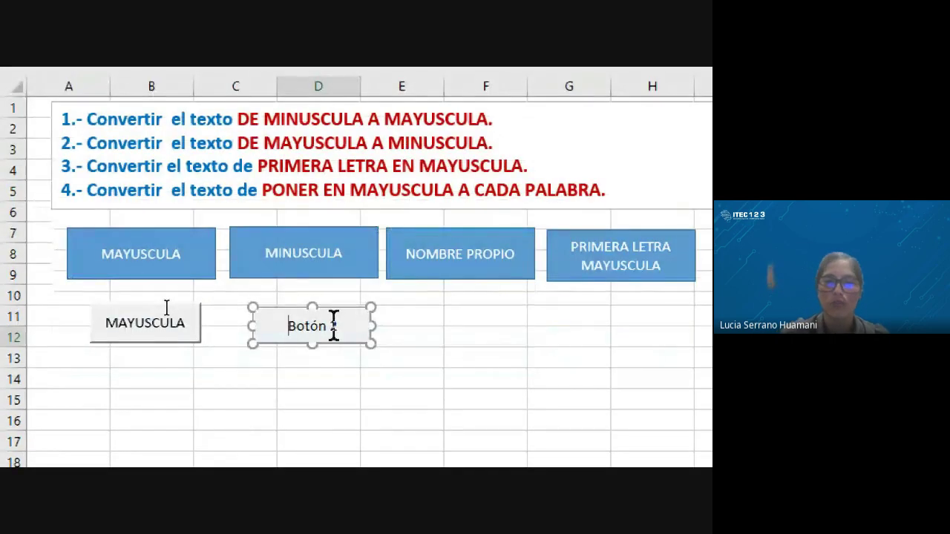
key(Delete)
key(Delete)
key(Delete)
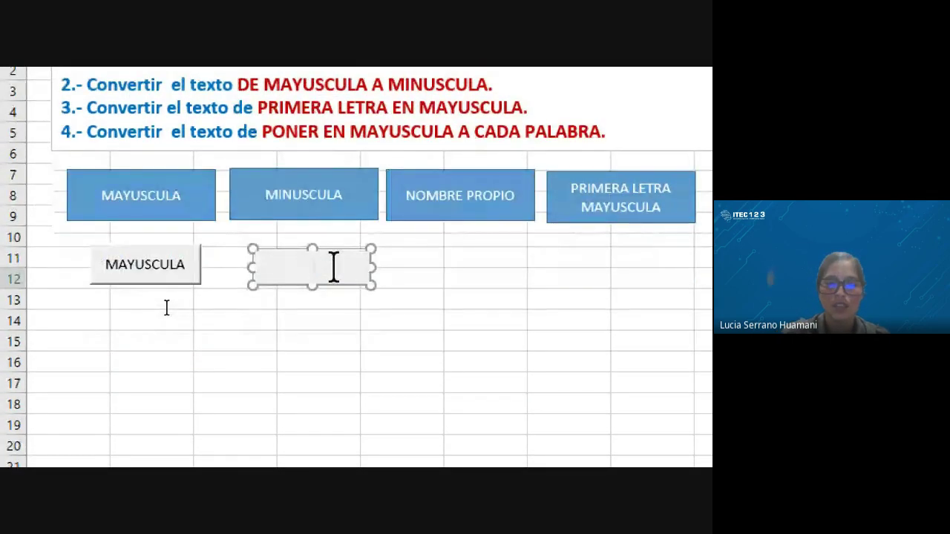
text(MINUSCUL)
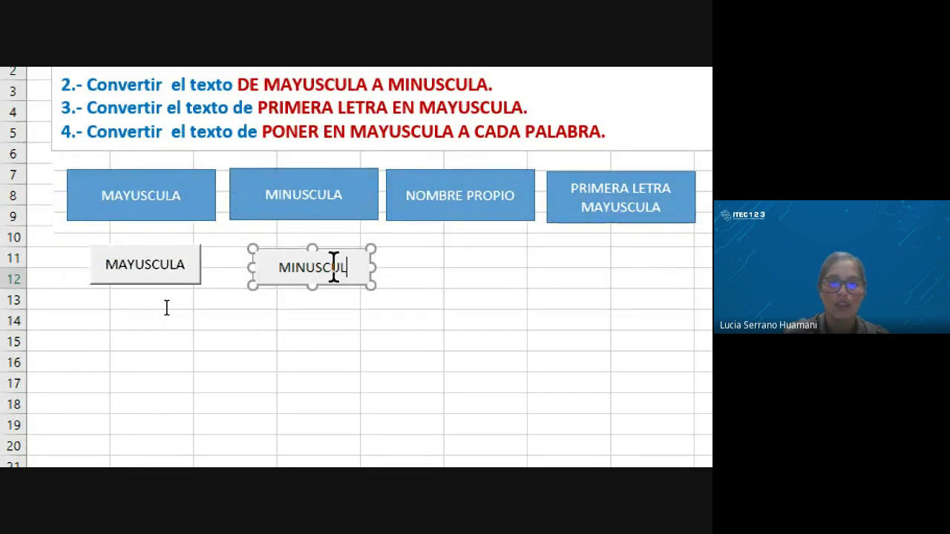
text(A)
click(464, 288)
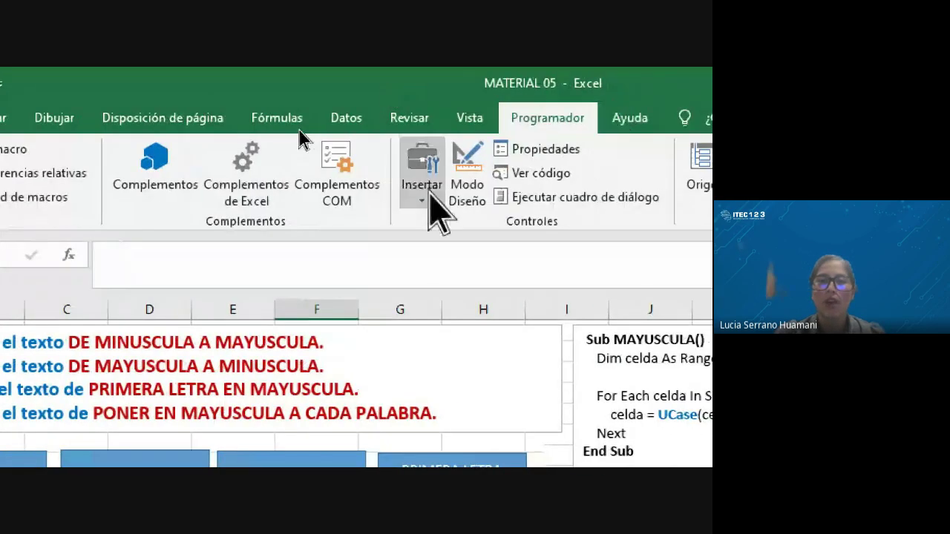
Step: Add a third form button right of MINUSCULA labelled NOMBRE PROPIO, widened to fit its caption
click(430, 197)
click(414, 245)
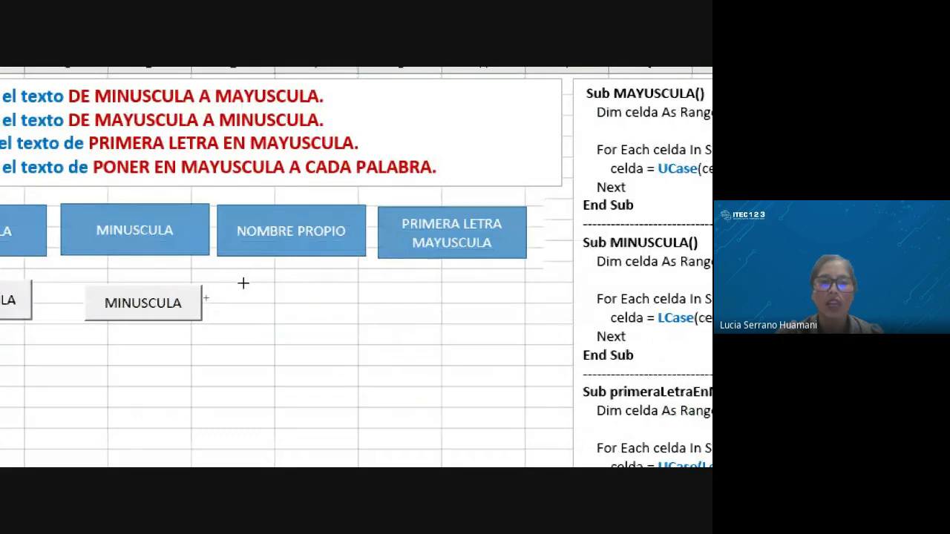
drag(244, 283, 360, 319)
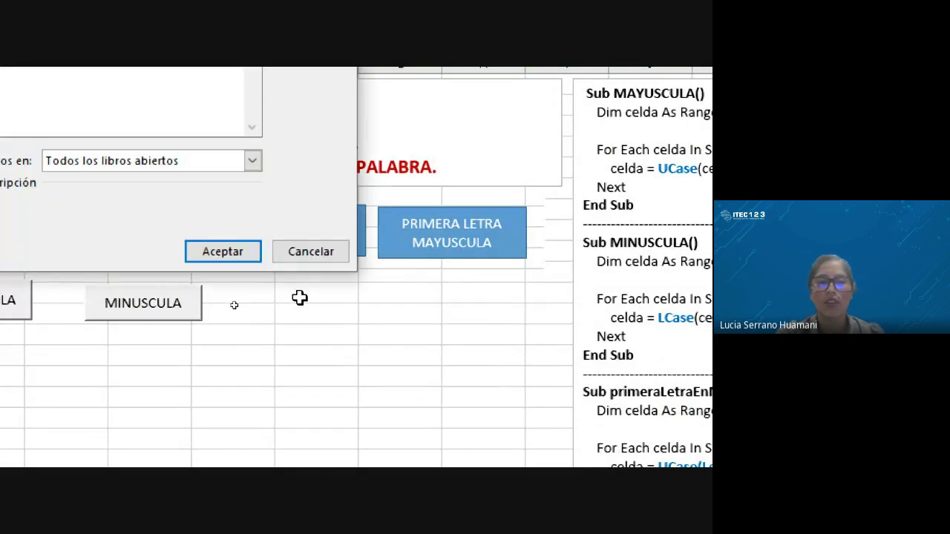
click(227, 252)
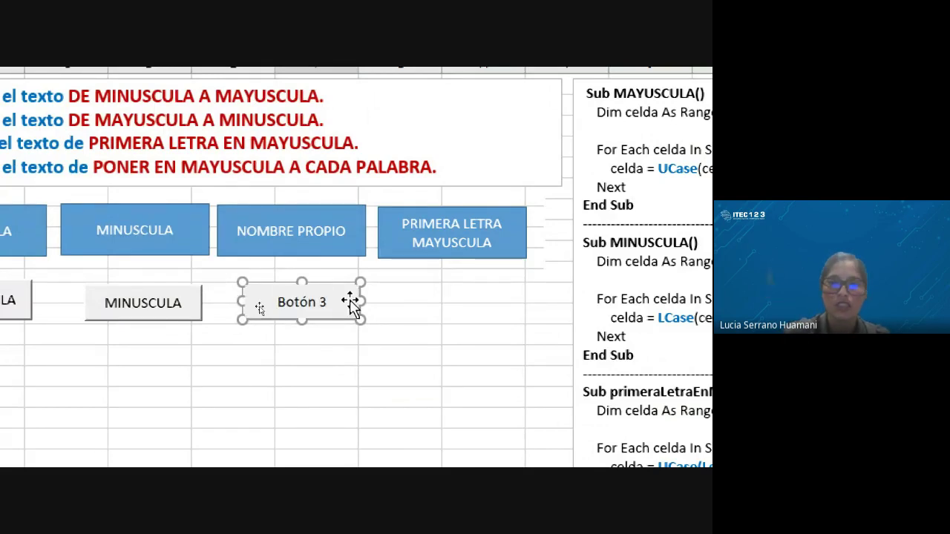
key(Delete)
key(Delete)
key(Delete)
key(Delete)
key(Delete)
key(Delete)
key(Delete)
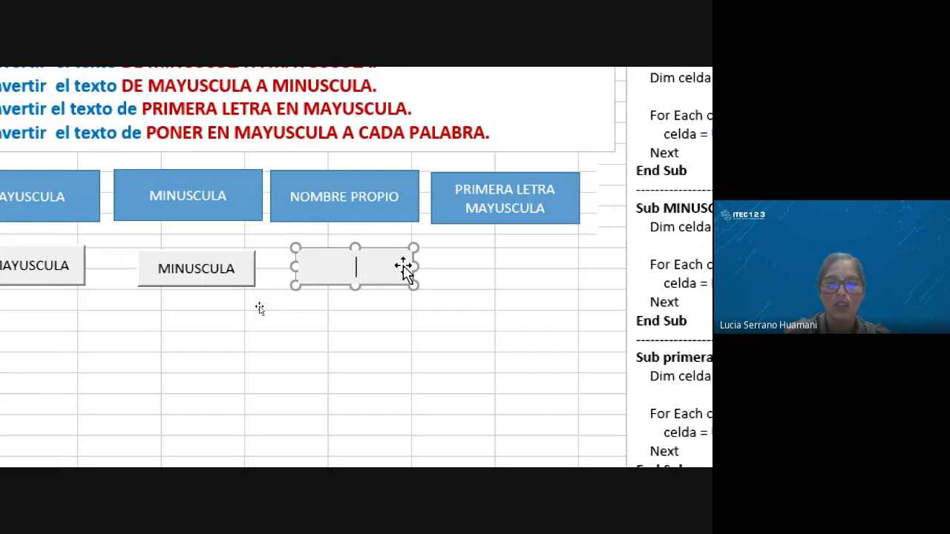
text(NO)
text(M)
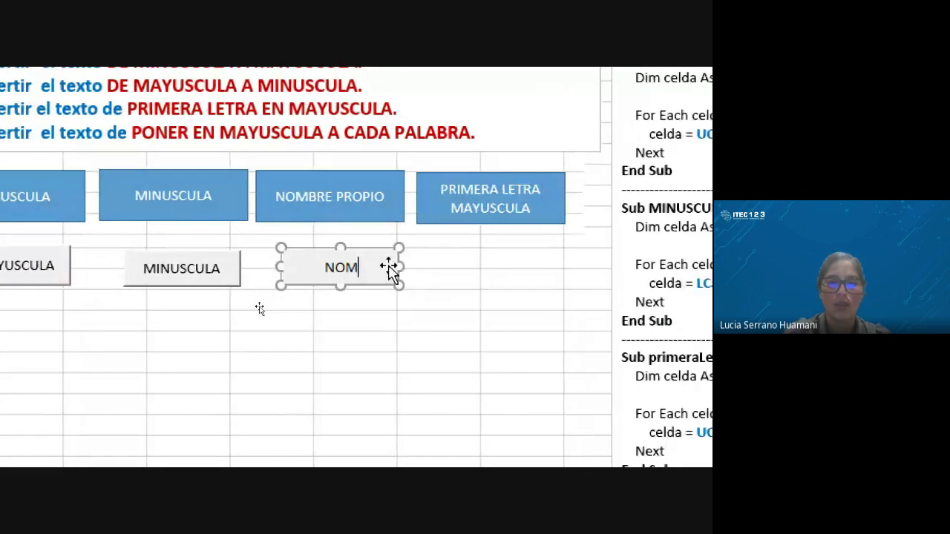
text(BRE PRO)
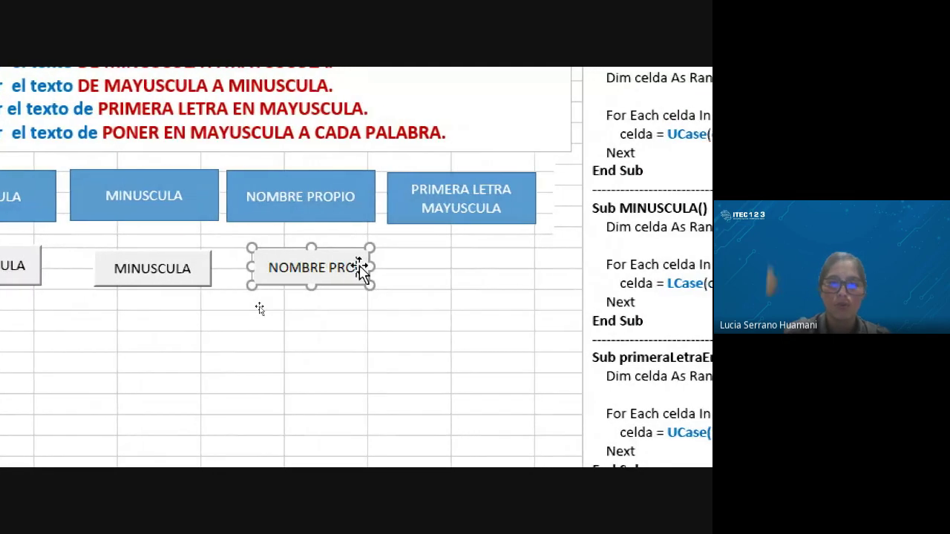
text(PIO)
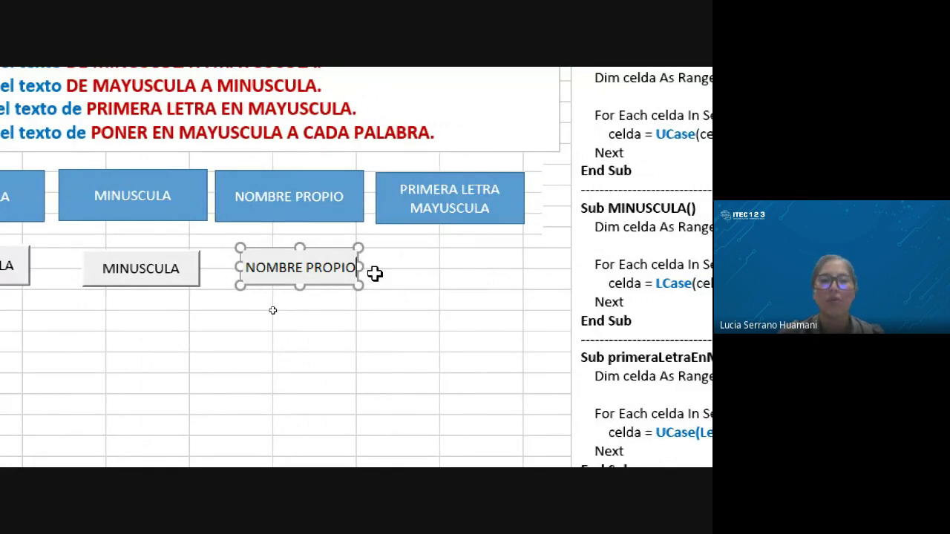
drag(359, 267, 372, 268)
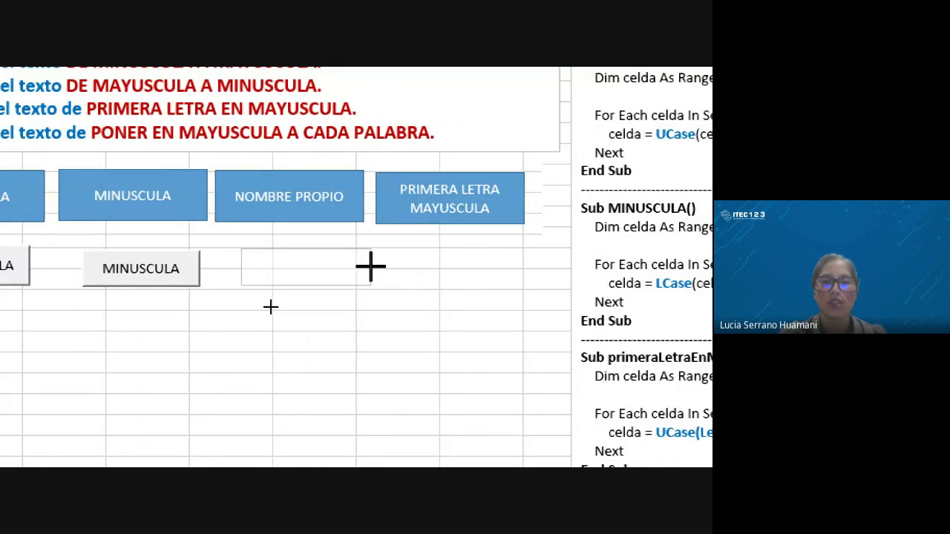
click(410, 280)
click(443, 252)
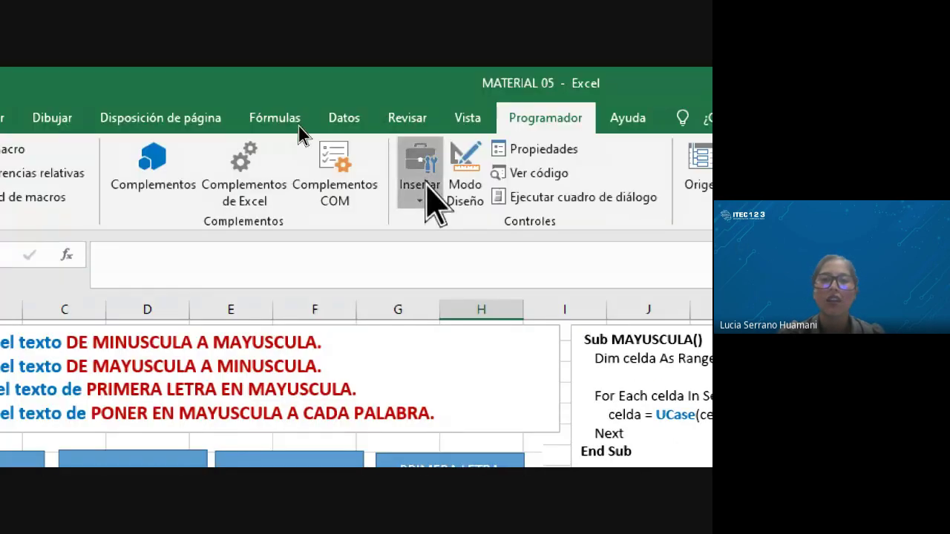
Step: Draw a fourth form button under the last blue shape captioned PRIMERA LETRA EN MAYUSCULA
click(421, 189)
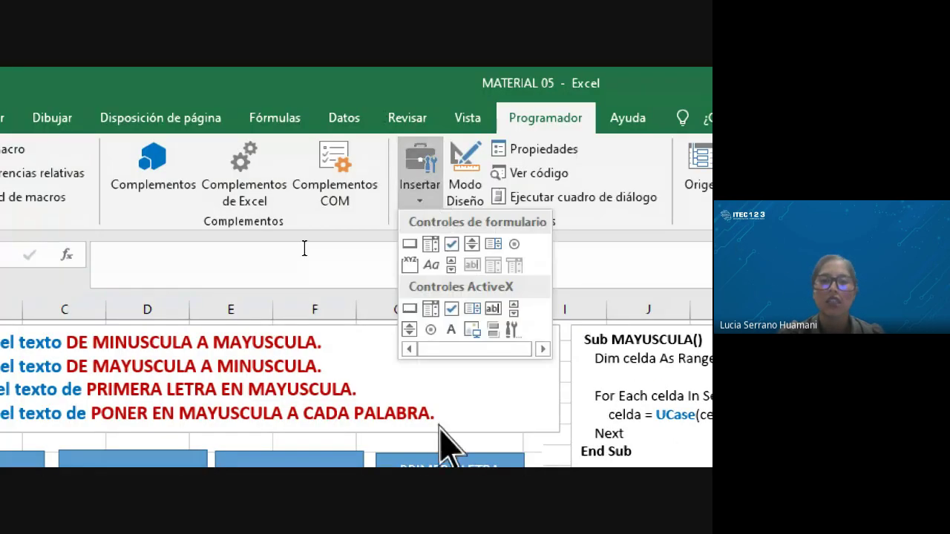
click(411, 215)
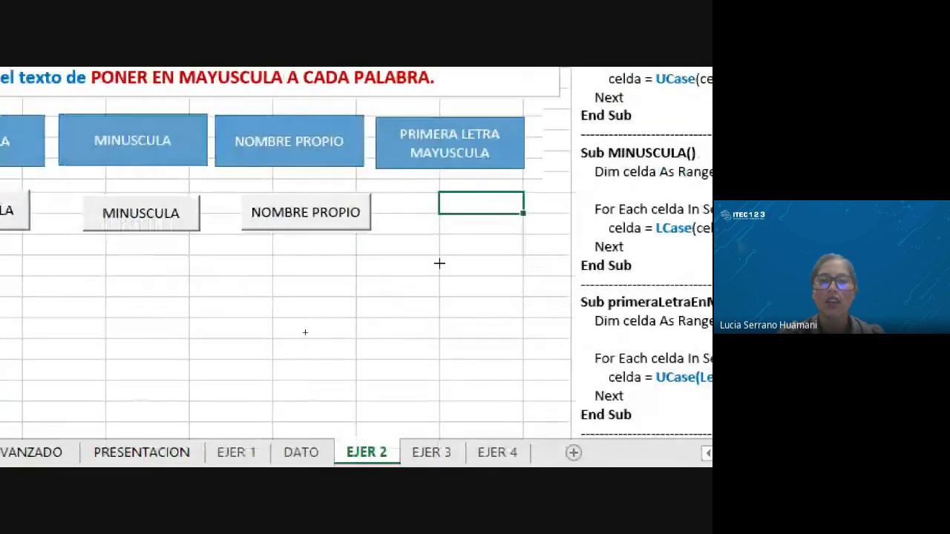
drag(396, 197, 540, 234)
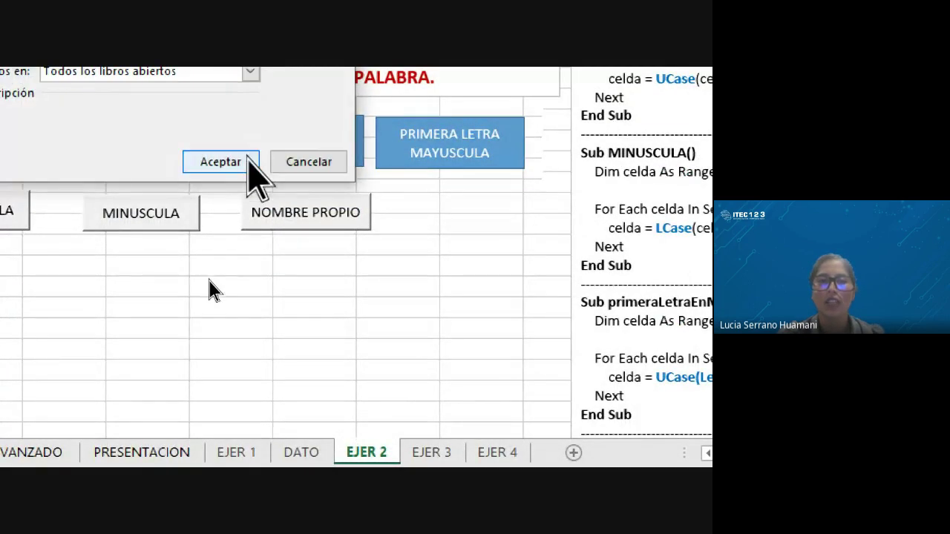
click(248, 159)
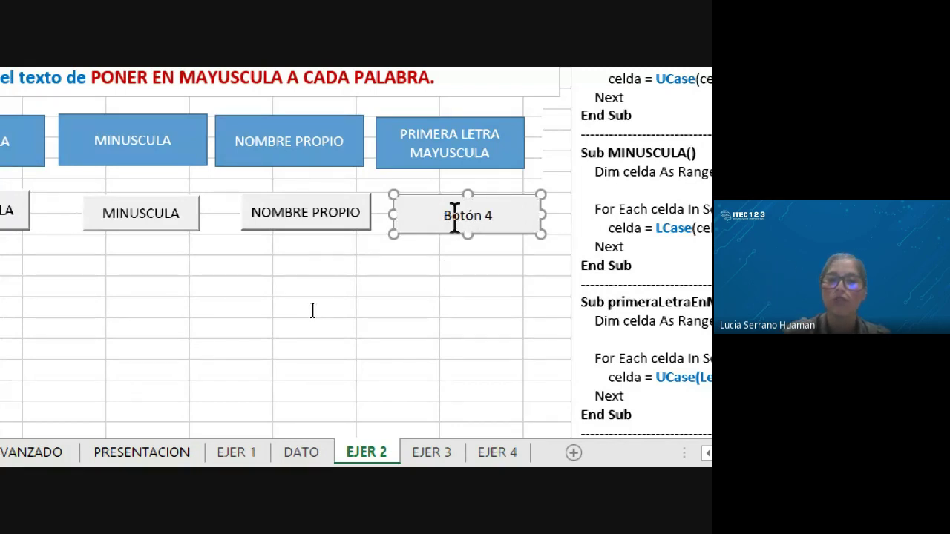
key(BackSpace)
key(BackSpace)
key(BackSpace)
text(P)
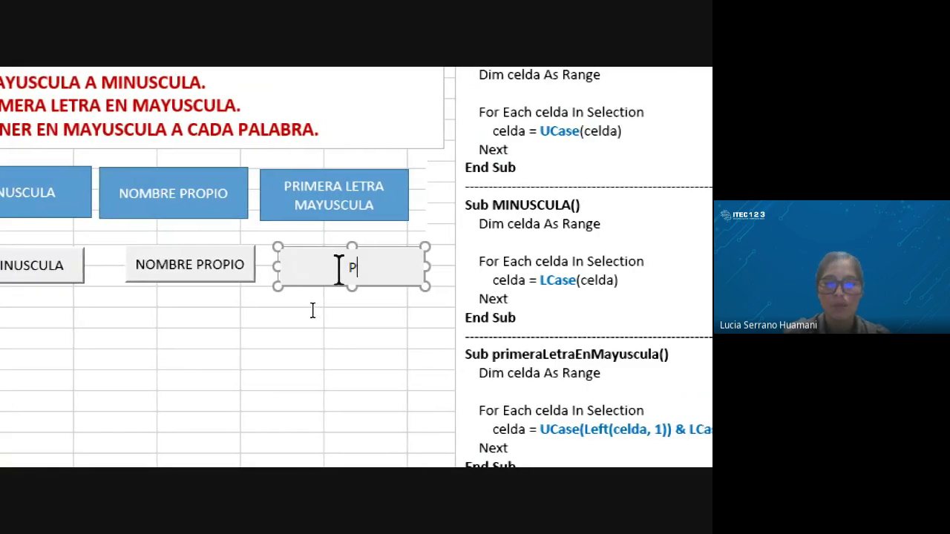
text(RIMERA LE)
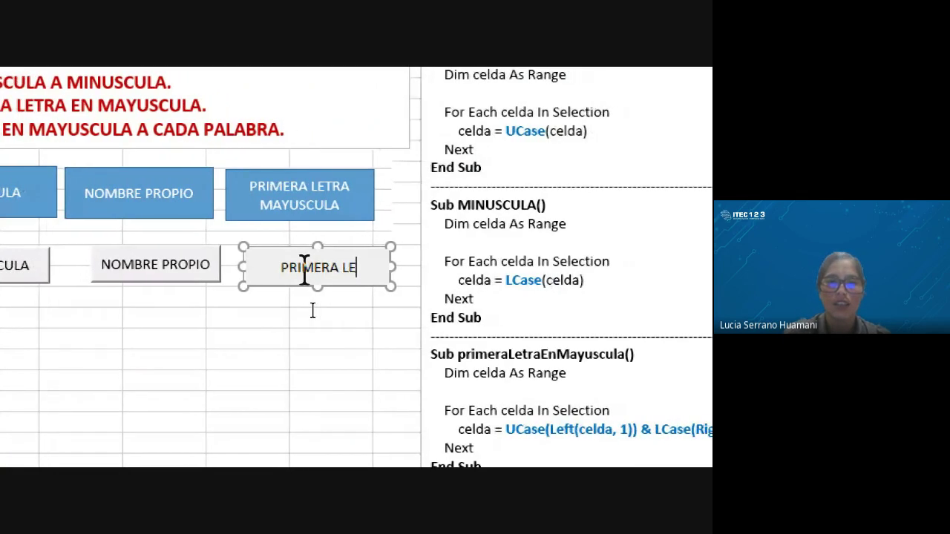
text(TRA EN)
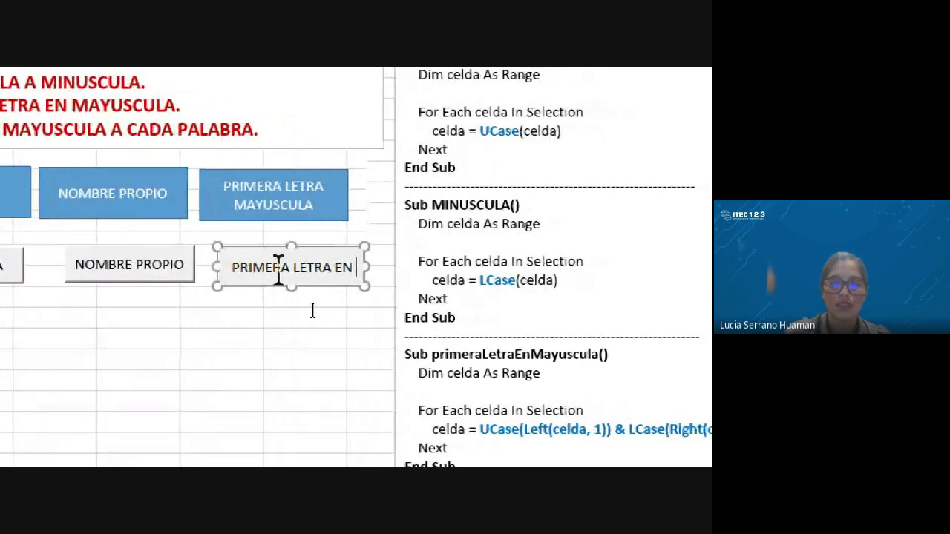
text( MAYU)
text(SCULA)
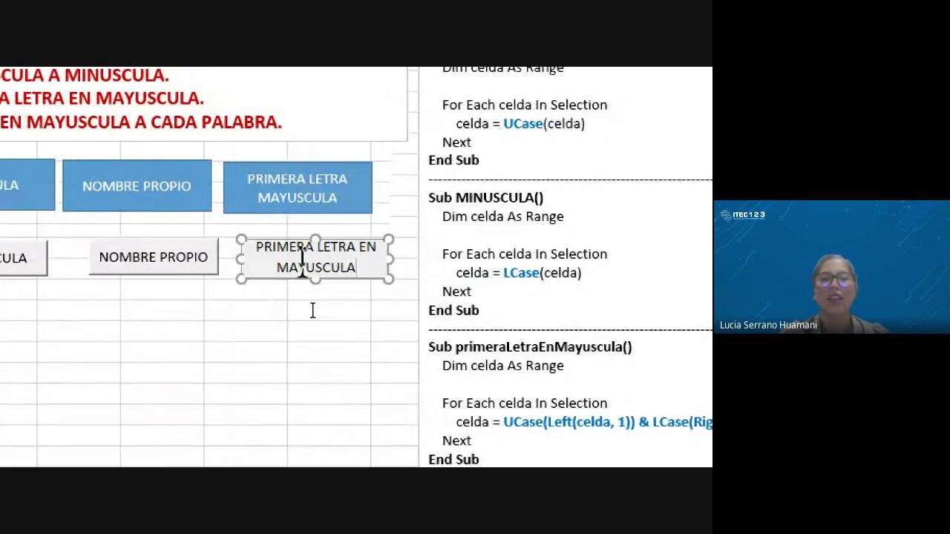
click(376, 348)
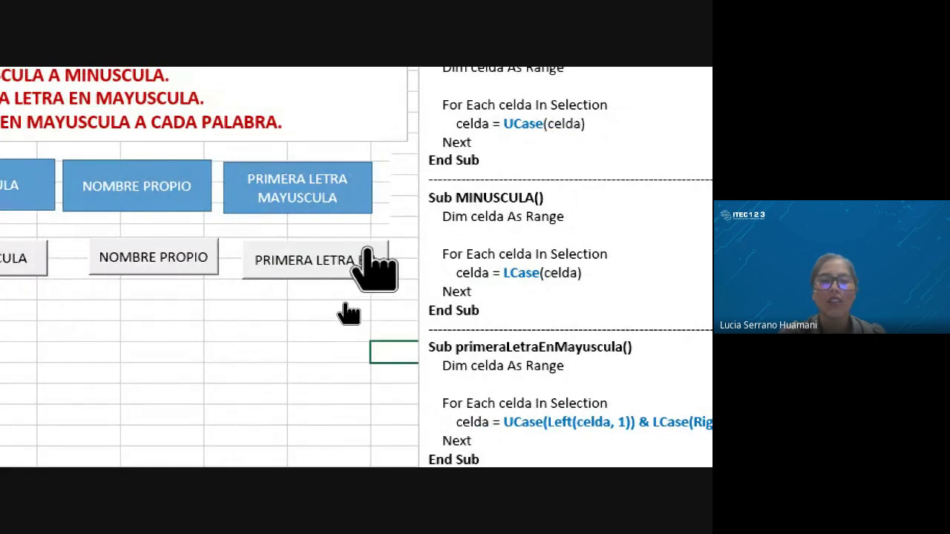
Step: Make the PRIMERA LETRA EN MAYUSCULA button taller so its caption wraps onto two lines
right_click(364, 246)
click(317, 283)
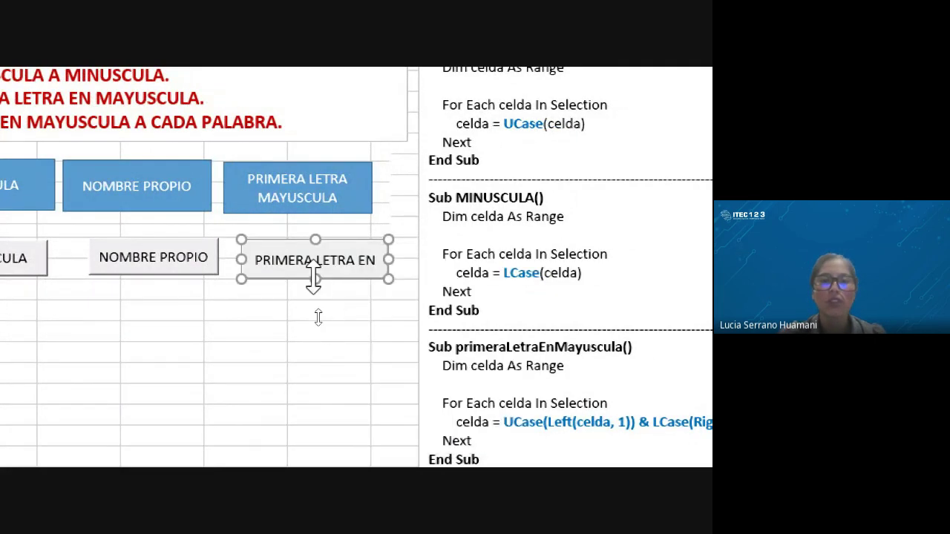
drag(315, 280, 316, 296)
click(293, 375)
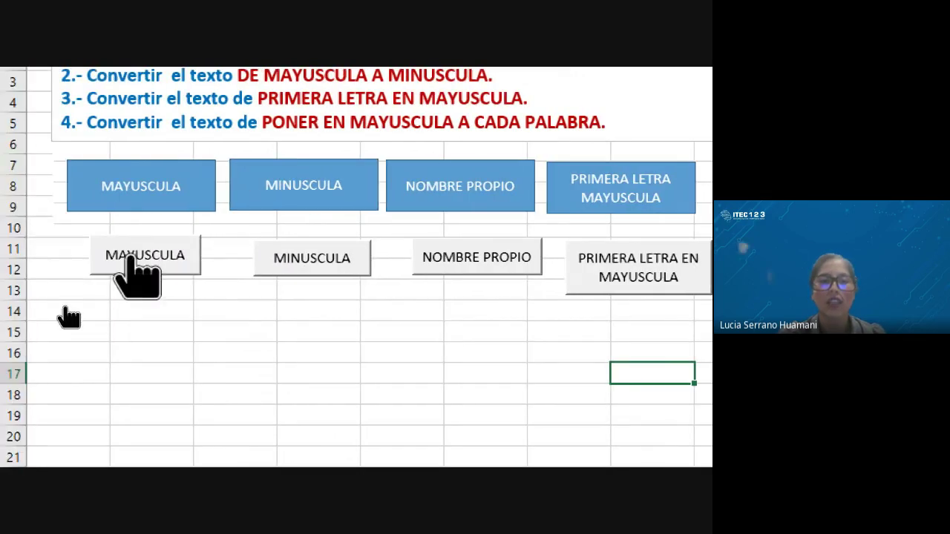
Step: Review the Sub MAYUSCULA code in the text box, then bring up the MAYUSCULA button's context menu
right_click(132, 254)
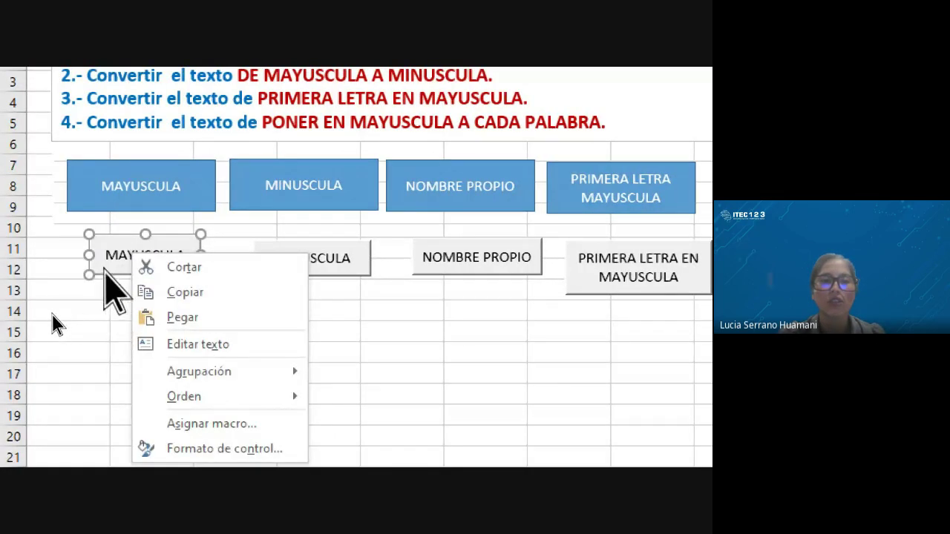
click(137, 268)
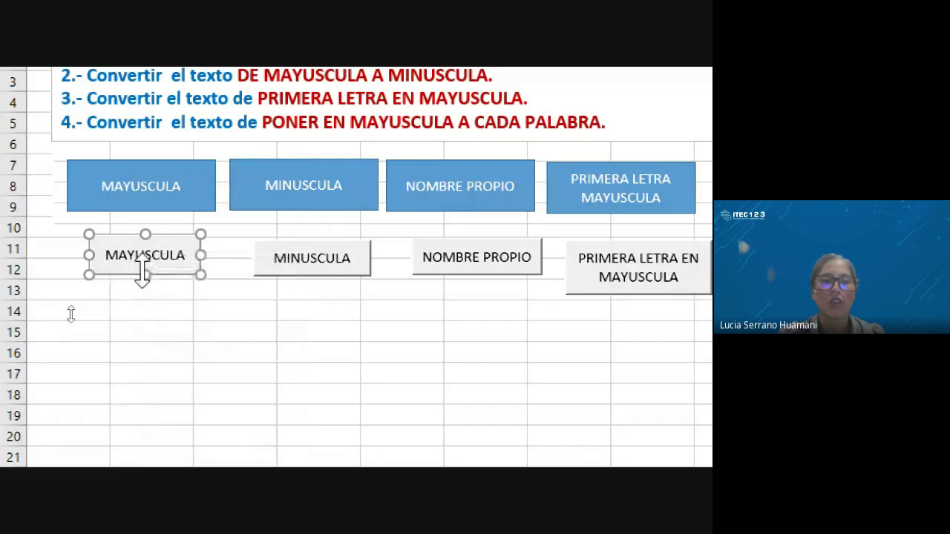
click(625, 358)
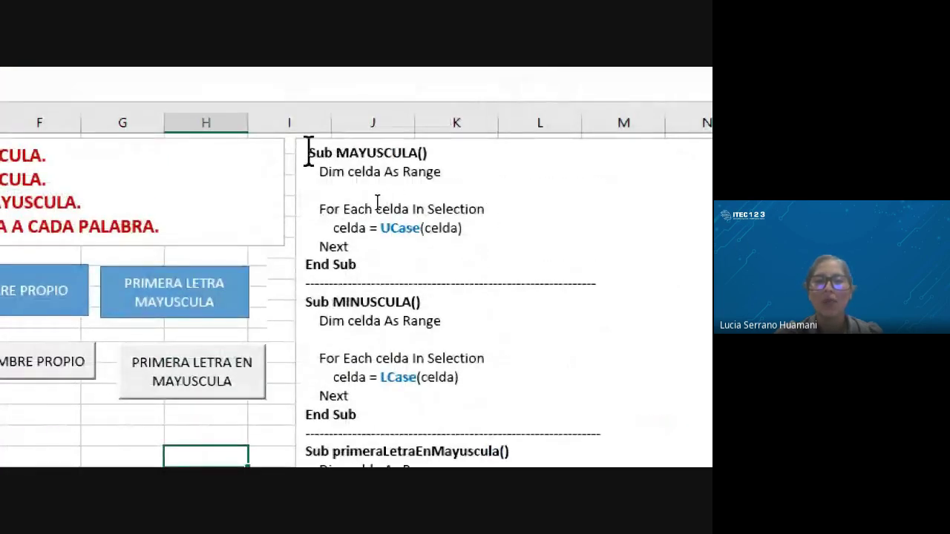
drag(309, 153, 393, 264)
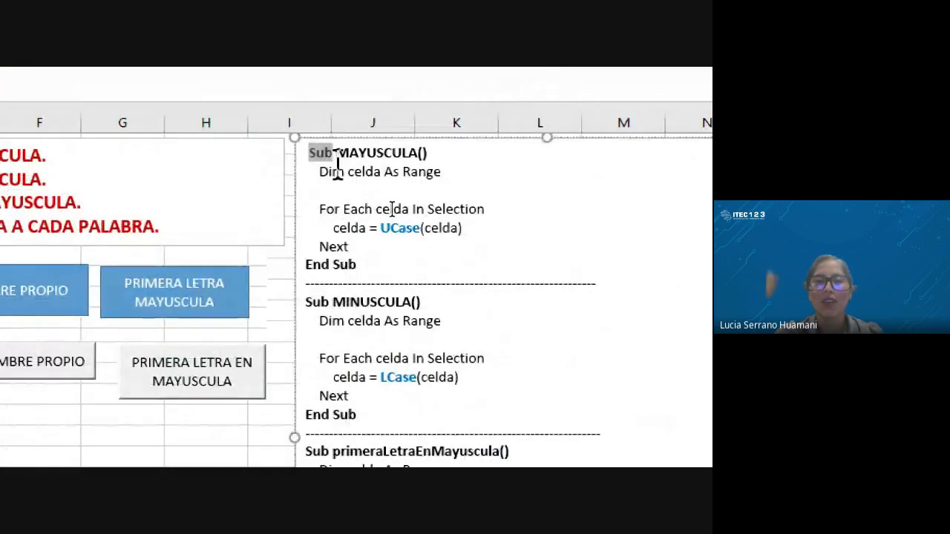
click(378, 266)
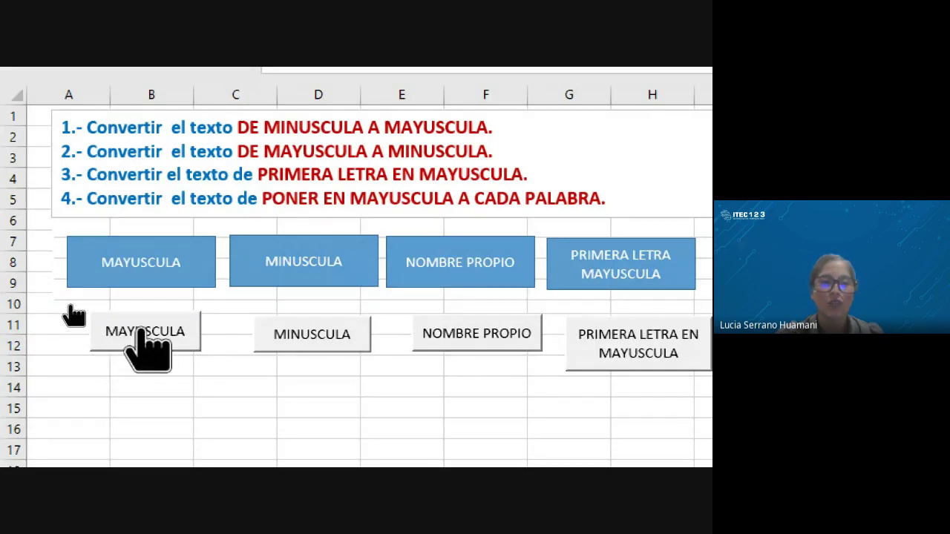
click(215, 429)
scroll(176, 423, down, 1)
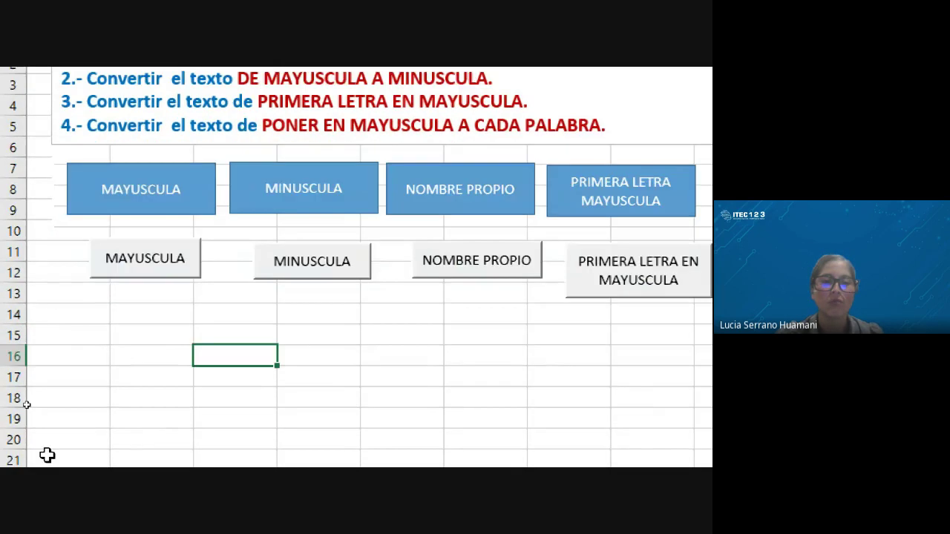
right_click(149, 268)
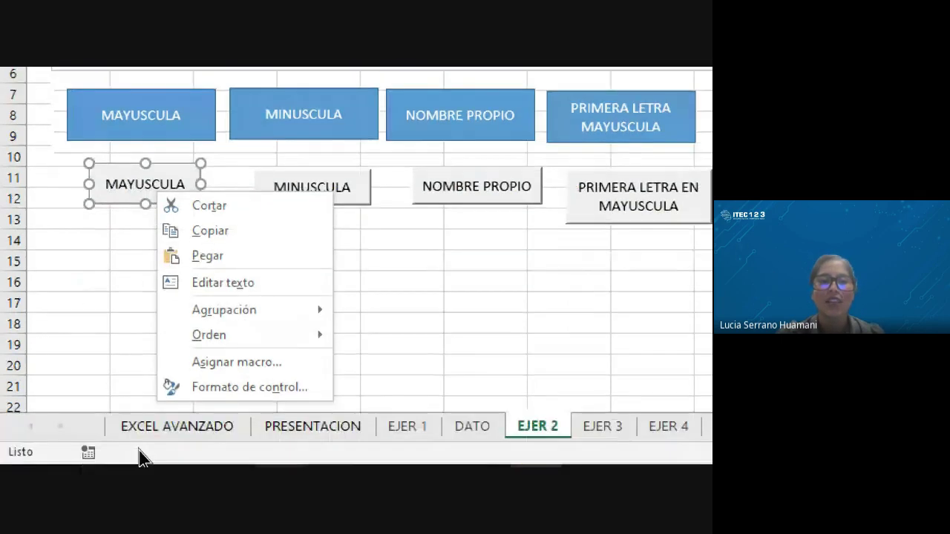
Step: Assign the MAYUSCULA macro to the MAYUSCULA button, then select cell B15 for sample text
click(219, 362)
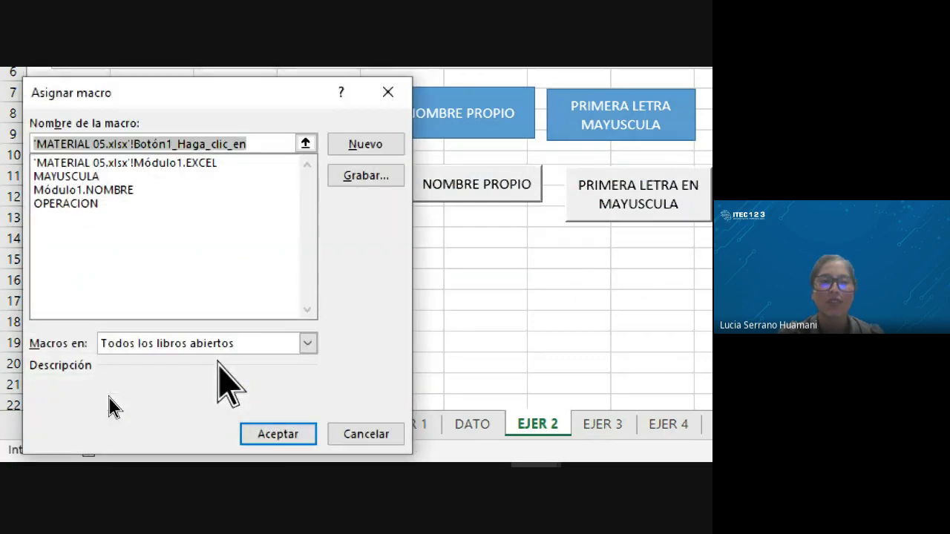
click(46, 177)
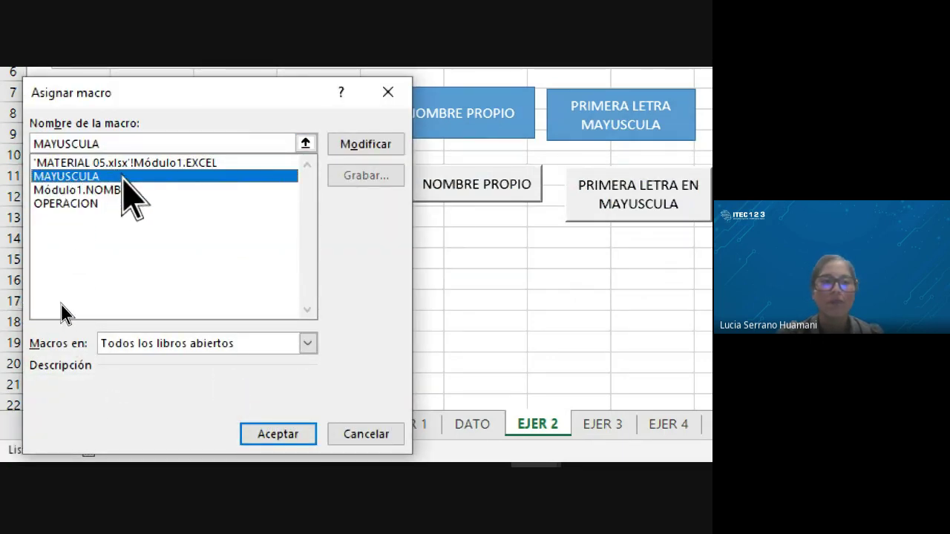
click(303, 435)
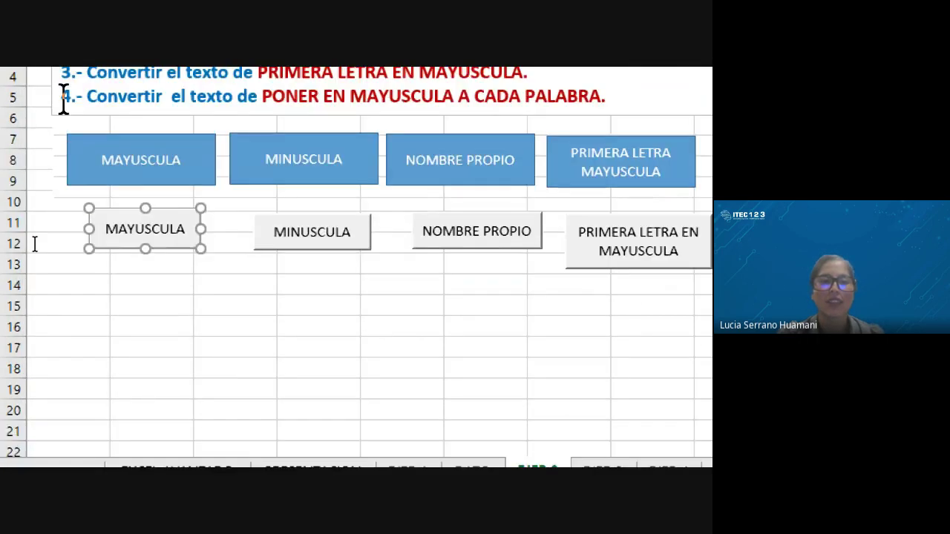
click(106, 290)
click(117, 311)
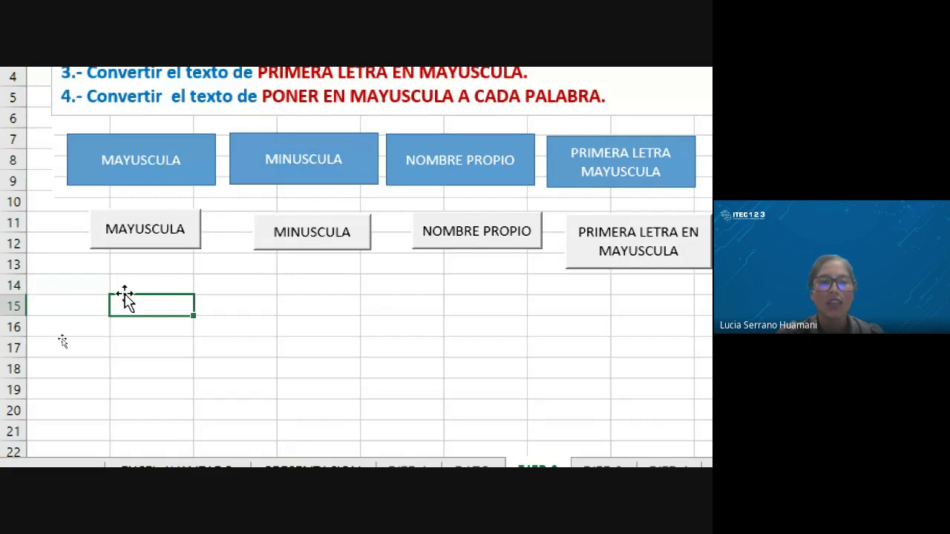
click(124, 286)
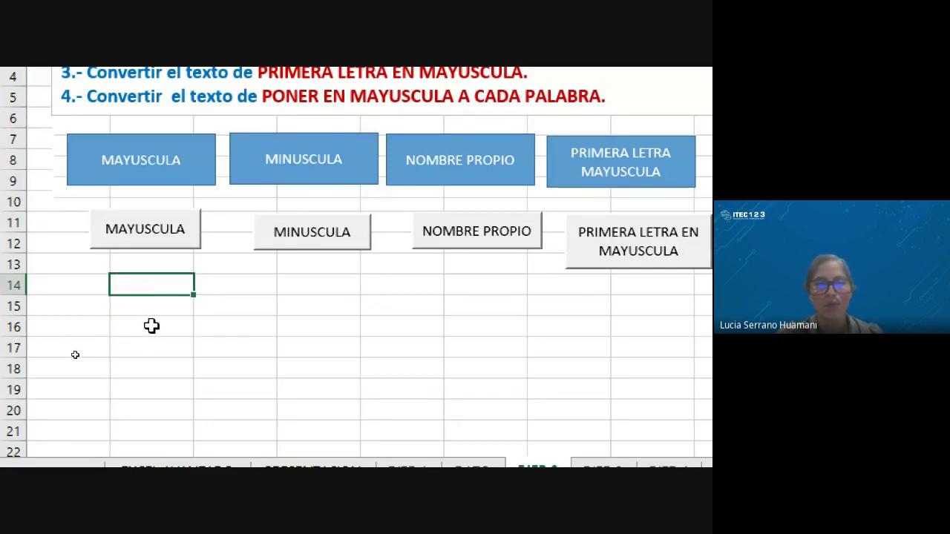
click(141, 324)
click(156, 310)
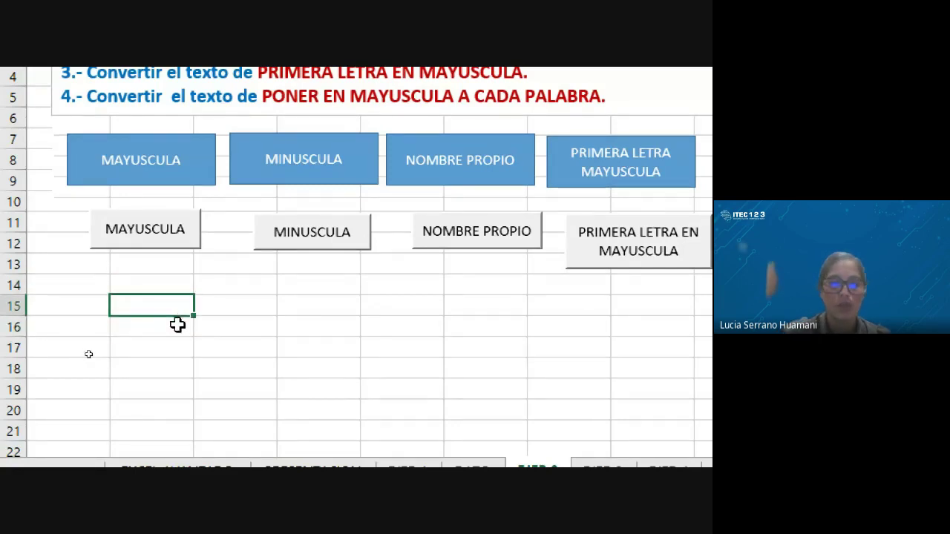
Step: Enter a sample first name in B15, widen column B, and try the MAYUSCULA button on it
text(LU)
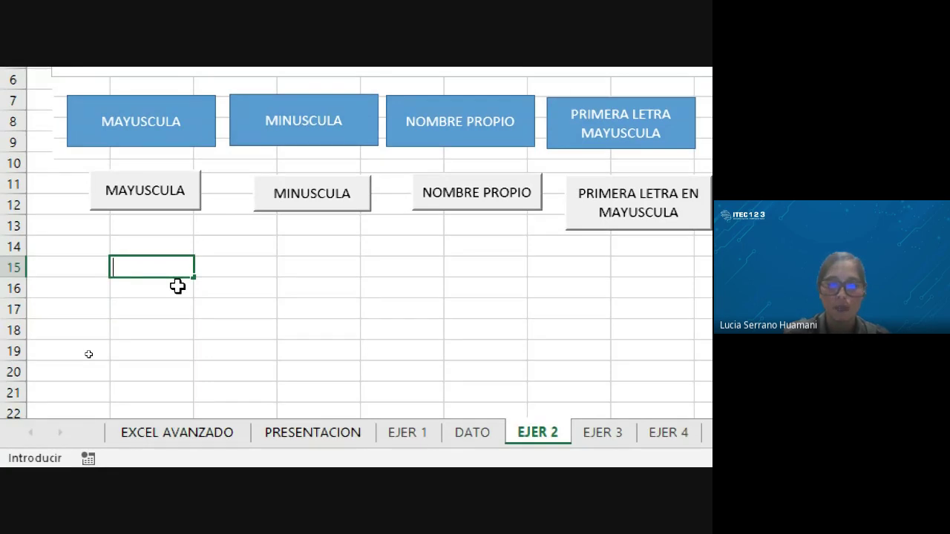
text(lucia serrano)
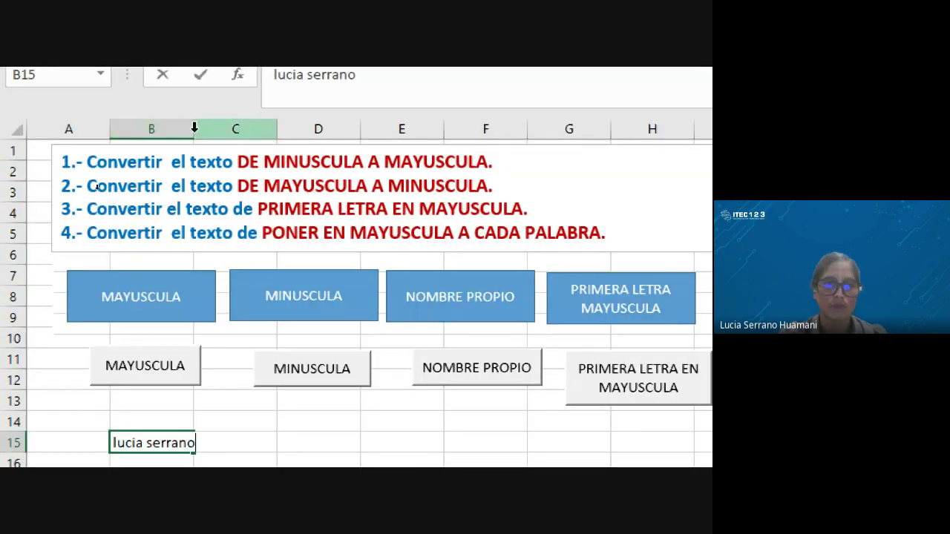
click(198, 128)
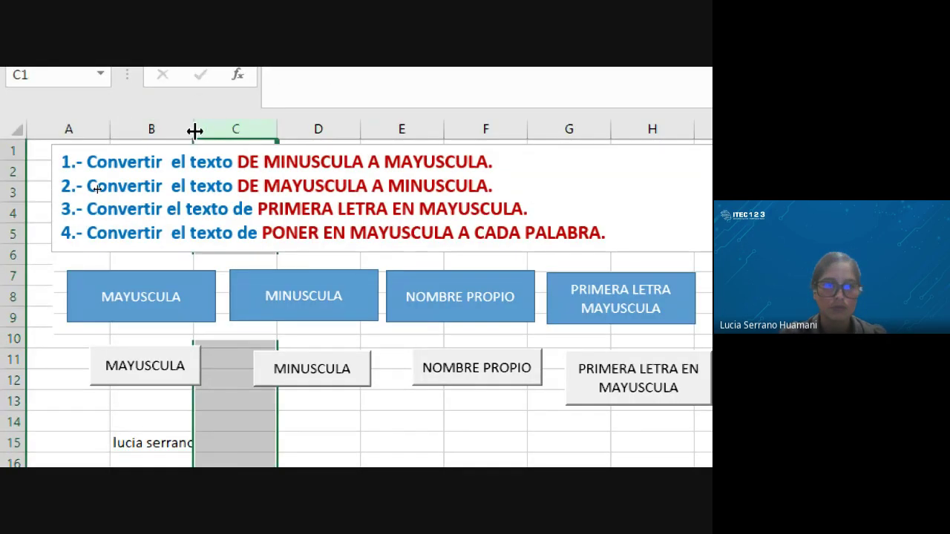
drag(195, 129, 219, 129)
click(201, 435)
scroll(174, 454, down, 2)
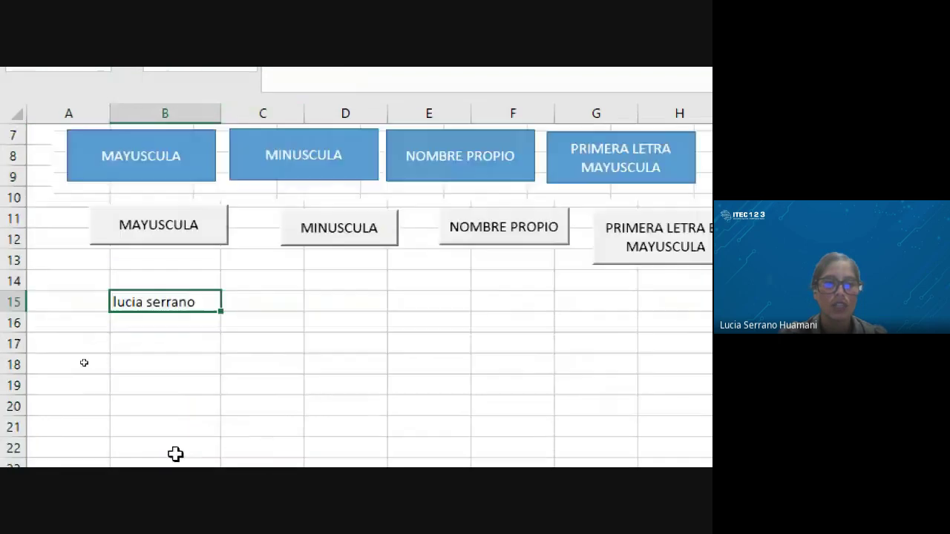
key(Down)
key(Down)
key(Down)
click(183, 282)
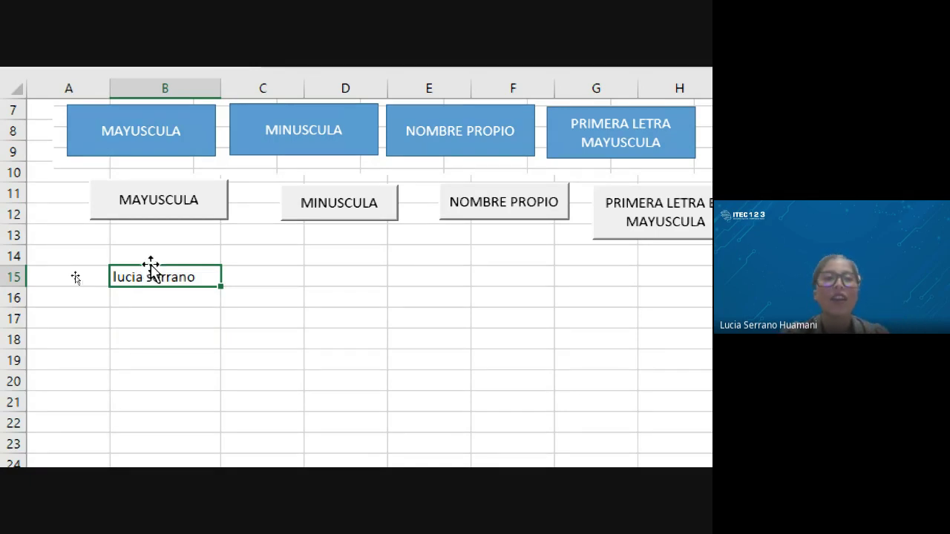
click(151, 210)
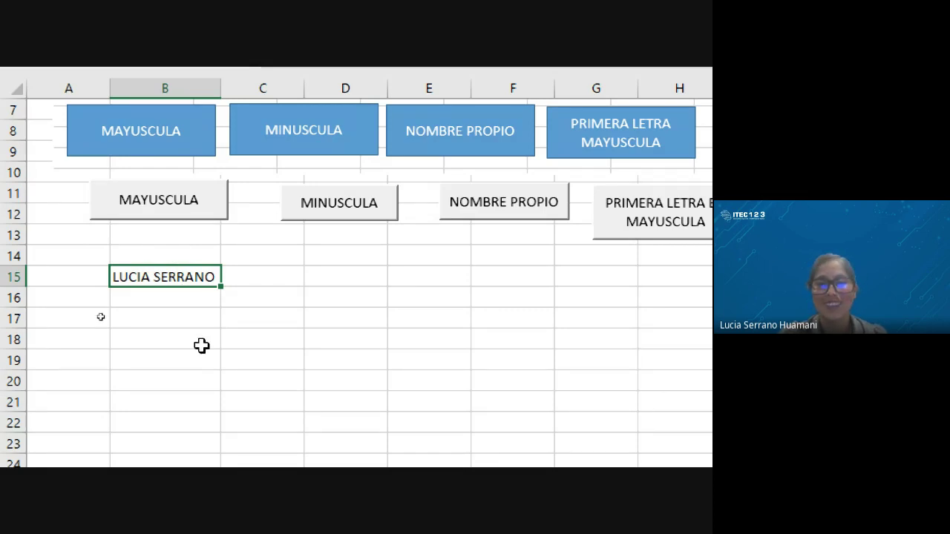
Step: Re-enter the name in lowercase, fill it down B15:B19, and convert the range to uppercase
key(Delete)
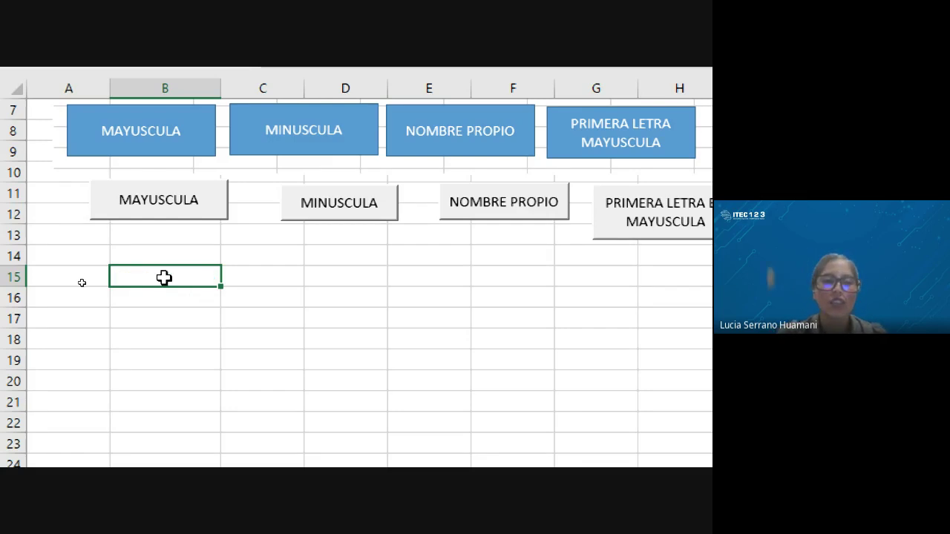
drag(164, 278, 185, 379)
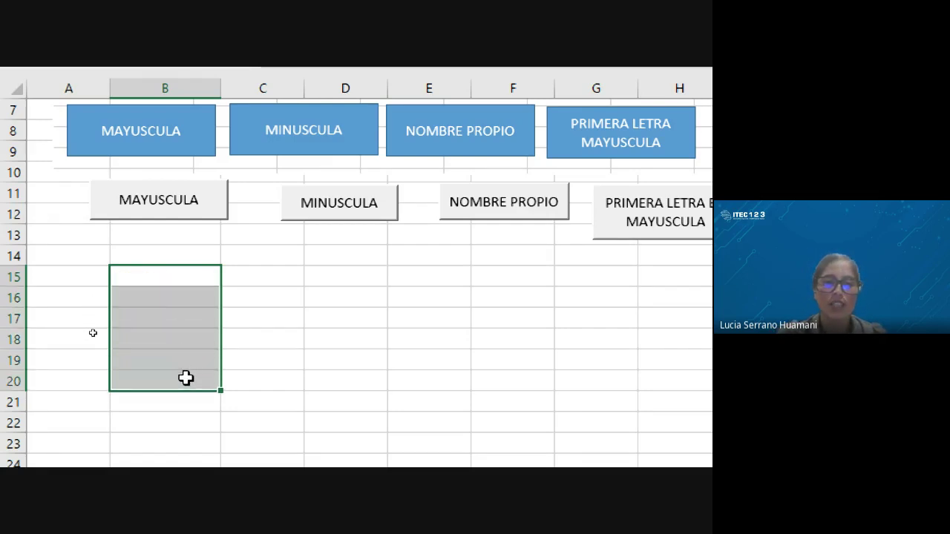
click(149, 282)
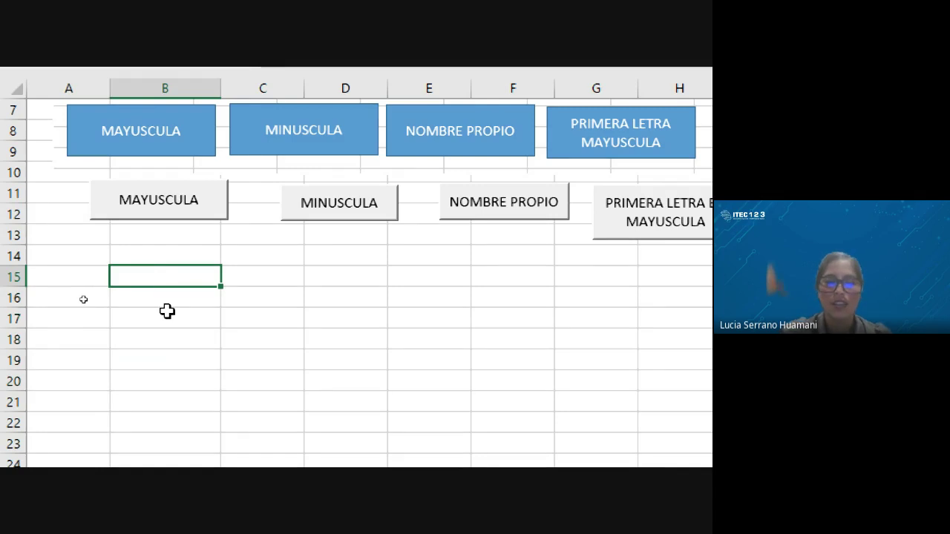
text(lucia)
key(Return)
key(Return)
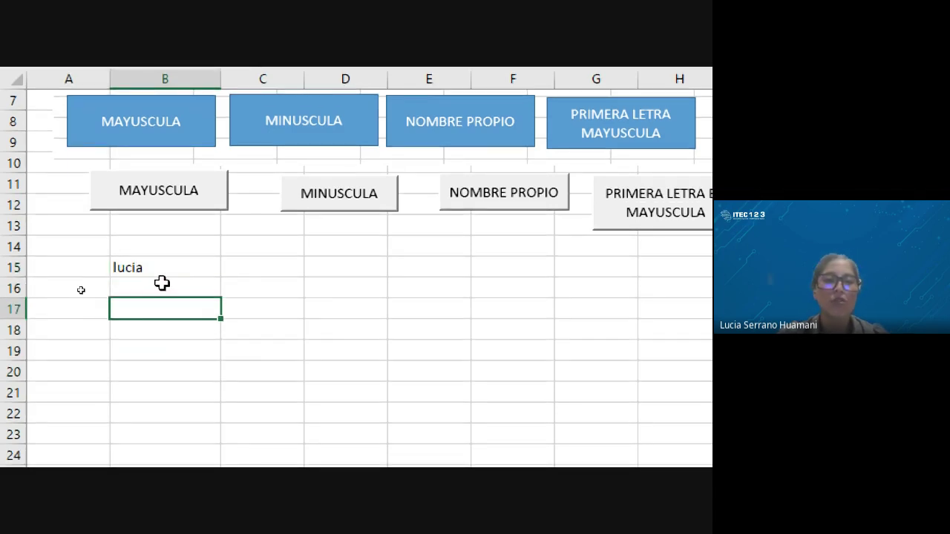
click(182, 269)
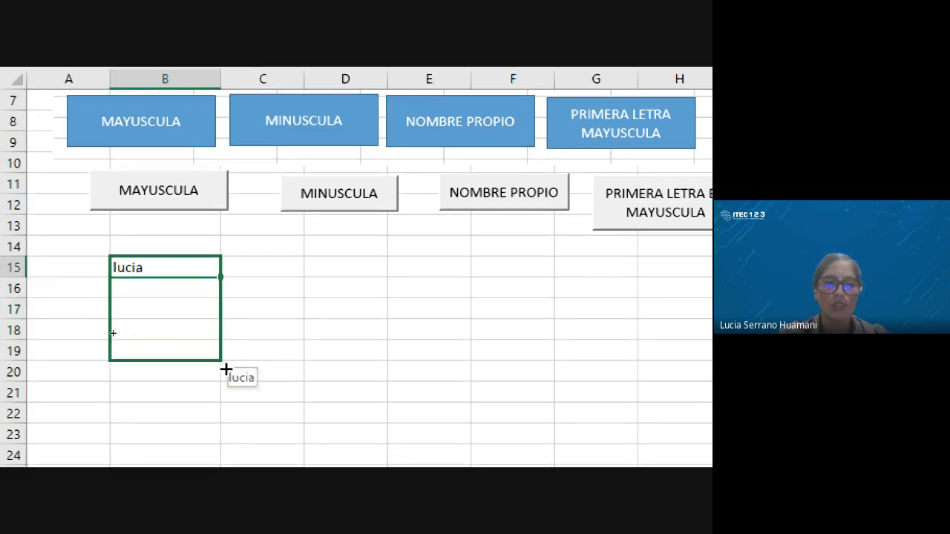
drag(222, 293, 227, 376)
click(211, 391)
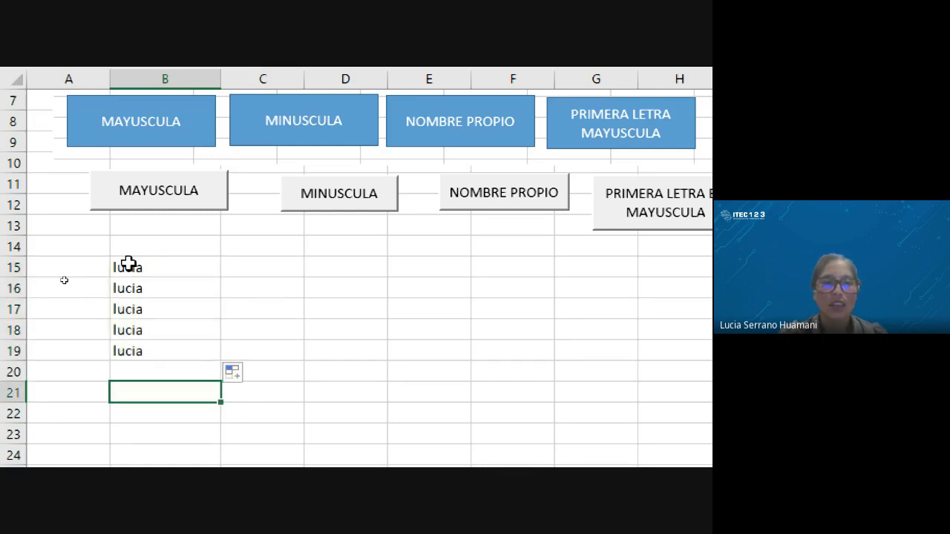
drag(128, 264, 197, 349)
click(246, 331)
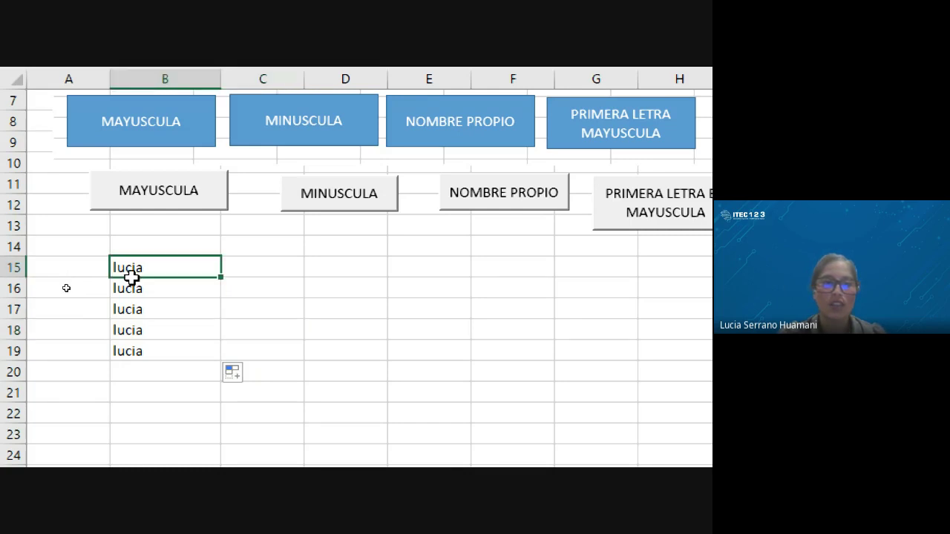
drag(130, 273, 155, 346)
click(170, 216)
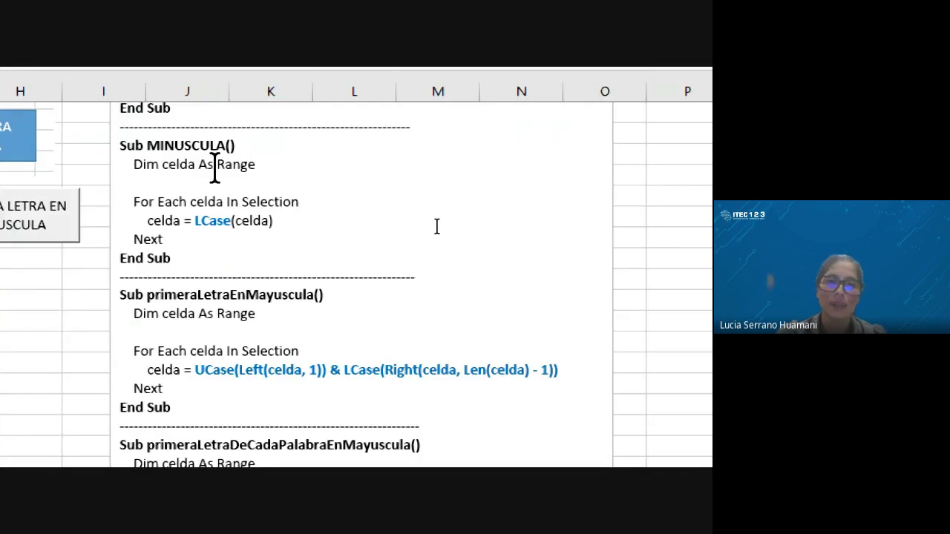
drag(218, 165, 254, 165)
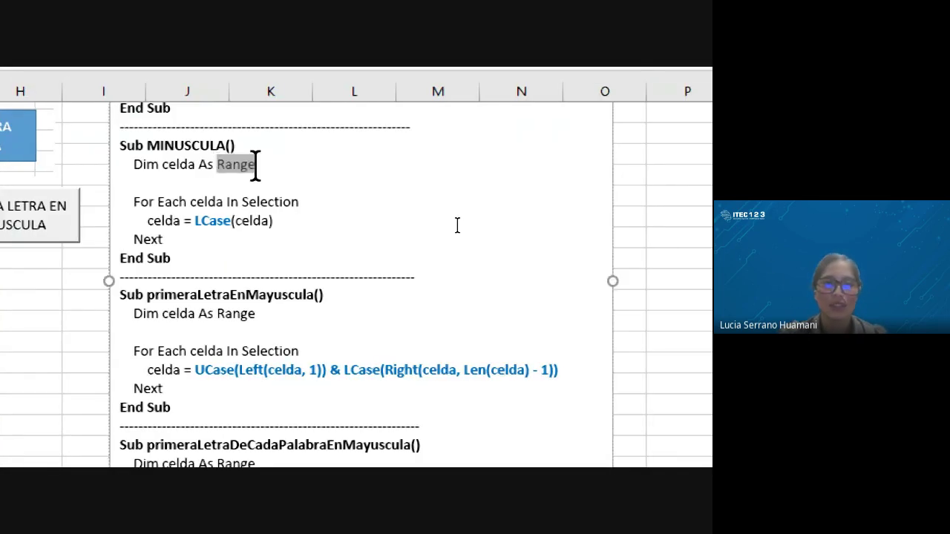
scroll(253, 215, up, 2)
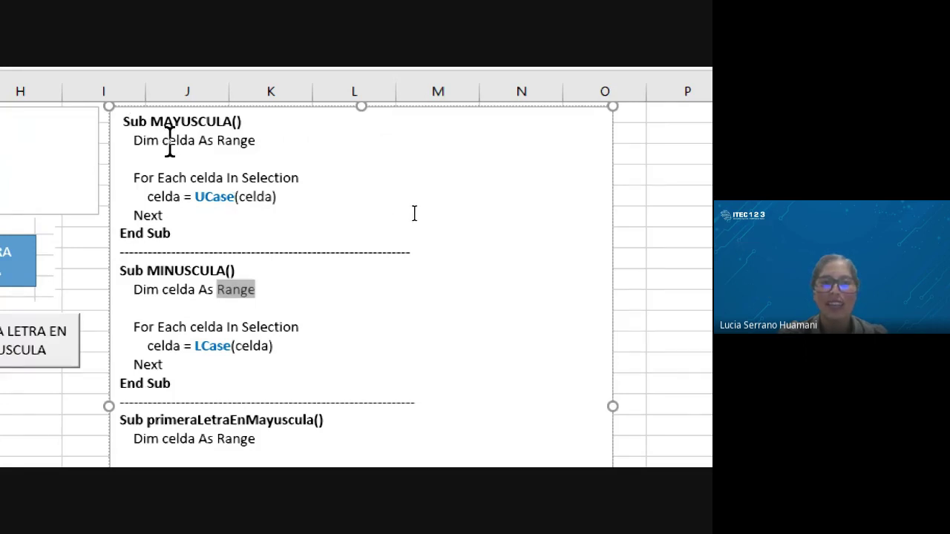
drag(170, 142, 255, 142)
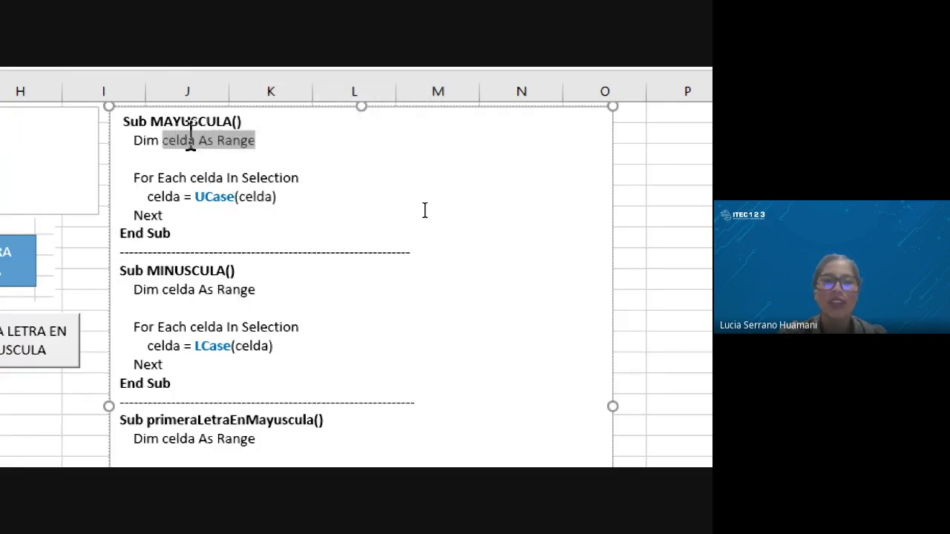
click(185, 141)
double_click(185, 142)
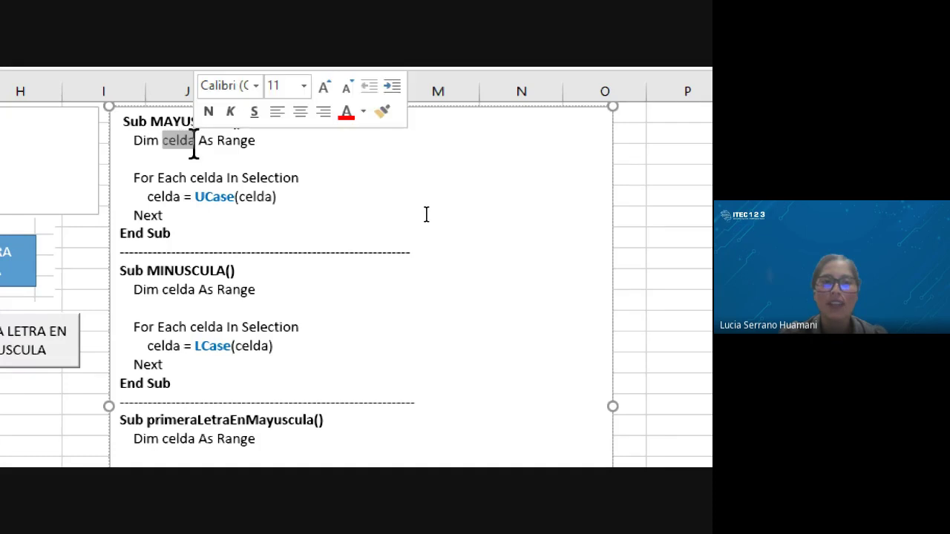
drag(216, 141, 254, 141)
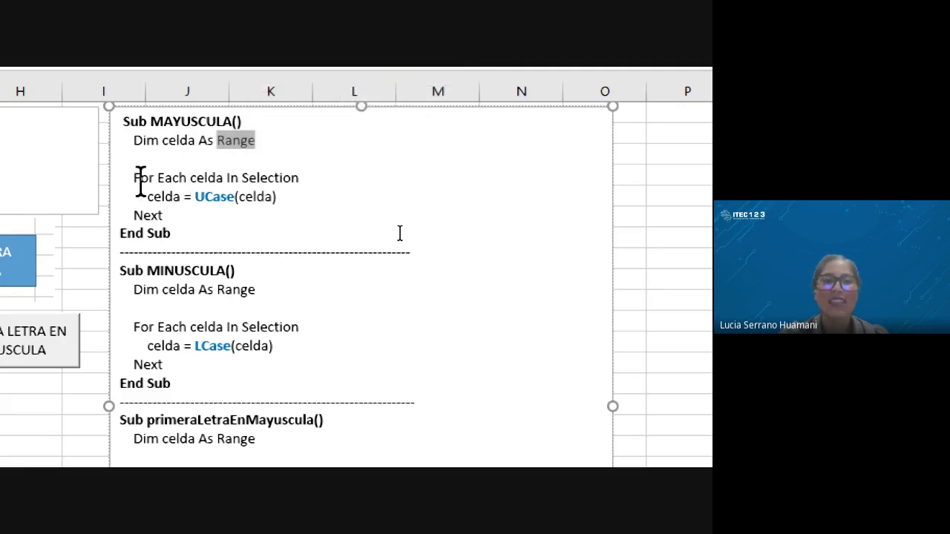
drag(134, 179, 274, 178)
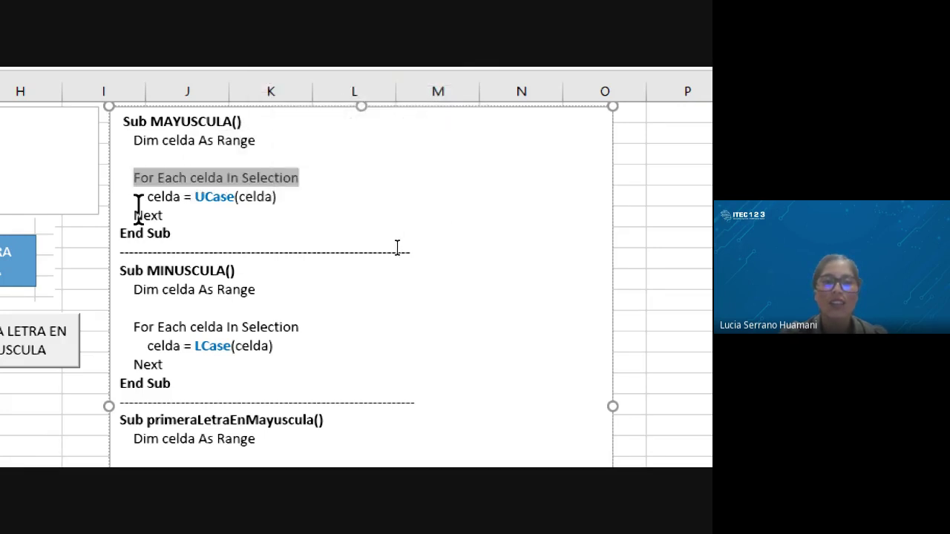
scroll(96, 221, left, 4)
scroll(17, 283, left, 3)
scroll(194, 351, right, 5)
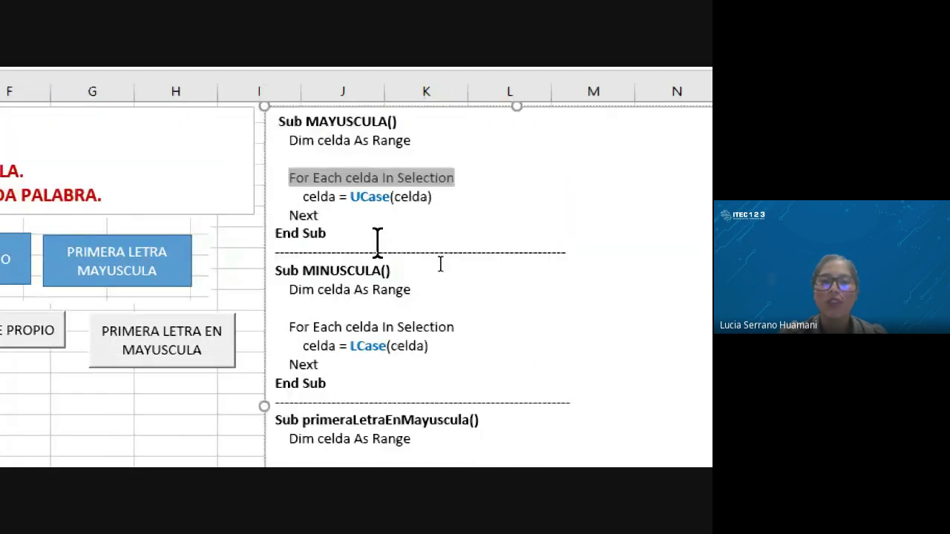
drag(352, 197, 455, 197)
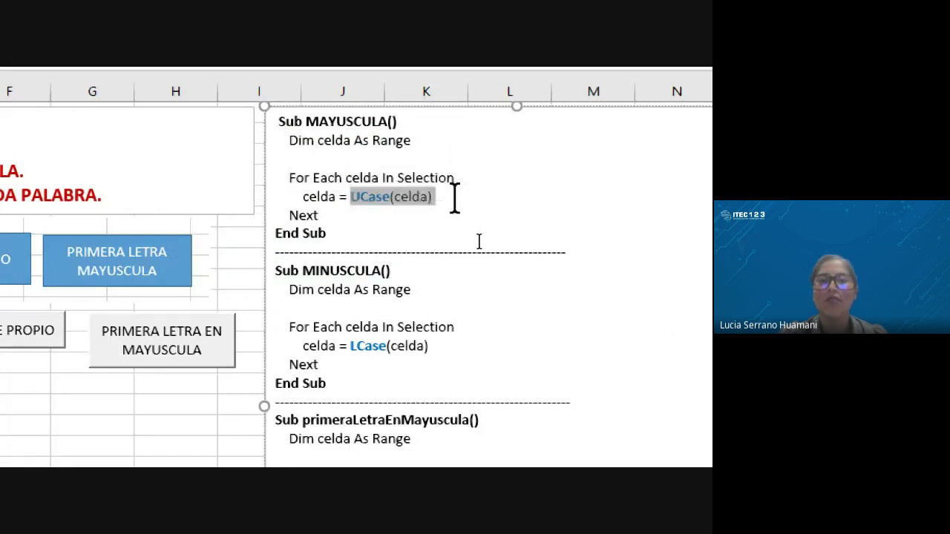
click(349, 217)
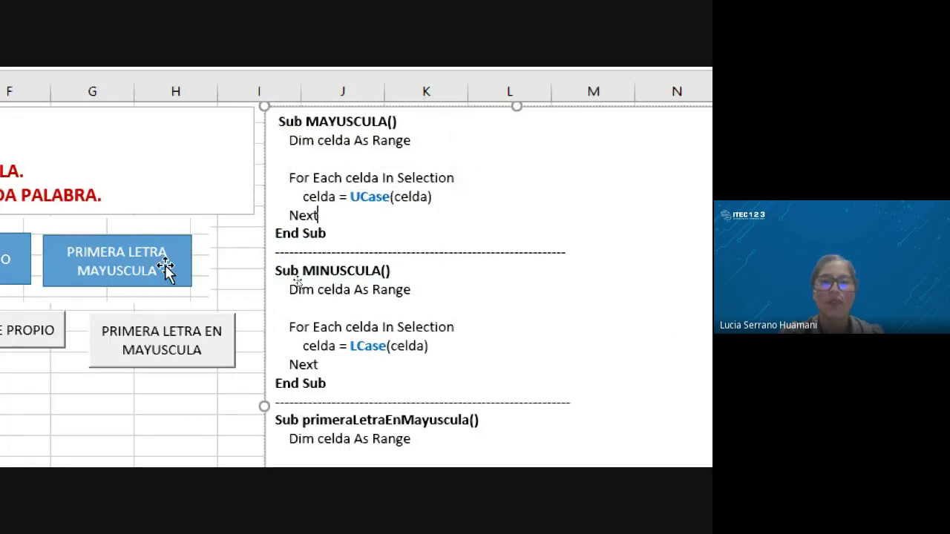
scroll(19, 445, left, 5)
scroll(146, 364, down, 1)
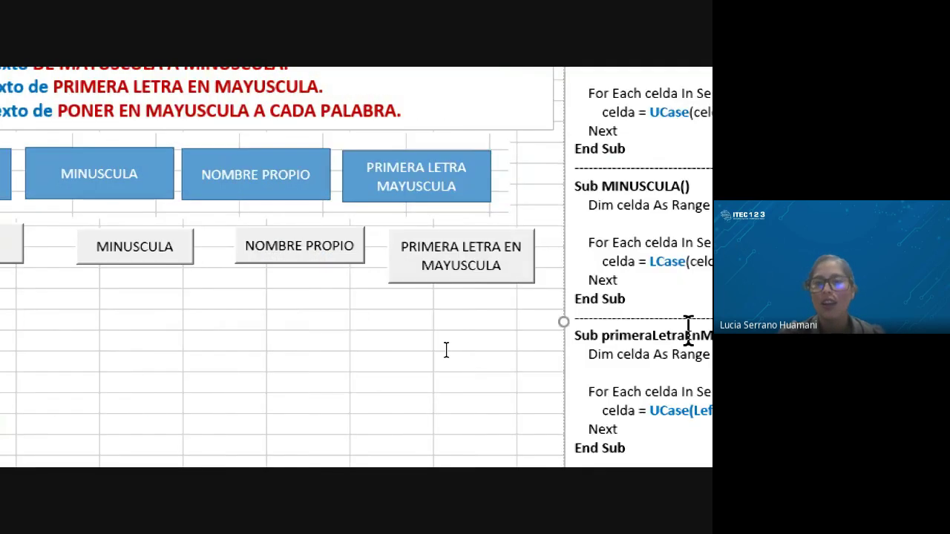
scroll(445, 350, right, 2)
scroll(440, 275, right, 4)
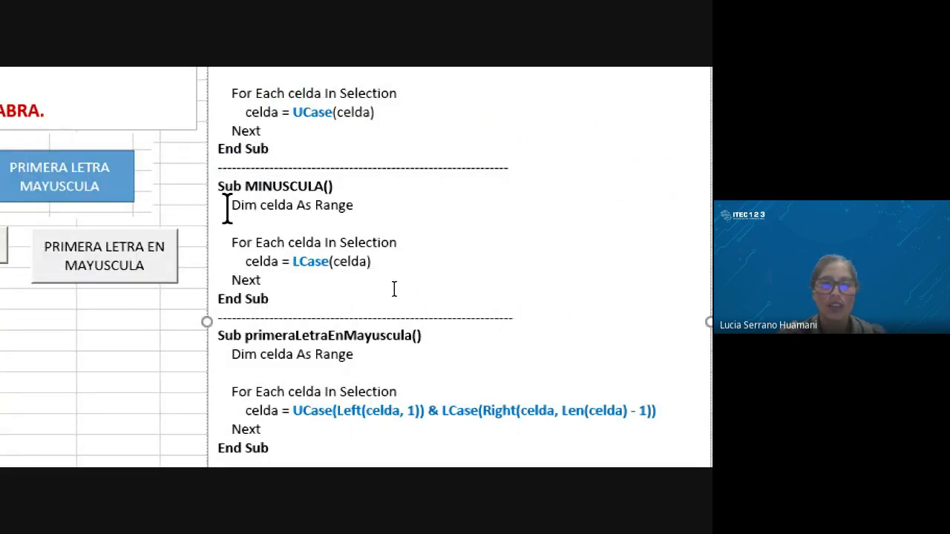
drag(227, 207, 297, 206)
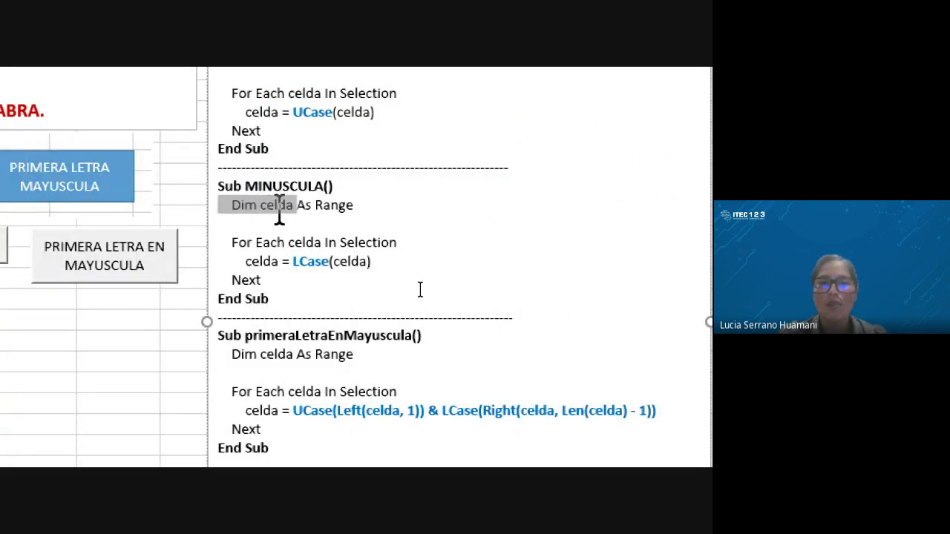
click(319, 220)
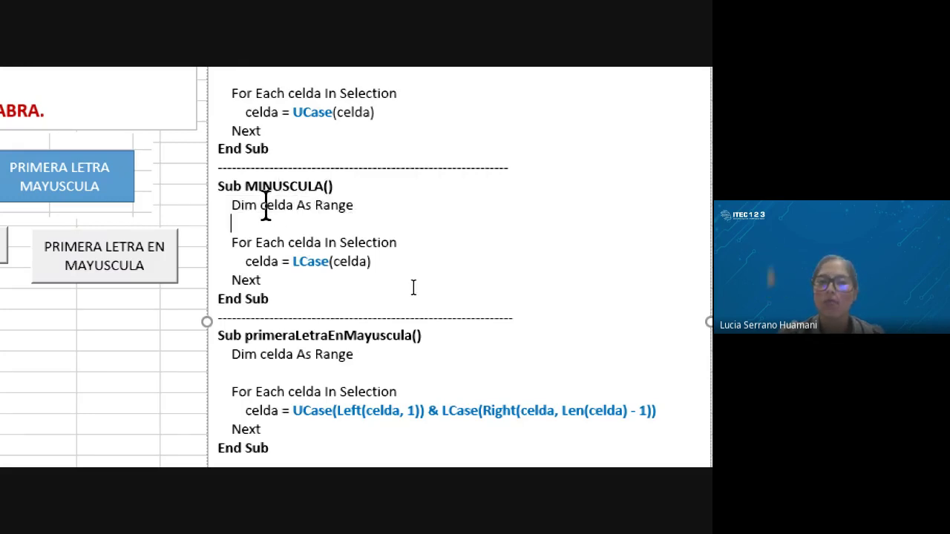
scroll(264, 204, up, 2)
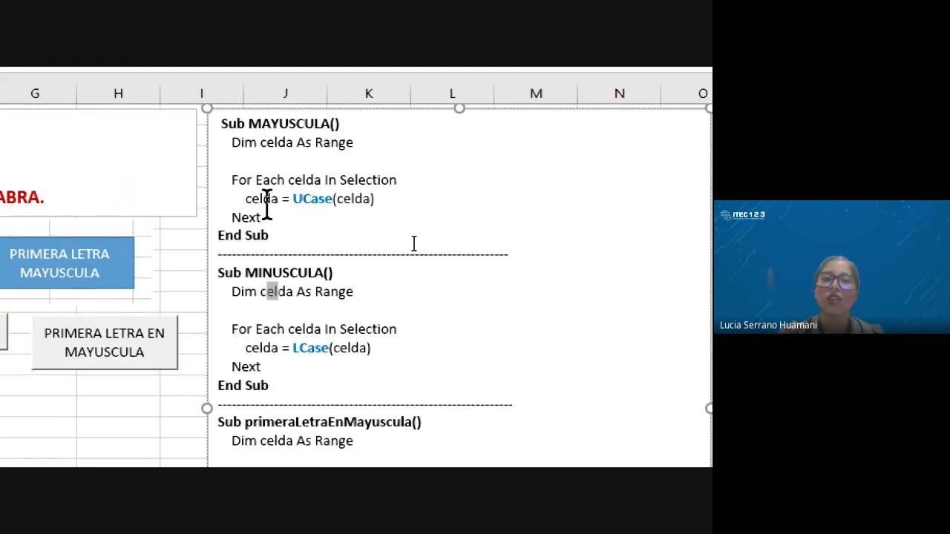
scroll(282, 445, down, 2)
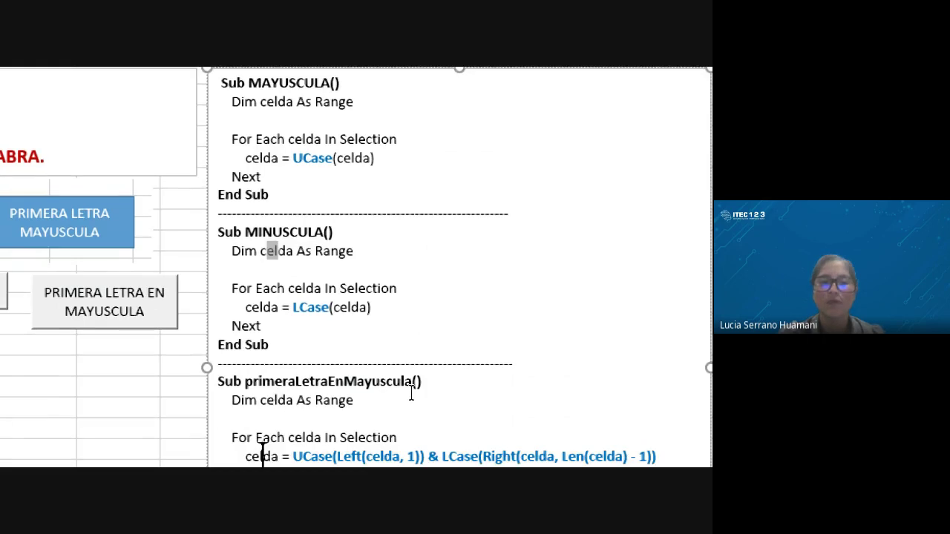
drag(267, 243, 294, 239)
scroll(311, 223, down, 2)
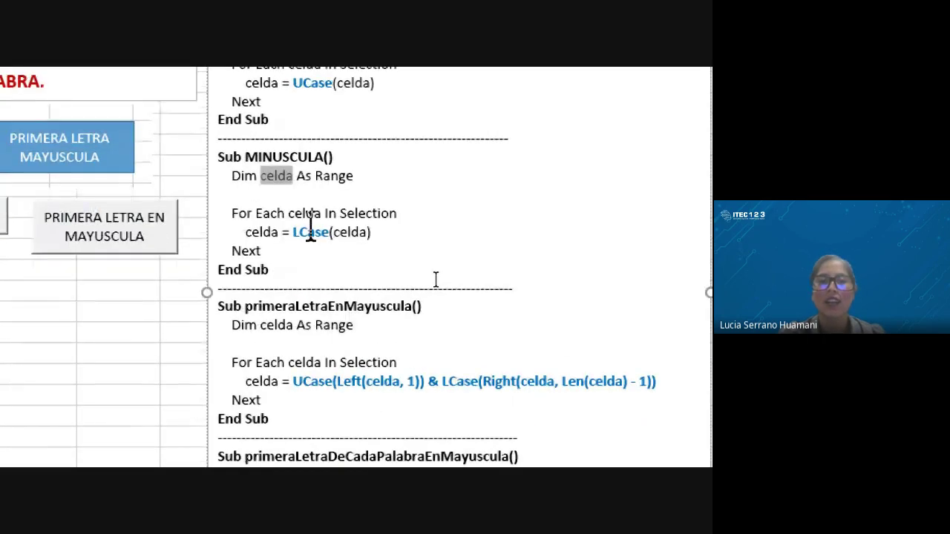
drag(316, 176, 348, 176)
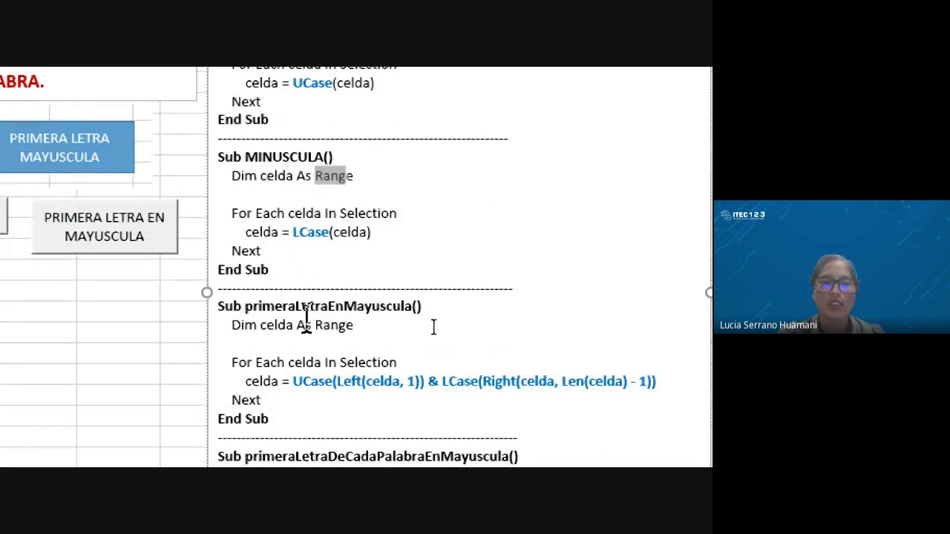
drag(233, 212, 364, 207)
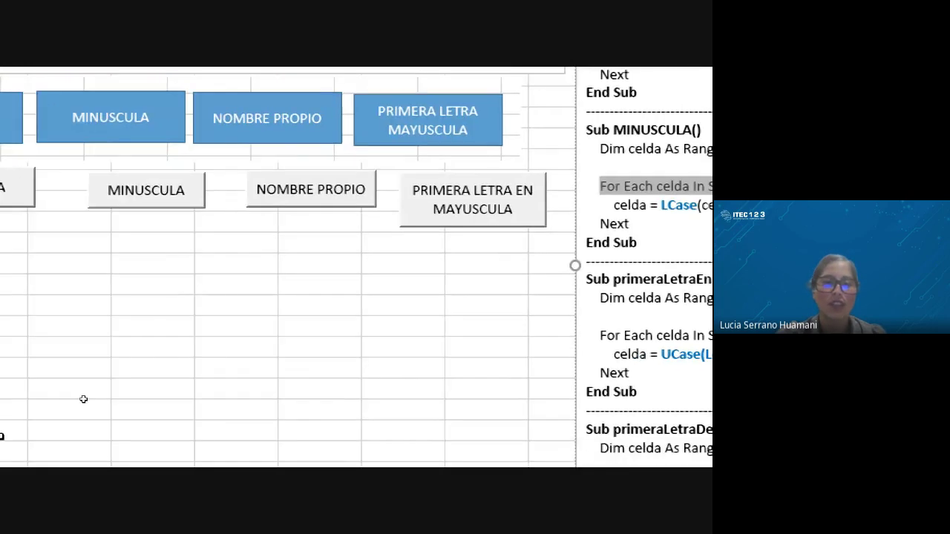
click(99, 257)
drag(100, 258, 110, 344)
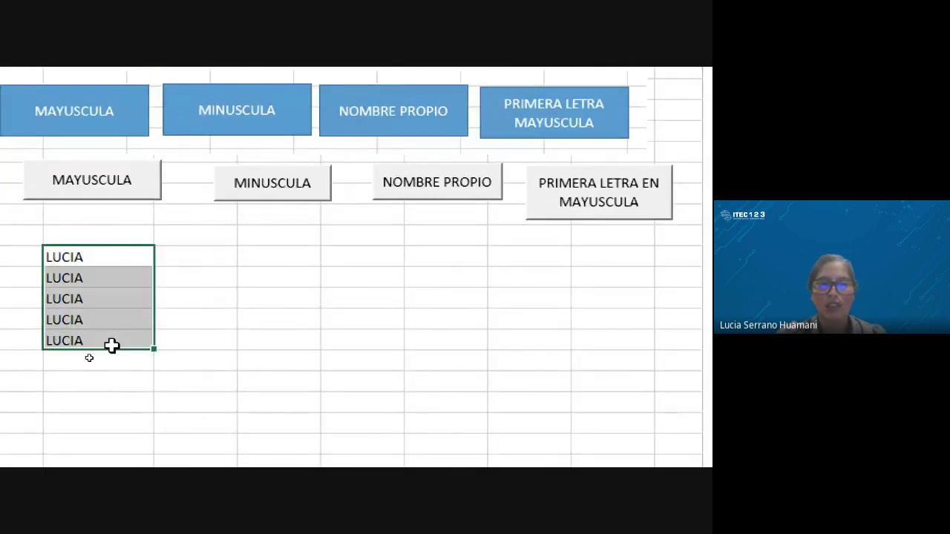
click(85, 258)
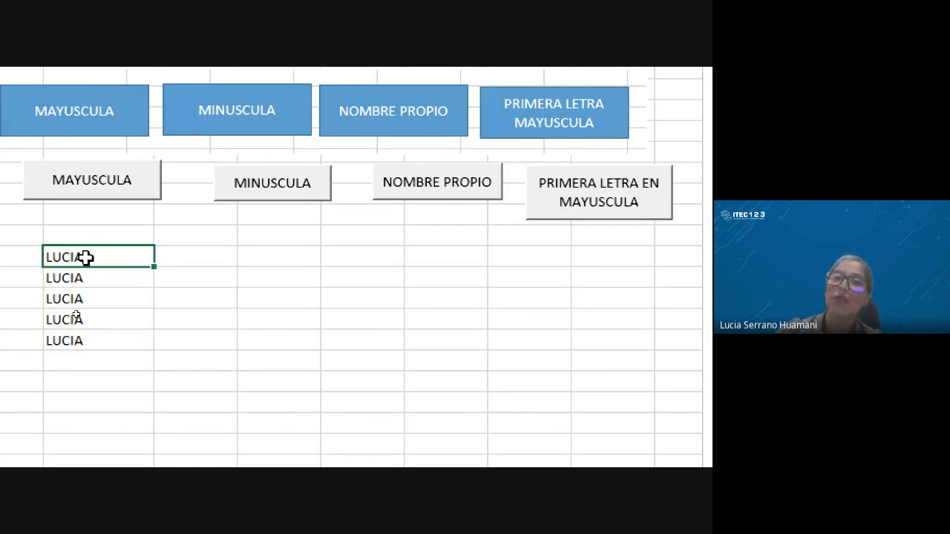
drag(86, 258, 85, 342)
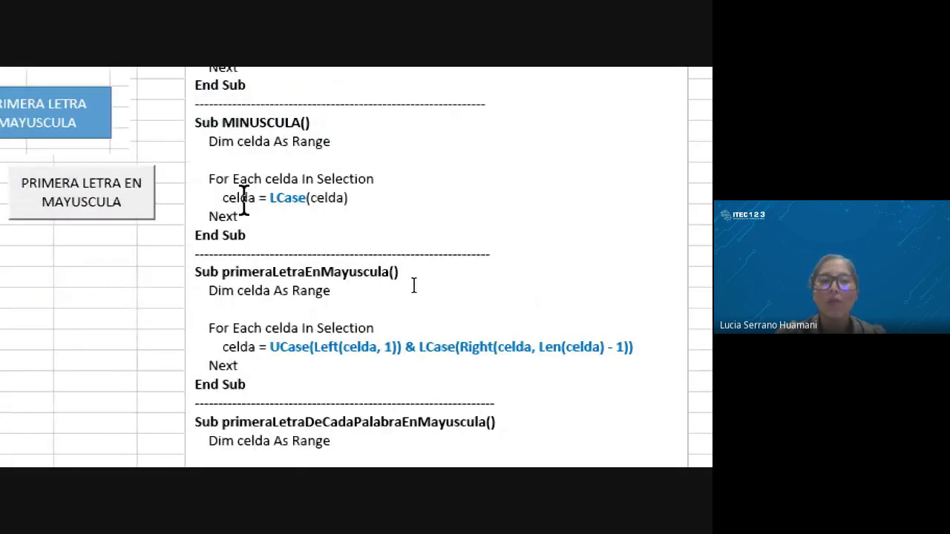
Step: Walk through MINUSCULA's LCase line and For/Next loop in the text box, then select the whole procedure
drag(225, 197, 250, 197)
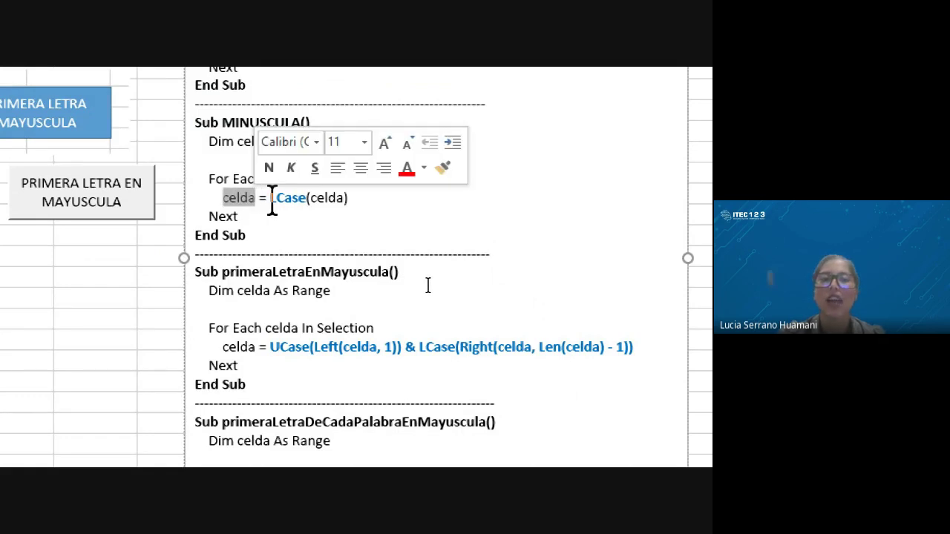
drag(260, 198, 310, 223)
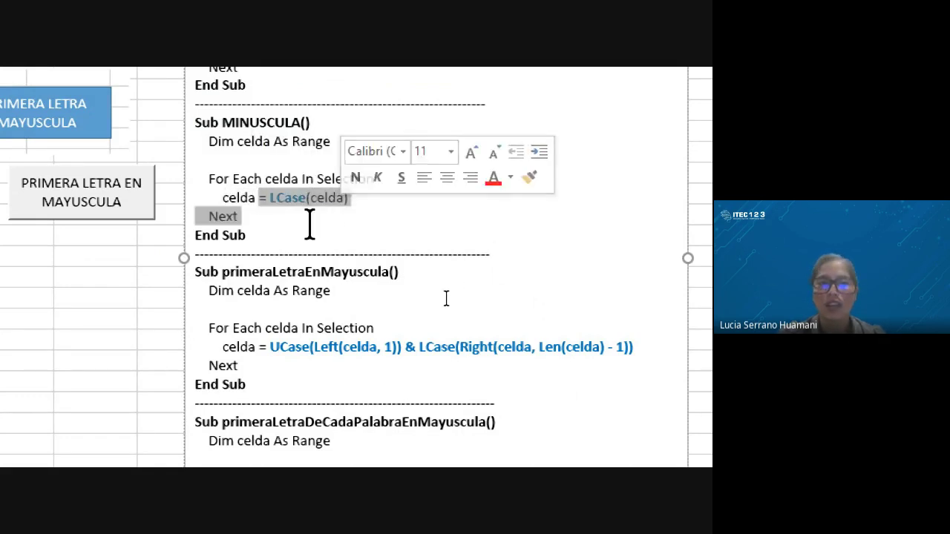
click(309, 224)
drag(271, 198, 305, 199)
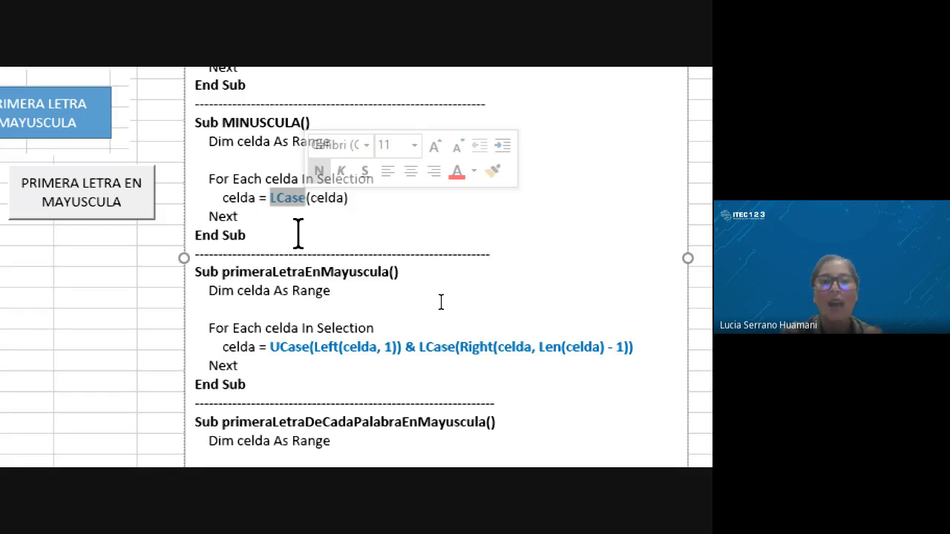
click(294, 233)
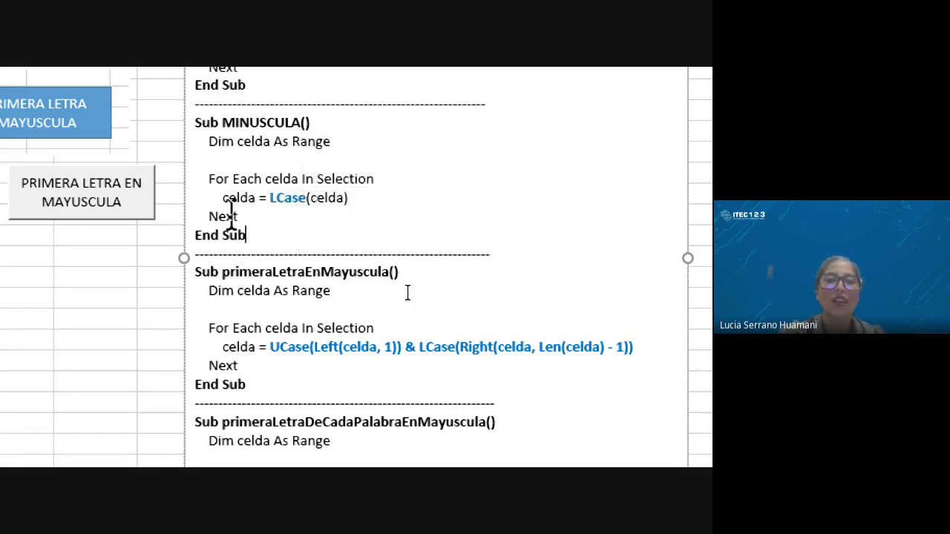
double_click(217, 179)
double_click(223, 216)
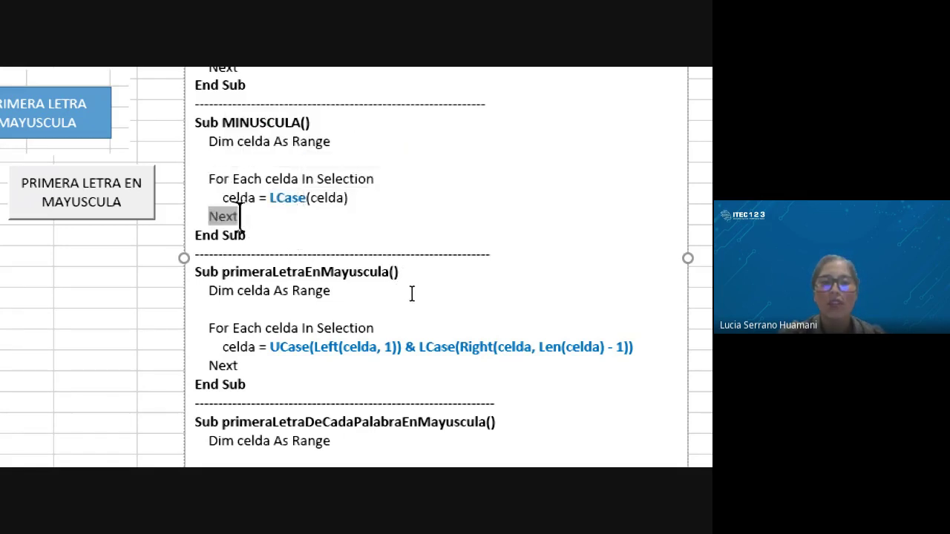
click(252, 234)
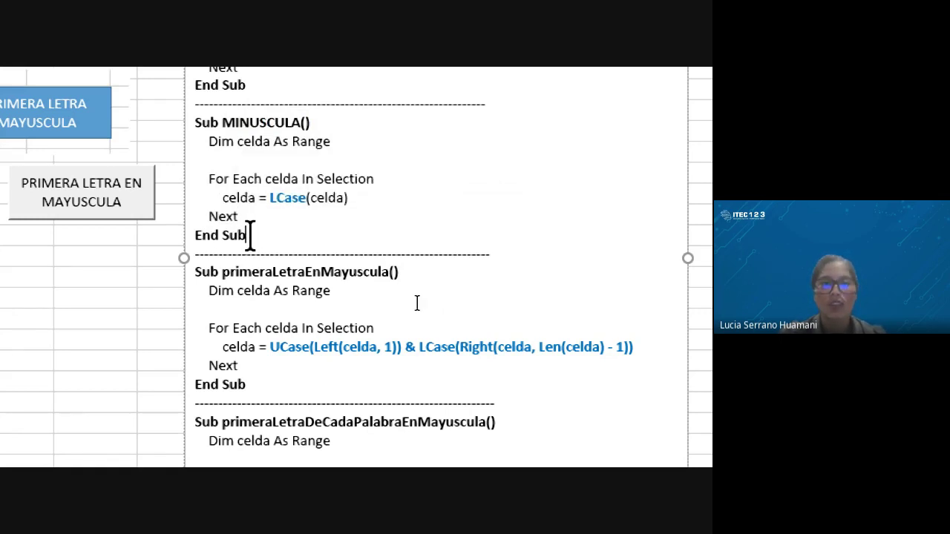
drag(247, 235, 194, 121)
key(ctrl+c)
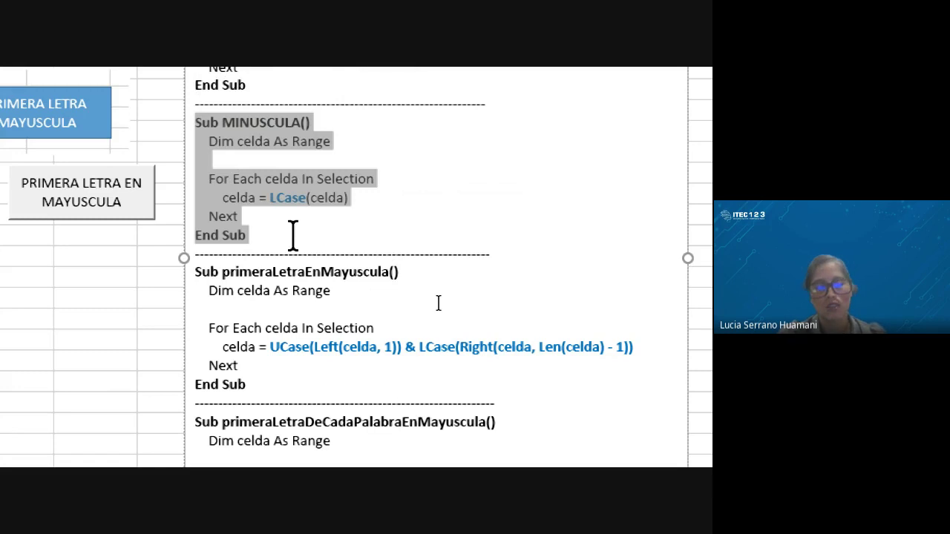
scroll(439, 303, left, 5)
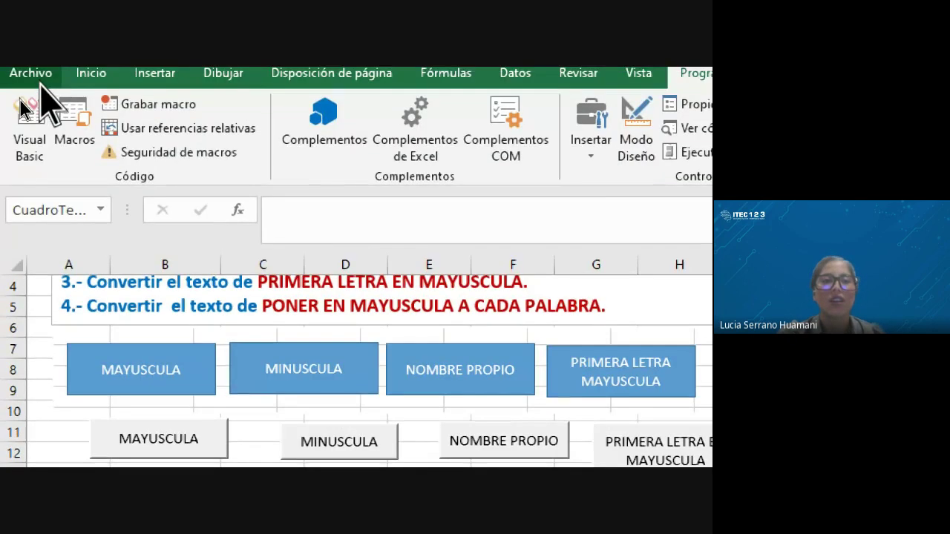
Step: Paste the MINUSCULA procedure into Module1 on a new line below the last End Sub
click(22, 108)
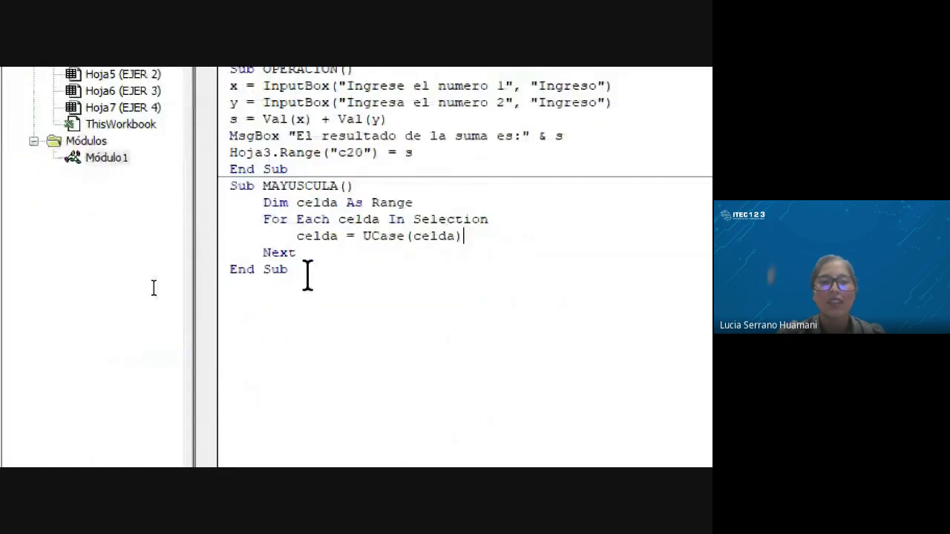
click(310, 274)
key(Return)
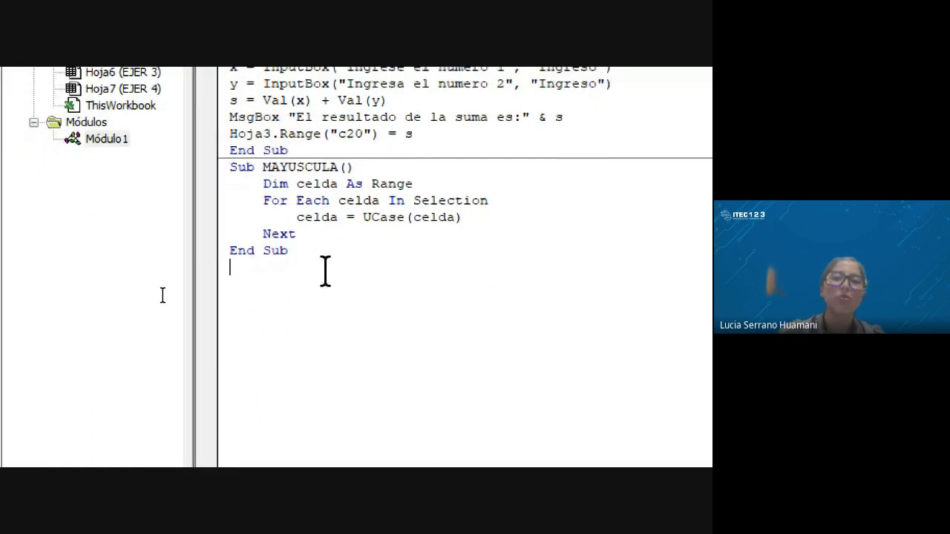
key(ctrl+v)
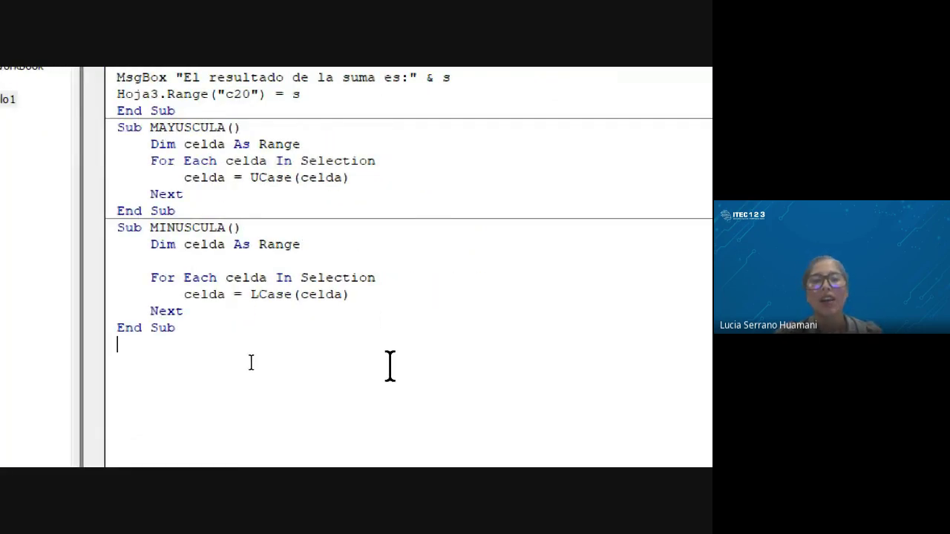
Step: Review MINUSCULA's Dim celda As Range, For Each loop, LCase(celda) and End Sub lines, then return to Excel
drag(118, 244, 137, 238)
click(147, 237)
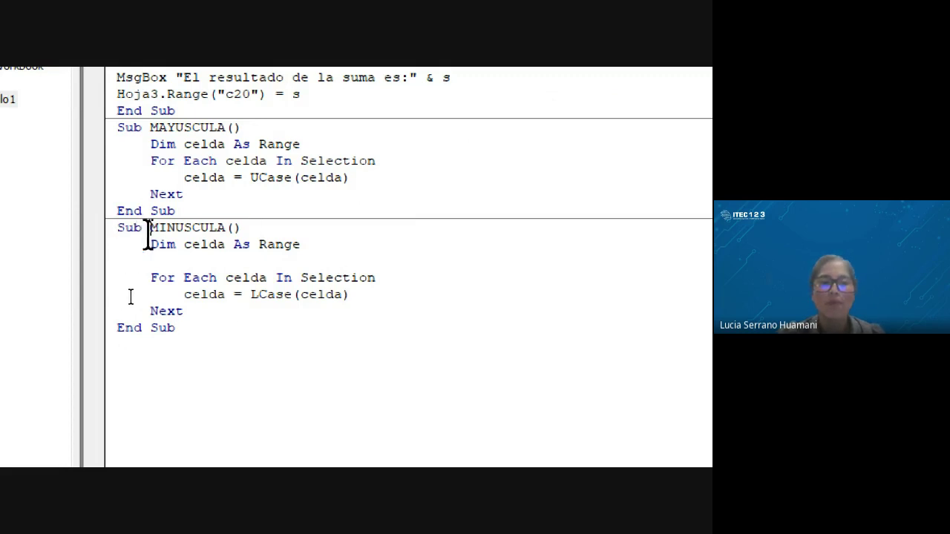
drag(151, 245, 259, 256)
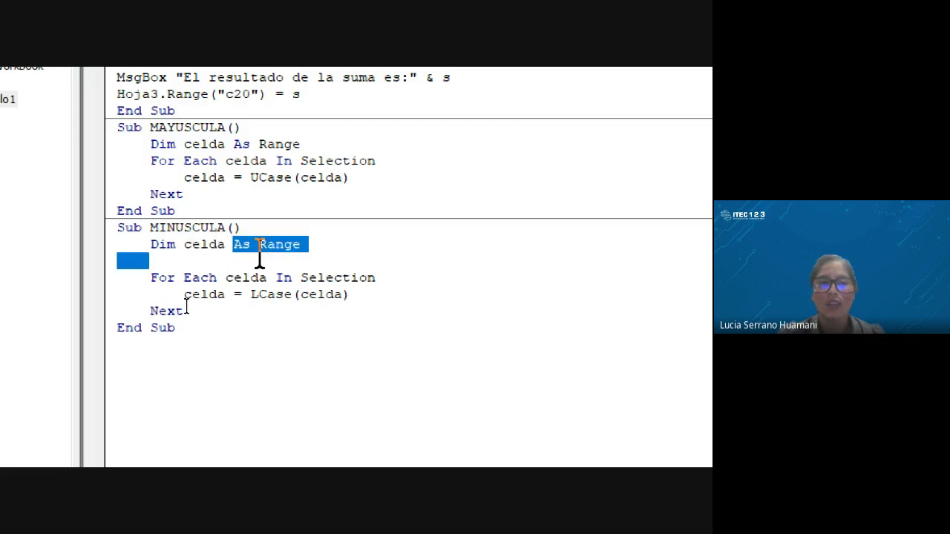
drag(150, 277, 371, 277)
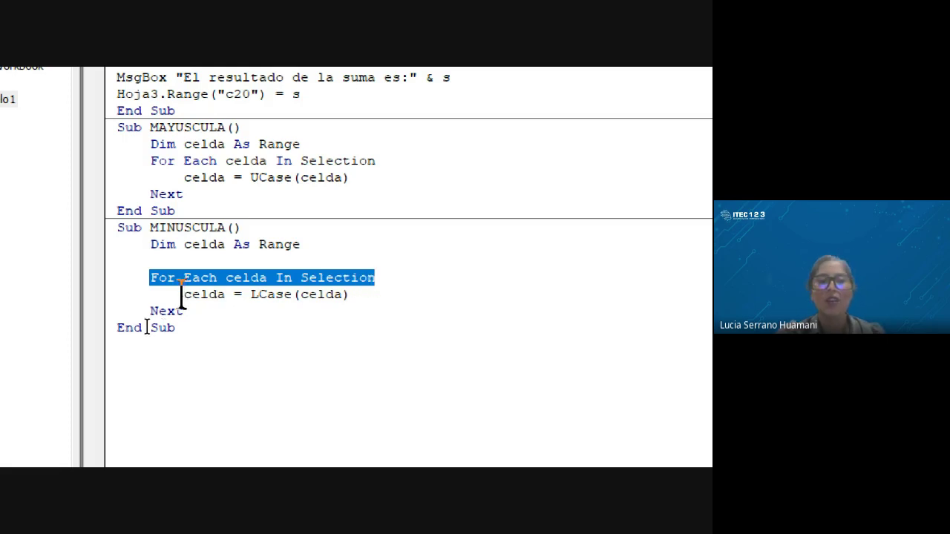
drag(183, 294, 225, 294)
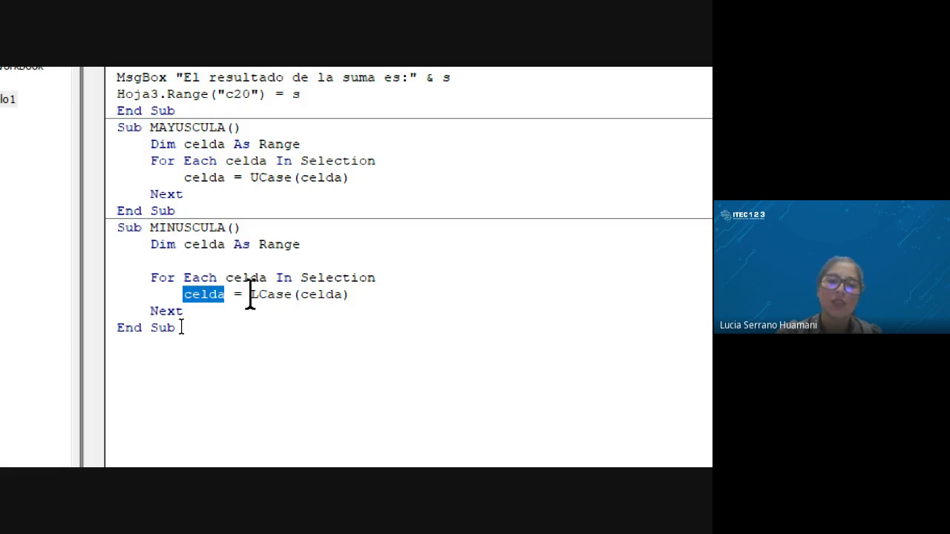
drag(251, 294, 347, 296)
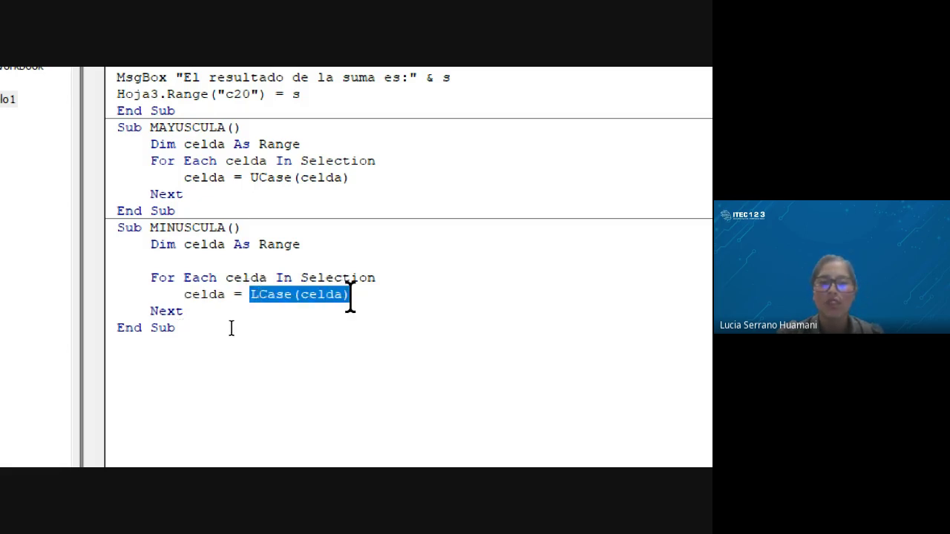
drag(150, 307, 182, 313)
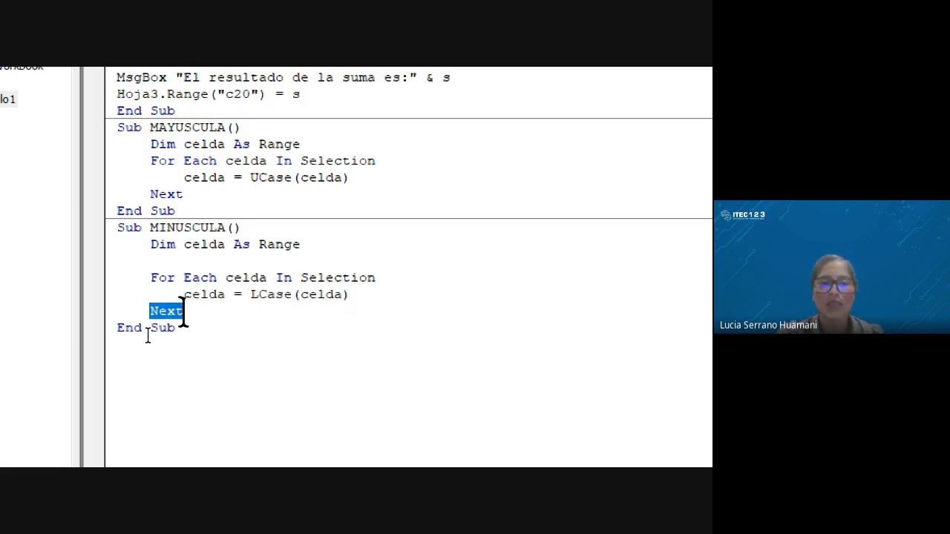
click(189, 327)
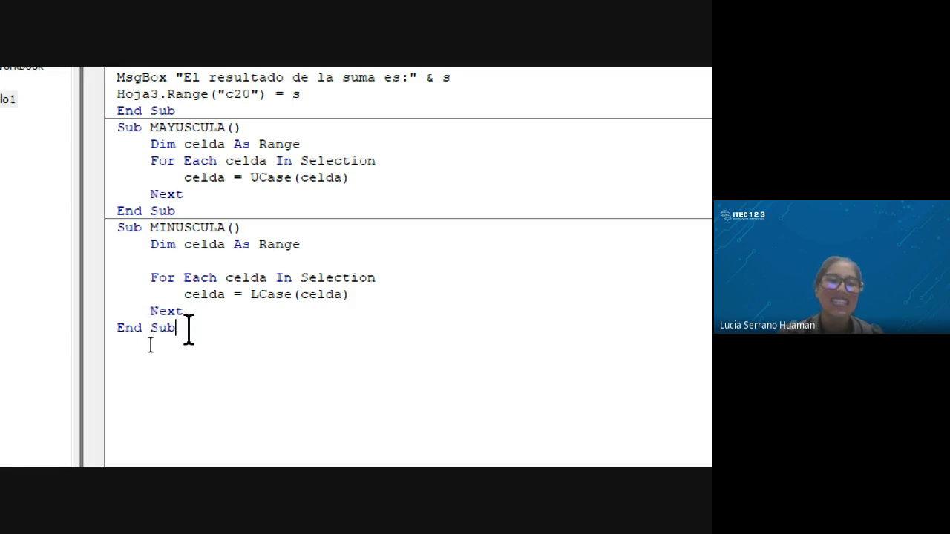
drag(188, 328, 111, 328)
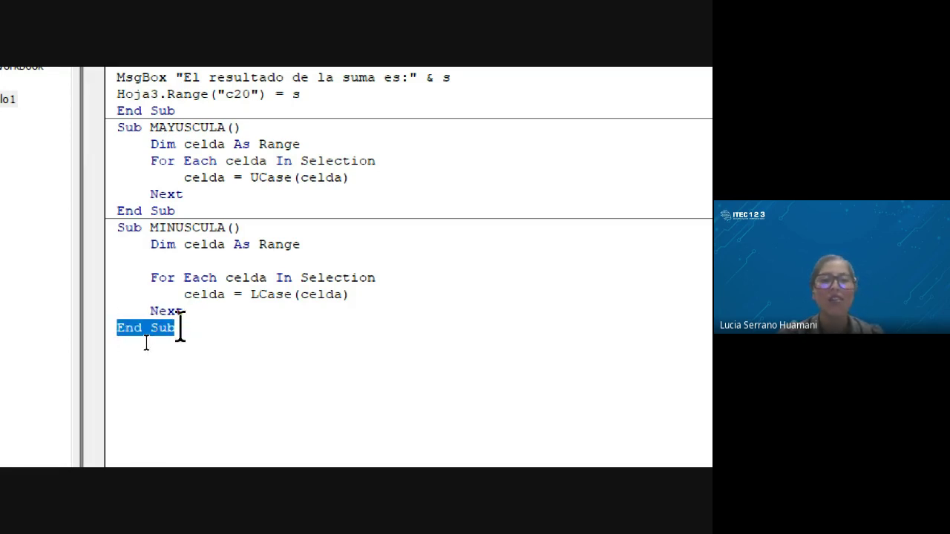
click(180, 327)
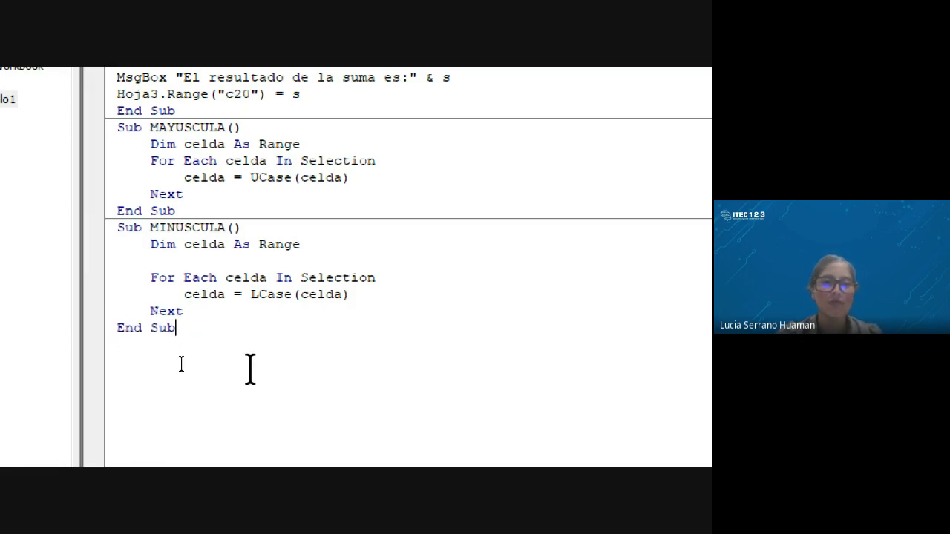
scroll(180, 364, down, 1)
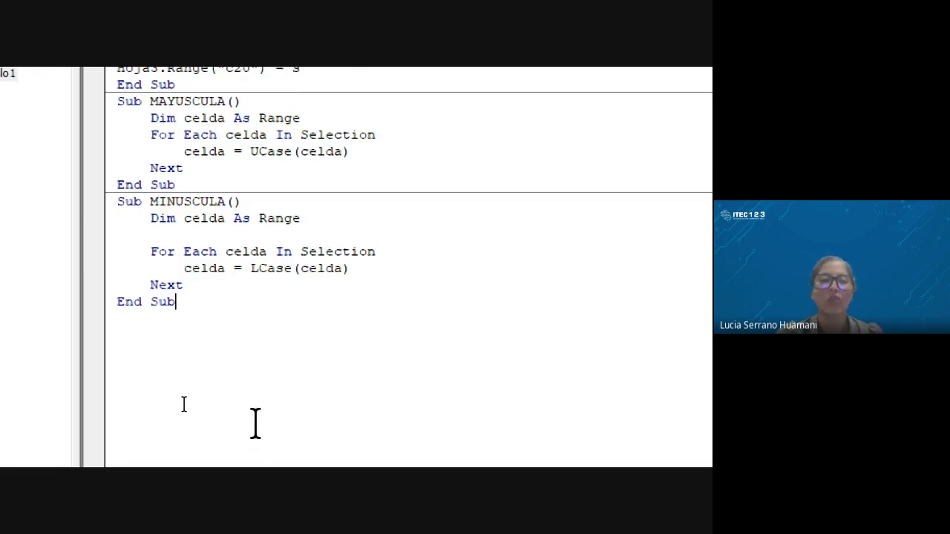
scroll(371, 296, up, 6)
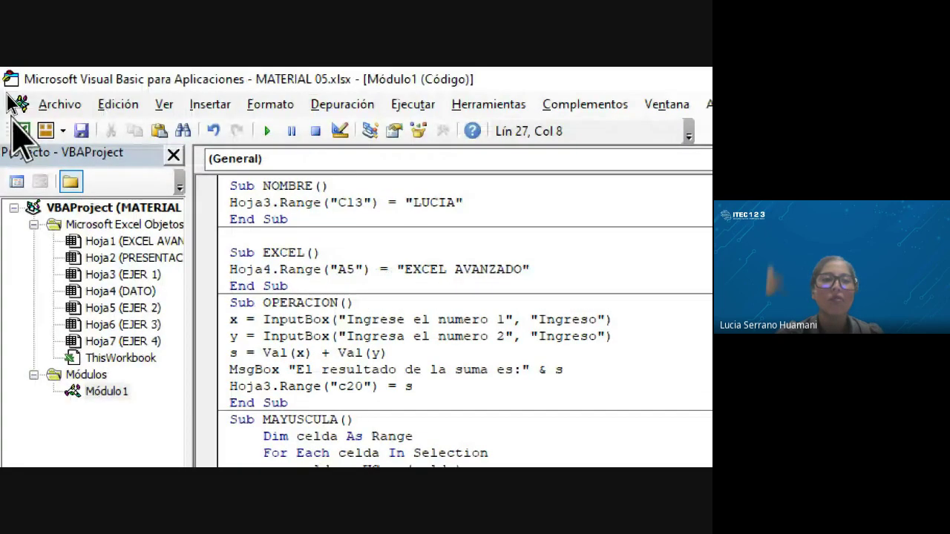
click(16, 124)
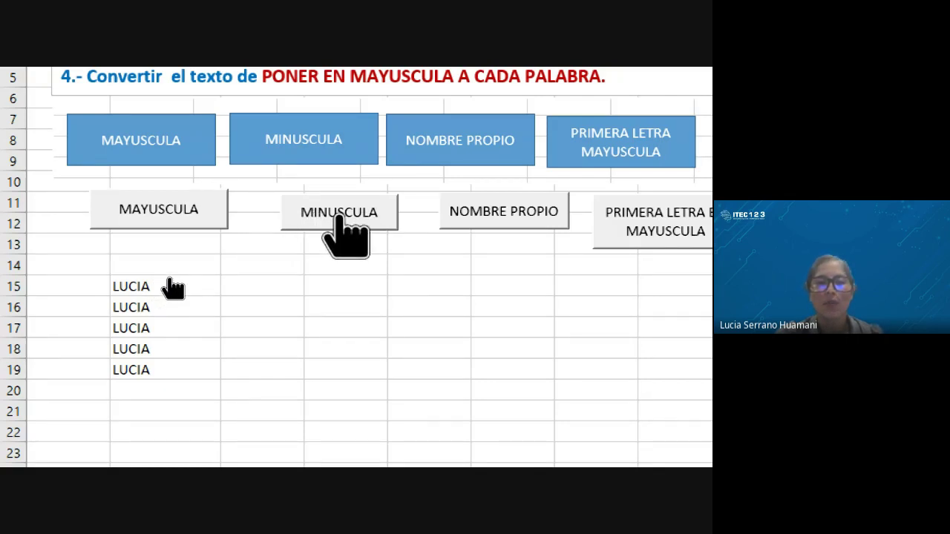
Step: Assign the MINUSCULA macro to the grey MINUSCULA form button via Asignar macro
right_click(344, 211)
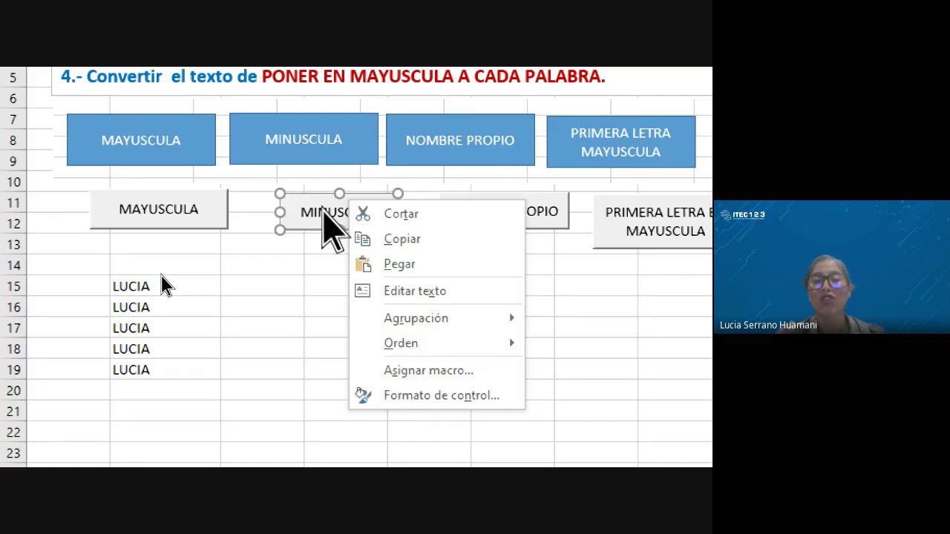
click(411, 370)
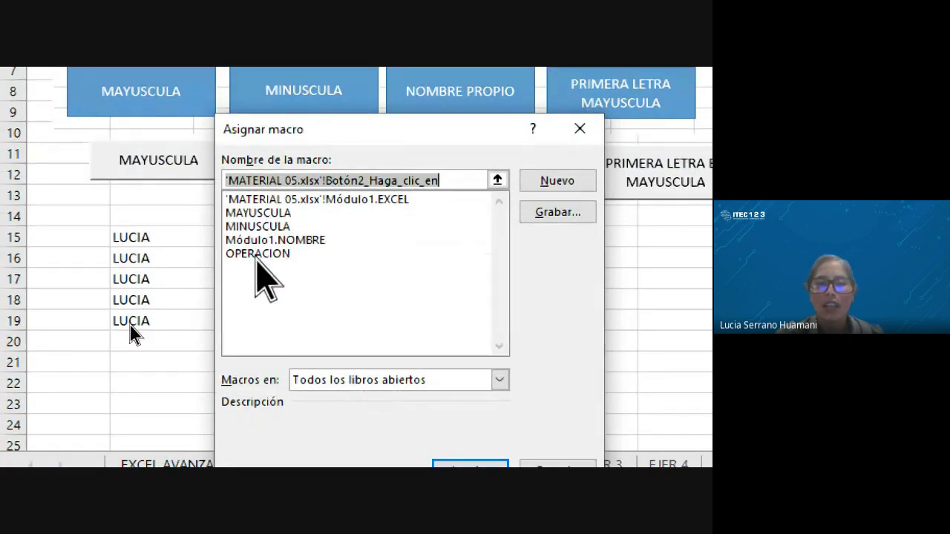
click(247, 228)
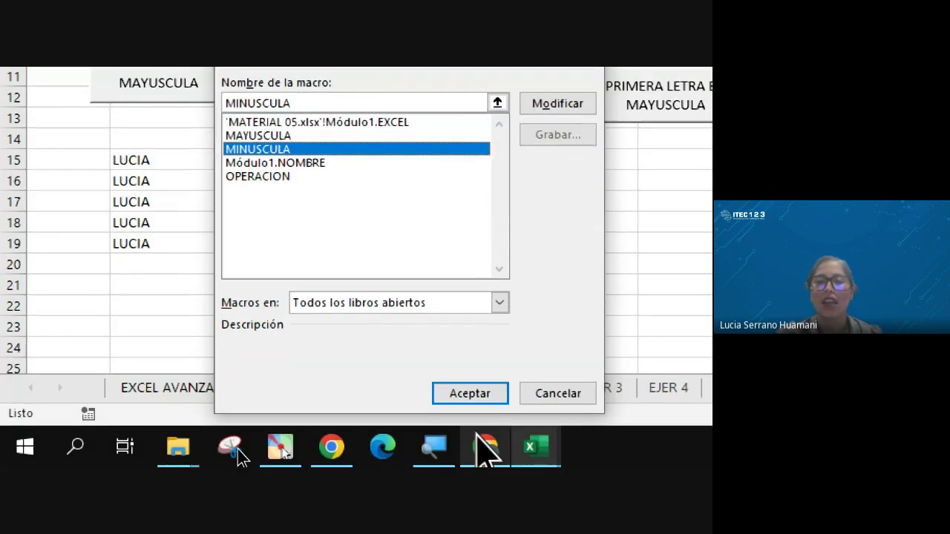
click(470, 468)
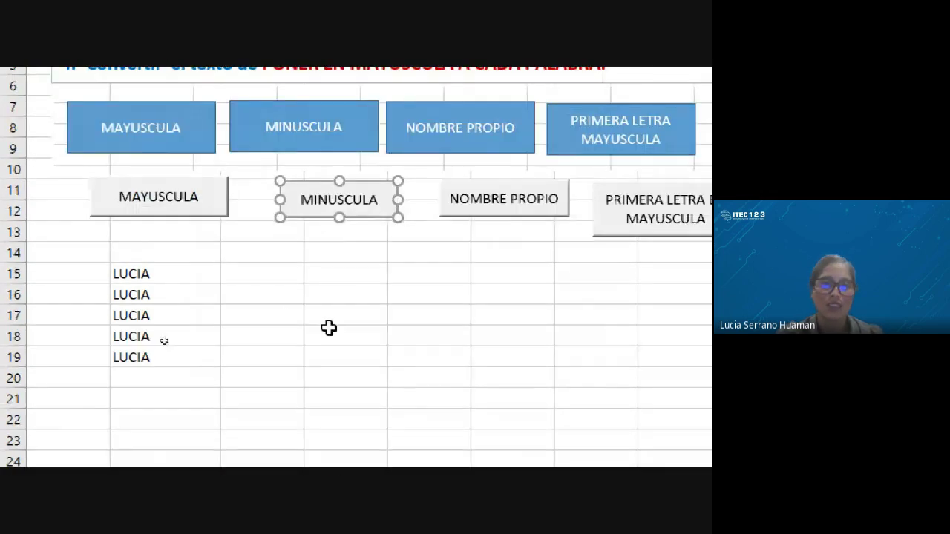
Step: Run the MINUSCULA button on B15, then on B16:B19
click(174, 276)
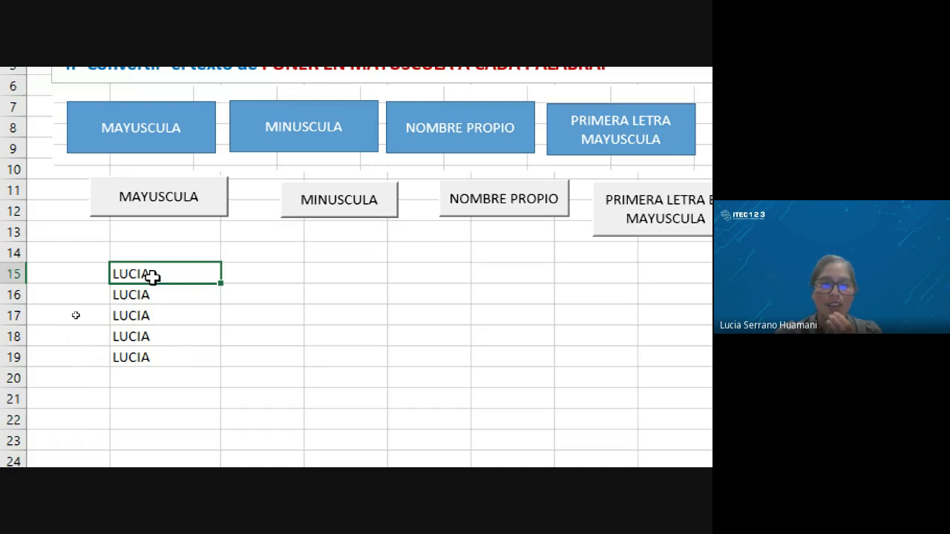
click(351, 210)
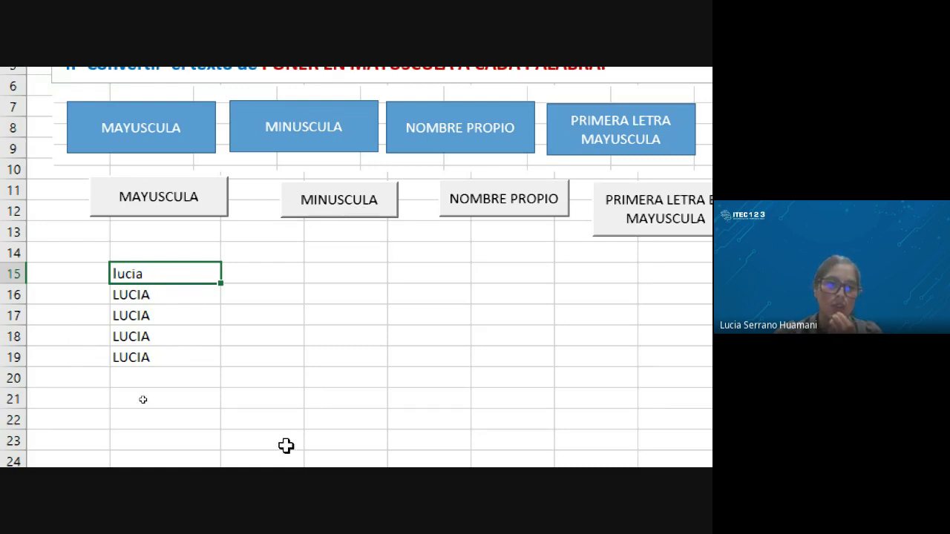
drag(186, 296, 176, 358)
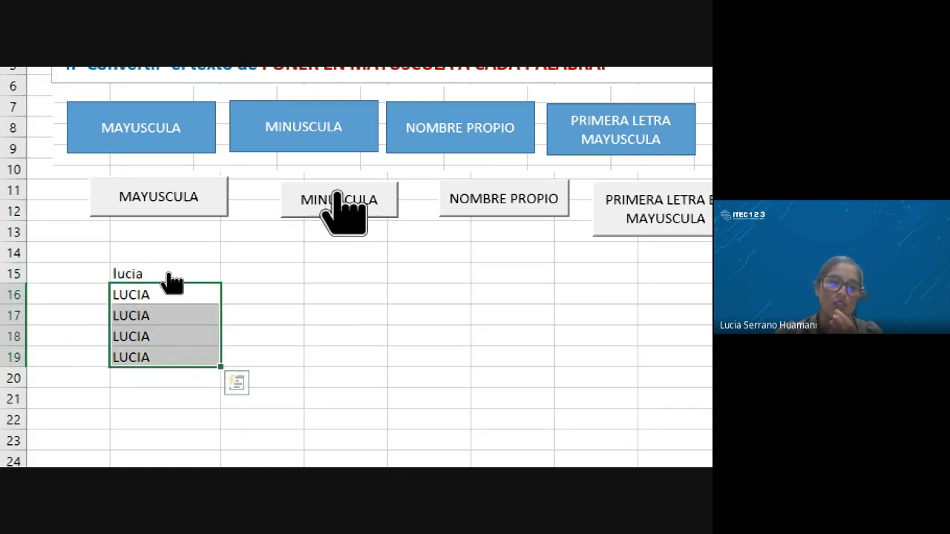
click(339, 211)
scroll(244, 459, down, 1)
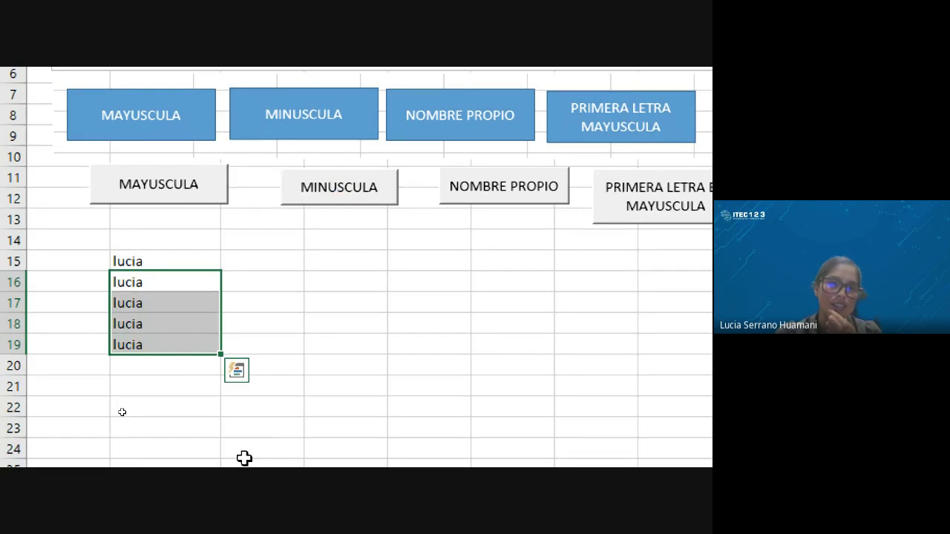
Step: Restore B15, B16 and B17:B19 to capitals with the uppercase button, then lowercase B17:B19 with MINUSCULA
click(166, 265)
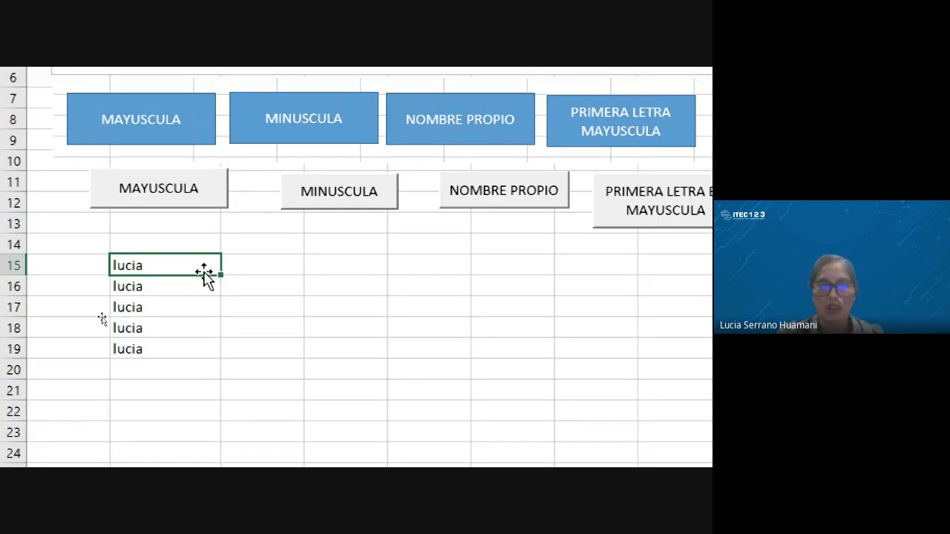
click(163, 199)
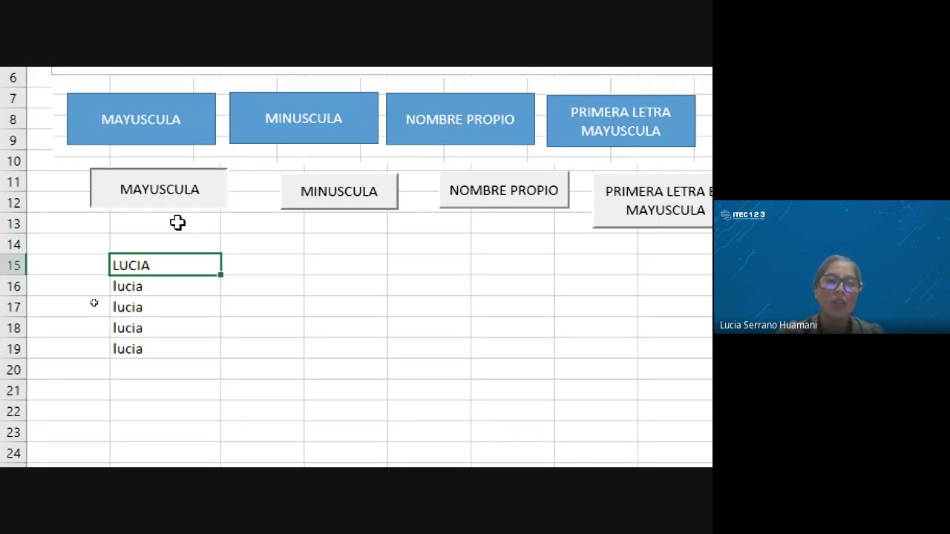
click(185, 289)
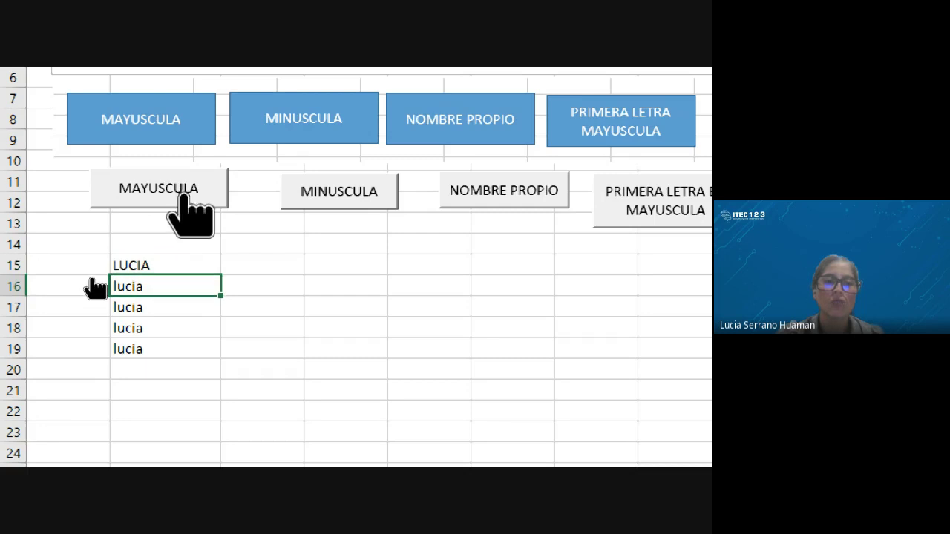
click(181, 197)
drag(172, 314, 178, 350)
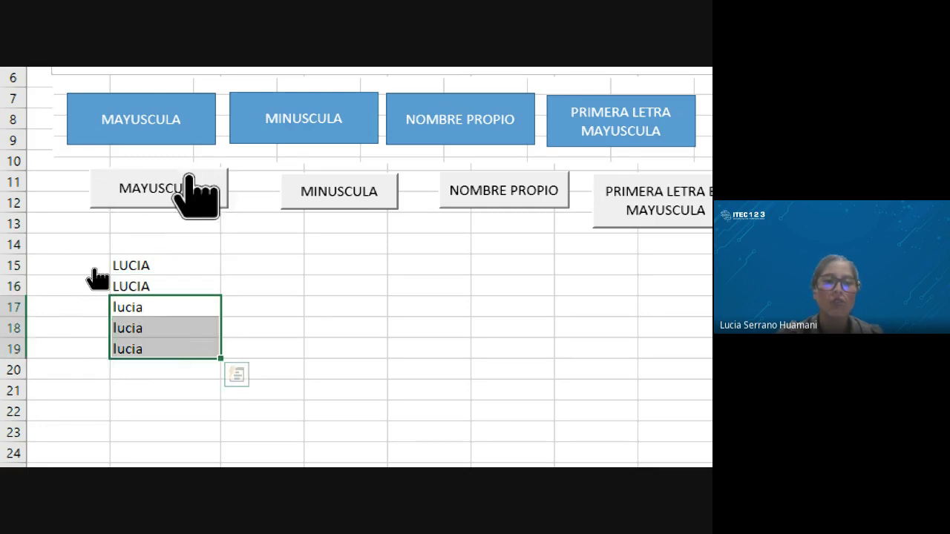
click(191, 191)
click(346, 197)
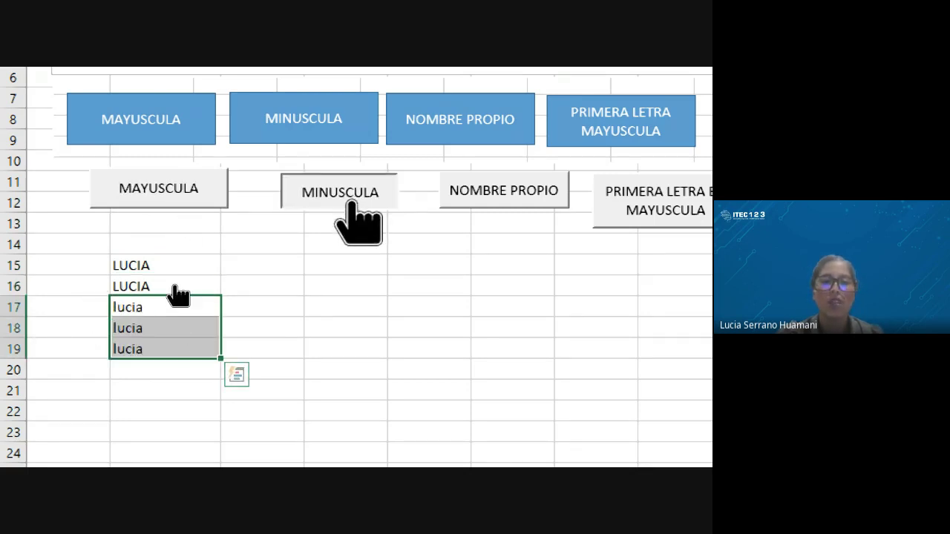
click(264, 280)
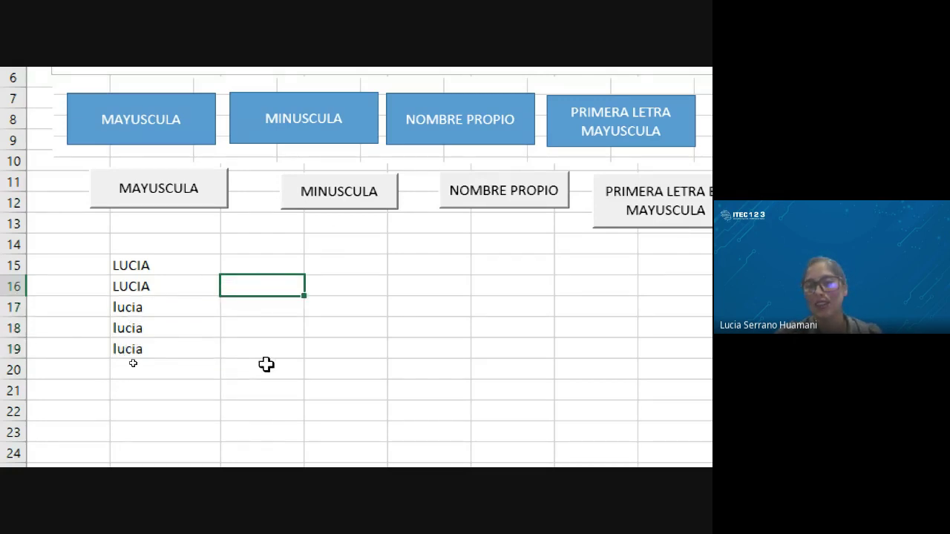
Step: Compare the capitalised B15 against empty neighbouring cells like C15
click(193, 268)
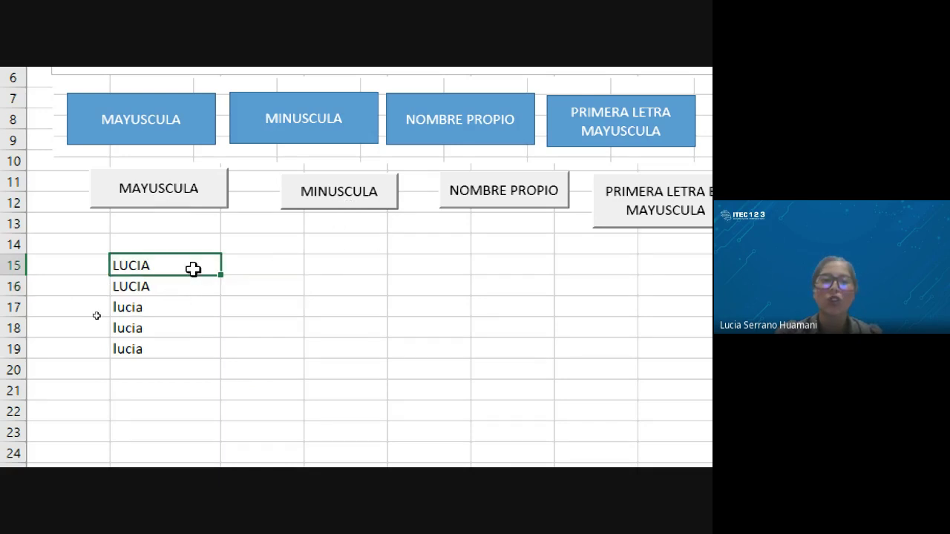
click(292, 307)
click(279, 270)
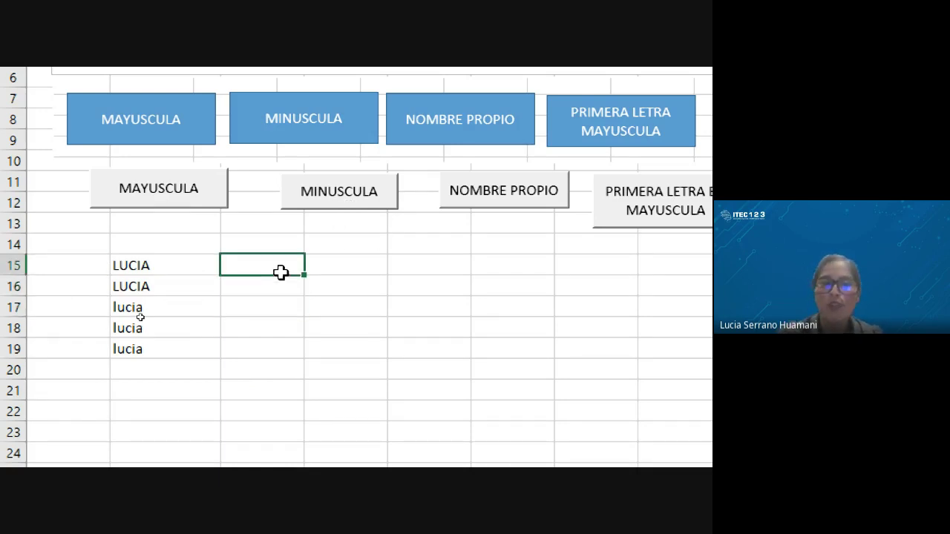
click(175, 268)
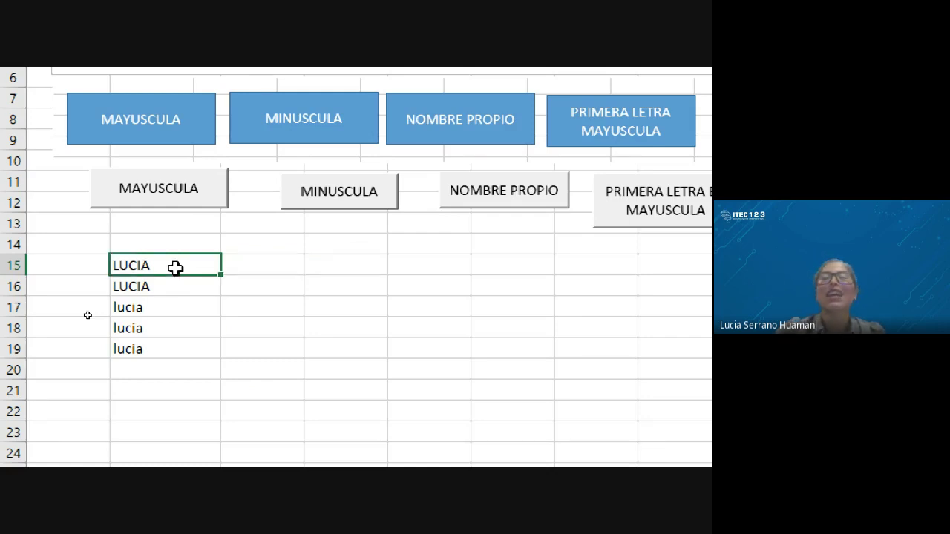
click(268, 275)
click(182, 264)
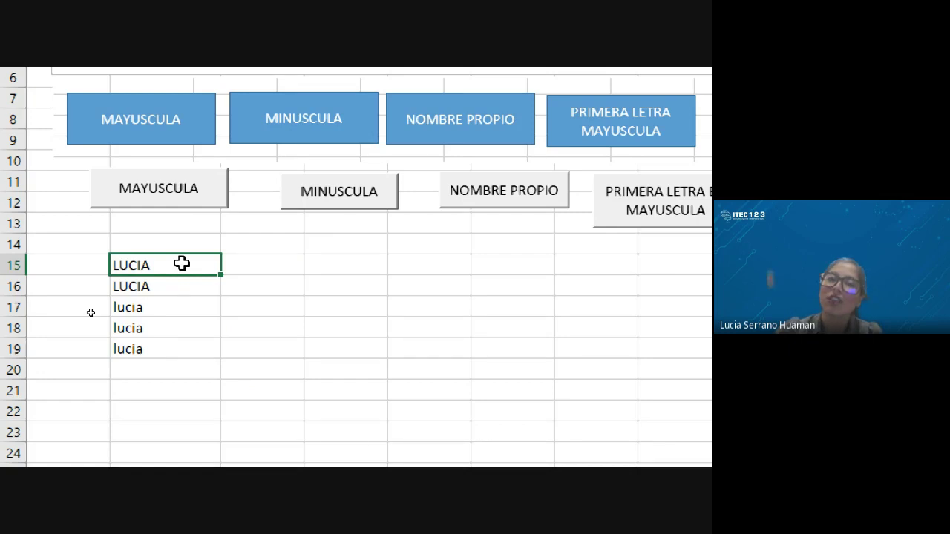
click(251, 263)
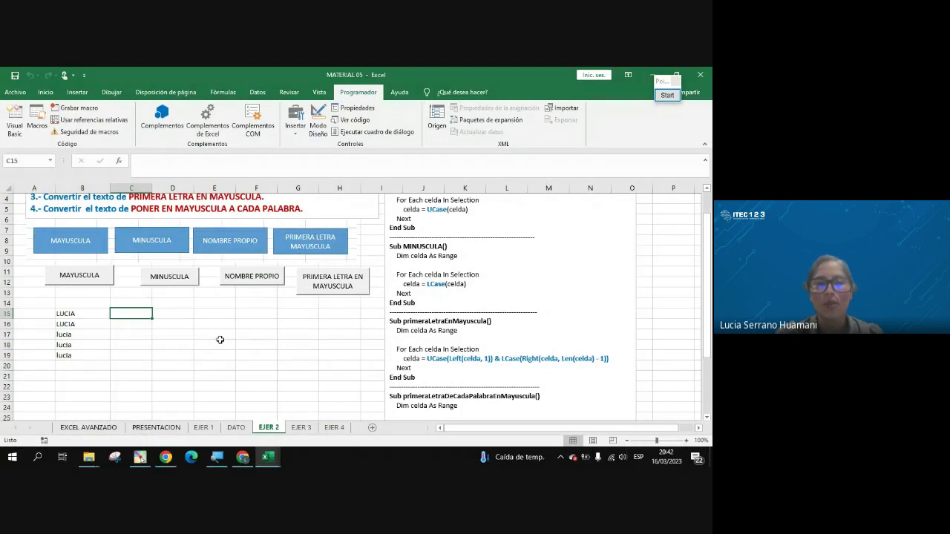
scroll(220, 340, up, 1)
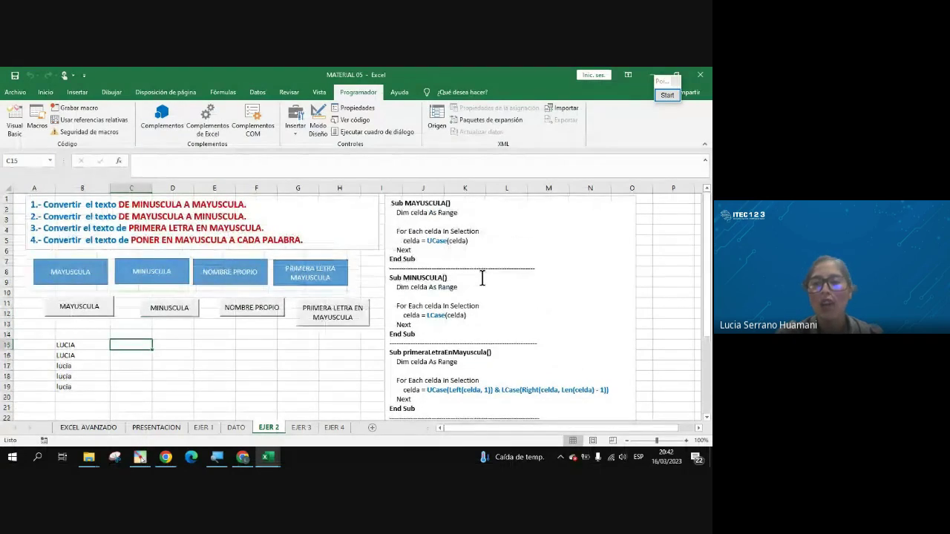
scroll(446, 297, down, 1)
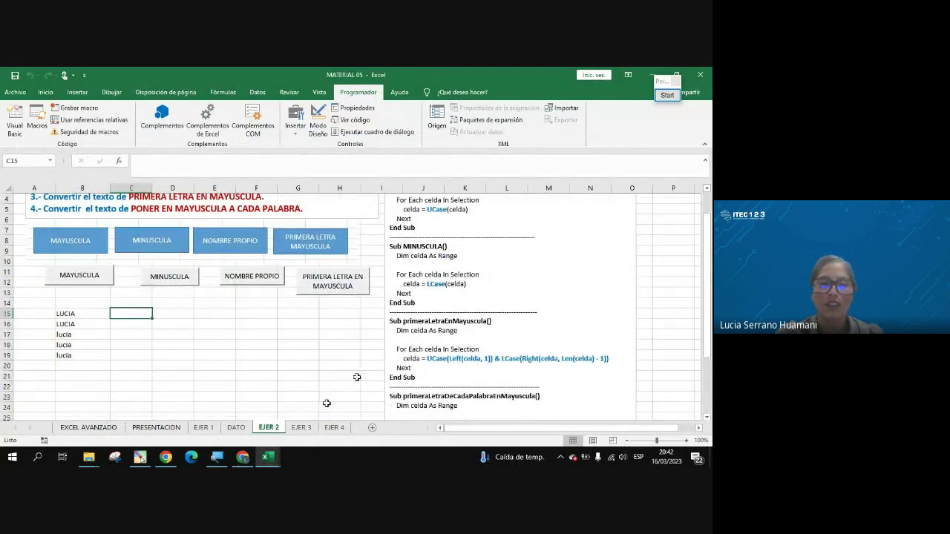
click(243, 457)
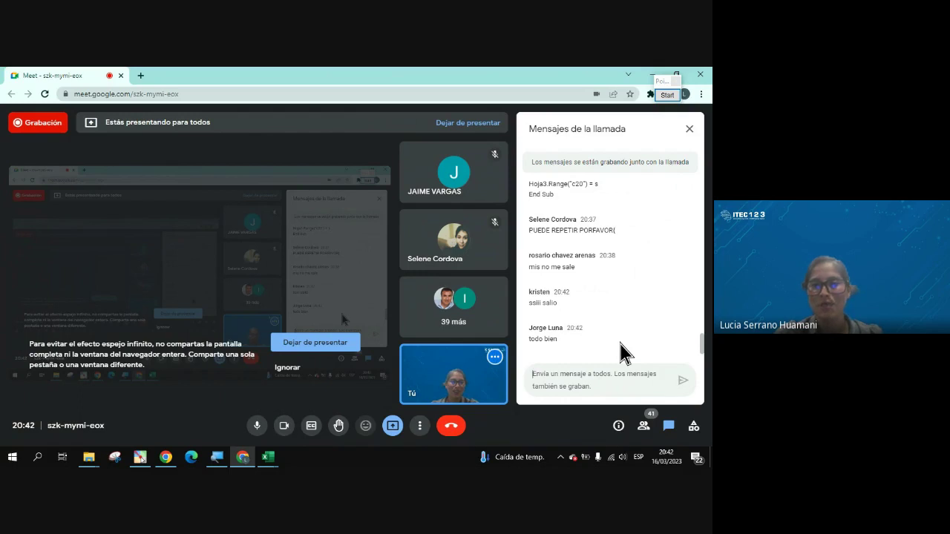
mouse_move(275, 458)
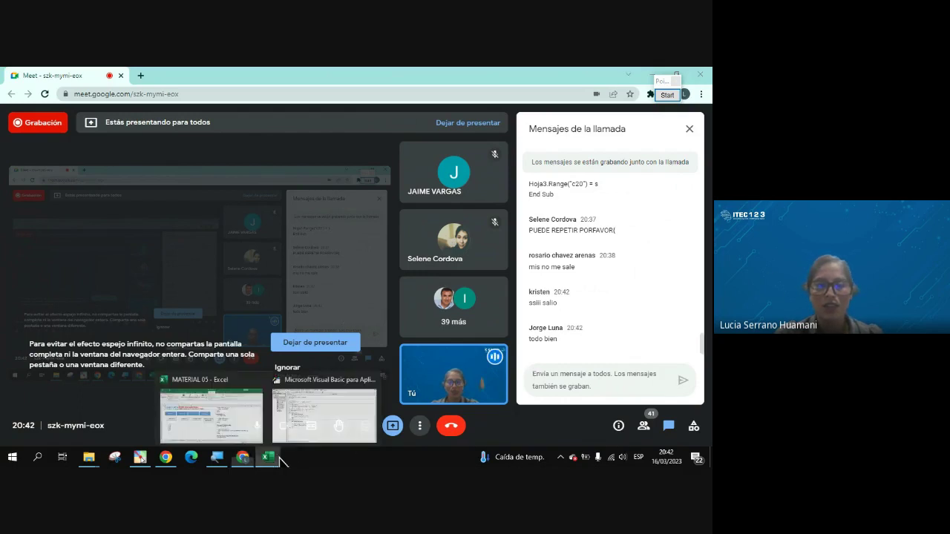
click(312, 415)
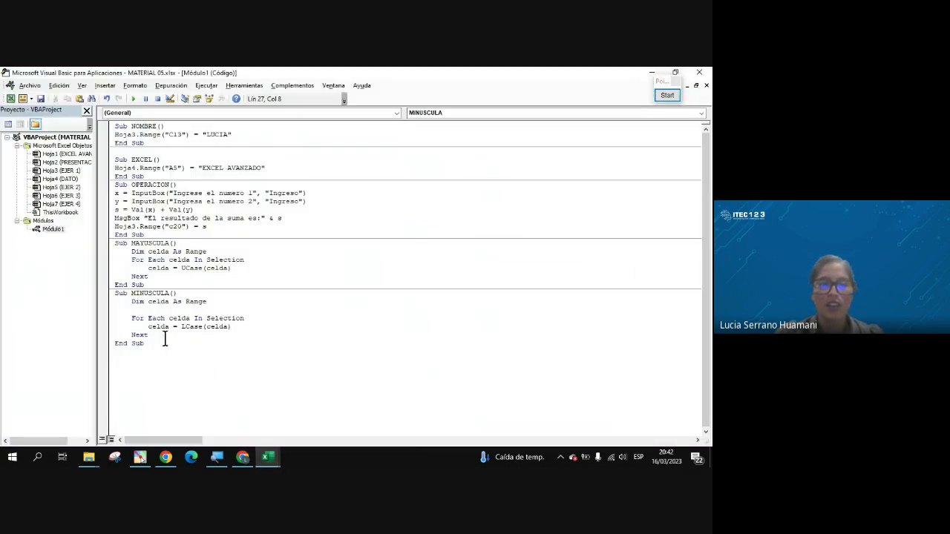
mouse_move(266, 456)
click(224, 432)
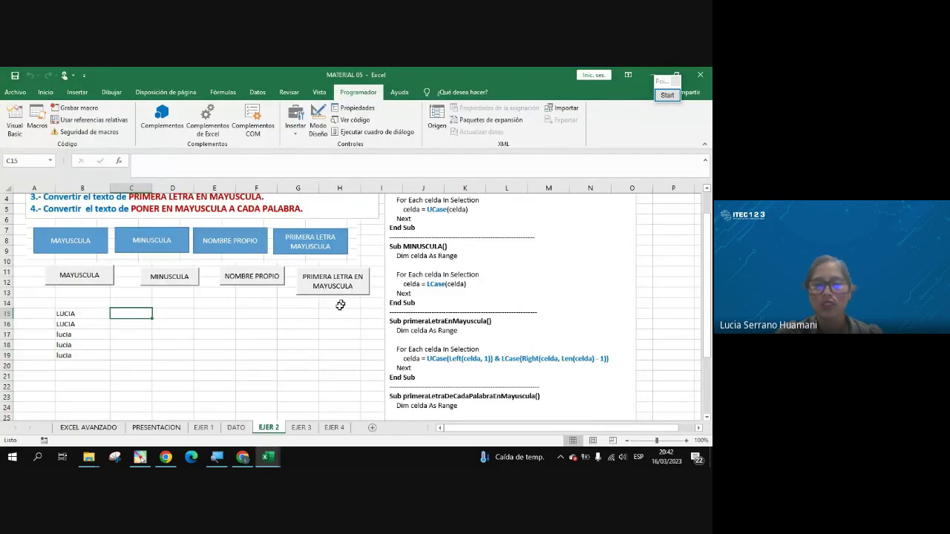
scroll(170, 328, down, 2)
scroll(168, 327, up, 2)
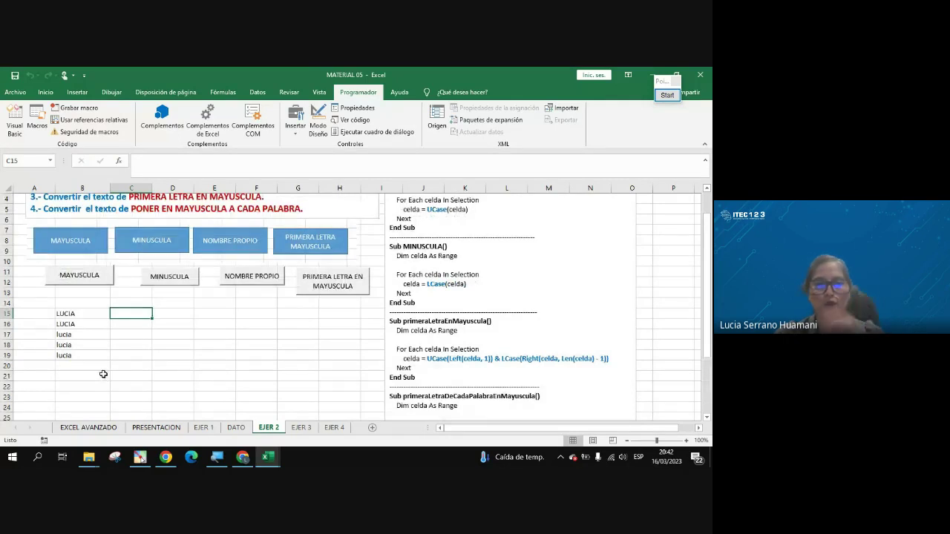
click(243, 457)
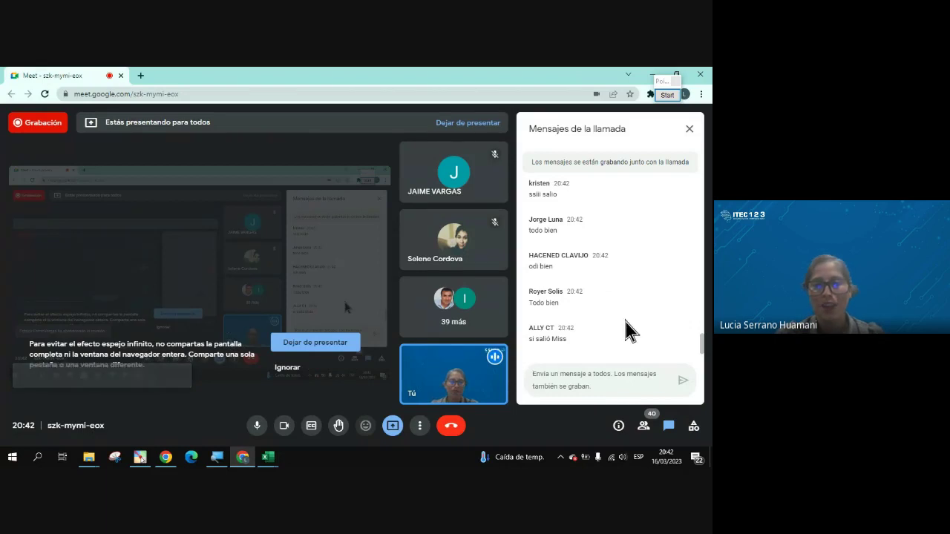
key(alt+Tab)
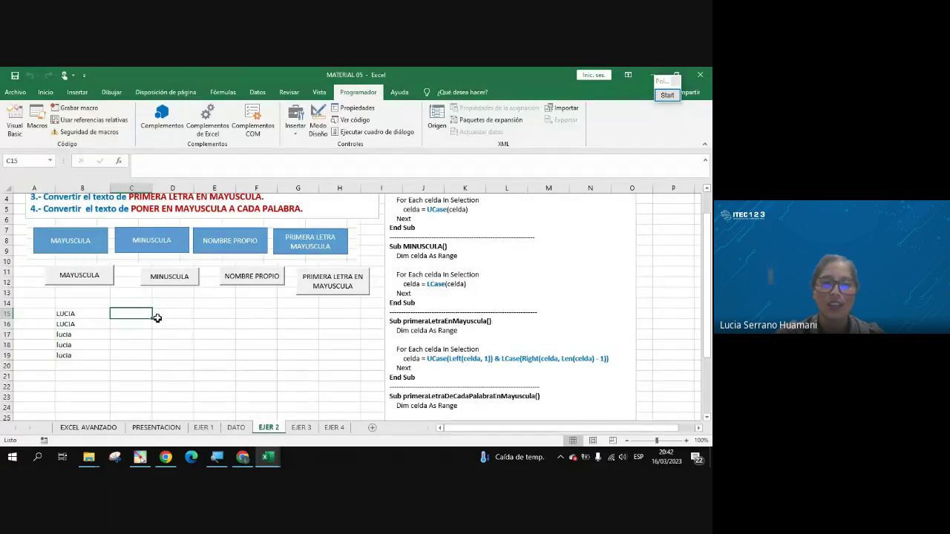
drag(157, 318, 237, 312)
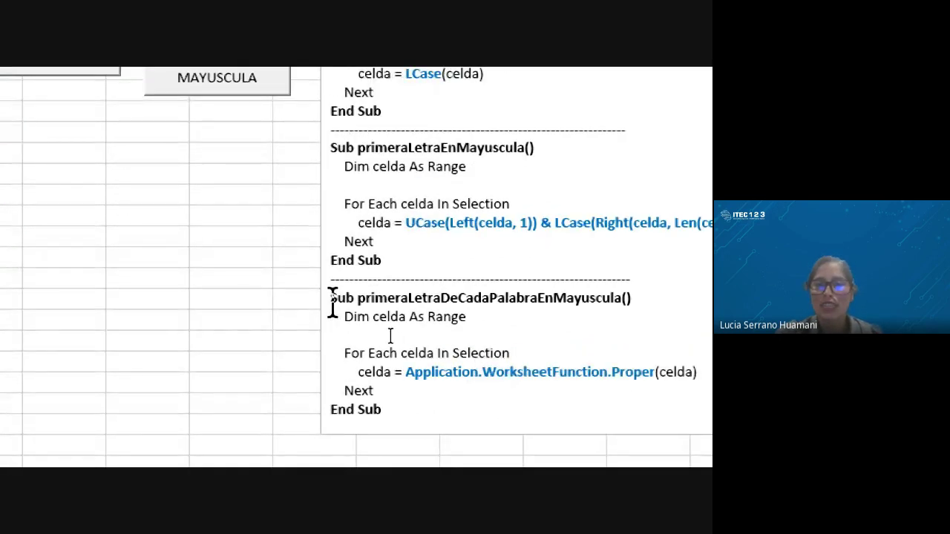
drag(331, 303, 466, 318)
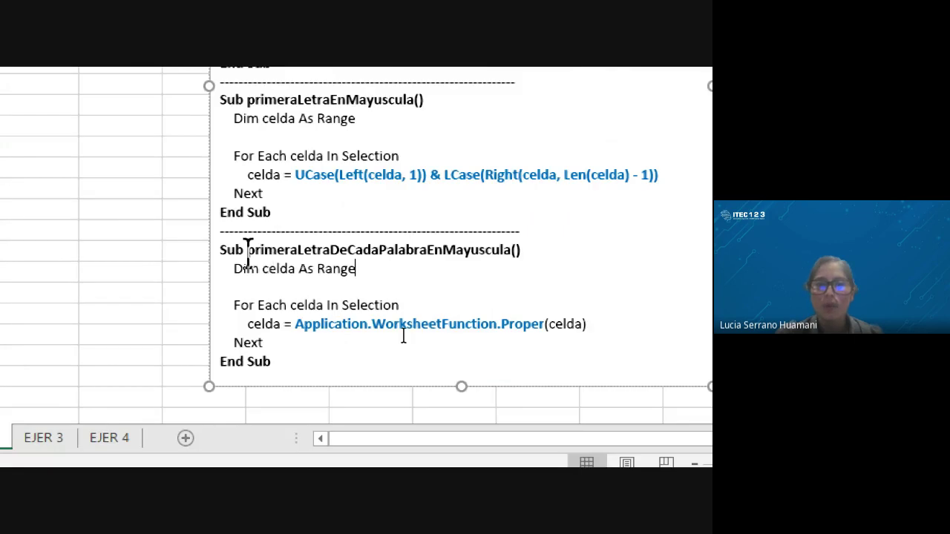
mouse_move(249, 251)
mouse_down()
mouse_move(473, 252)
mouse_move(538, 266)
mouse_up()
click(386, 272)
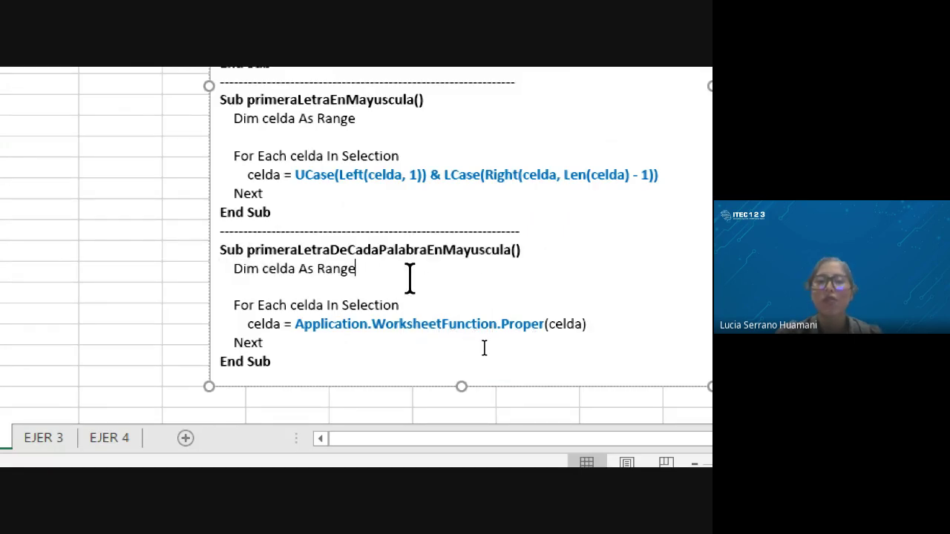
scroll(393, 260, up, 1)
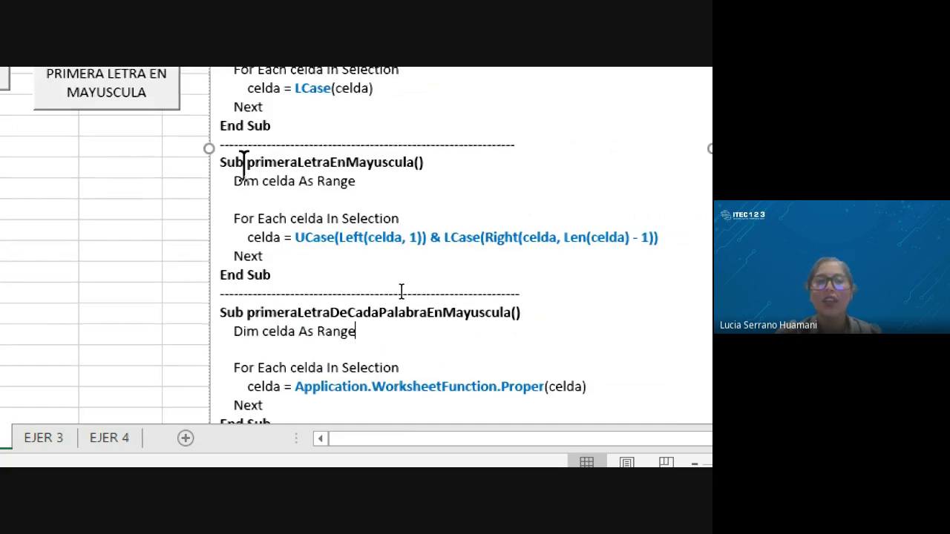
scroll(241, 200, up, 1)
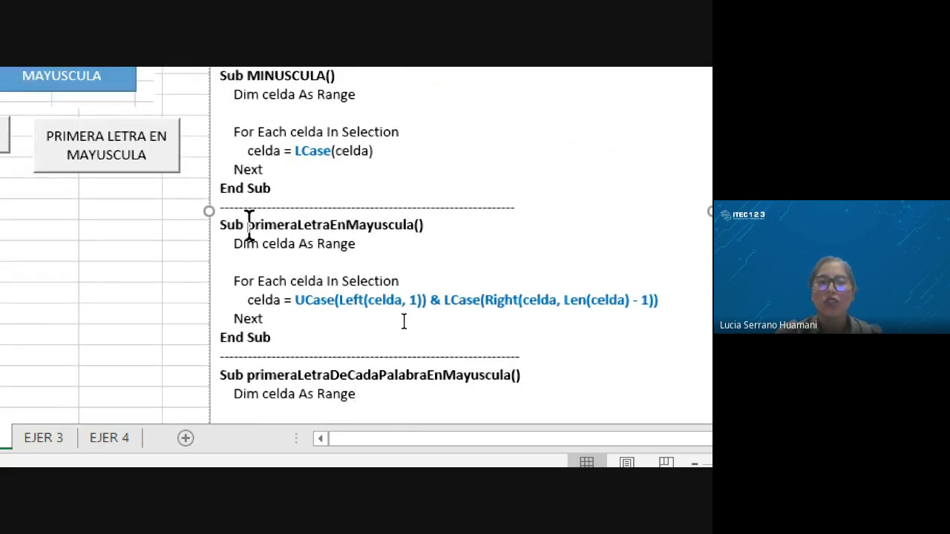
drag(249, 225, 424, 227)
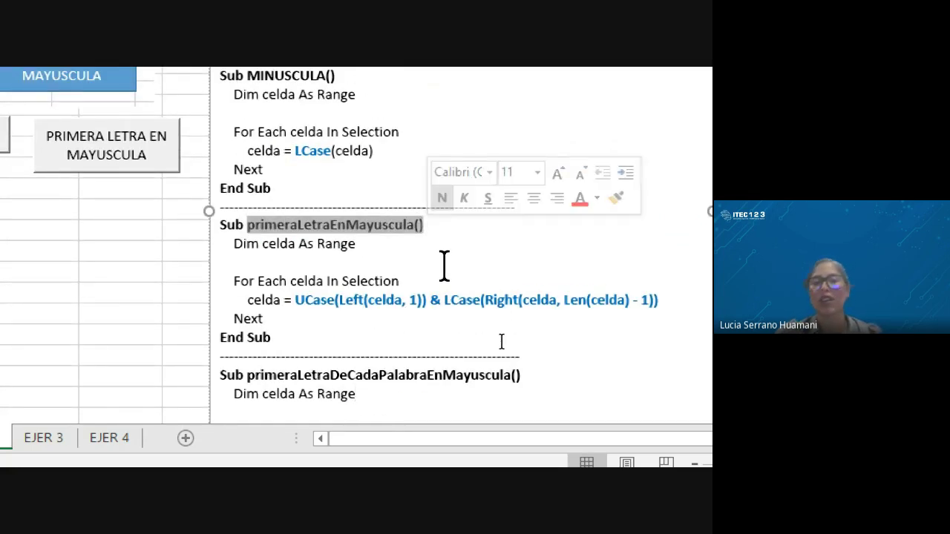
click(290, 331)
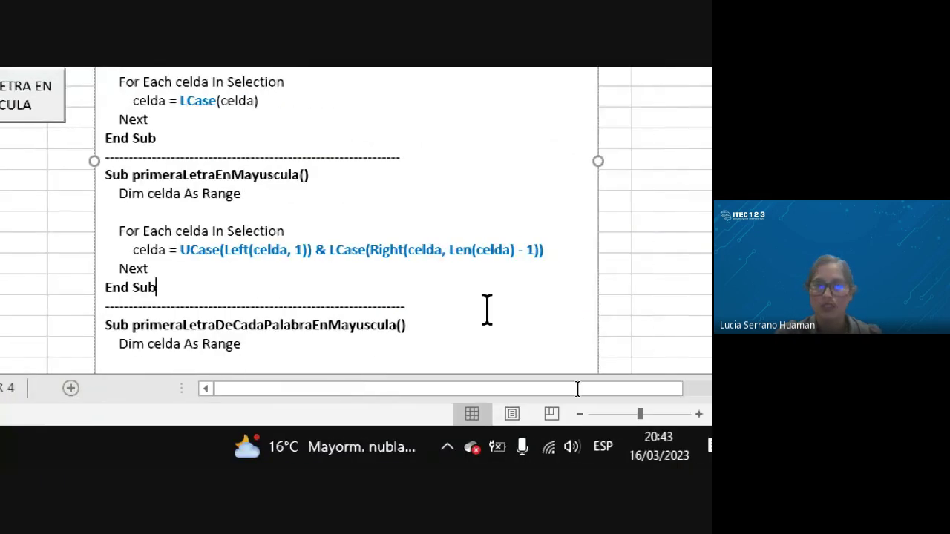
scroll(269, 269, down, 3)
scroll(425, 272, up, 2)
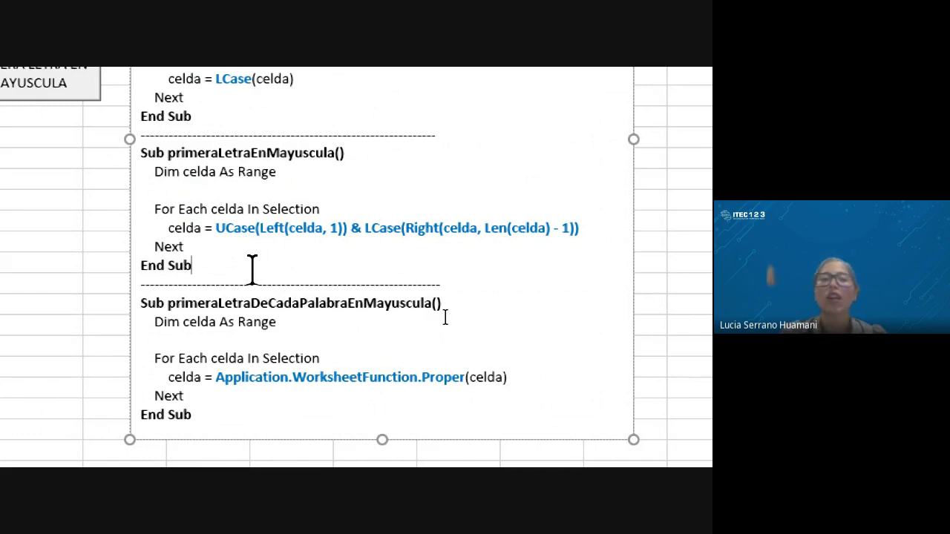
scroll(93, 248, left, 2)
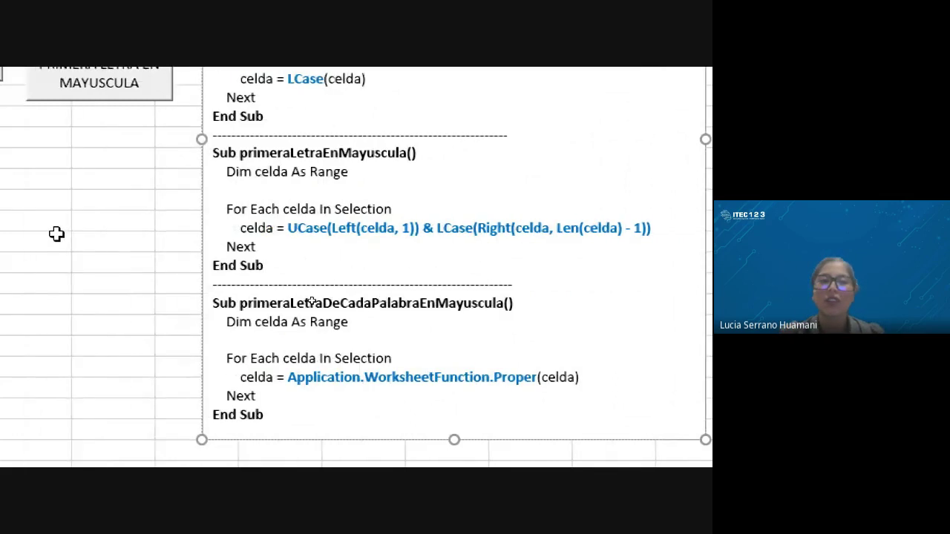
drag(214, 304, 353, 322)
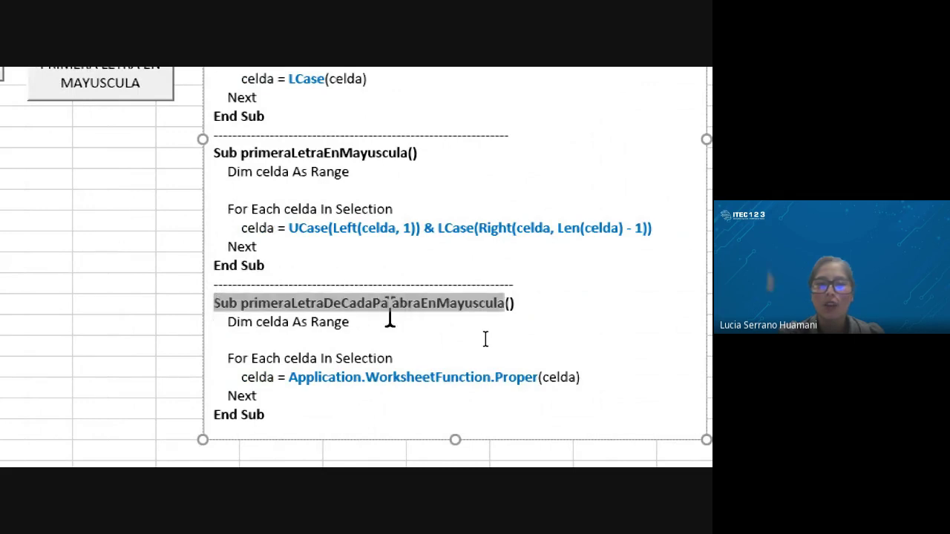
scroll(17, 159, right, 5)
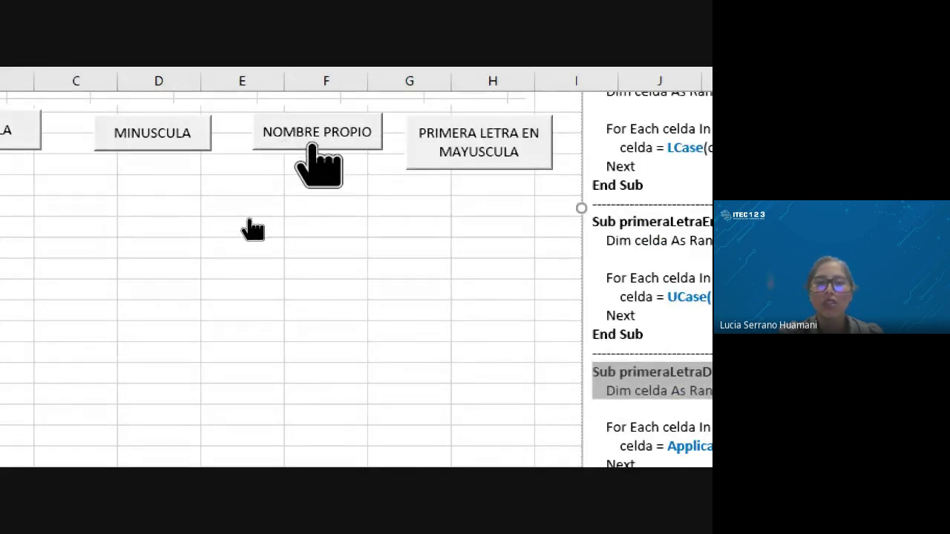
scroll(590, 292, right, 3)
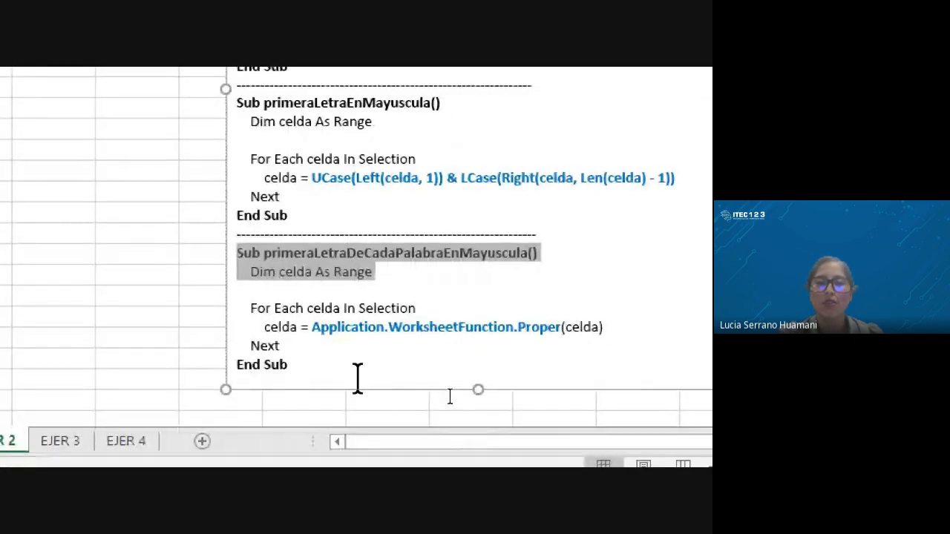
click(356, 377)
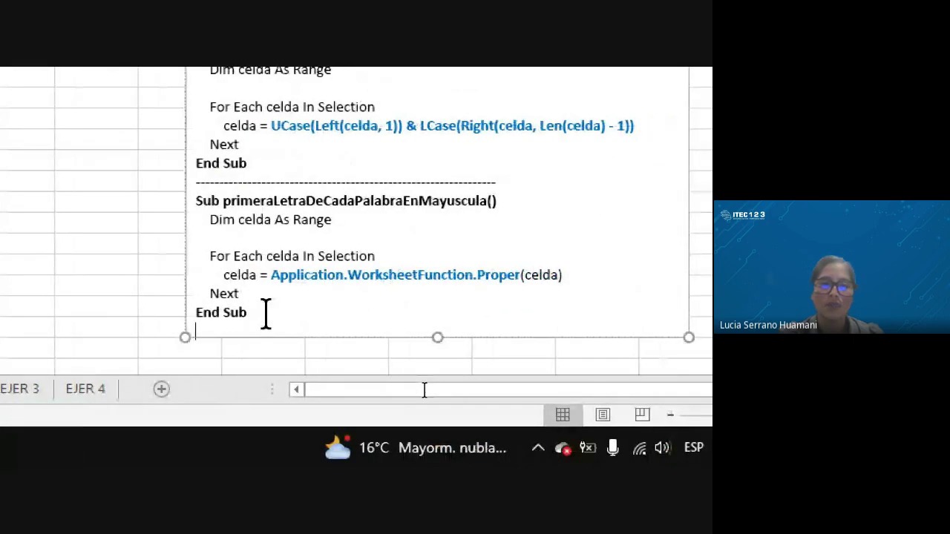
drag(266, 313, 196, 202)
key(ctrl+c)
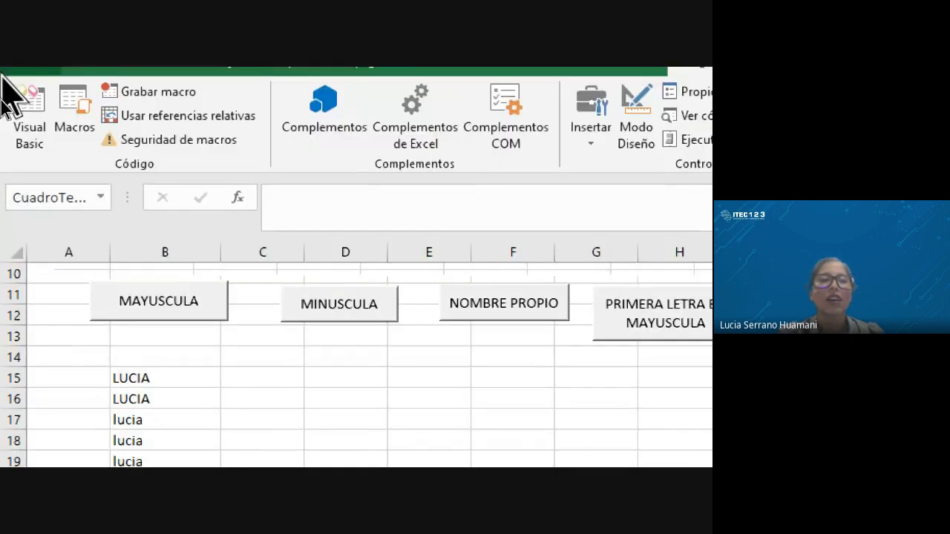
Step: Paste primeraLetraDeCadaPalabraEnMayuscula below MINUSCULA and review its header and celda As Range declaration
click(25, 112)
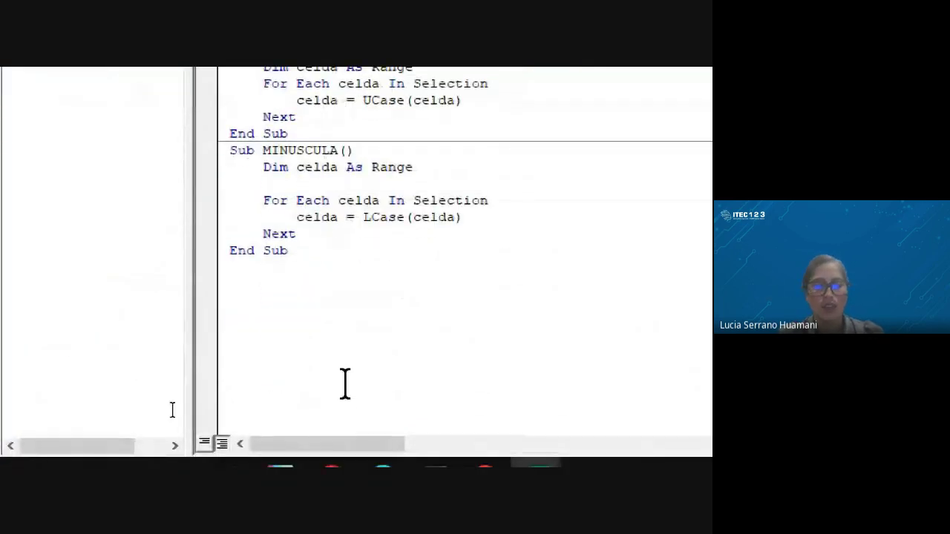
key(ctrl+v)
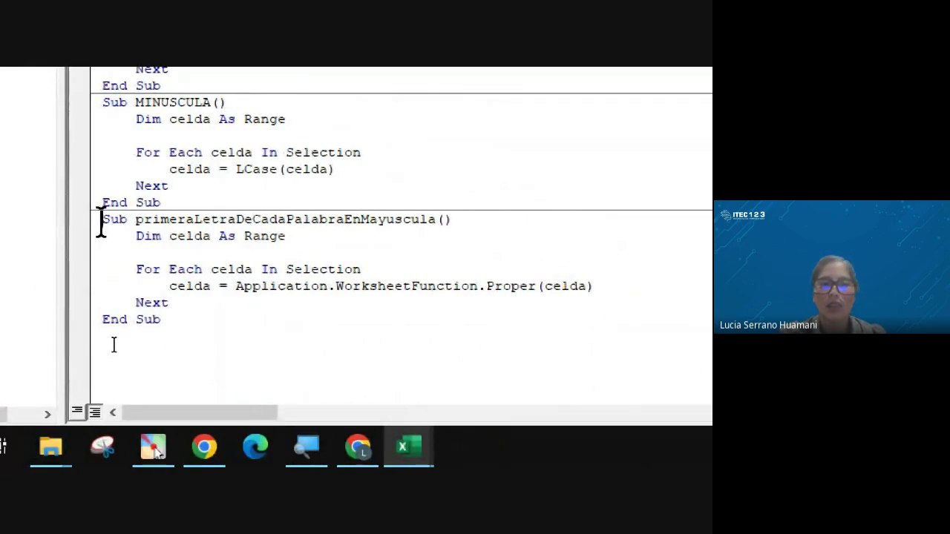
mouse_move(102, 219)
mouse_down()
mouse_move(122, 237)
mouse_move(447, 235)
mouse_move(458, 220)
mouse_up()
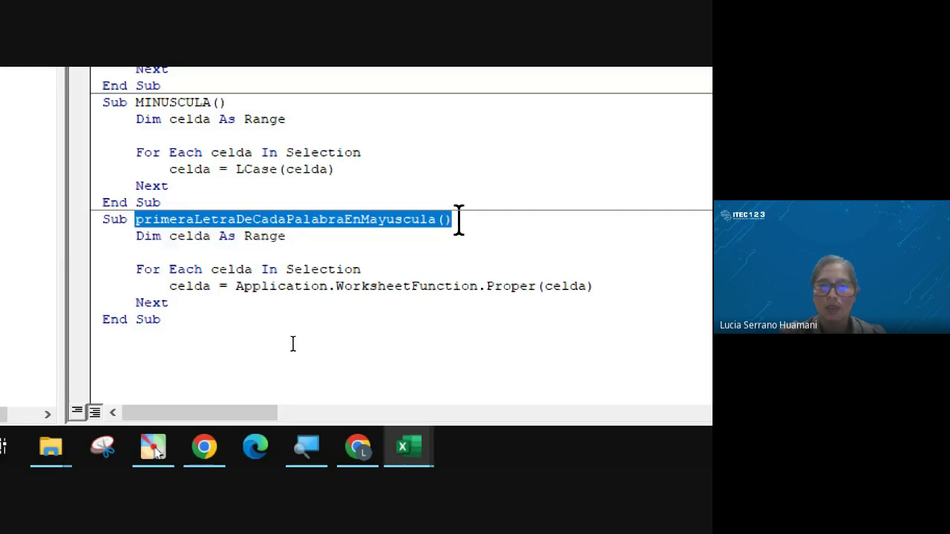
click(268, 242)
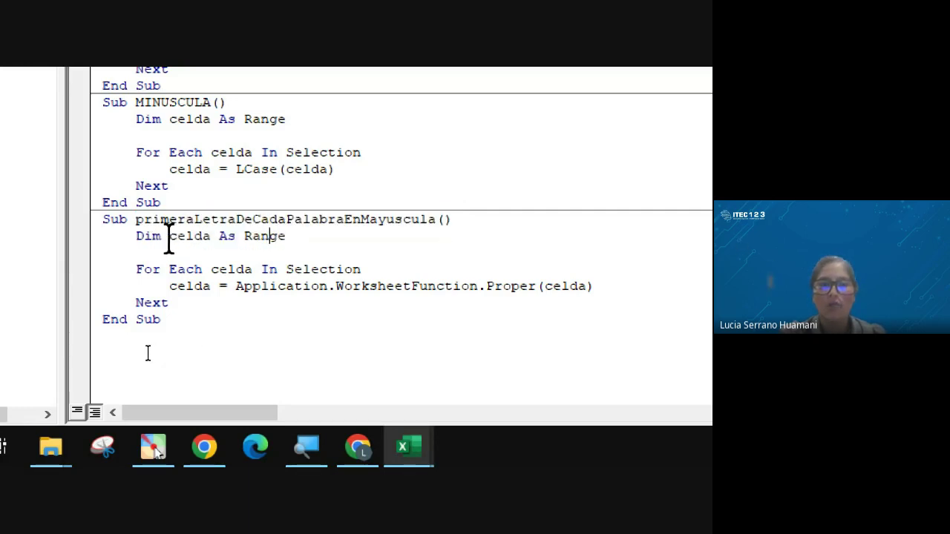
drag(169, 238, 297, 244)
click(298, 244)
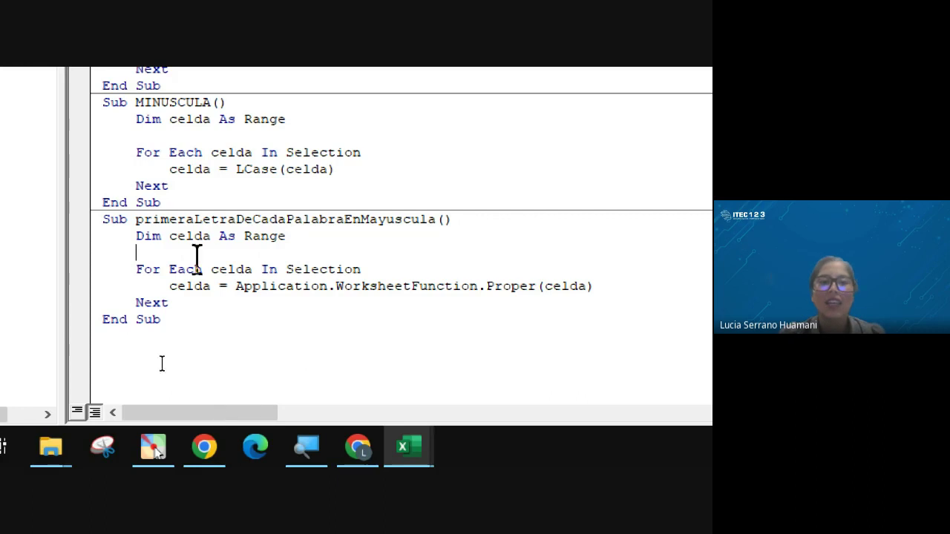
Step: Review the For Each loop and the Application.WorksheetFunction.Proper line
drag(136, 270, 358, 270)
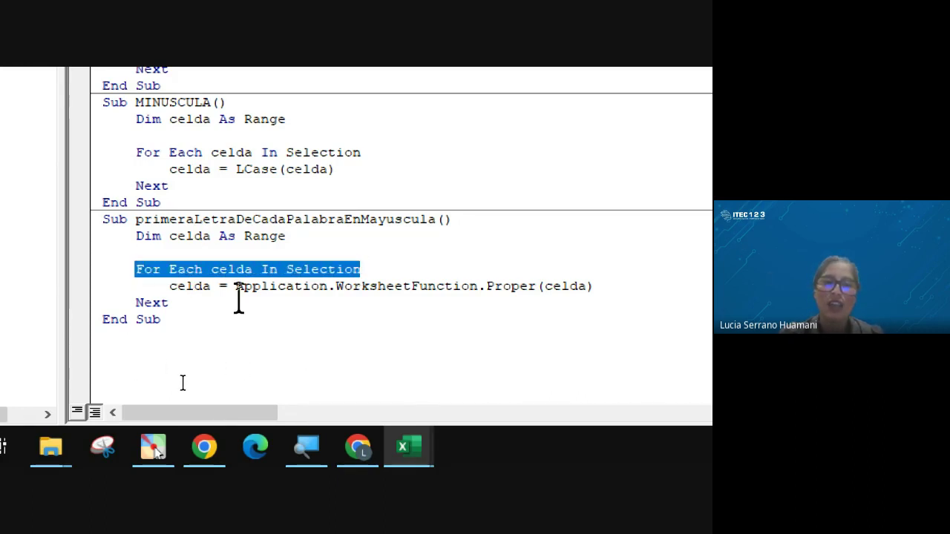
click(219, 315)
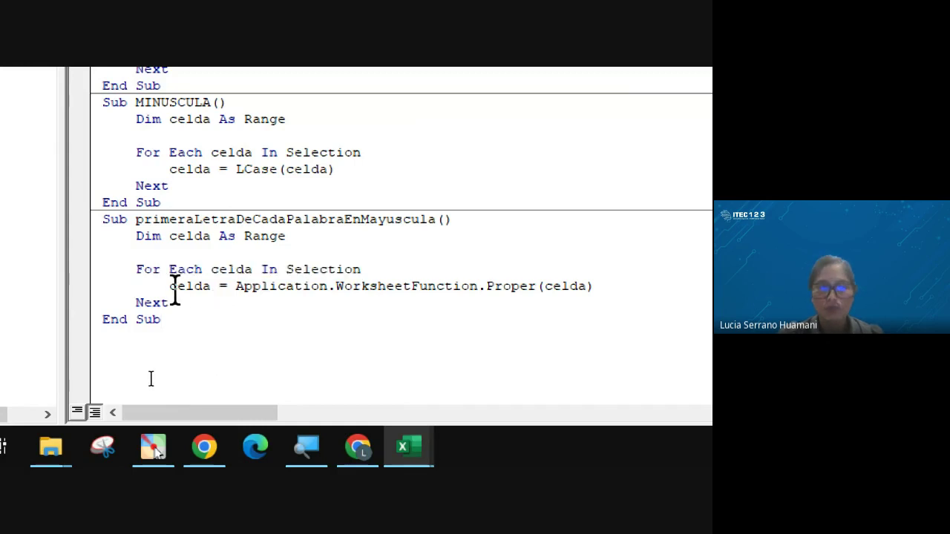
drag(236, 286, 591, 288)
click(429, 303)
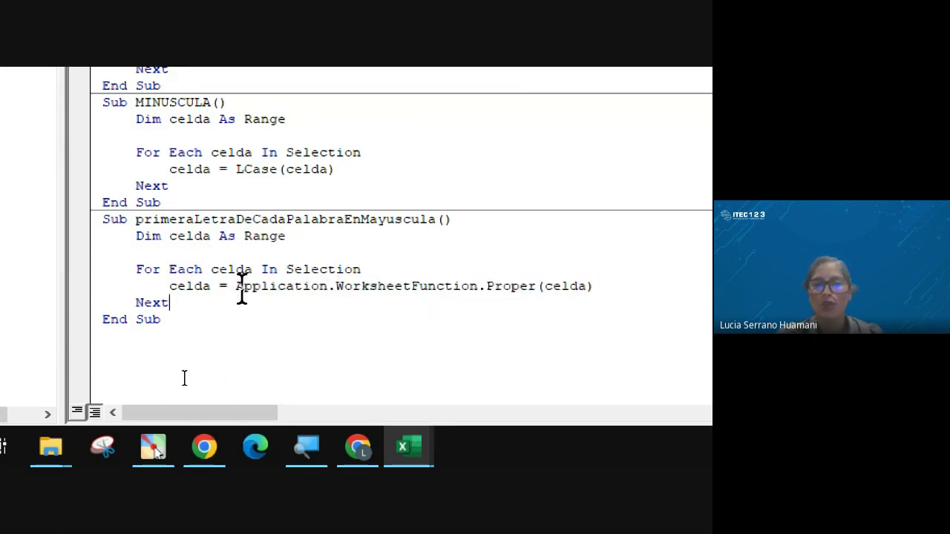
mouse_move(235, 286)
mouse_down()
mouse_move(289, 303)
mouse_move(328, 286)
mouse_up()
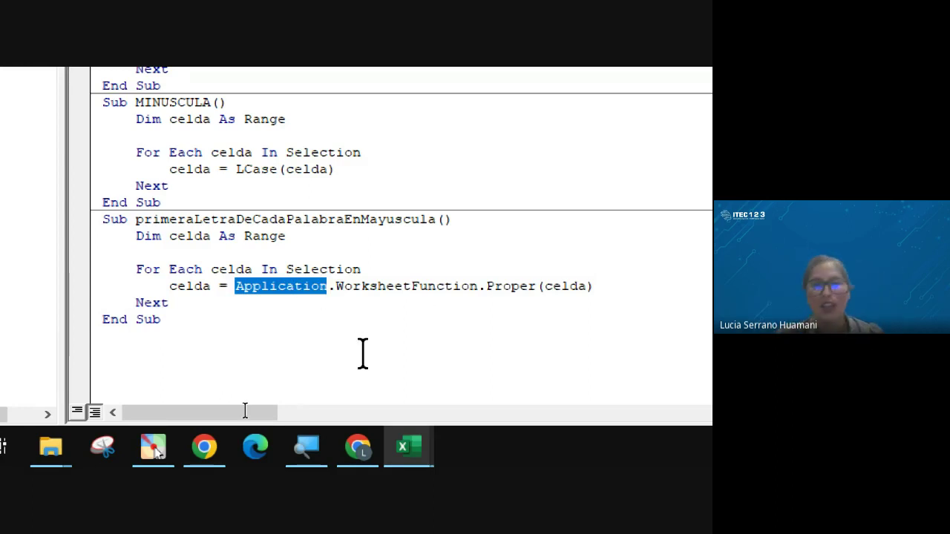
mouse_move(336, 286)
mouse_down()
mouse_move(403, 299)
mouse_move(420, 287)
mouse_move(476, 286)
mouse_up()
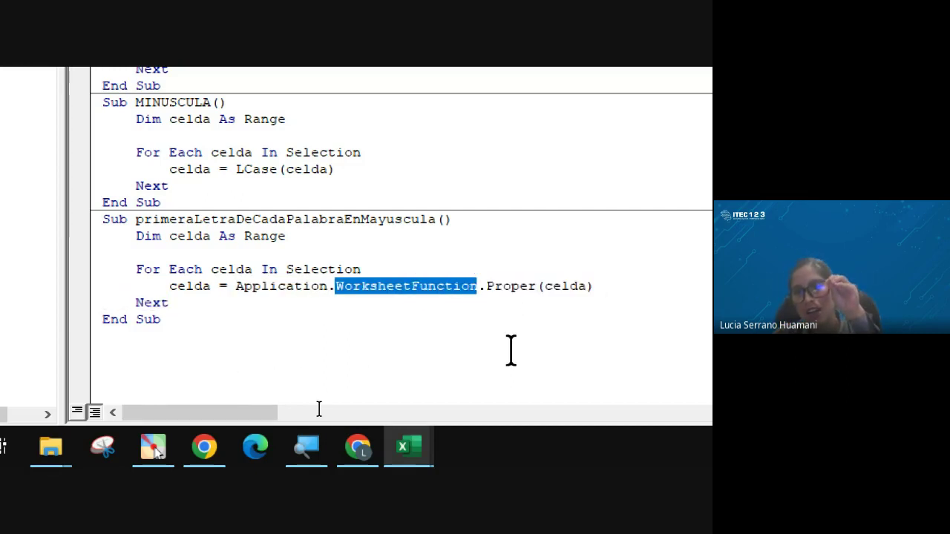
click(488, 285)
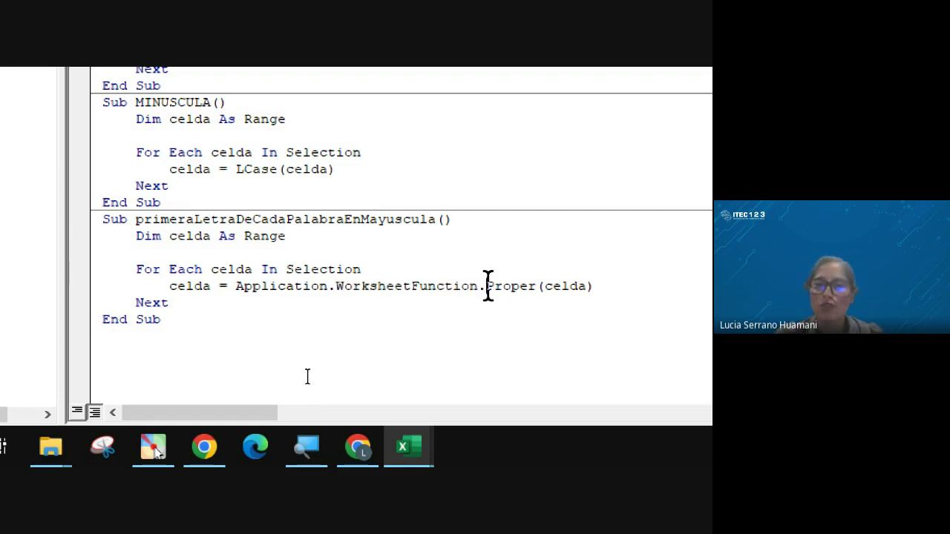
drag(487, 285, 587, 288)
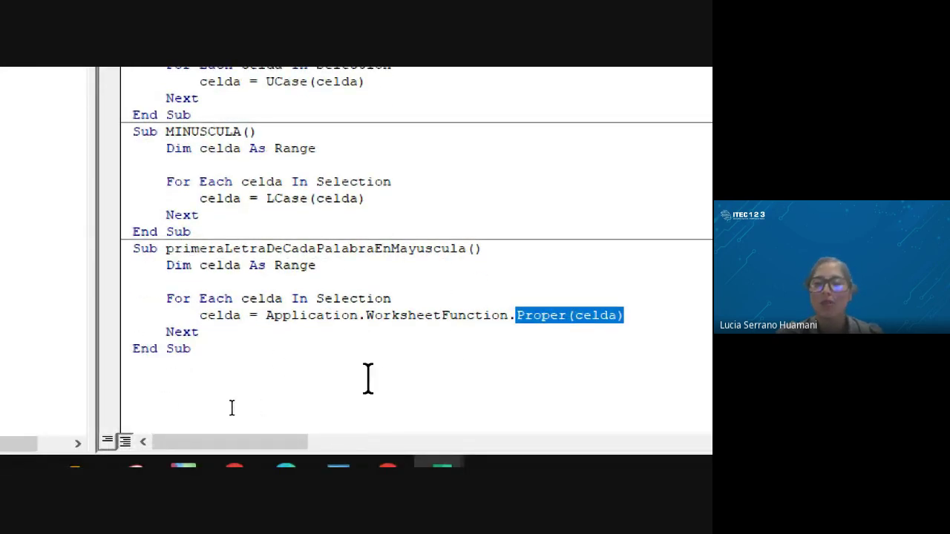
click(265, 329)
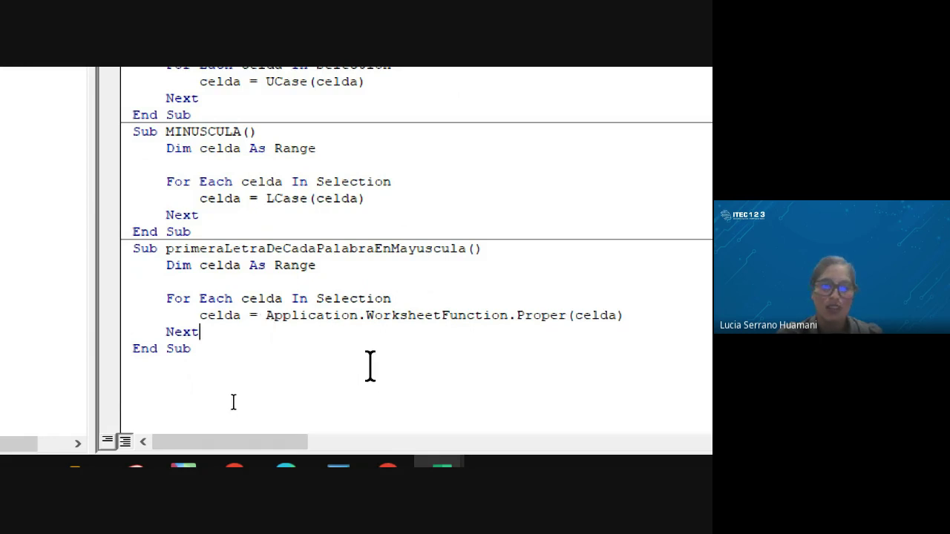
drag(265, 316, 630, 318)
click(406, 347)
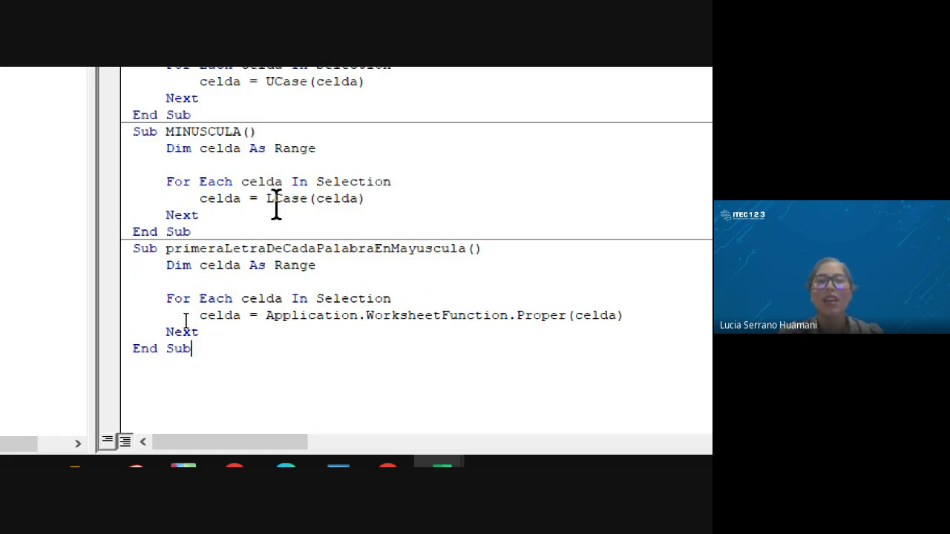
drag(266, 199, 307, 198)
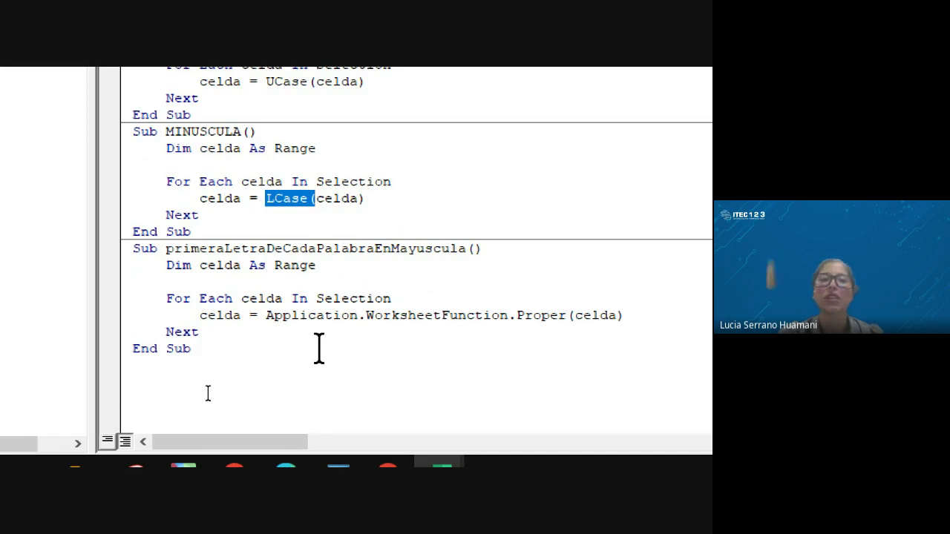
scroll(319, 346, up, 3)
scroll(310, 297, down, 1)
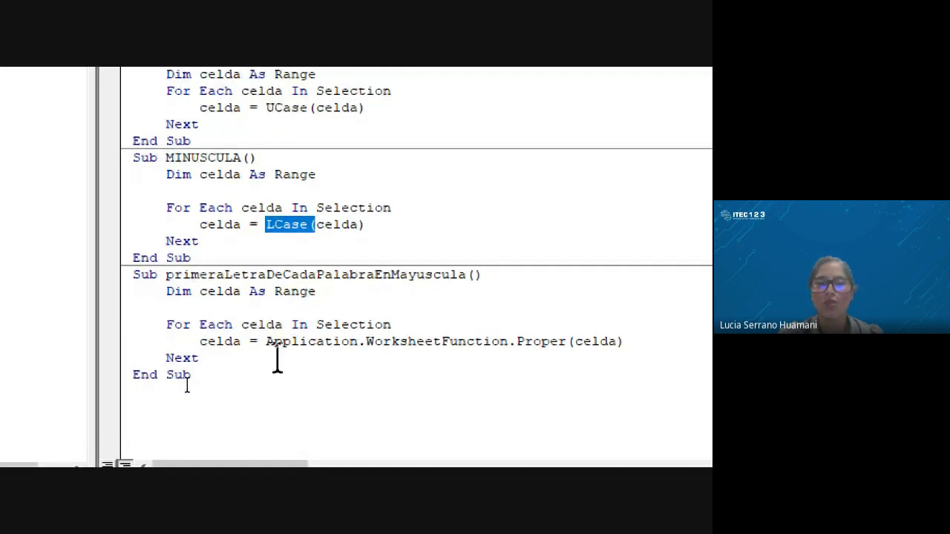
drag(516, 341, 625, 341)
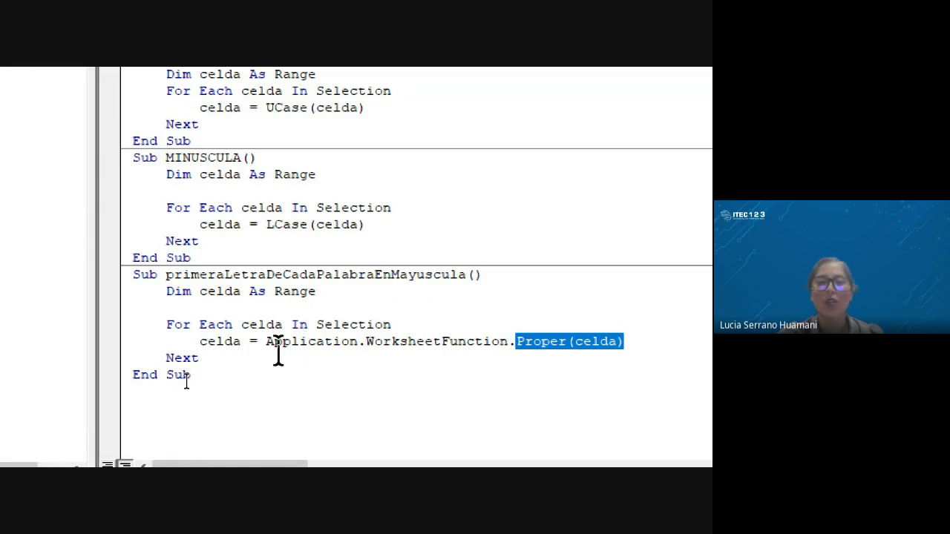
drag(266, 343, 355, 343)
drag(370, 347, 485, 346)
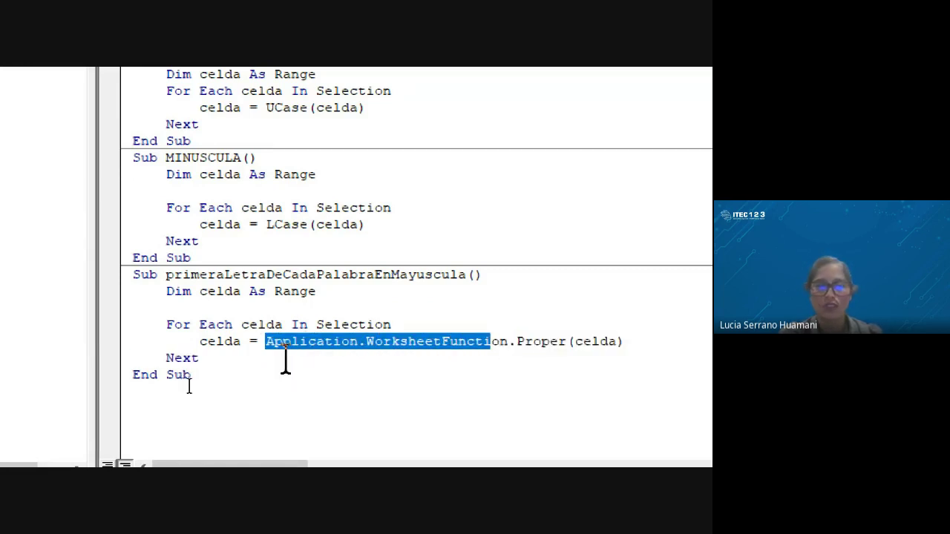
click(285, 362)
drag(163, 354, 199, 360)
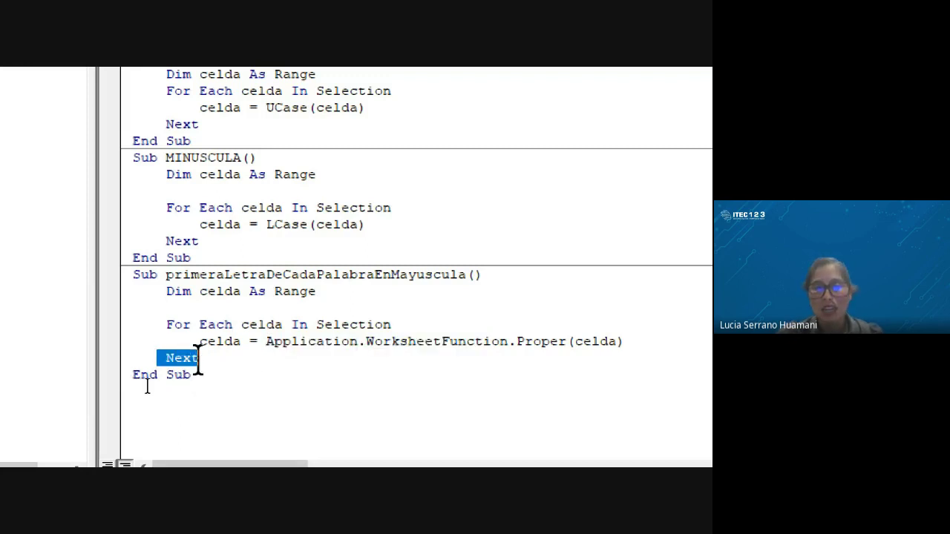
click(199, 375)
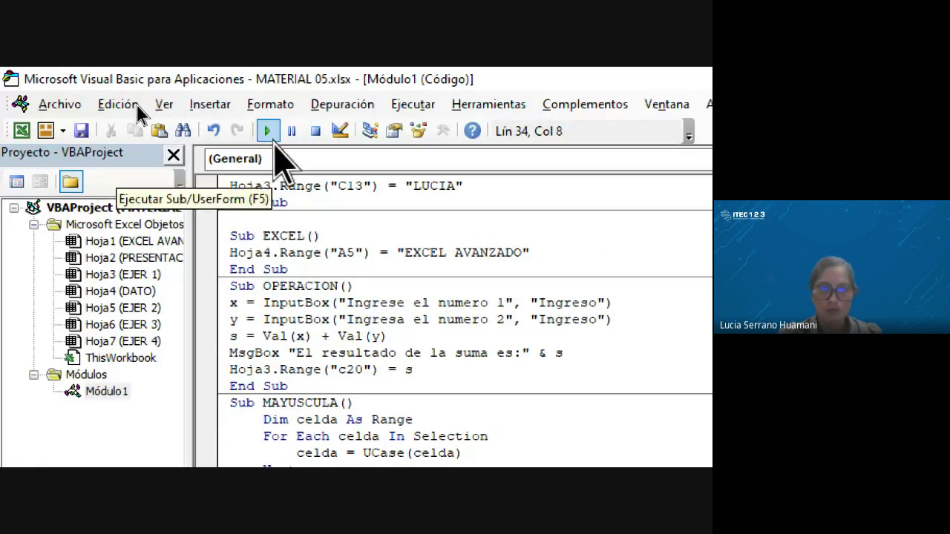
Step: Back in Excel, assign primeraLetraDeCadaPalabraEnMayuscula to the NOMBRE PROPIO button
click(22, 131)
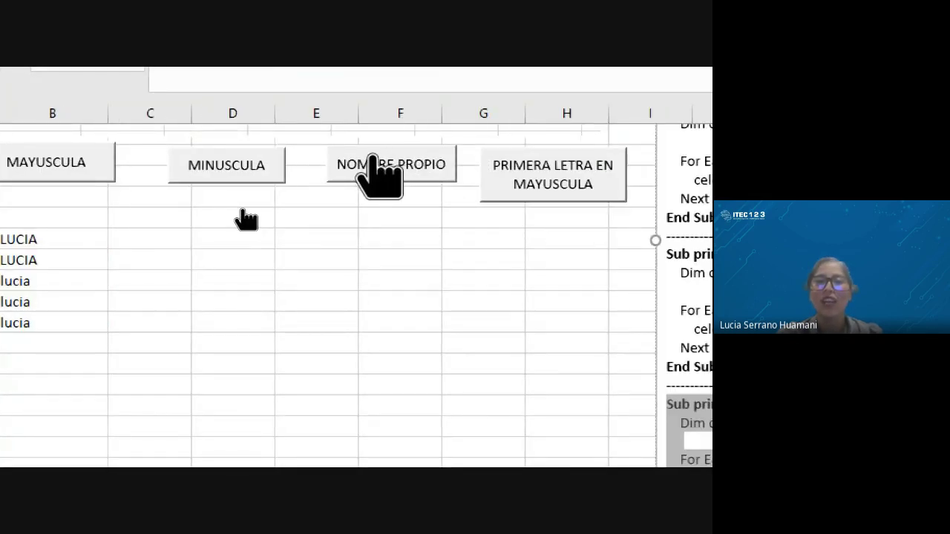
right_click(372, 160)
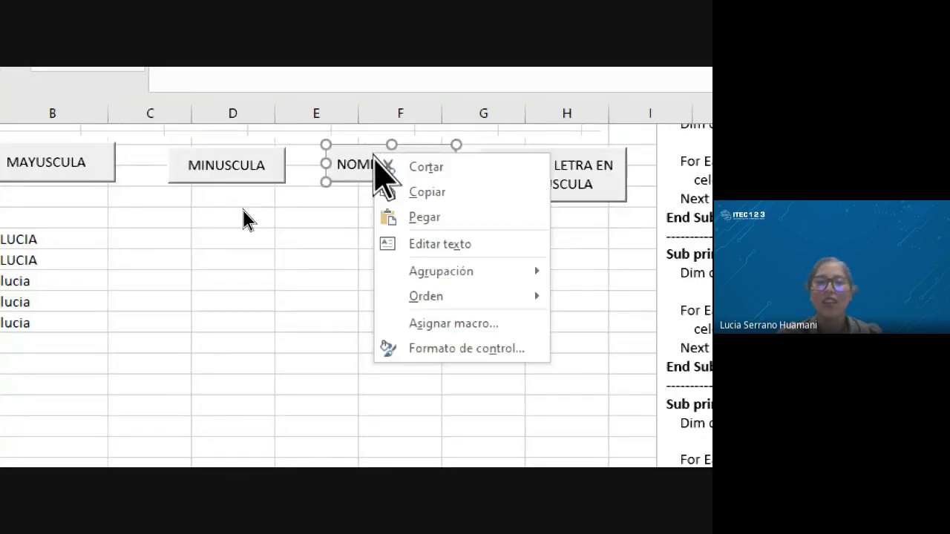
click(437, 320)
click(328, 262)
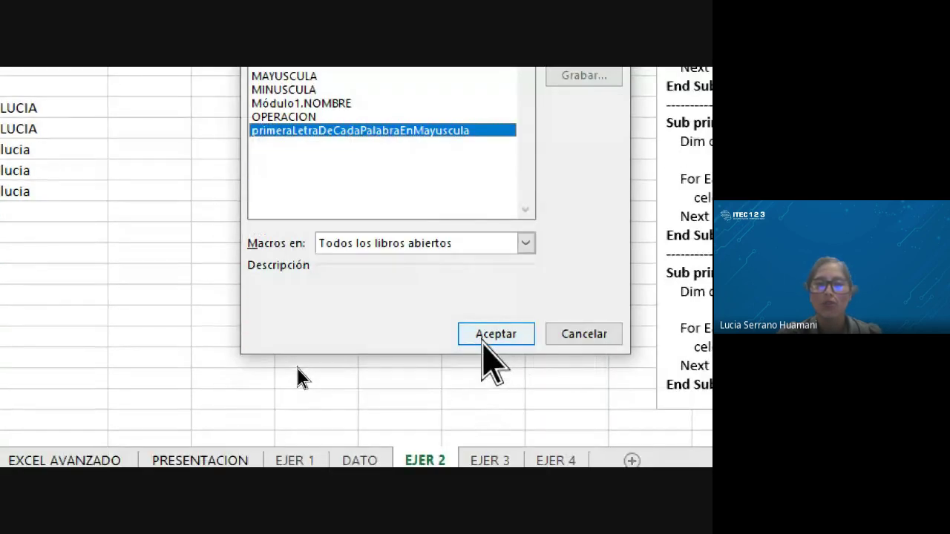
click(487, 338)
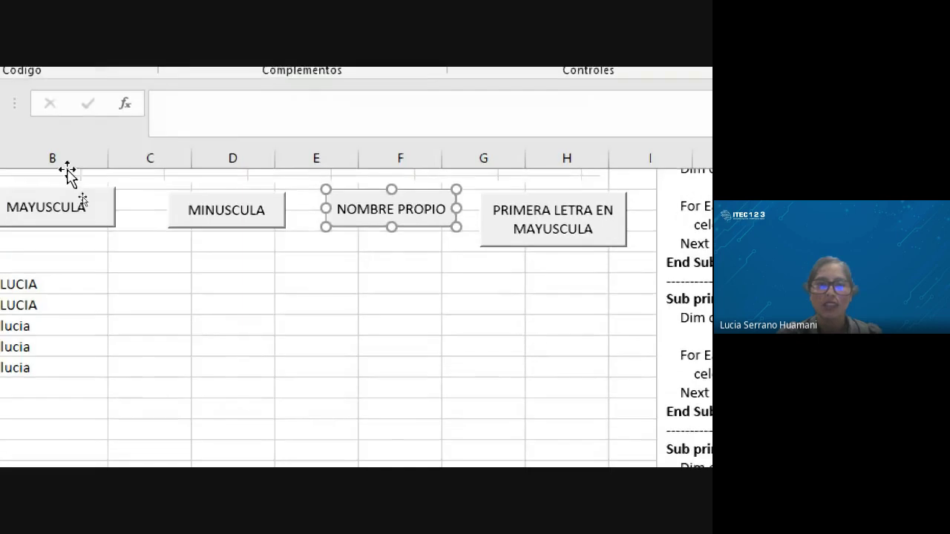
Step: Check the current text in cells B15, B16 and B17
click(143, 285)
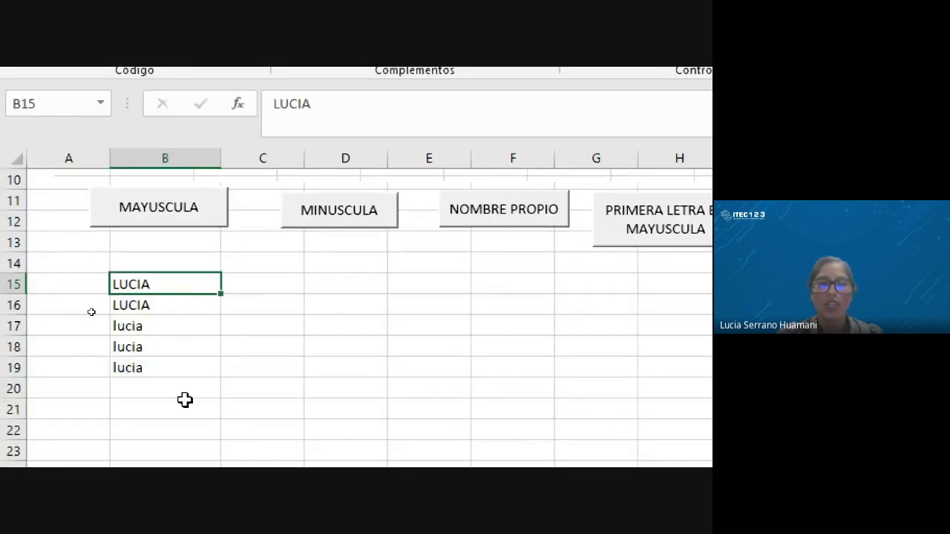
click(136, 314)
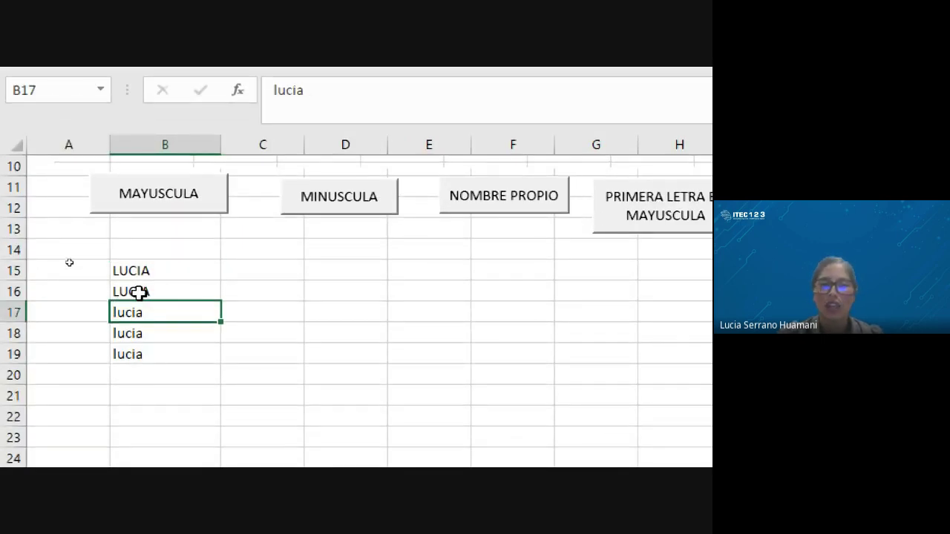
click(139, 293)
click(132, 274)
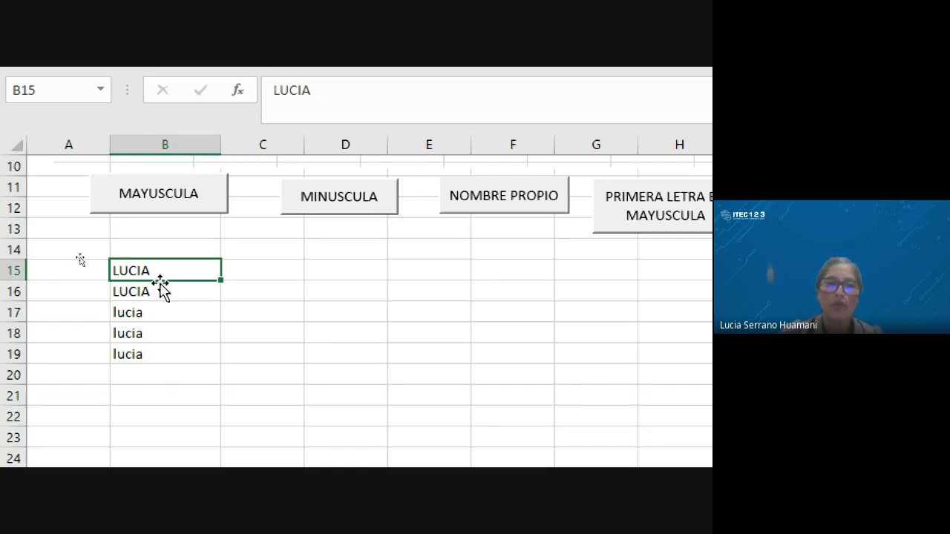
Step: Add a surname to the sample name in B15 and convert it with NOMBRE PROPIO
click(353, 90)
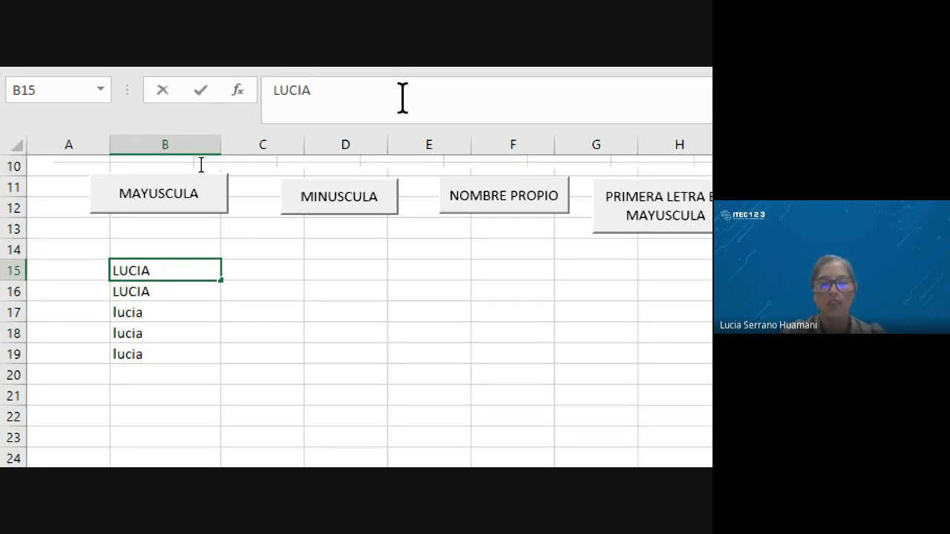
text(serrano)
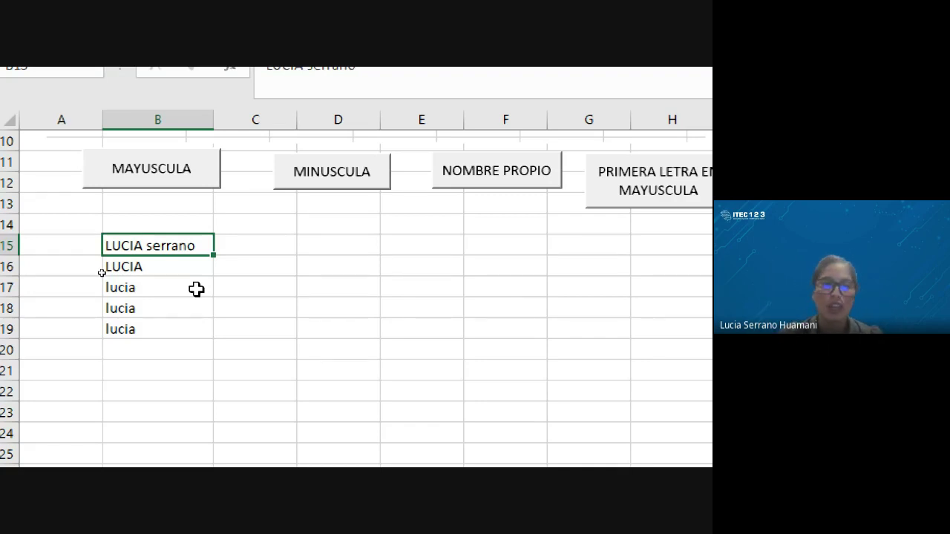
click(149, 266)
click(144, 246)
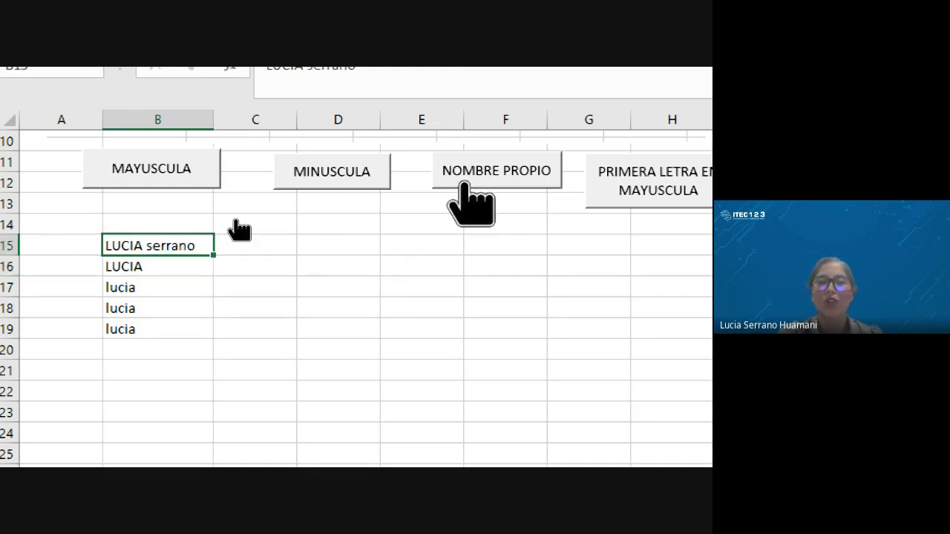
click(470, 178)
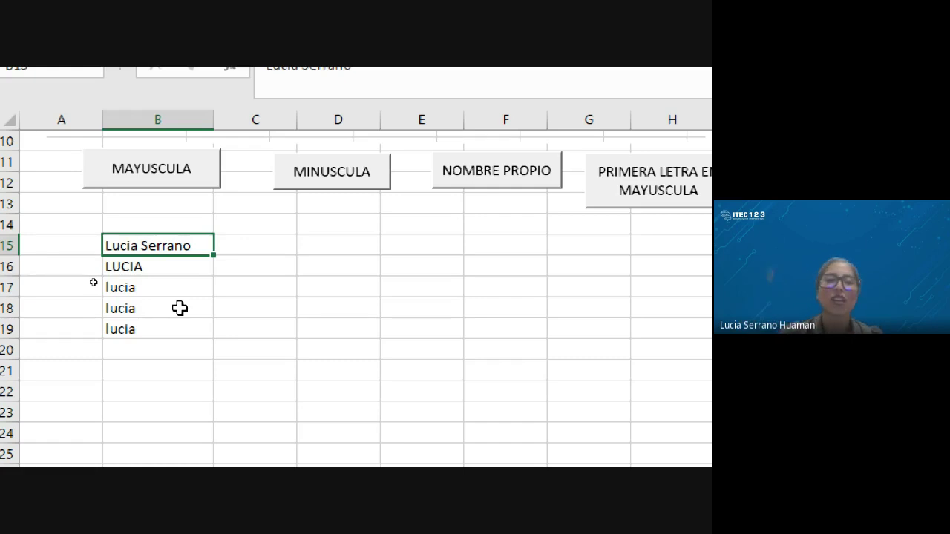
Step: Convert B16:B19 to proper case with NOMBRE PROPIO and check B18 and B16
drag(172, 271, 175, 329)
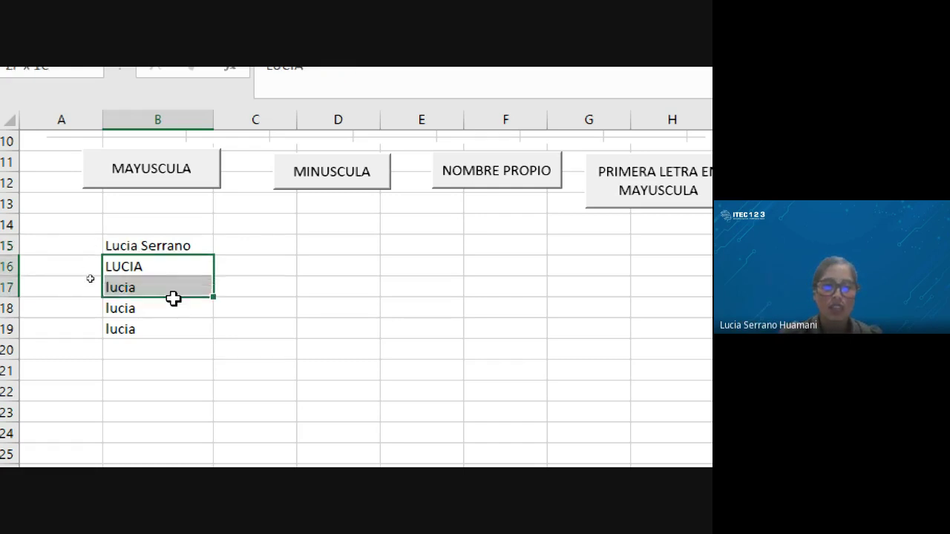
click(453, 179)
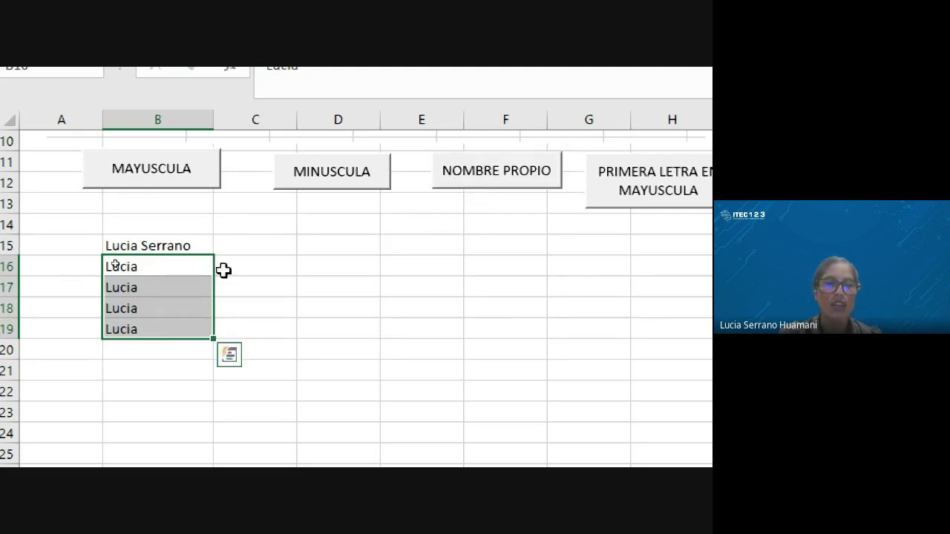
click(194, 268)
click(175, 305)
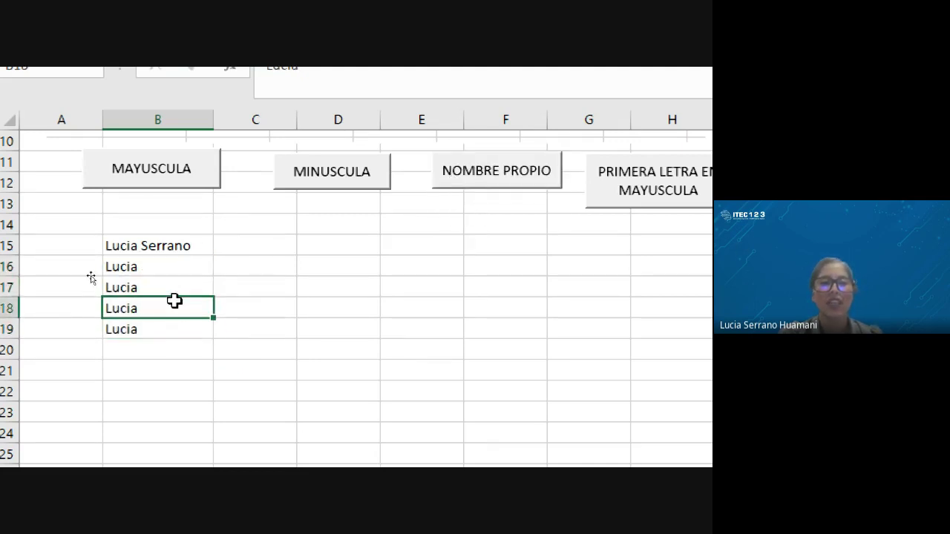
click(170, 264)
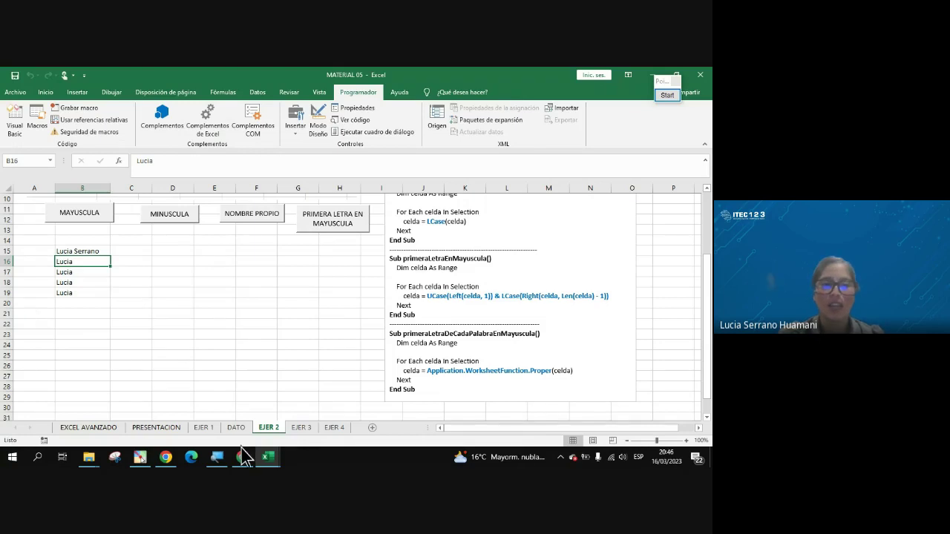
click(243, 458)
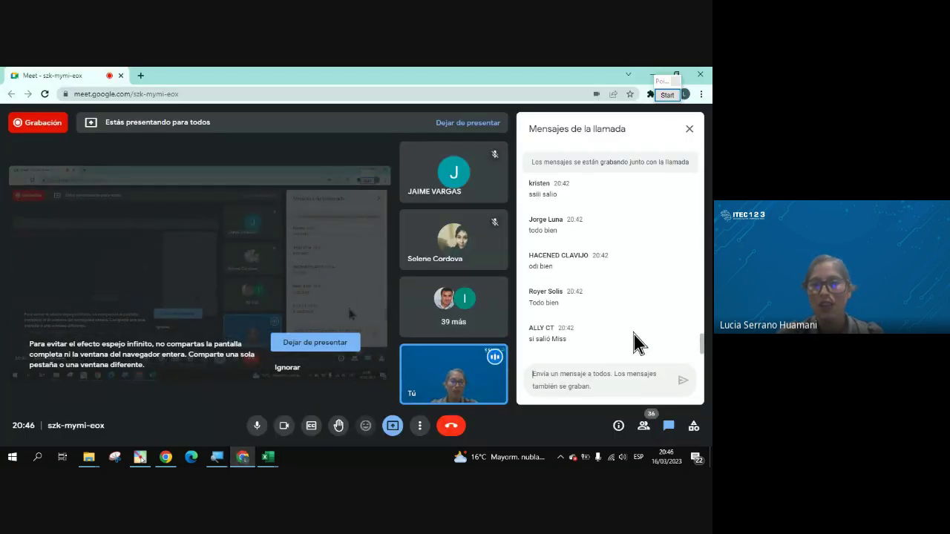
key(alt+Tab)
click(117, 300)
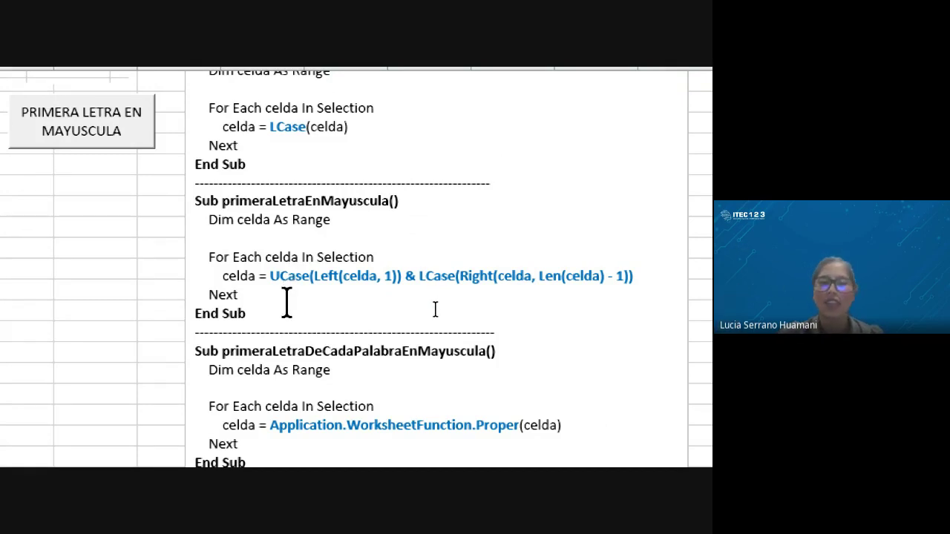
Step: Copy the primeraLetraEnMayuscula code and paste it after the last End Sub in Módulo1
drag(268, 309, 196, 200)
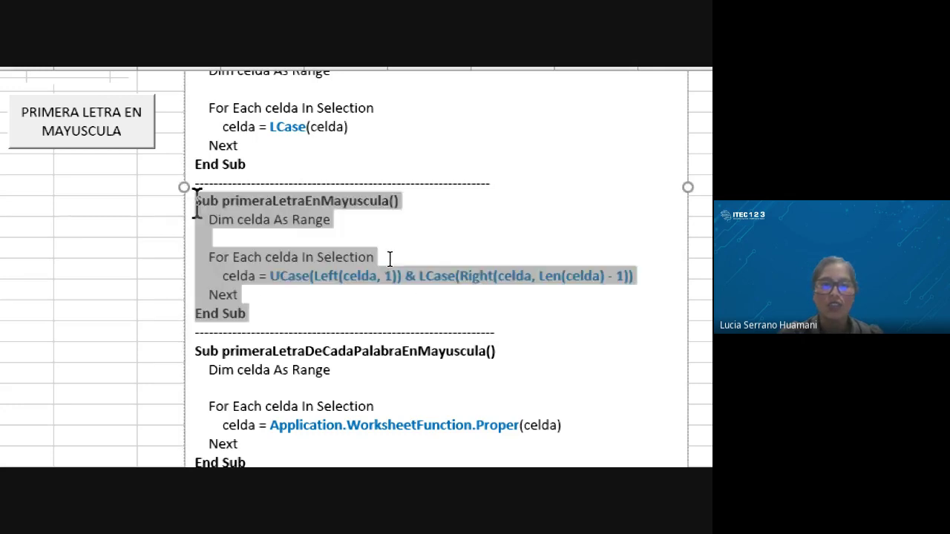
key(alt+Tab)
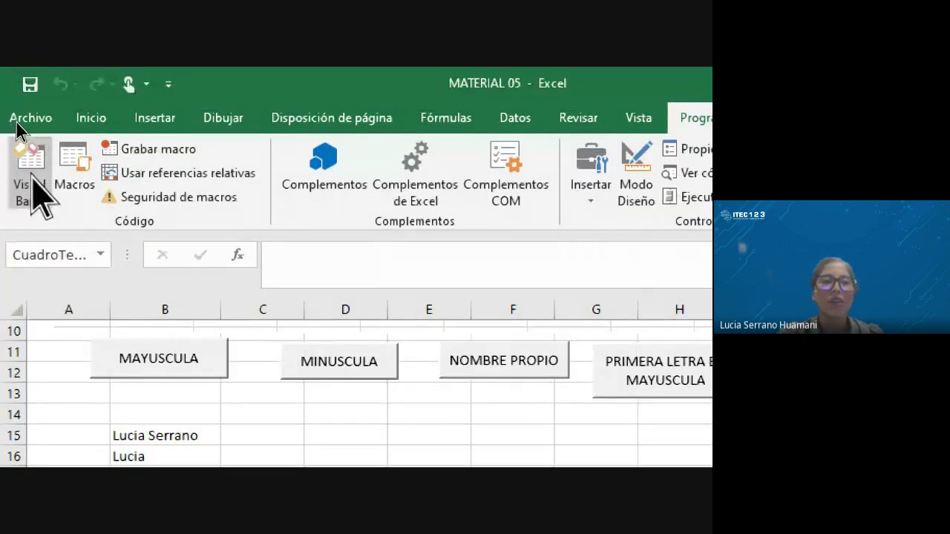
click(31, 186)
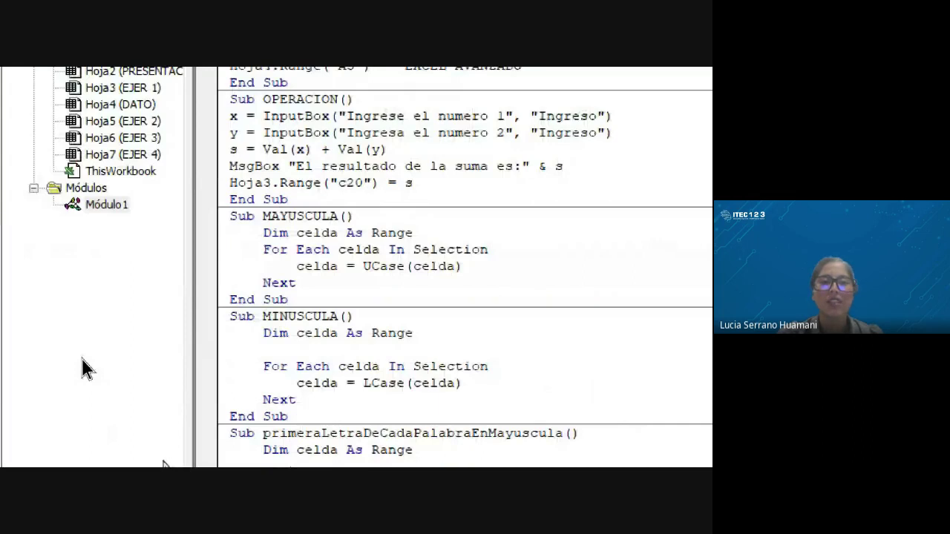
scroll(420, 431, down, 2)
click(359, 343)
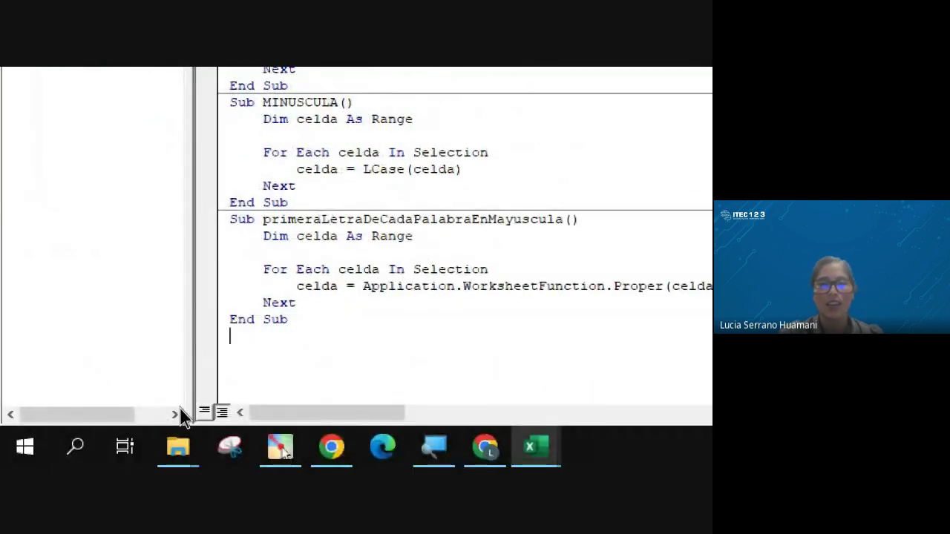
key(ctrl+v)
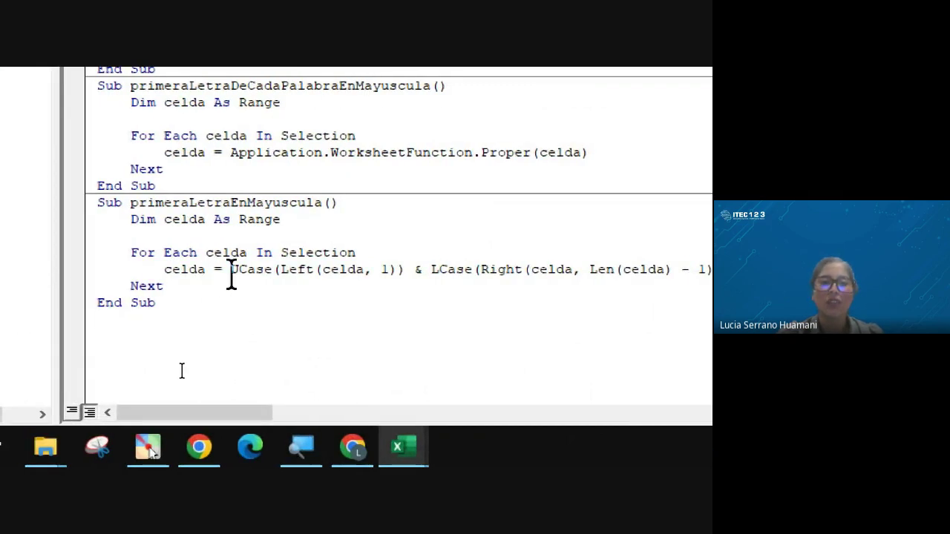
Step: Review the UCase and Len parts of its formula line, then return to the sheet
drag(230, 269, 661, 269)
click(543, 267)
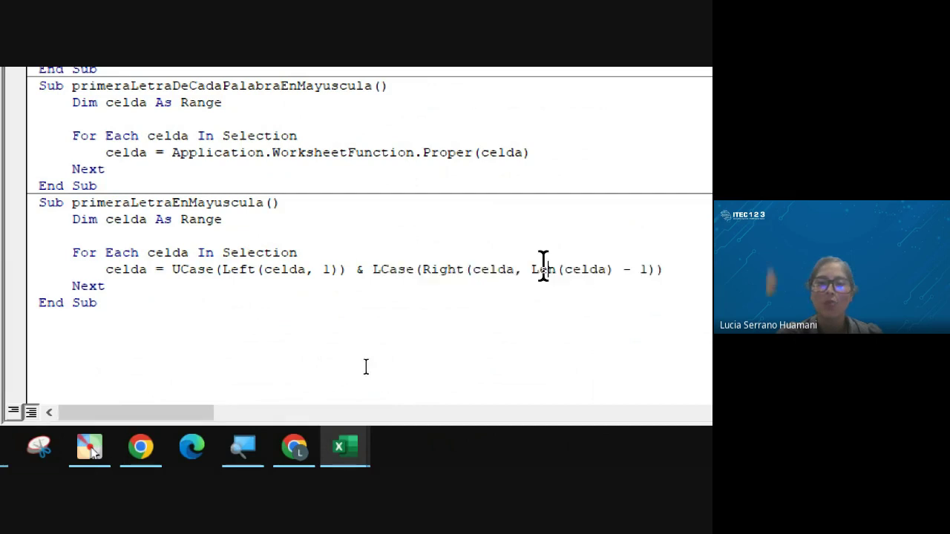
drag(532, 270, 556, 272)
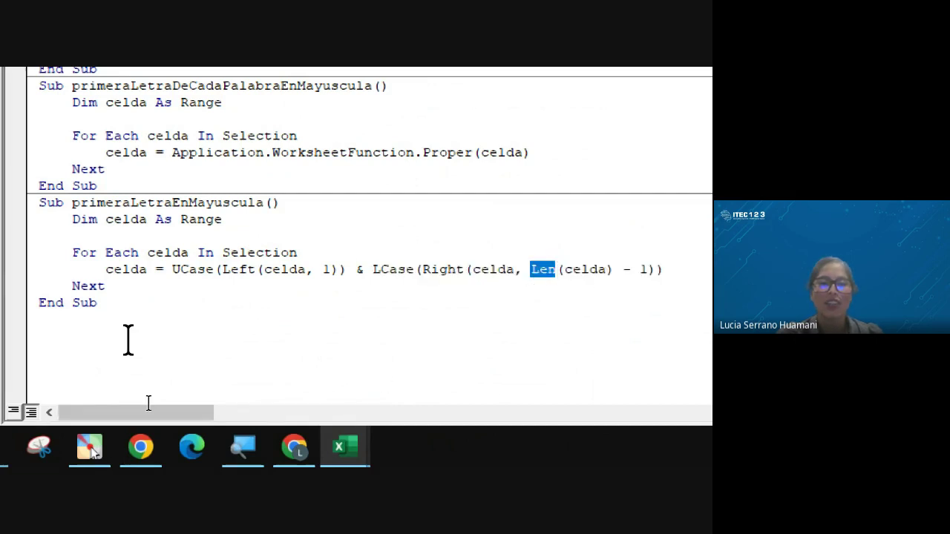
click(245, 306)
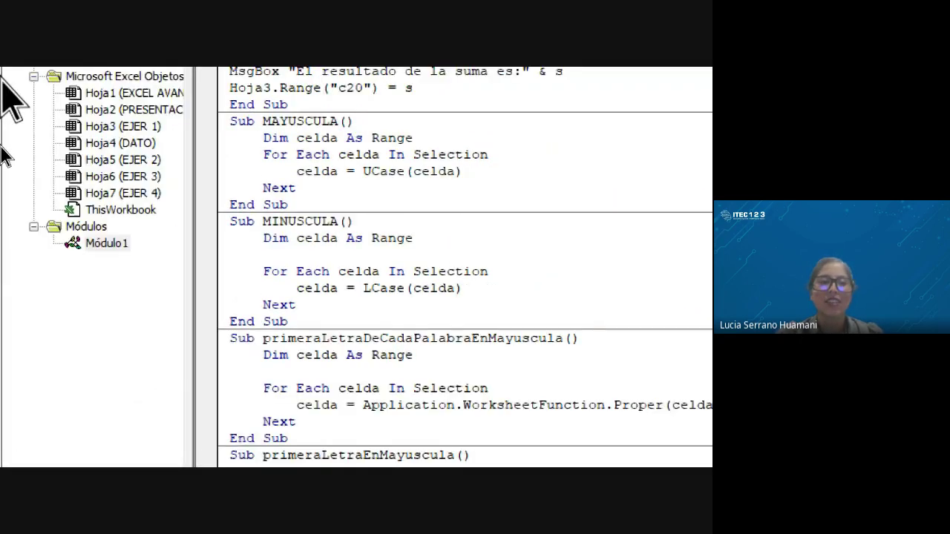
click(21, 85)
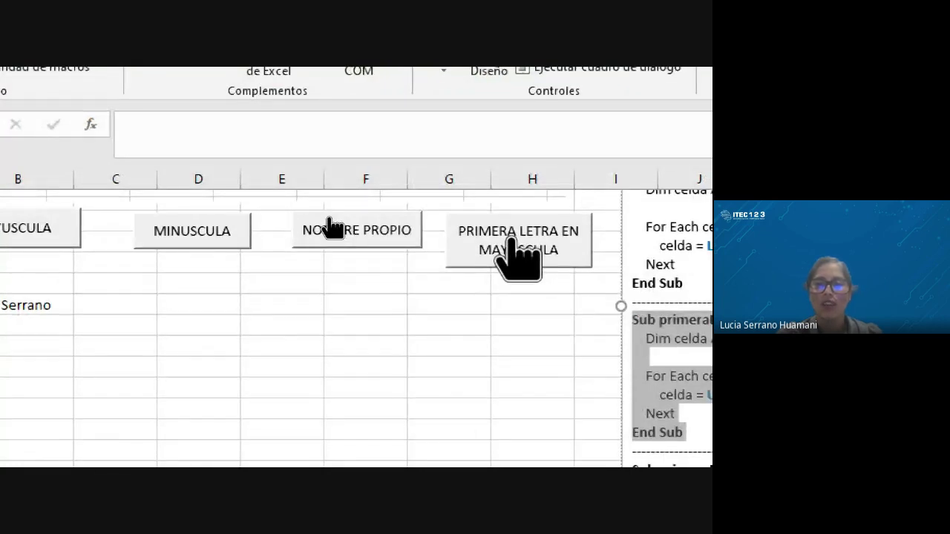
Step: Assign primeraLetraEnMayuscula to the PRIMERA LETRA EN MAYUSCULA button
click(505, 305)
right_click(493, 244)
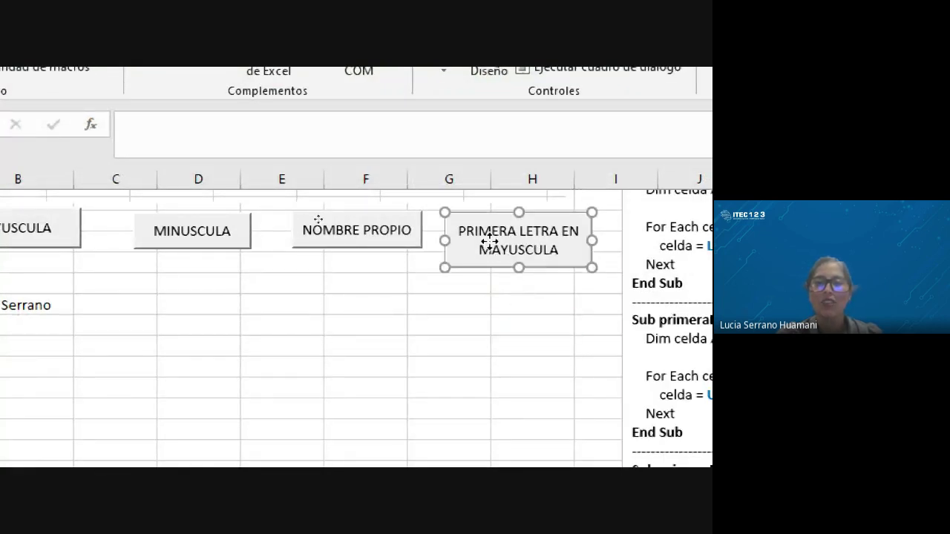
click(519, 413)
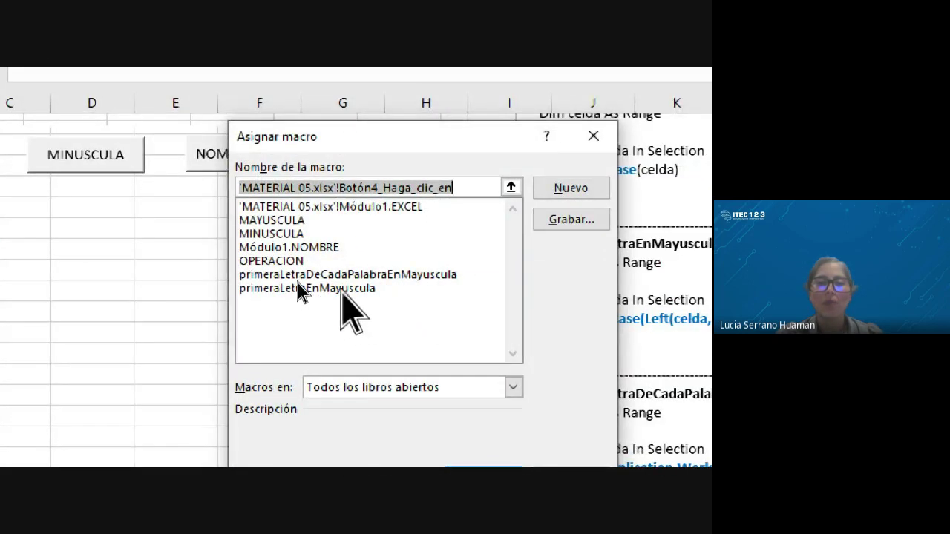
click(299, 288)
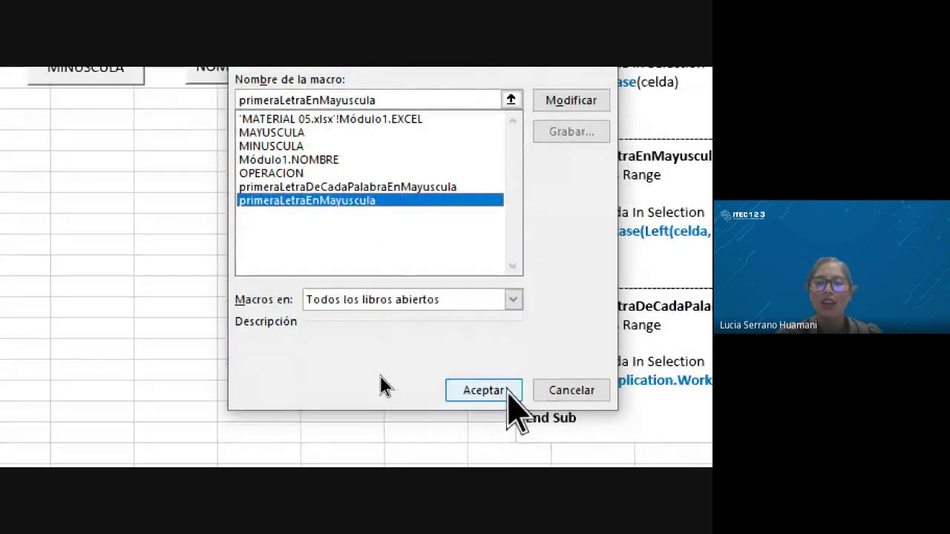
click(509, 393)
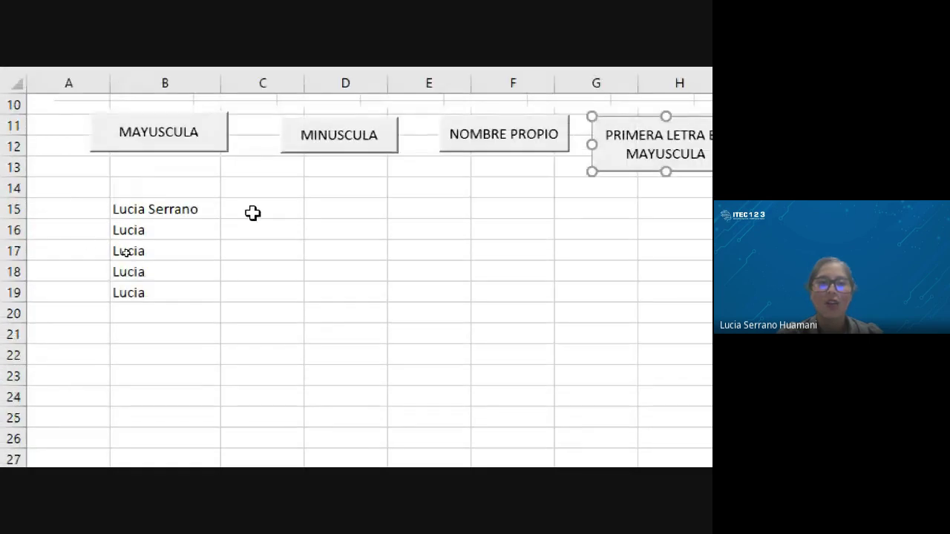
Step: Retype B15's first name in lowercase and capitalise its first letter with the new button
click(186, 210)
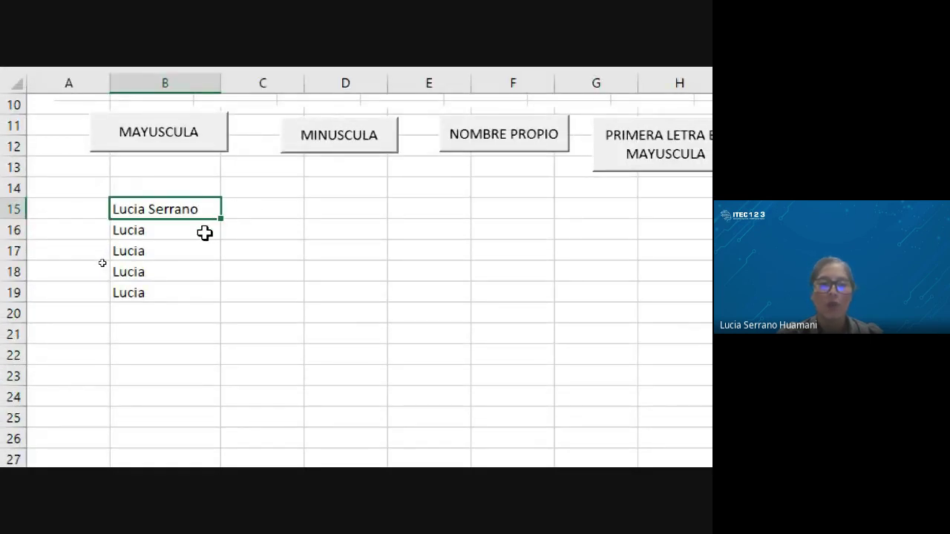
text(lucia)
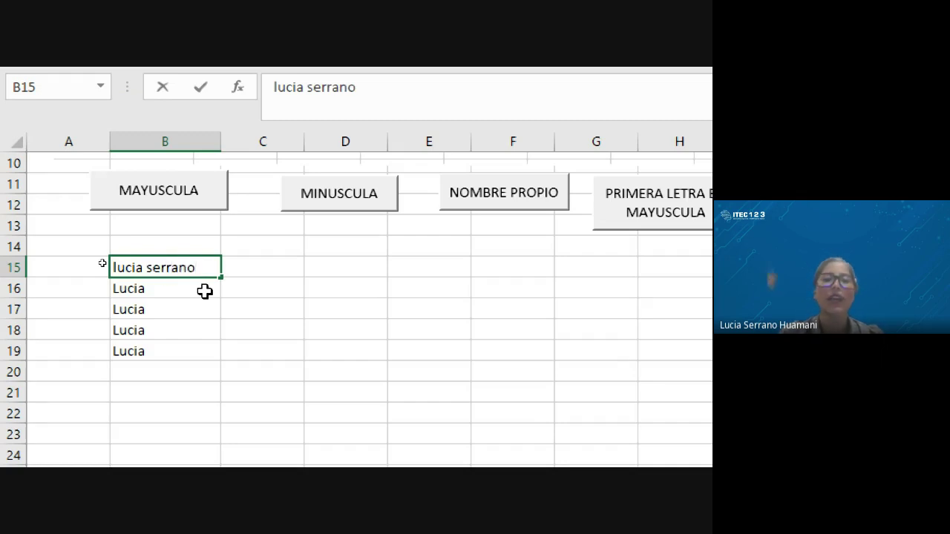
click(208, 306)
click(205, 273)
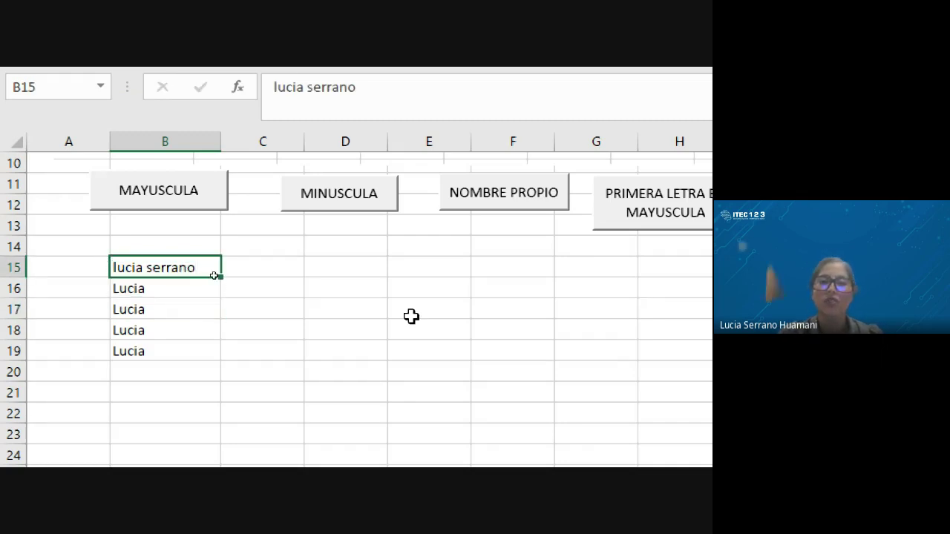
scroll(411, 317, right, 2)
click(519, 215)
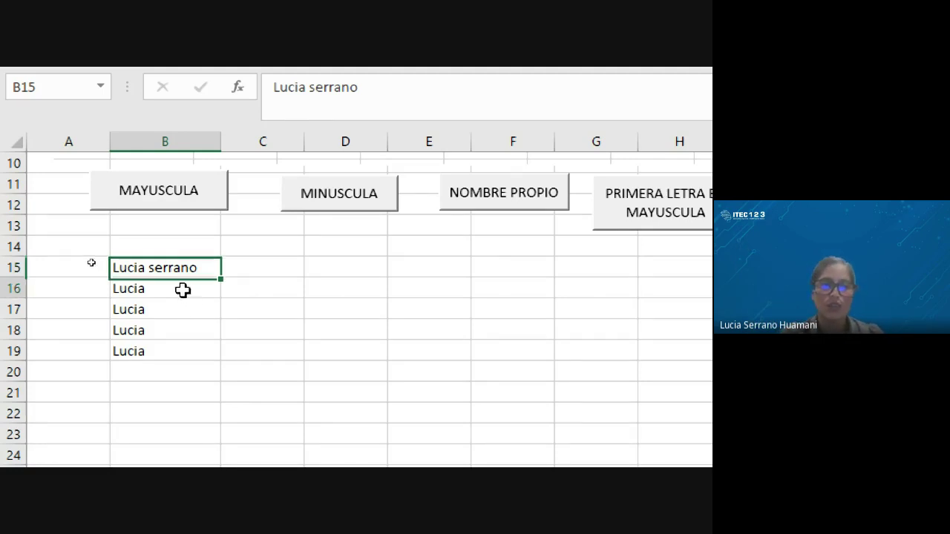
Step: Fill B16:B19 with a new lowercase sample first name and capitalise each first letter
drag(184, 291, 183, 345)
key(Delete)
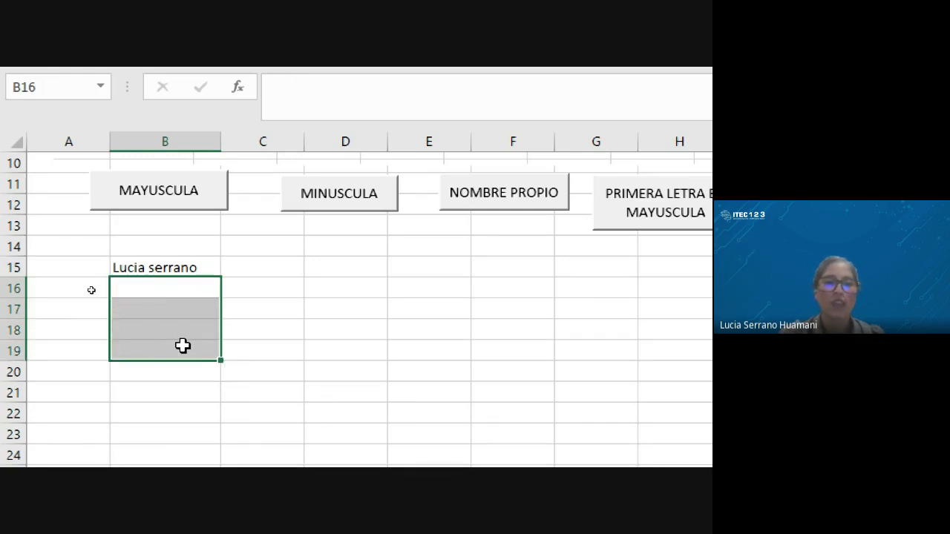
click(150, 289)
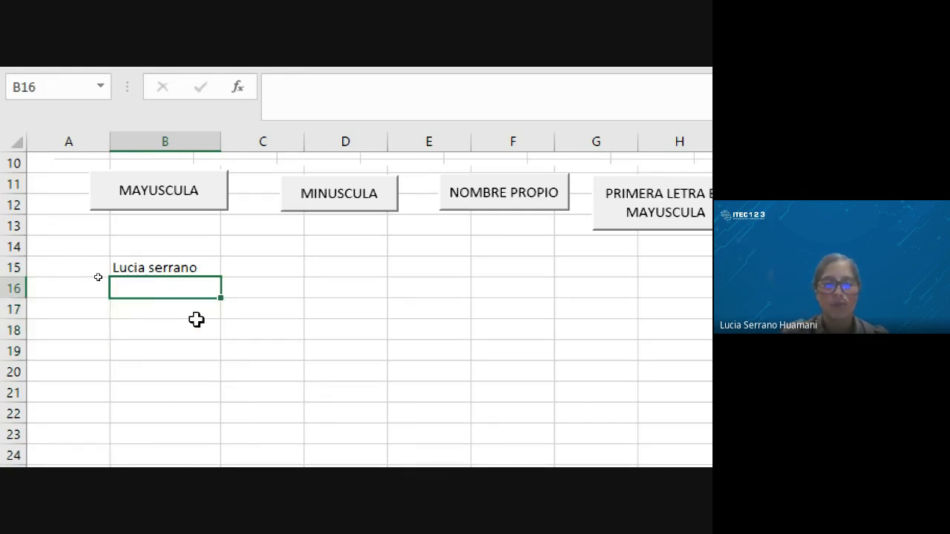
text(maria)
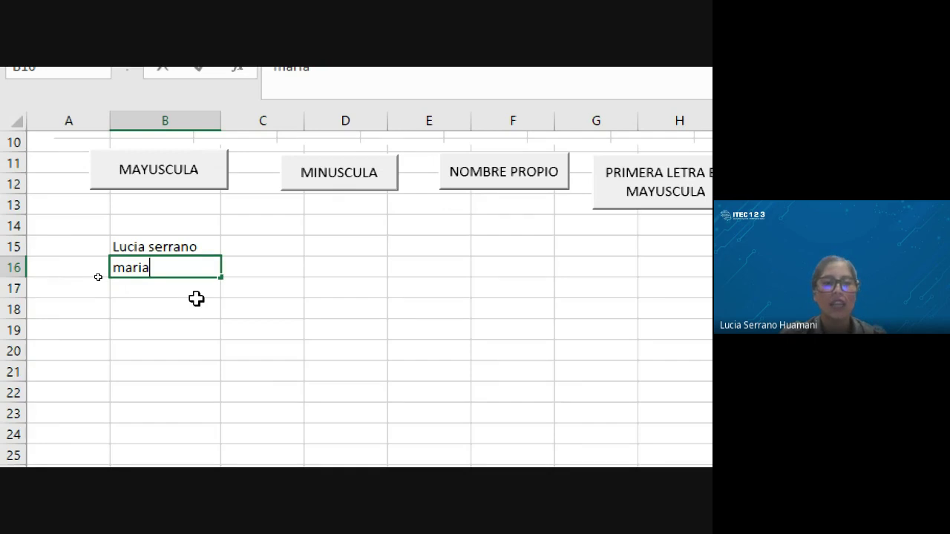
click(196, 304)
click(203, 269)
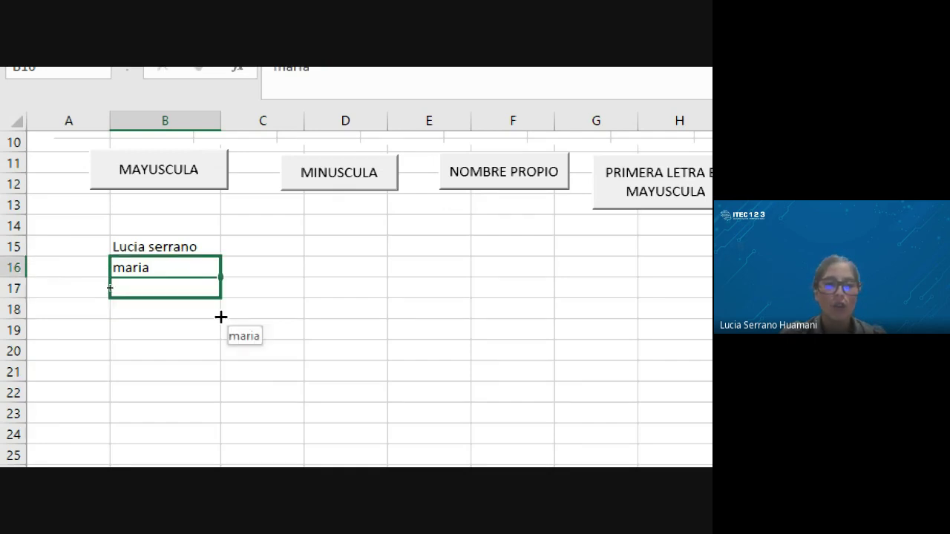
drag(219, 279, 216, 332)
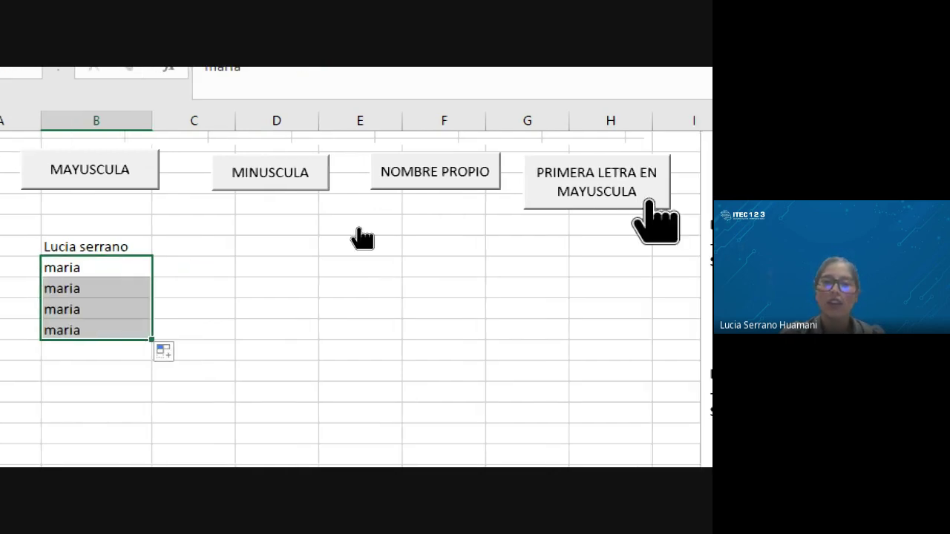
click(633, 197)
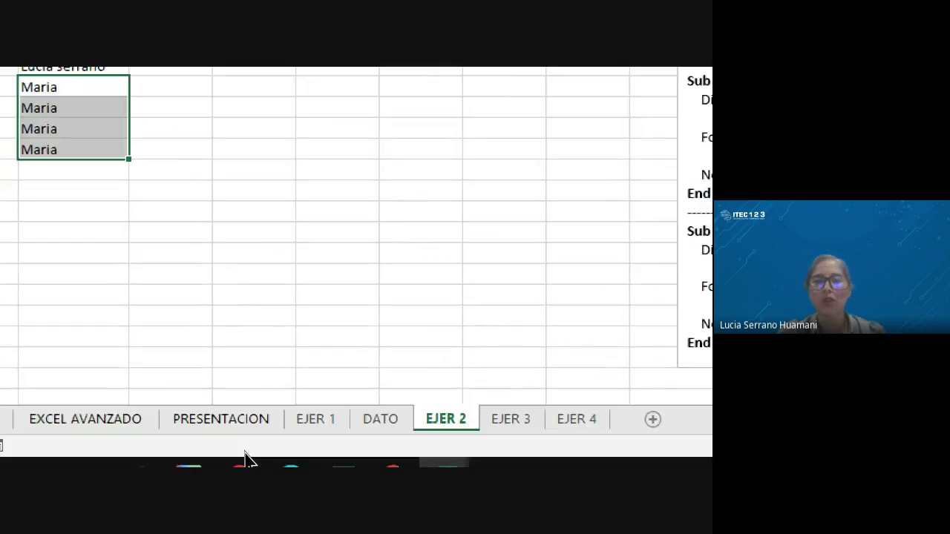
Step: Flip through the DATO and PRESENTACION sheets, ending back on EJER 1
click(403, 398)
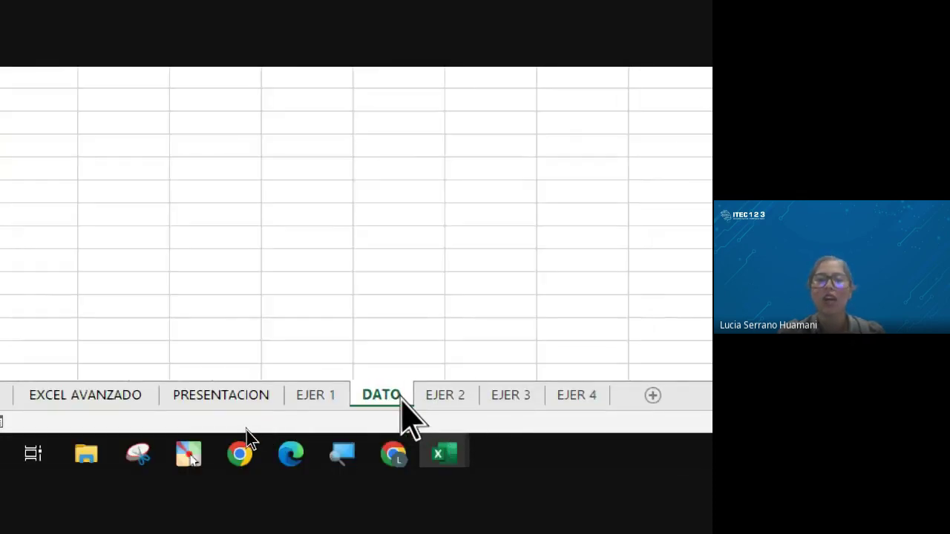
click(336, 401)
click(251, 397)
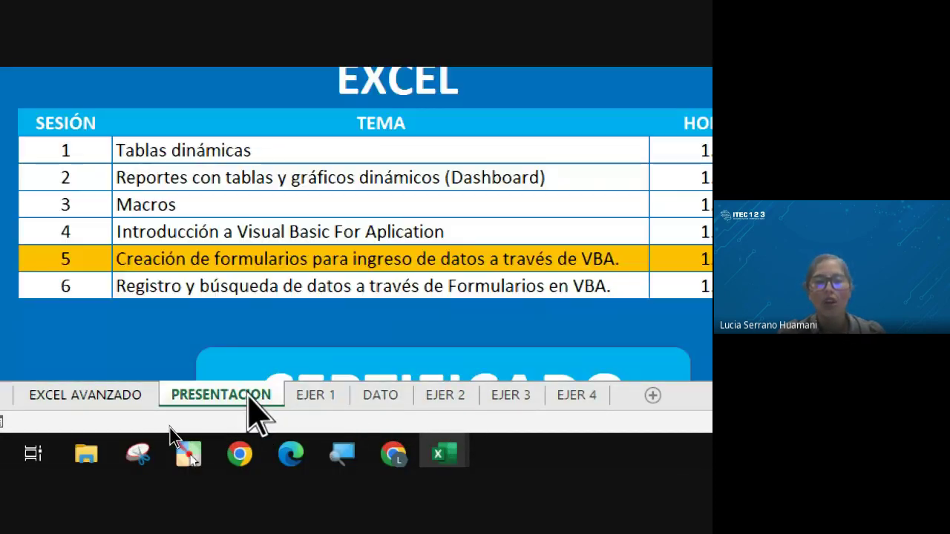
click(316, 397)
click(383, 399)
click(330, 399)
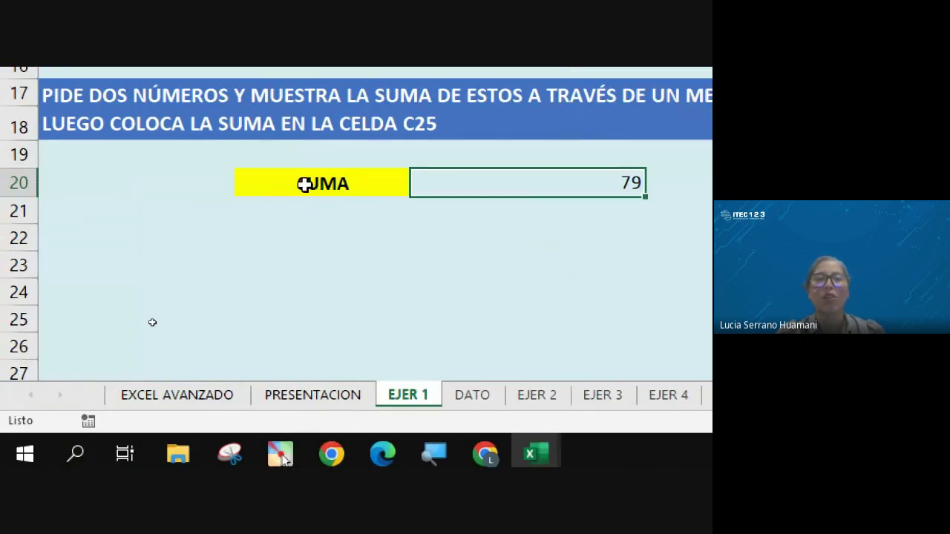
Step: Select cells around the SUMA exercise, settling on A20 as the button spot
click(305, 183)
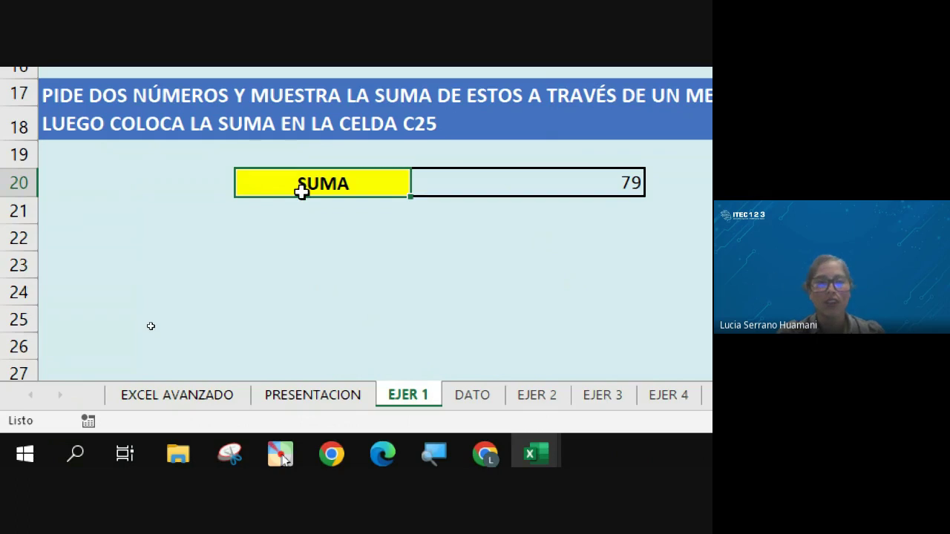
click(291, 219)
click(282, 183)
click(98, 160)
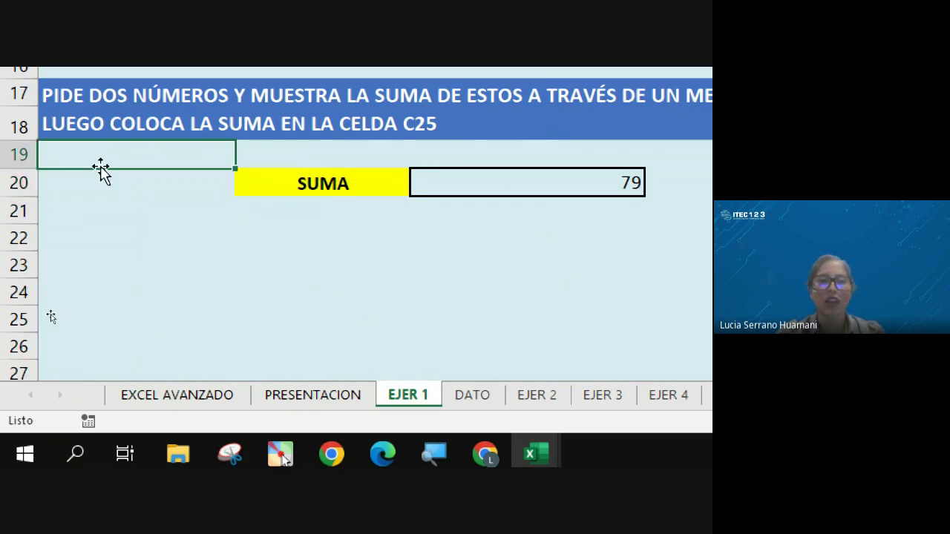
click(107, 186)
scroll(97, 186, up, 1)
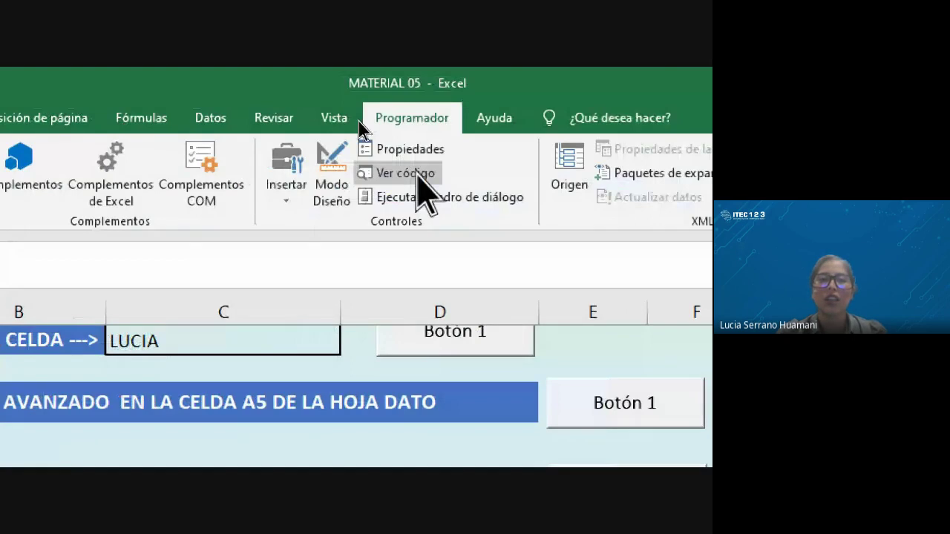
Step: Draw a form-control button over cell A20 without assigning a macro yet
click(287, 167)
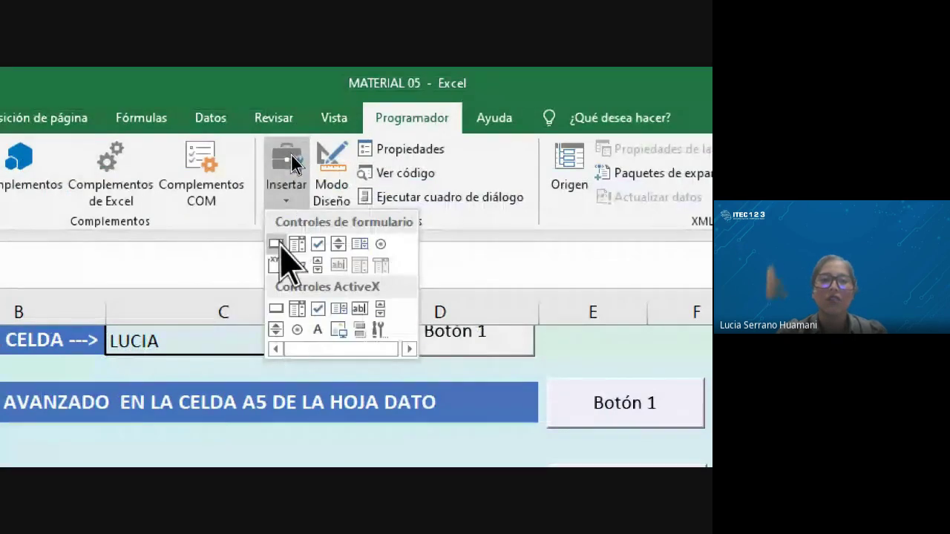
click(278, 246)
drag(49, 267, 190, 301)
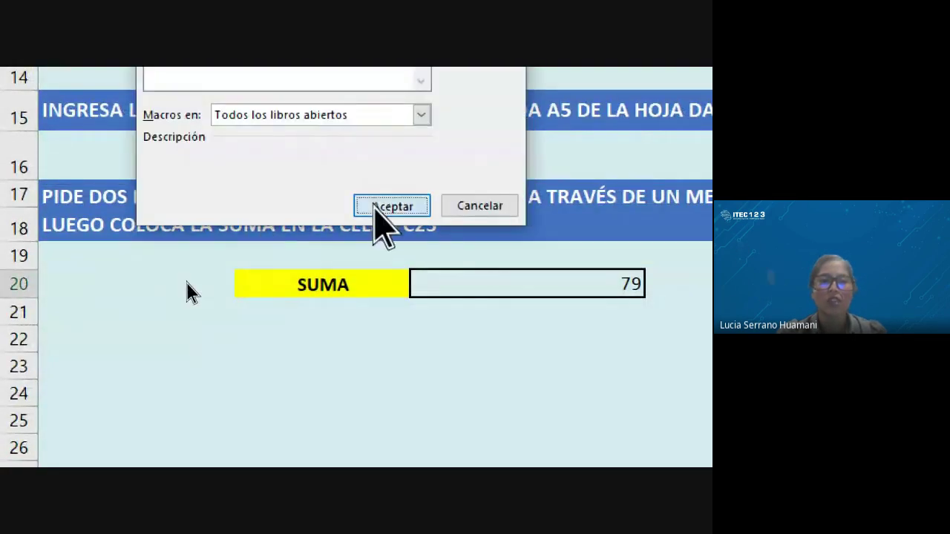
click(378, 207)
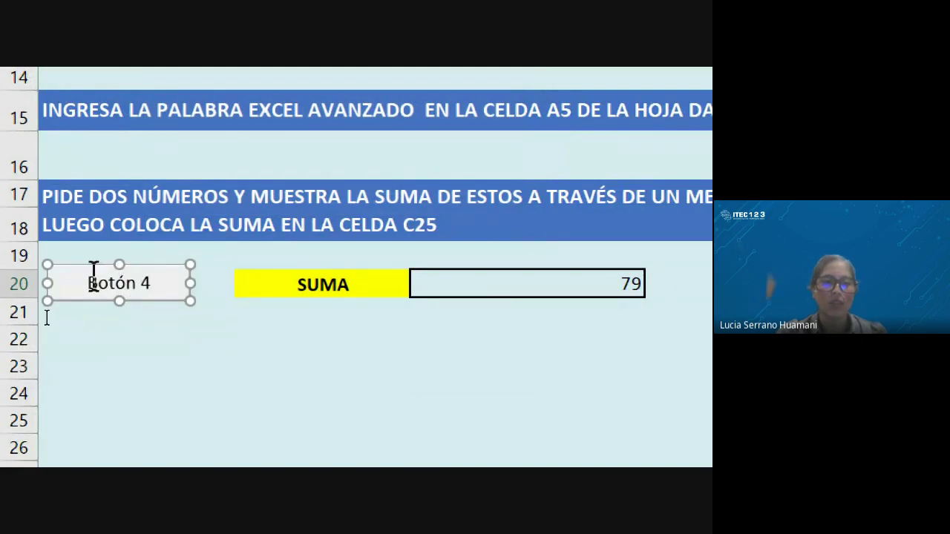
Step: Change the button's caption to 'minuscula'
click(125, 283)
key(Delete)
scroll(63, 318, down, 1)
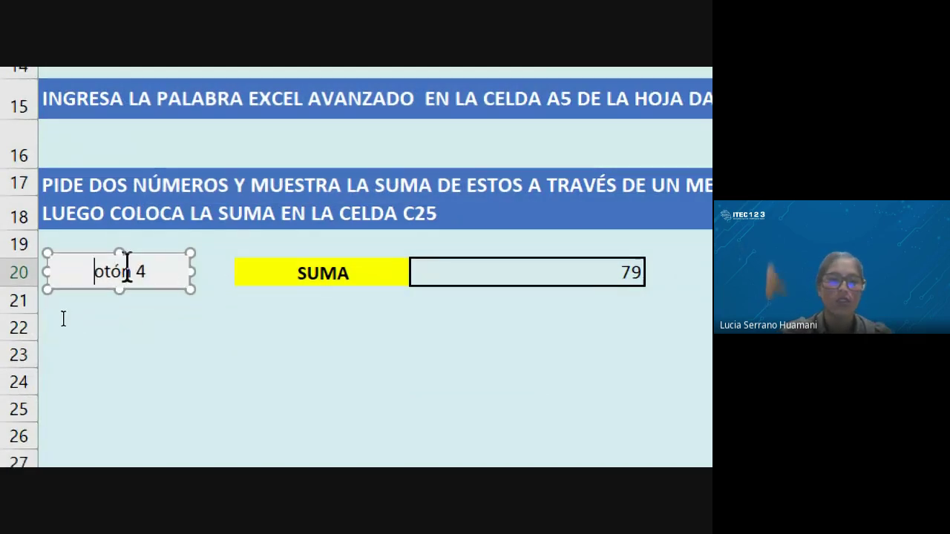
key(Delete)
key(Delete)
key(Delete)
key(Delete)
key(Delete)
text(m)
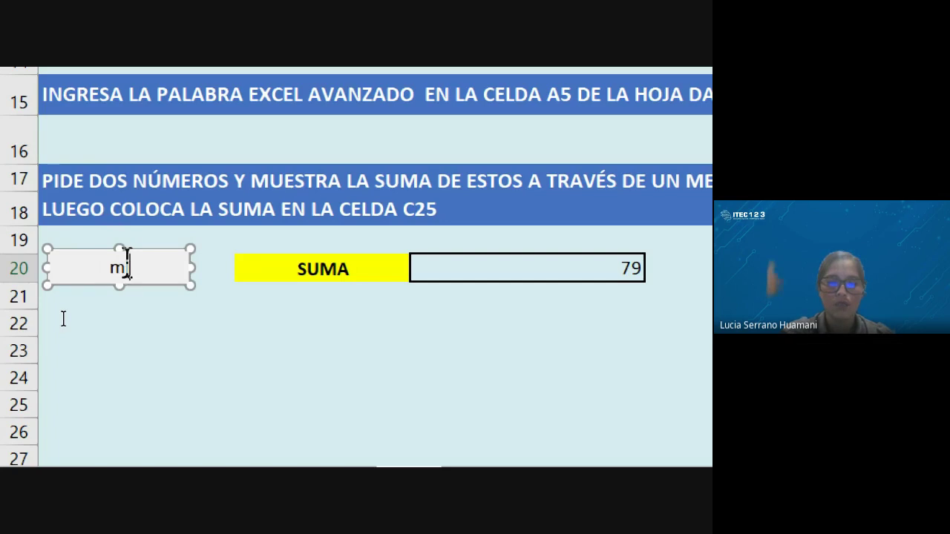
text(inuscul)
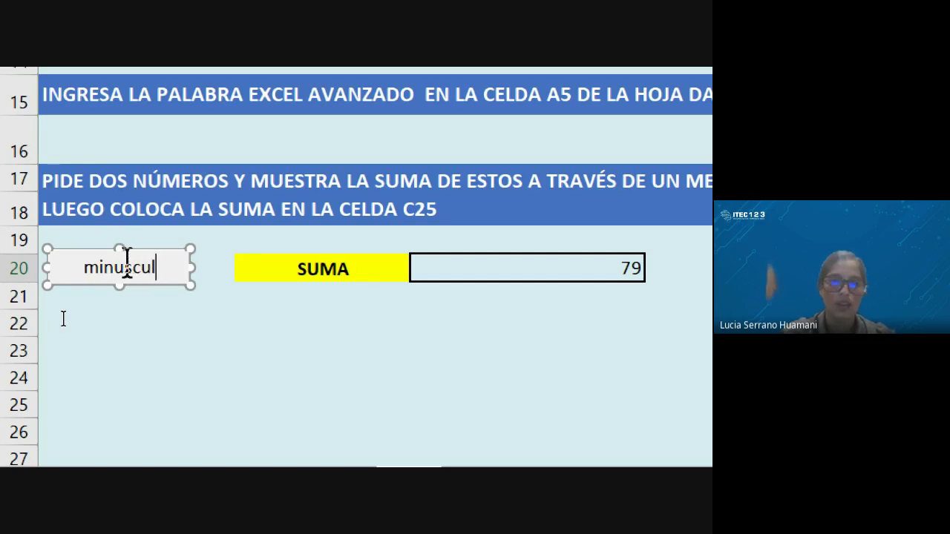
text(a)
click(230, 323)
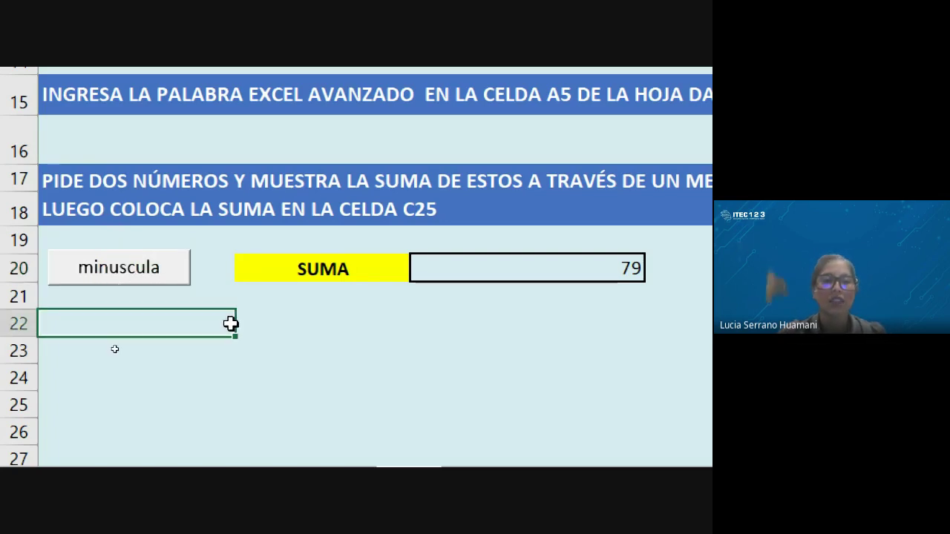
Step: Assign the MINUSCULA macro to the minuscula button
right_click(123, 266)
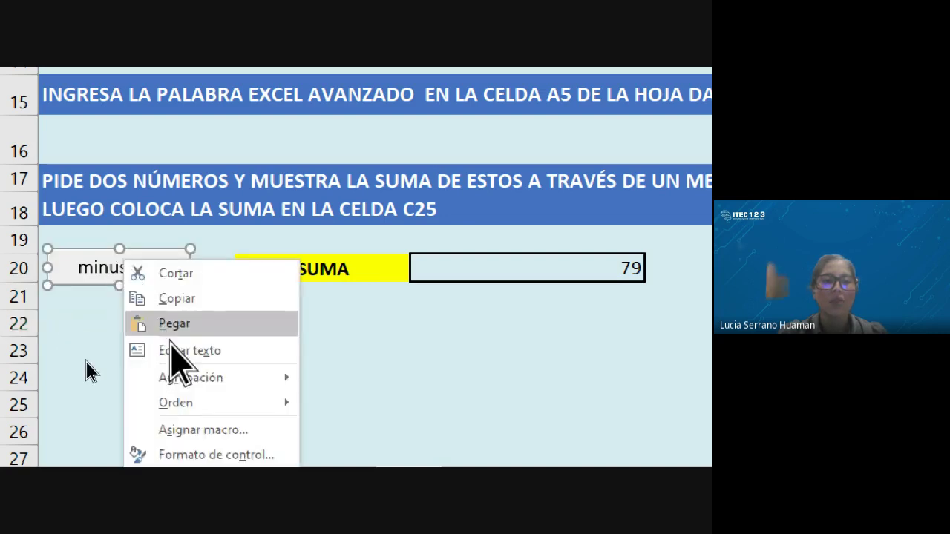
click(203, 407)
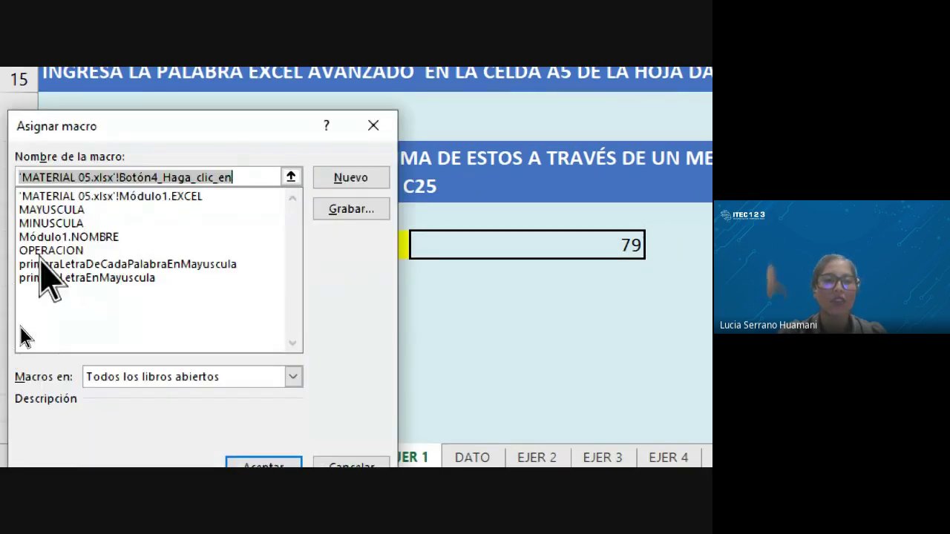
click(50, 221)
click(268, 428)
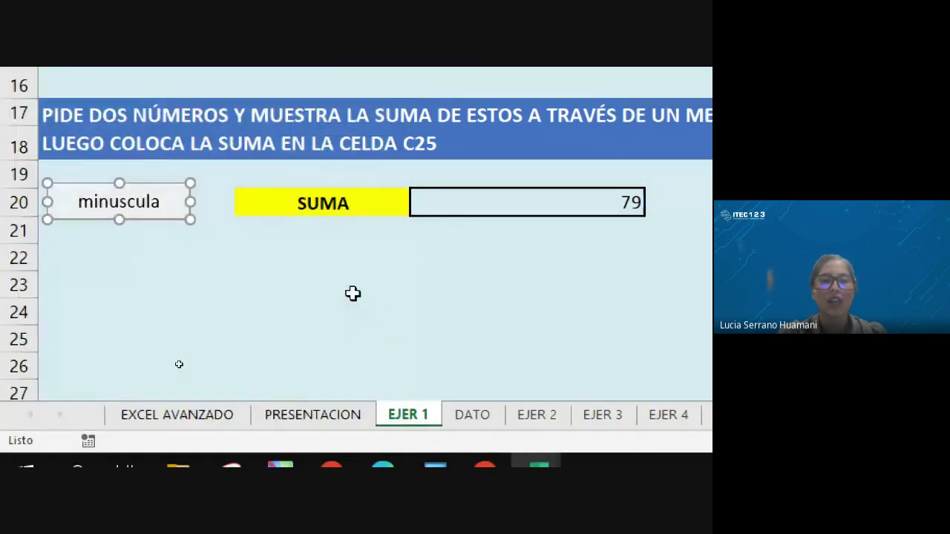
click(336, 215)
click(337, 208)
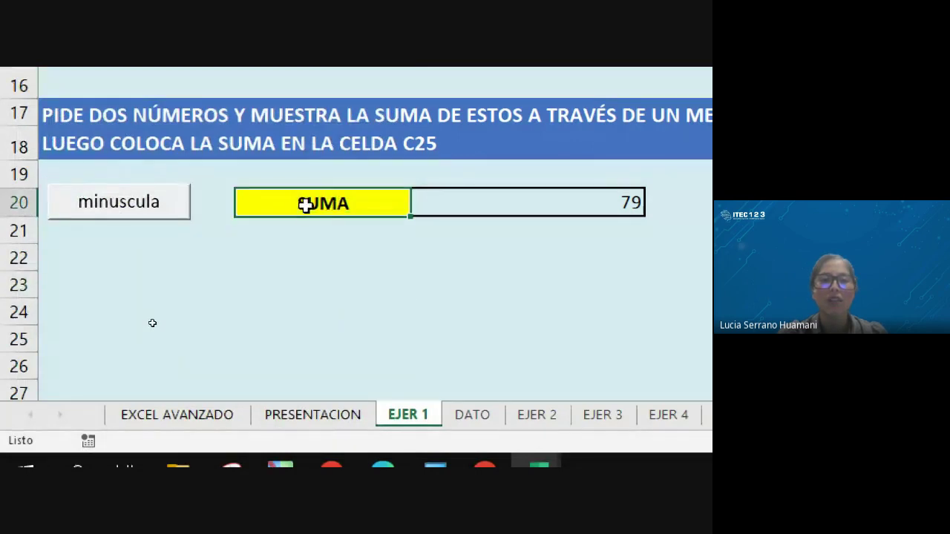
Step: Lowercase SUMA and the rows 17–18 instruction text with minuscula, then view EJER 2 and EJER 3
click(141, 215)
click(424, 248)
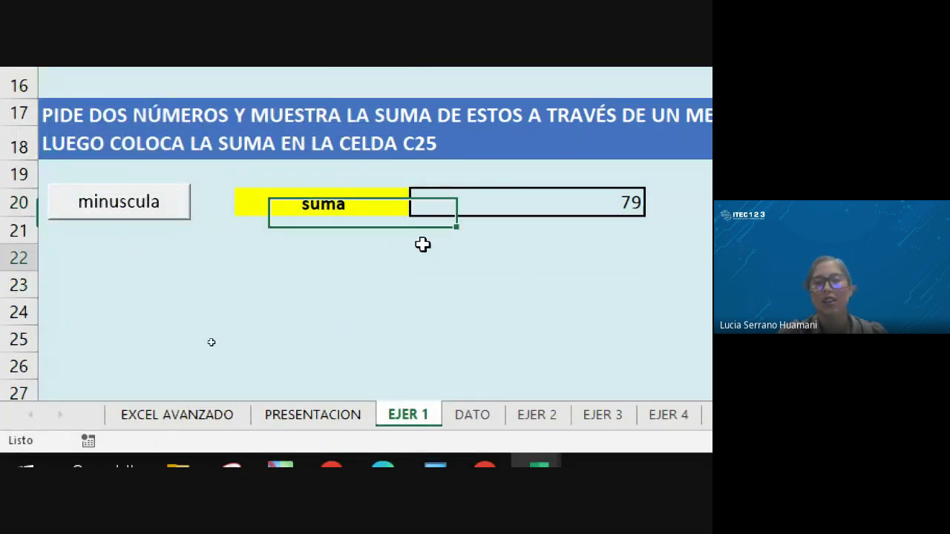
click(288, 155)
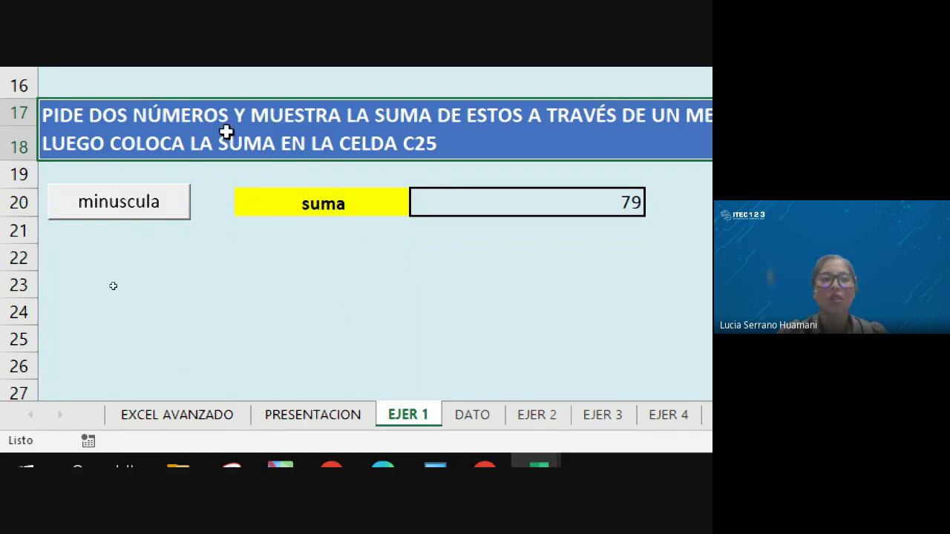
click(149, 202)
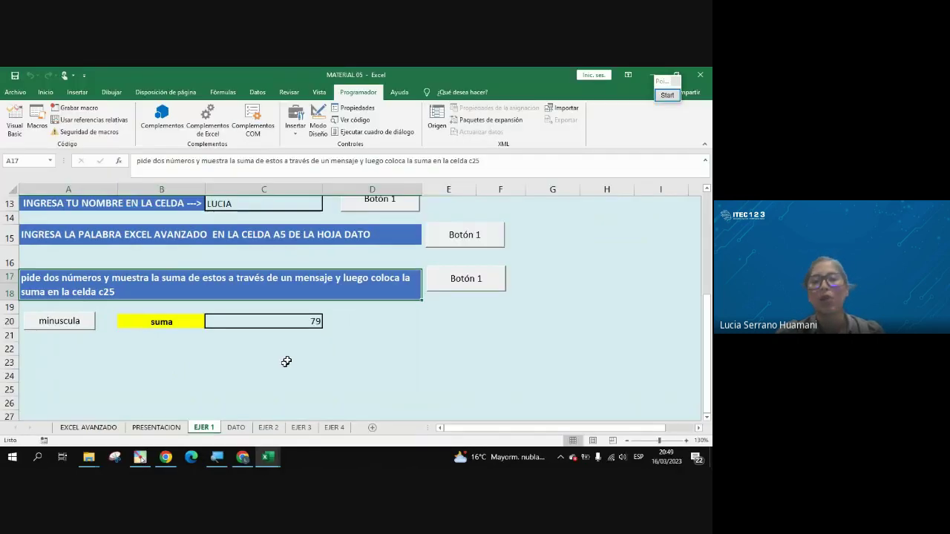
click(383, 321)
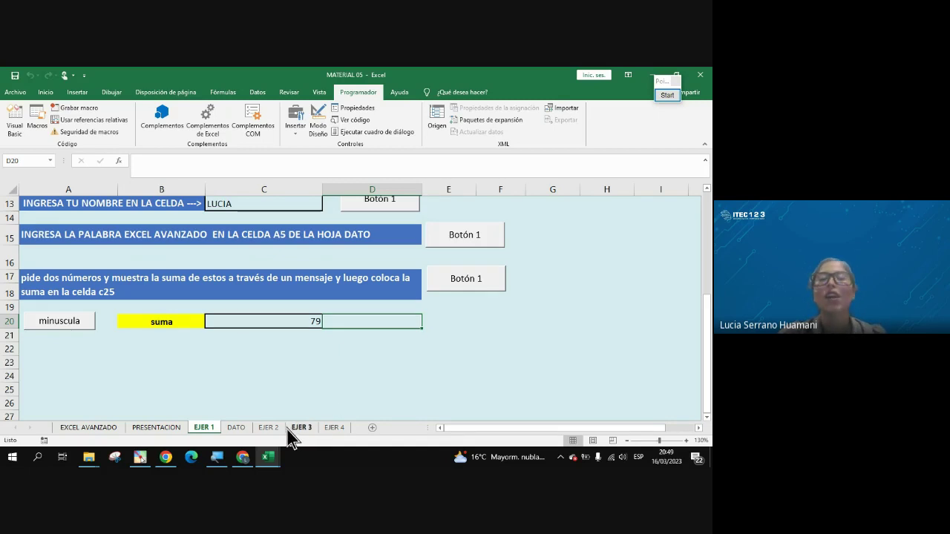
click(269, 428)
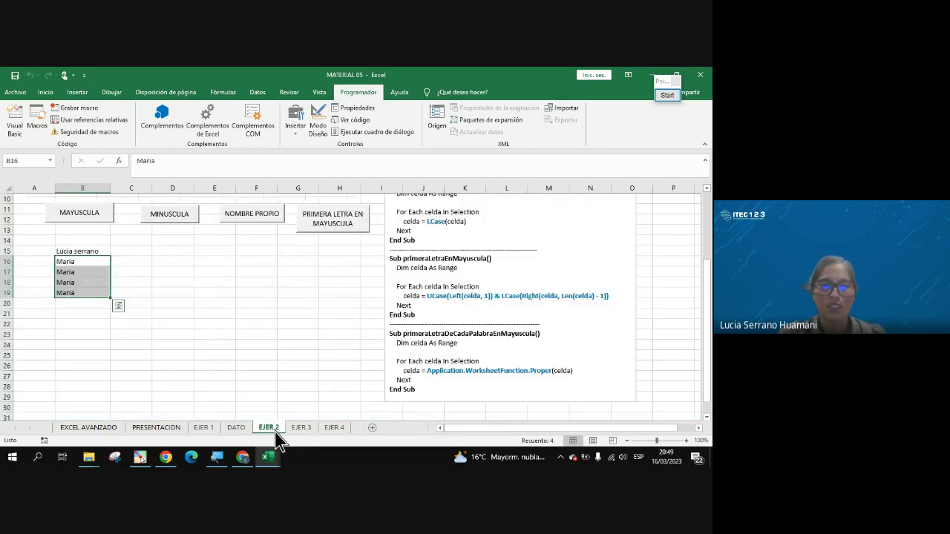
click(298, 429)
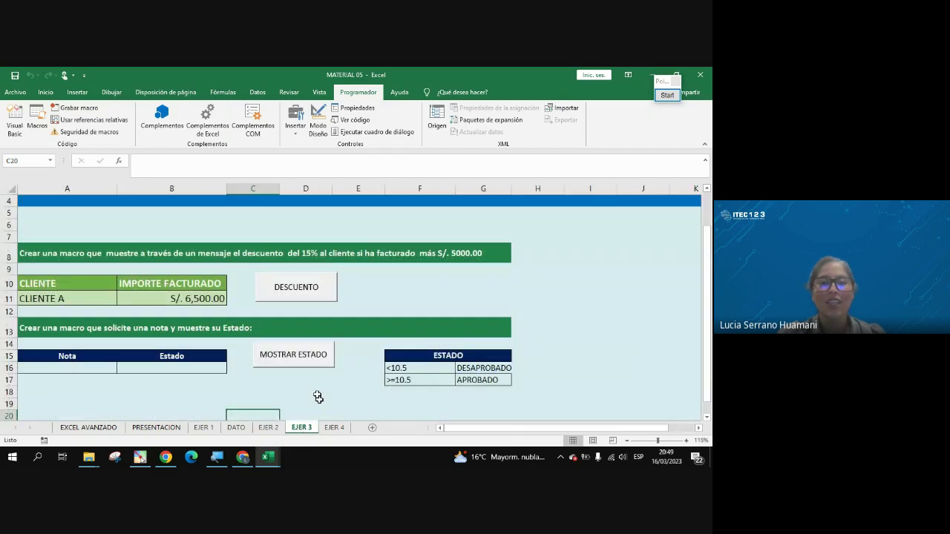
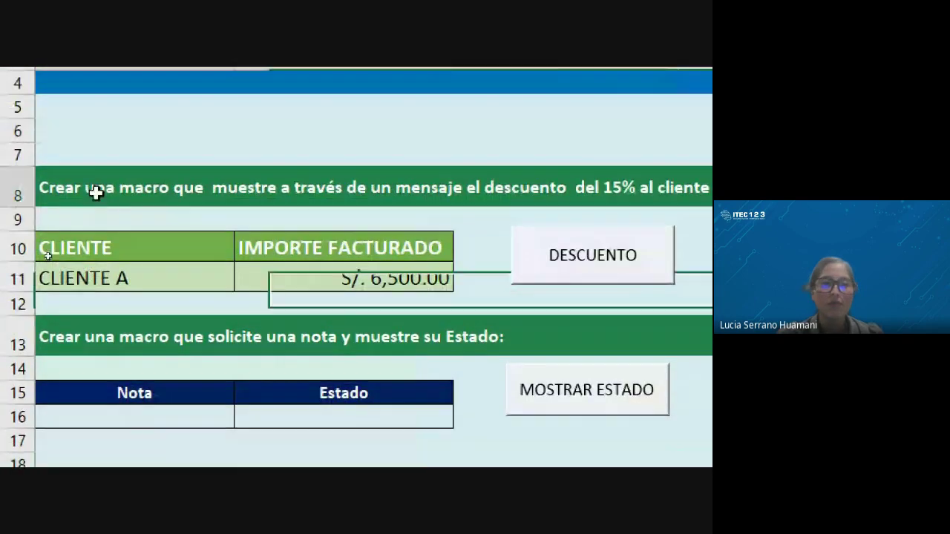
Step: Select the discount exercise's title and CLIENTE A's billed amount on the sheet
click(94, 191)
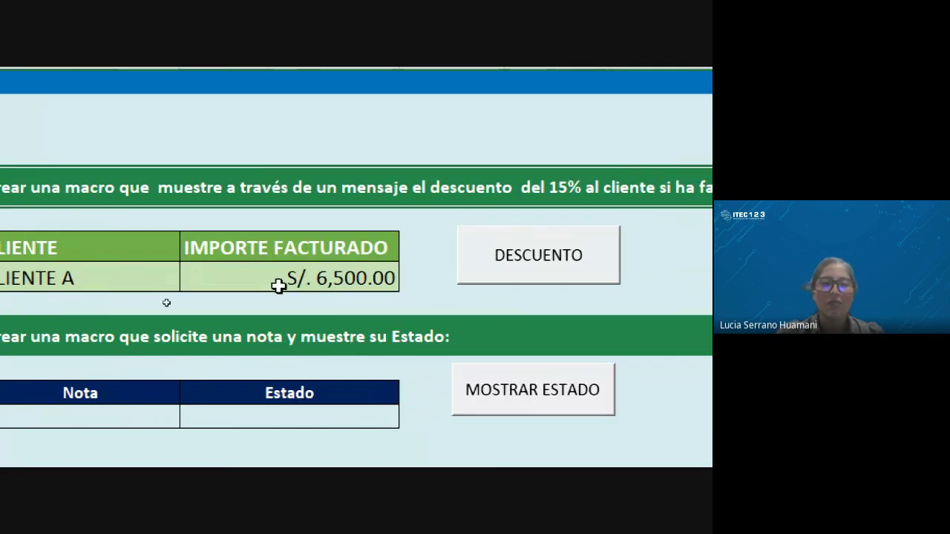
click(336, 282)
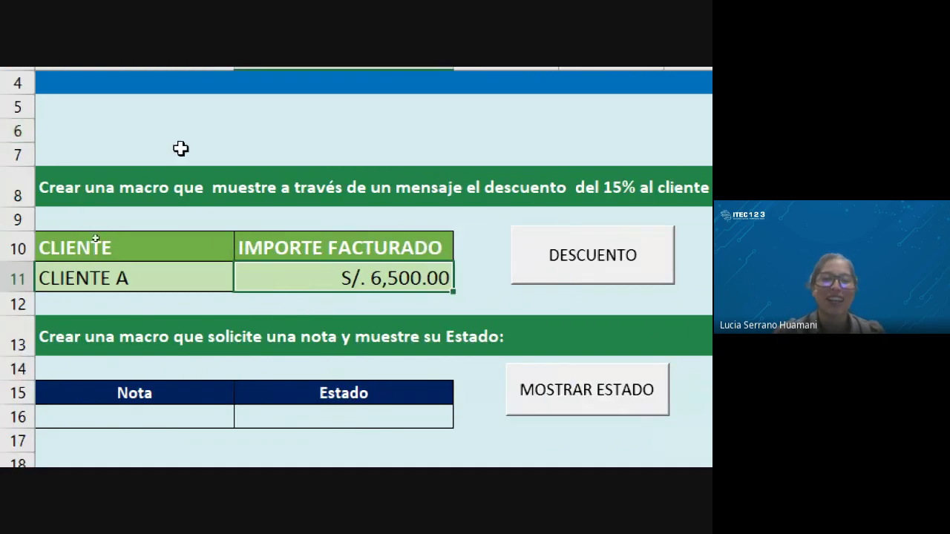
scroll(214, 202, up, 1)
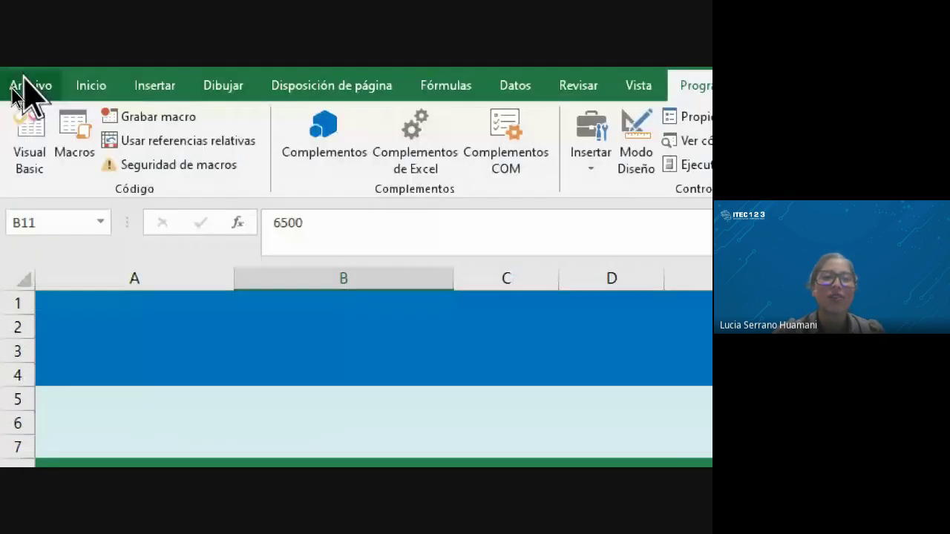
Step: Add an empty Sub descuento() procedure below the last End Sub in Módulo1
click(25, 134)
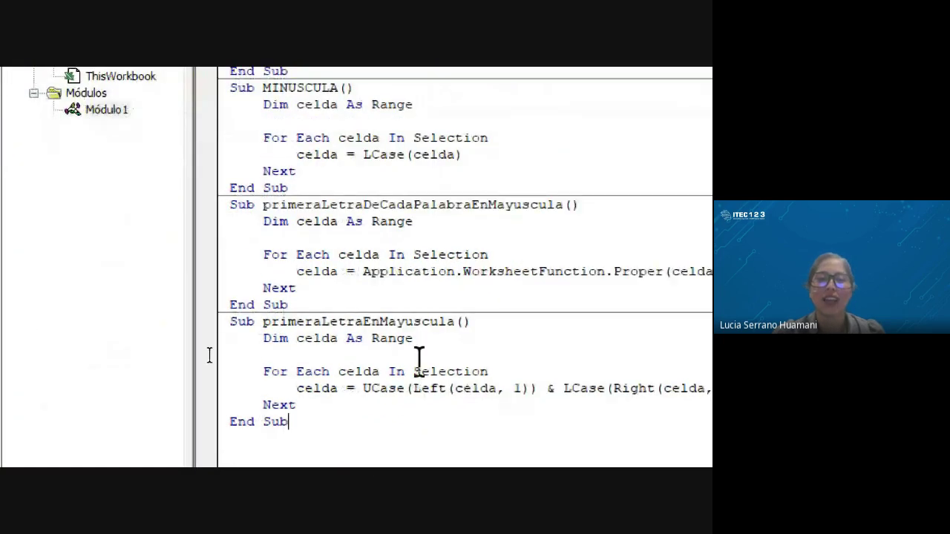
key(Return)
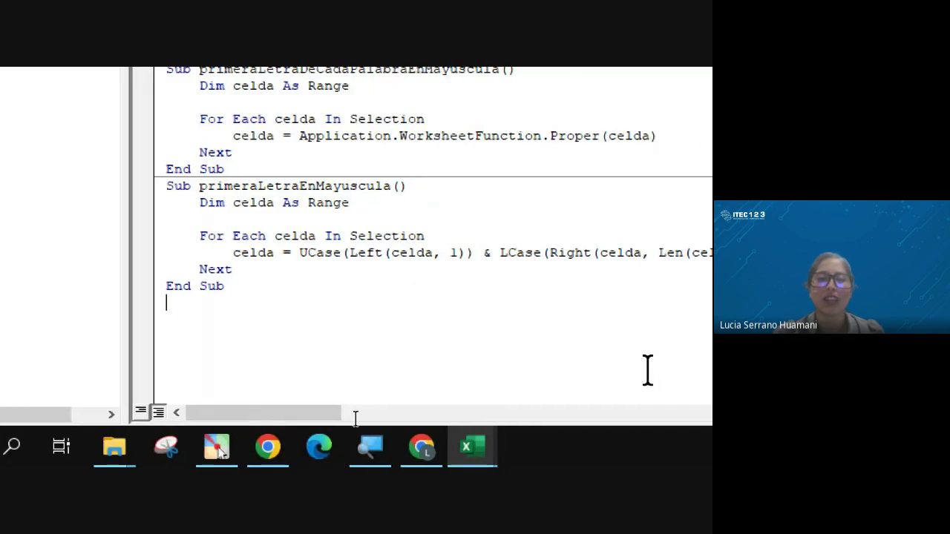
text(su)
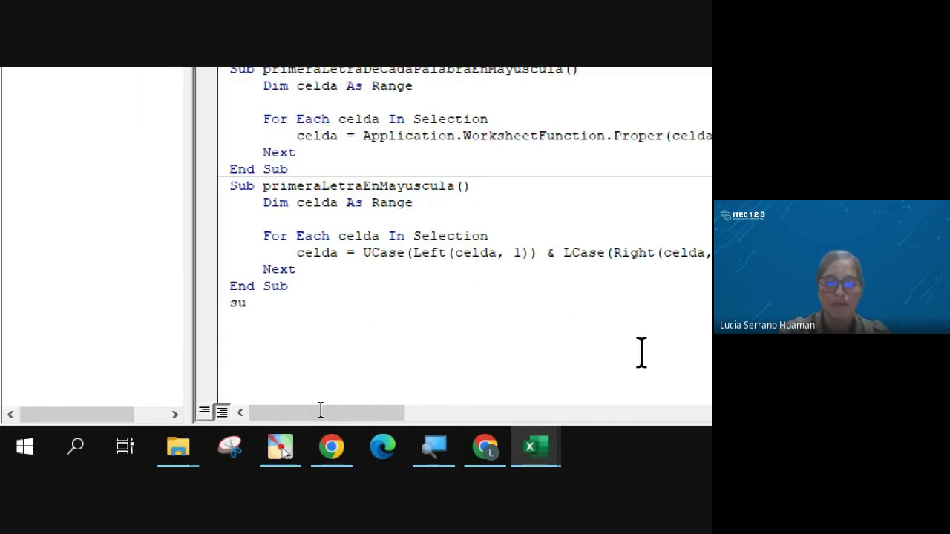
text(b)
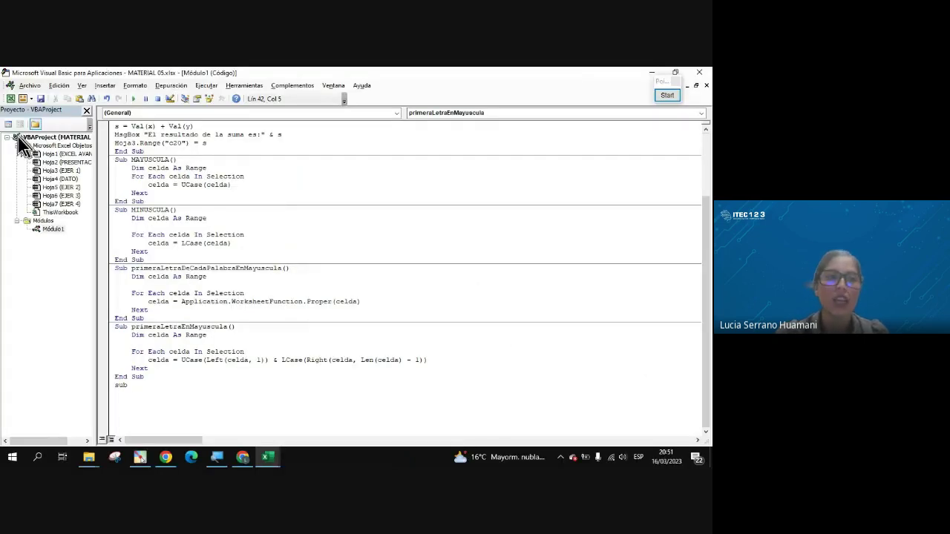
click(11, 99)
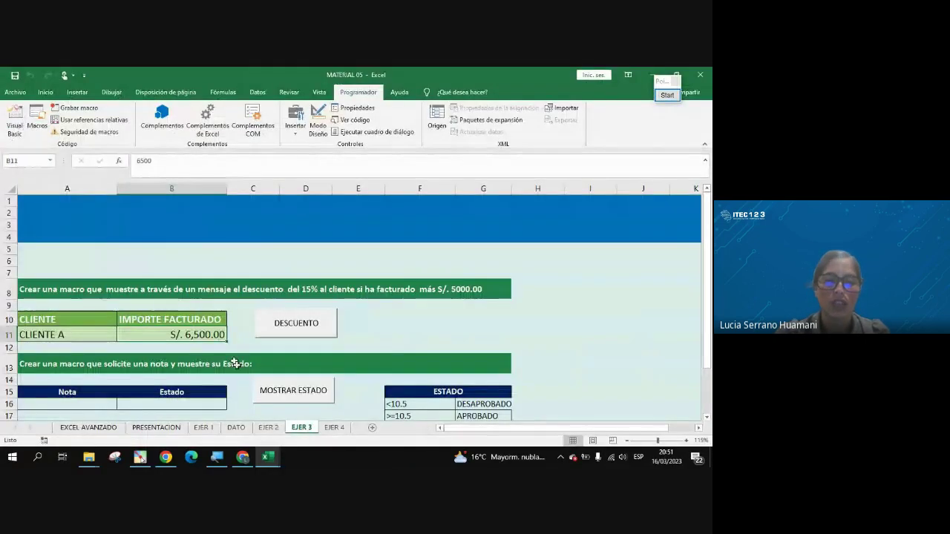
key(alt+F11)
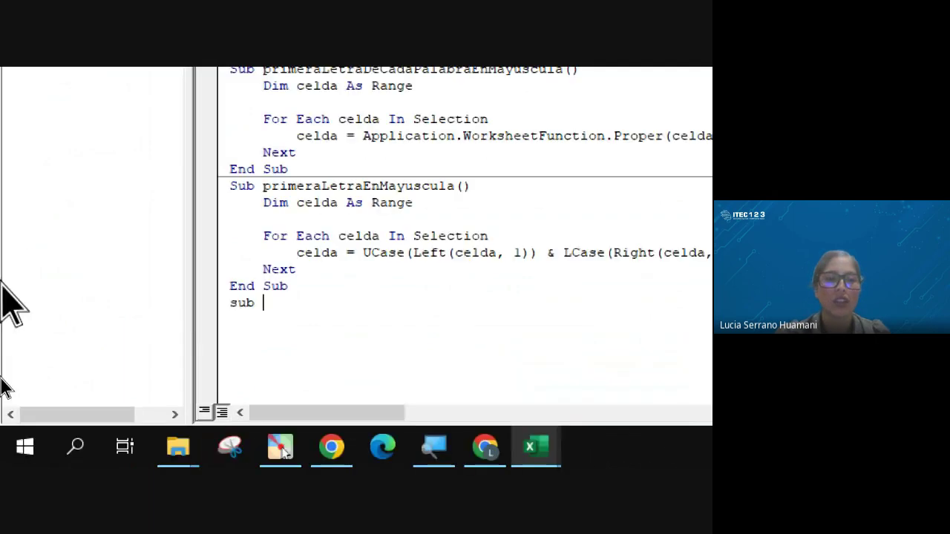
text(des)
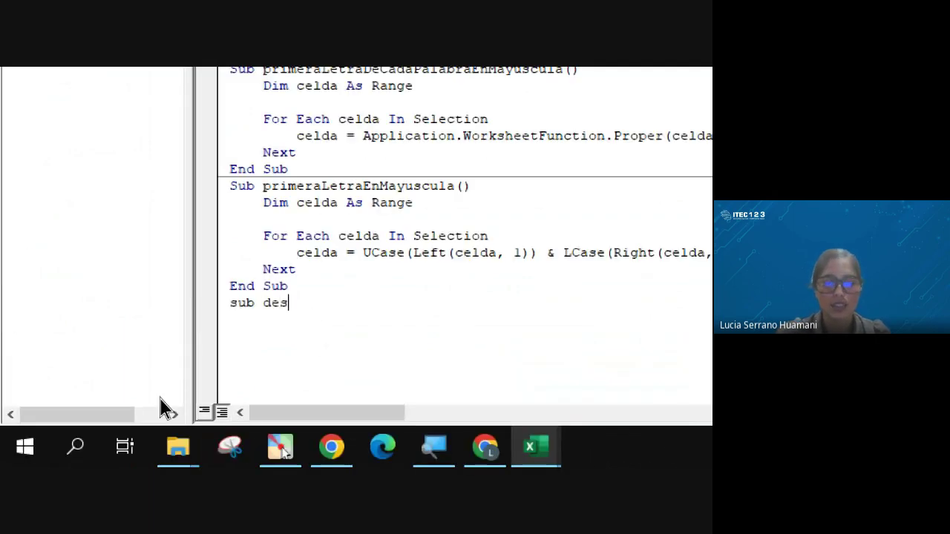
text(nto)
key(BackSpace)
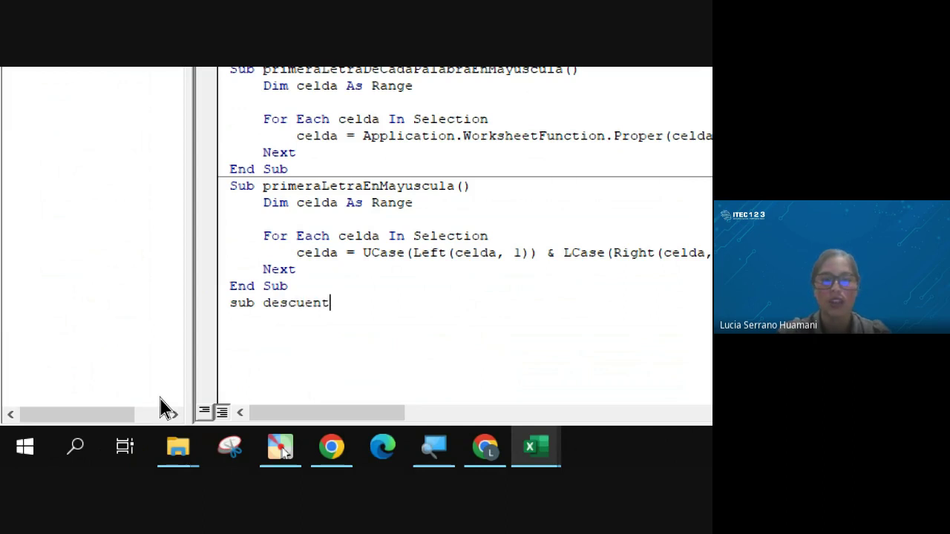
text(o)
key(Return)
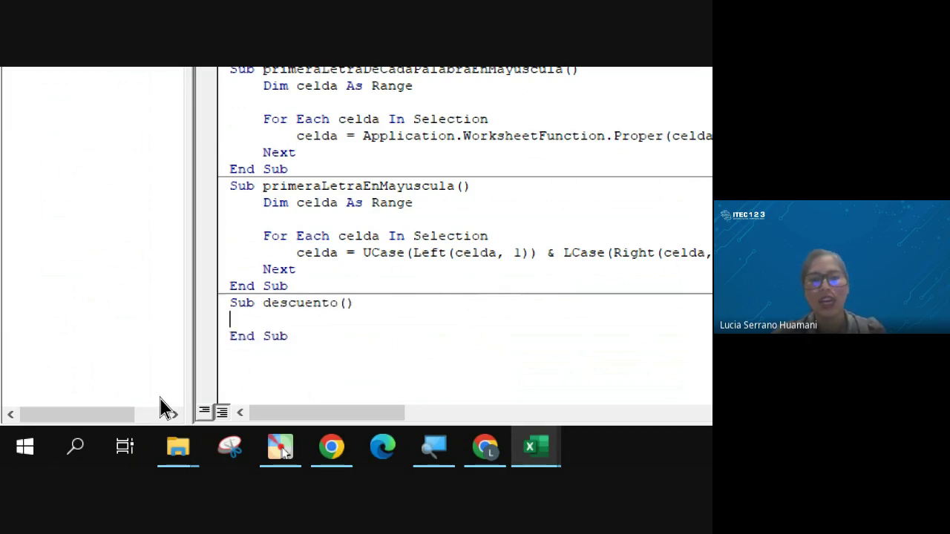
scroll(260, 275, down, 1)
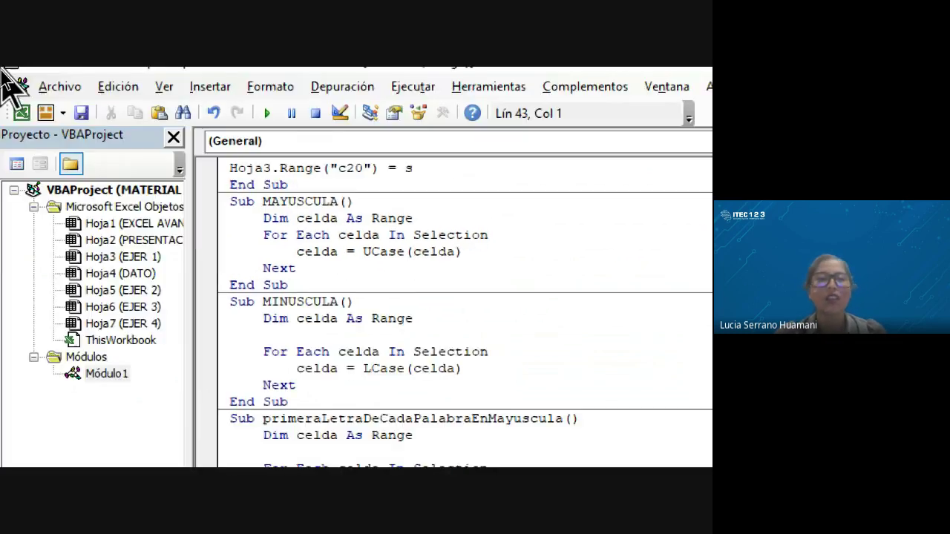
Step: Enter 3,000 as CLIENTE A's billed amount in B11, then go back to the macro code
click(21, 113)
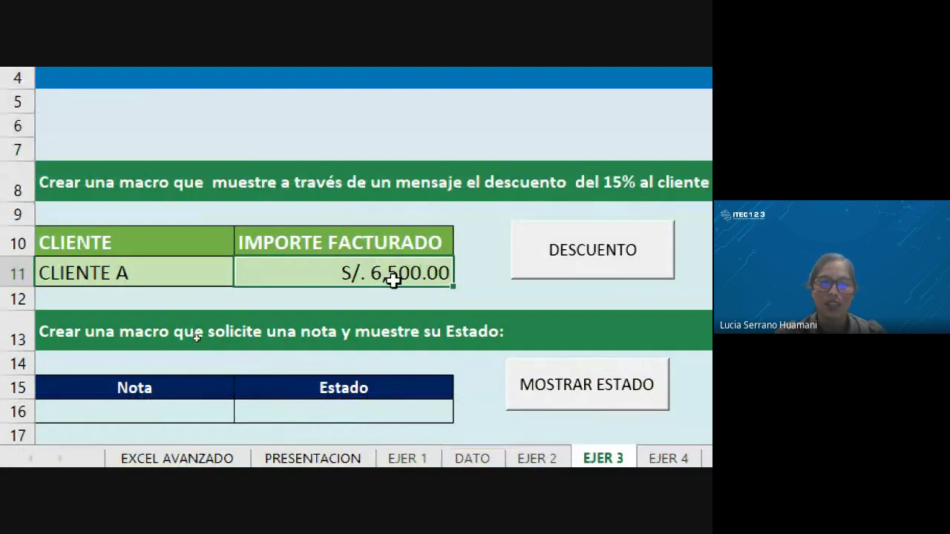
text(3)
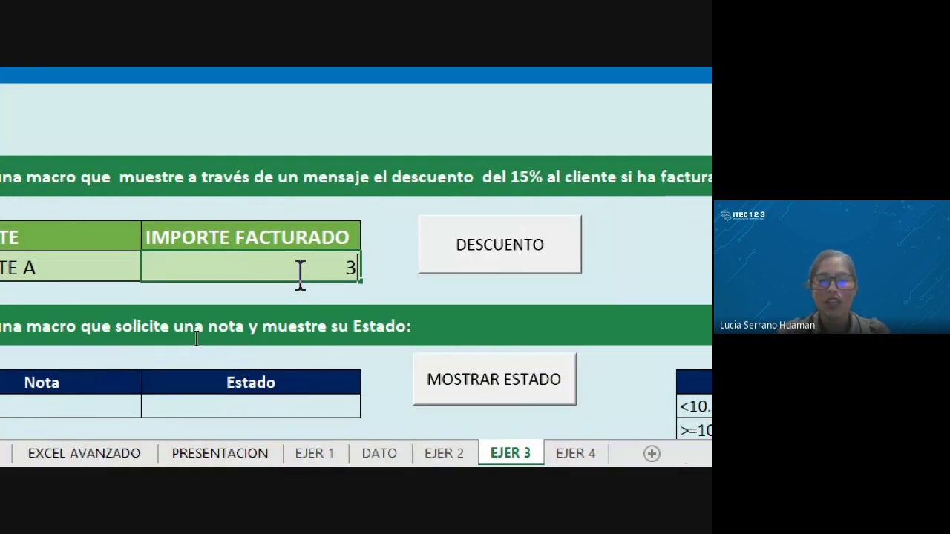
text(,0)
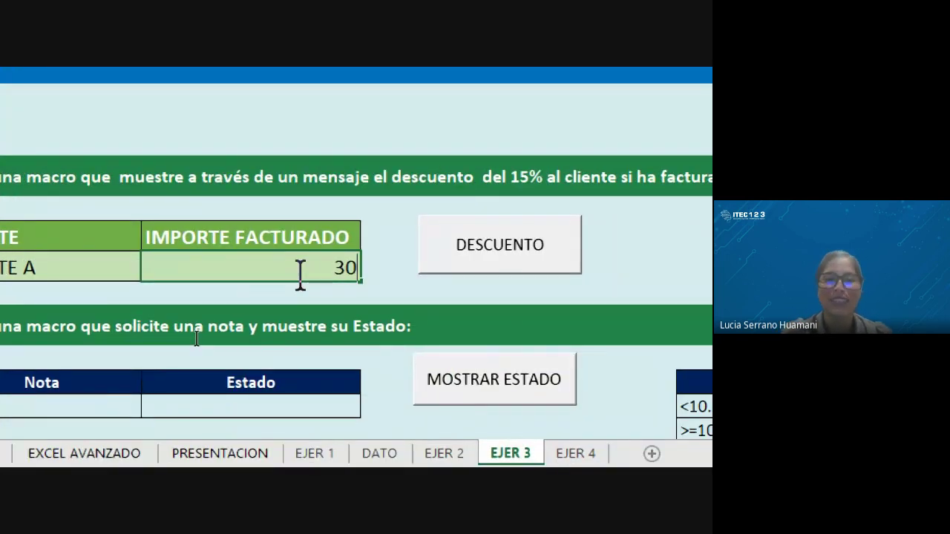
text(00)
key(Return)
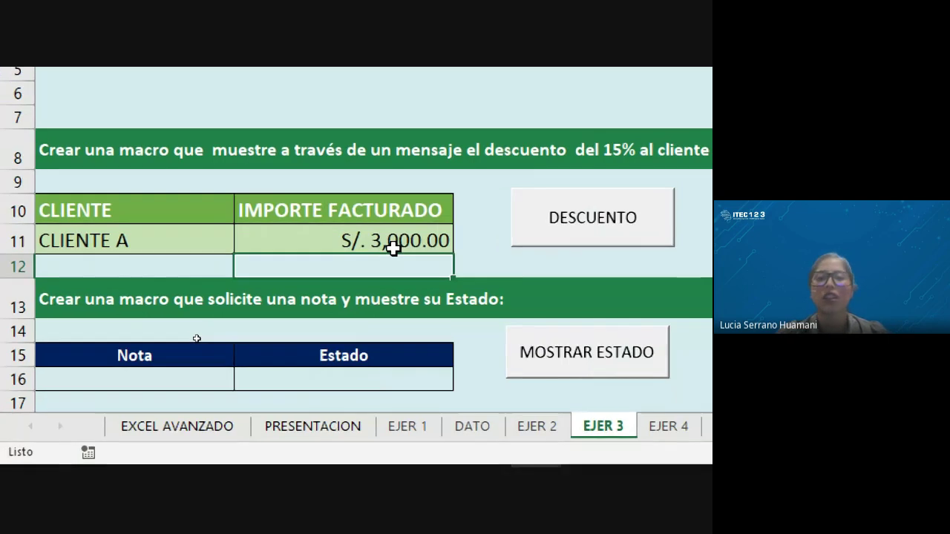
click(380, 247)
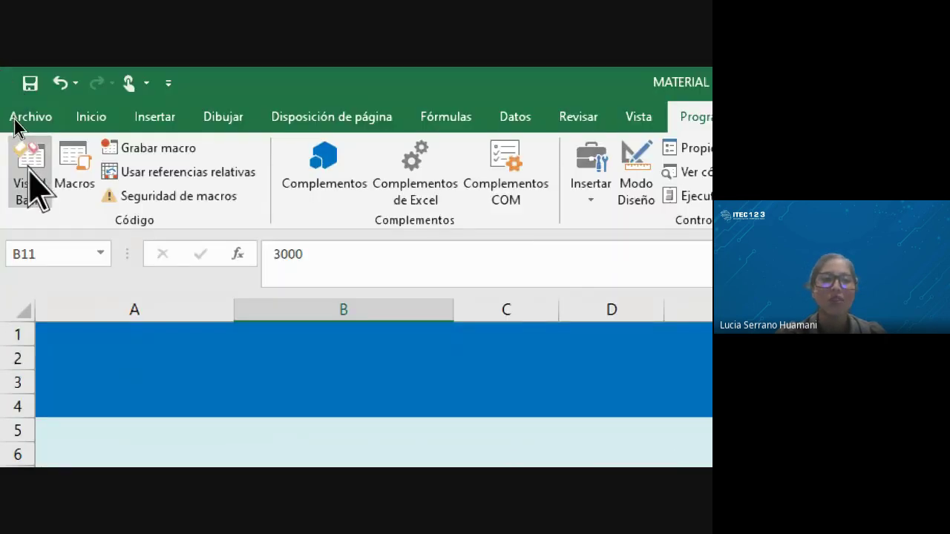
click(28, 172)
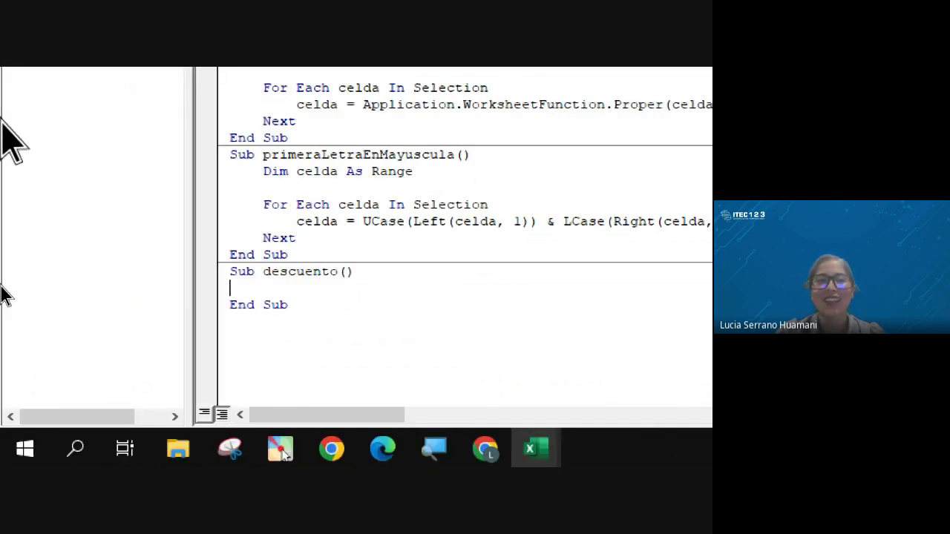
scroll(446, 297, up, 6)
click(21, 128)
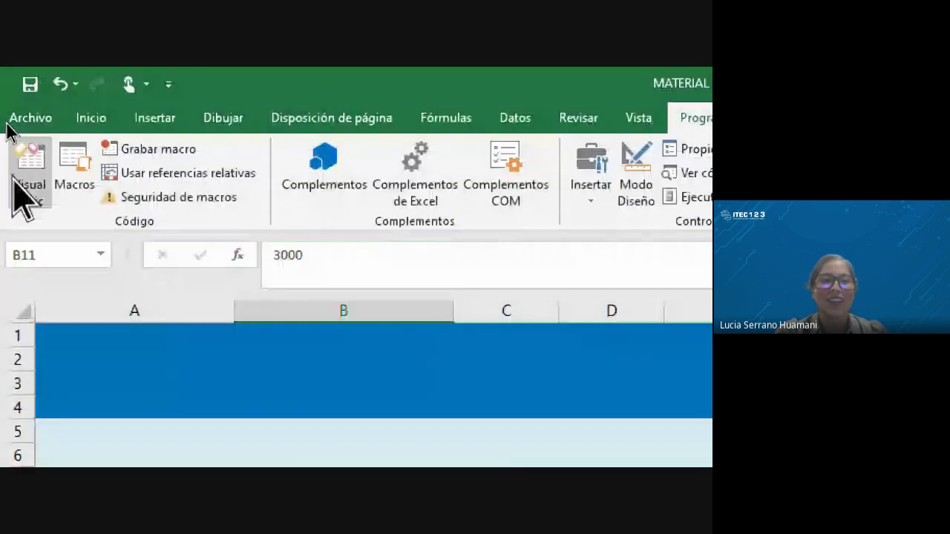
click(15, 182)
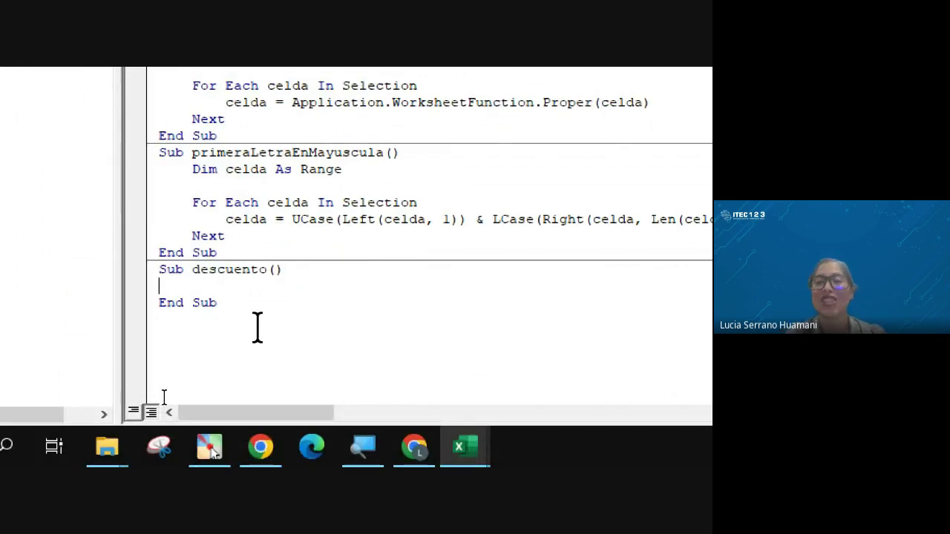
scroll(257, 327, up, 2)
scroll(259, 307, up, 5)
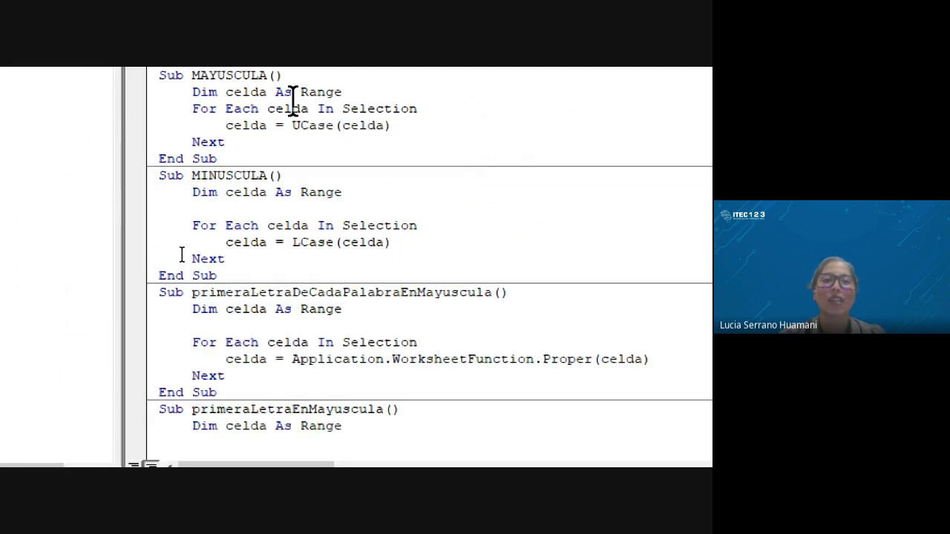
scroll(260, 297, up, 4)
scroll(261, 240, up, 2)
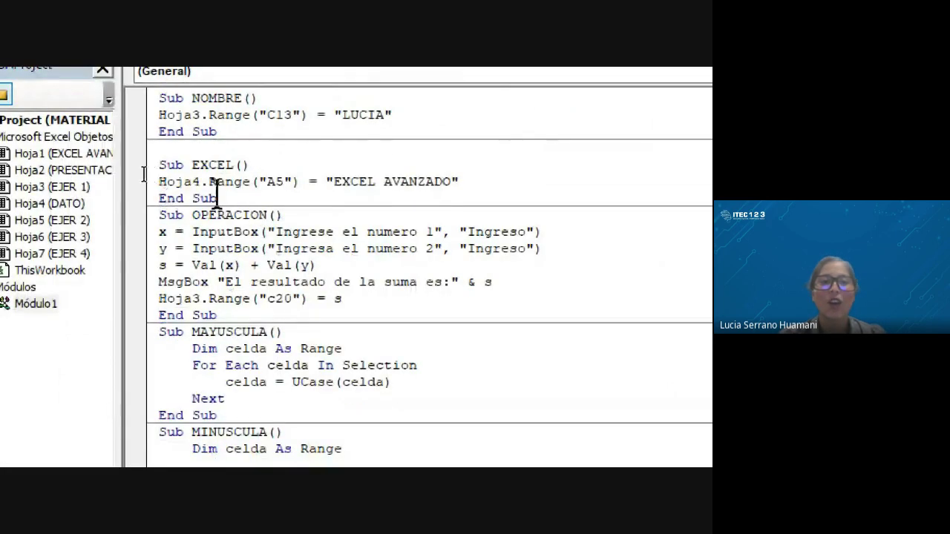
drag(209, 182, 299, 184)
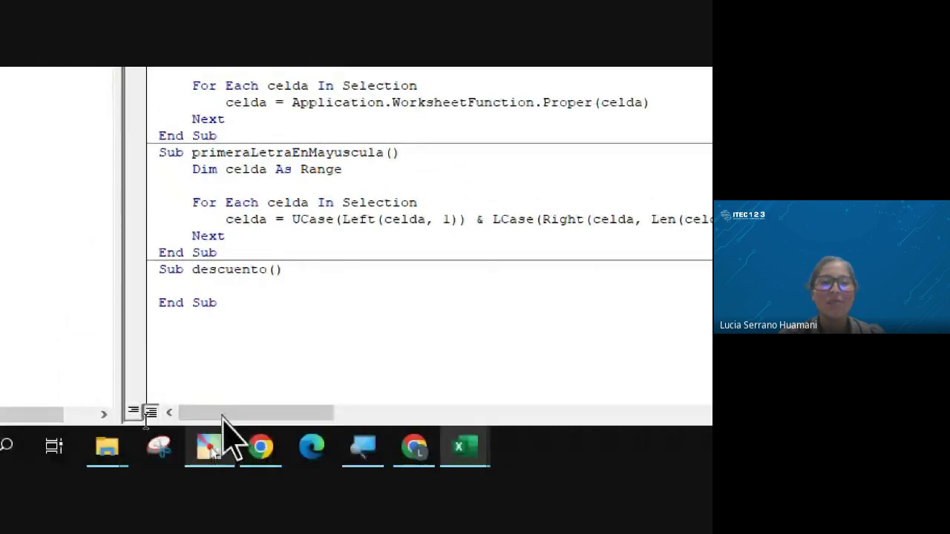
click(218, 286)
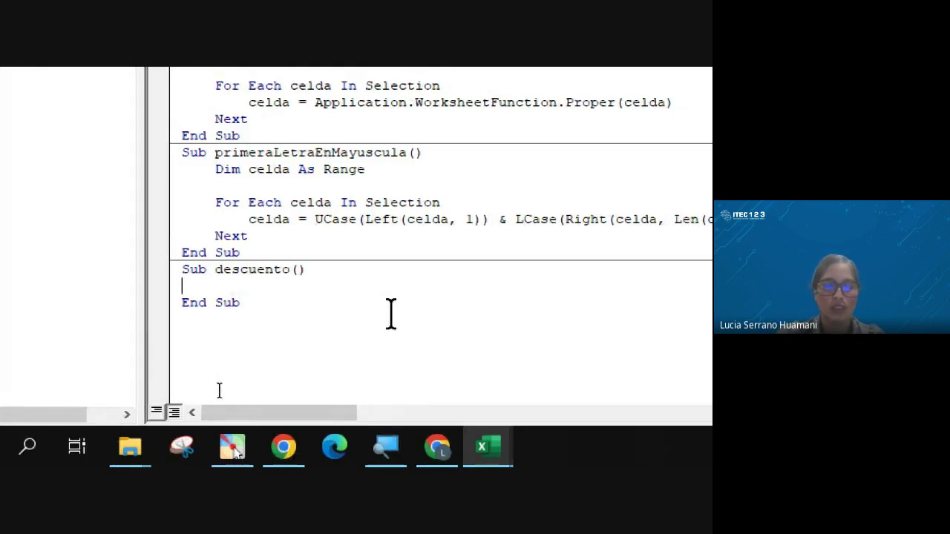
Step: Declare Dim des As Double inside descuento and start the If line
text(dim )
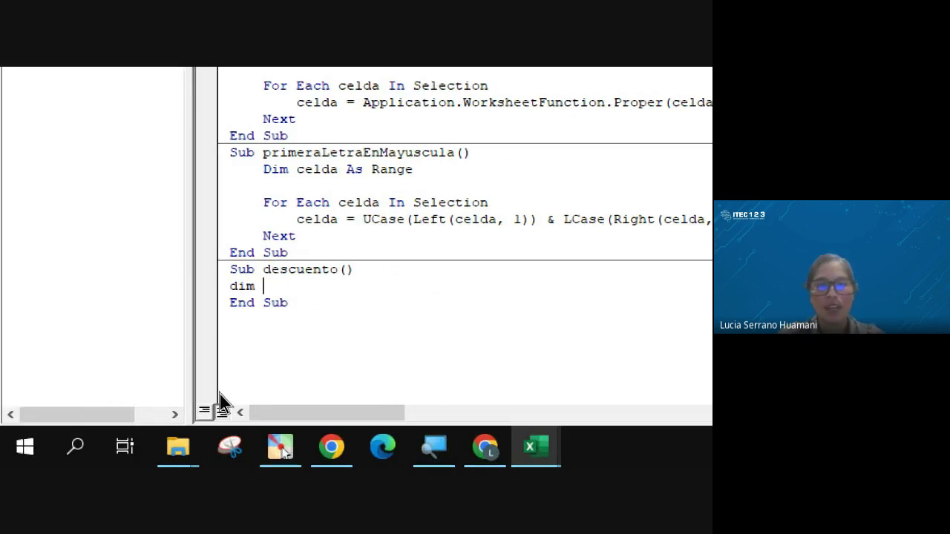
text(des a)
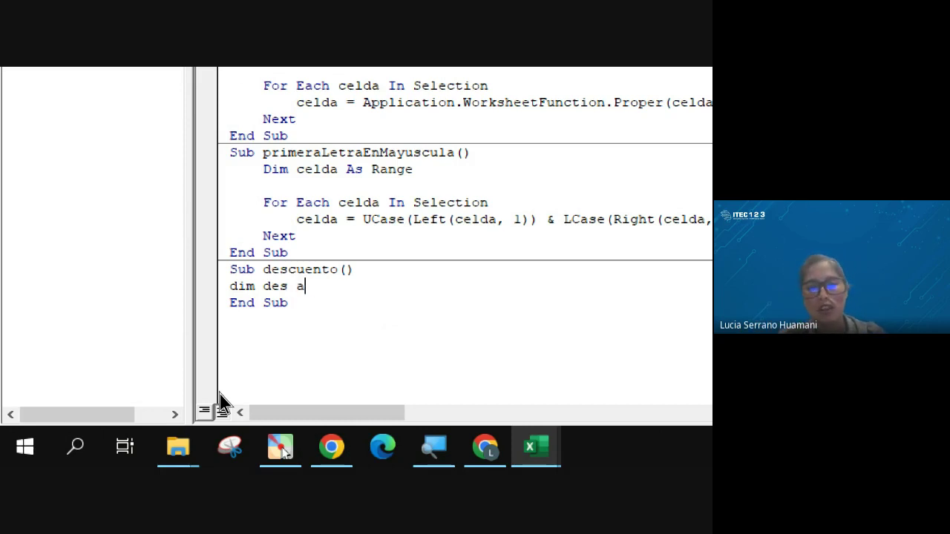
text(s )
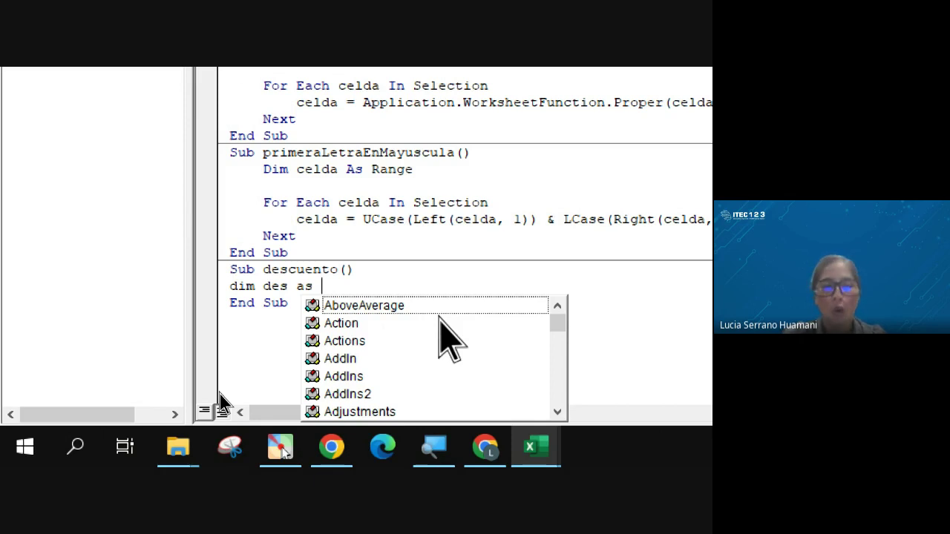
text(dou)
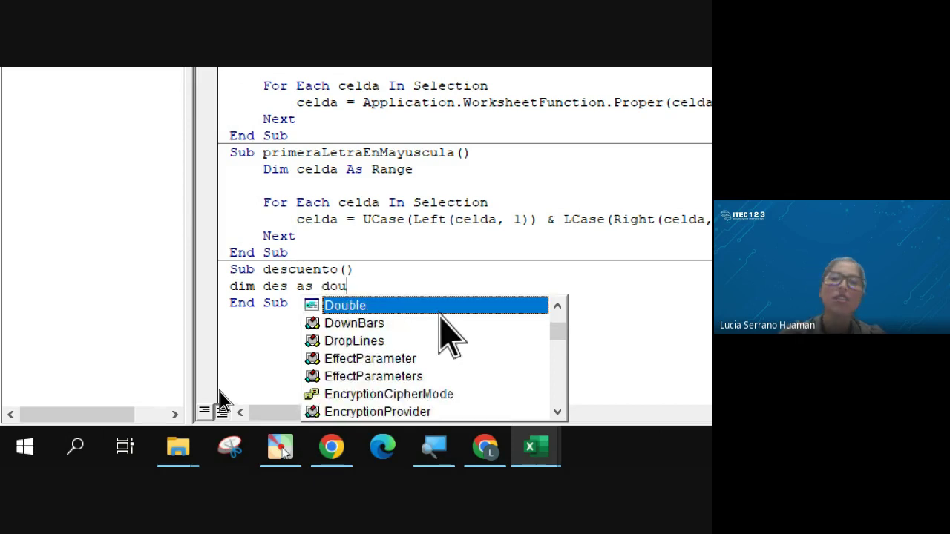
double_click(417, 306)
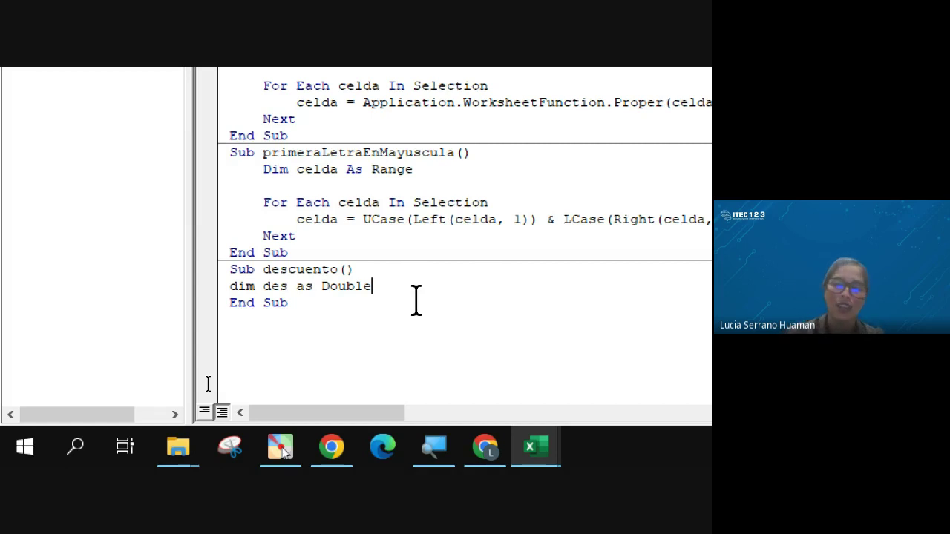
key(Return)
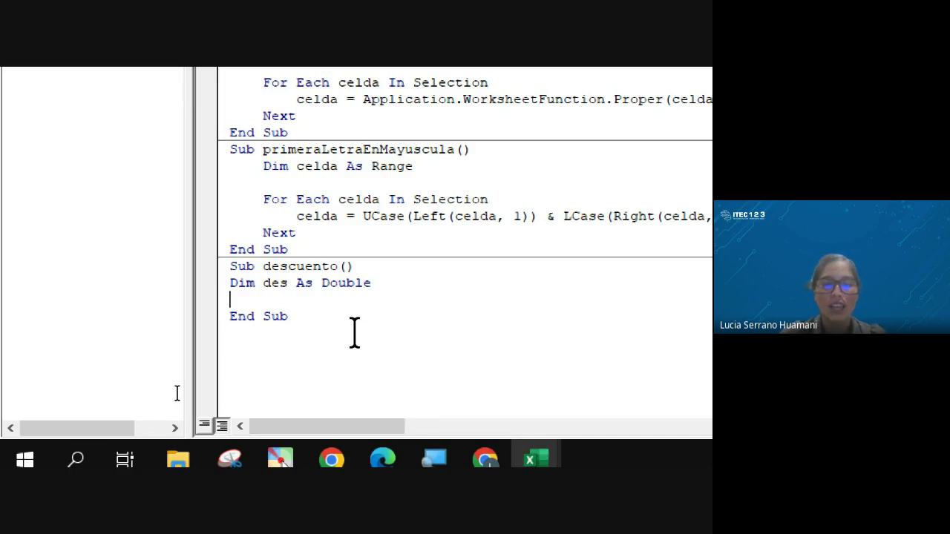
text(if)
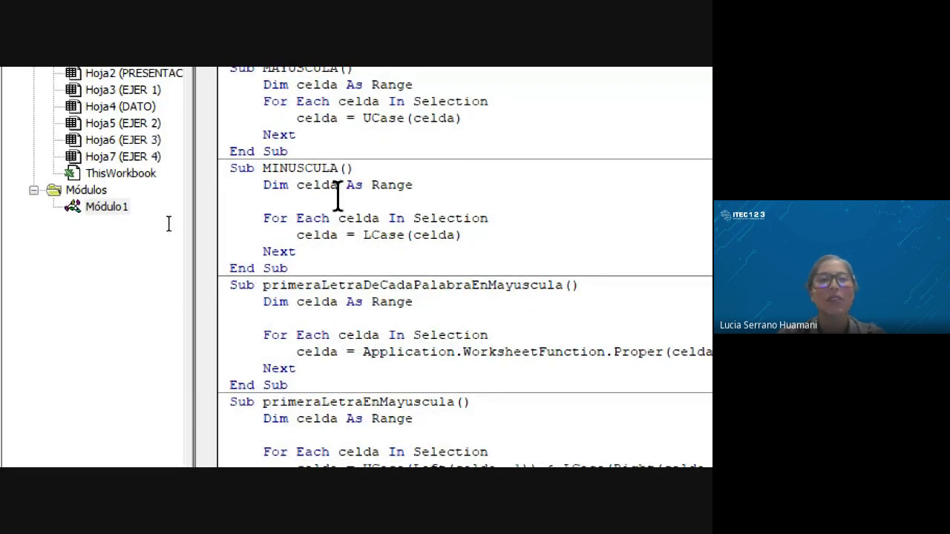
scroll(341, 223, up, 3)
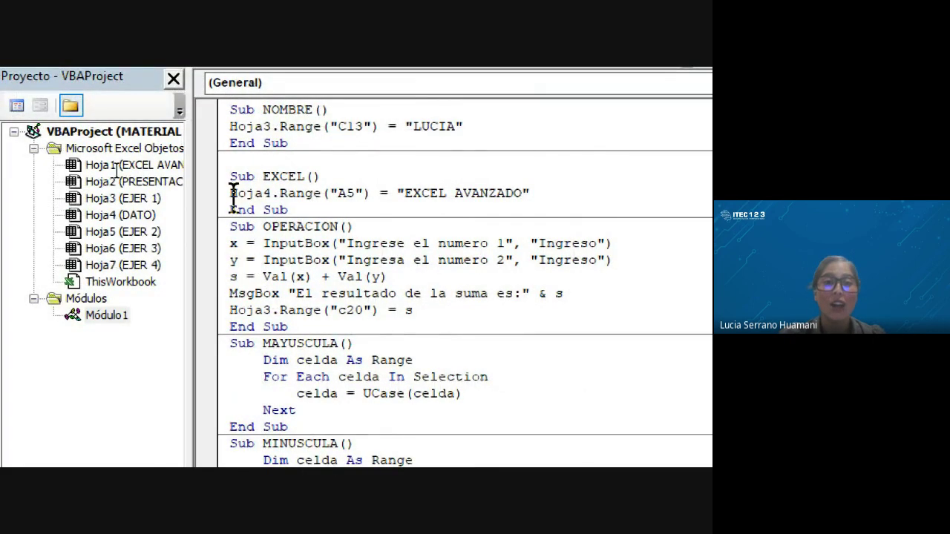
key(F5)
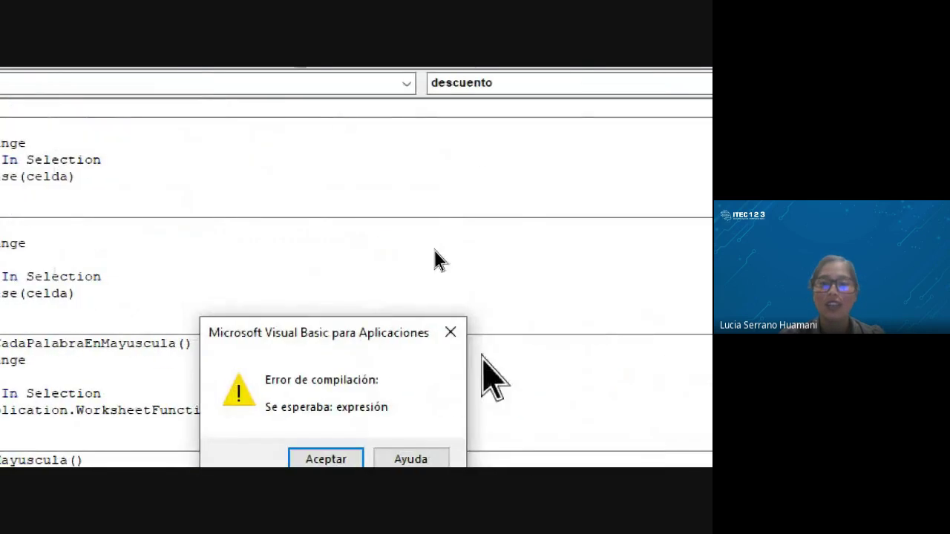
click(450, 333)
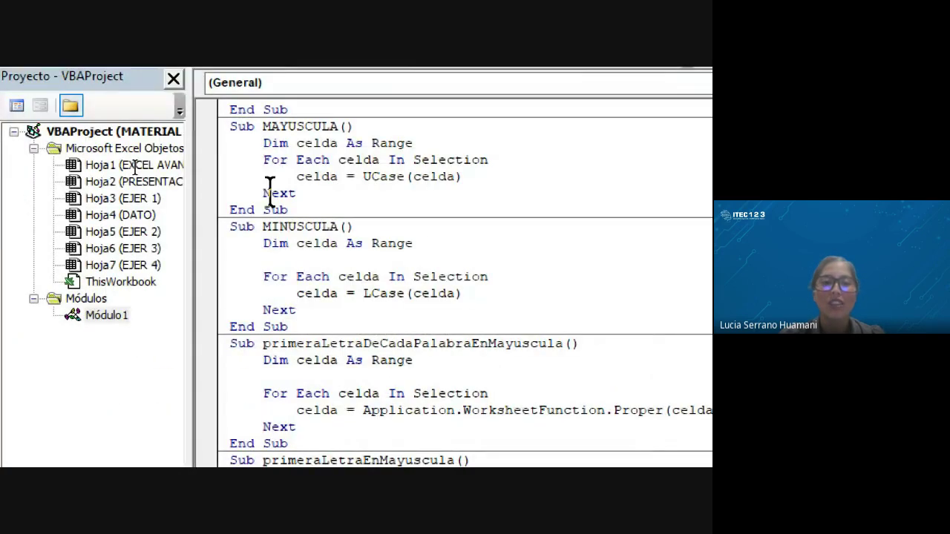
scroll(326, 267, up, 4)
scroll(327, 268, up, 1)
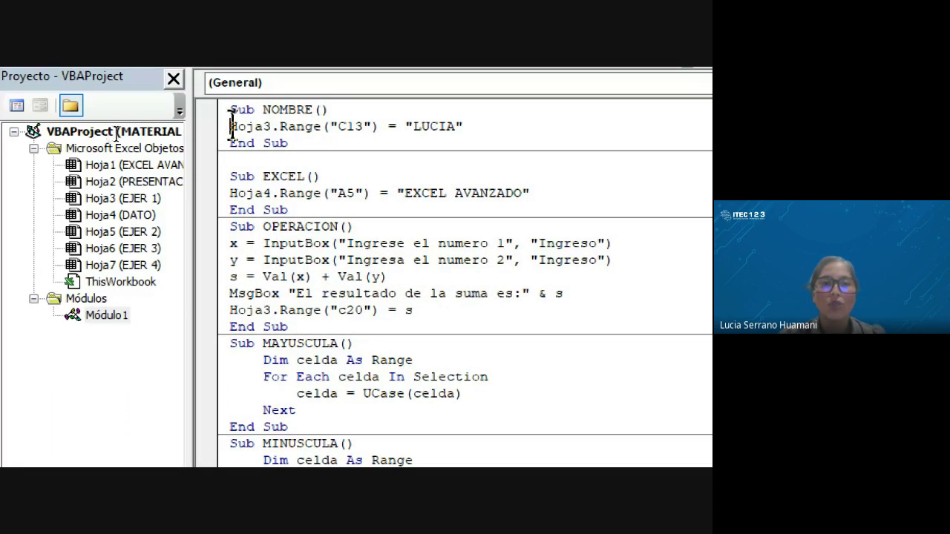
drag(229, 126, 270, 126)
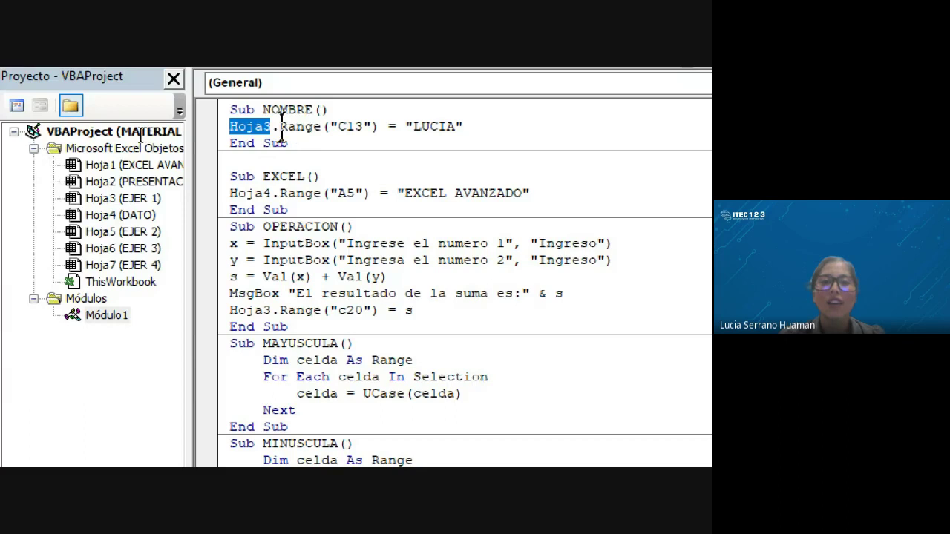
drag(280, 126, 372, 126)
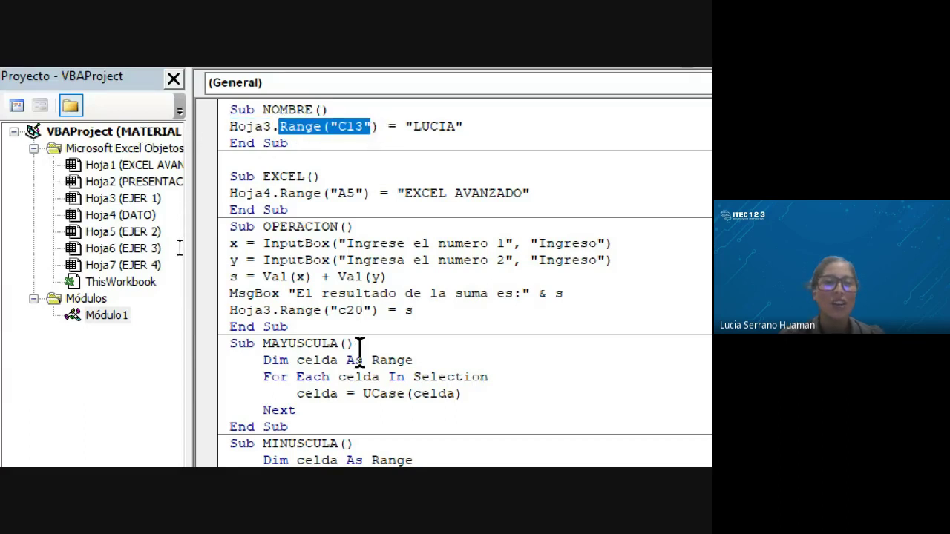
scroll(393, 443, down, 5)
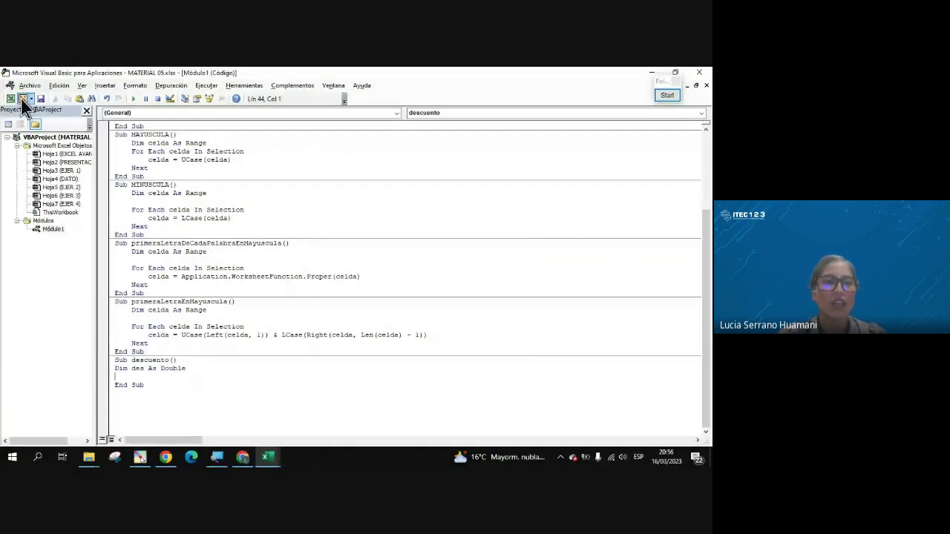
click(11, 99)
scroll(193, 311, down, 4)
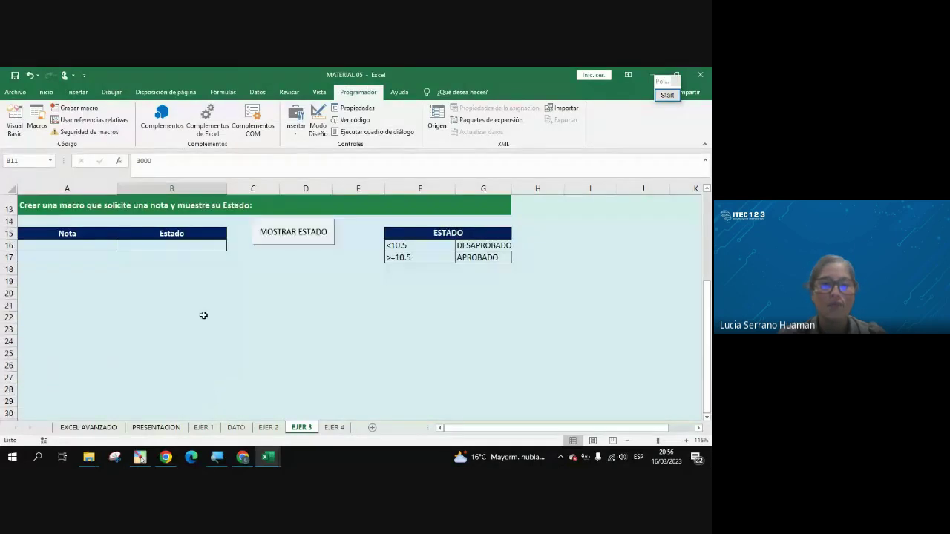
scroll(201, 314, up, 4)
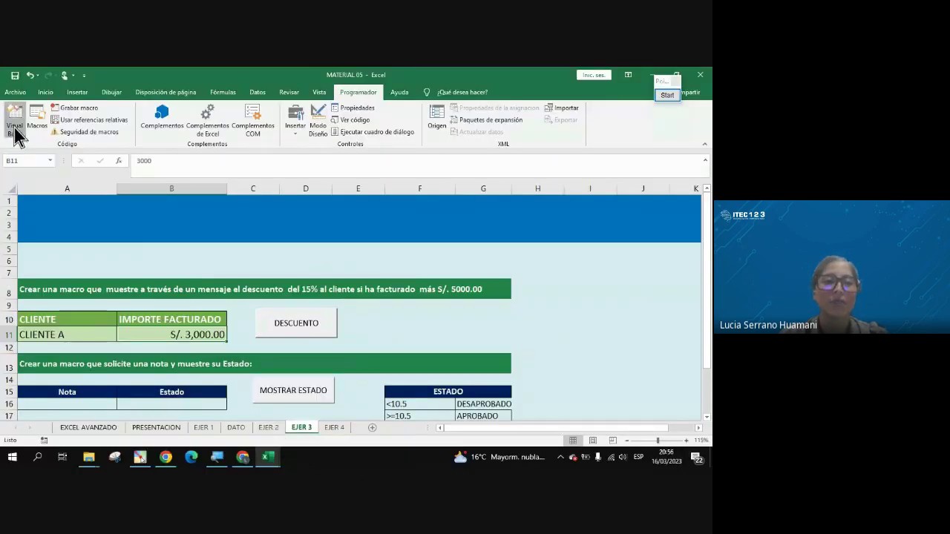
click(15, 133)
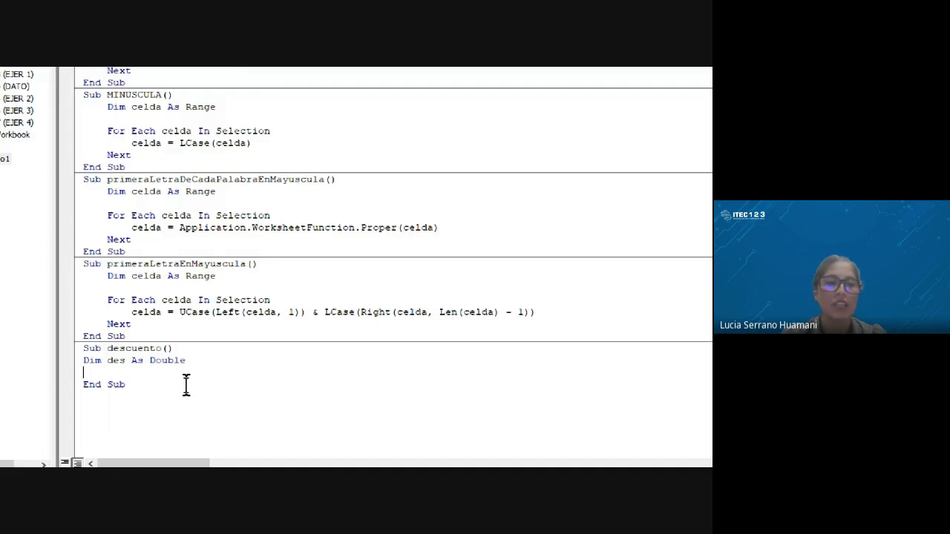
Step: Write the If condition's start as if hoja6.Range("b11")
text(i)
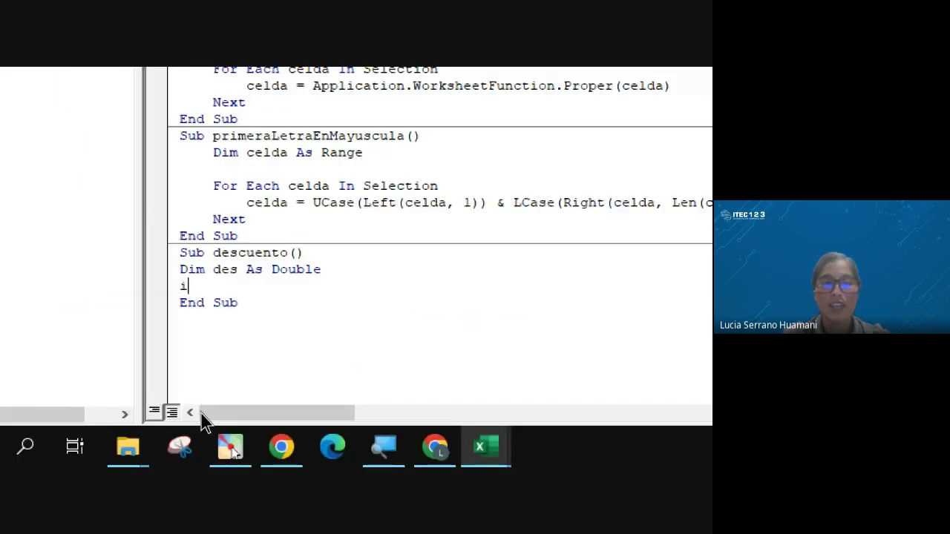
text(f)
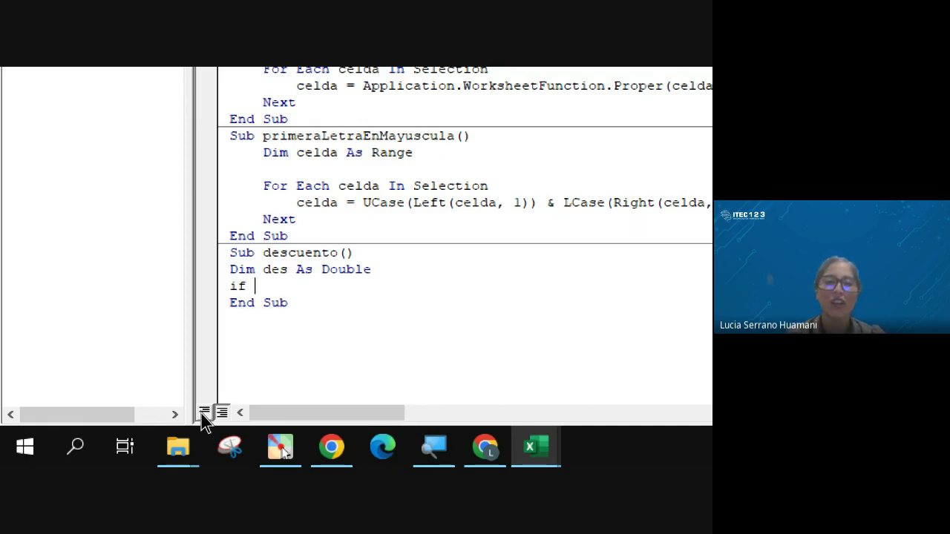
text(ra)
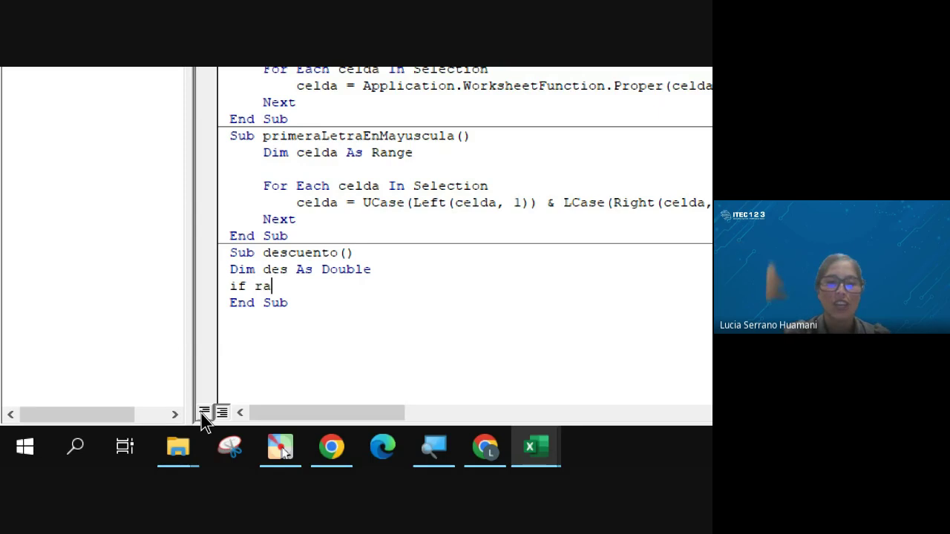
text(nge)
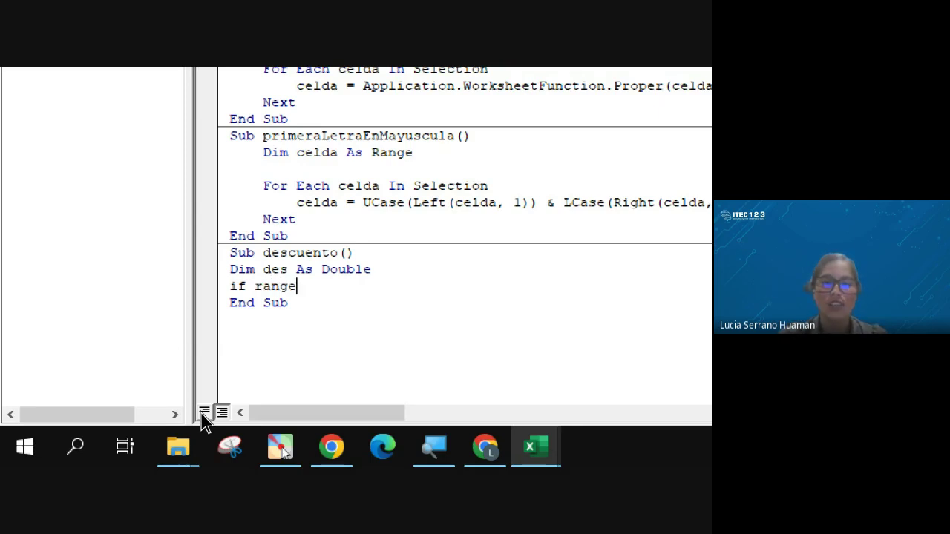
text(("b11)
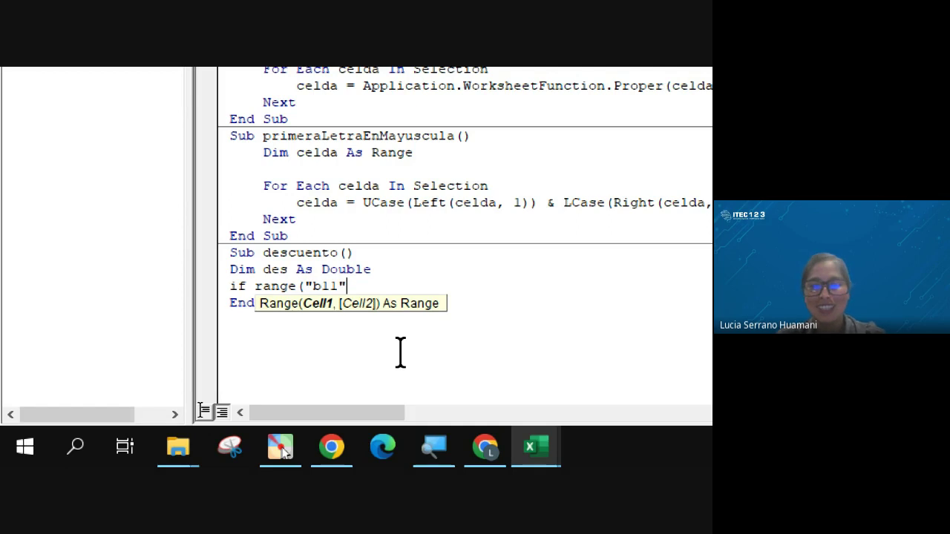
text())
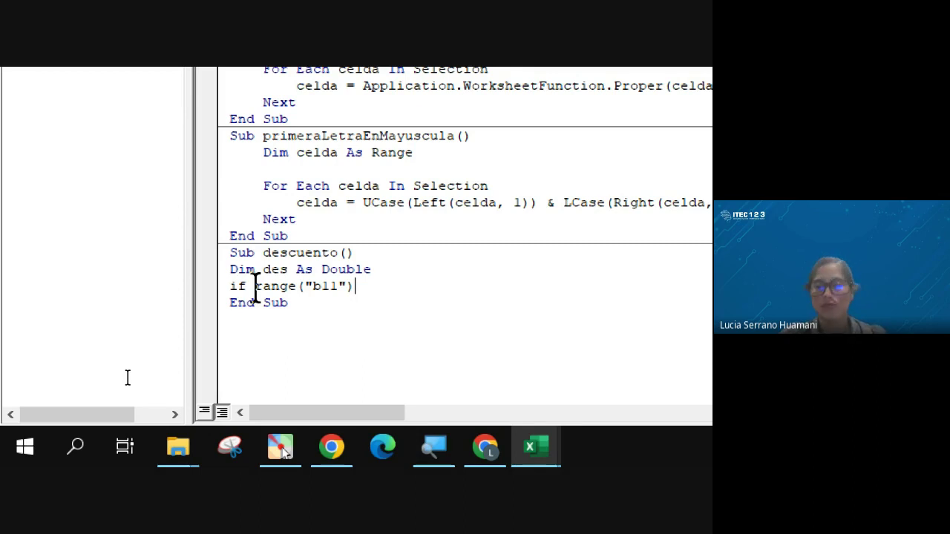
key(BackSpace)
key(BackSpace)
key(BackSpace)
key(BackSpace)
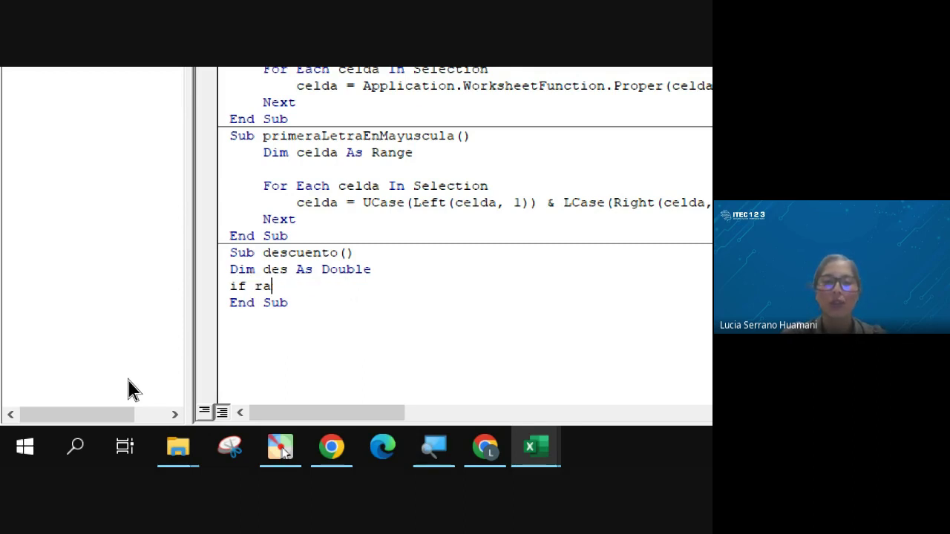
key(BackSpace)
key(BackSpace)
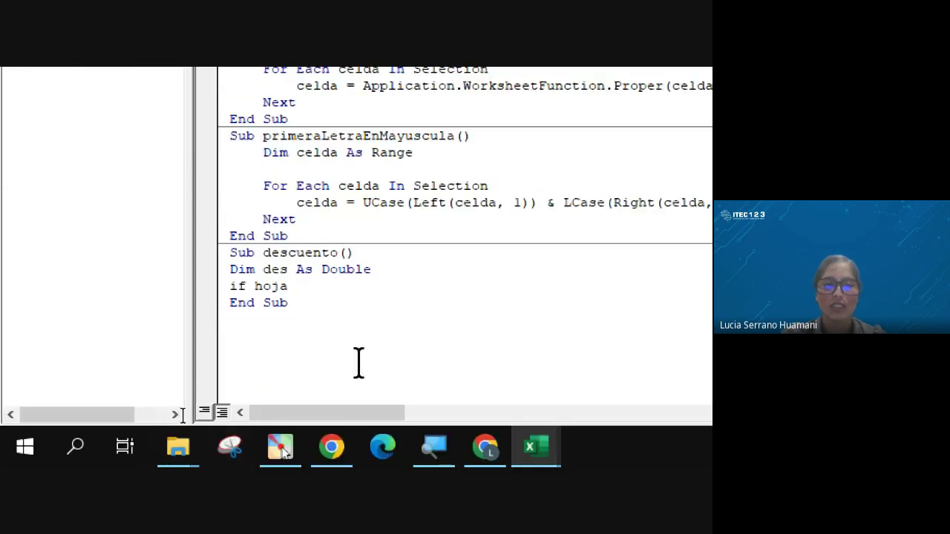
text(6)
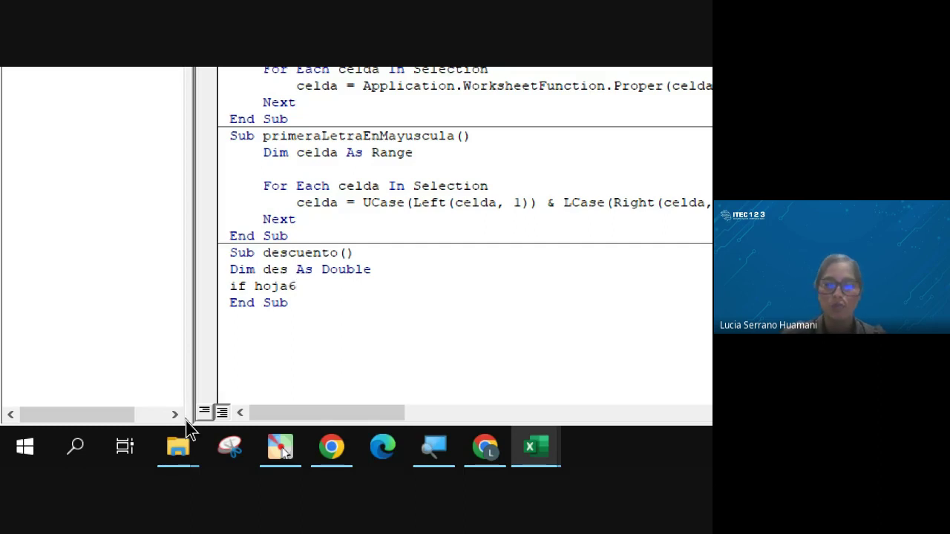
text(.ra)
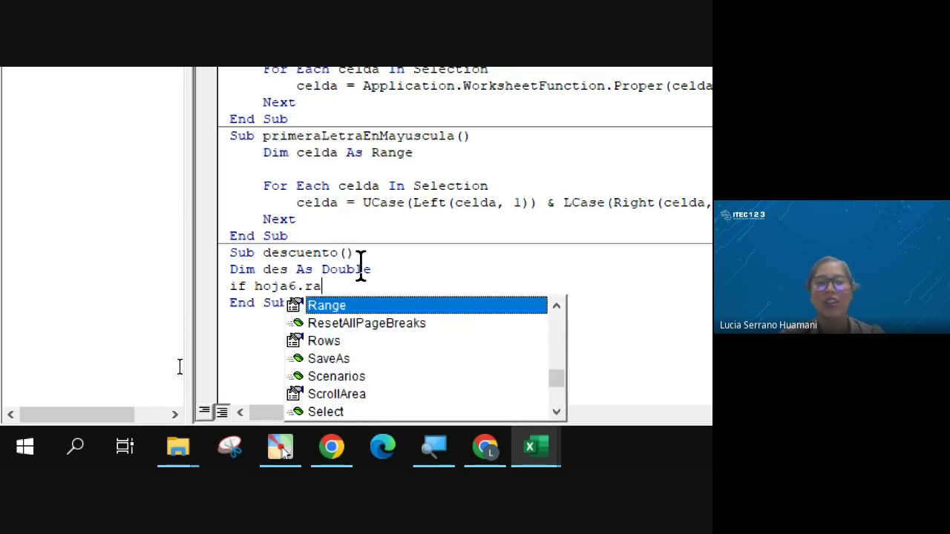
double_click(338, 306)
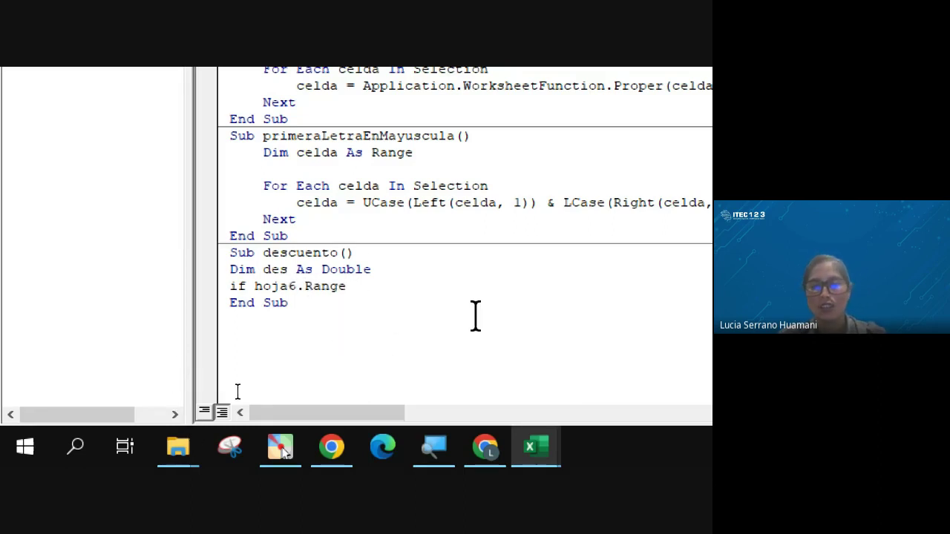
text(()
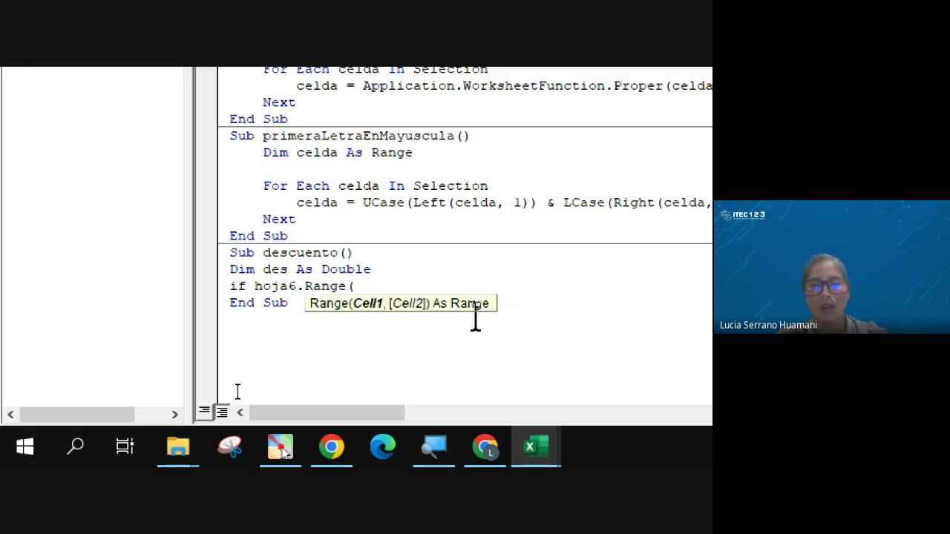
text(")
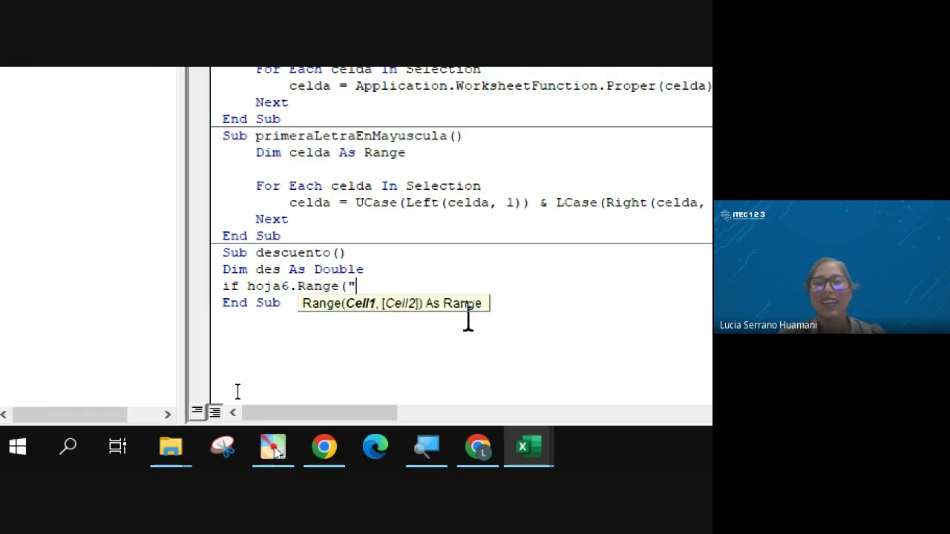
text(b1)
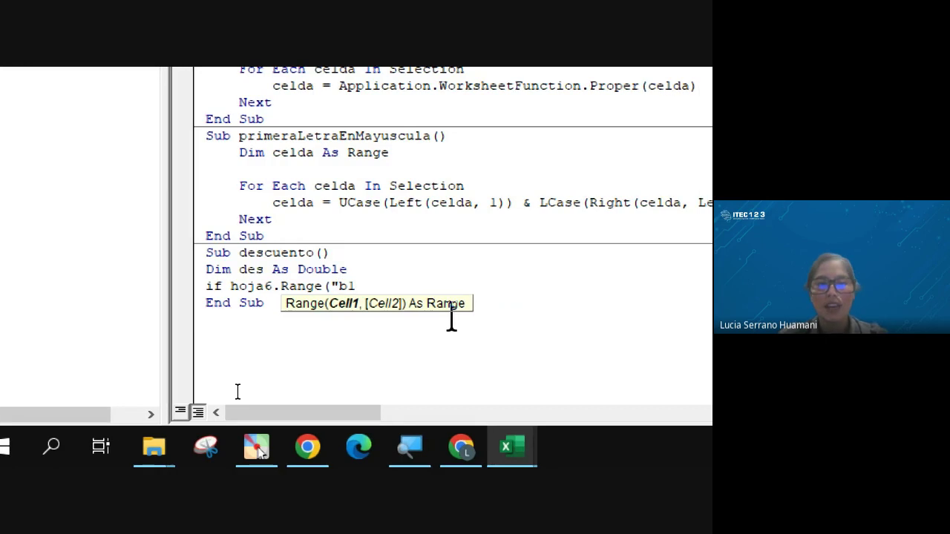
text(1")
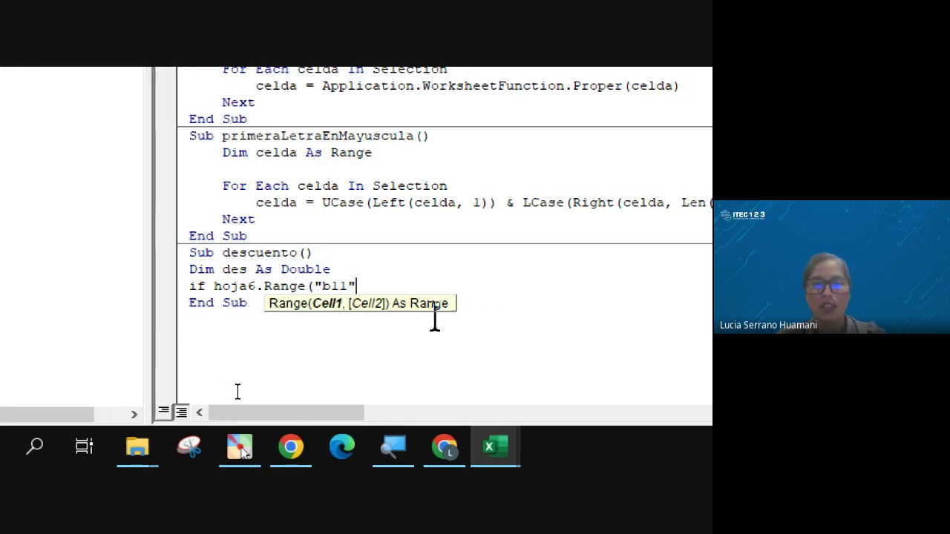
text())
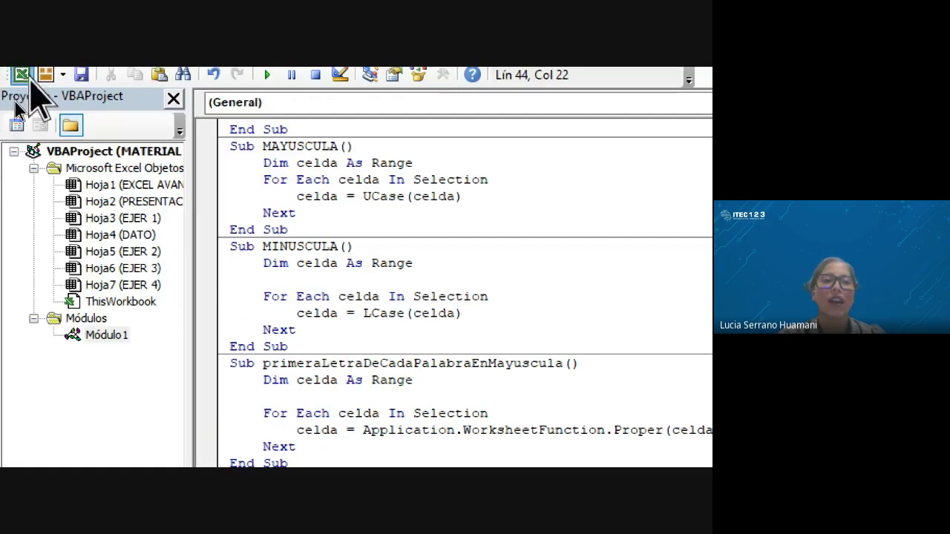
Step: Complete the condition as If Hoja6.Range("b11") > 5000 Then, with a new line below
click(22, 76)
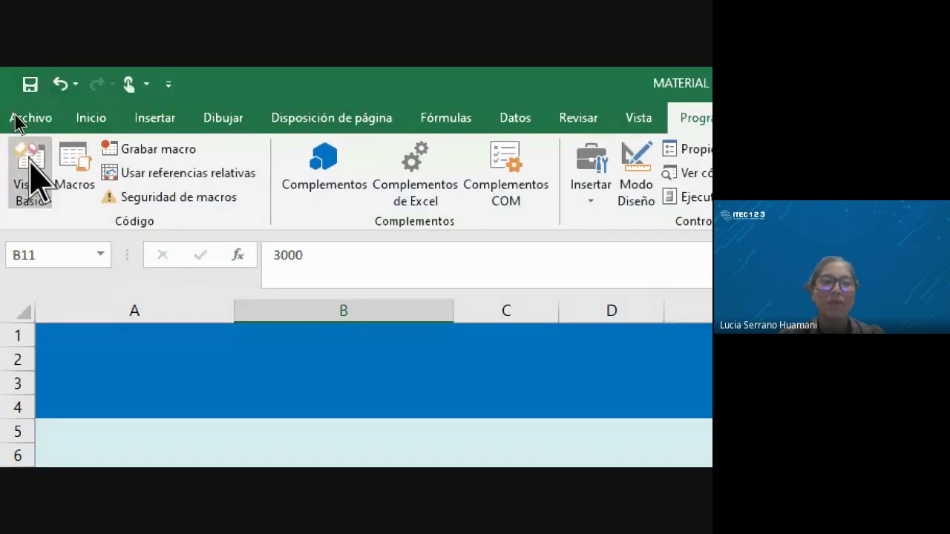
click(29, 167)
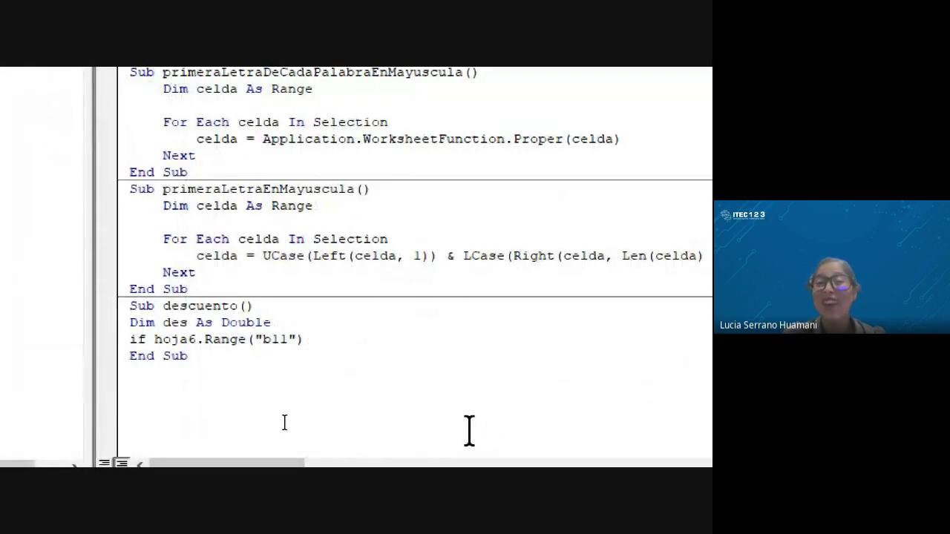
text(>)
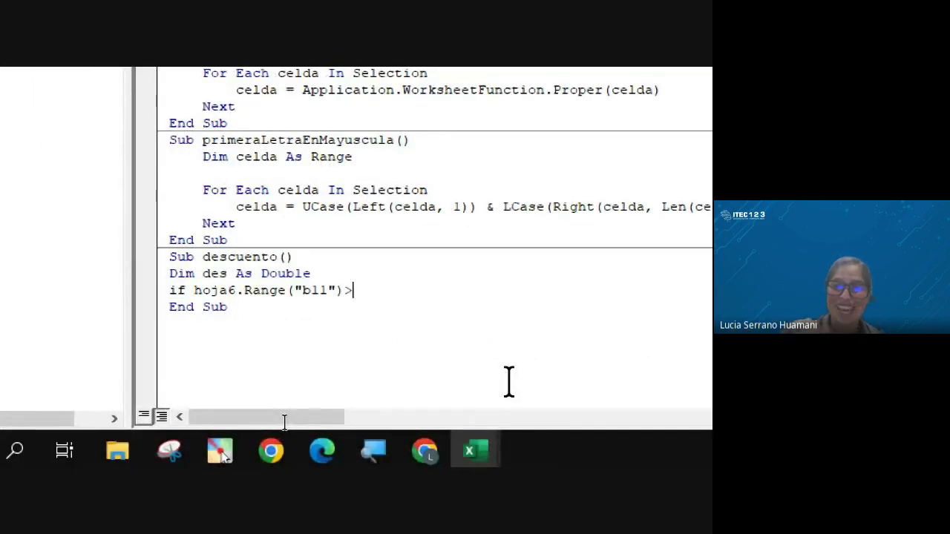
text(50)
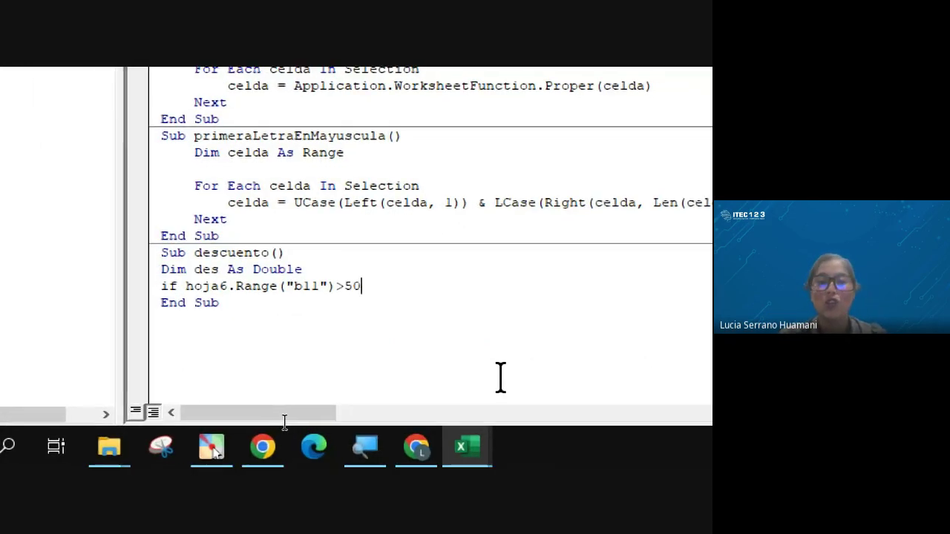
text(00)
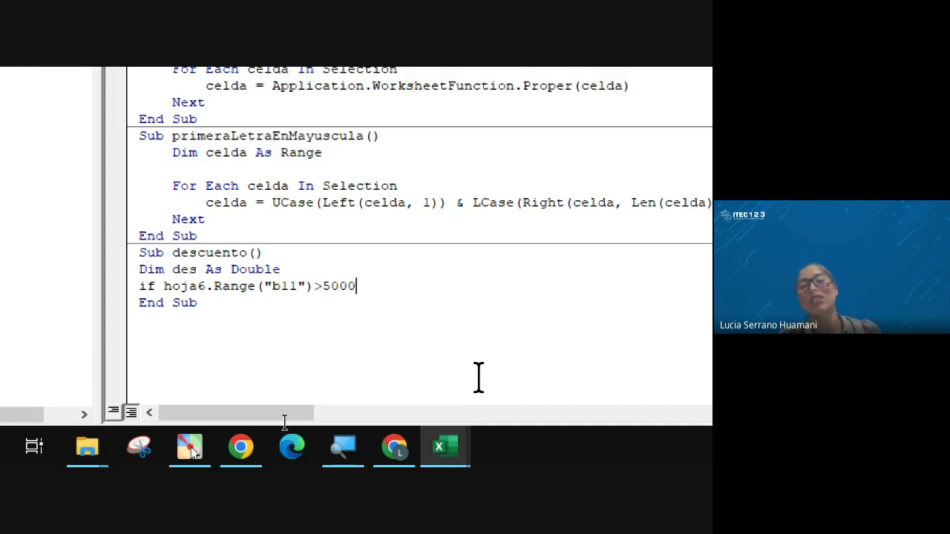
text( t)
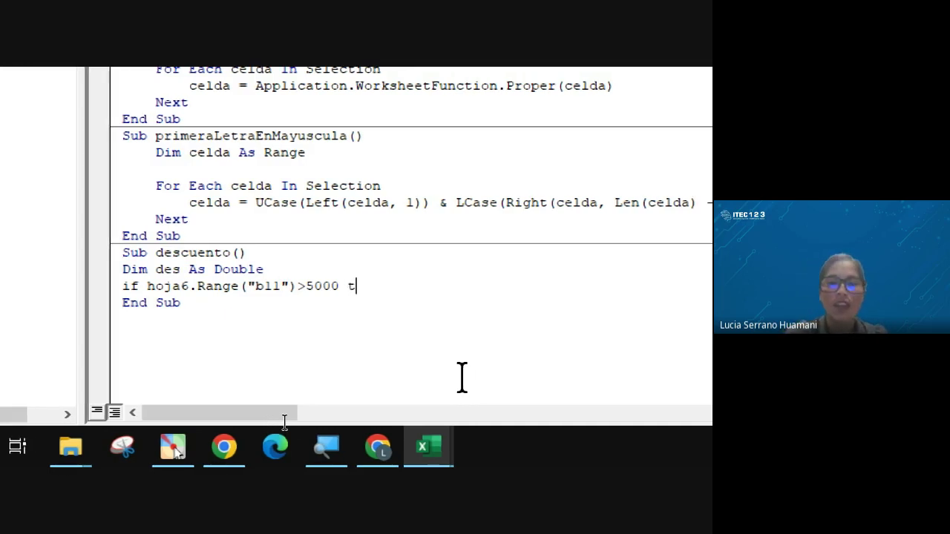
text(hen)
key(Return)
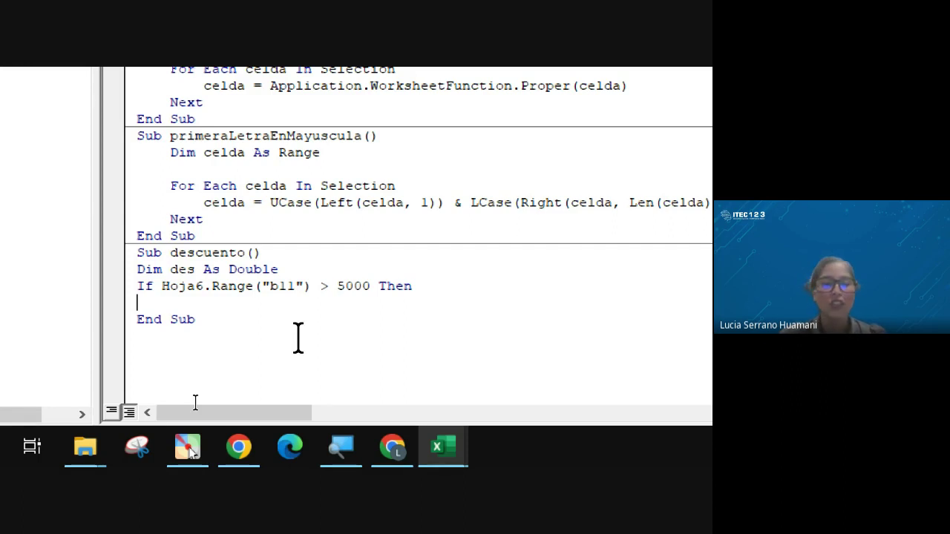
Step: Inside the If block, set des=hoja6.Range("b11")*0.15 for the 15% discount
text(des)
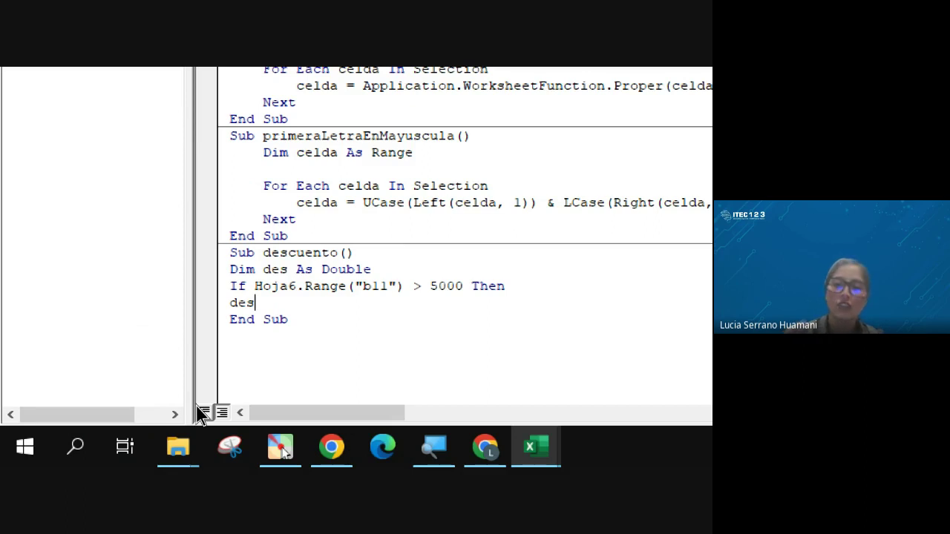
text(=)
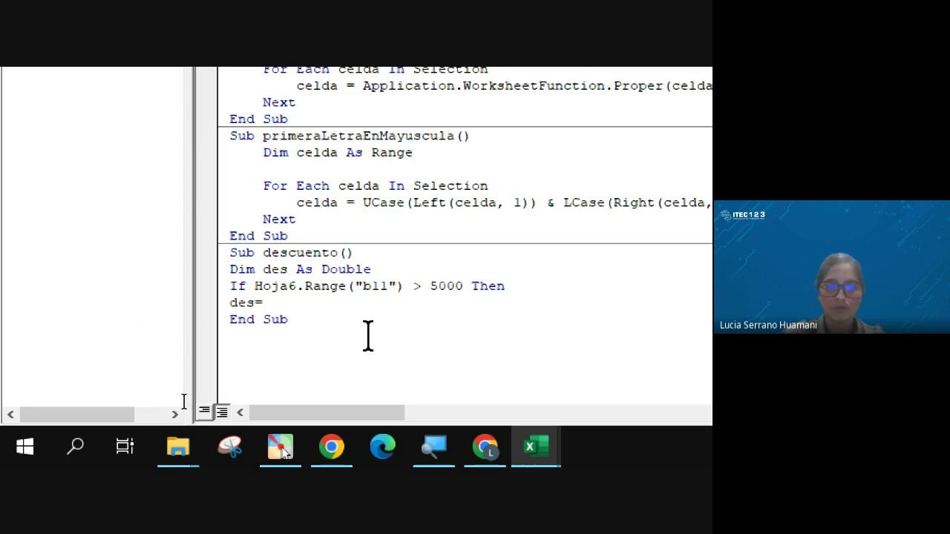
text(hoja6)
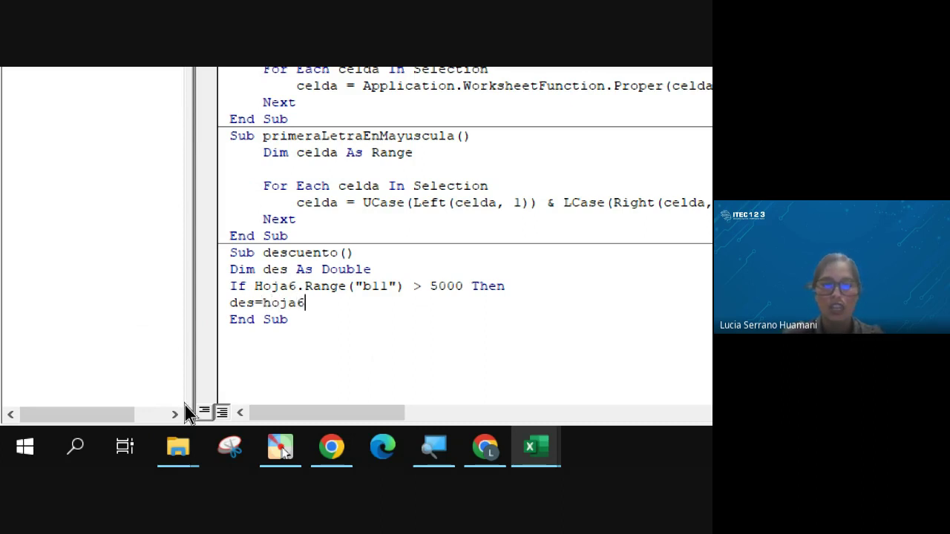
text(.ran)
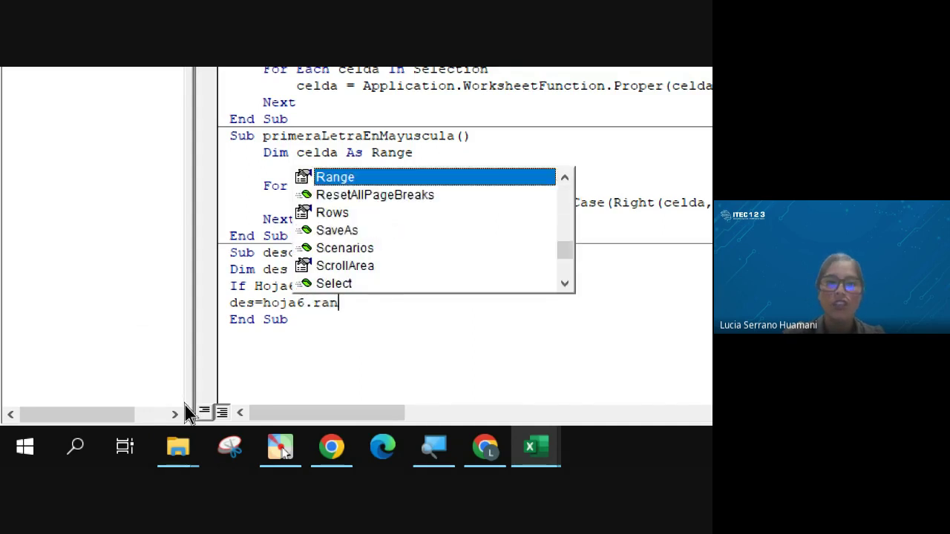
double_click(360, 178)
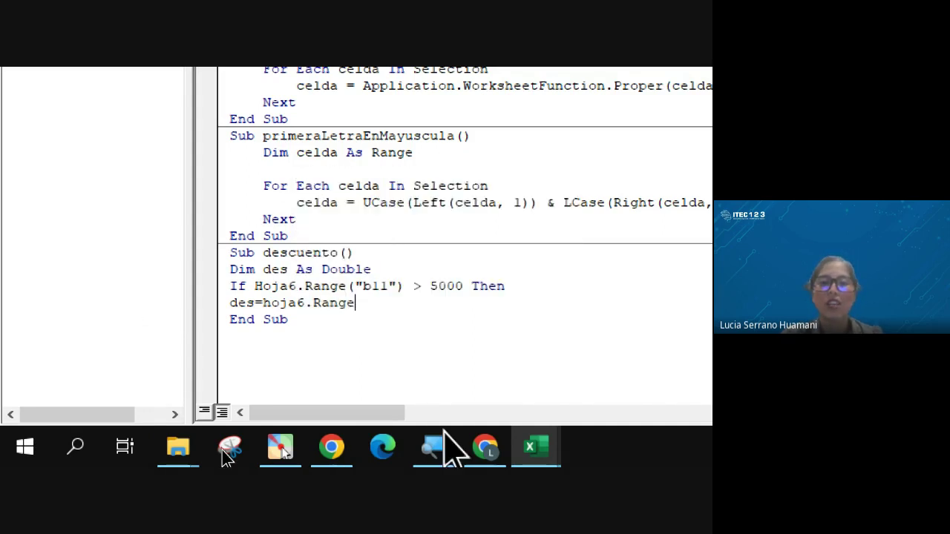
text(()
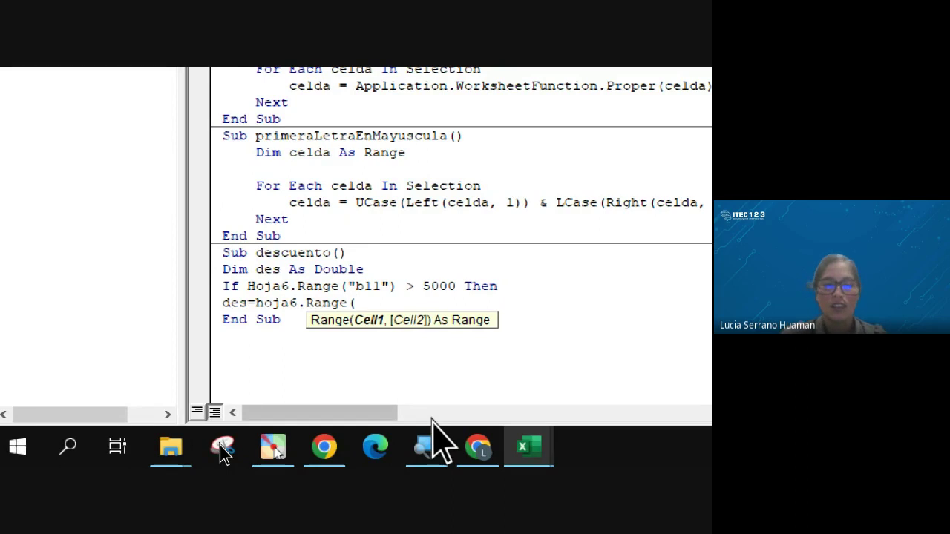
text("b)
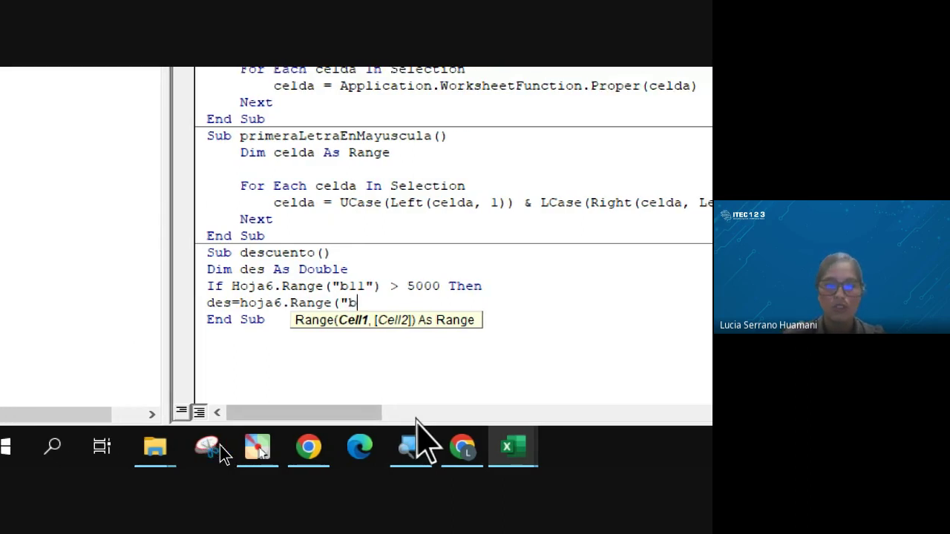
text(11")
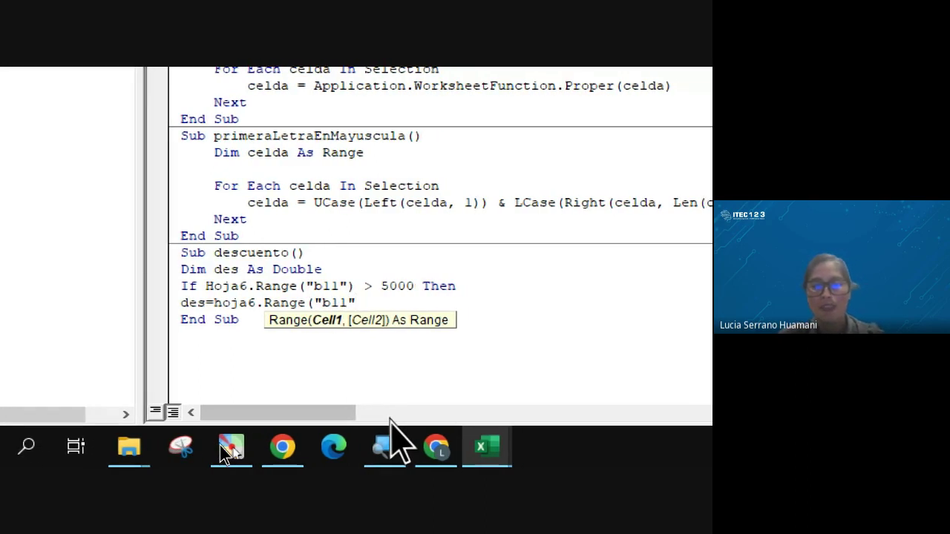
text())
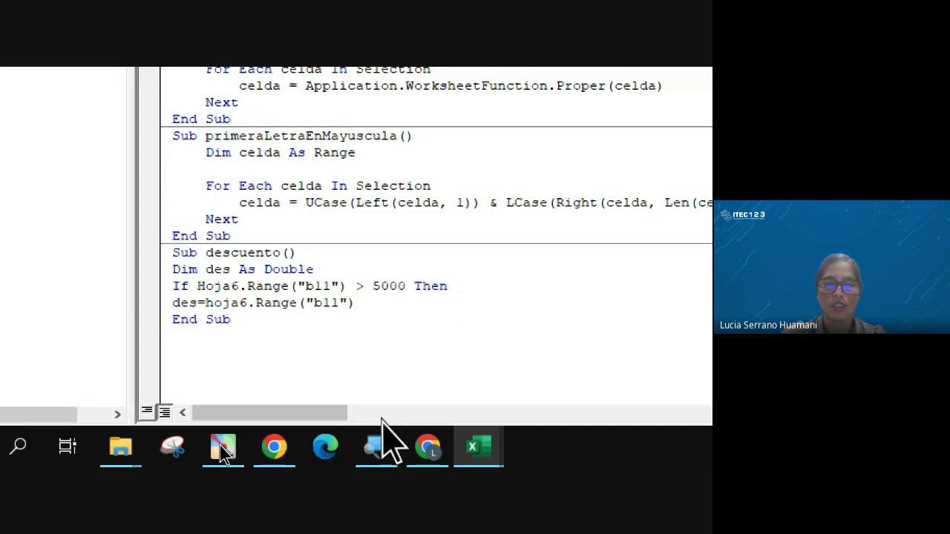
text(*)
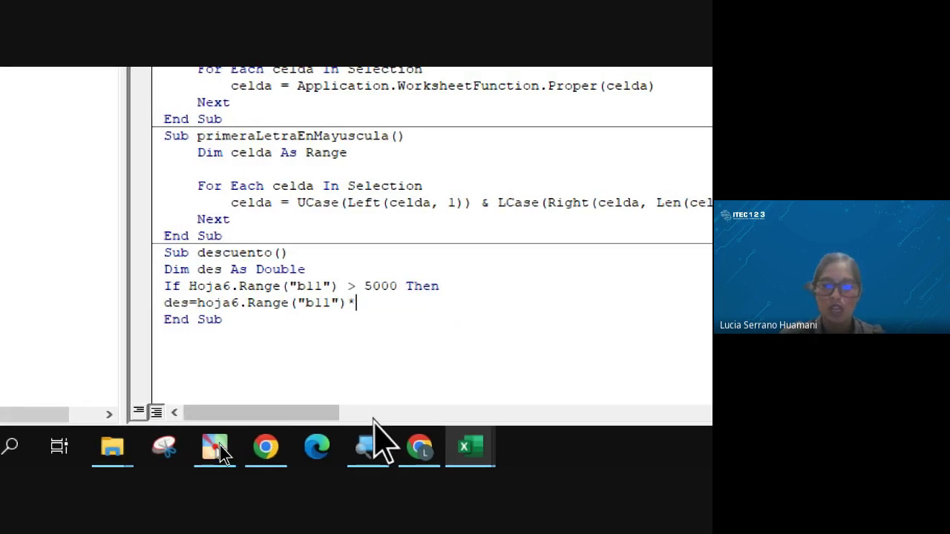
text(0.15)
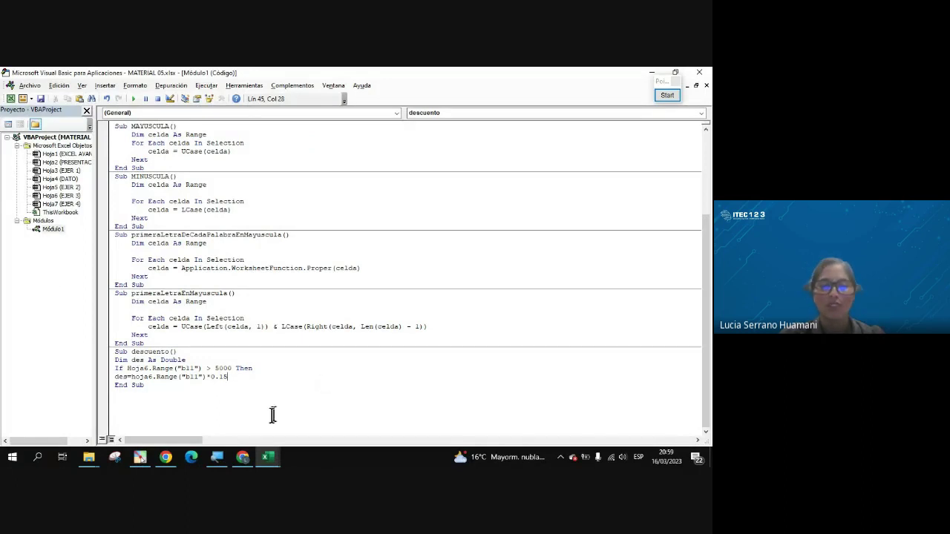
Step: Turn off the camera in the Google Meet call and return to the VBA code
click(249, 456)
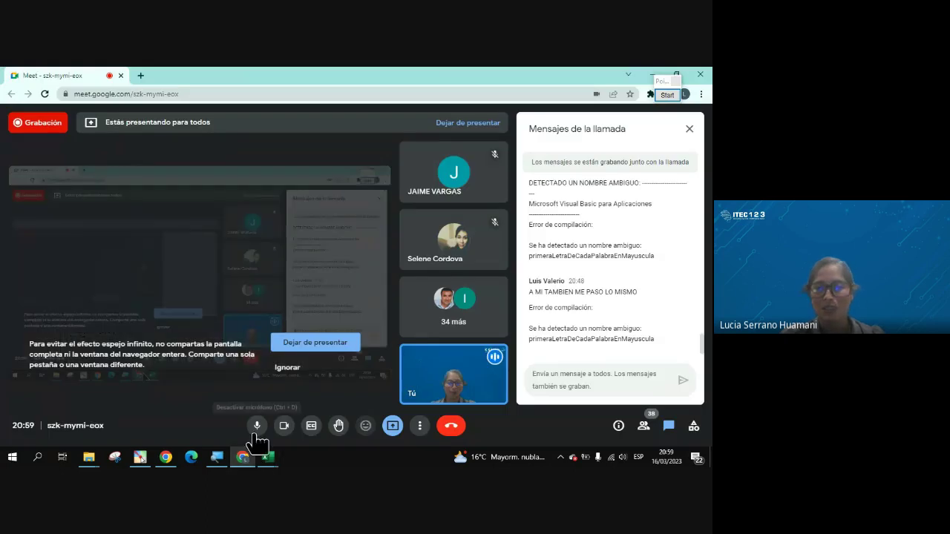
scroll(594, 297, up, 2)
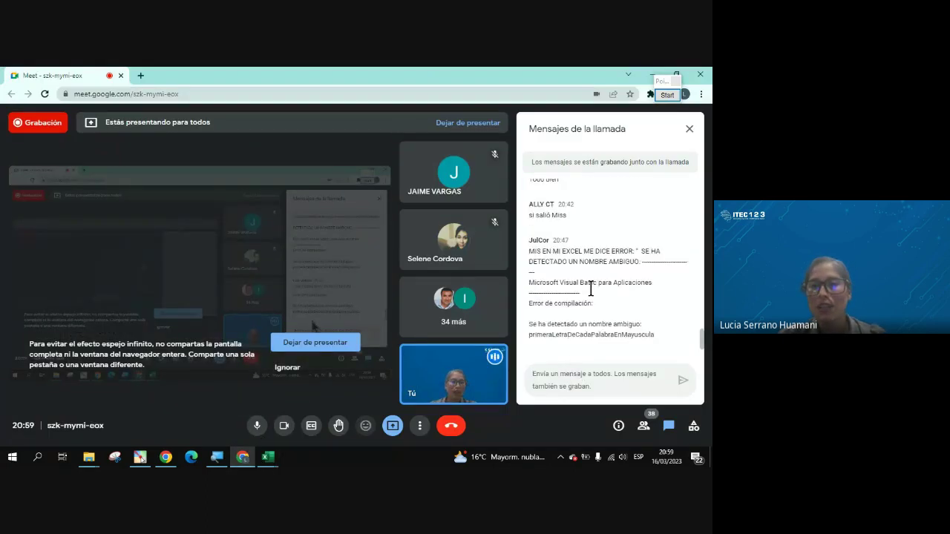
scroll(606, 307, down, 1)
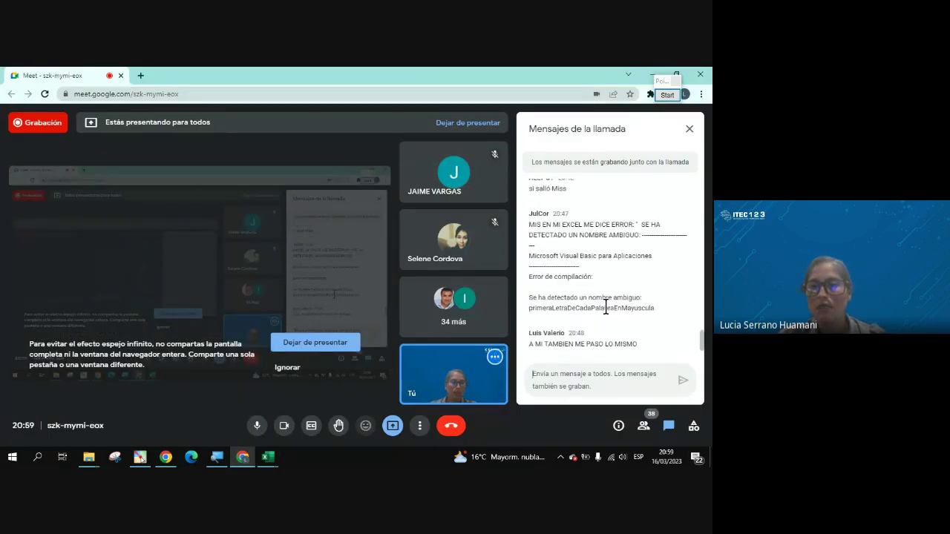
click(282, 428)
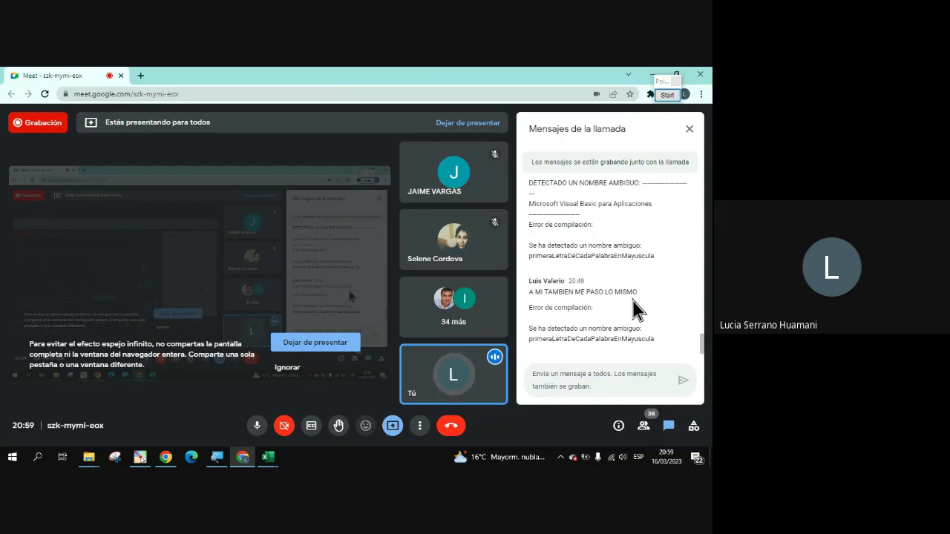
key(alt+Tab)
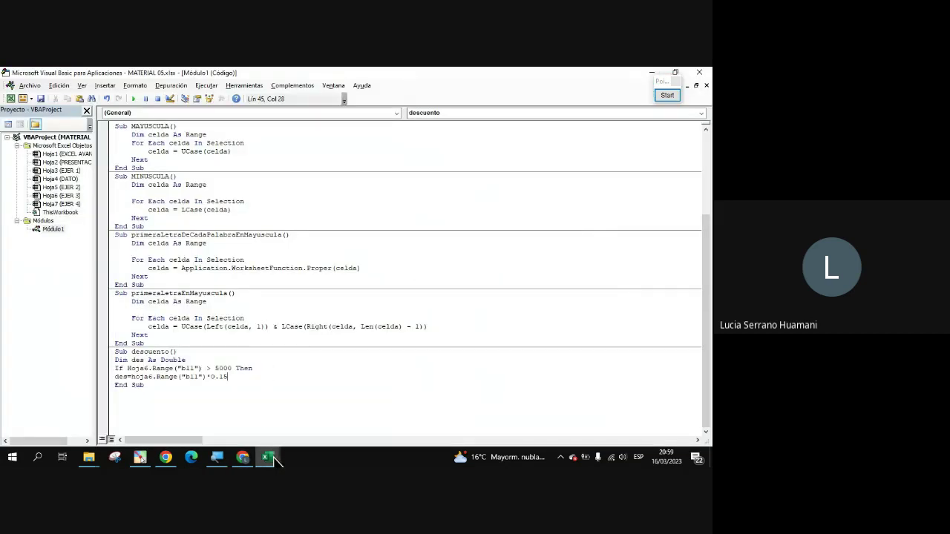
Step: Check the reference macro code text box on the EJER 2 sheet
mouse_move(268, 457)
click(242, 429)
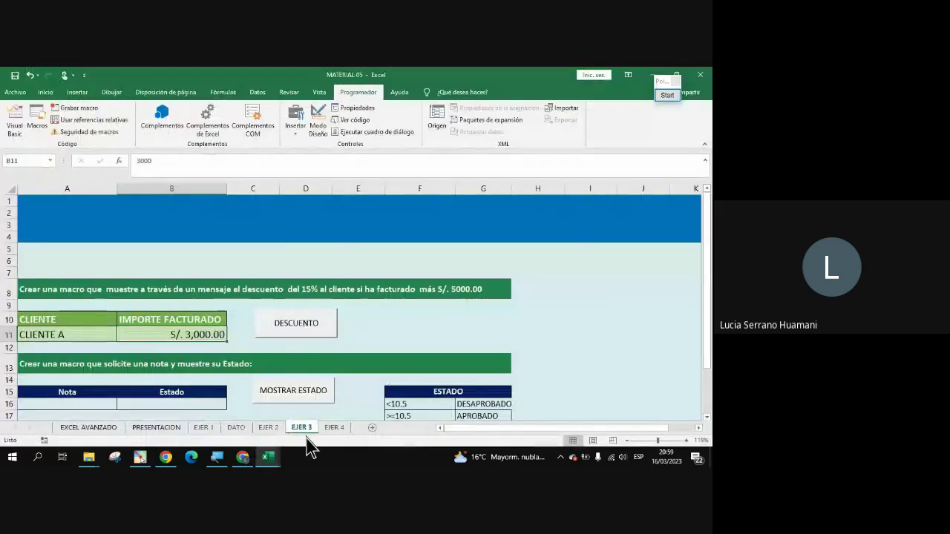
click(267, 427)
scroll(492, 307, down, 1)
click(432, 282)
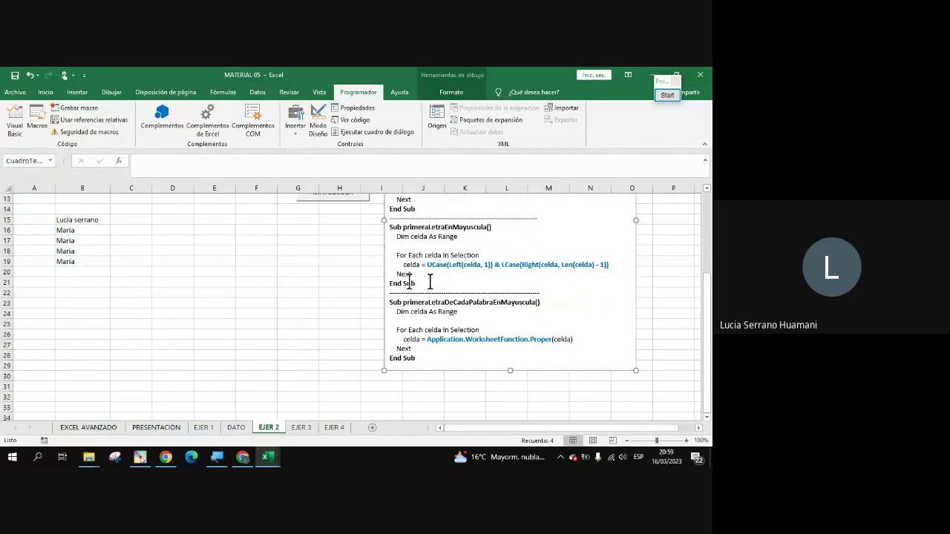
Step: Select the whole primeraLetraDeCadaPalabraEnMayuscula procedure in the VBA editor
click(11, 118)
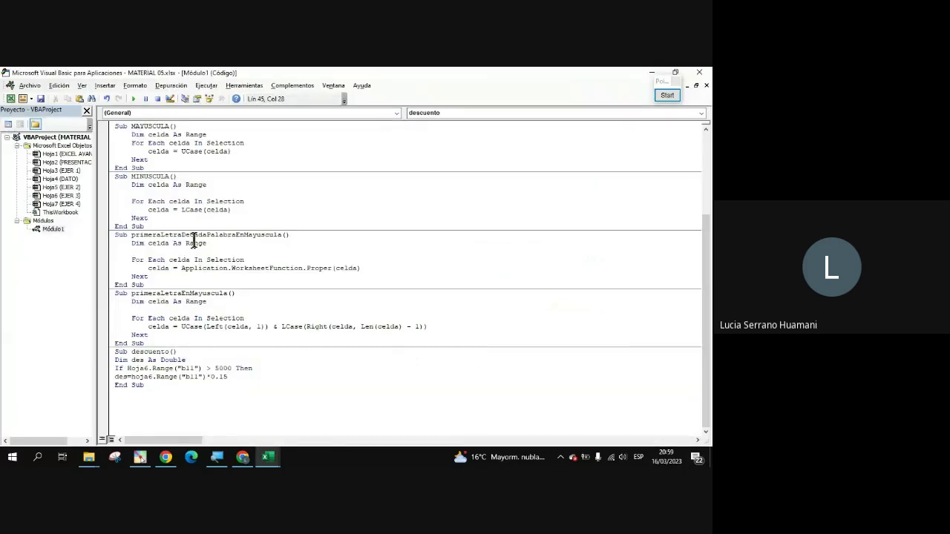
click(369, 269)
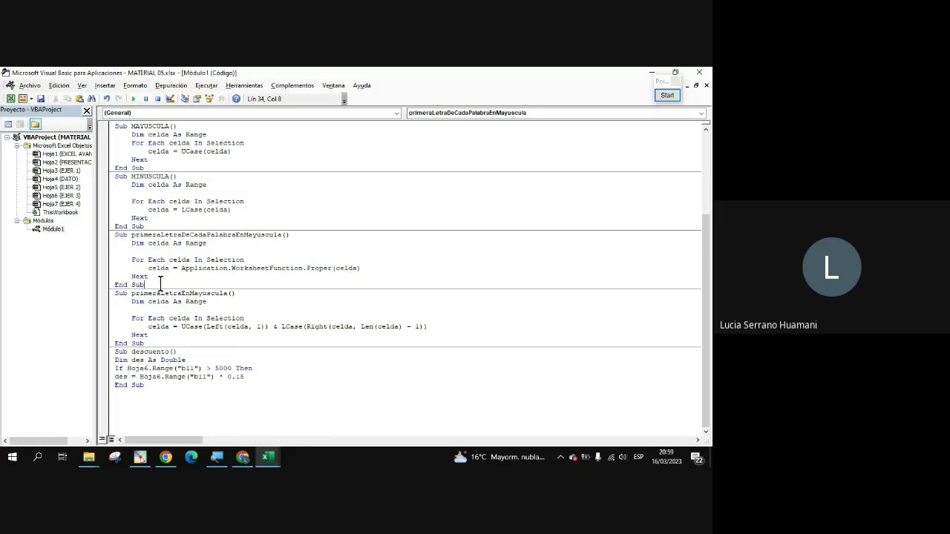
drag(159, 284, 110, 237)
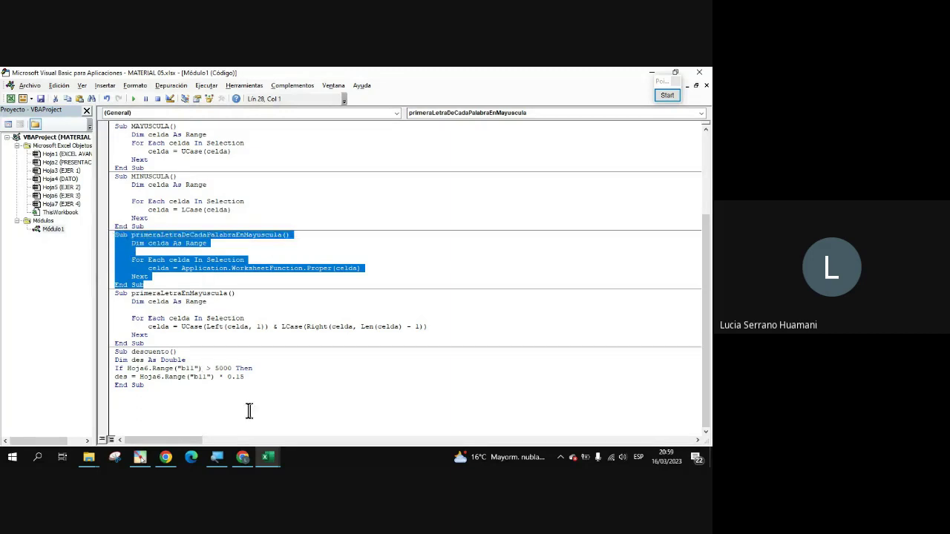
click(243, 458)
Step: Paste and send the copied macro code in the Google Meet chat
click(591, 378)
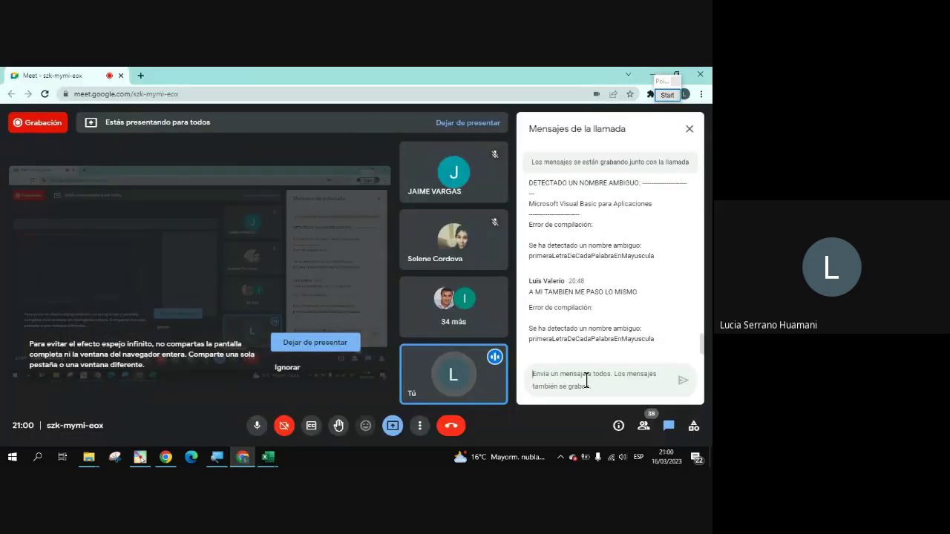
key(ctrl+v)
key(Return)
scroll(644, 308, up, 5)
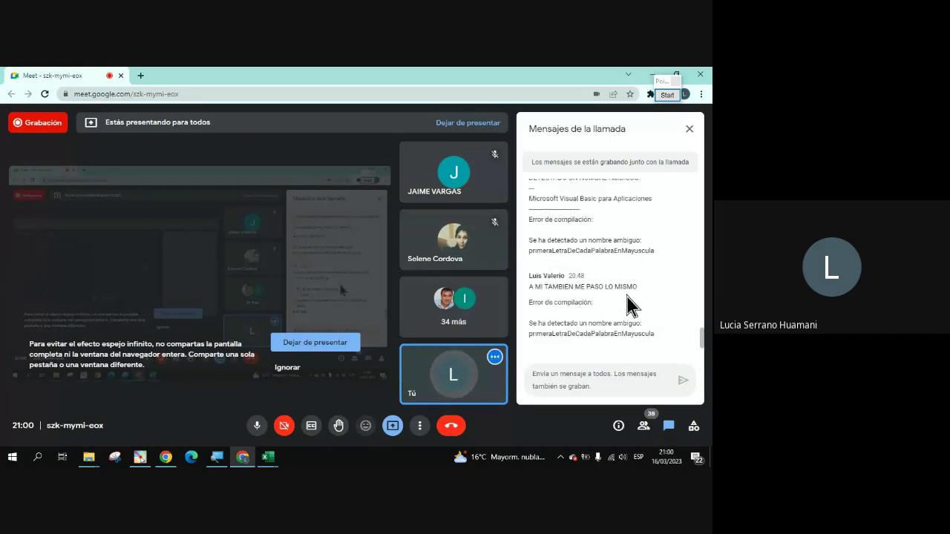
scroll(645, 308, down, 3)
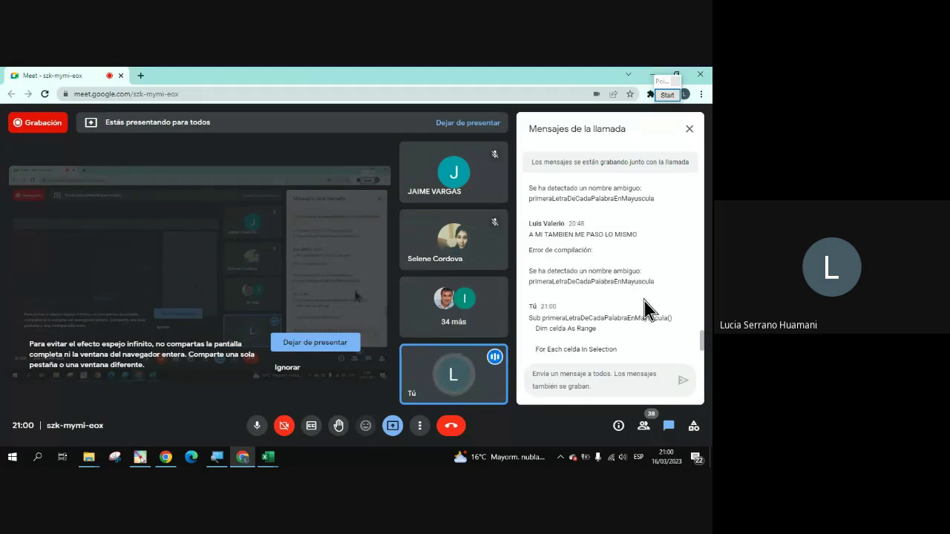
scroll(645, 308, down, 1)
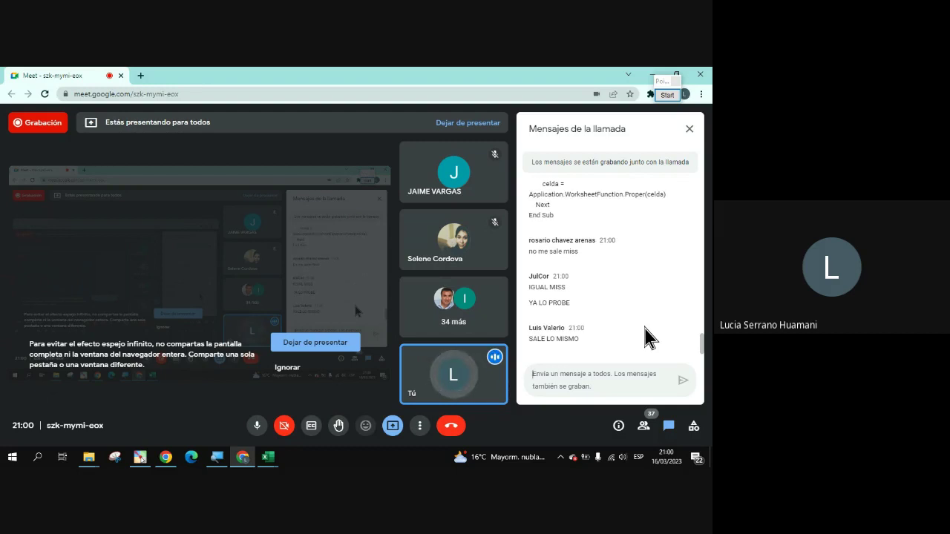
Step: Hide the Meet window and click back into the Módulo1 code
click(653, 75)
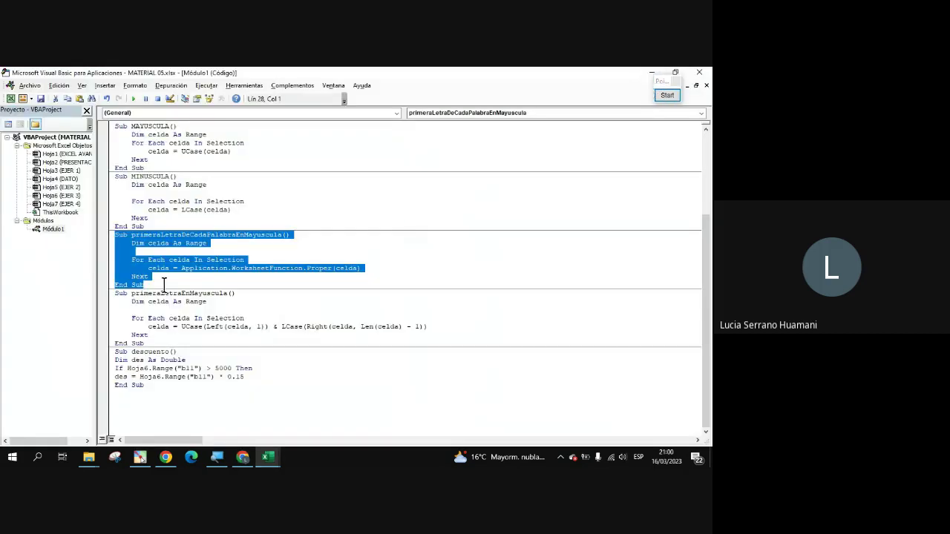
click(188, 310)
click(172, 285)
Step: Bring the MATERIAL 05 workbook back, scrolled to the top of EJER 2
scroll(169, 286, up, 2)
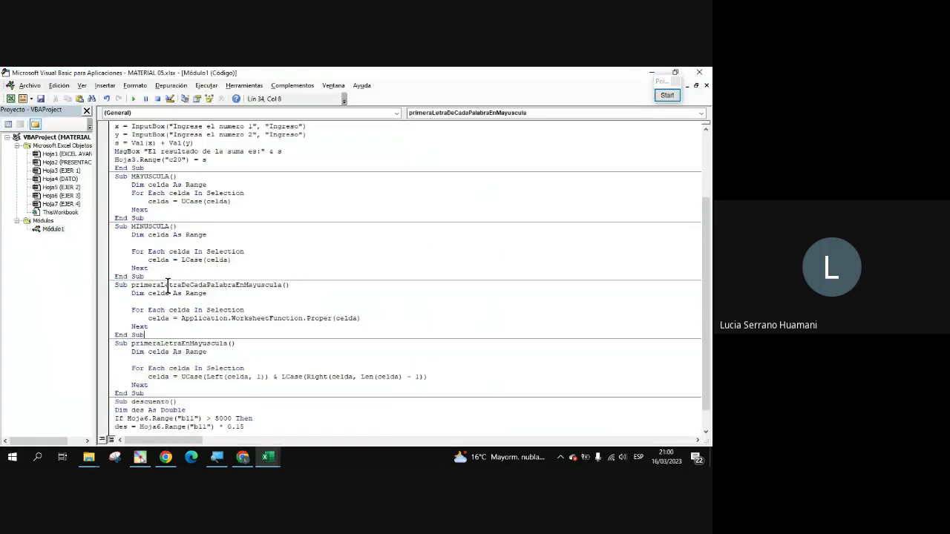
scroll(184, 220, down, 2)
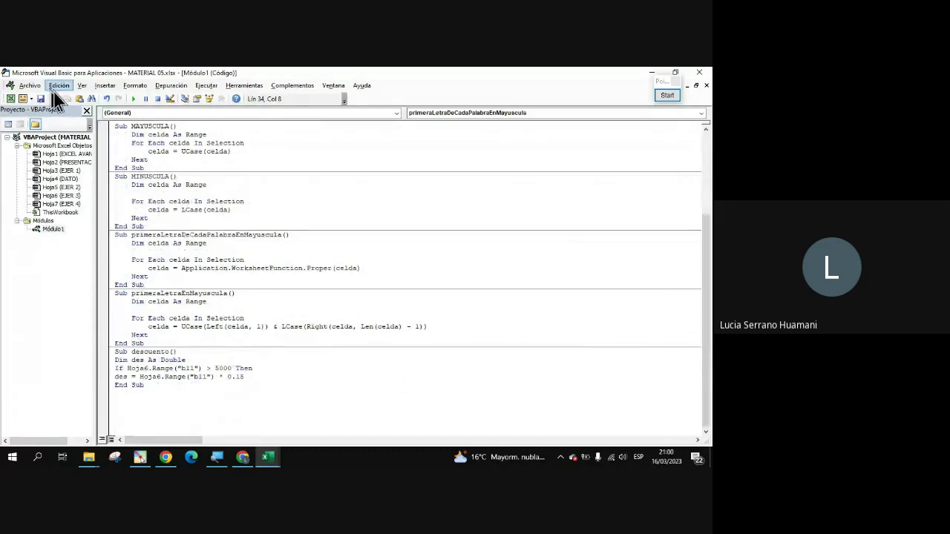
click(10, 98)
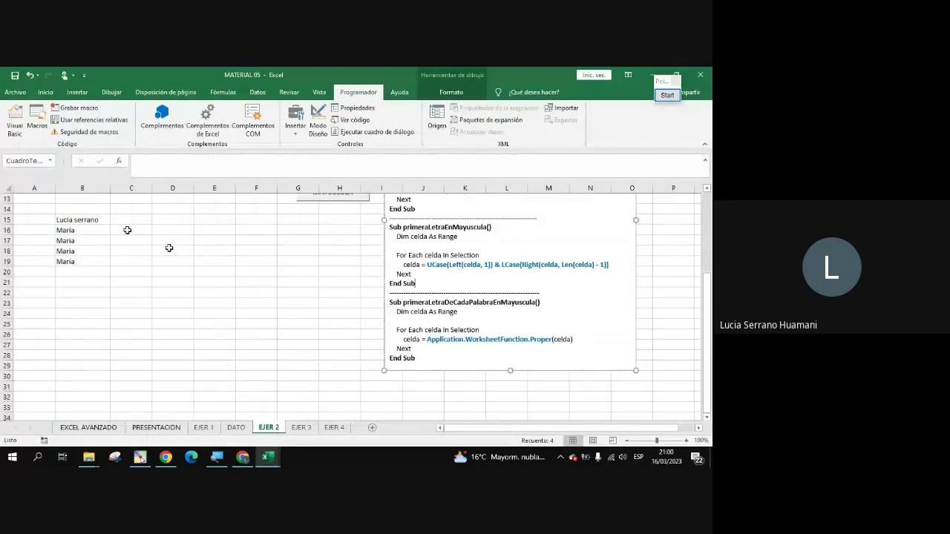
scroll(118, 275, up, 4)
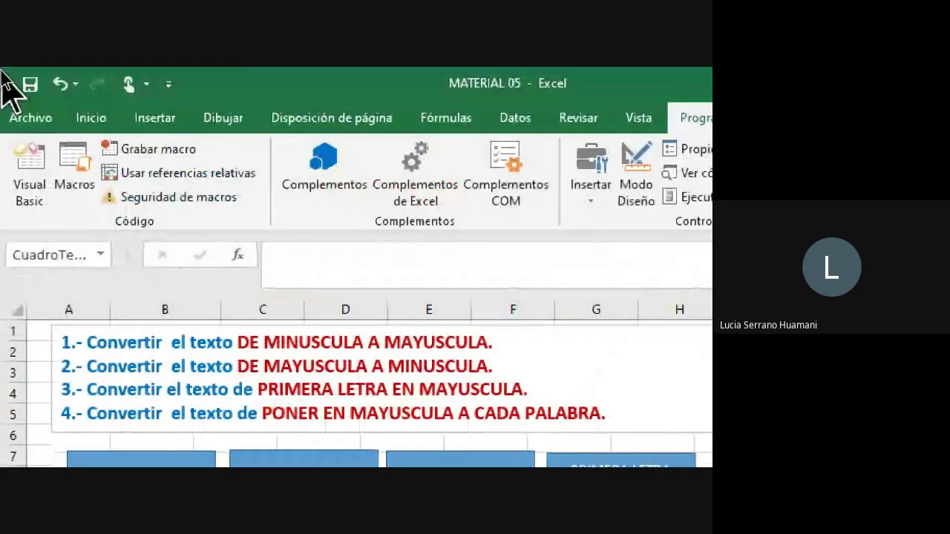
Step: Save MATERIAL 05 to Escritorio with file type Libro de Excel habilitado para macros
click(30, 118)
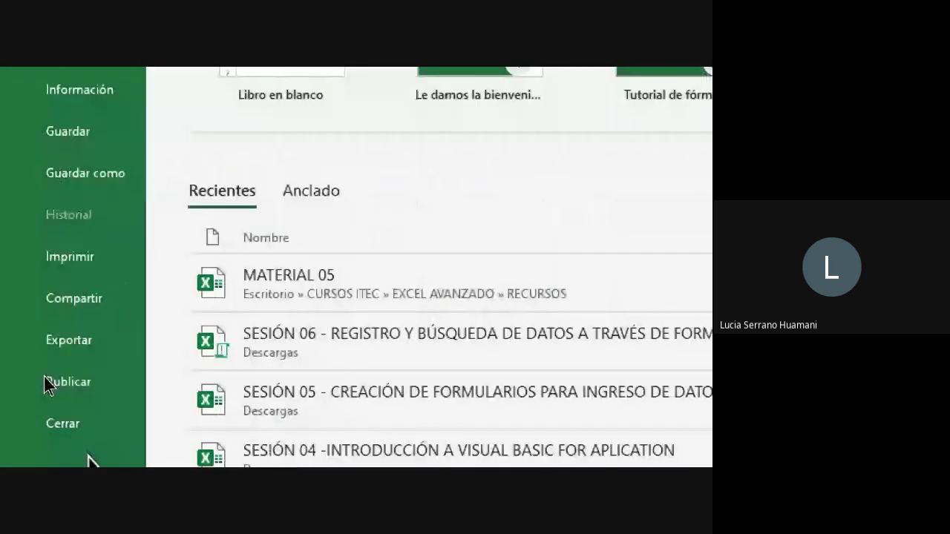
click(82, 175)
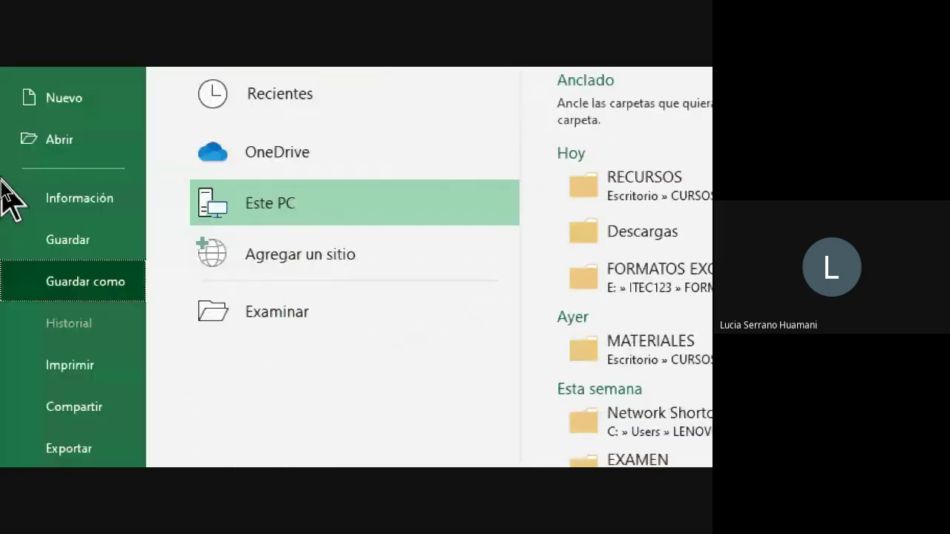
click(222, 315)
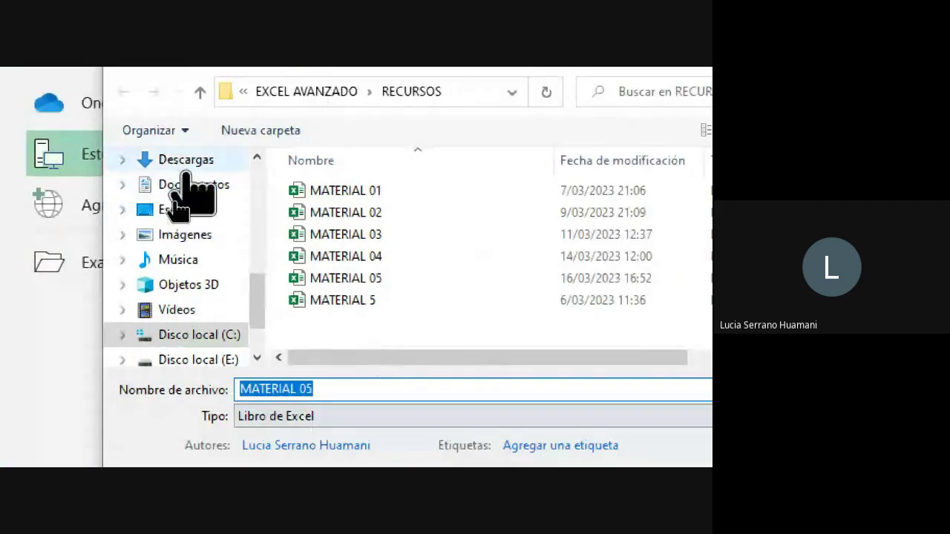
scroll(194, 223, up, 1)
scroll(201, 248, up, 3)
scroll(200, 222, up, 4)
scroll(198, 237, up, 2)
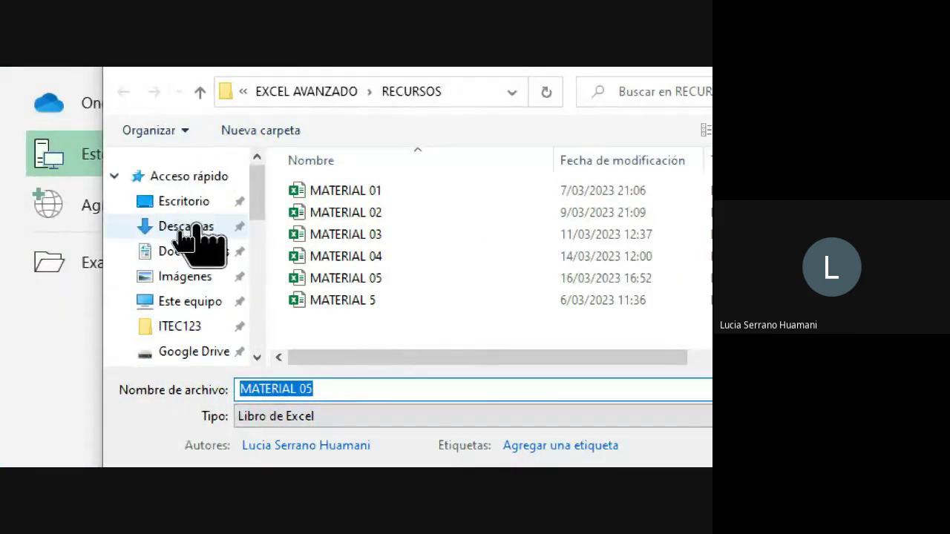
click(186, 204)
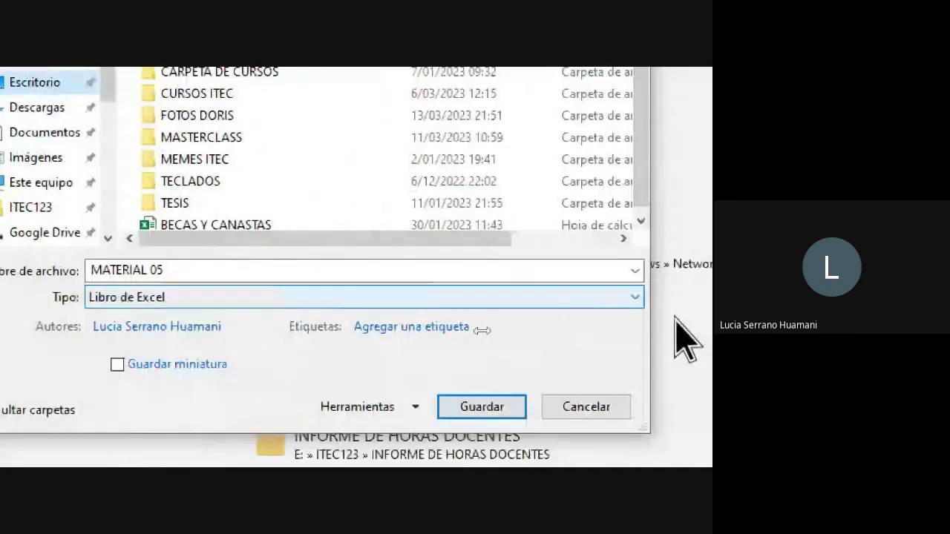
click(231, 297)
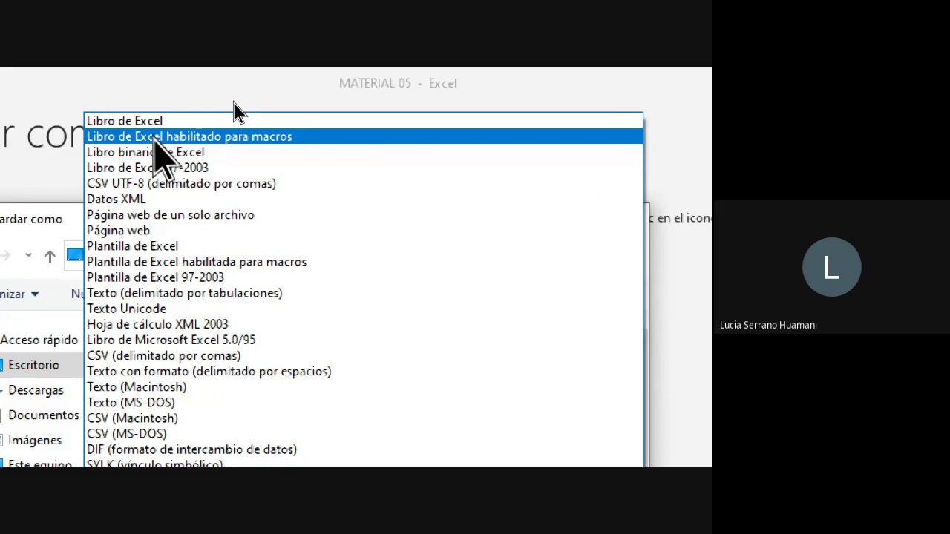
click(155, 138)
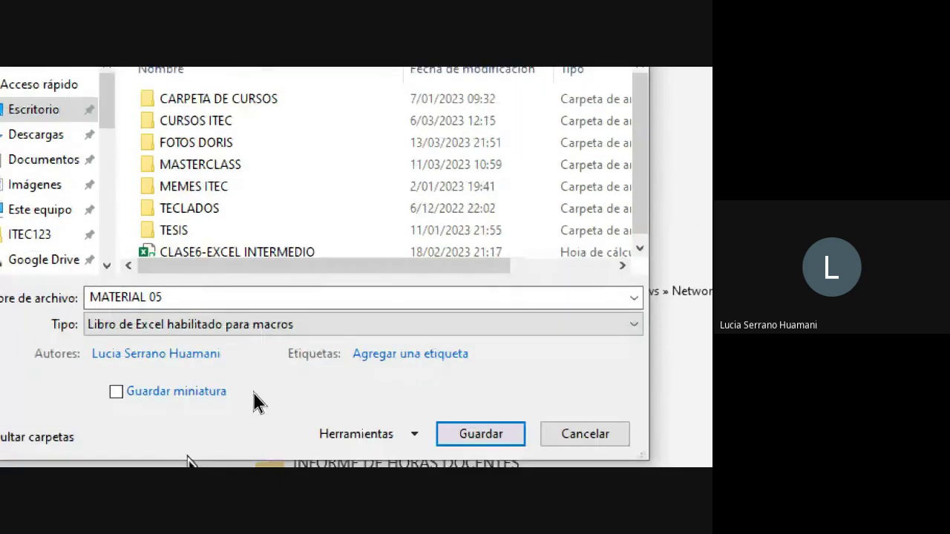
click(482, 437)
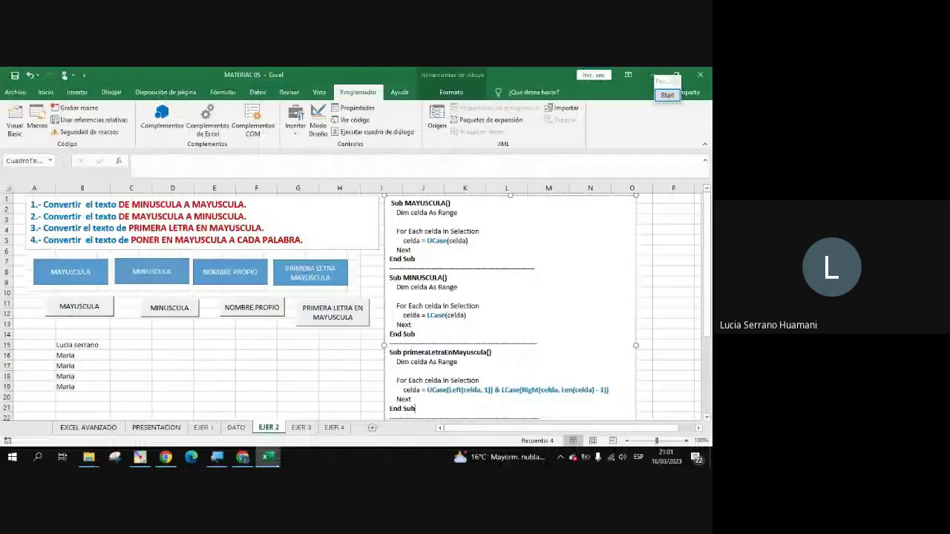
click(14, 118)
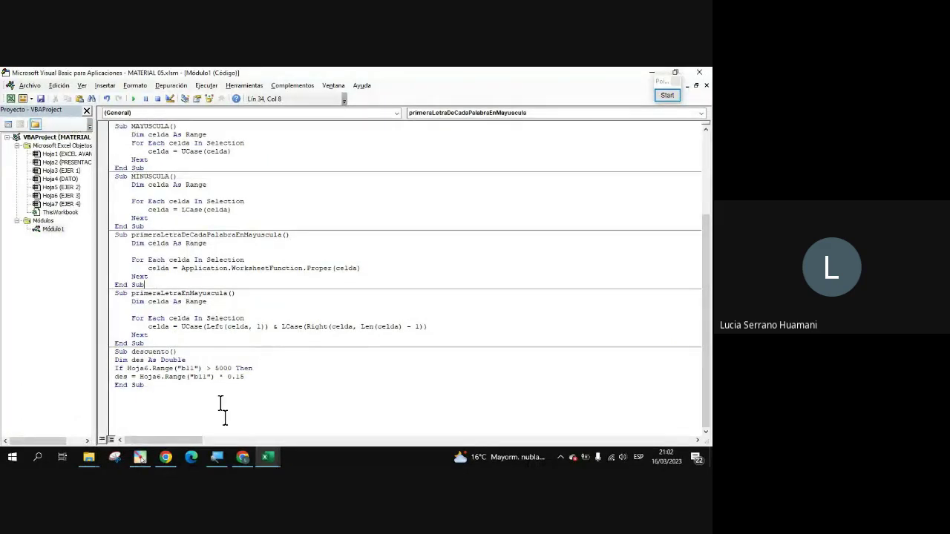
mouse_move(242, 457)
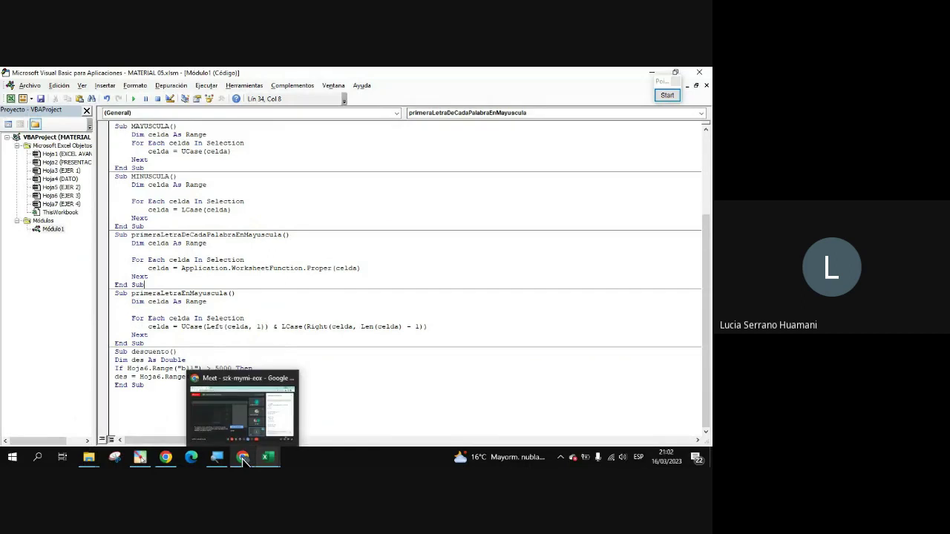
click(20, 99)
click(10, 99)
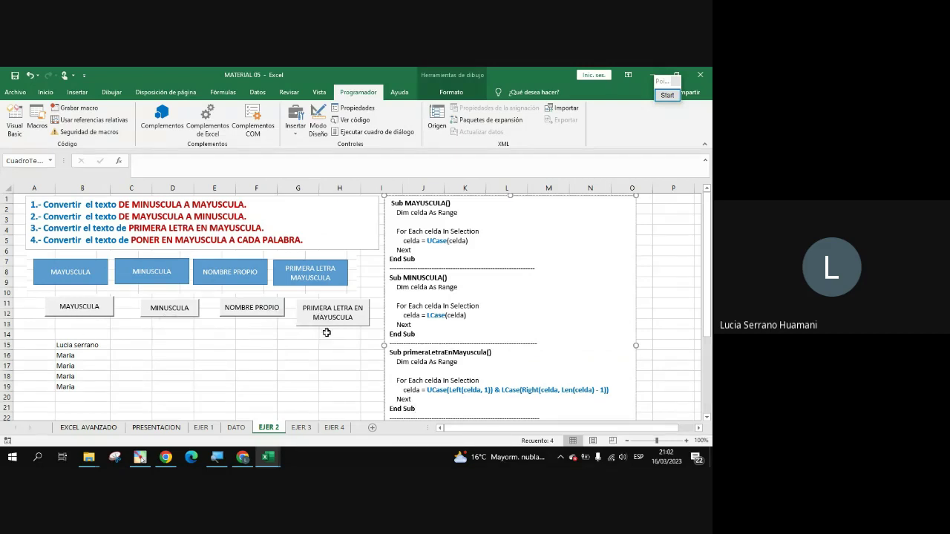
drag(82, 345, 82, 387)
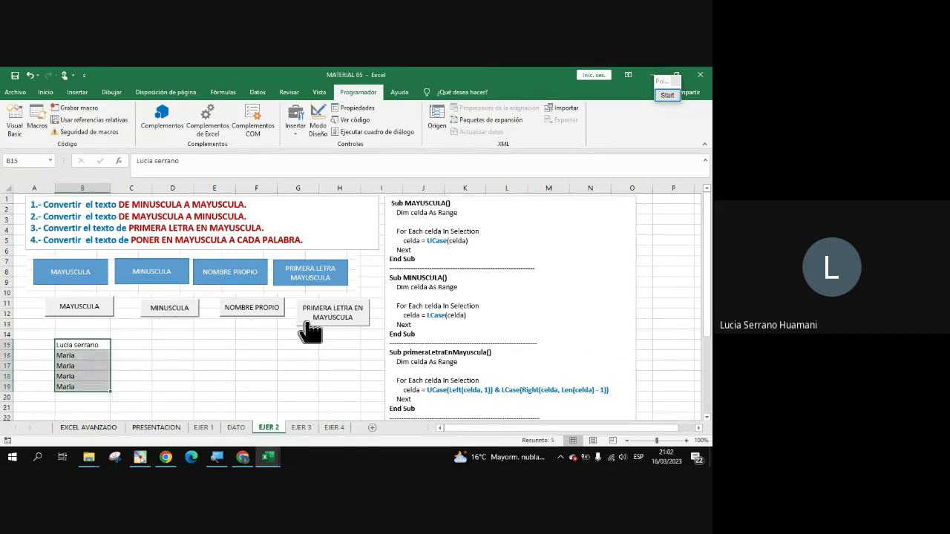
click(261, 309)
click(186, 317)
click(108, 315)
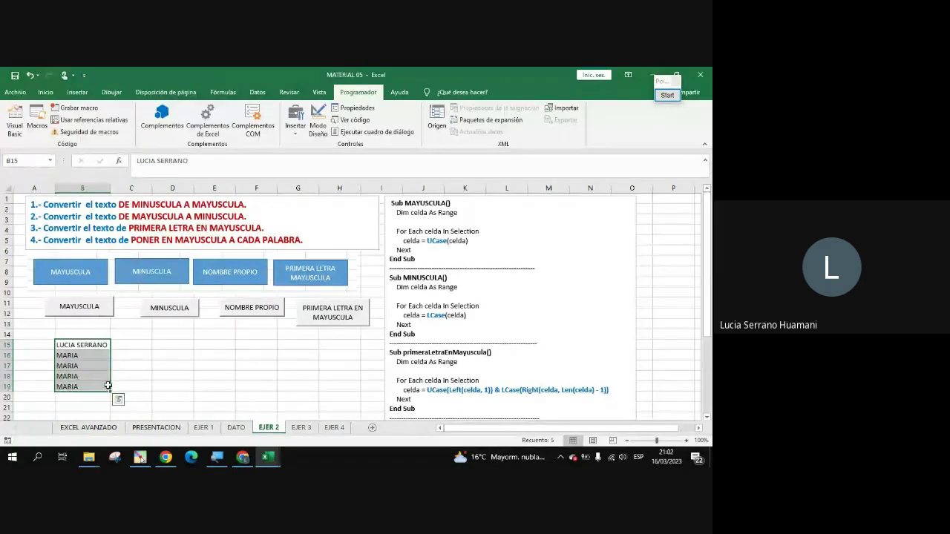
click(251, 320)
click(305, 321)
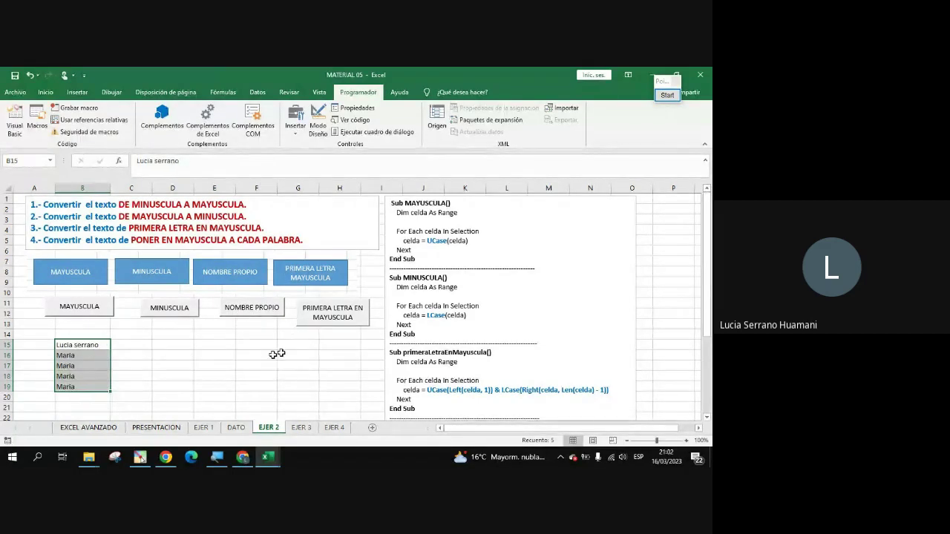
click(88, 352)
click(85, 345)
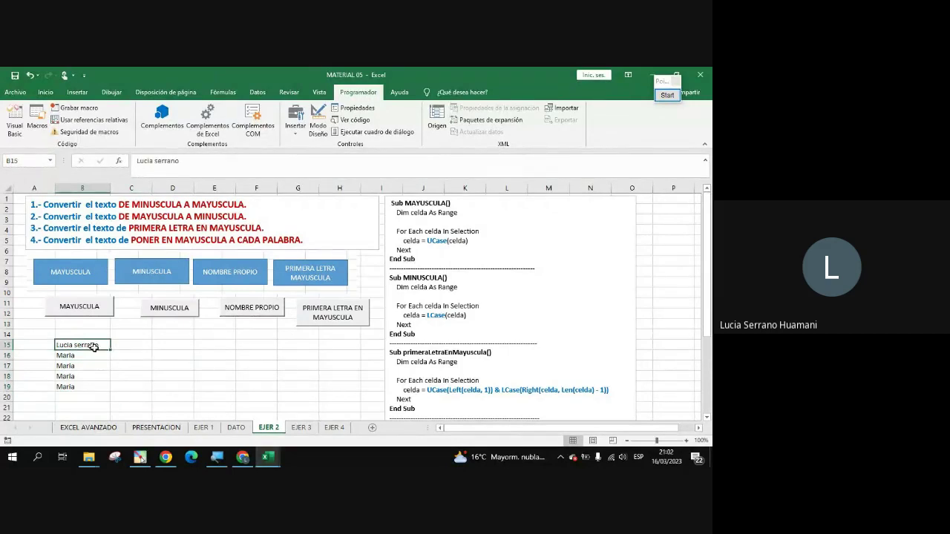
click(245, 454)
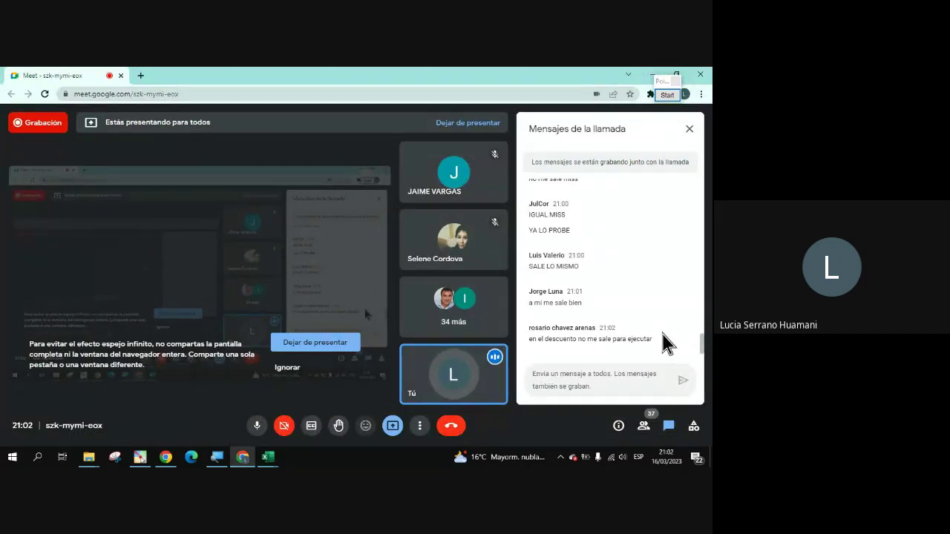
scroll(665, 344, up, 1)
scroll(663, 344, up, 1)
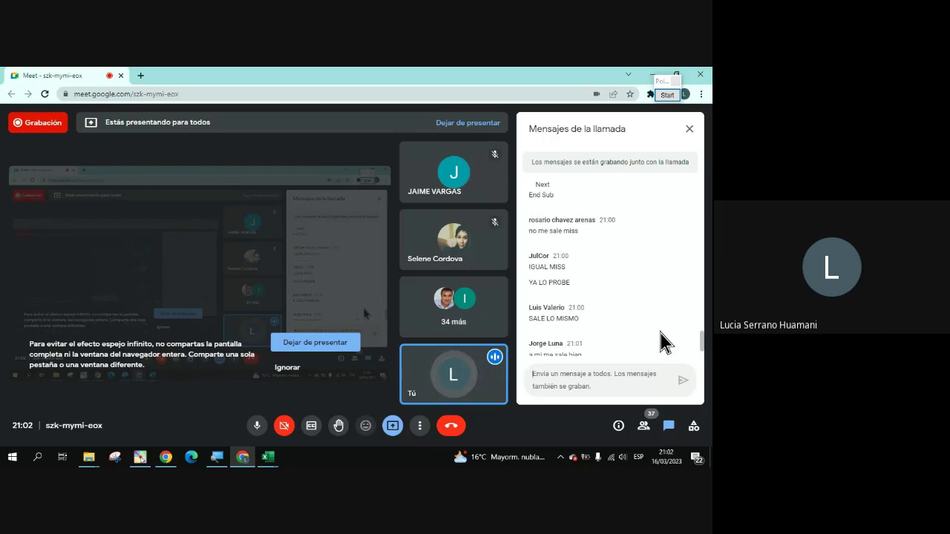
scroll(662, 343, up, 1)
scroll(663, 342, down, 1)
scroll(663, 343, down, 1)
scroll(663, 343, down, 1)
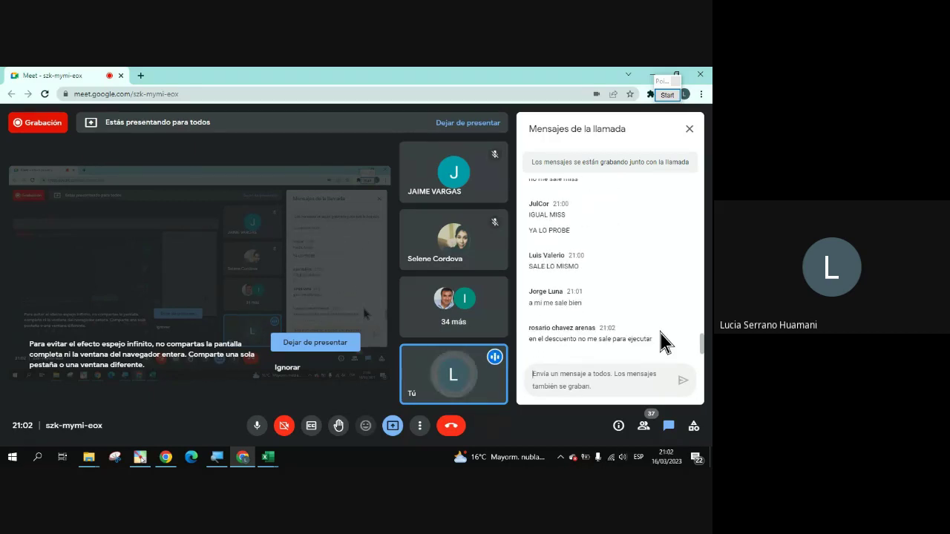
click(268, 456)
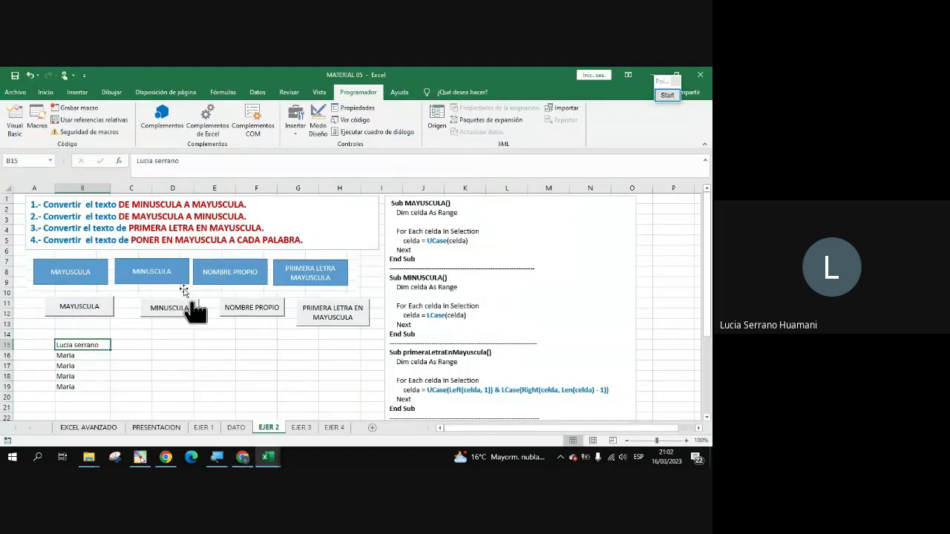
Step: Clear the names selection on EJER 2 and open the Visual Basic editor
click(215, 366)
click(188, 335)
click(196, 358)
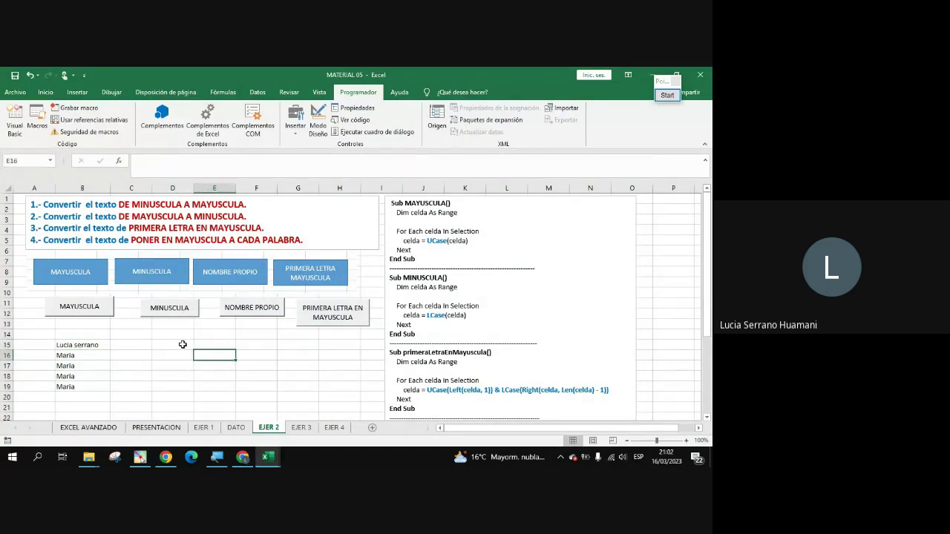
click(183, 344)
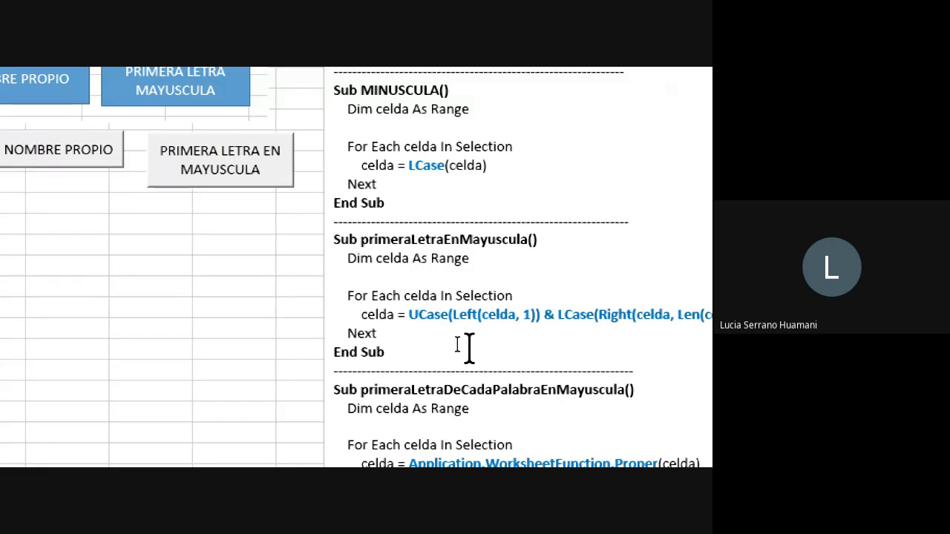
scroll(469, 346, up, 3)
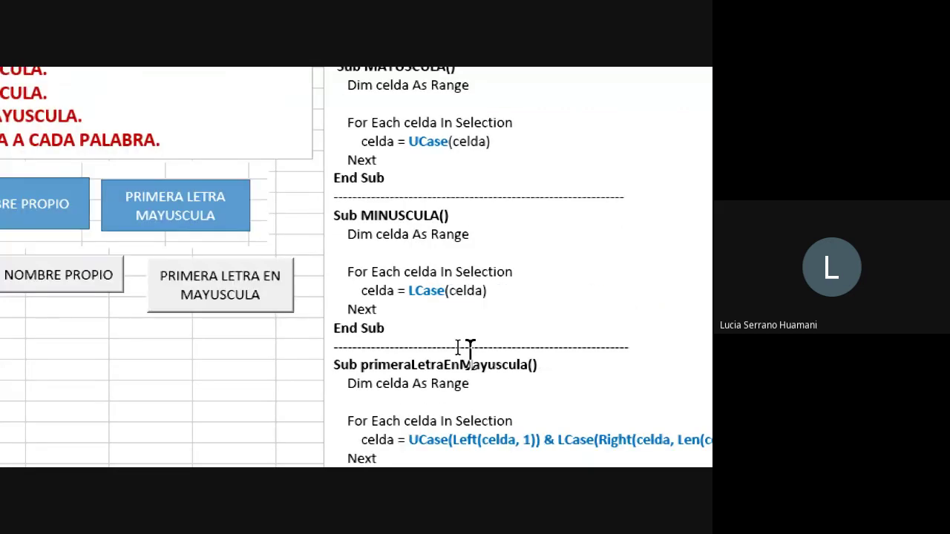
scroll(468, 346, down, 3)
scroll(372, 159, up, 3)
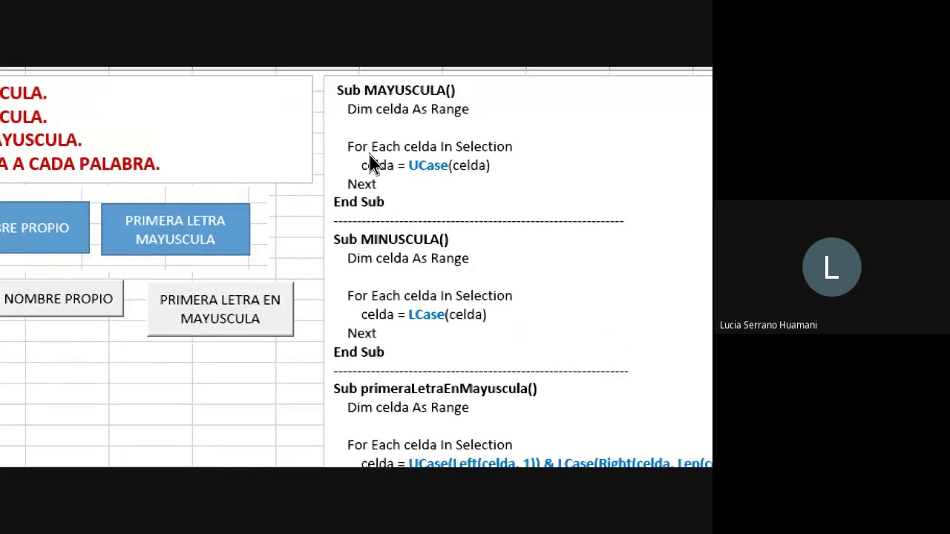
click(19, 179)
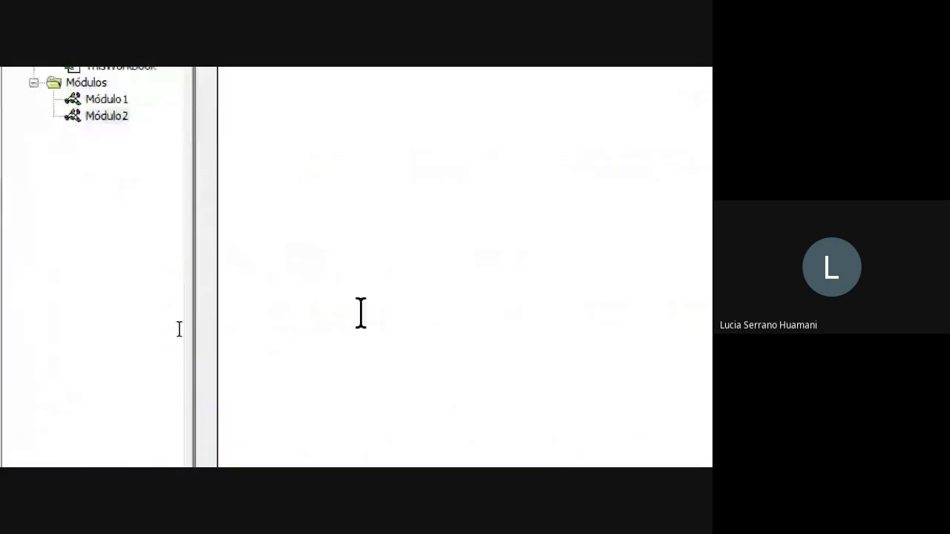
Step: Open Módulo1's code and highlight the descuento Sub header and the des As Double declaration
click(108, 366)
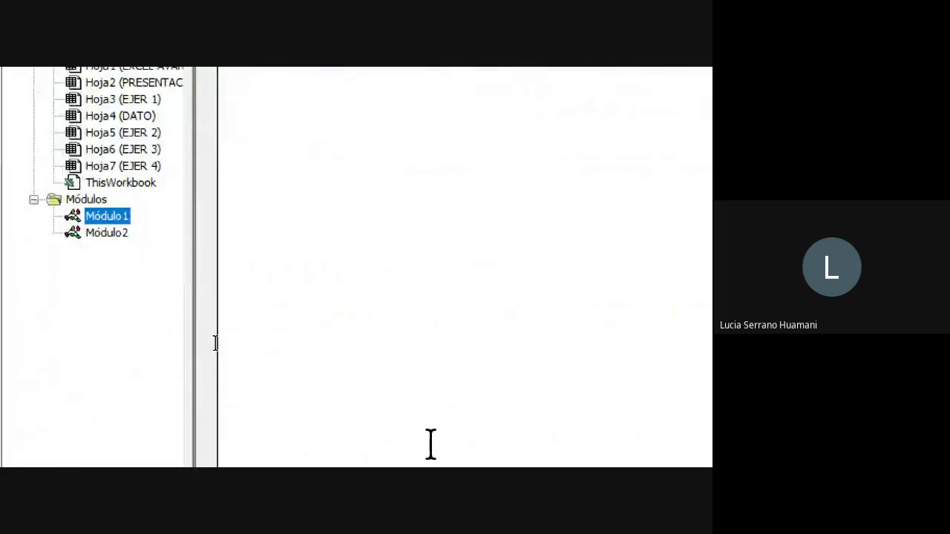
double_click(112, 216)
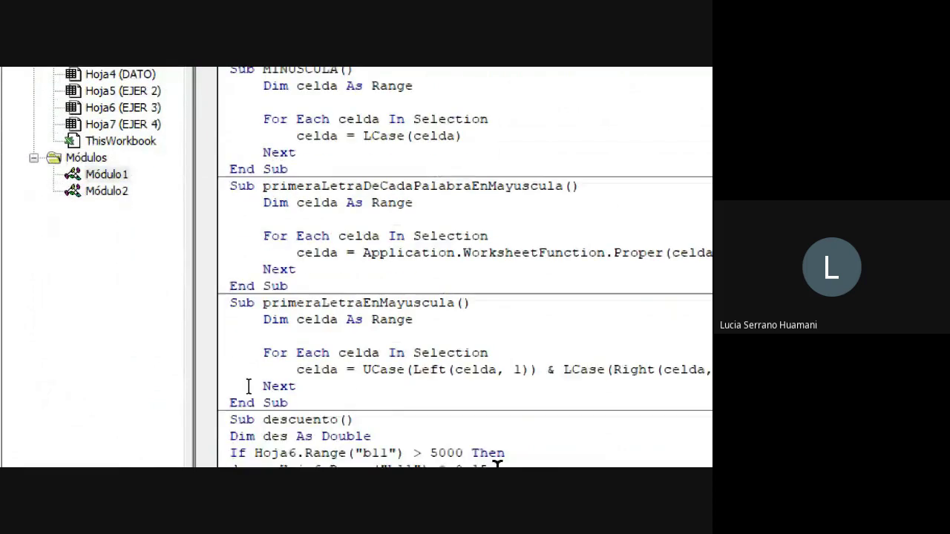
click(211, 343)
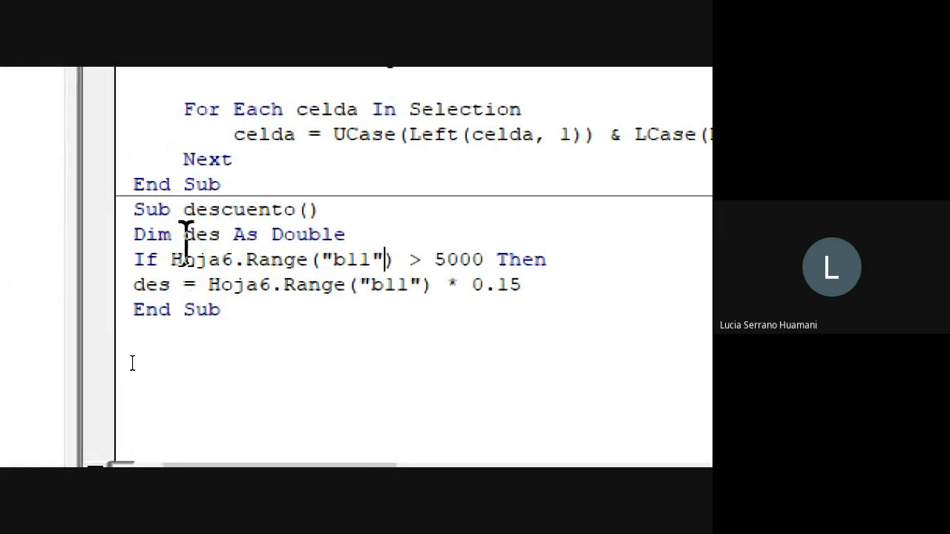
drag(135, 210, 327, 208)
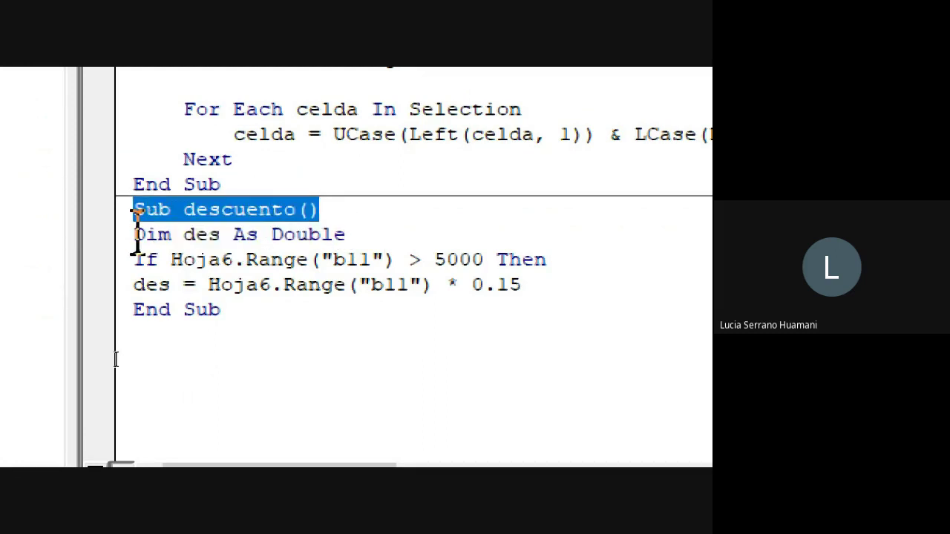
mouse_move(135, 235)
mouse_down()
mouse_move(236, 245)
mouse_move(282, 236)
mouse_up()
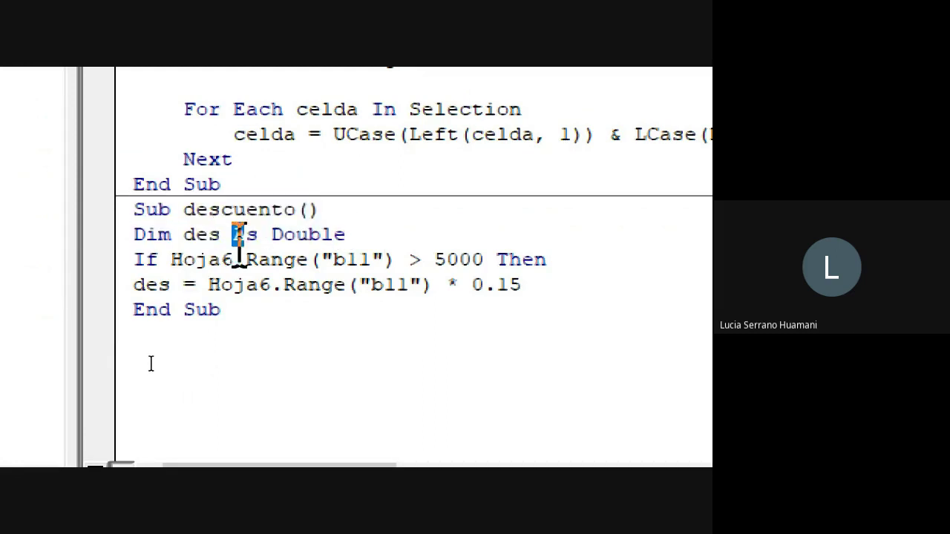
click(348, 237)
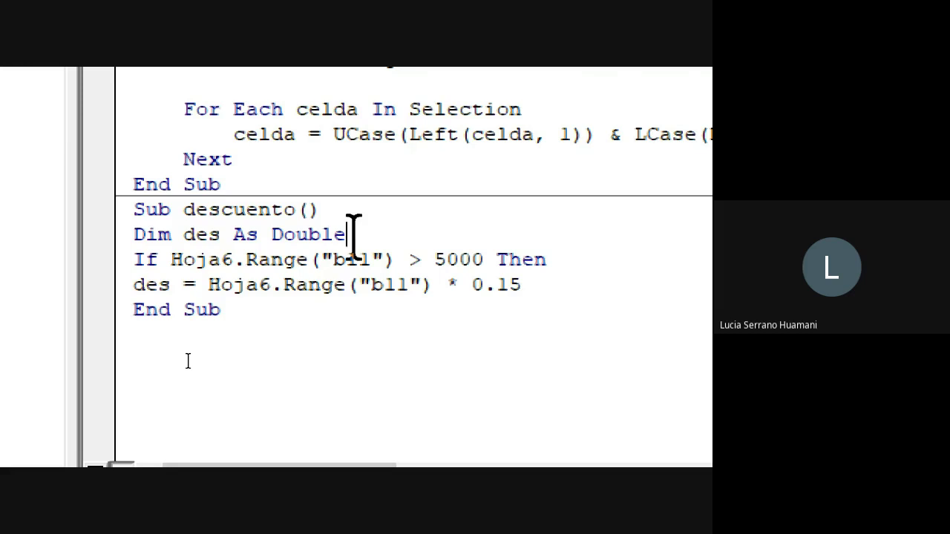
Step: Highlight the If Hoja6.Range("b11") > 5000 Then condition and the des = b11 * 0.15 line
double_click(150, 262)
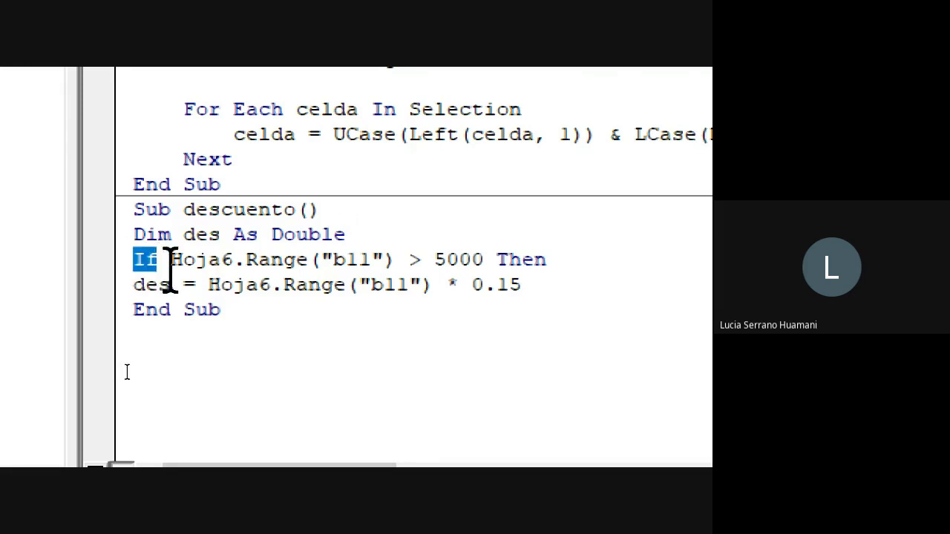
double_click(182, 282)
drag(171, 260, 247, 260)
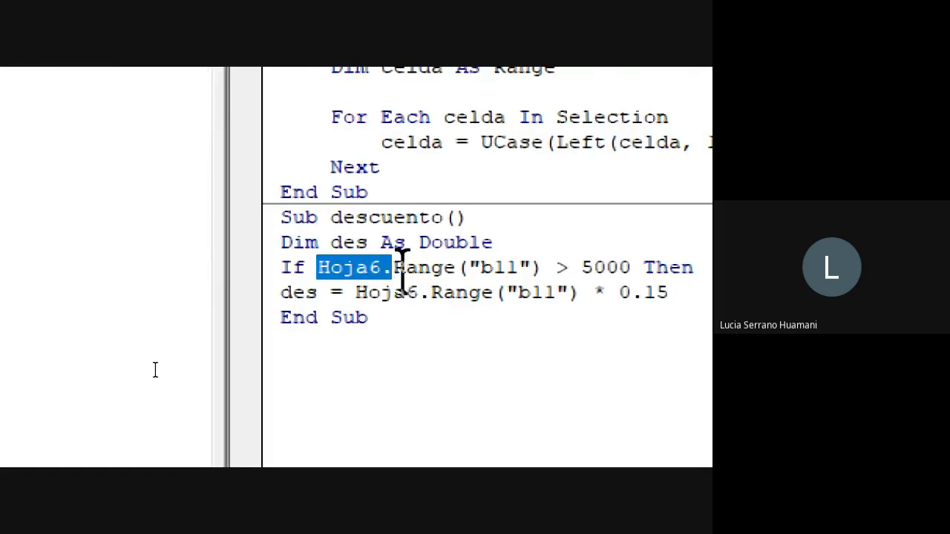
drag(394, 267, 454, 268)
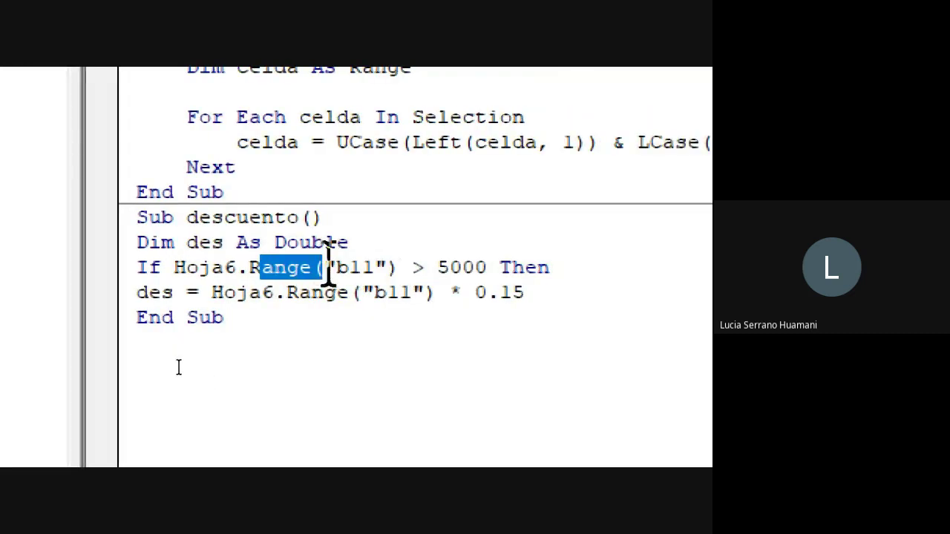
drag(336, 268, 377, 268)
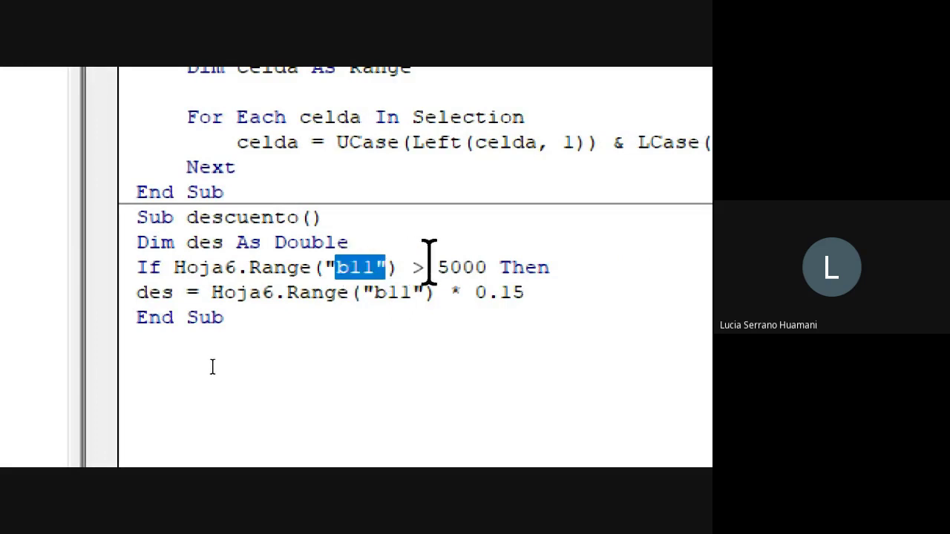
mouse_move(437, 267)
mouse_down()
mouse_move(487, 268)
mouse_move(539, 291)
mouse_up()
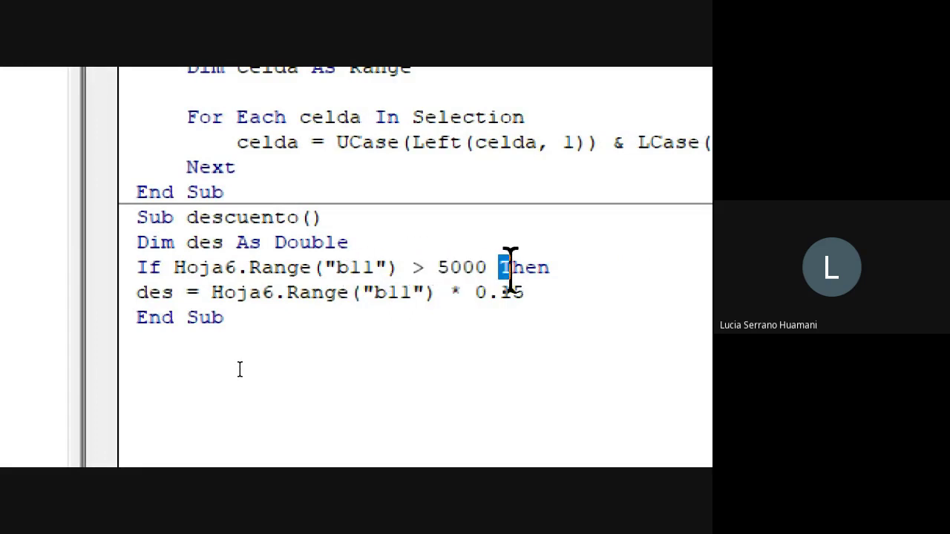
click(118, 381)
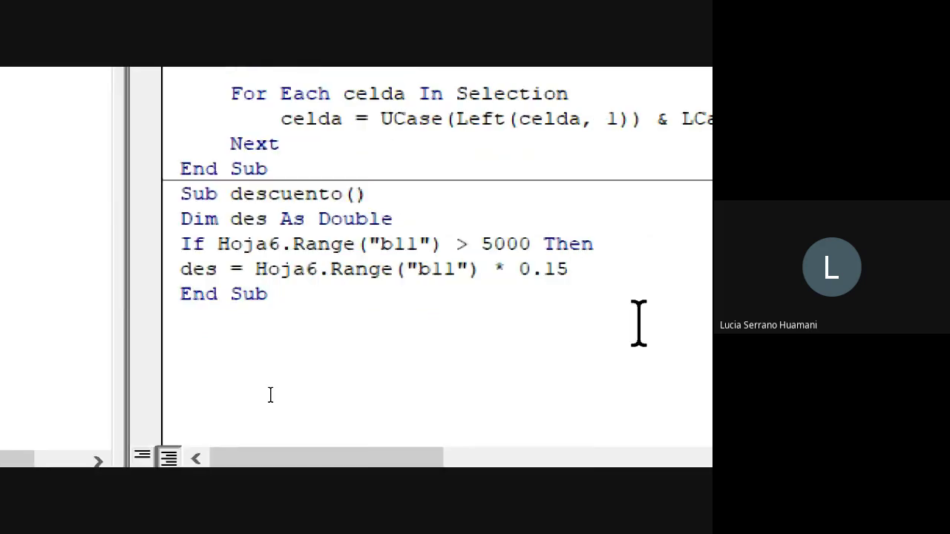
drag(157, 270, 485, 271)
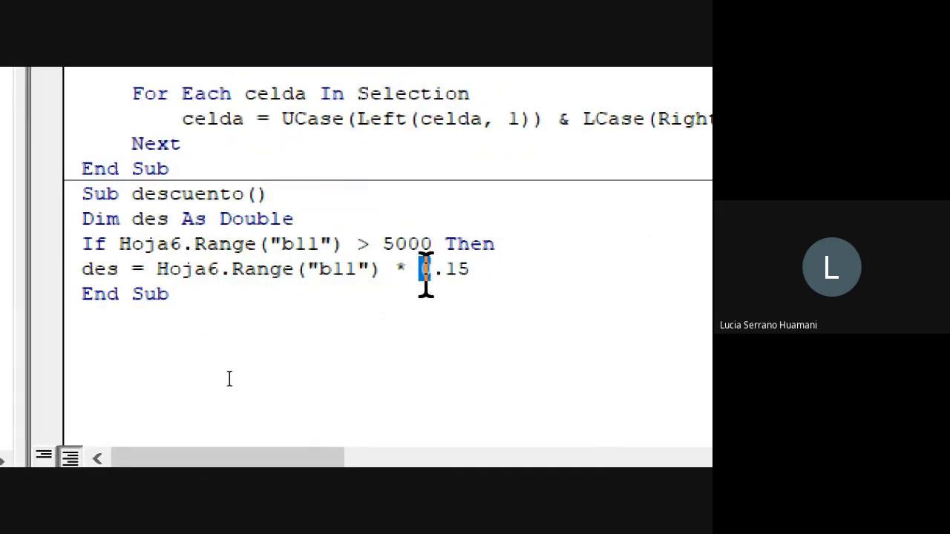
click(485, 271)
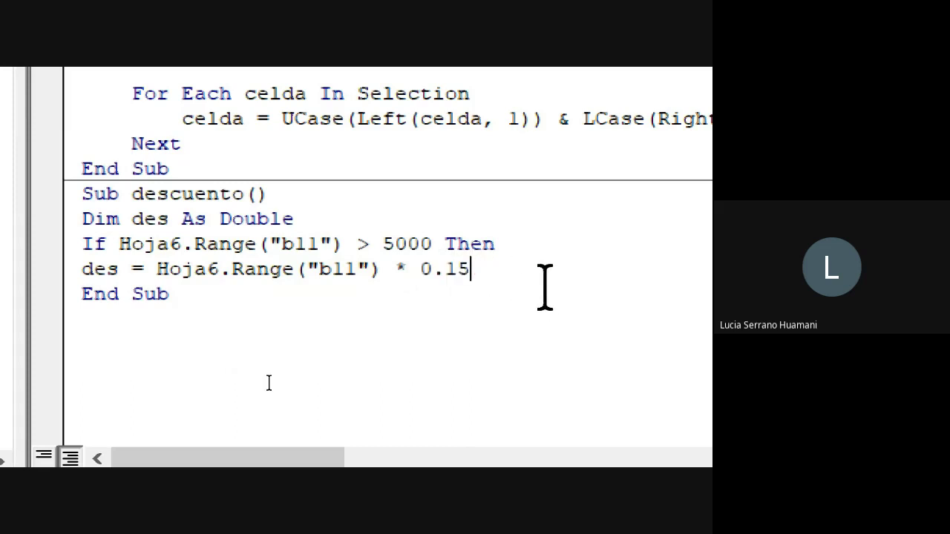
Step: Add an Else branch setting des=0 below the 15% discount line
key(Return)
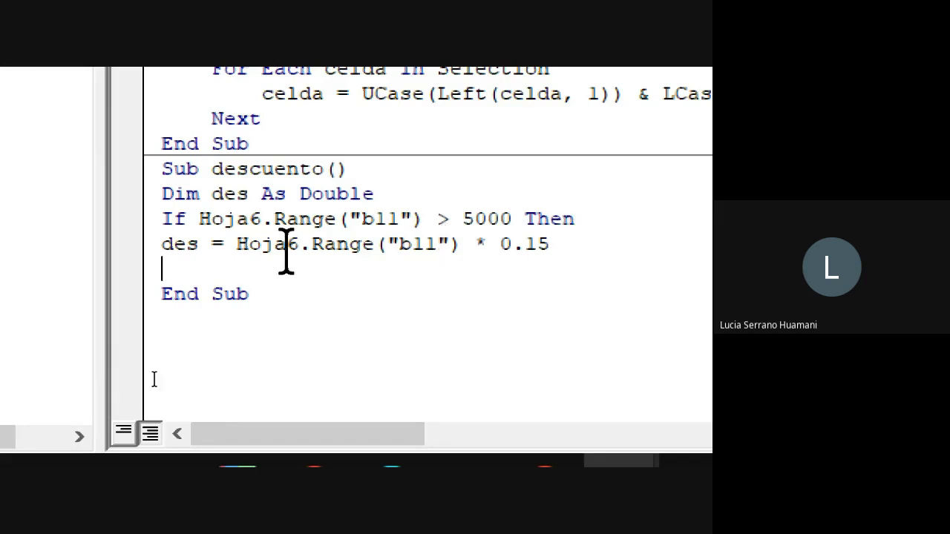
drag(172, 245, 552, 243)
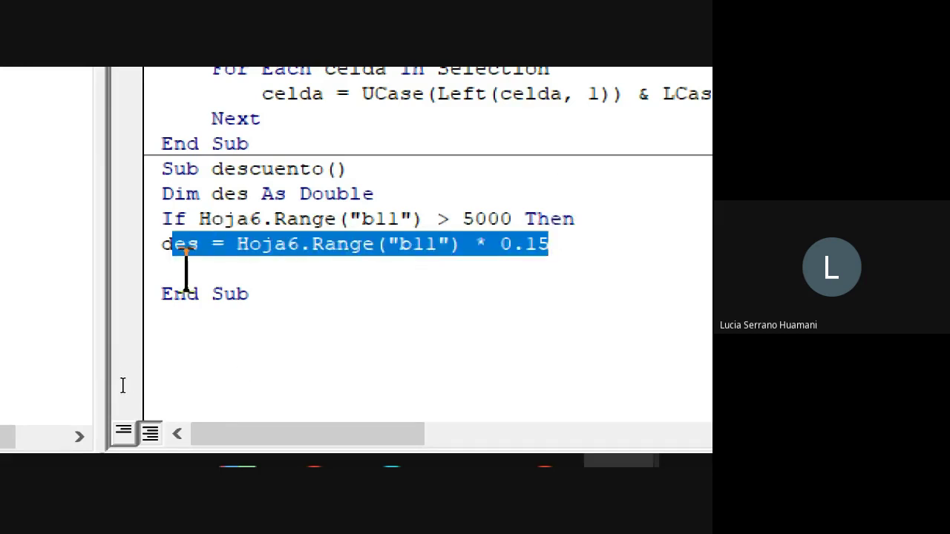
click(188, 270)
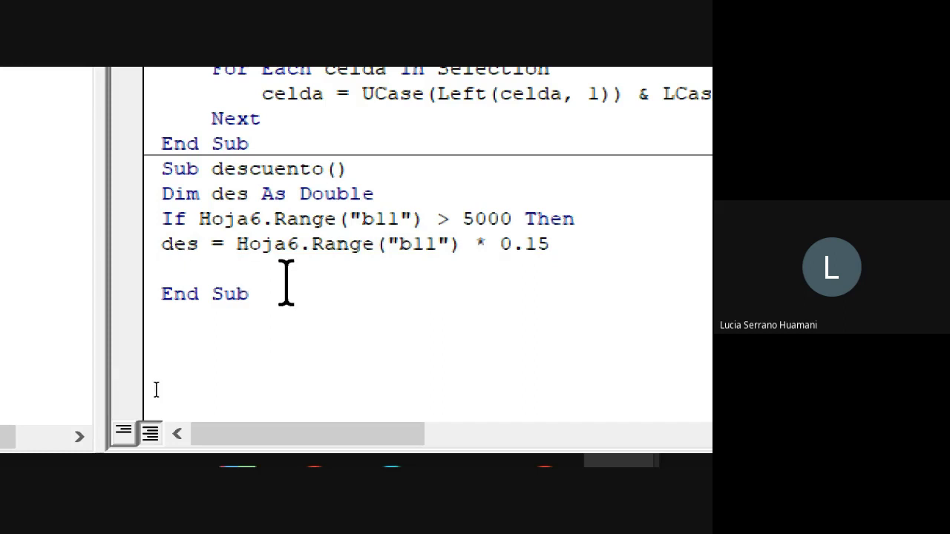
text(else)
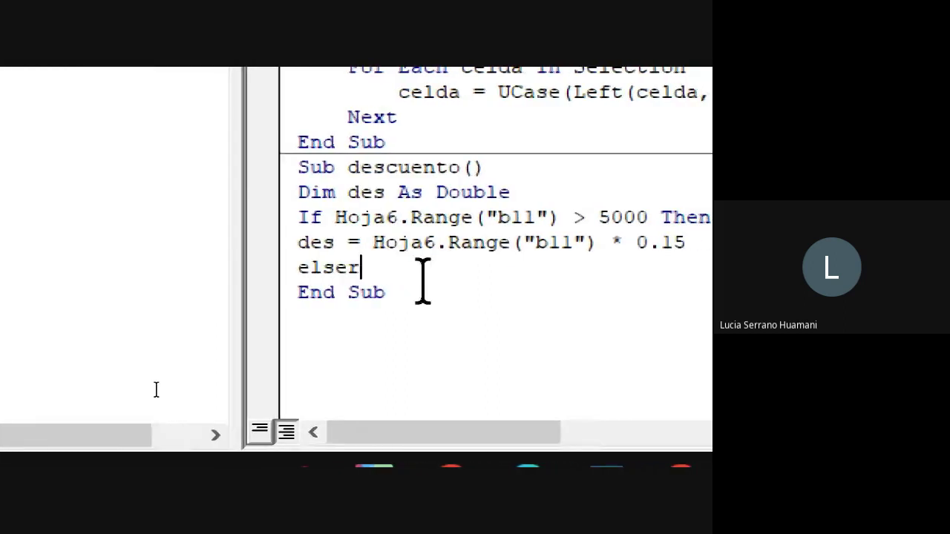
key(Return)
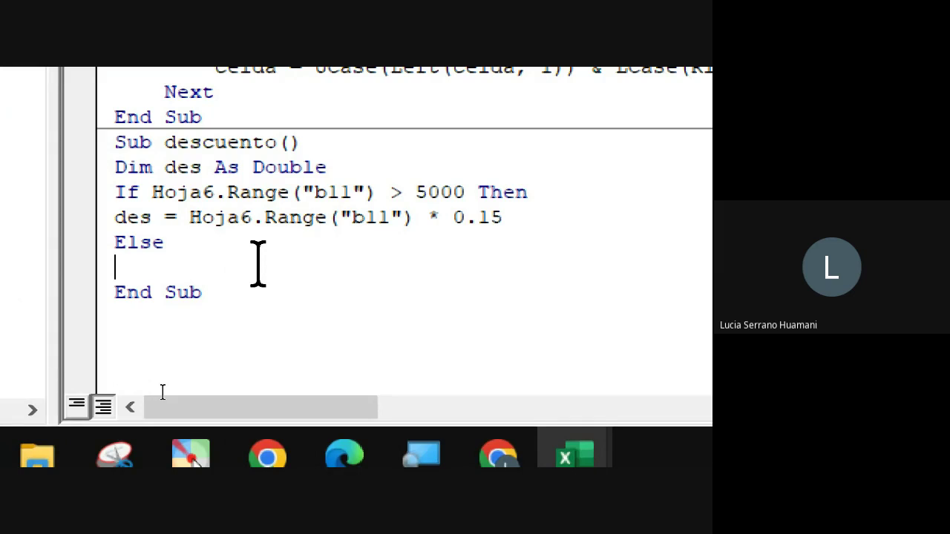
text(des=)
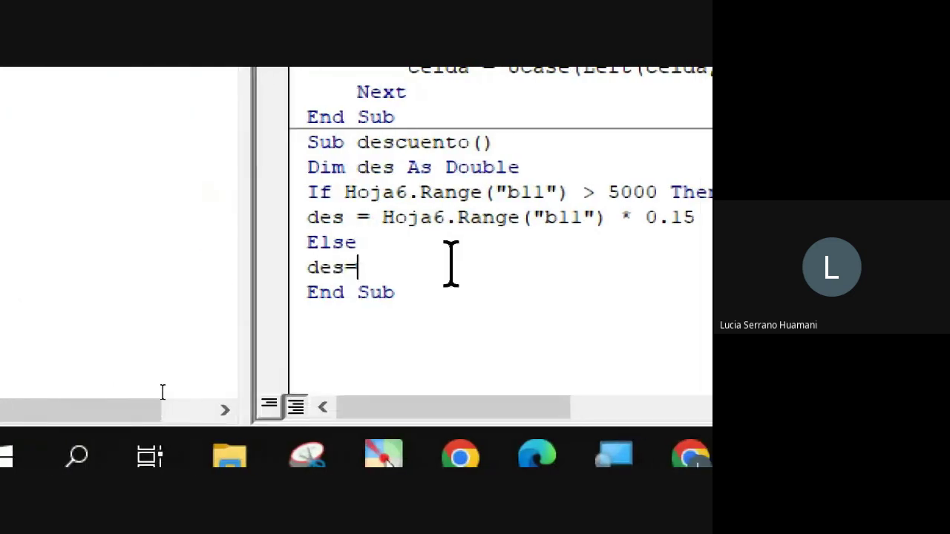
text(0)
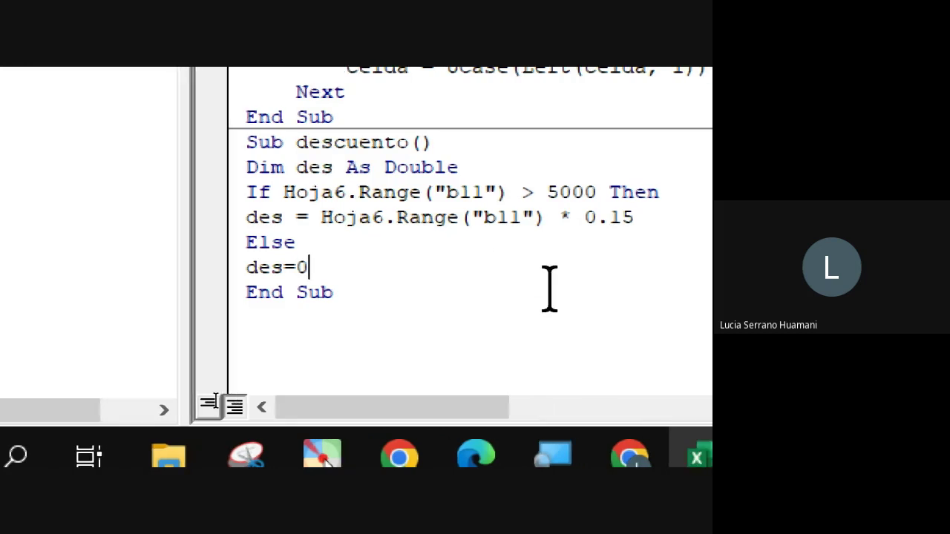
key(Return)
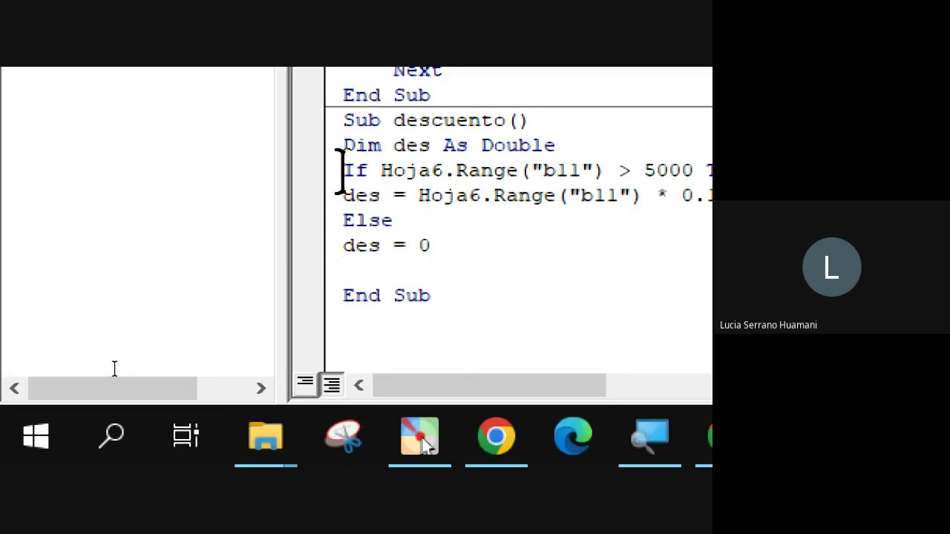
Step: Insert a blank line after the des declaration and type End If above End Sub
click(343, 171)
click(582, 142)
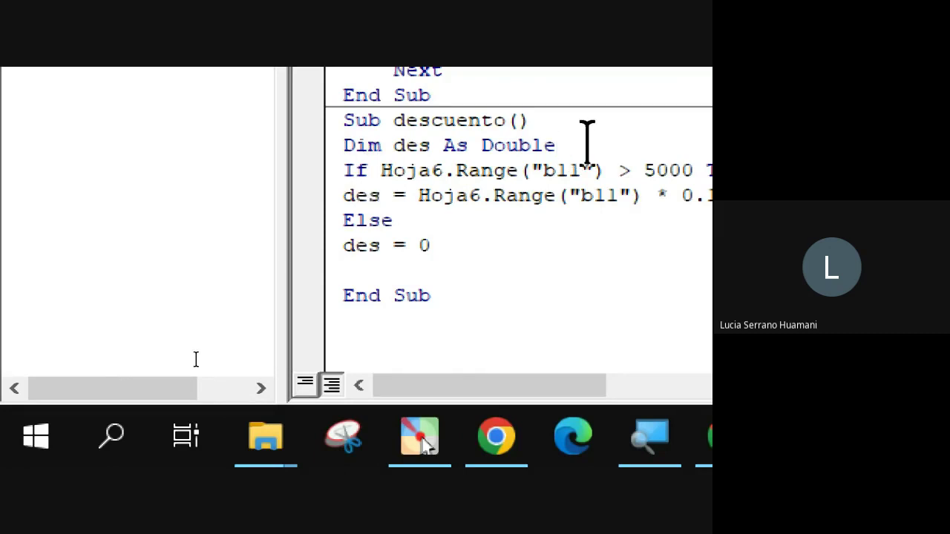
key(Return)
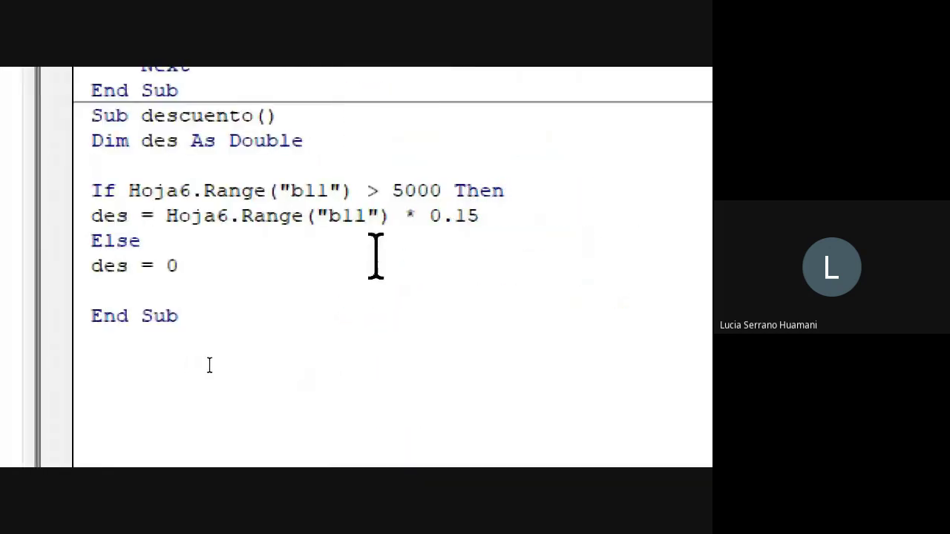
drag(172, 187, 235, 239)
click(208, 292)
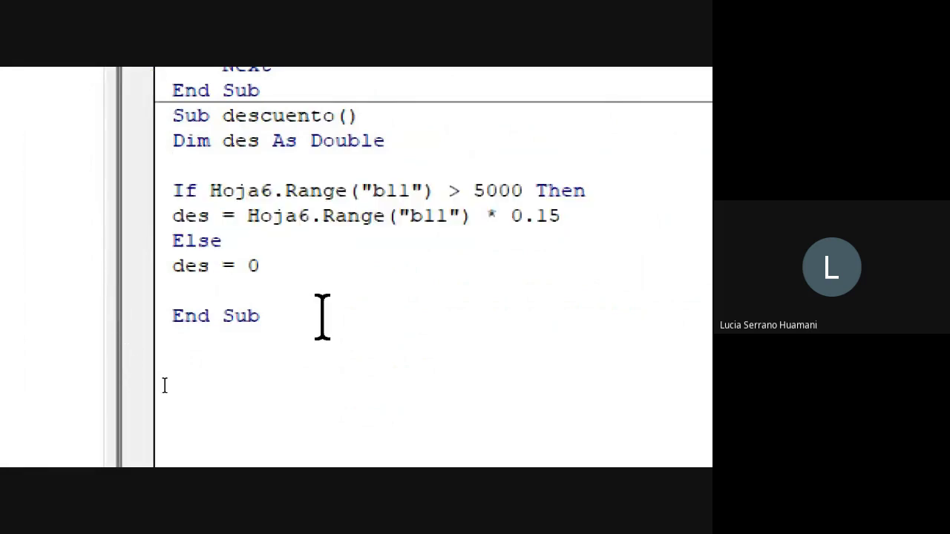
text(e)
text(n)
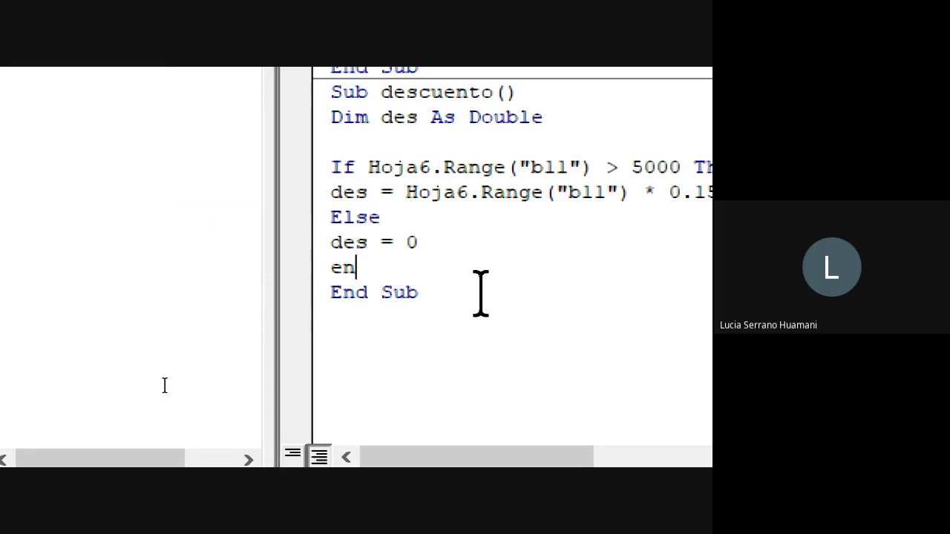
text(d if)
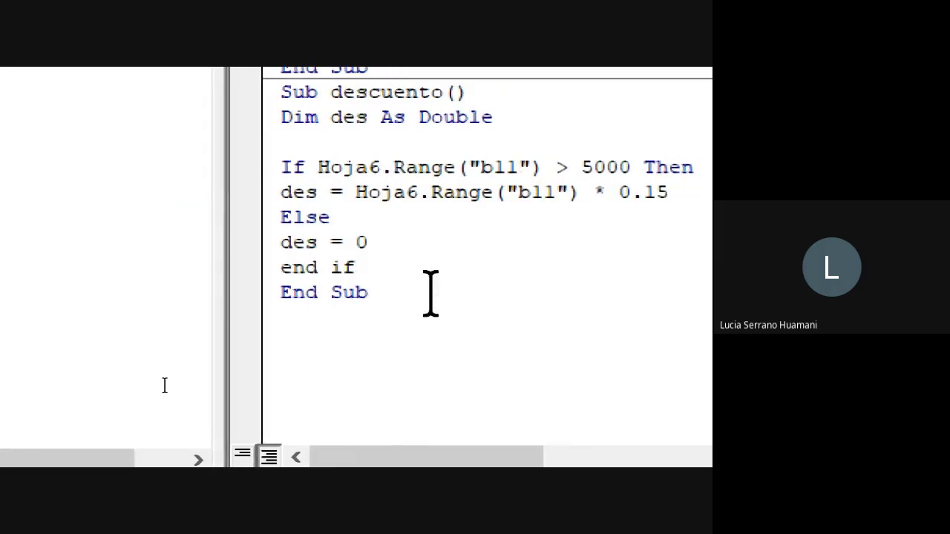
key(Return)
key(BackSpace)
scroll(445, 290, up, 1)
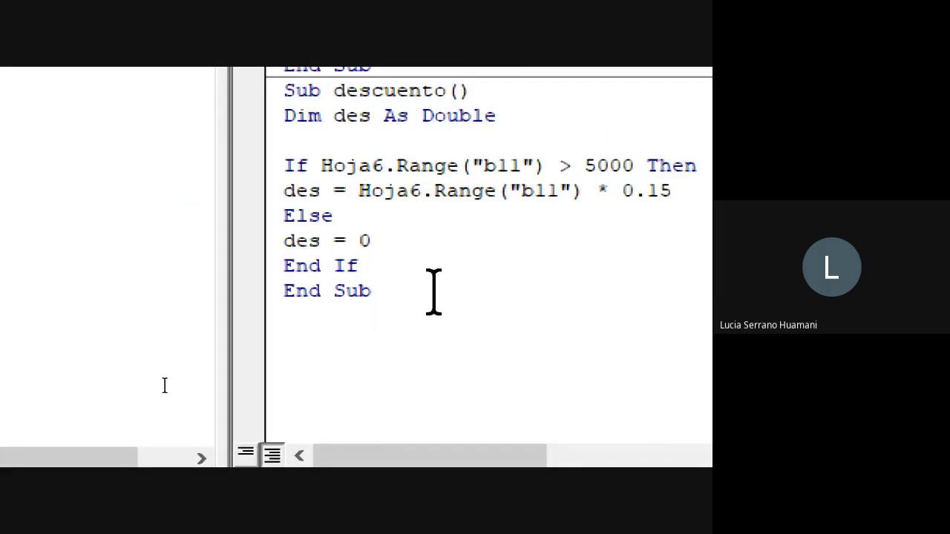
scroll(446, 341, up, 1)
Step: Add a blank line before End Sub and highlight the condition, discount line, Else and des = 0
key(Return)
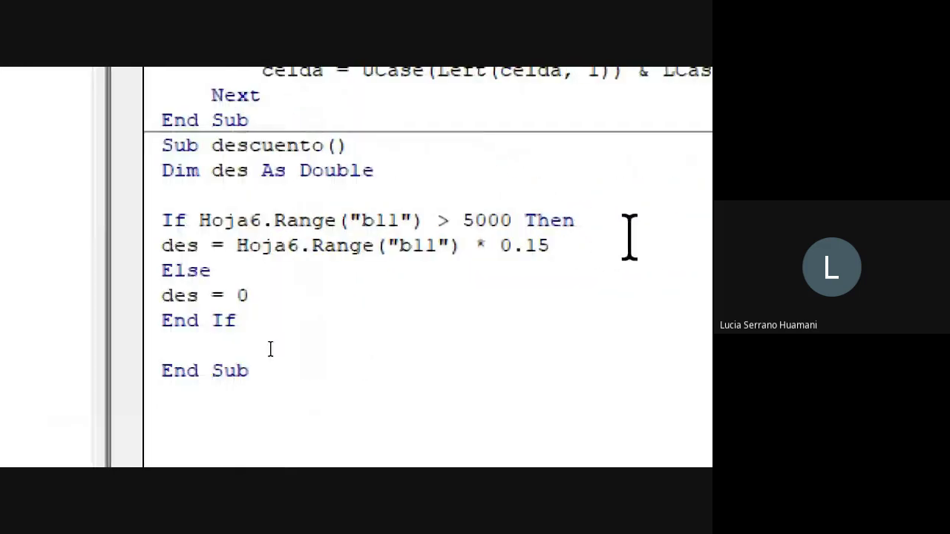
drag(165, 221, 412, 221)
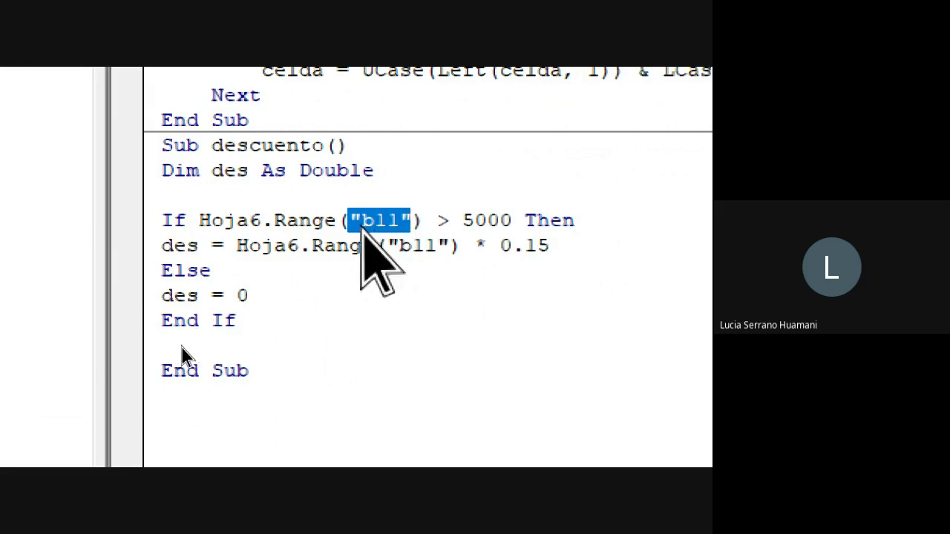
click(361, 220)
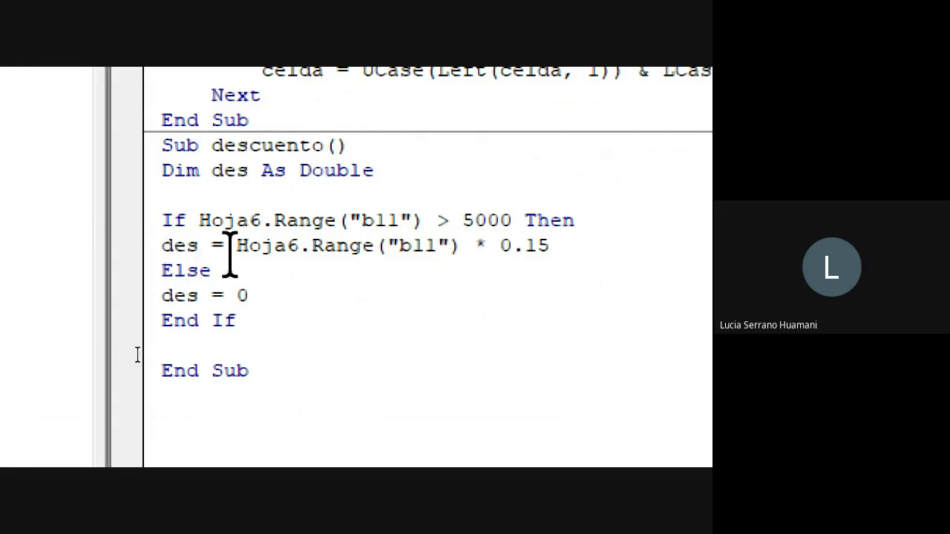
drag(236, 246, 550, 247)
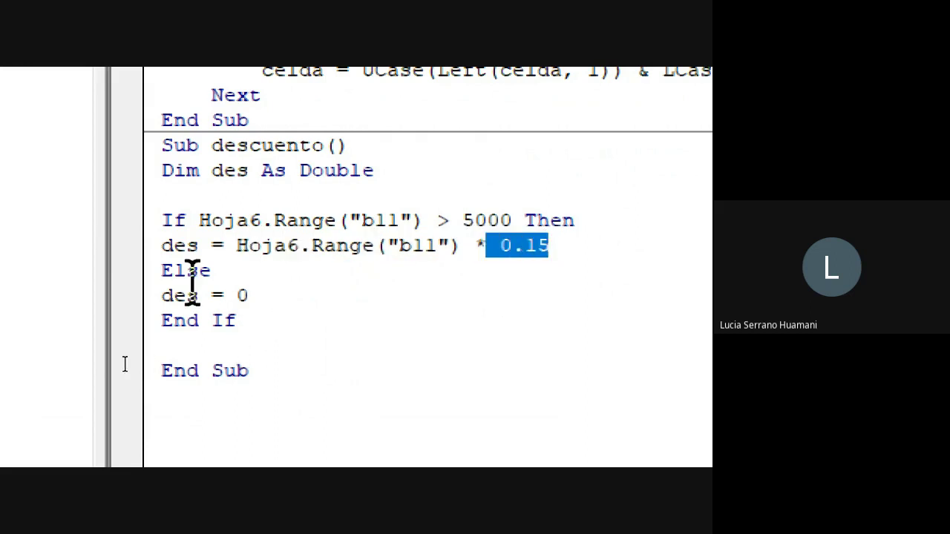
drag(161, 270, 212, 271)
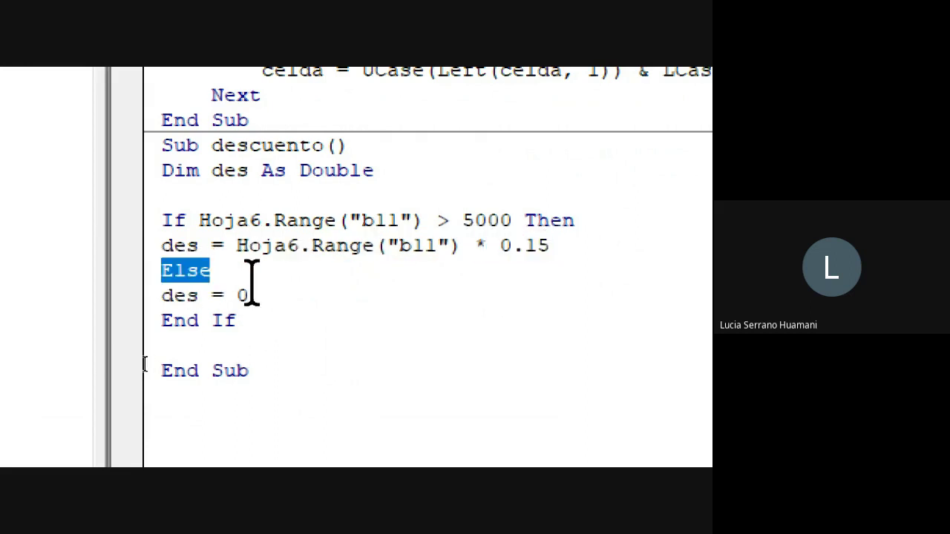
drag(161, 295, 256, 300)
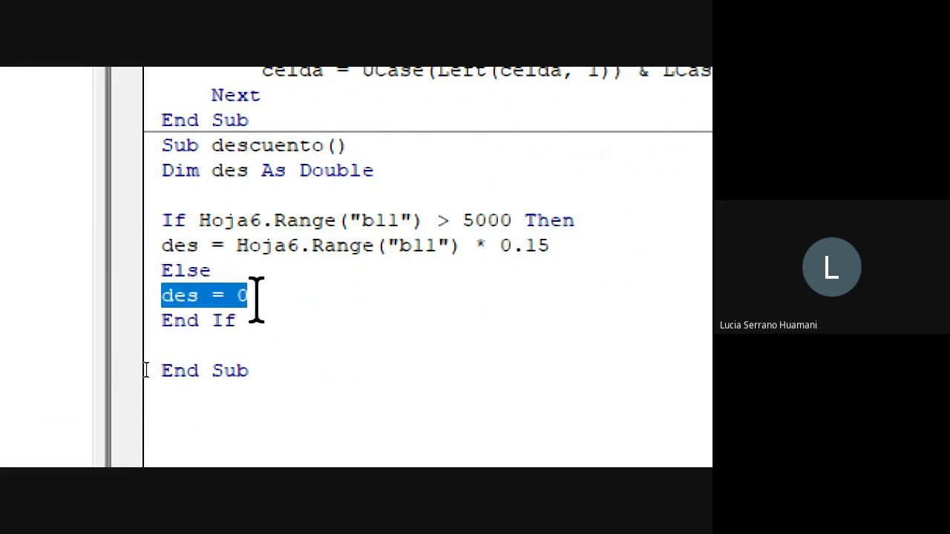
click(257, 300)
Step: Highlight the whole If block, leaving the caret after Range("b11") on the If line
click(286, 319)
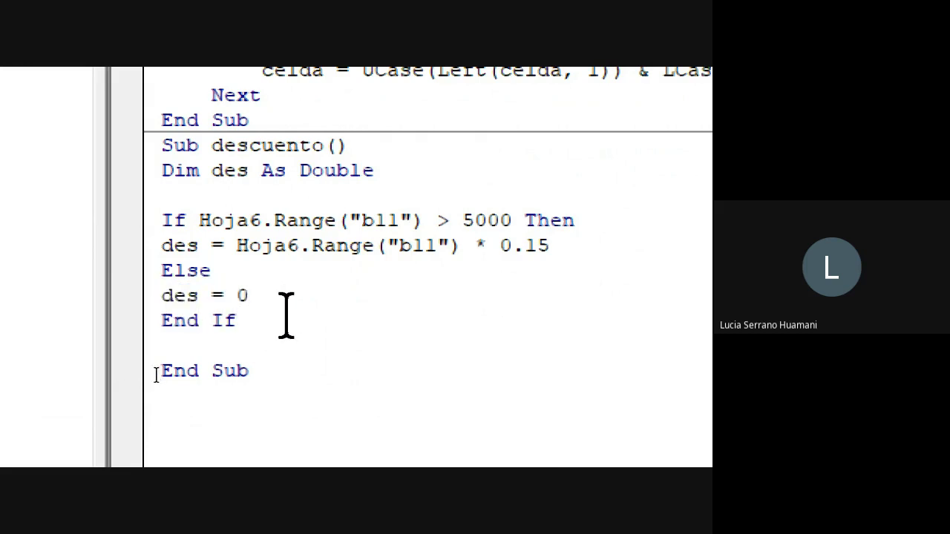
drag(278, 320, 199, 220)
click(350, 221)
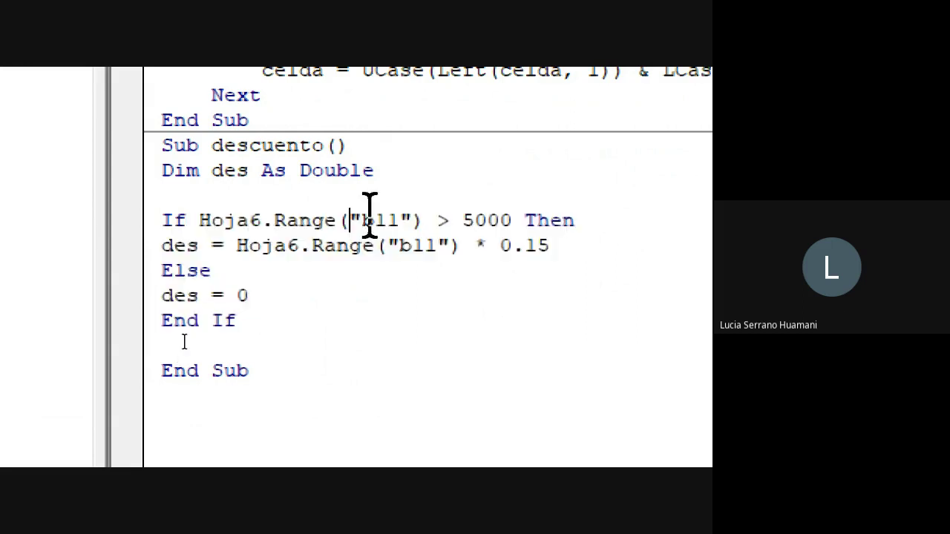
click(425, 221)
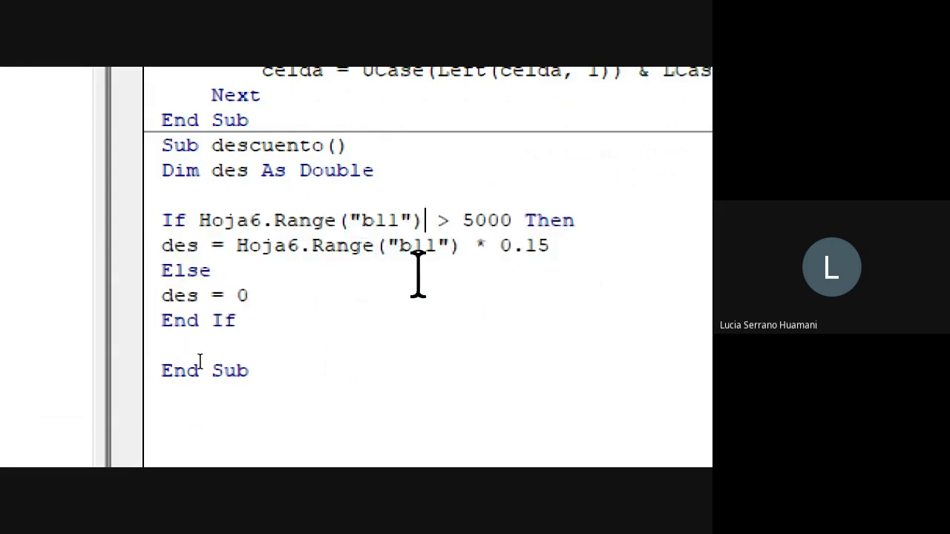
drag(199, 221, 382, 246)
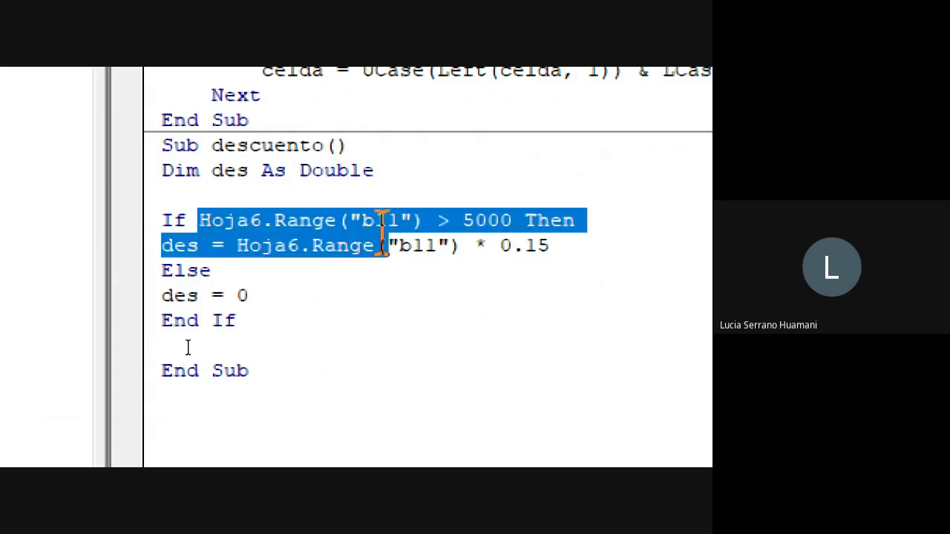
click(425, 221)
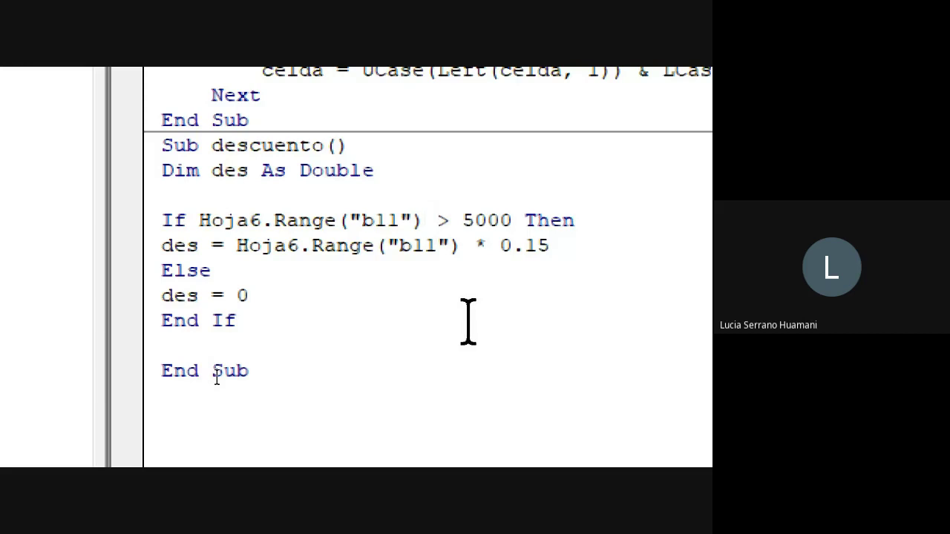
Step: Append .Value to Range("b11") in the If condition via IntelliSense
text(.v)
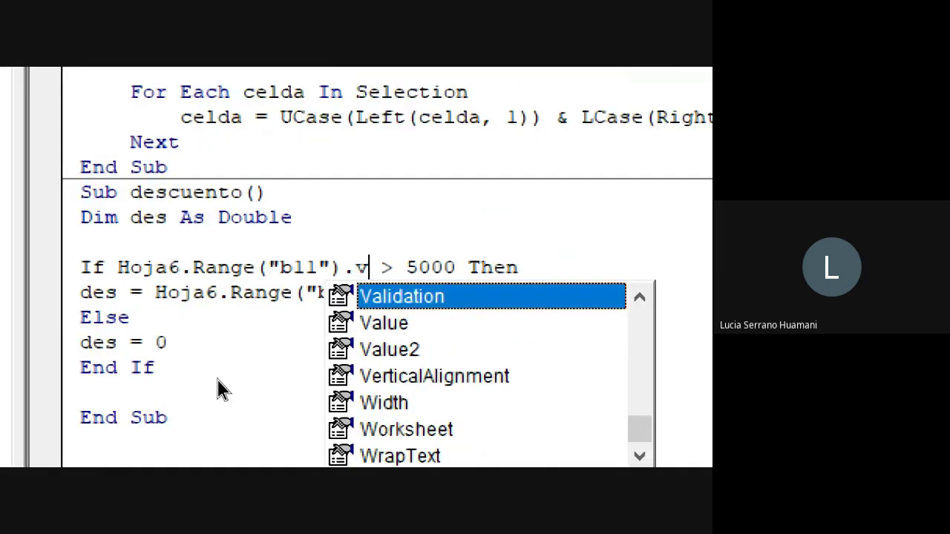
text(a)
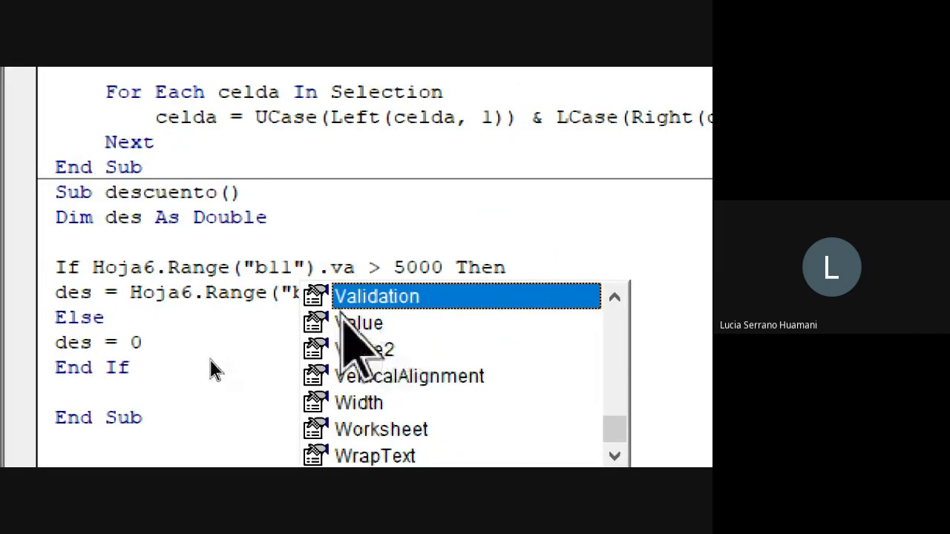
double_click(356, 323)
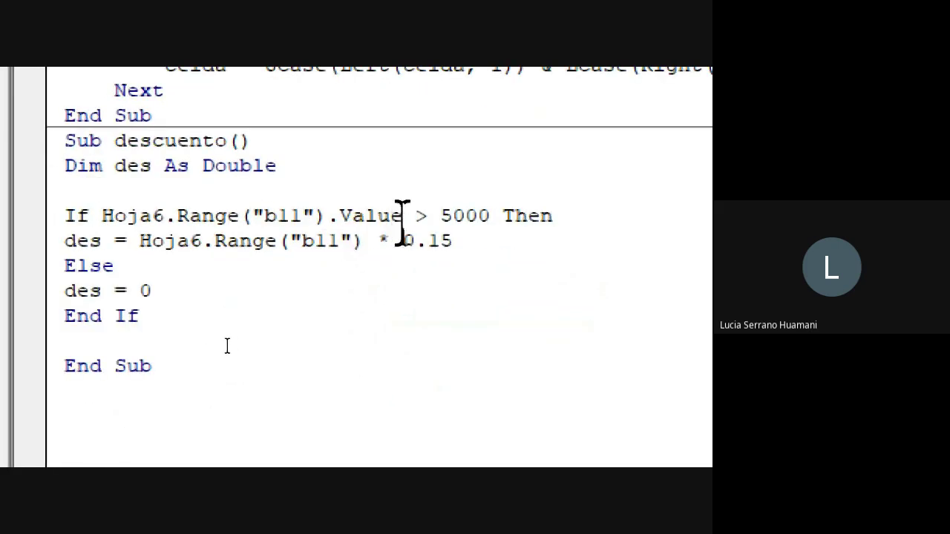
drag(401, 215, 102, 216)
click(312, 214)
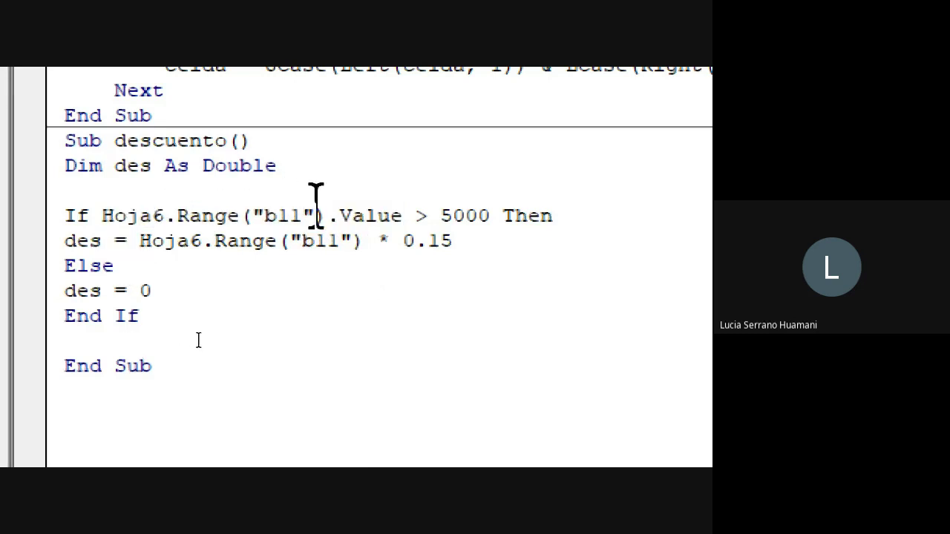
drag(401, 215, 340, 215)
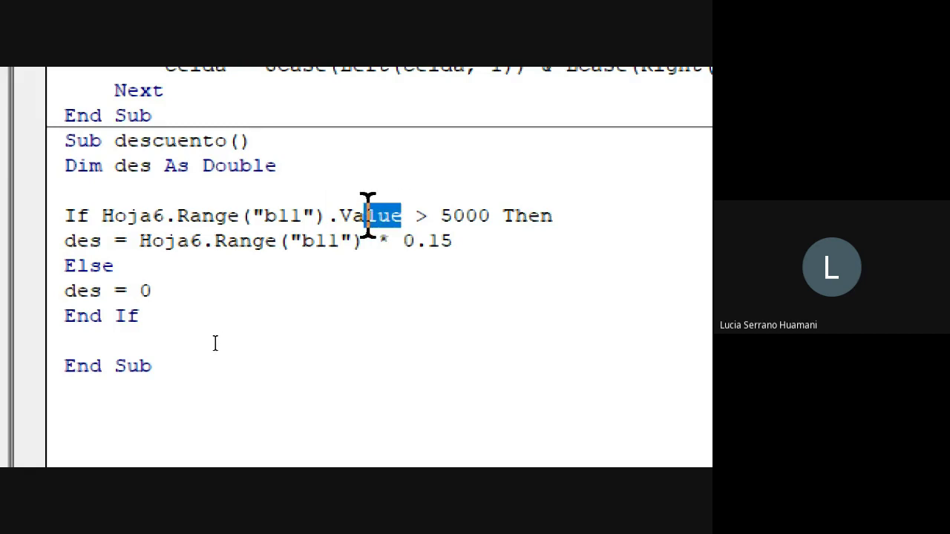
Step: Append .Value to Range("b11") on the des line and compare both references
click(365, 252)
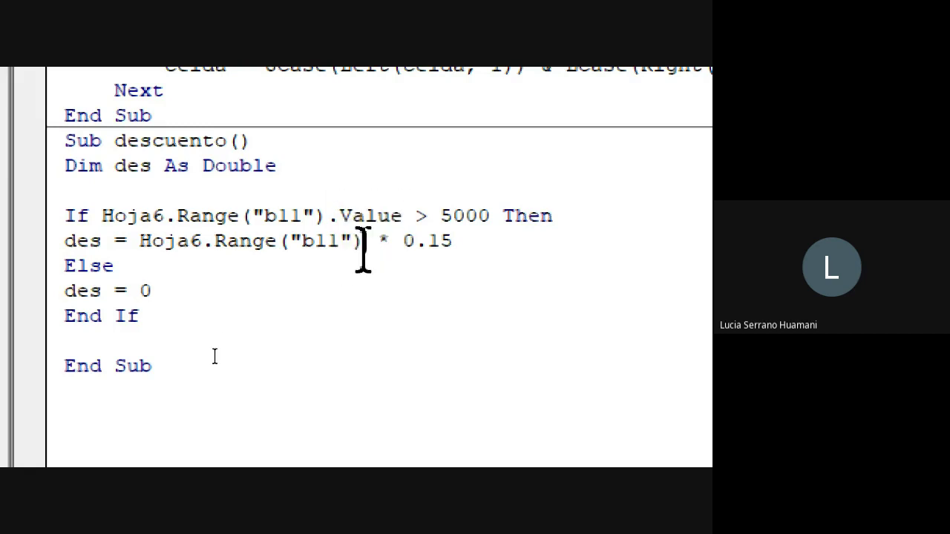
text(.)
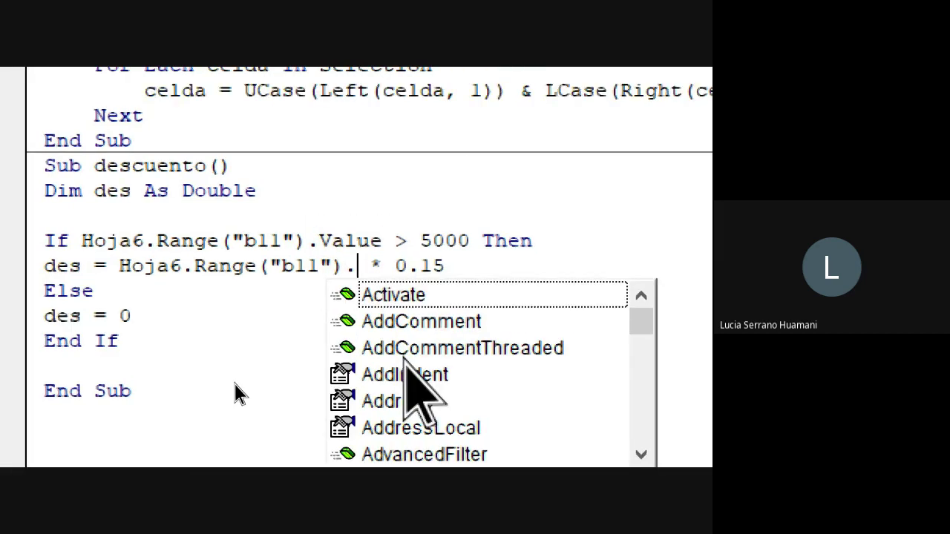
text(va)
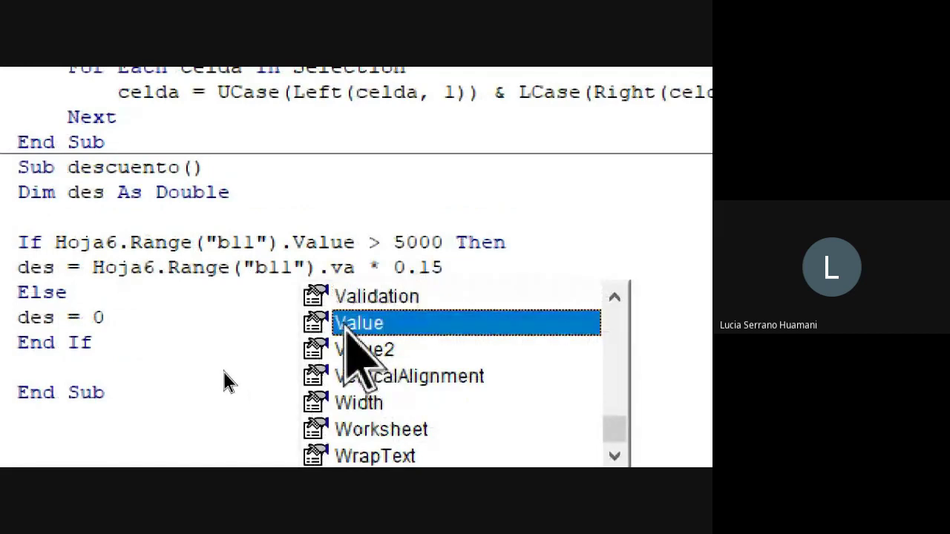
double_click(358, 324)
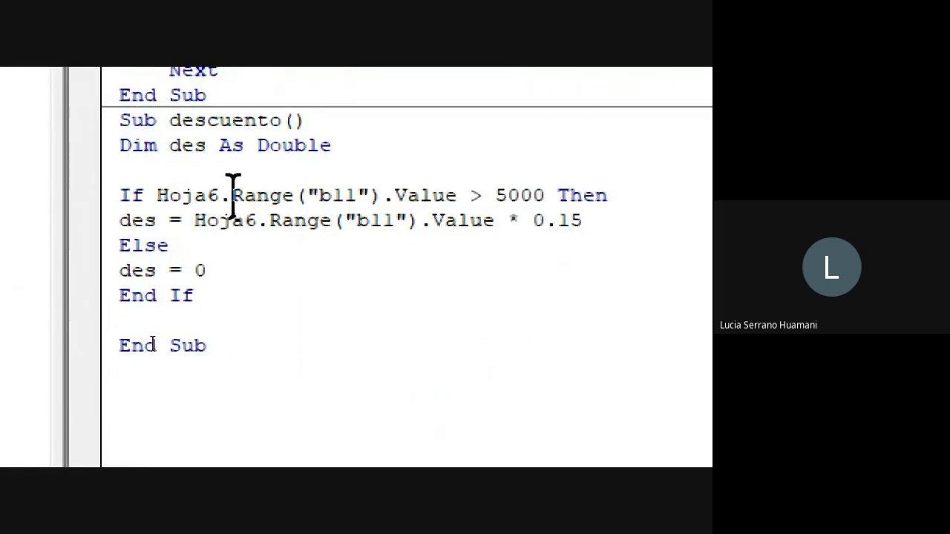
drag(370, 196, 306, 194)
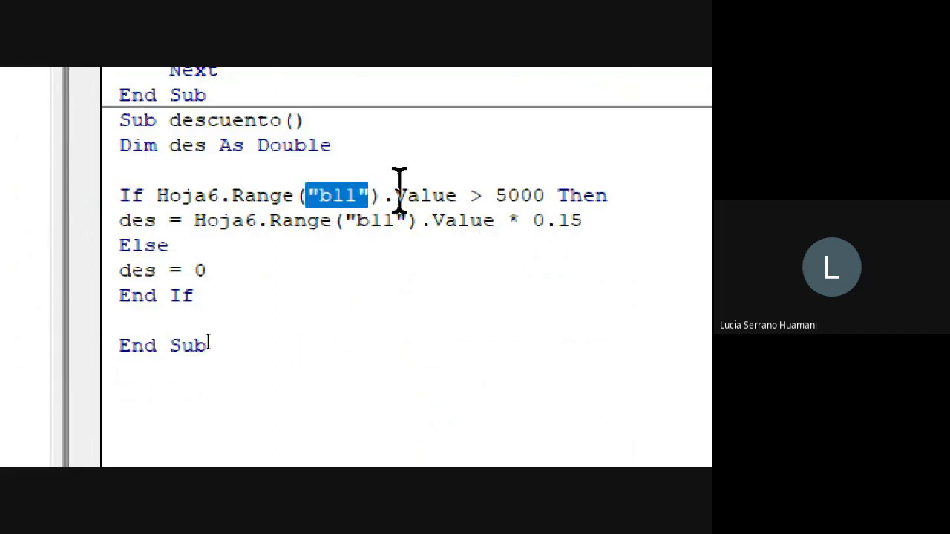
drag(395, 194, 456, 194)
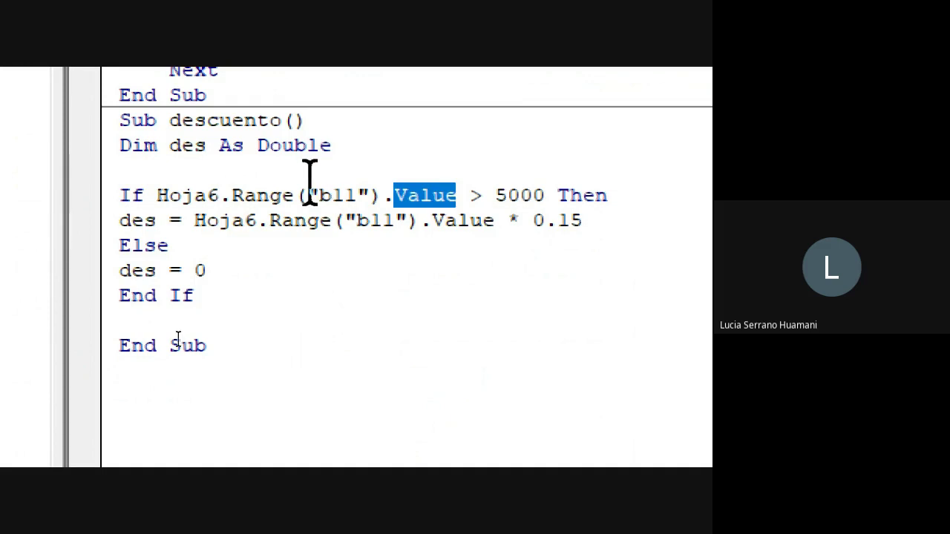
drag(306, 194, 369, 194)
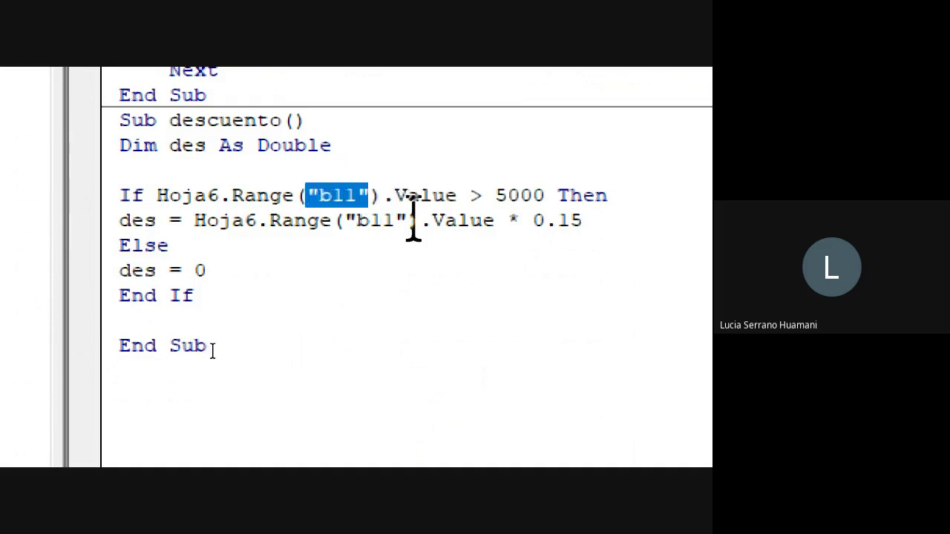
drag(432, 221, 494, 221)
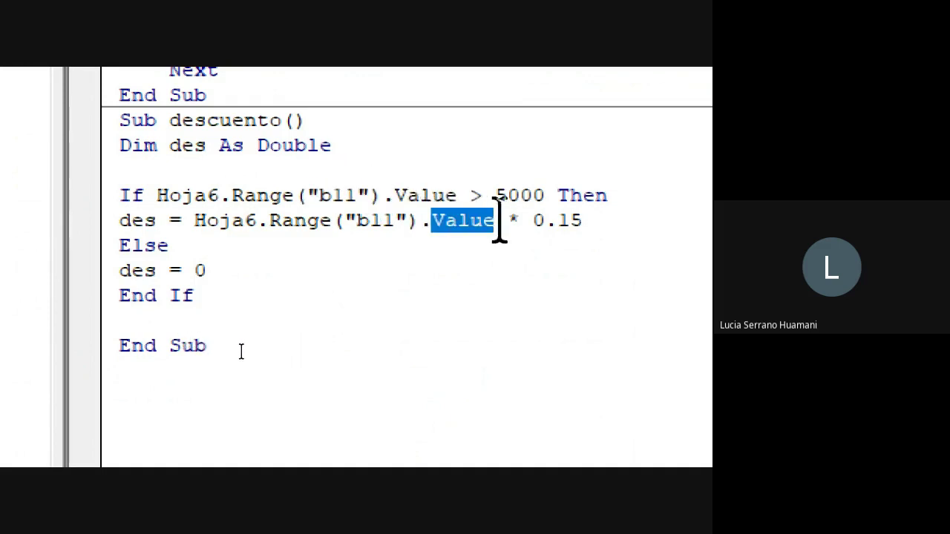
drag(357, 221, 405, 220)
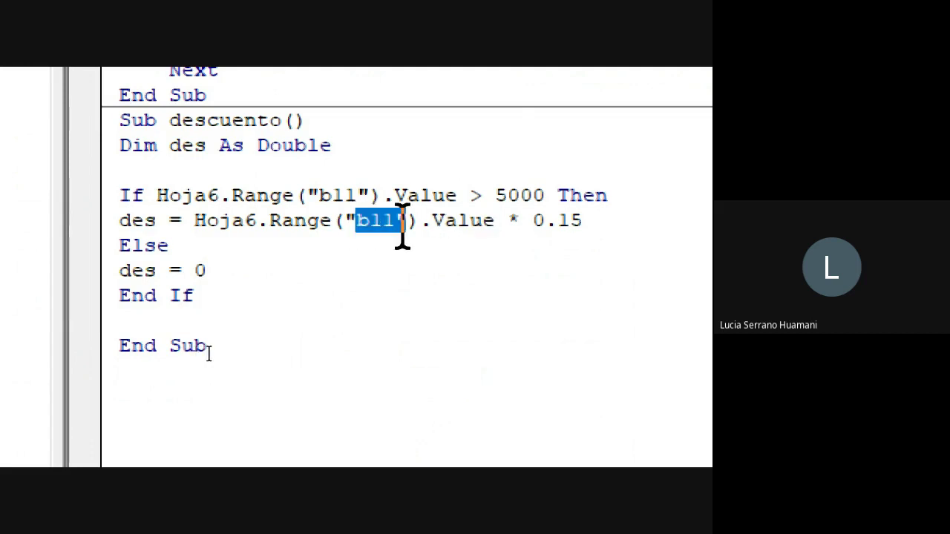
click(295, 269)
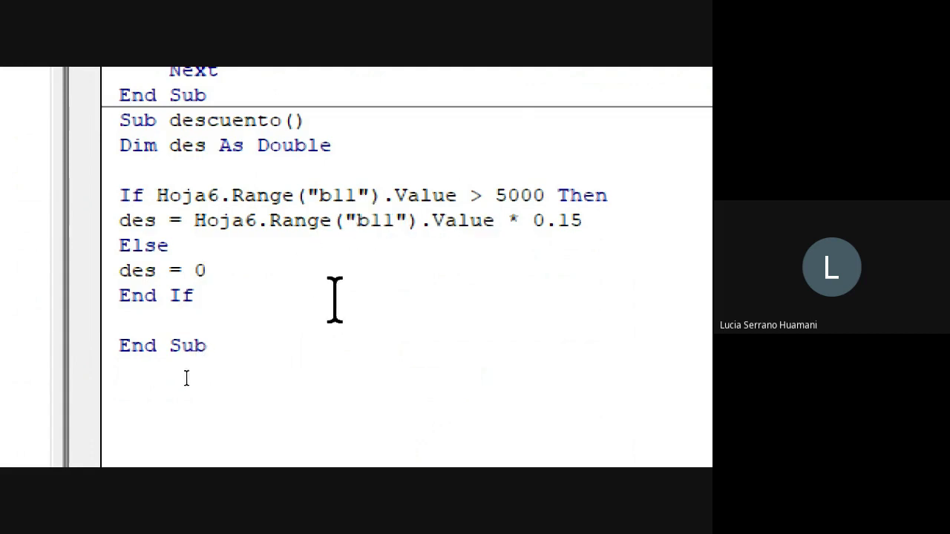
click(280, 310)
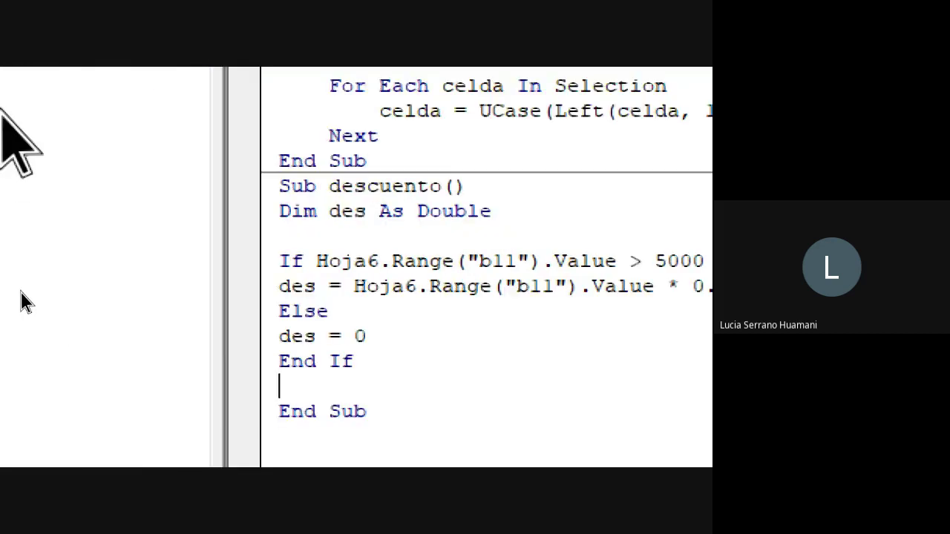
scroll(15, 104, up, 6)
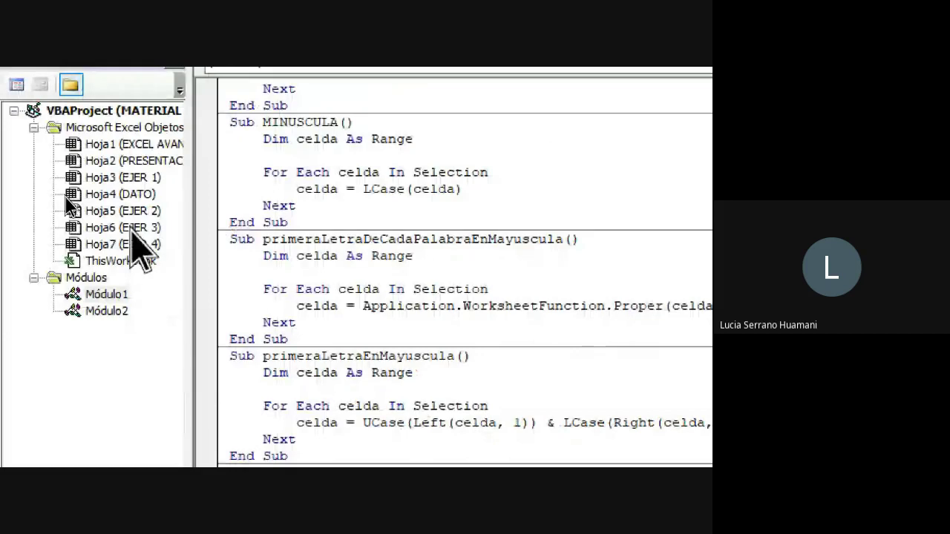
click(10, 99)
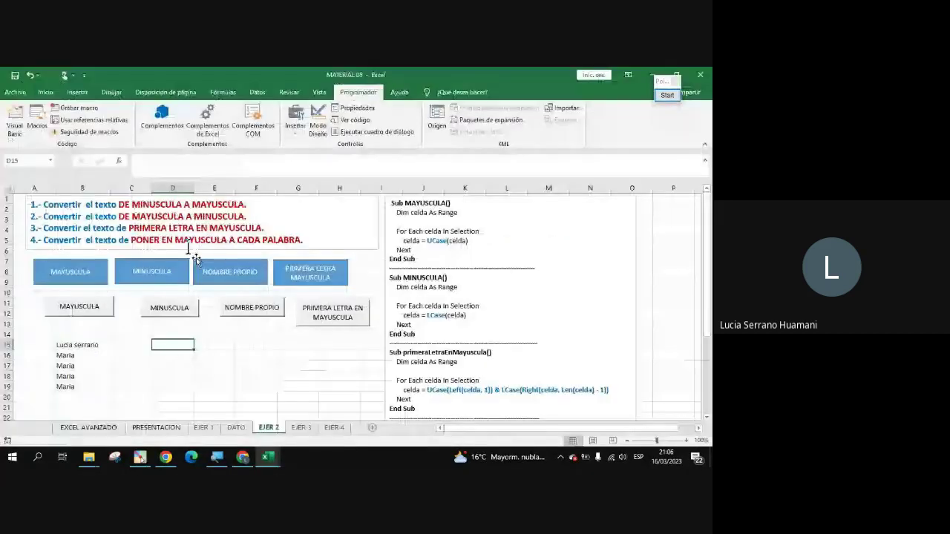
click(296, 429)
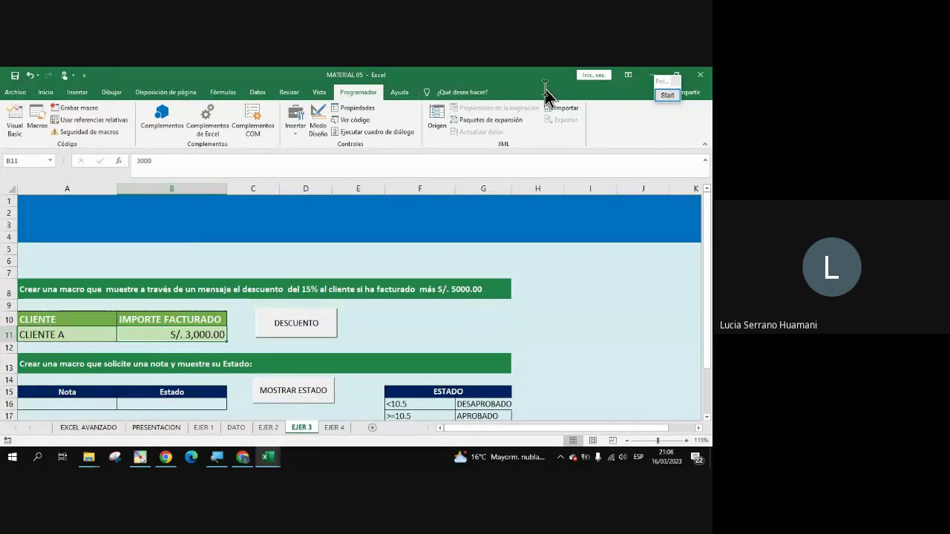
click(19, 121)
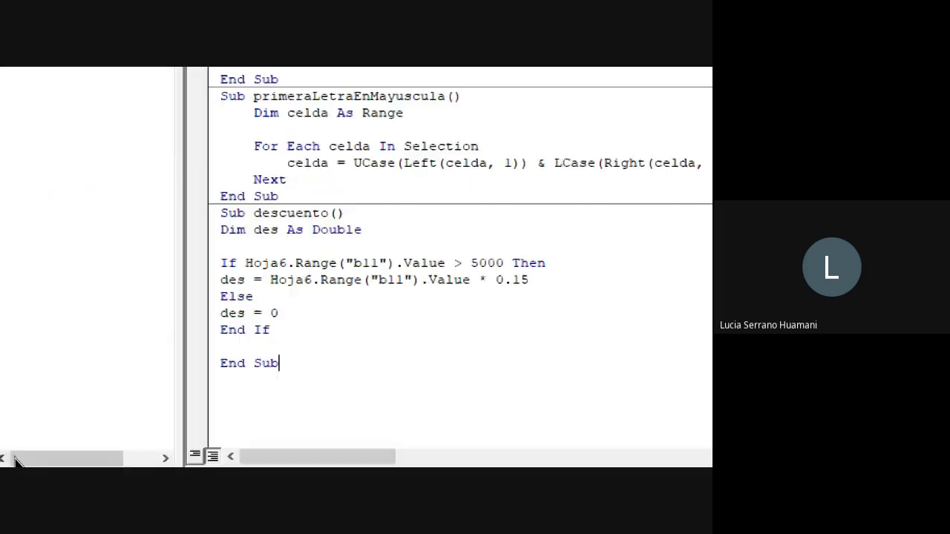
Step: Type MsgBox "El descuento es:" & des on the line before End Sub
key(Up)
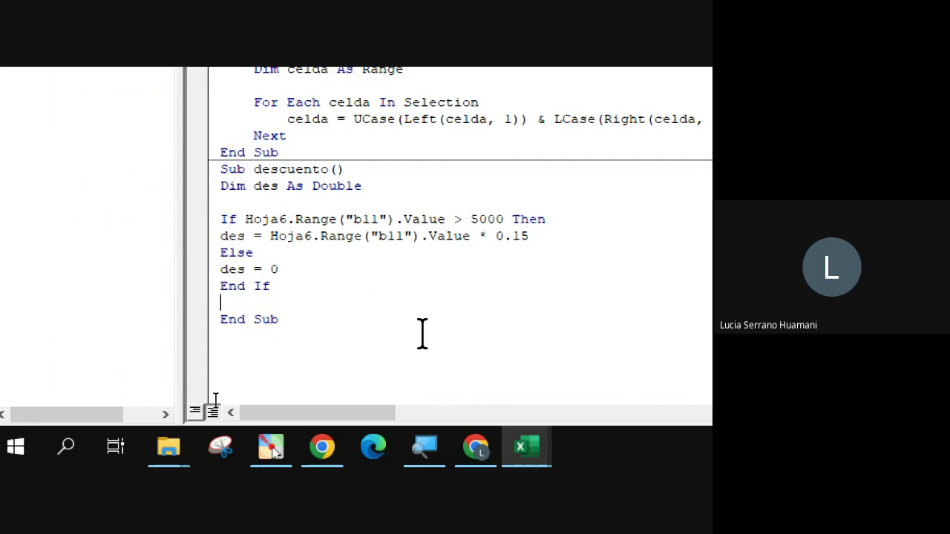
text(msgbox "E)
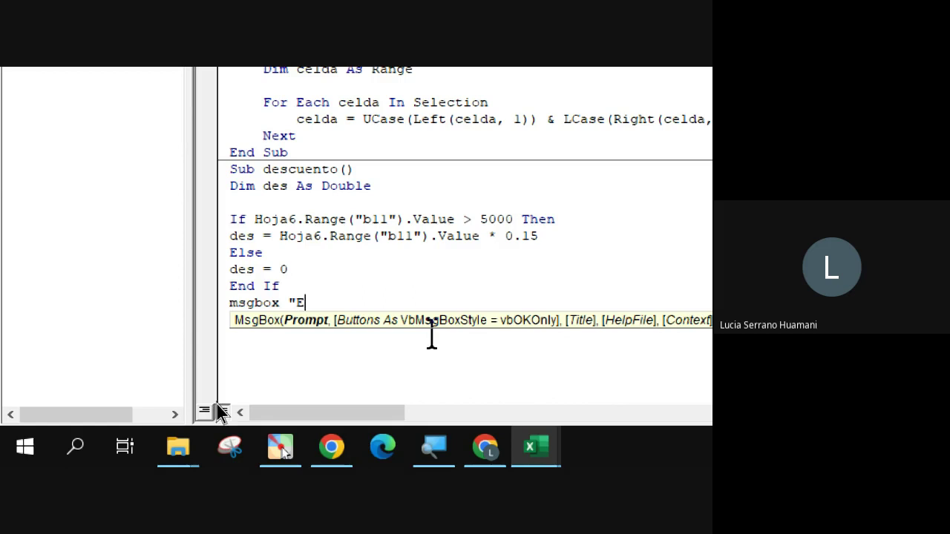
text(l descuento)
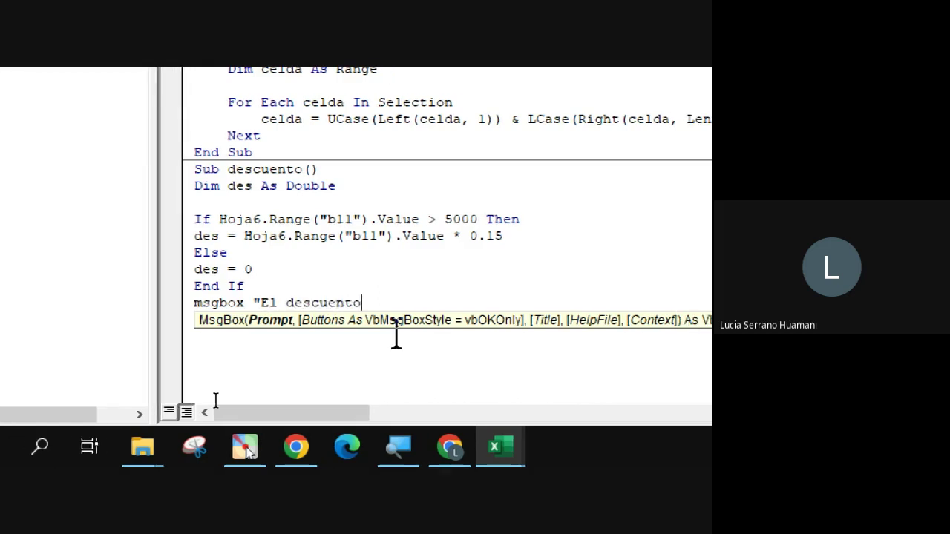
text(s)
key(BackSpace)
key(BackSpace)
key(BackSpace)
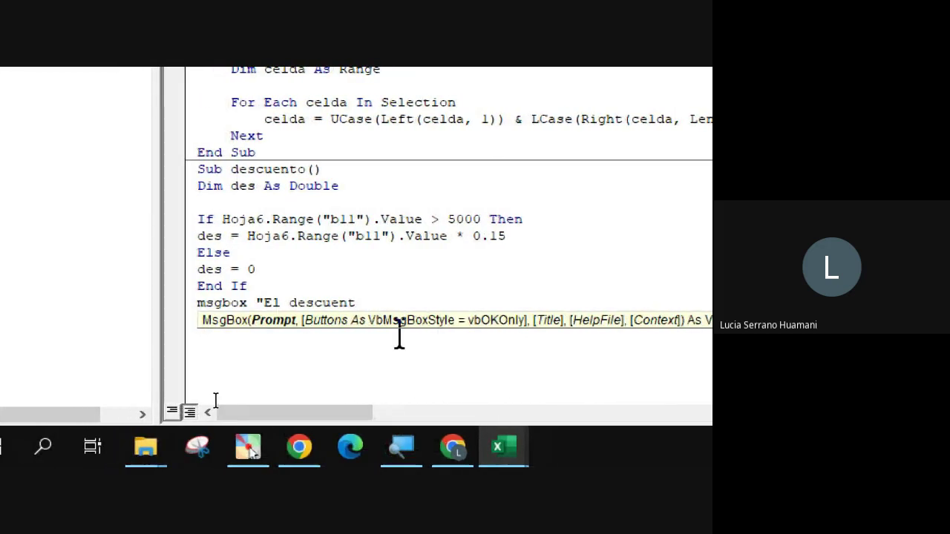
text(o es)
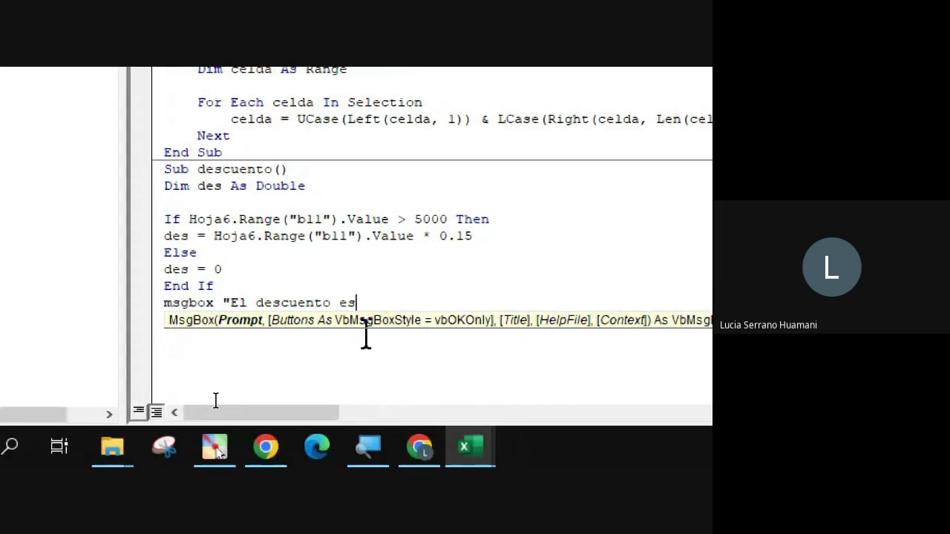
text(:")
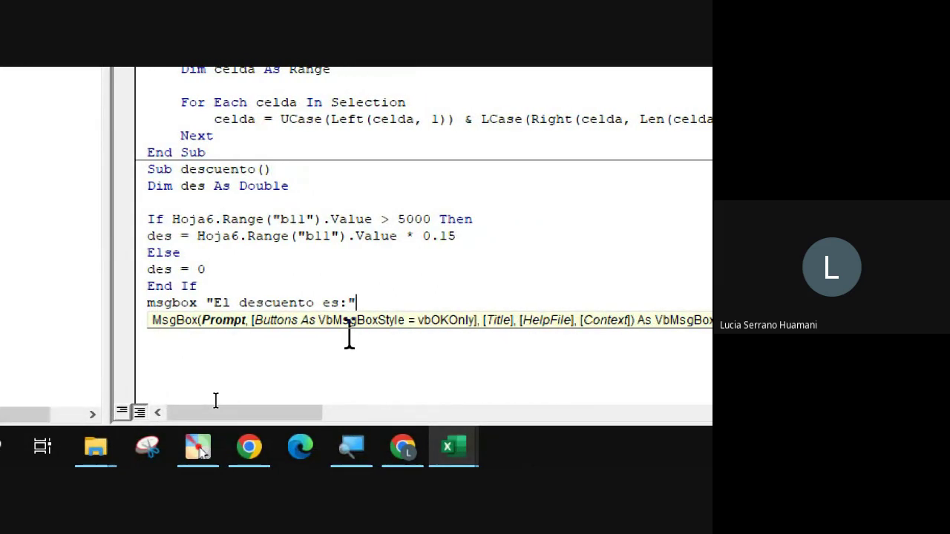
text( &)
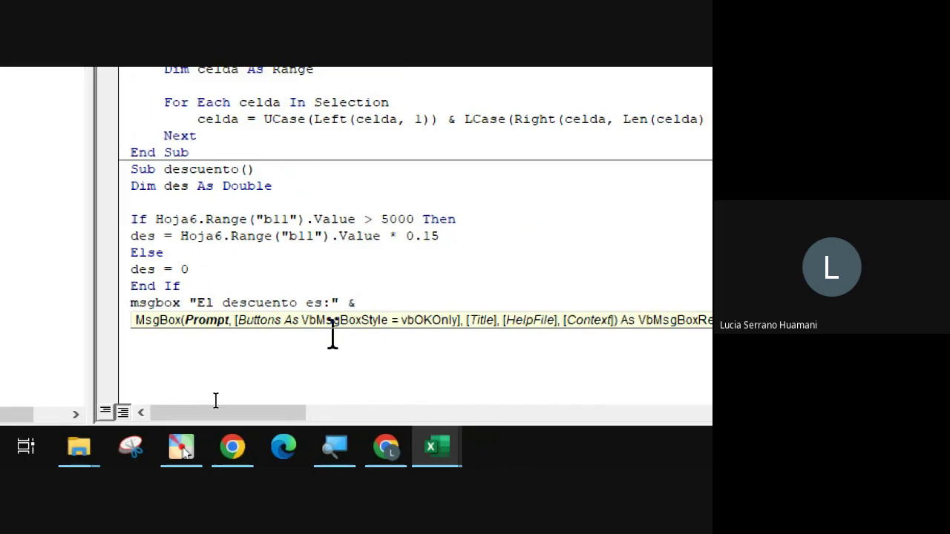
text(des)
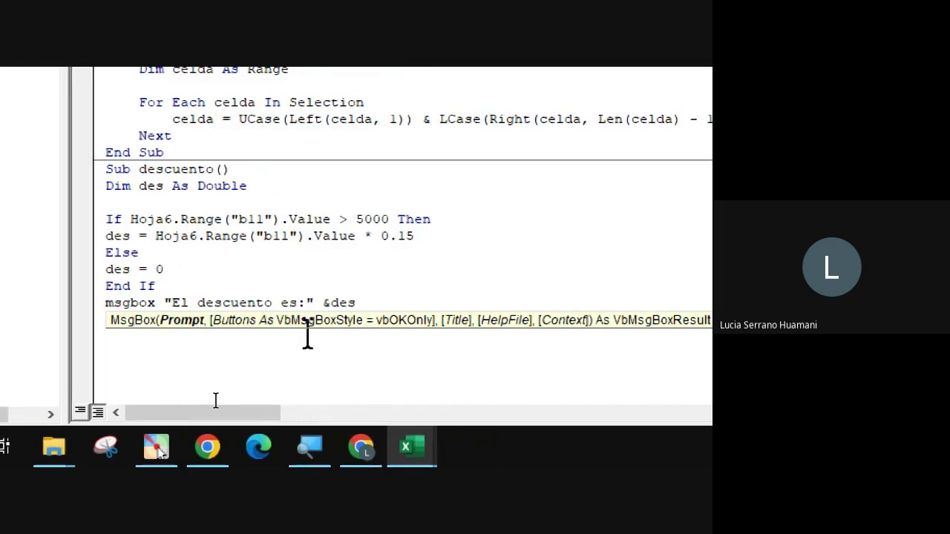
click(332, 303)
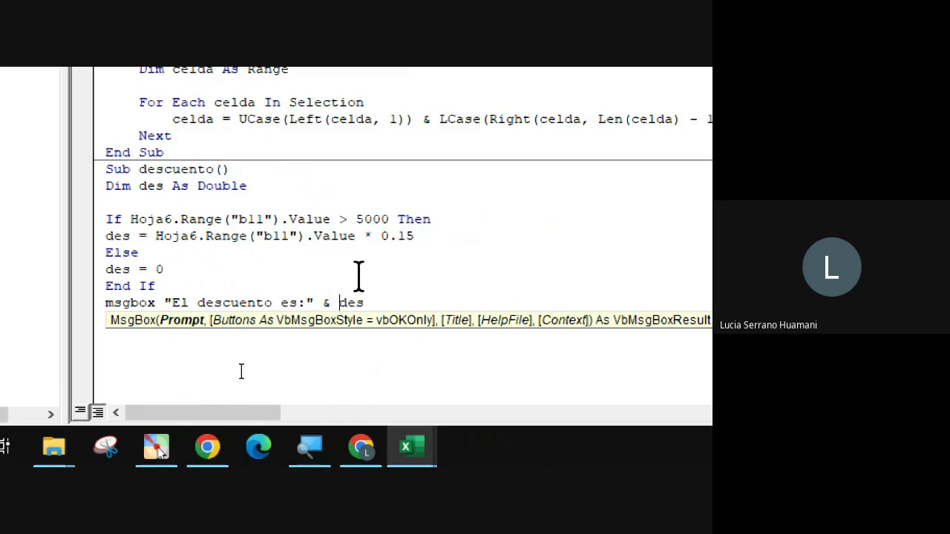
key(Up)
Step: Highlight des in the MsgBox line and where it is set to 15% and to 0
double_click(349, 302)
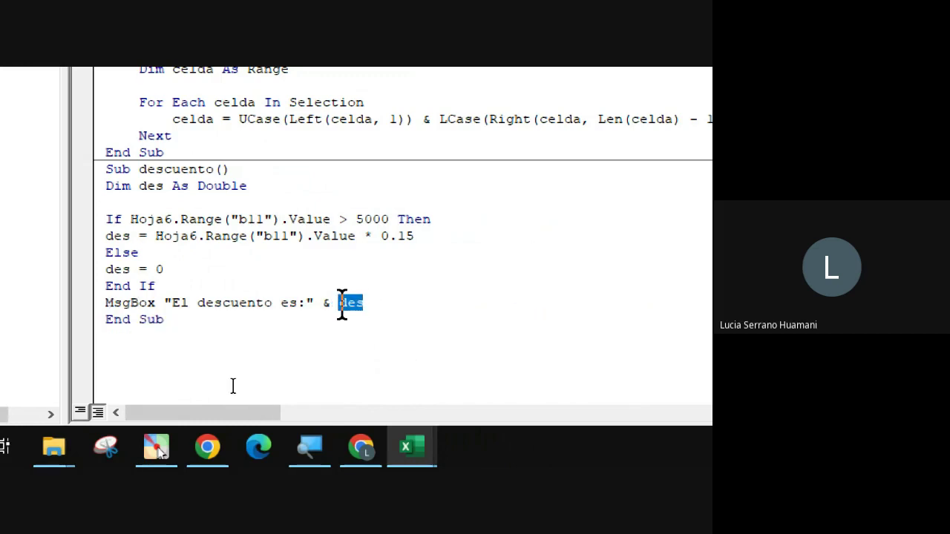
click(360, 303)
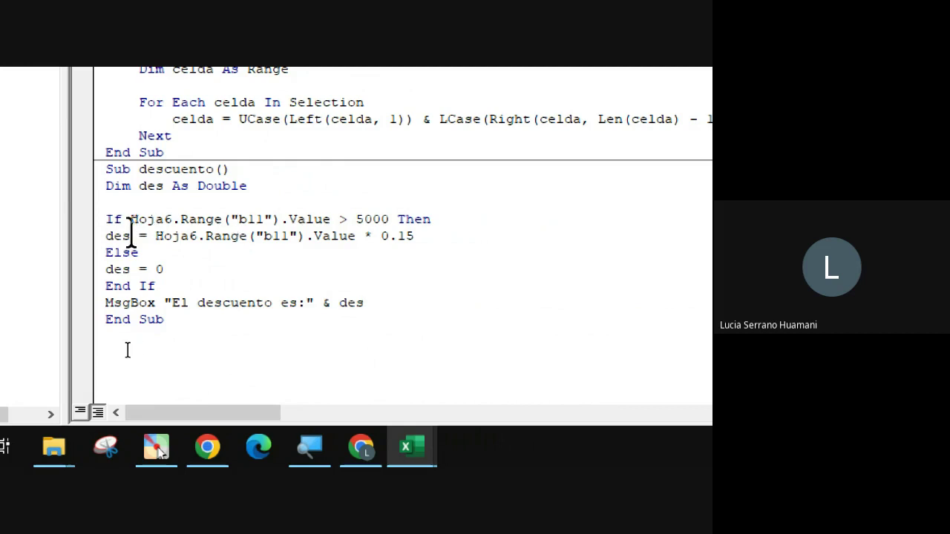
drag(104, 236, 129, 236)
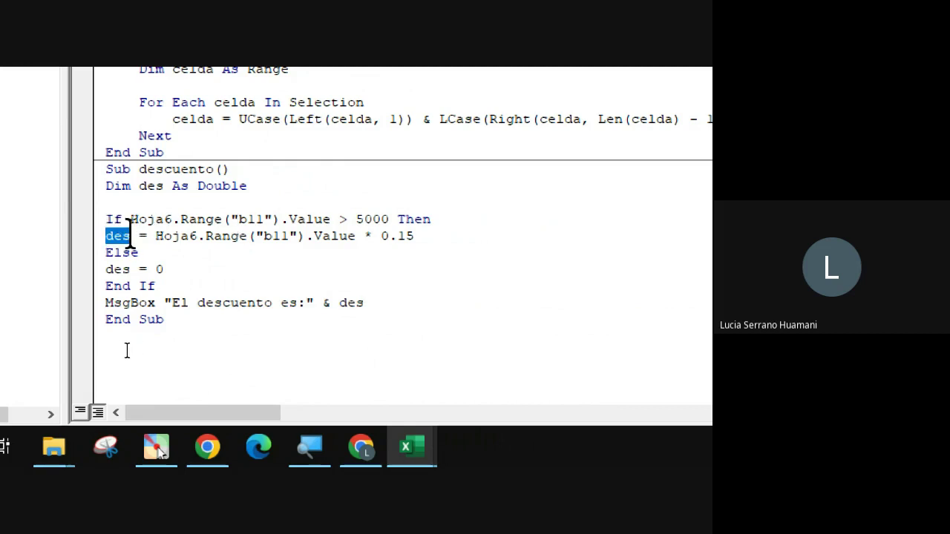
drag(105, 268, 123, 269)
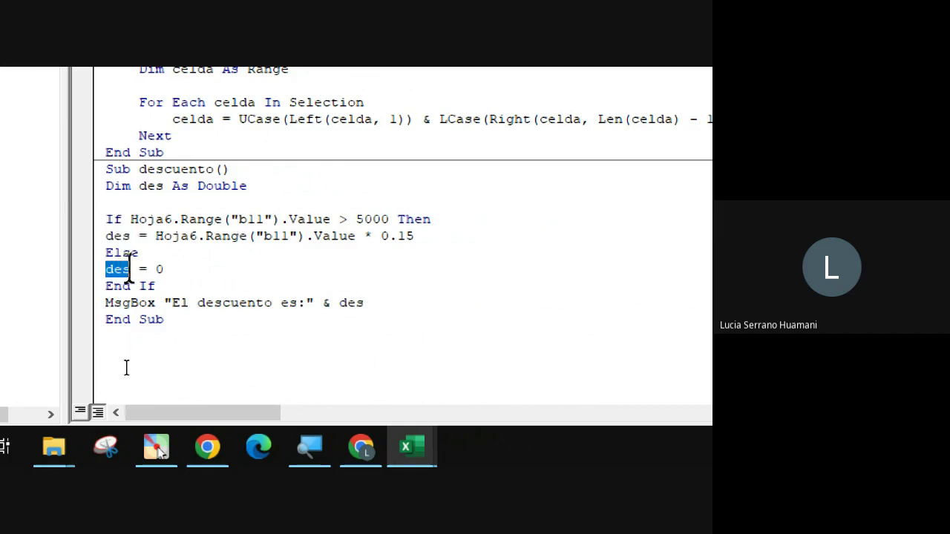
click(392, 304)
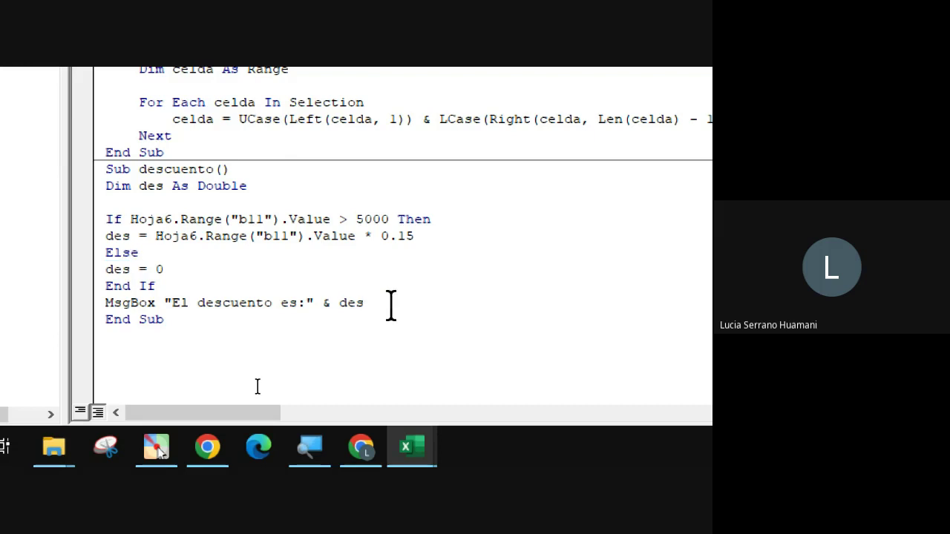
scroll(152, 331, up, 6)
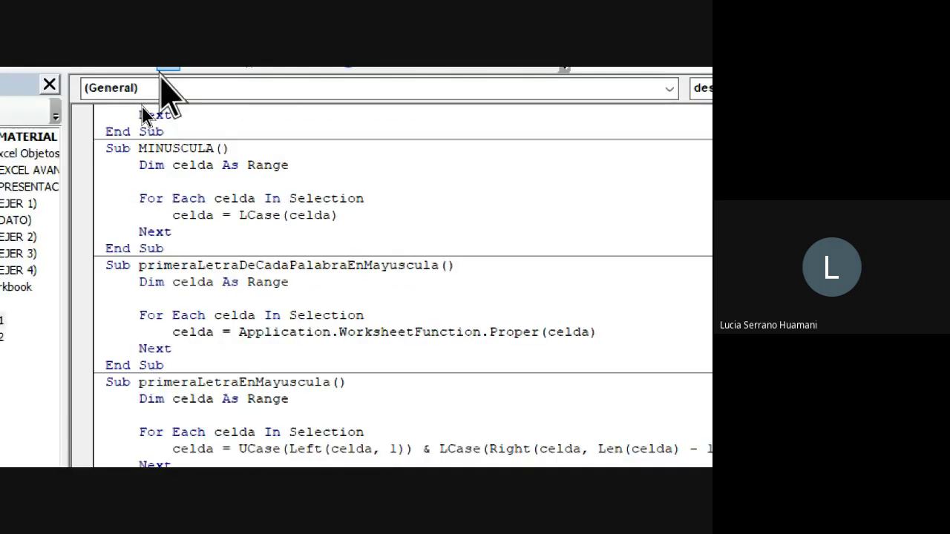
Step: Run descuento twice, dismissing "El descuento es:0" for S/. 3,000.00, then return to Excel
click(144, 120)
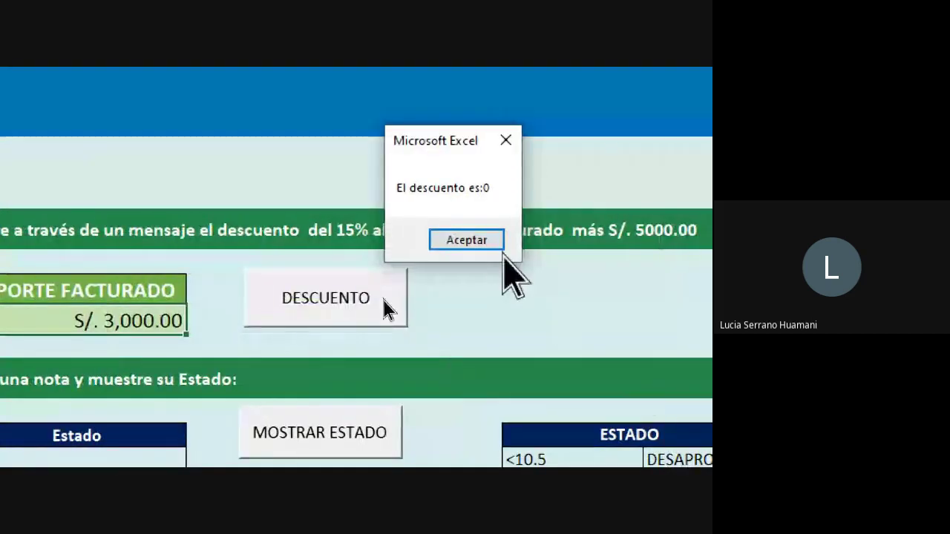
click(489, 239)
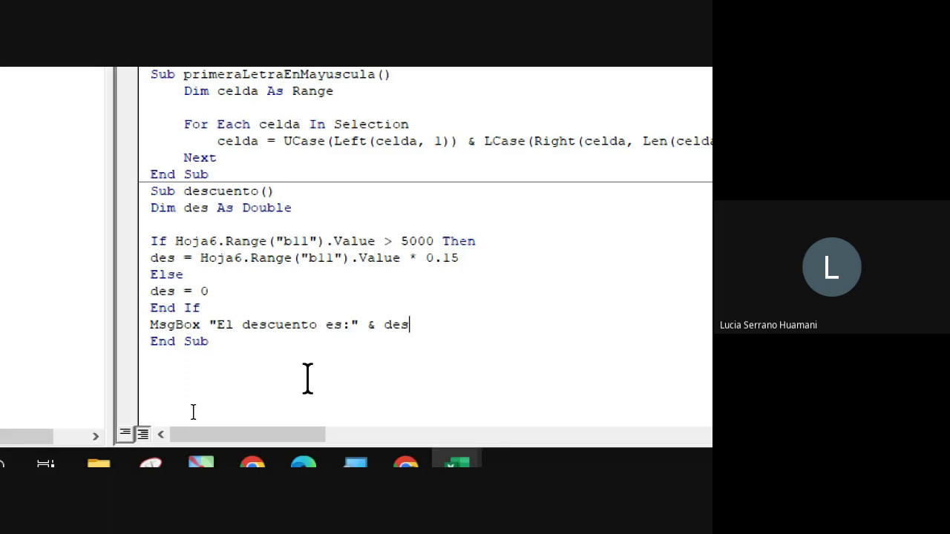
click(264, 147)
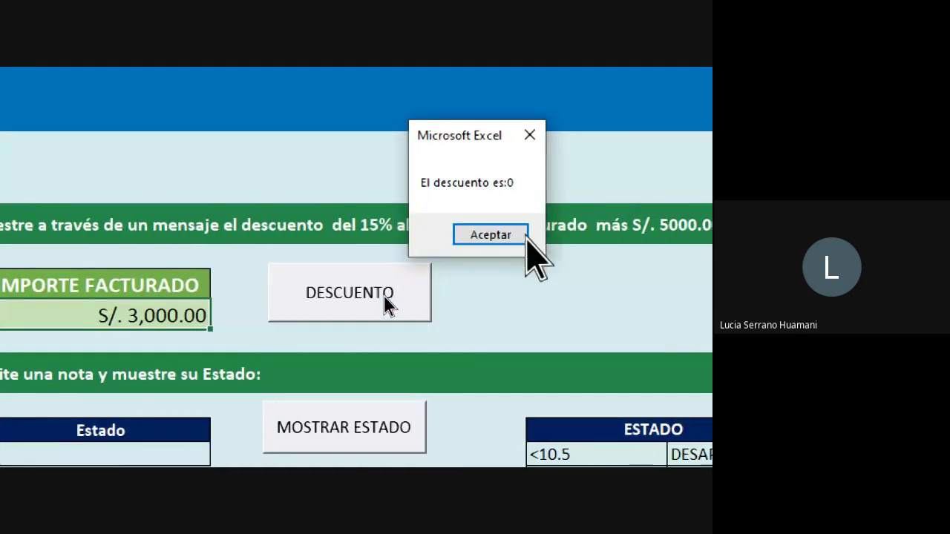
click(519, 238)
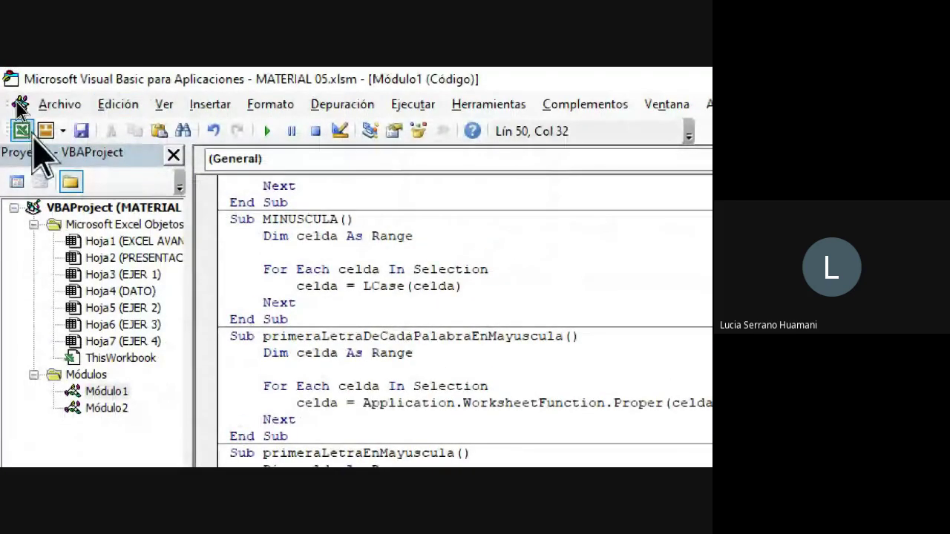
click(22, 115)
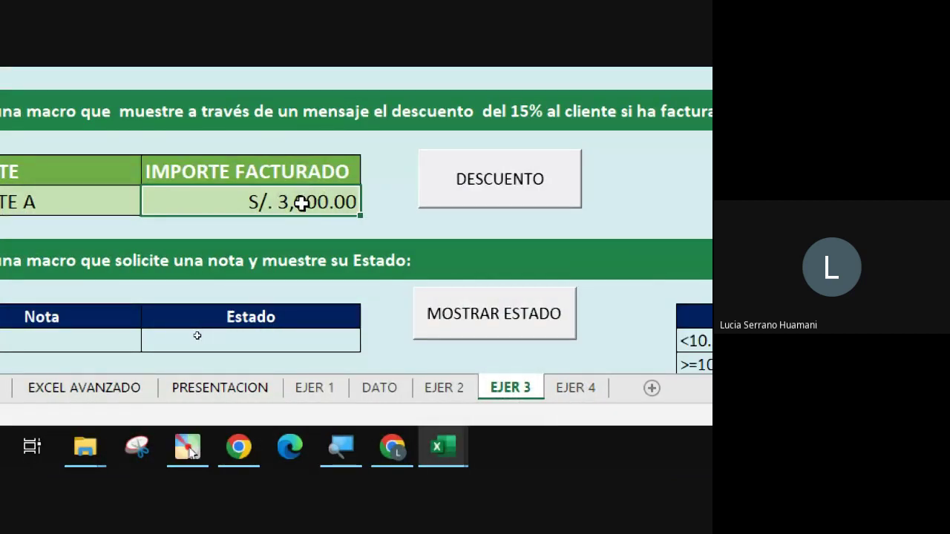
Step: Change CLIENTE A's billed amount to S/. 7,000.00
text(7000)
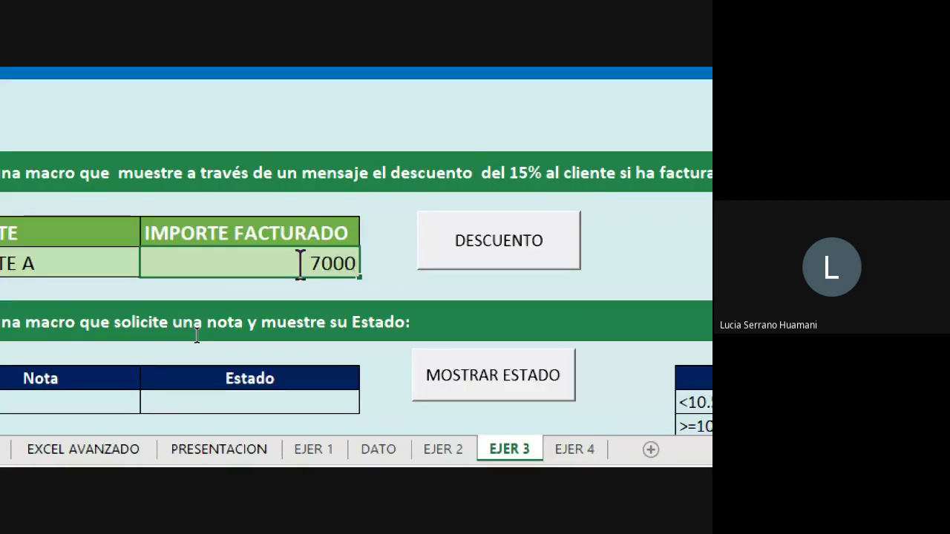
key(Return)
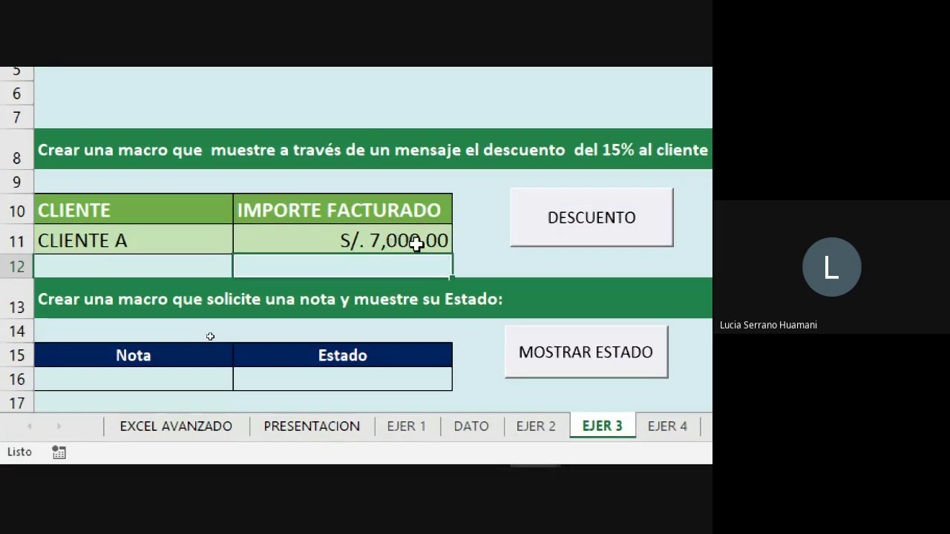
click(430, 238)
scroll(479, 287, right, 3)
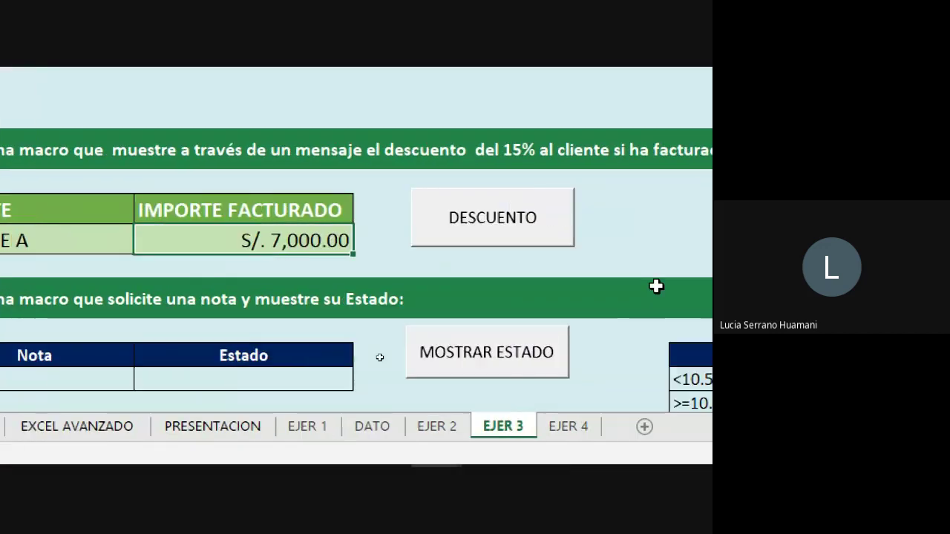
scroll(655, 285, right, 1)
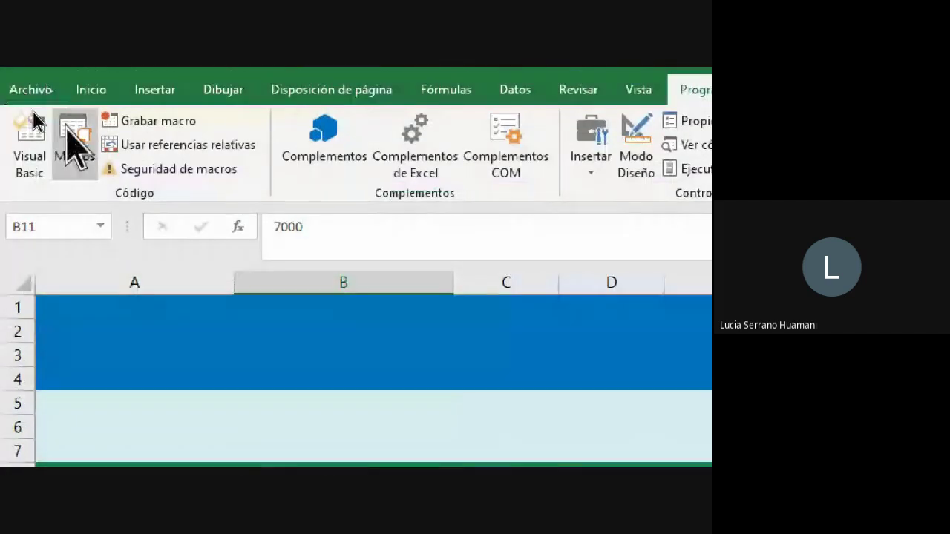
Step: Run descuento from the Macro list and dismiss the "El descuento es:1050" message
click(70, 133)
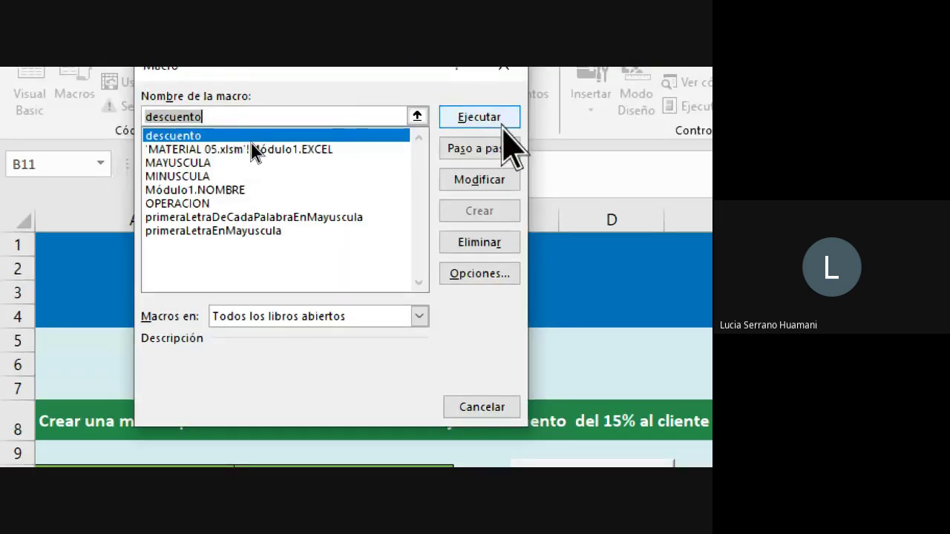
click(496, 122)
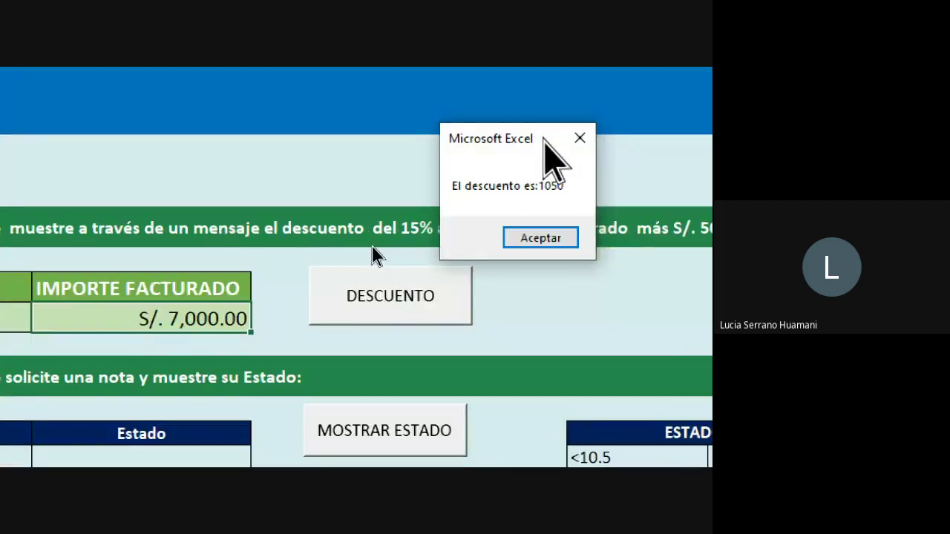
drag(543, 141, 248, 136)
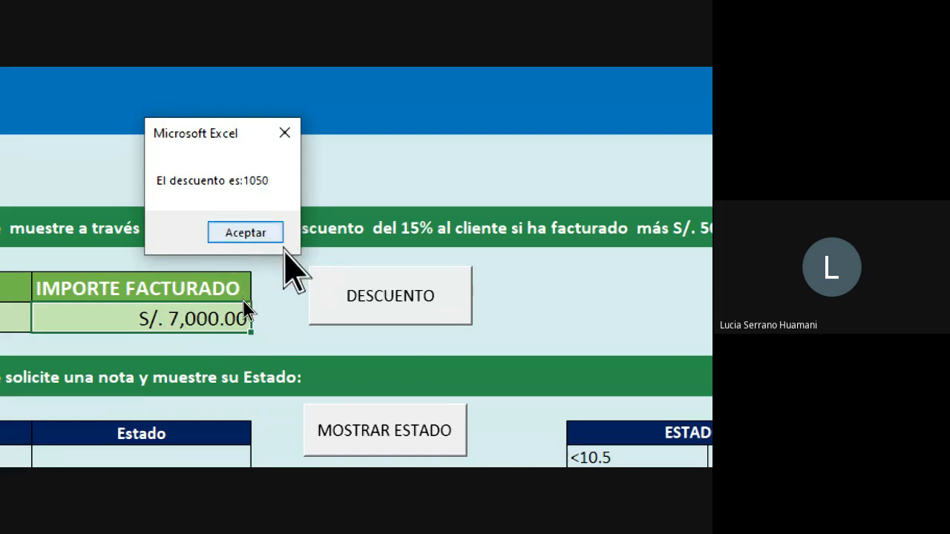
click(260, 232)
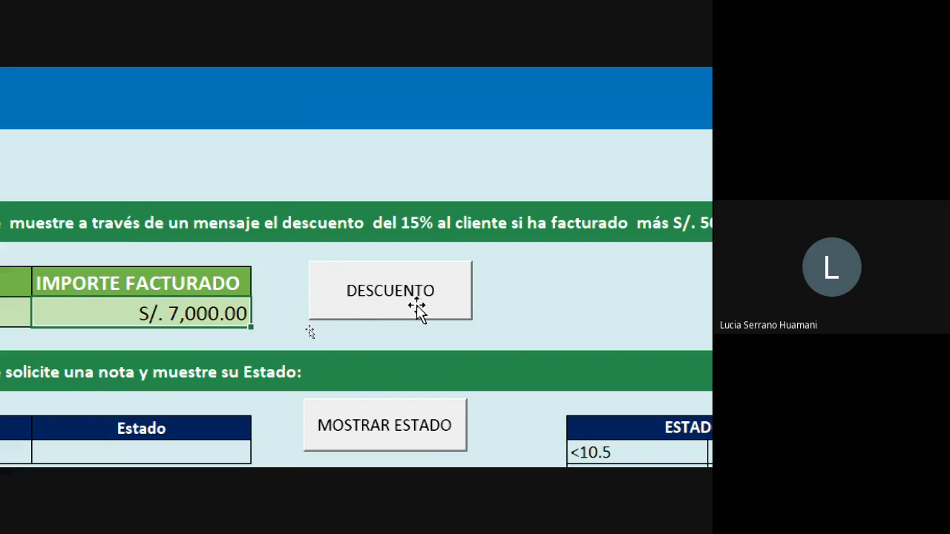
Step: Assign the descuento macro to the DESCUENTO button through Asignar macro
right_click(373, 276)
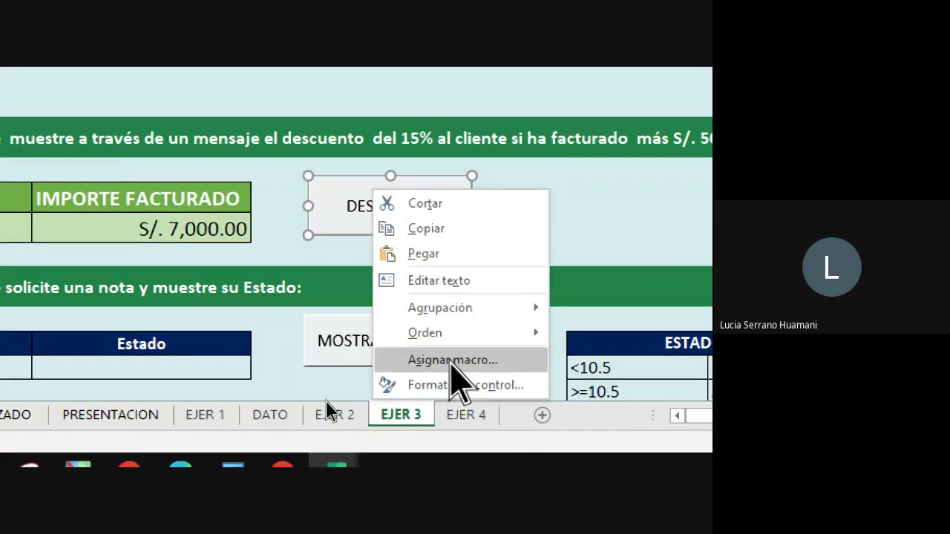
click(450, 361)
click(297, 154)
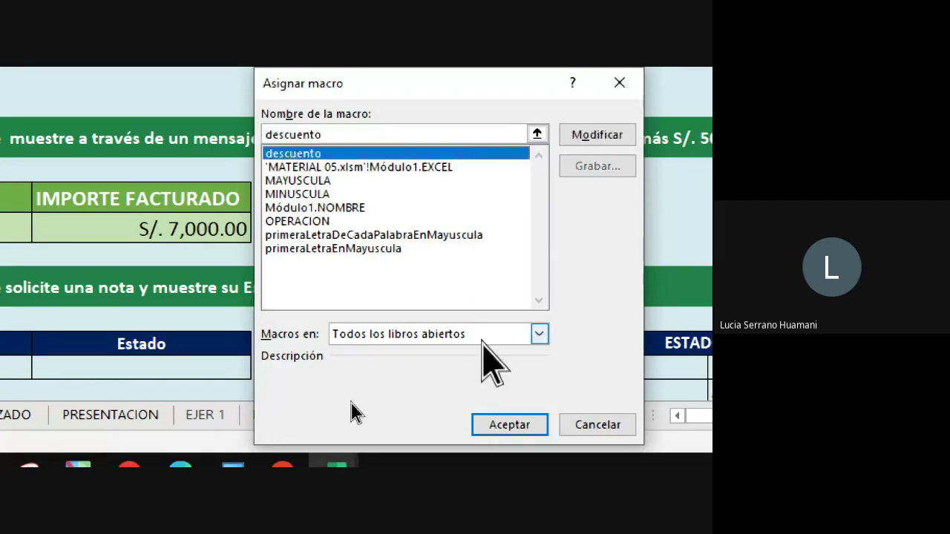
click(513, 427)
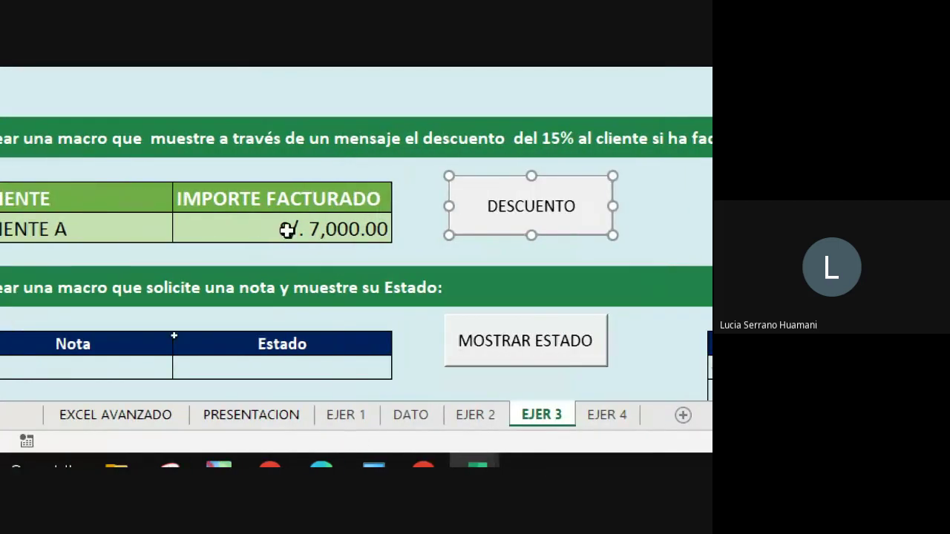
click(288, 230)
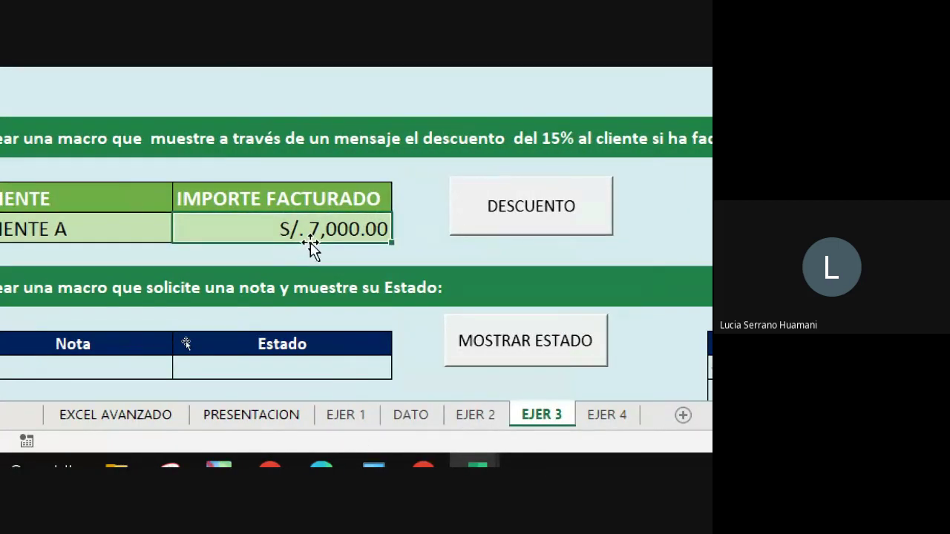
Step: Test the discount macro with 4000 and 5000 in B11, both returning a zero discount
text(4000)
key(Return)
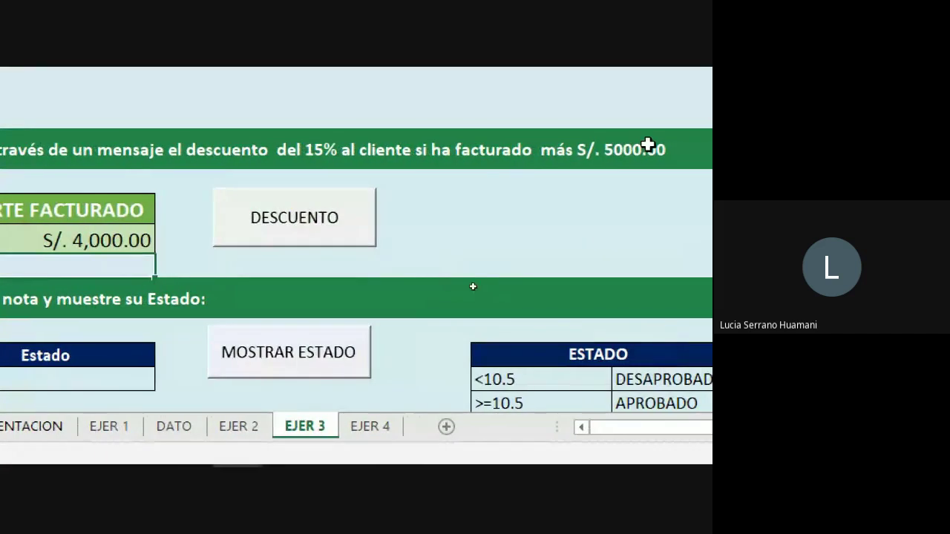
click(325, 235)
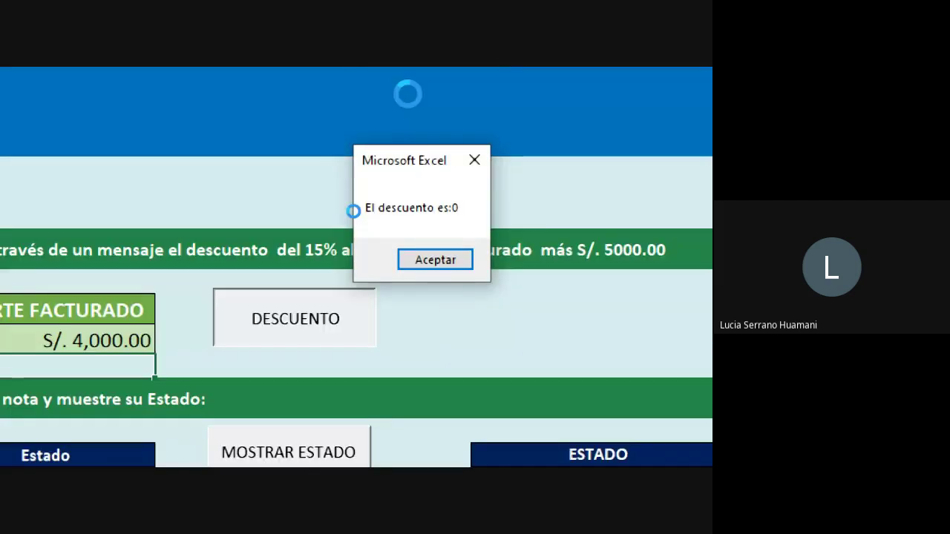
click(445, 260)
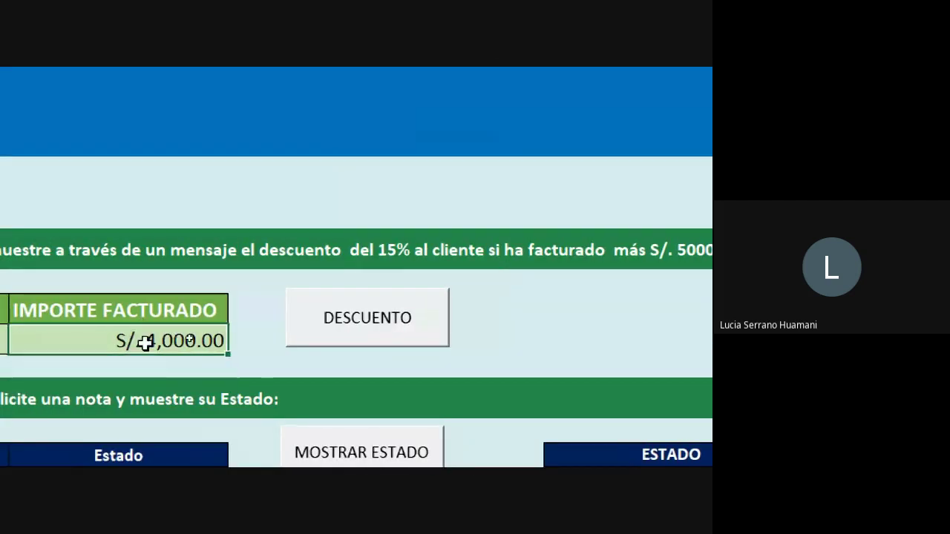
text(5,0)
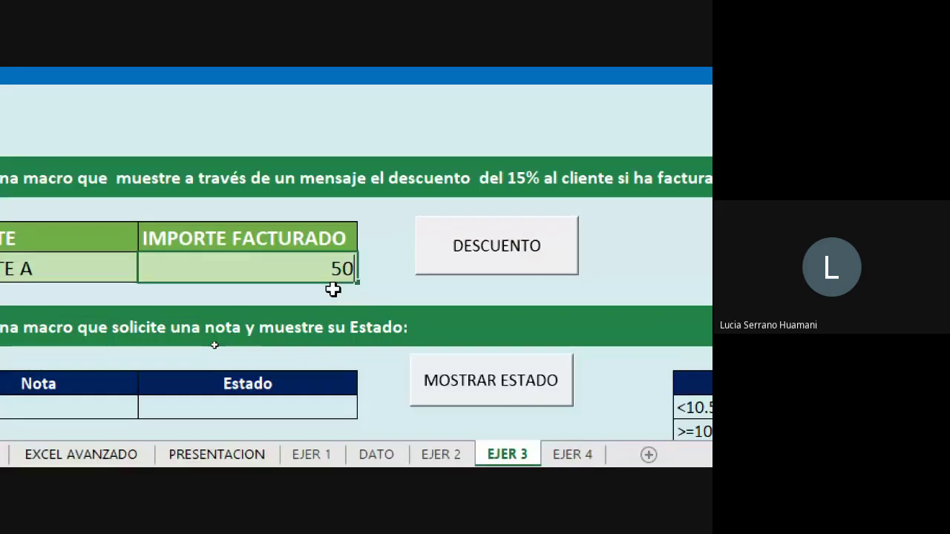
text(00)
key(Return)
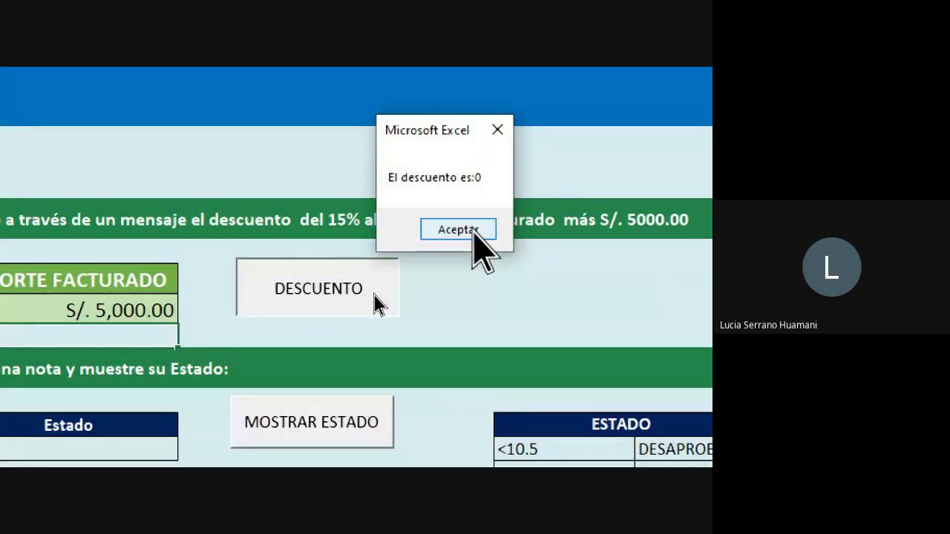
click(475, 231)
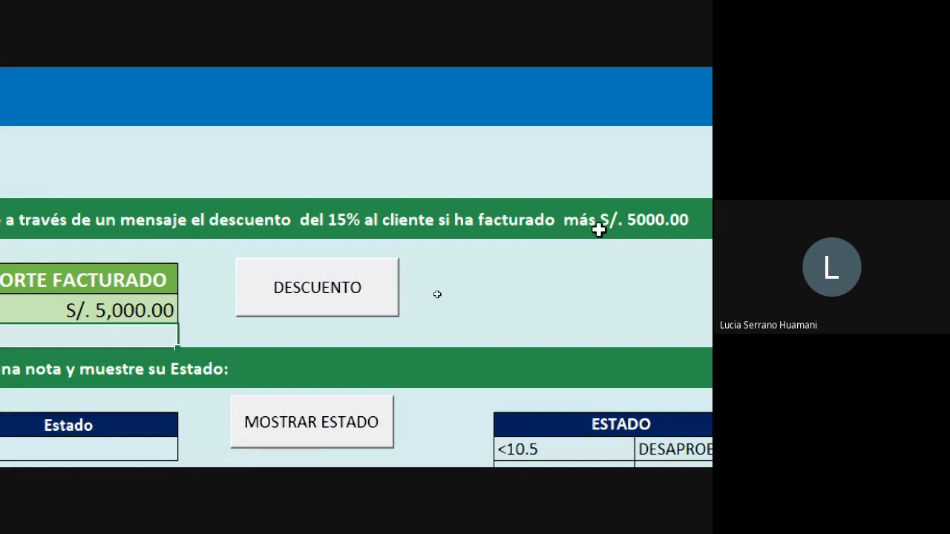
Step: Enter 5050 in B11 and run DESCUENTO, which reports a 757.5 discount
click(320, 313)
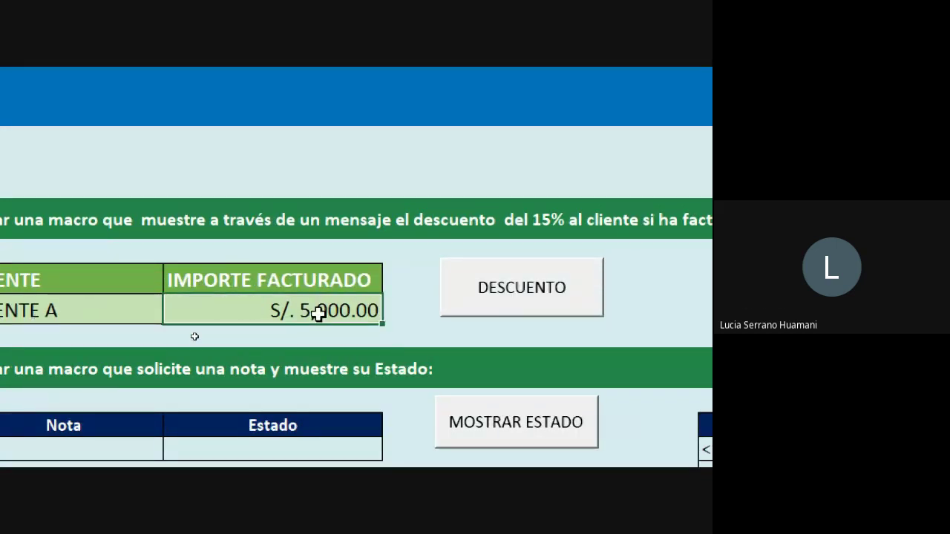
text(50)
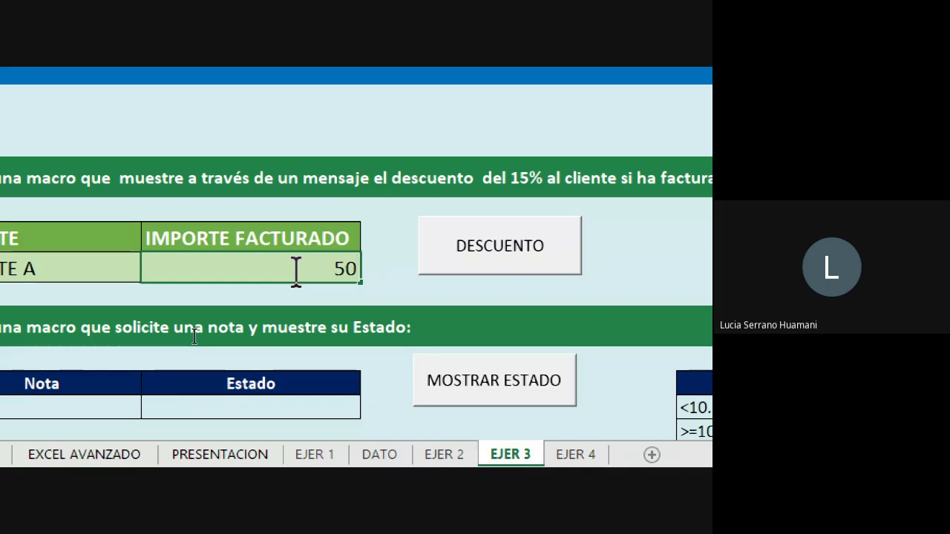
text(50)
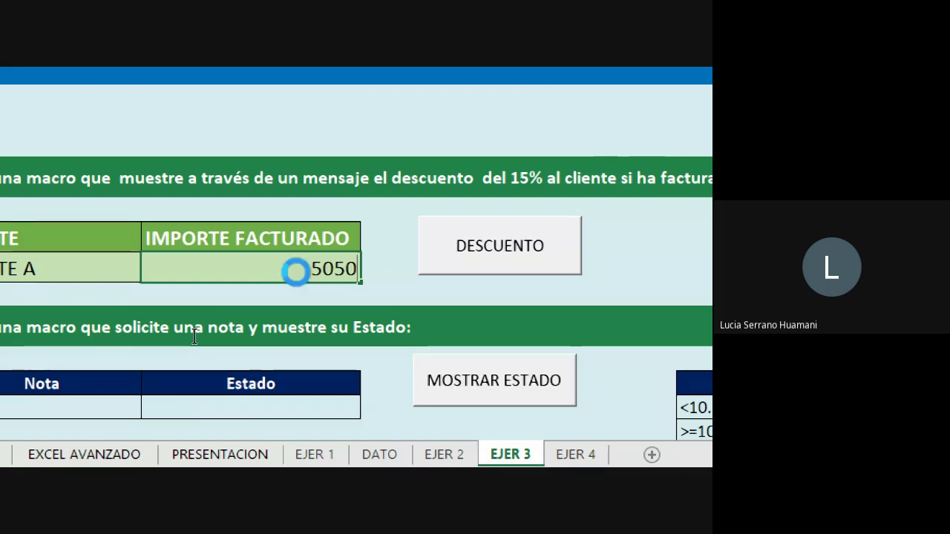
key(Return)
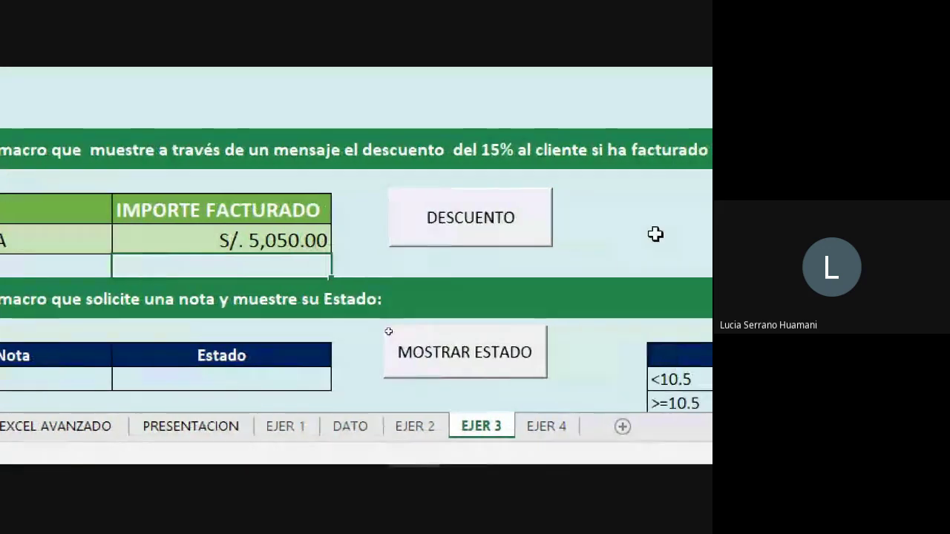
click(420, 219)
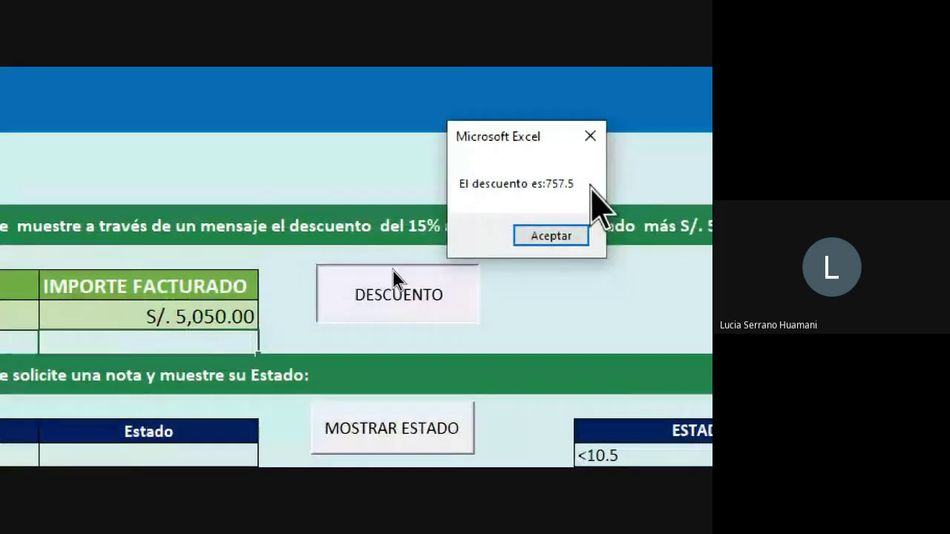
drag(524, 141, 315, 144)
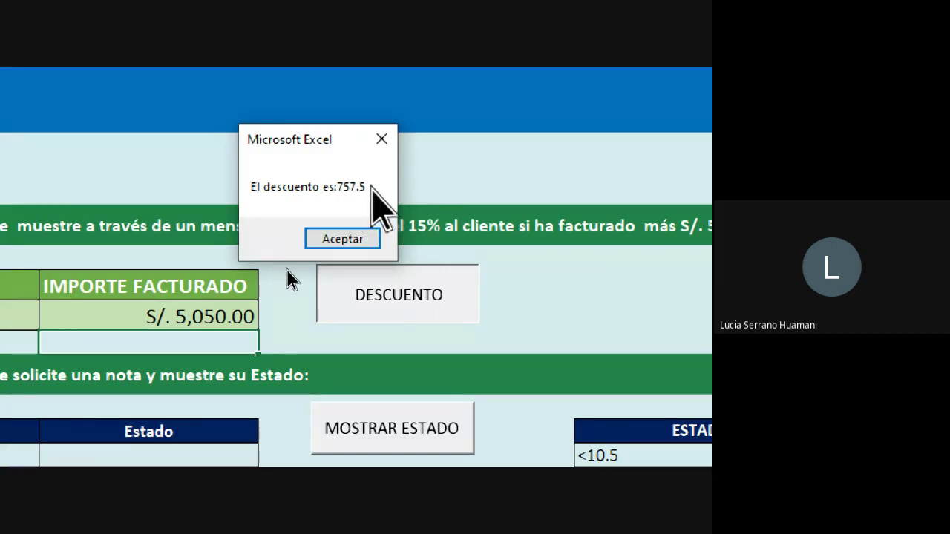
click(382, 140)
Step: Rerun the discount macro to confirm 757.5, then bring up the Google Meet call chat
scroll(282, 345, left, 2)
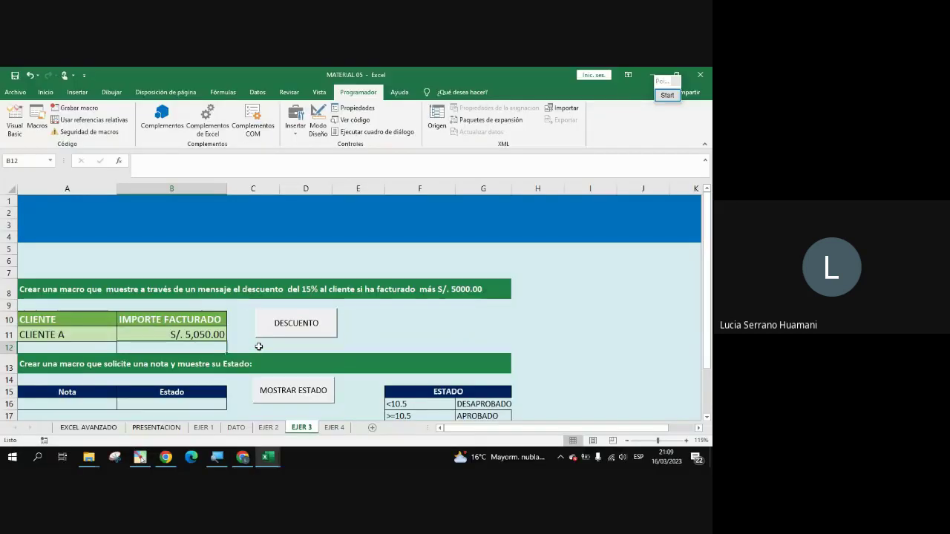
click(364, 334)
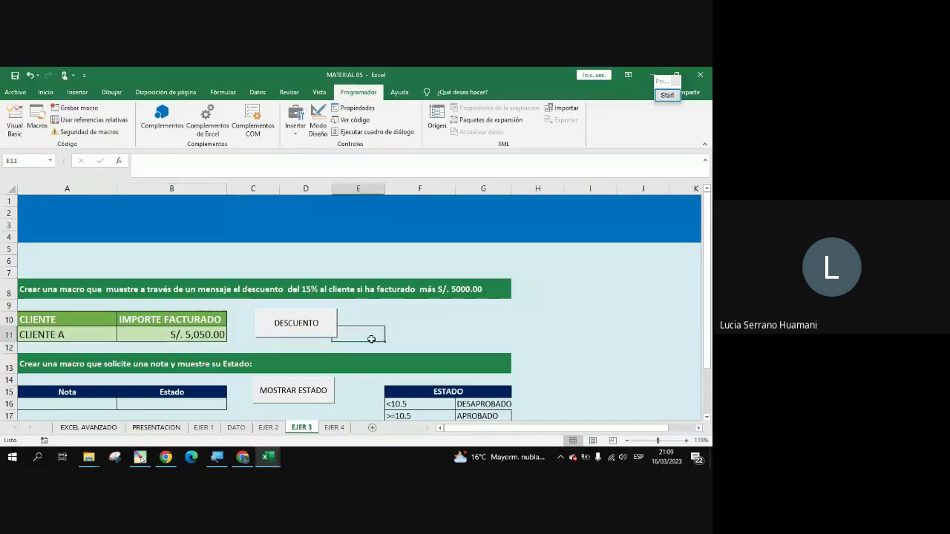
click(303, 322)
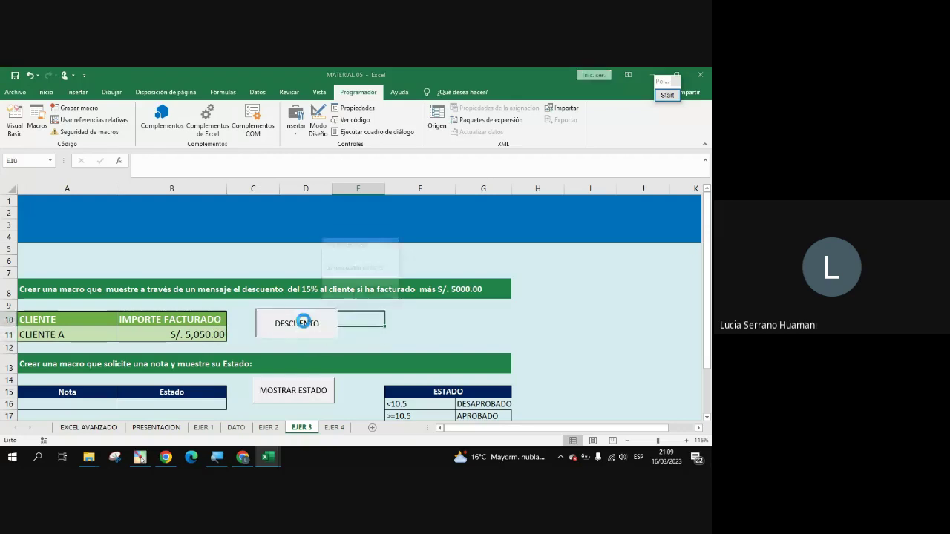
click(392, 244)
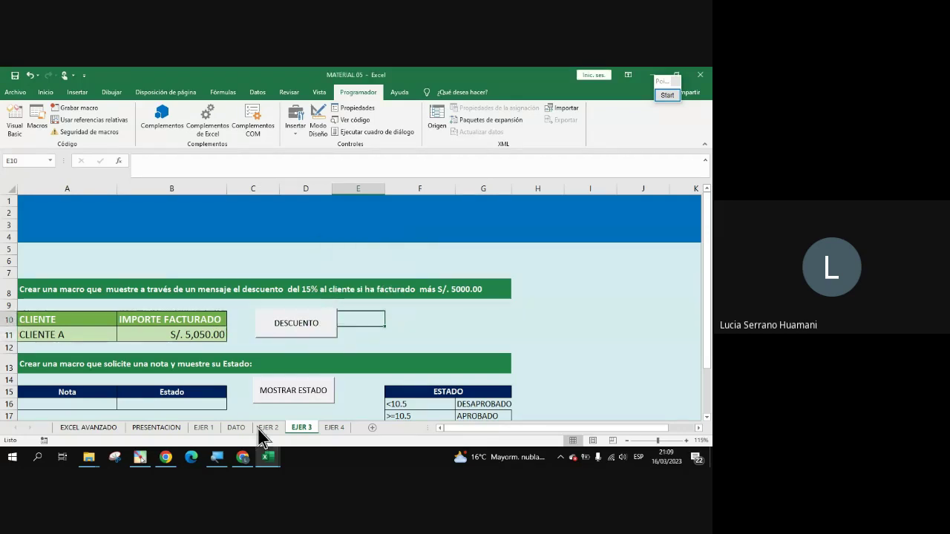
click(244, 456)
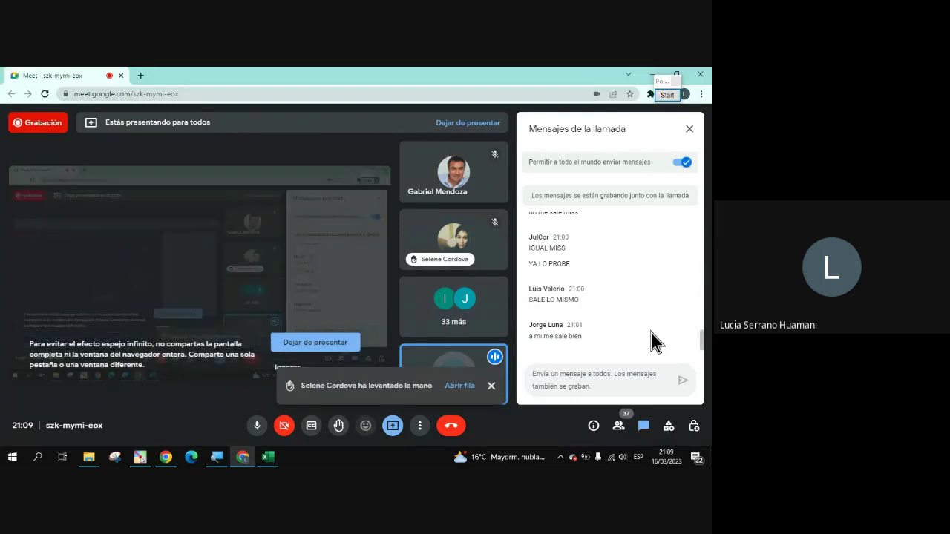
scroll(614, 336, down, 2)
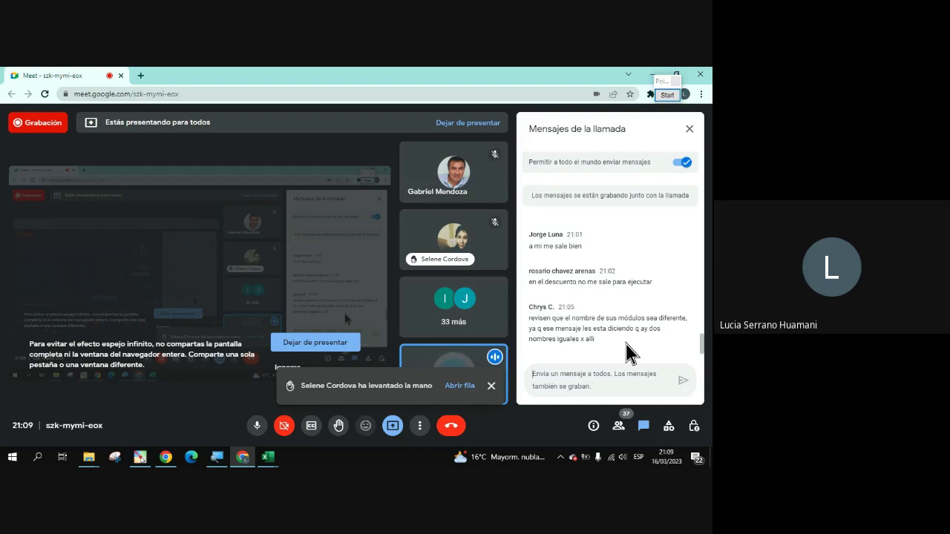
Step: Minimize the Google Meet window to show the MATERIAL 05 workbook's EJER 3 discount exercise
scroll(627, 353, up, 2)
scroll(630, 360, down, 2)
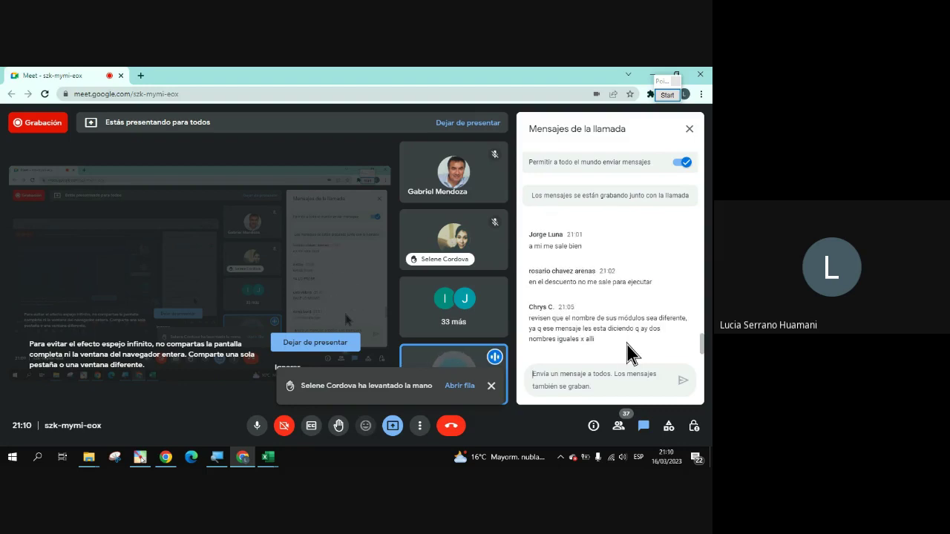
click(652, 75)
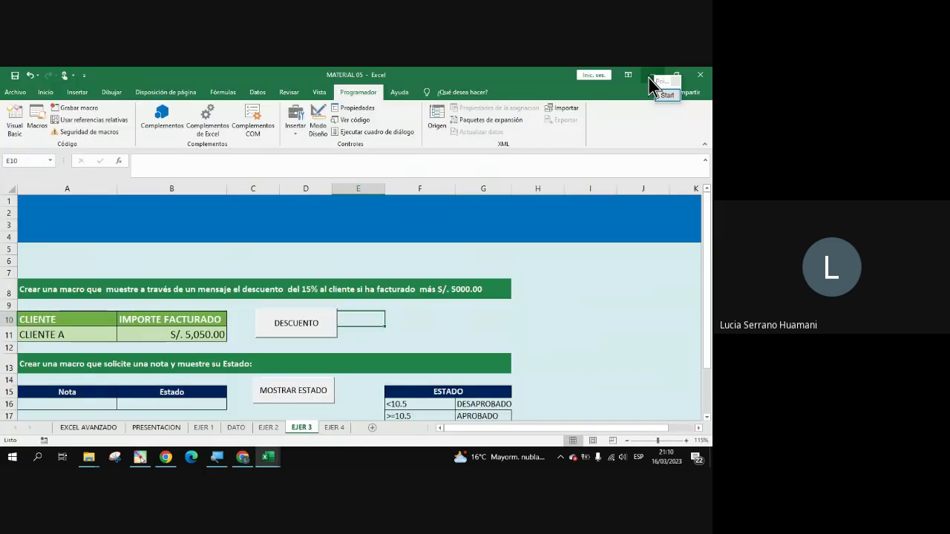
Step: Open the VBA editor and start removing Módulo2, then cancel the export save prompt
click(13, 118)
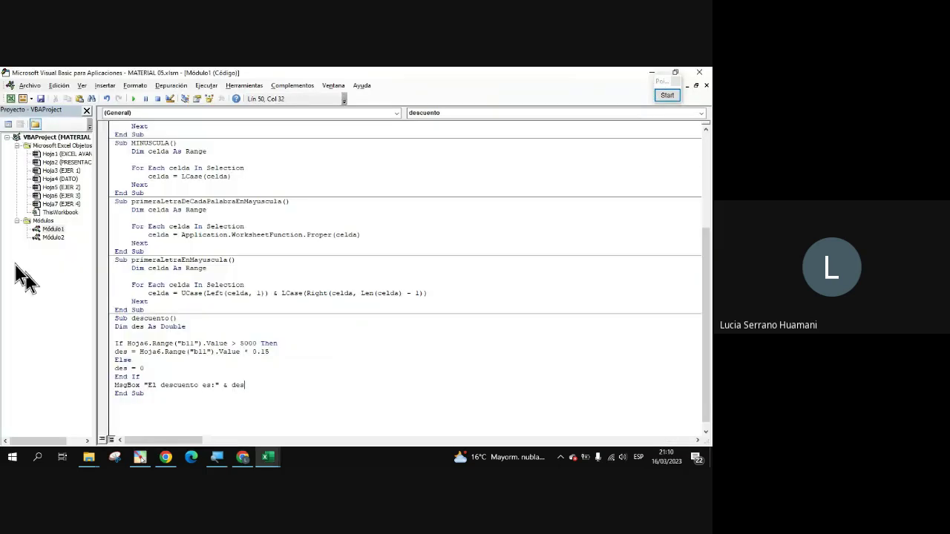
click(55, 238)
right_click(56, 239)
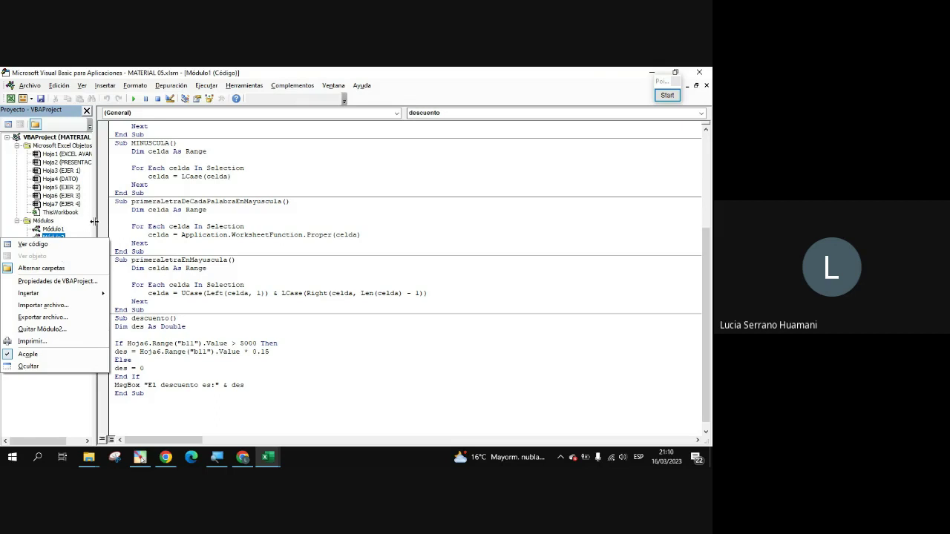
click(94, 222)
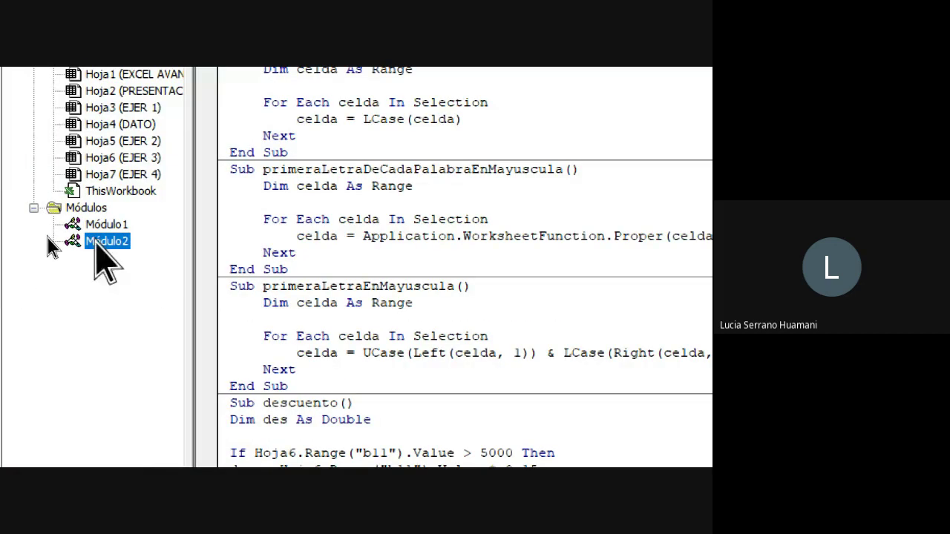
right_click(104, 175)
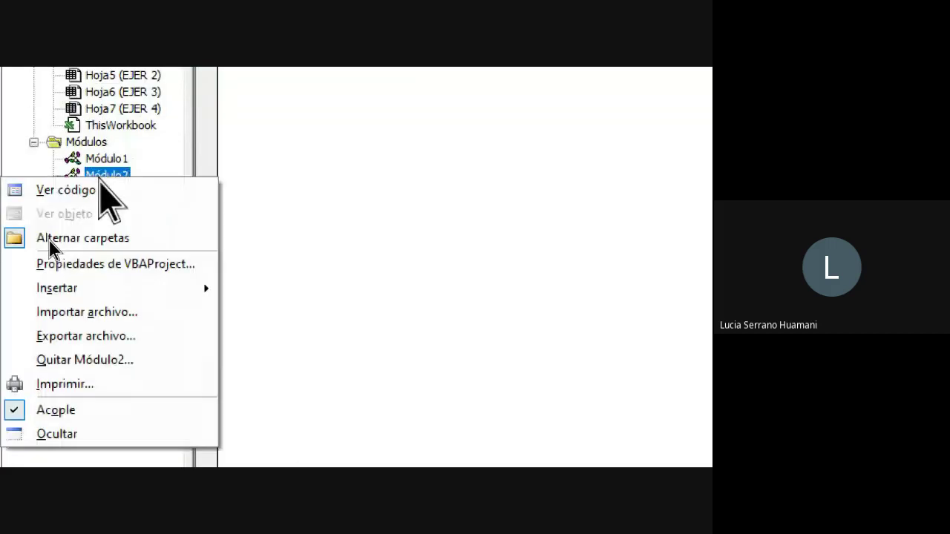
click(69, 364)
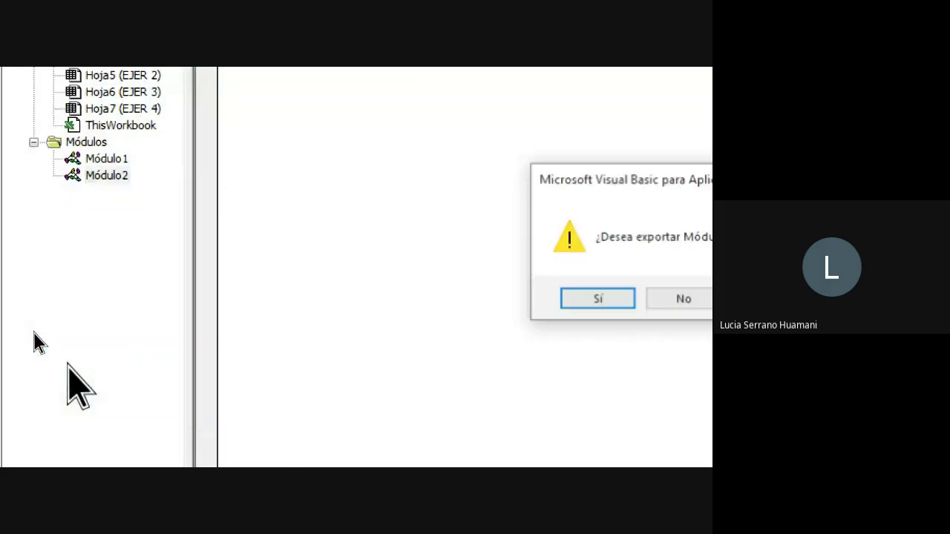
click(307, 299)
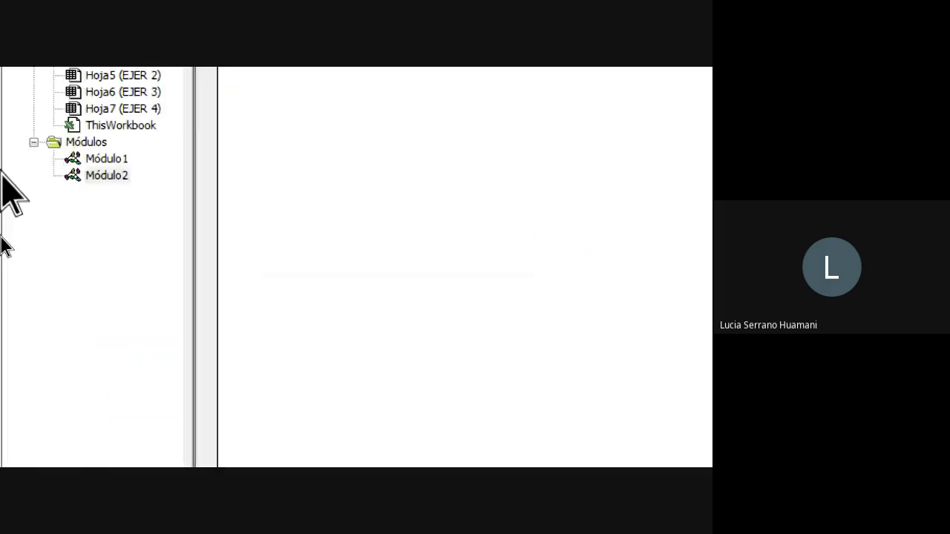
key(Return)
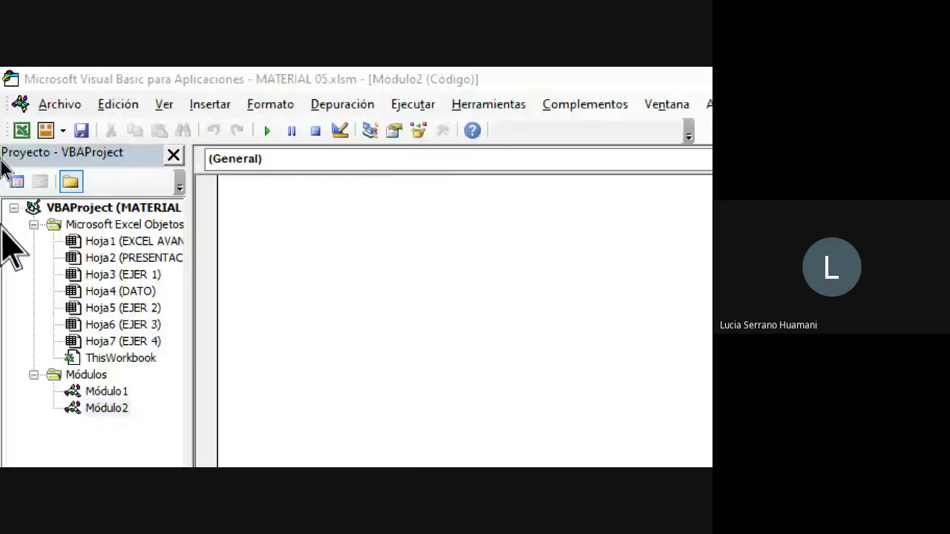
Step: Remove Módulo2 without exporting it and display Módulo1's code
click(123, 329)
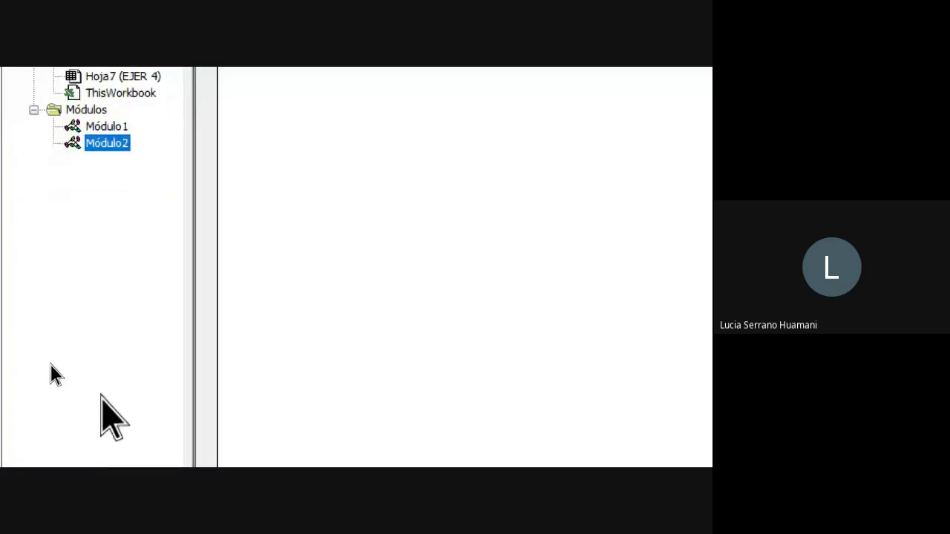
right_click(84, 289)
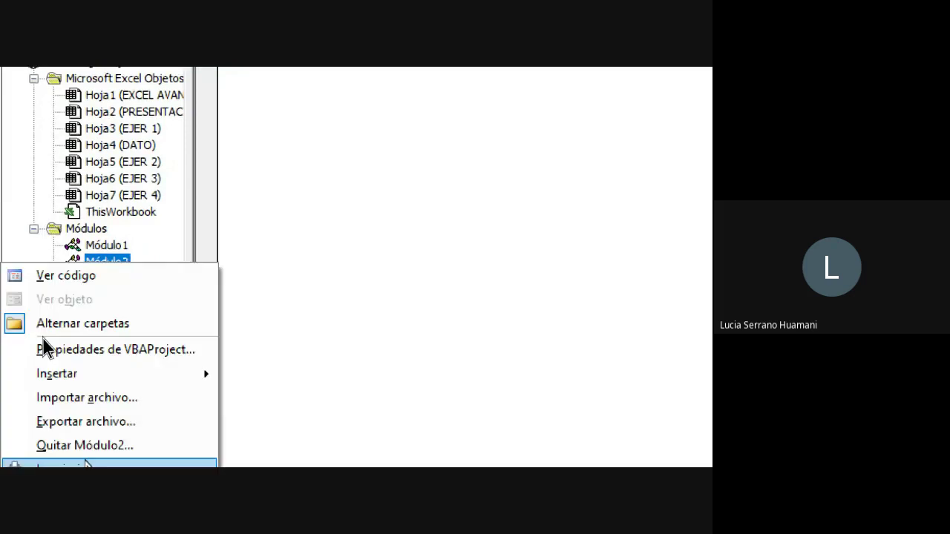
click(44, 331)
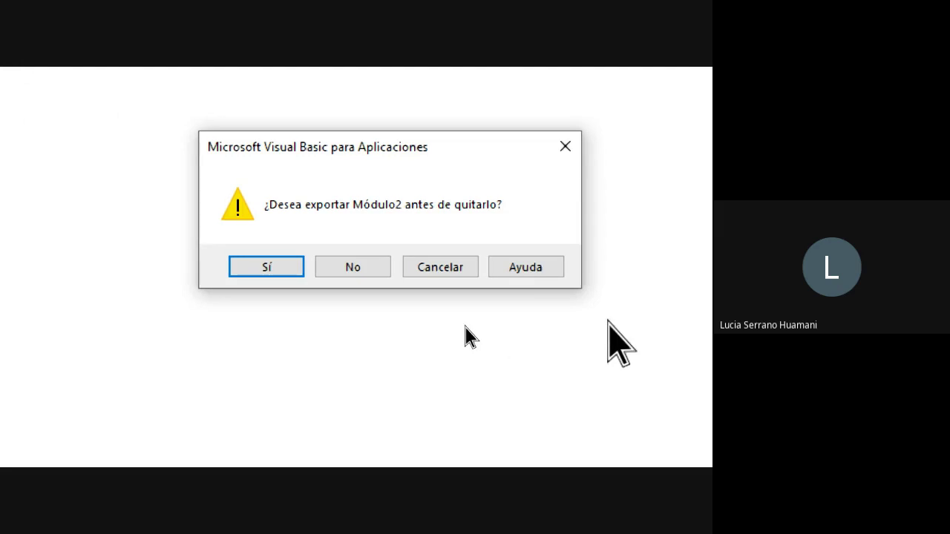
click(366, 268)
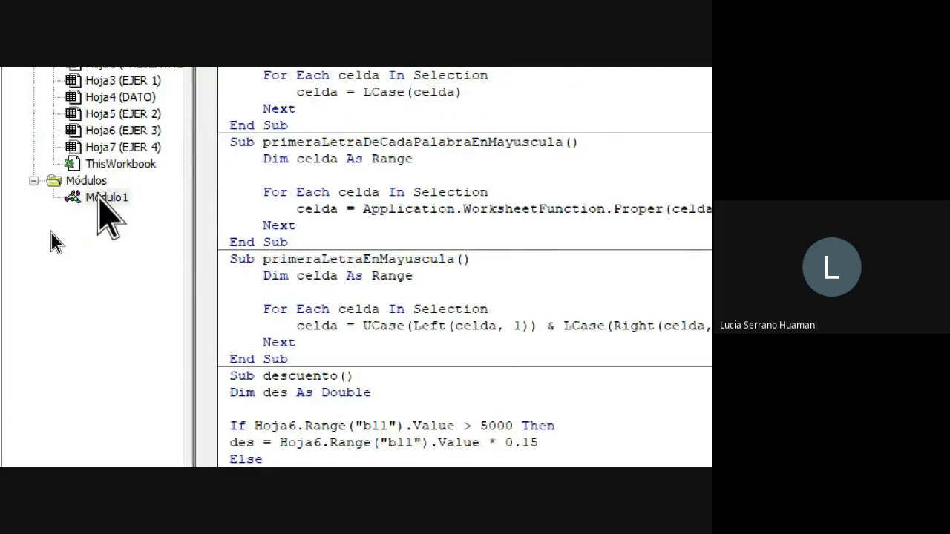
click(115, 327)
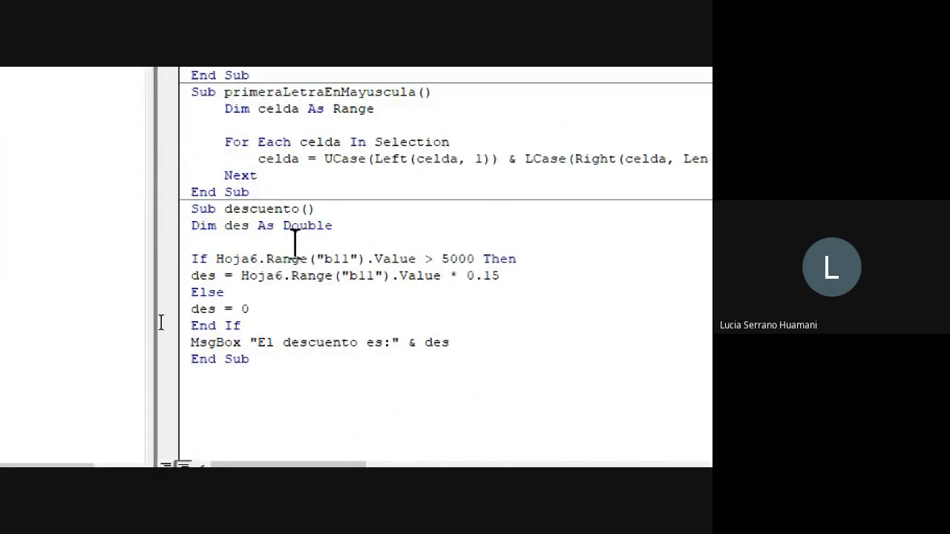
drag(223, 209, 295, 209)
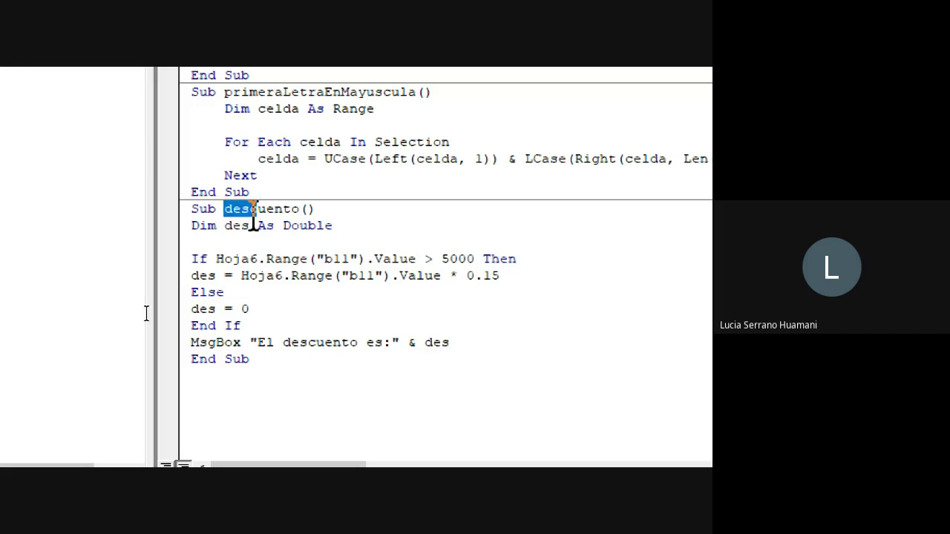
click(312, 208)
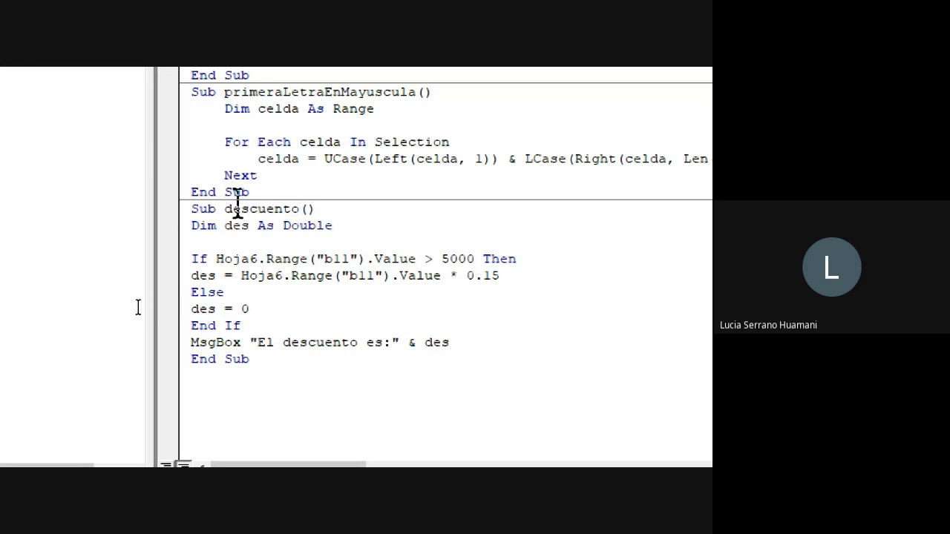
drag(224, 209, 300, 209)
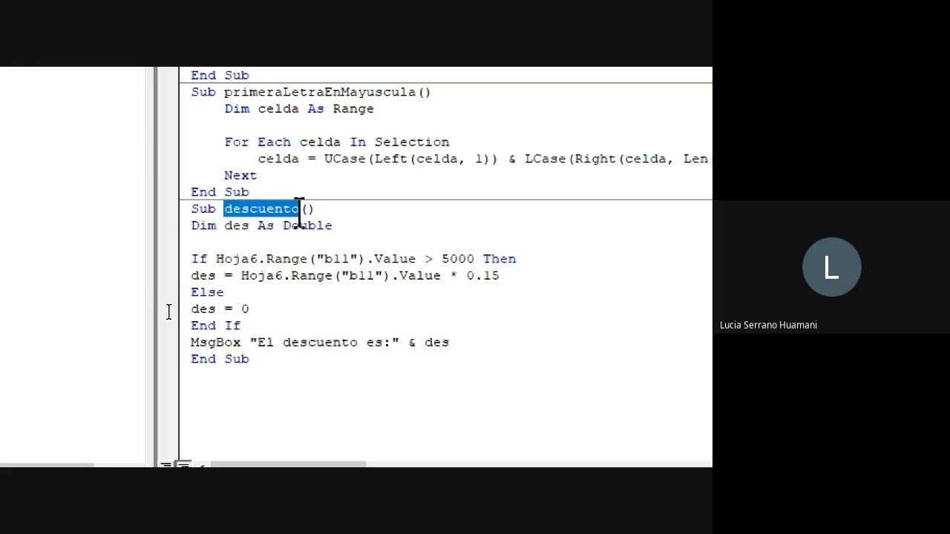
scroll(342, 325, up, 3)
scroll(342, 324, down, 1)
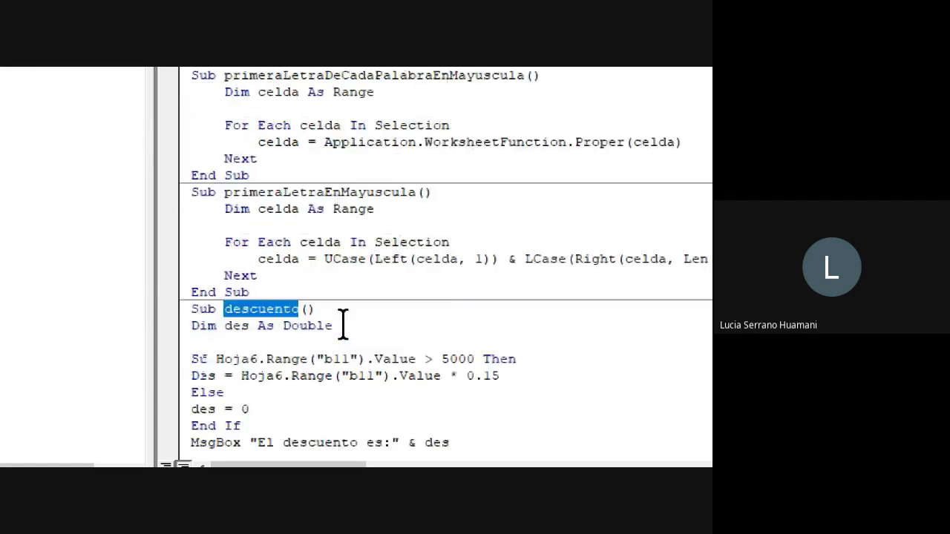
scroll(343, 323, down, 2)
click(292, 260)
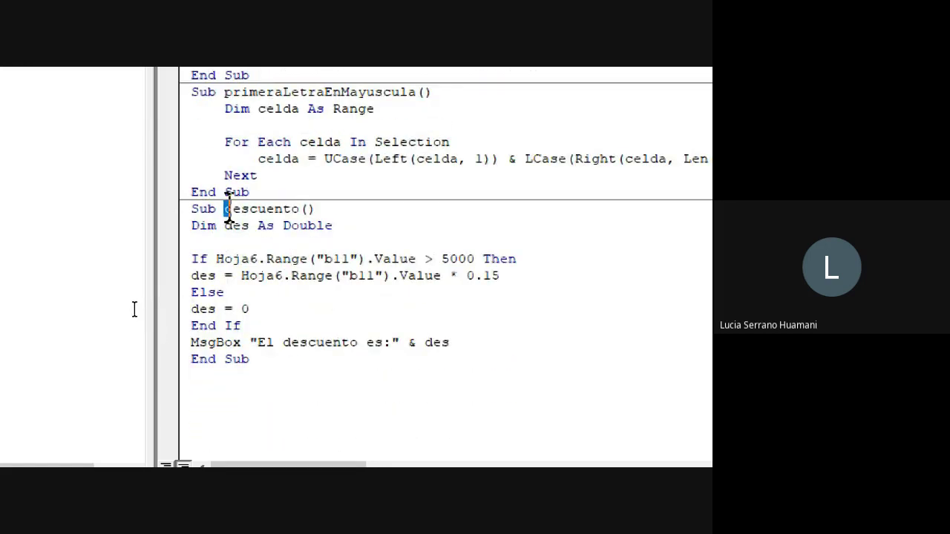
drag(224, 210, 289, 210)
click(316, 208)
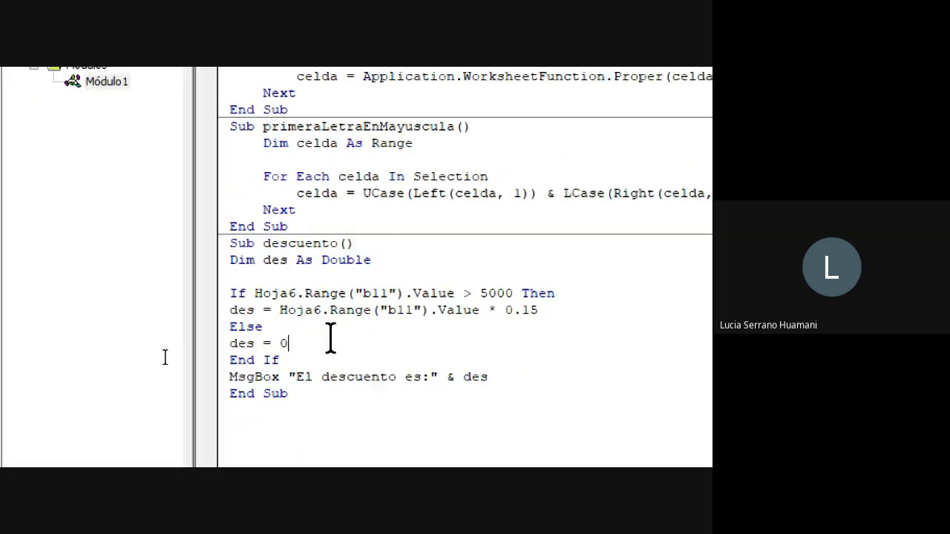
click(315, 326)
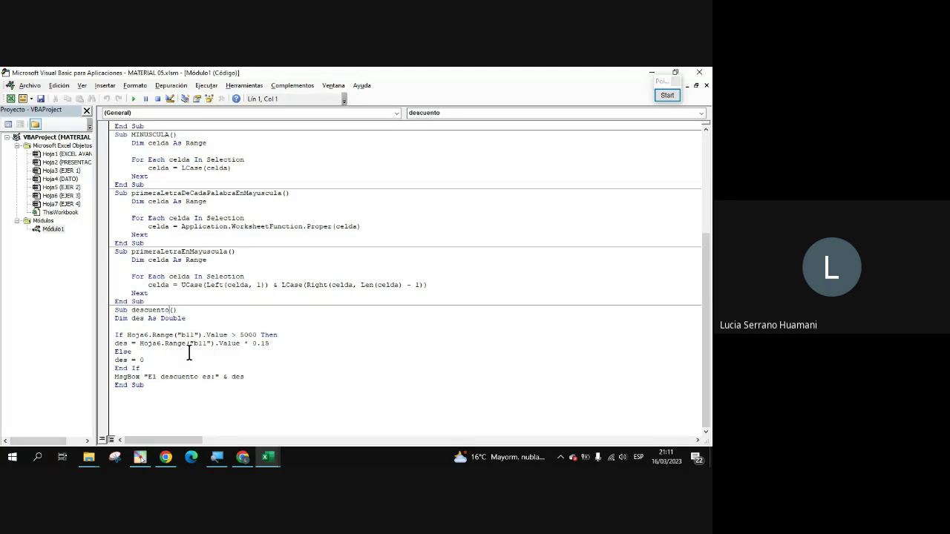
Step: Fix the mistyped 'Next' and 'For Each' in the primeraLetraEnMayuscula macro
scroll(191, 329, up, 4)
scroll(191, 332, up, 2)
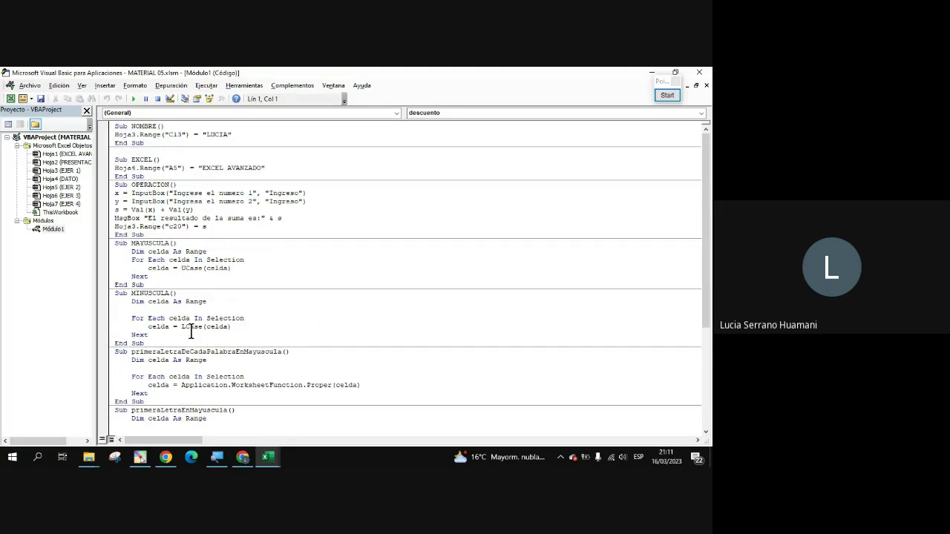
scroll(191, 332, down, 3)
scroll(192, 329, down, 3)
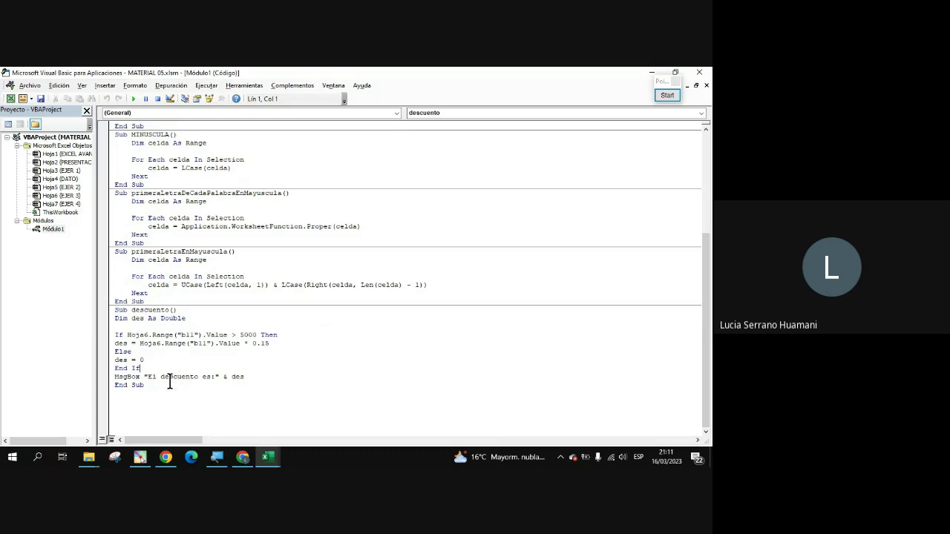
click(164, 300)
scroll(166, 295, up, 1)
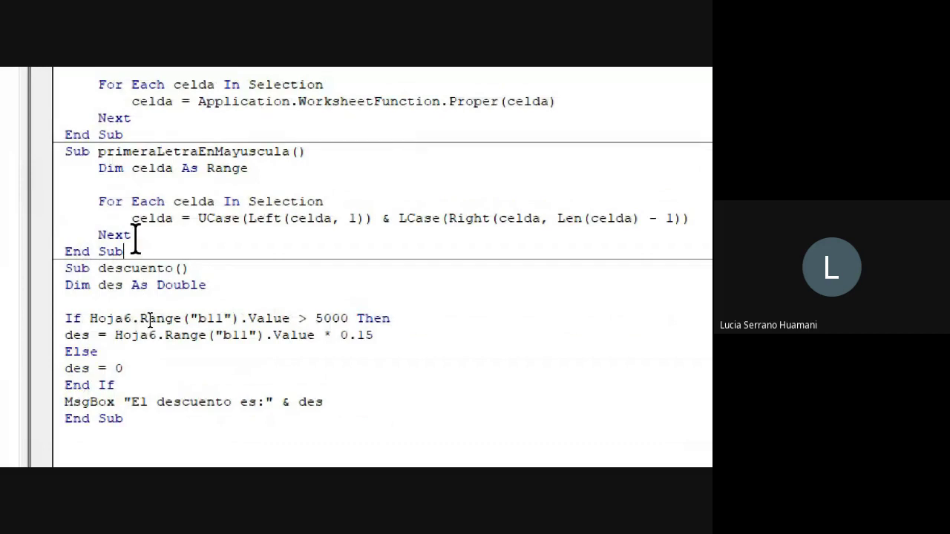
click(132, 235)
key(BackSpace)
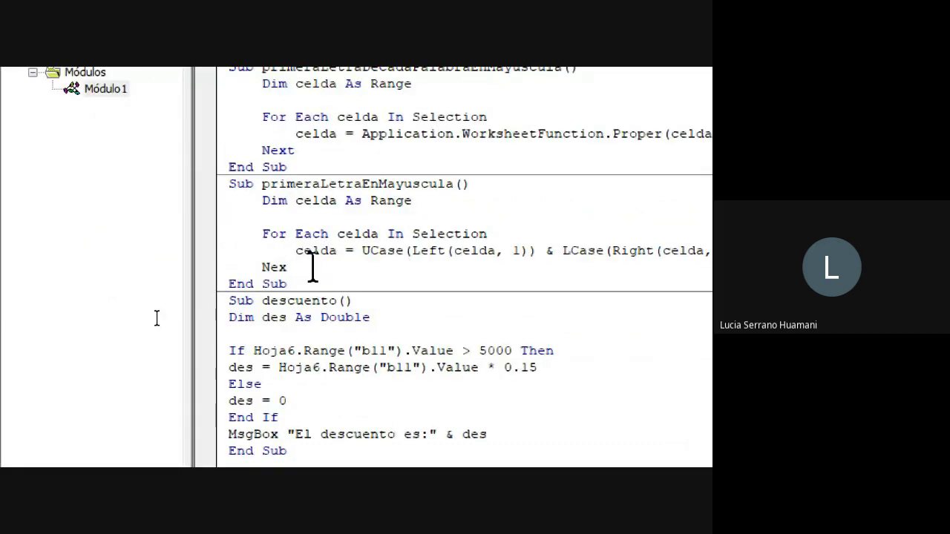
text(t)
scroll(315, 297, up, 1)
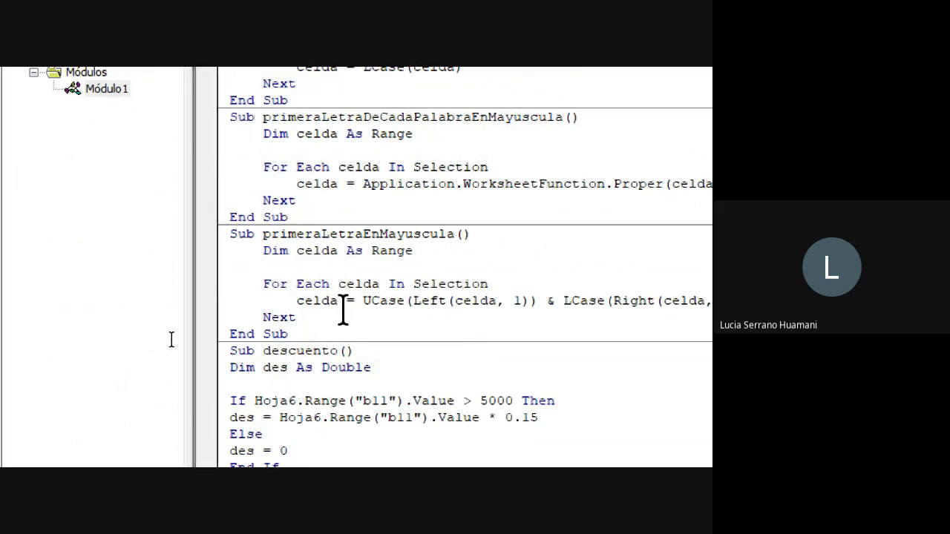
click(325, 280)
key(BackSpace)
scroll(271, 286, down, 1)
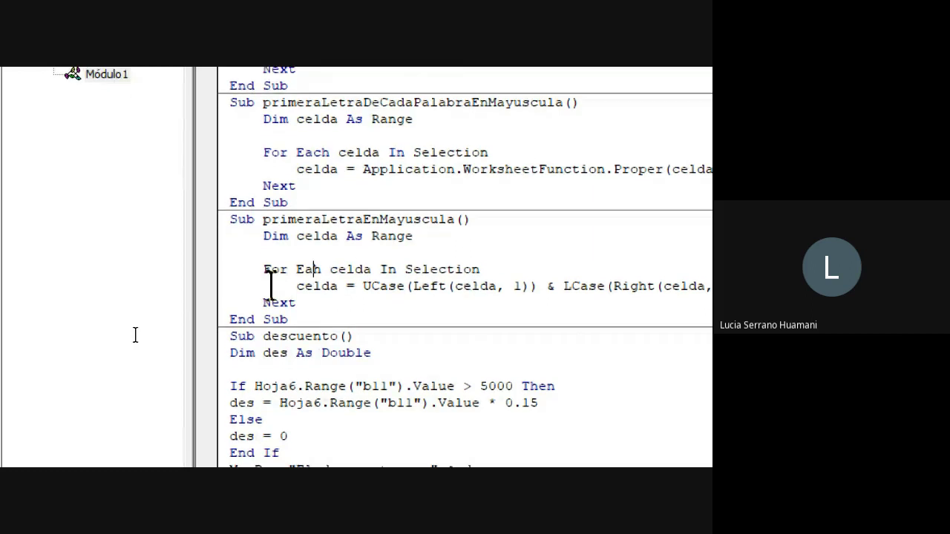
text(c)
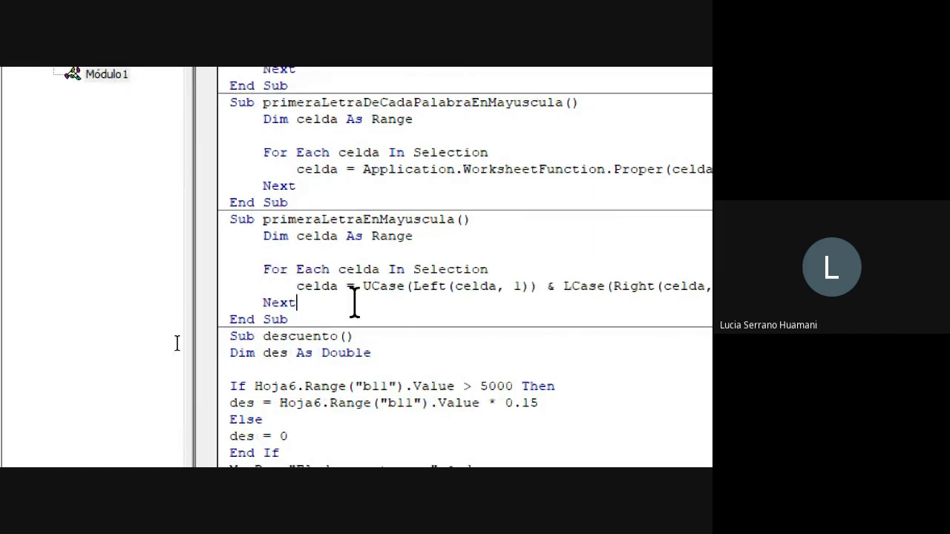
scroll(375, 354, down, 1)
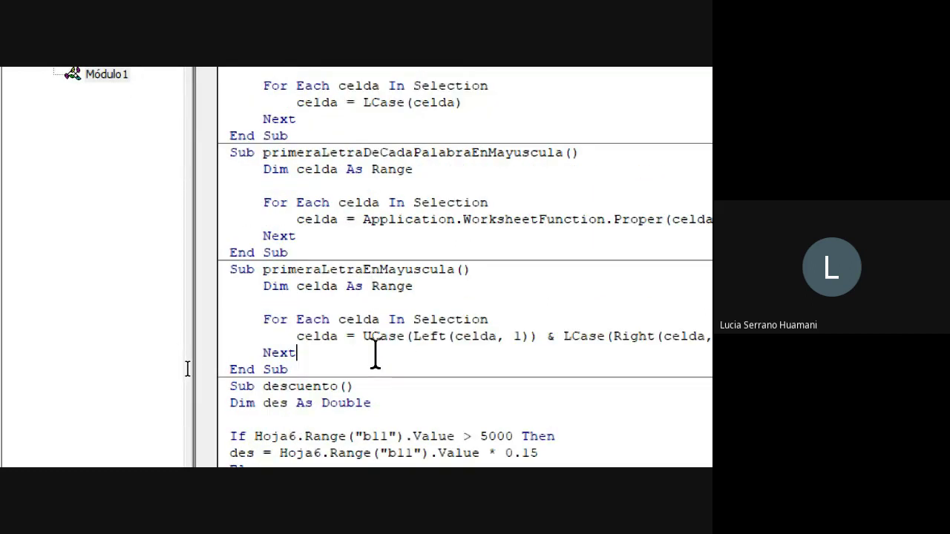
Step: Select the descuento macro code for copying and switch to the Google Meet call
drag(264, 153, 364, 172)
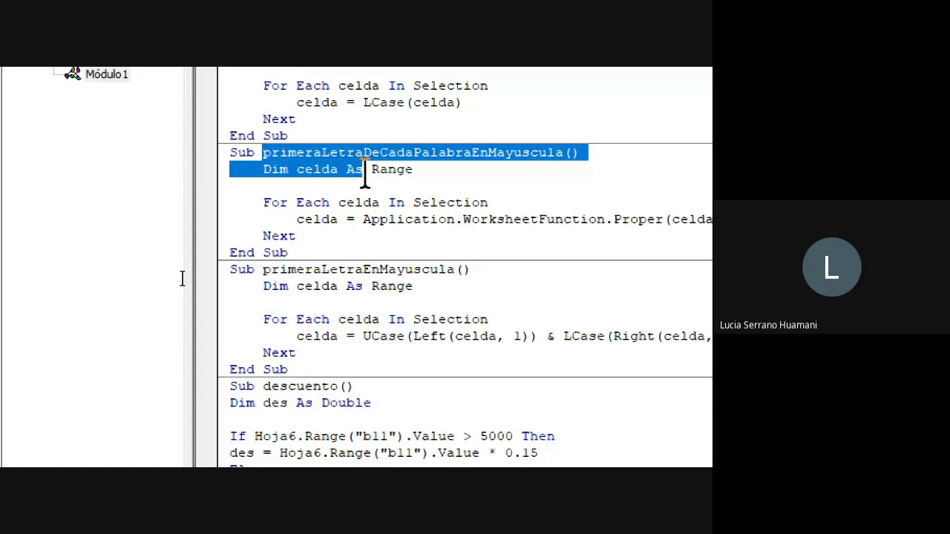
click(354, 218)
click(339, 208)
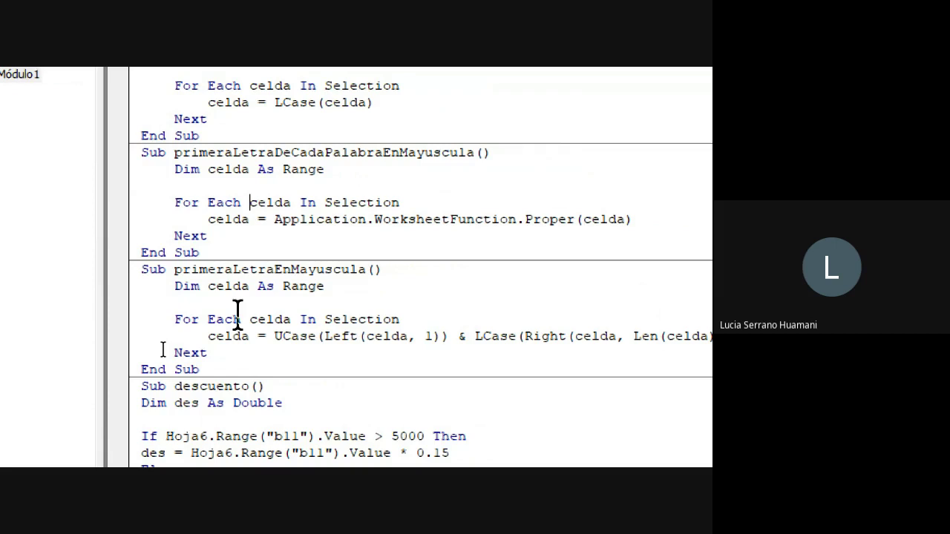
scroll(238, 312, down, 2)
scroll(265, 307, down, 1)
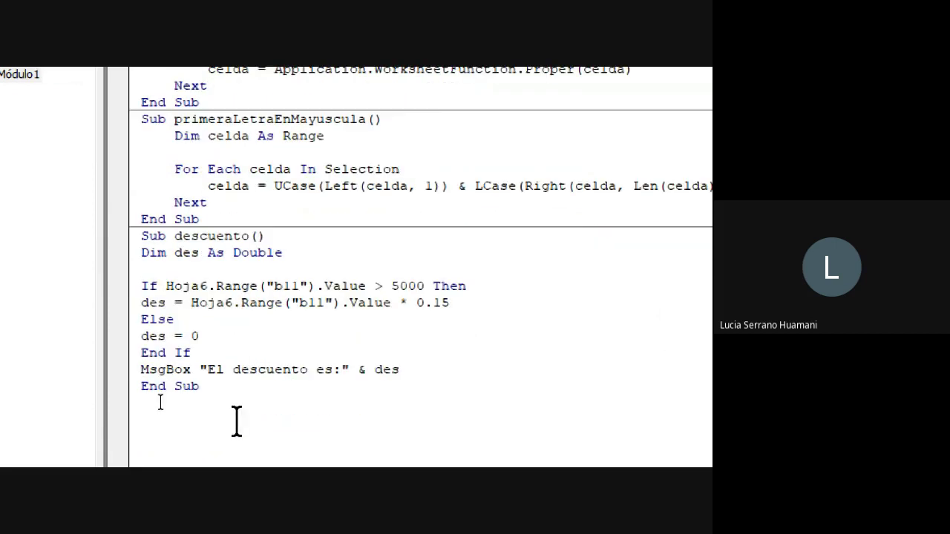
click(215, 387)
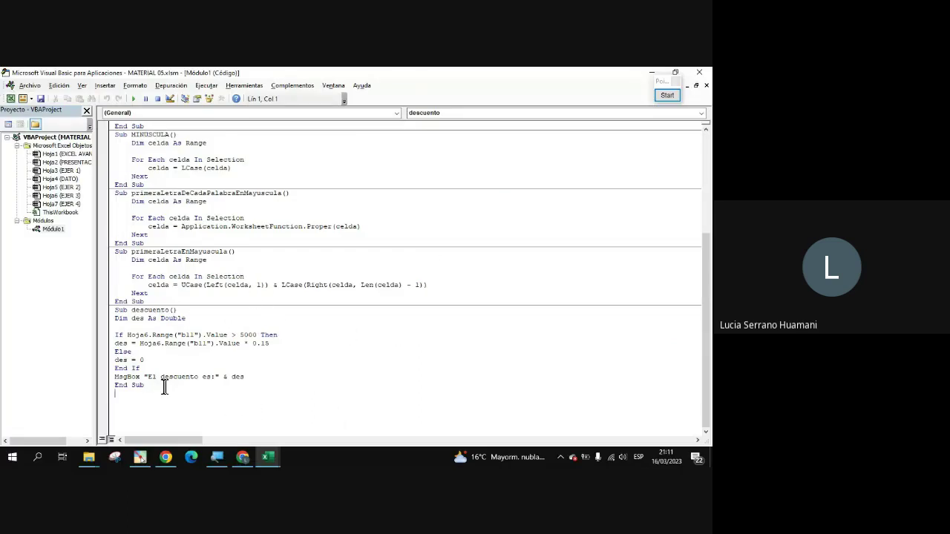
key(shift+Up)
key(shift+Up)
key(shift+Up)
key(shift+Up)
key(shift+Up)
key(shift+Up)
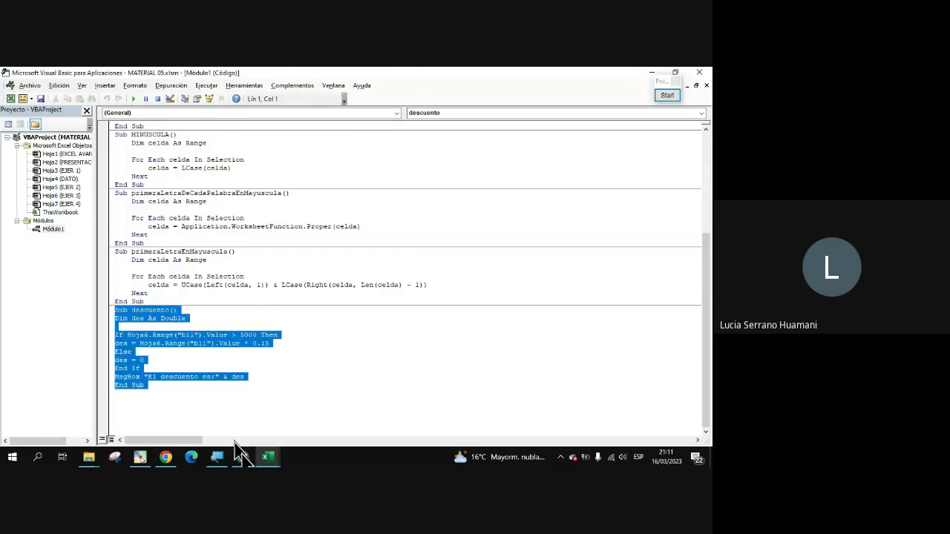
click(243, 457)
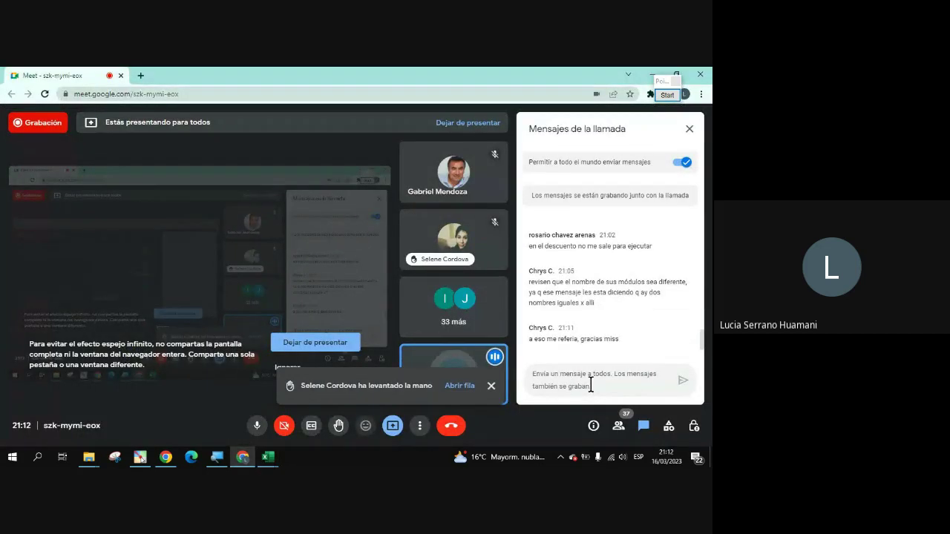
Step: Paste the copied macro code into the Meet chat and send it
key(ctrl+v)
key(Return)
scroll(630, 304, up, 1)
scroll(630, 304, up, 1)
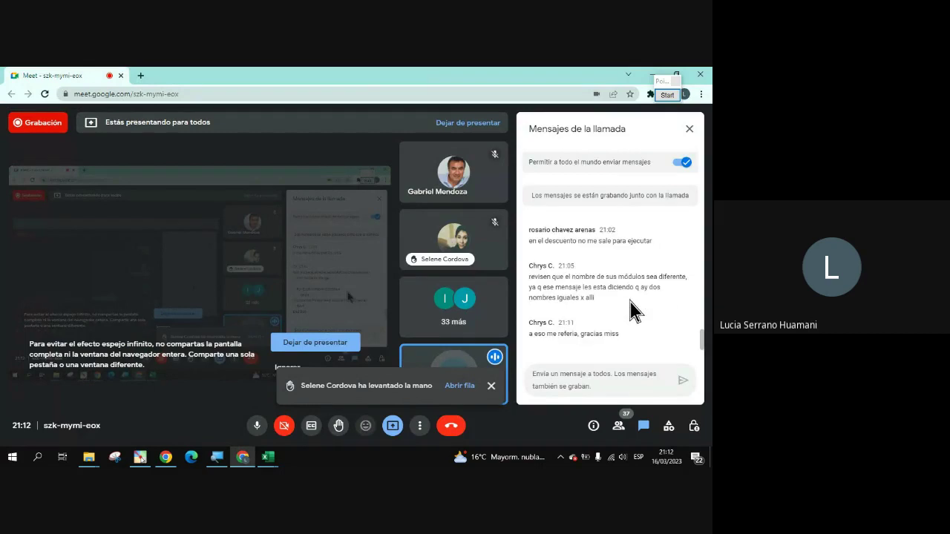
scroll(633, 310, down, 1)
scroll(631, 311, down, 1)
scroll(632, 310, down, 1)
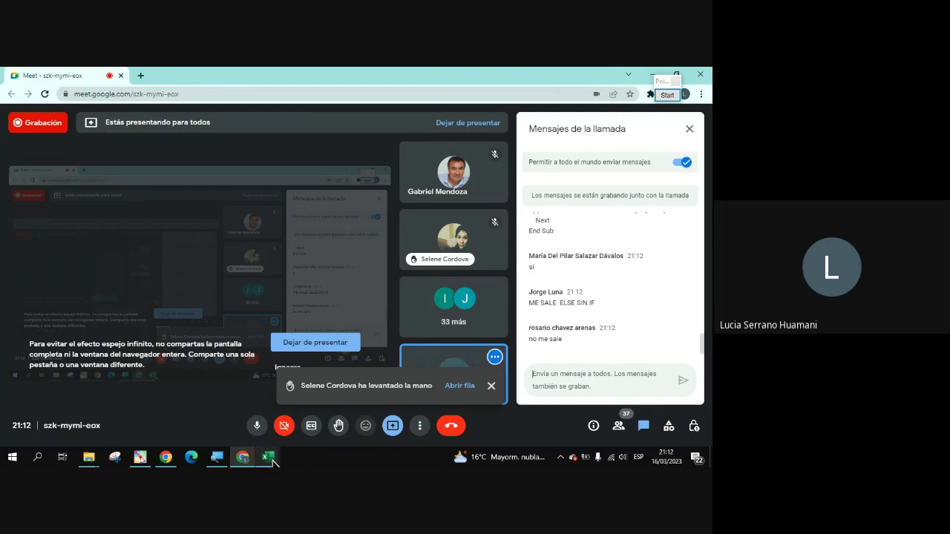
Step: Reopen MATERIAL 05's VBA editor and highlight descuento's If B11 > 5000, 15% discount and Else lines
mouse_move(268, 456)
click(169, 419)
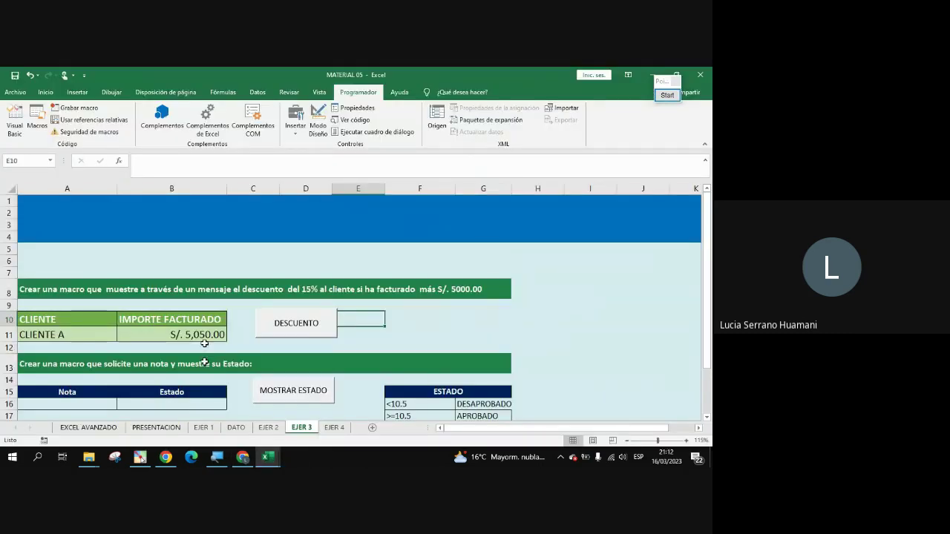
click(15, 120)
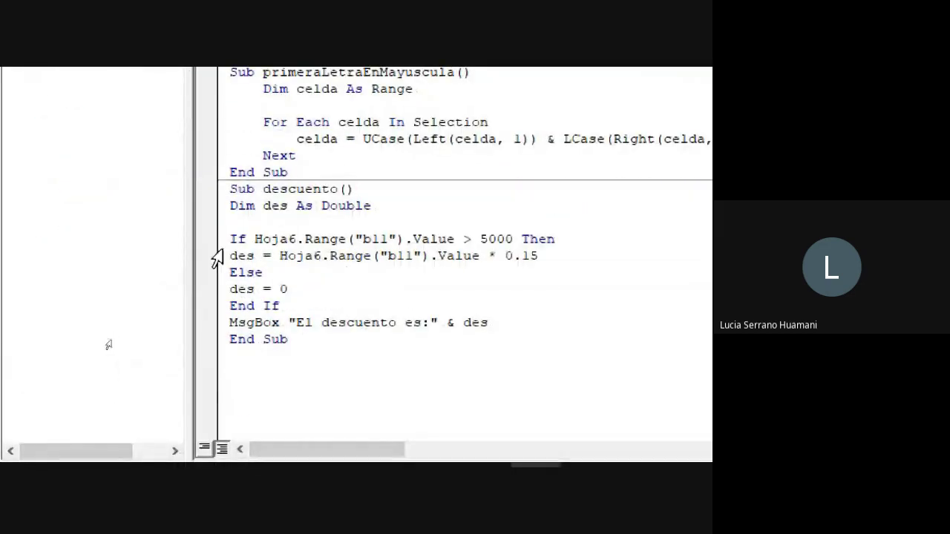
drag(234, 239, 245, 239)
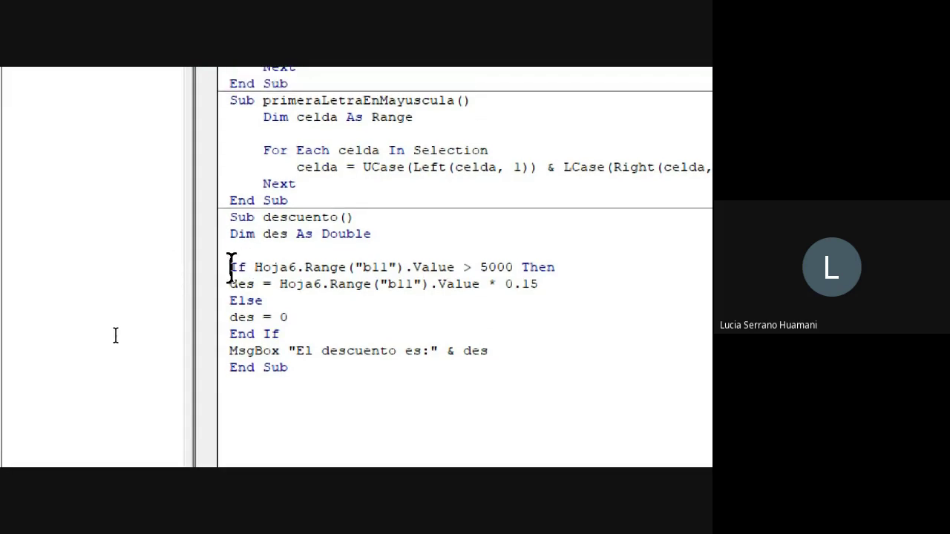
drag(254, 267, 558, 266)
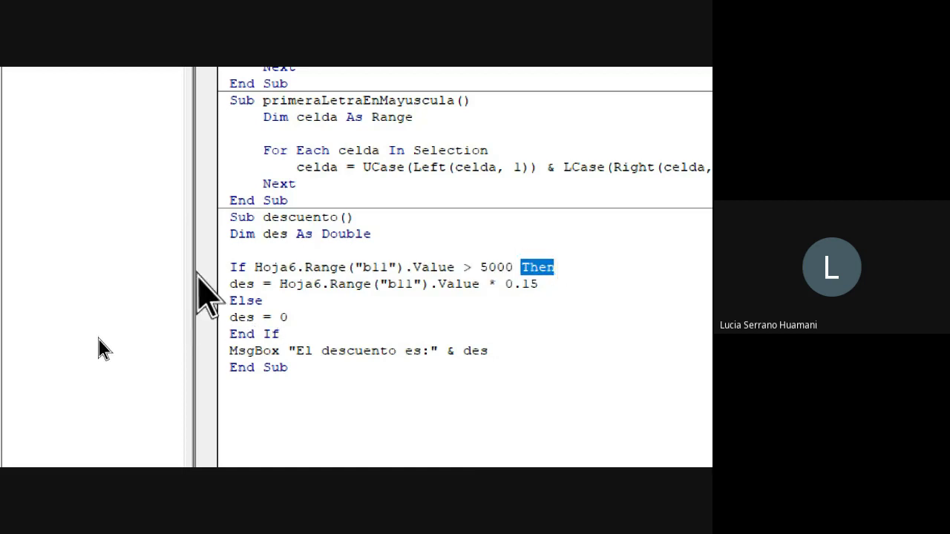
drag(255, 267, 557, 267)
drag(230, 284, 535, 286)
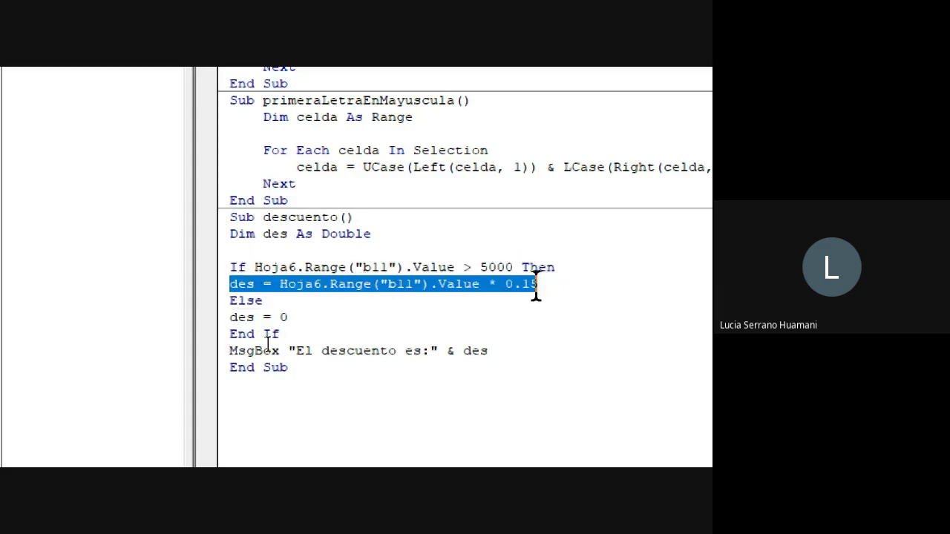
drag(229, 301, 262, 306)
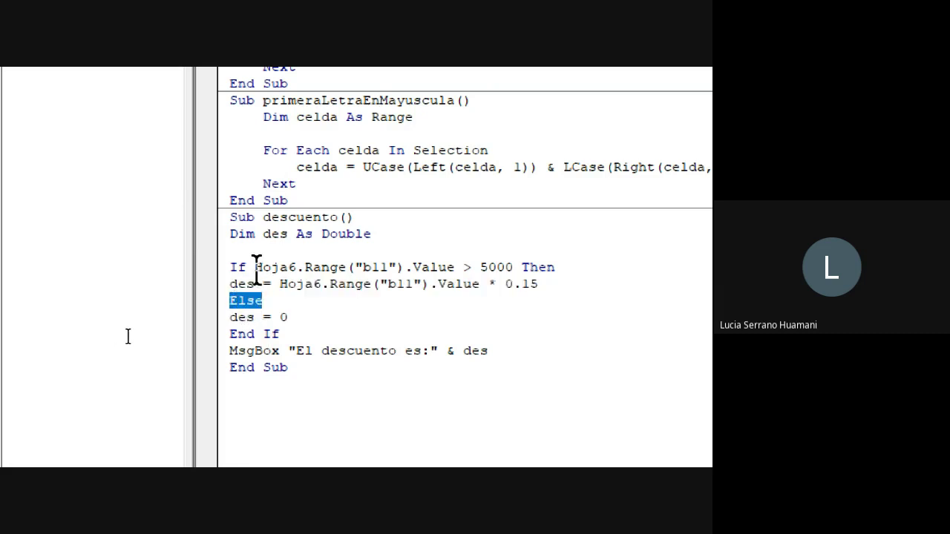
drag(255, 267, 513, 267)
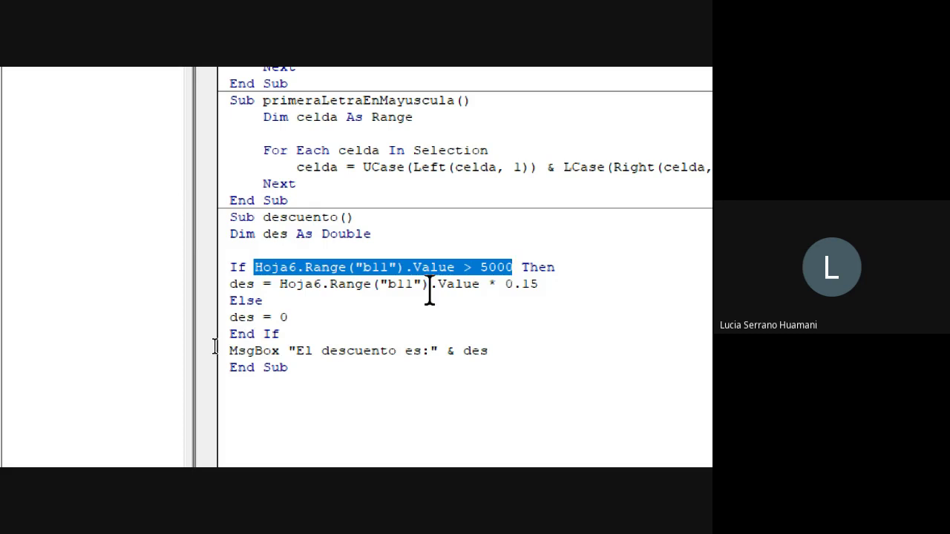
mouse_move(229, 301)
mouse_down()
mouse_move(262, 301)
mouse_move(300, 319)
mouse_up()
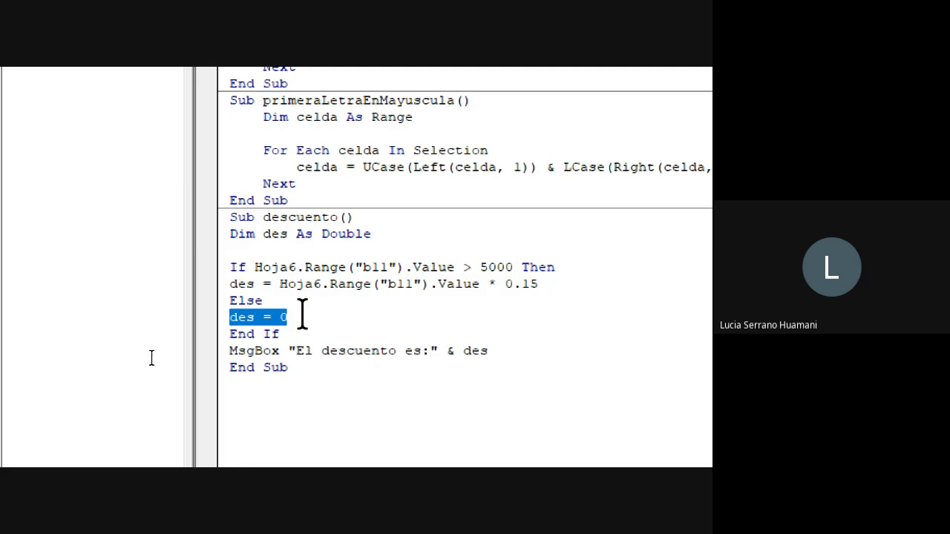
Step: Highlight the Then clause, 15% calculation, des = 0 line and the whole If–End If block
drag(231, 269, 233, 285)
click(255, 267)
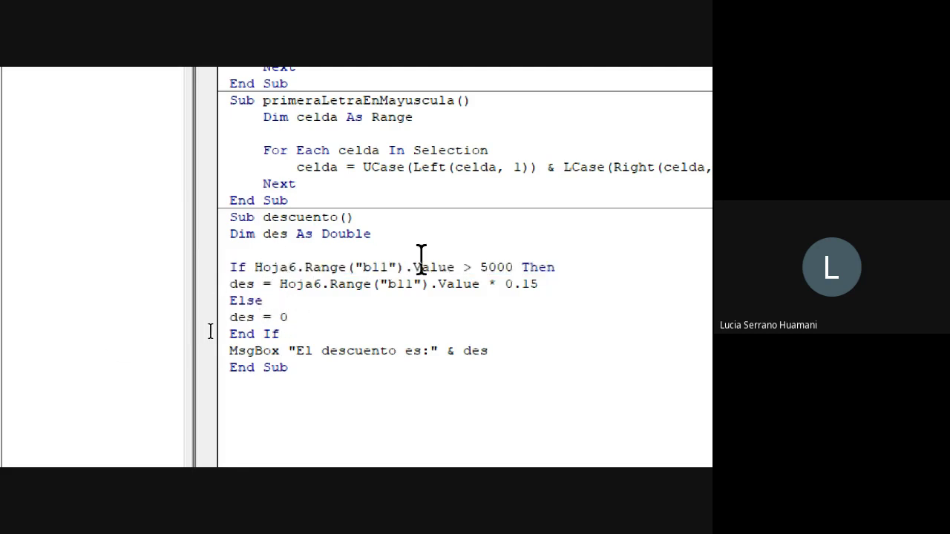
drag(522, 267, 547, 267)
drag(228, 285, 540, 285)
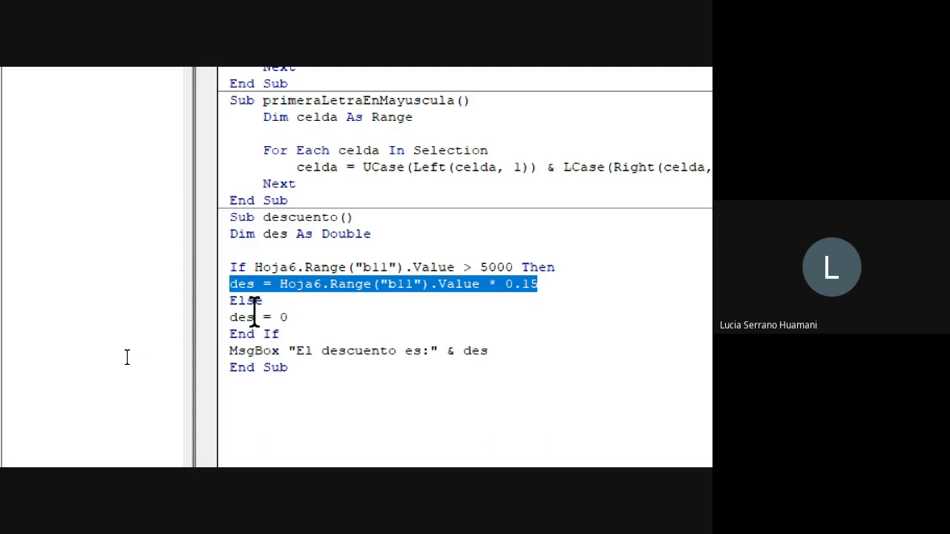
click(228, 301)
mouse_move(228, 300)
mouse_down()
mouse_move(265, 300)
mouse_move(298, 317)
mouse_up()
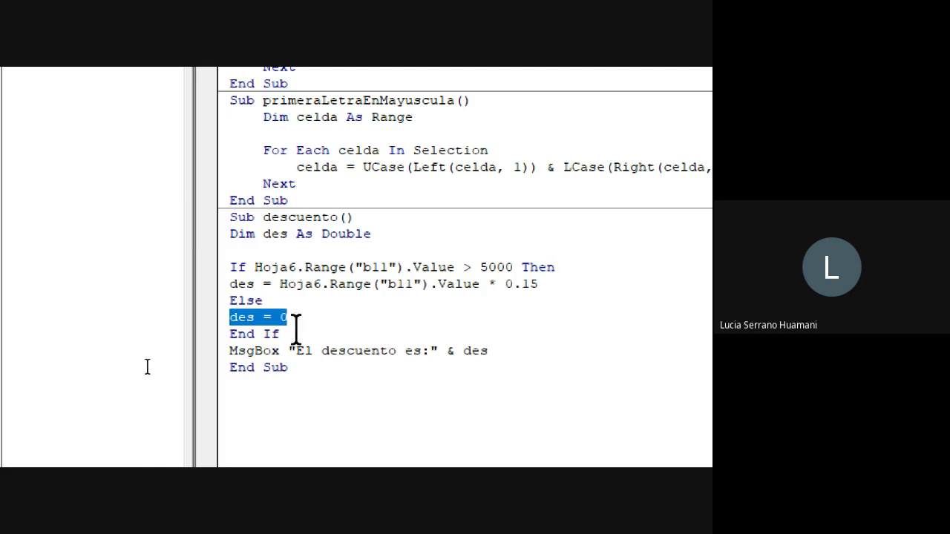
click(291, 333)
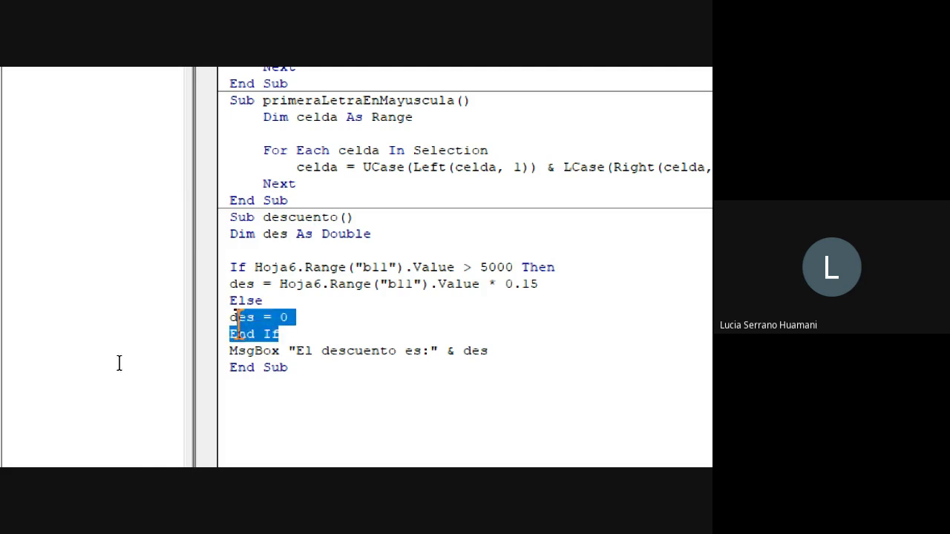
drag(288, 334, 215, 269)
click(290, 331)
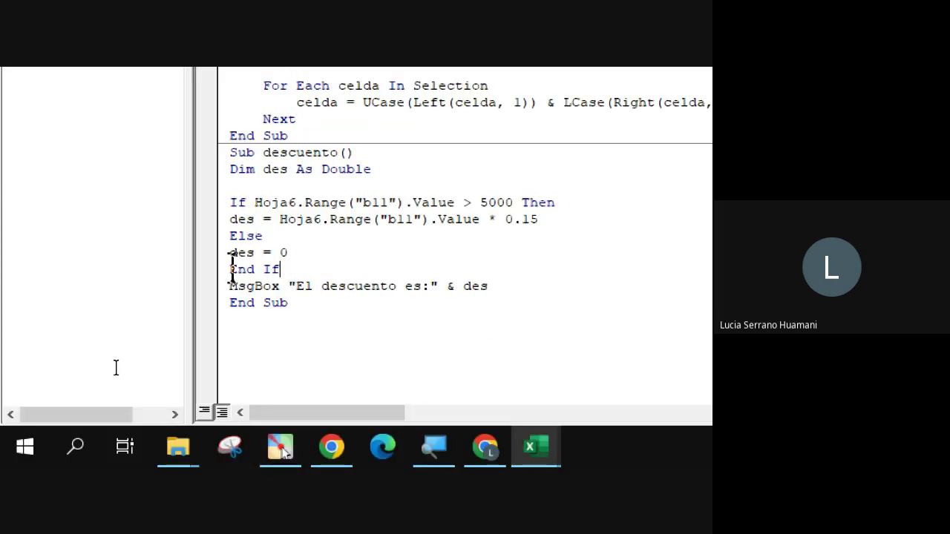
Step: Highlight the End If and MsgBox lines, then select the 'El descuento es' message text
drag(231, 267, 256, 269)
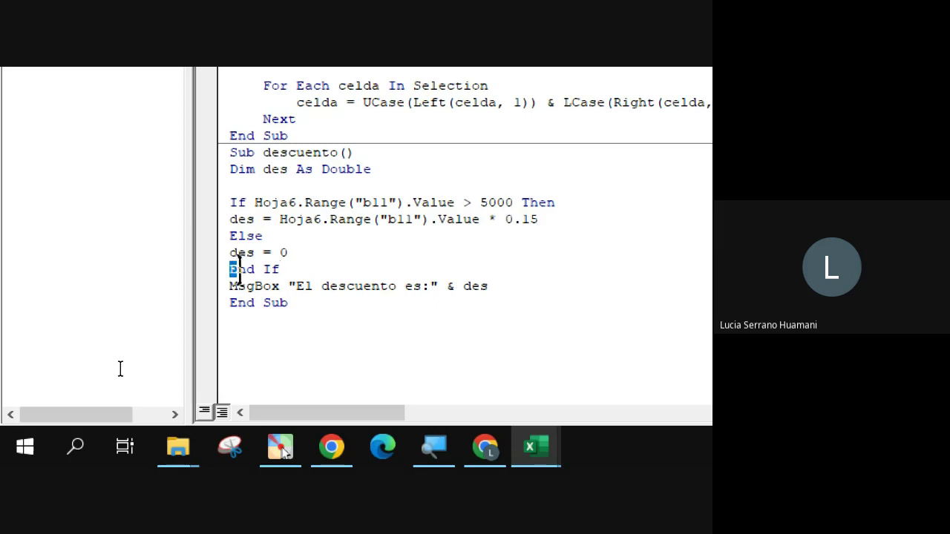
click(291, 264)
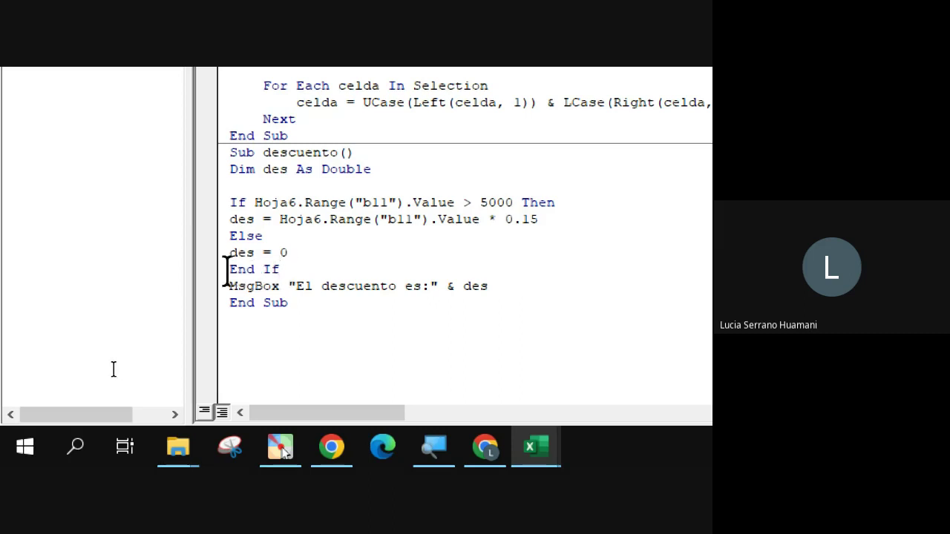
drag(231, 269, 285, 268)
click(284, 268)
drag(230, 285, 504, 290)
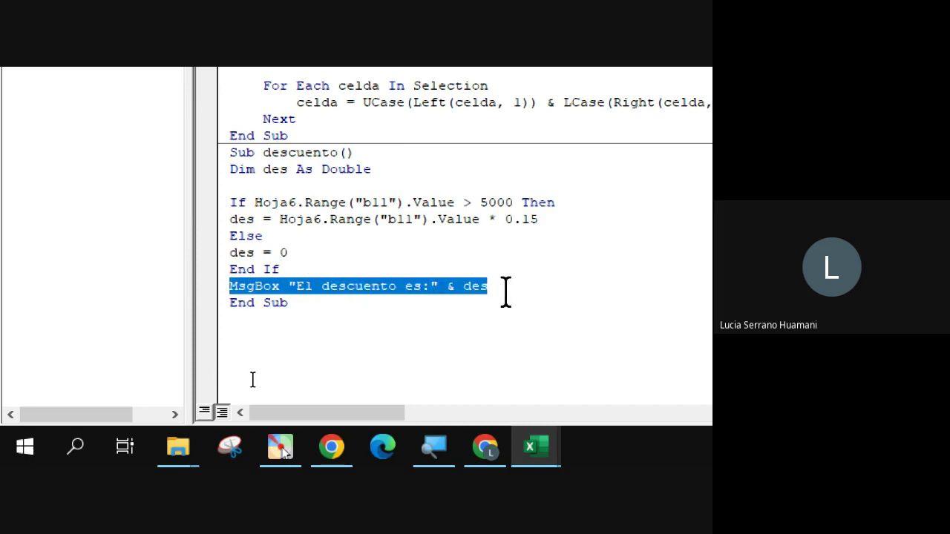
click(509, 290)
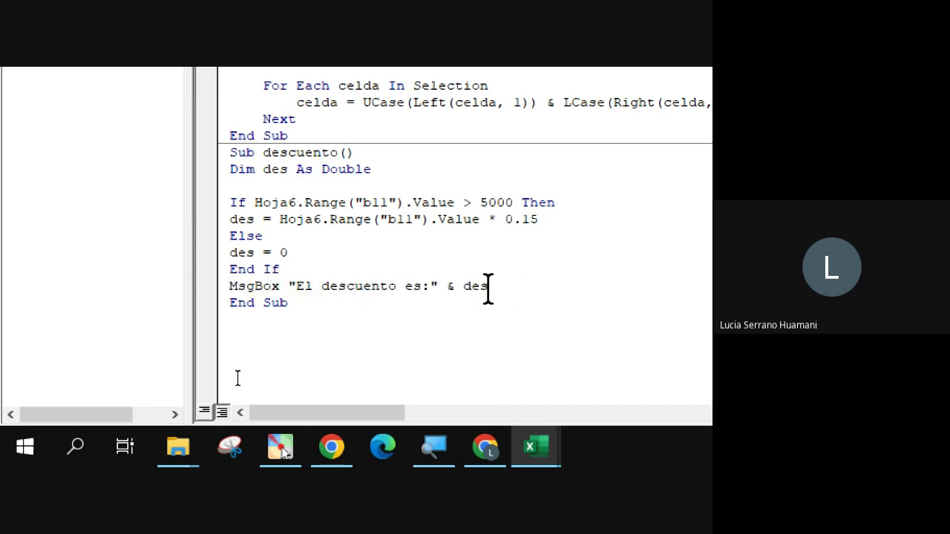
drag(297, 286, 413, 288)
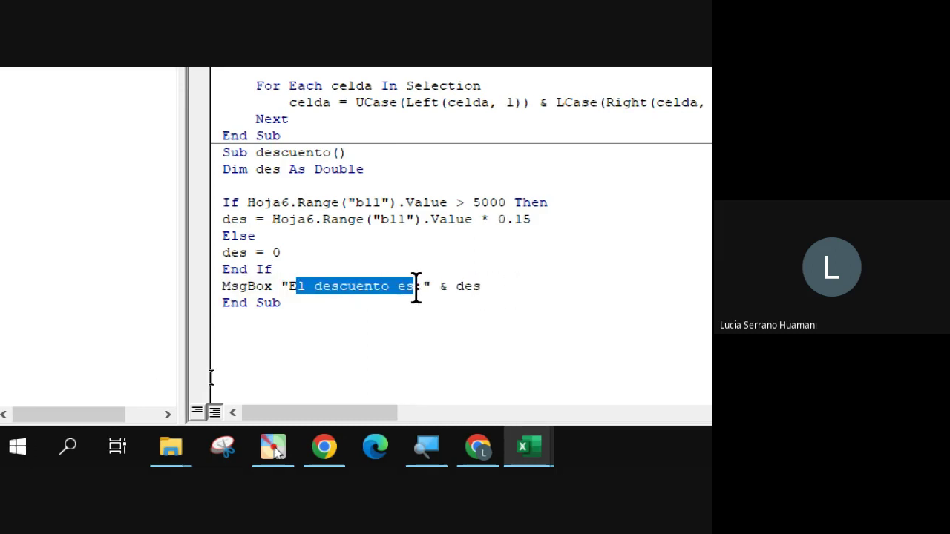
click(425, 285)
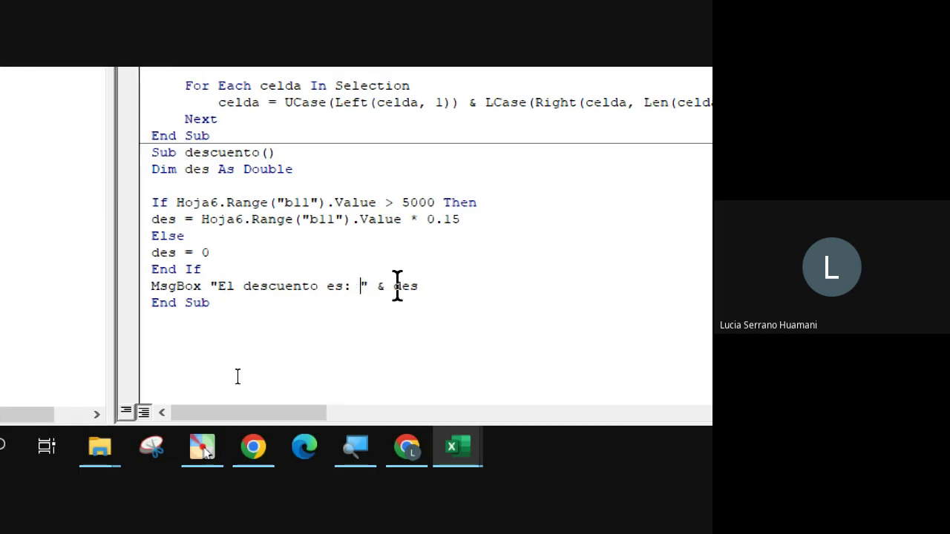
click(416, 286)
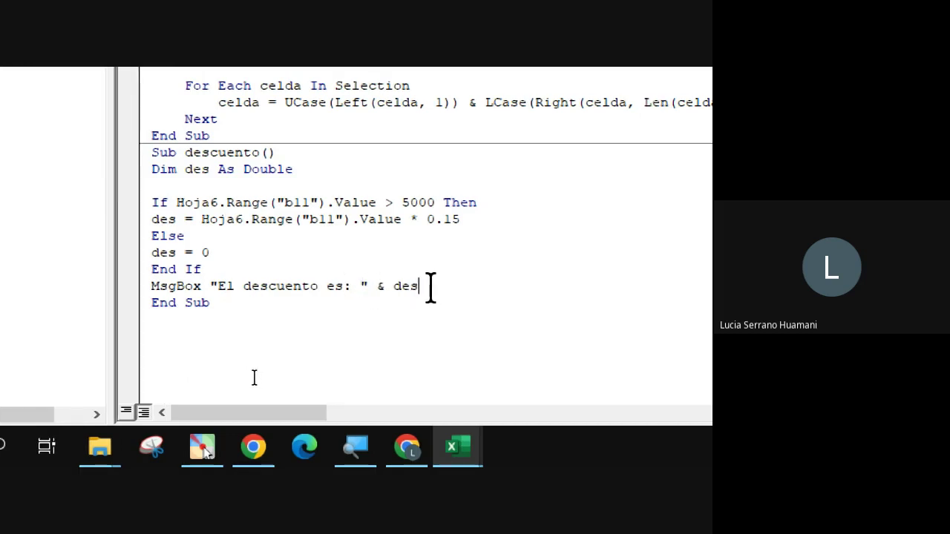
drag(428, 286, 399, 286)
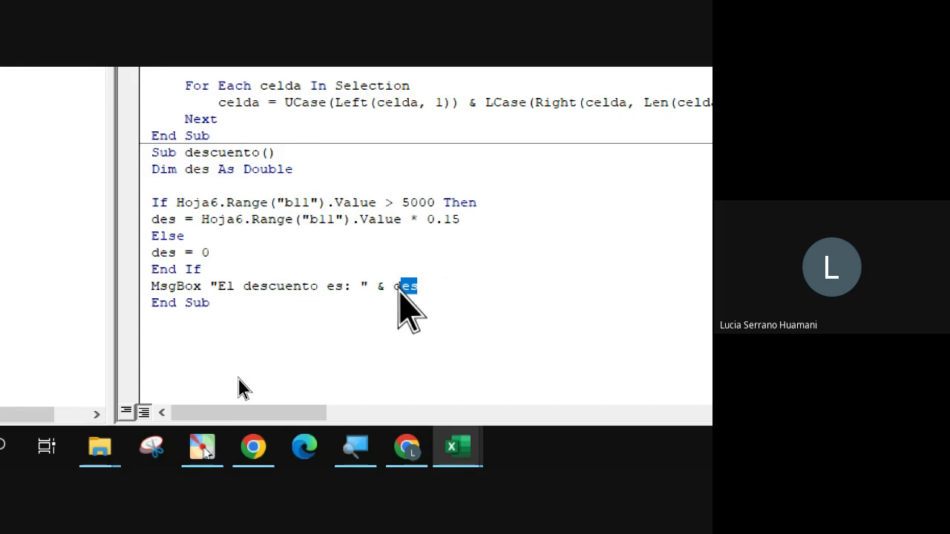
click(401, 287)
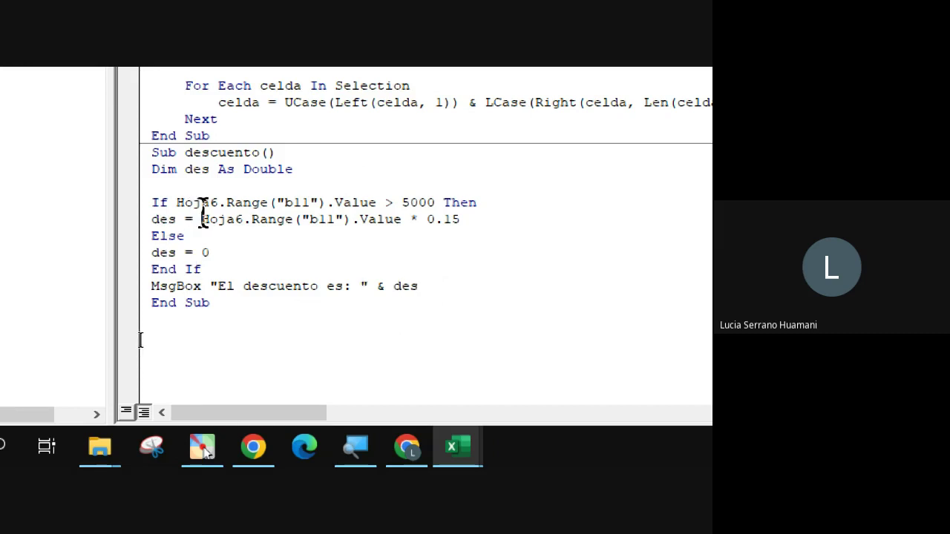
drag(202, 219, 460, 219)
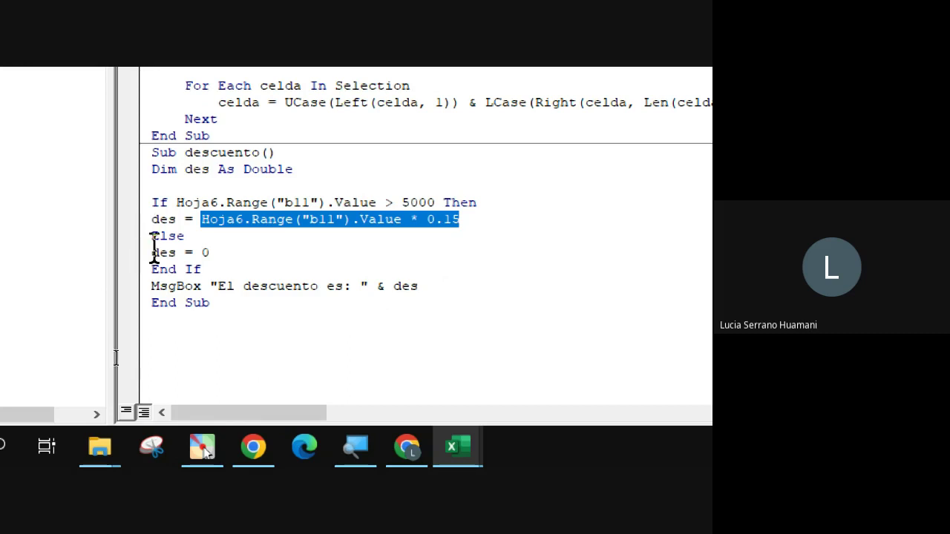
drag(152, 252, 223, 252)
click(446, 297)
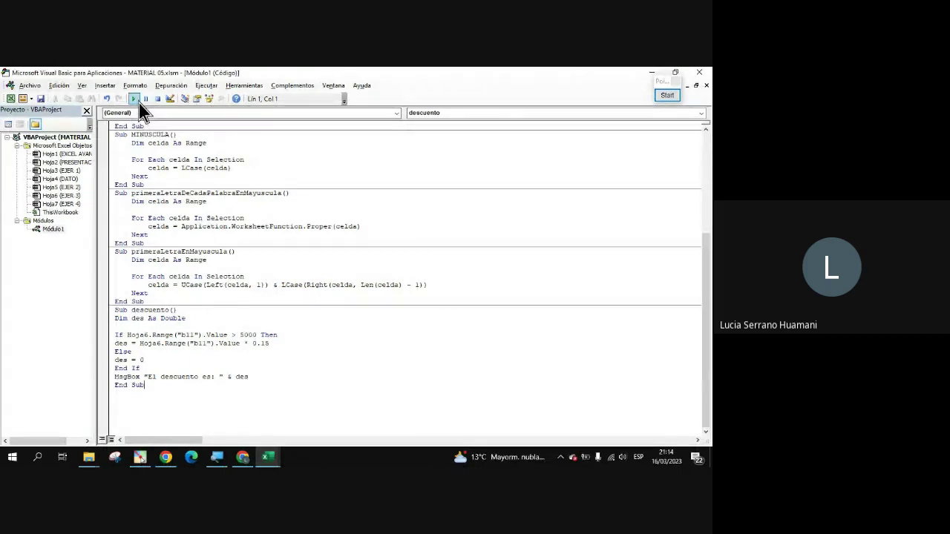
Step: Copy the whole descuento macro into the Meet chat, then bring MATERIAL 05 back to front
click(259, 461)
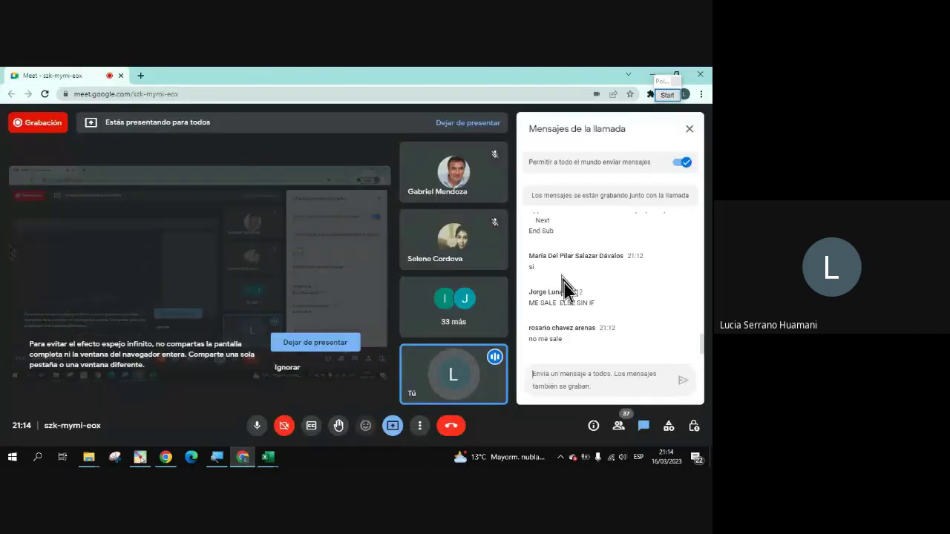
click(616, 371)
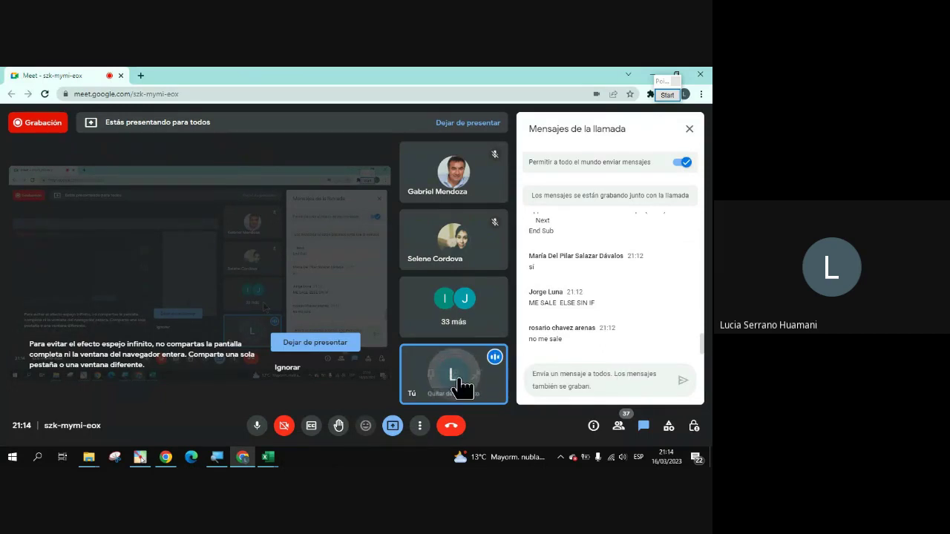
key(alt+Tab)
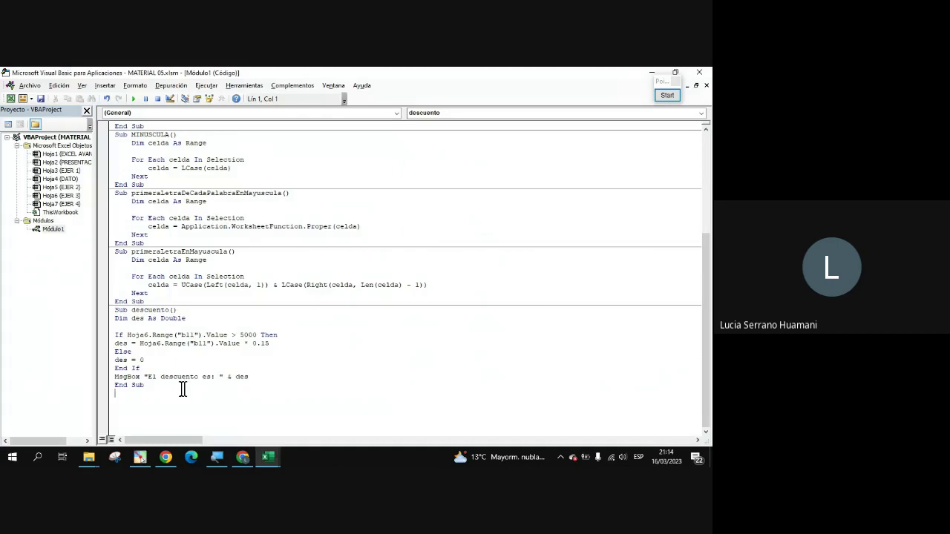
drag(182, 390, 113, 311)
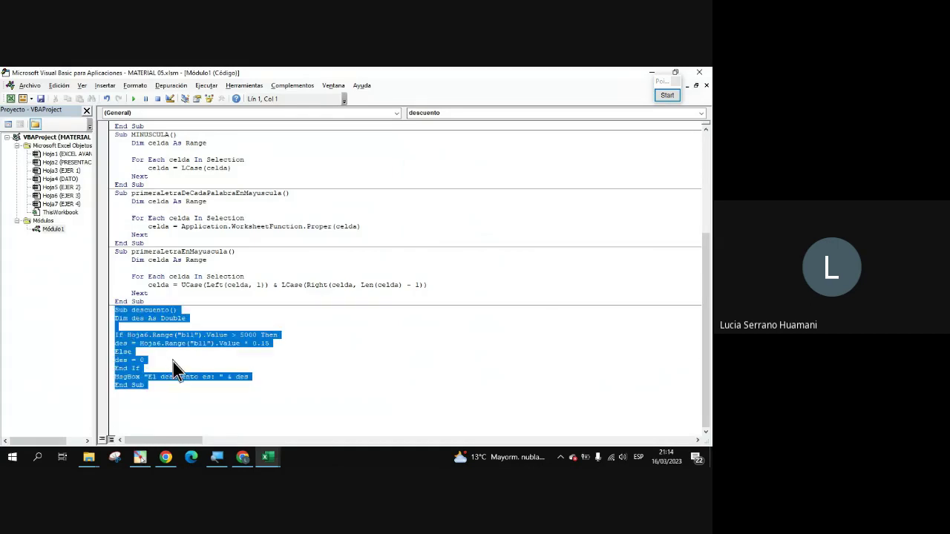
key(ctrl+c)
key(alt+Tab)
click(600, 390)
key(ctrl+v)
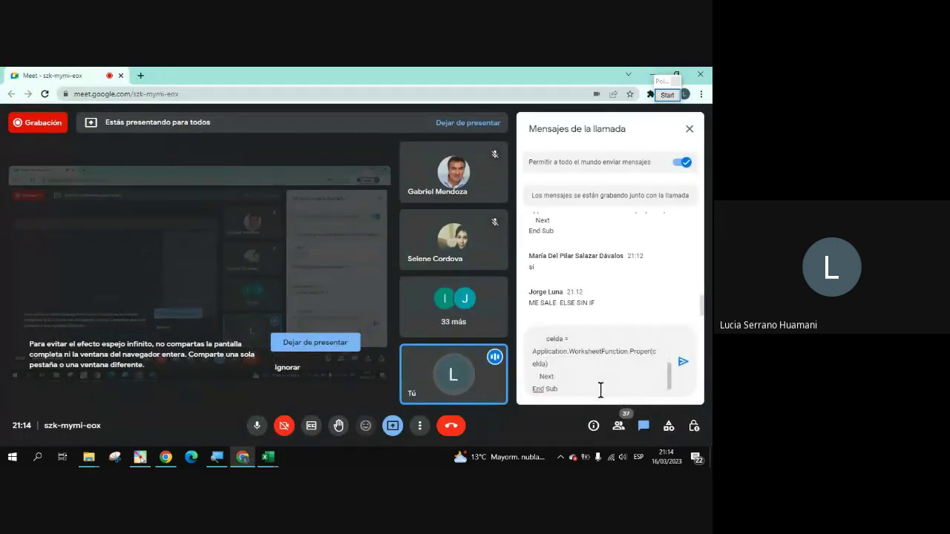
key(ctrl+z)
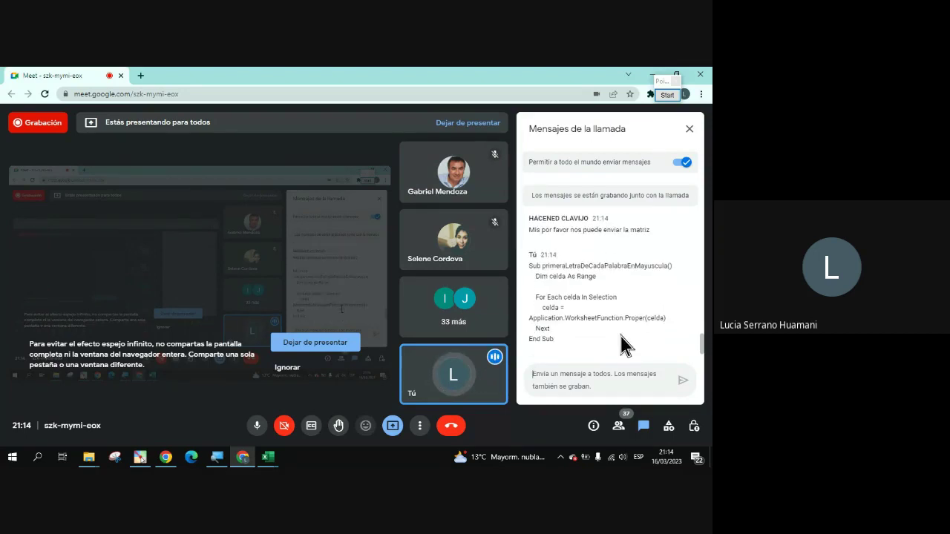
mouse_move(269, 459)
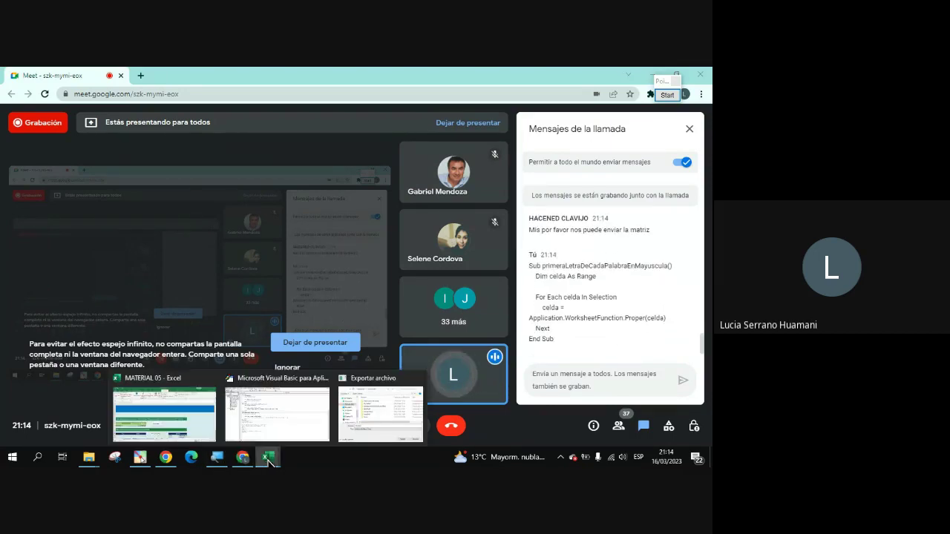
click(185, 426)
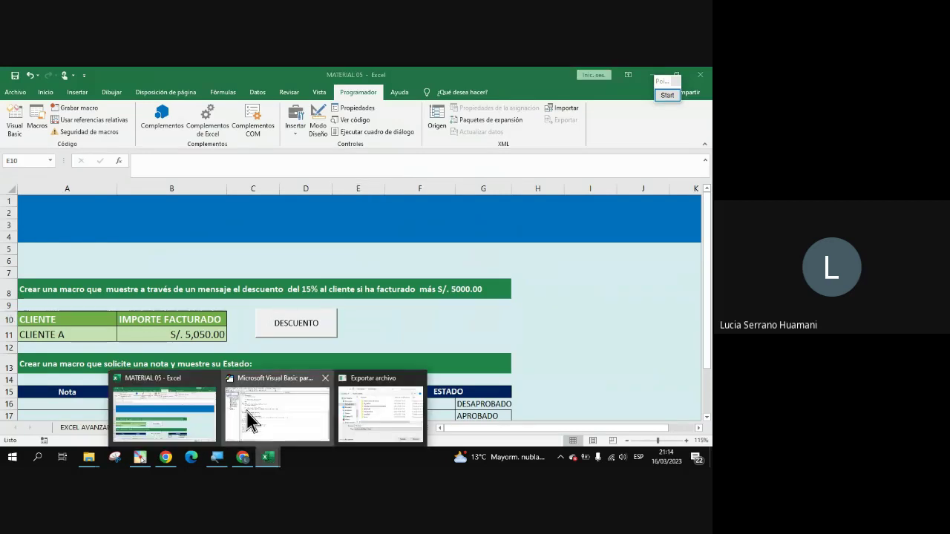
click(251, 416)
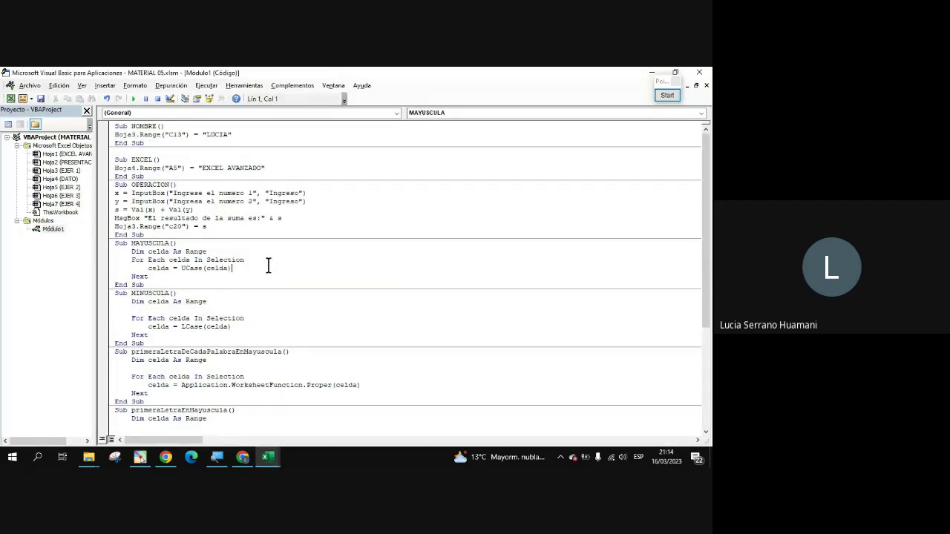
scroll(269, 268, down, 6)
click(288, 377)
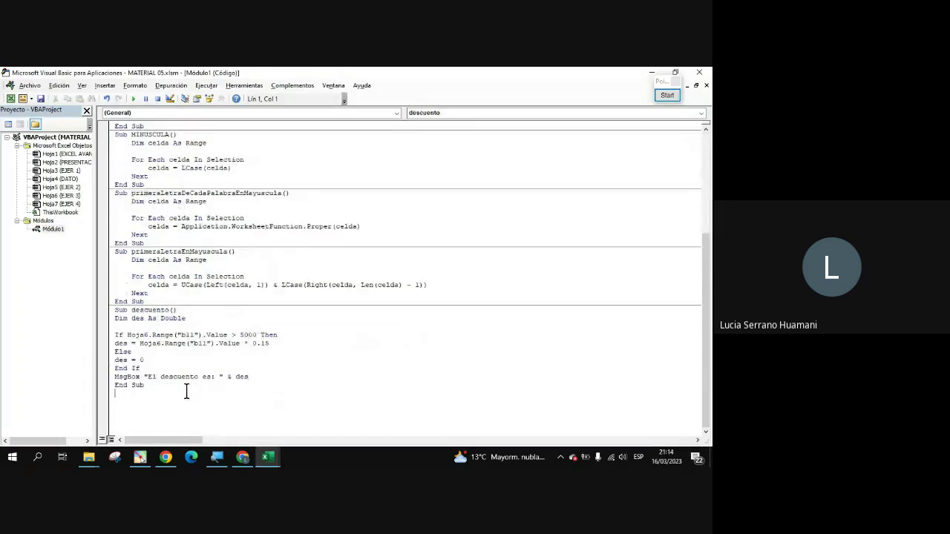
scroll(187, 392, up, 4)
scroll(189, 395, up, 2)
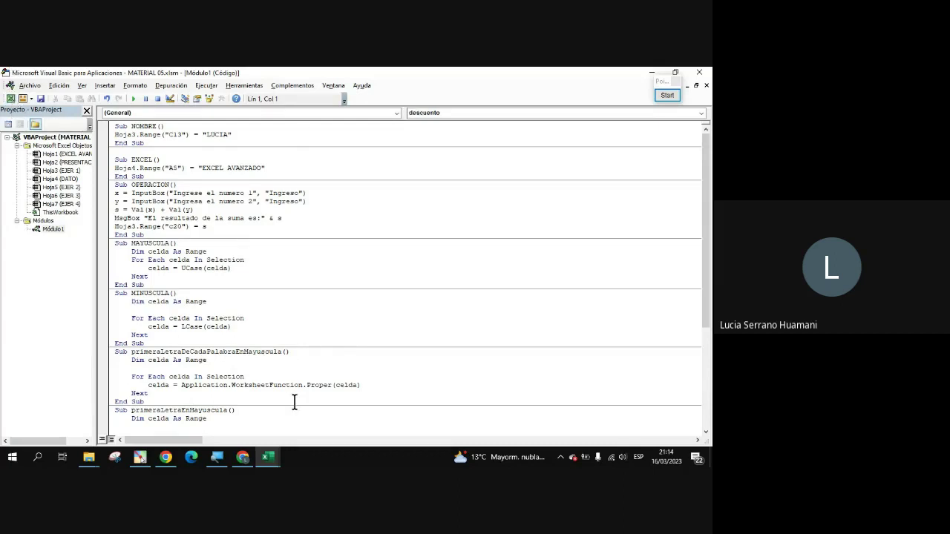
key(alt+F11)
key(alt+F11)
click(11, 98)
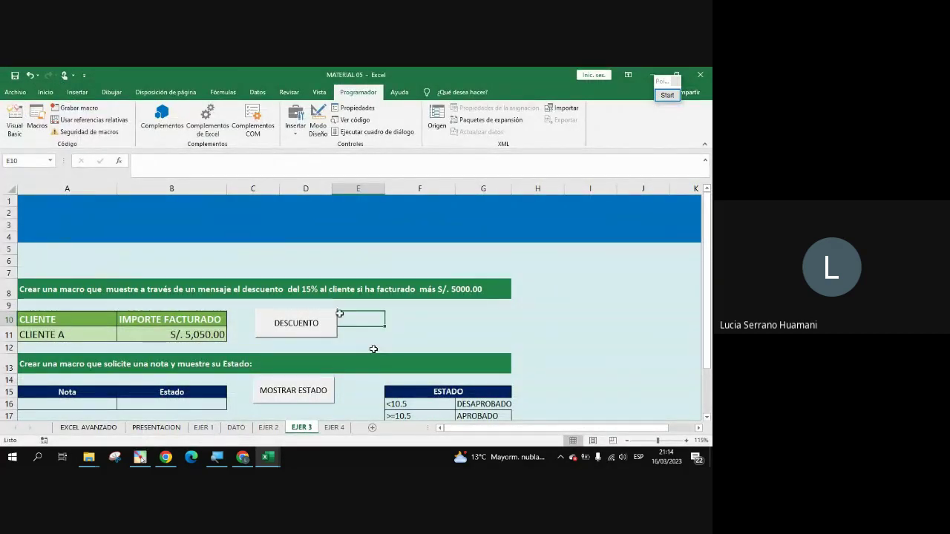
click(393, 334)
scroll(395, 334, down, 3)
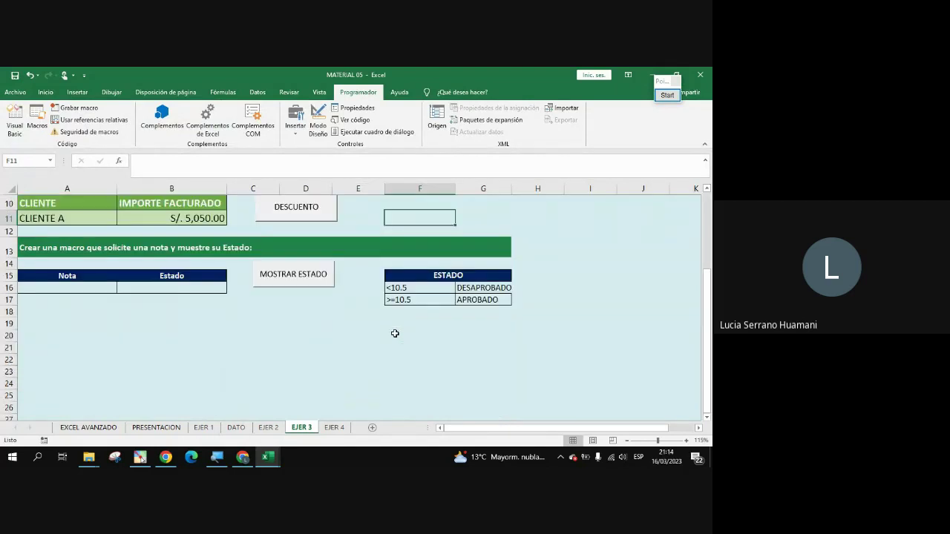
scroll(430, 385, up, 3)
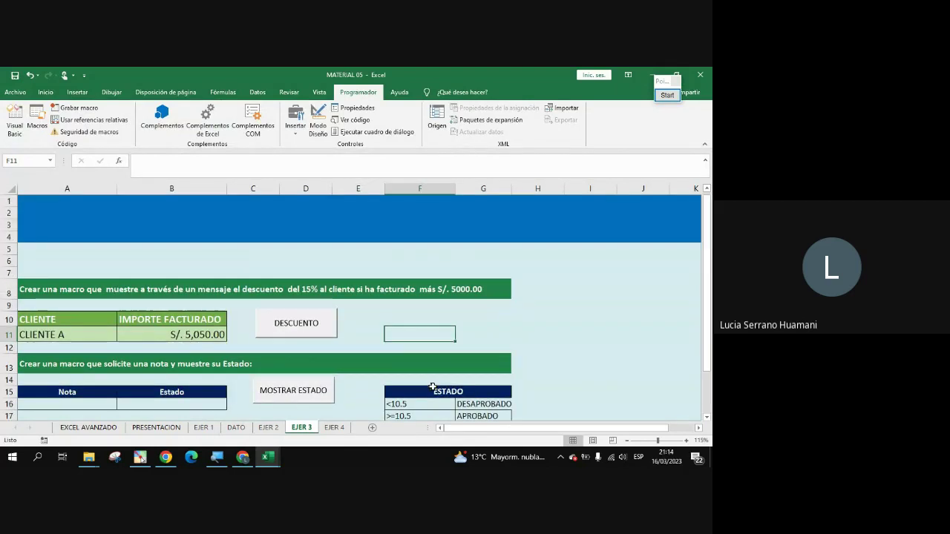
click(338, 419)
Step: Show the EJER 4 sheet, select its login form picture, and return to the Meet call
click(334, 429)
scroll(335, 361, down, 1)
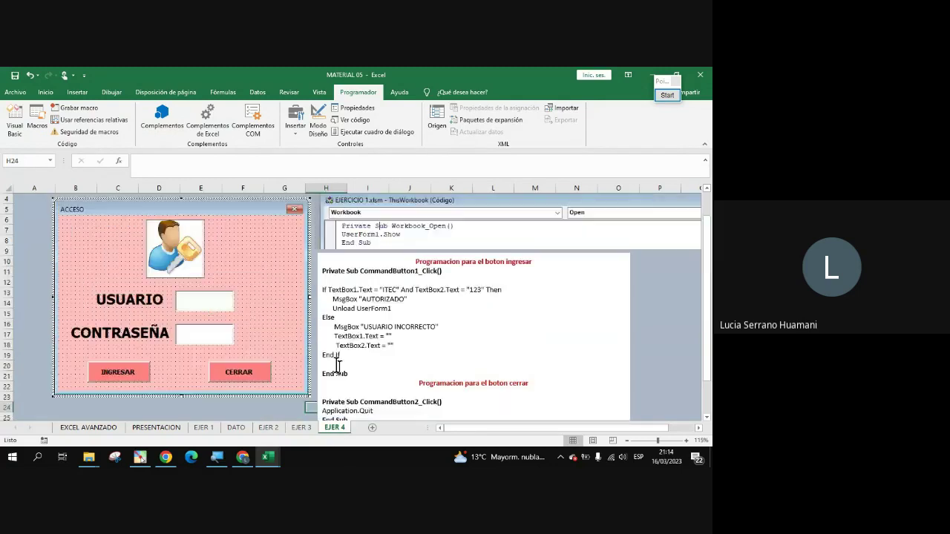
click(274, 271)
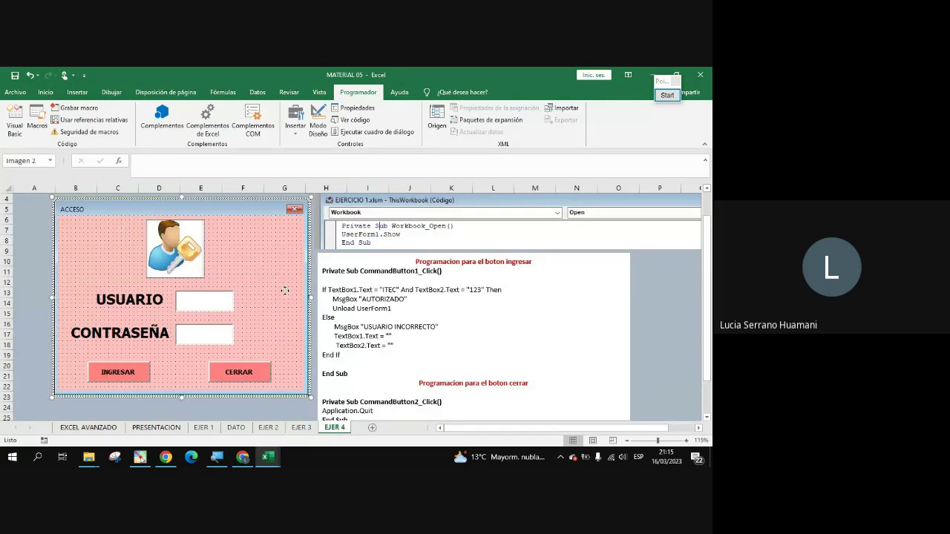
scroll(394, 392, down, 2)
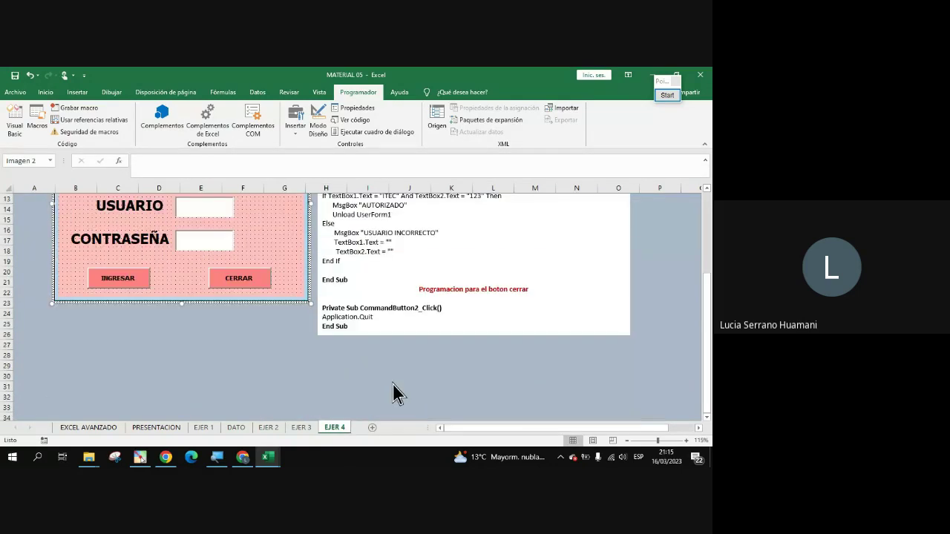
scroll(461, 393, up, 3)
scroll(471, 394, down, 1)
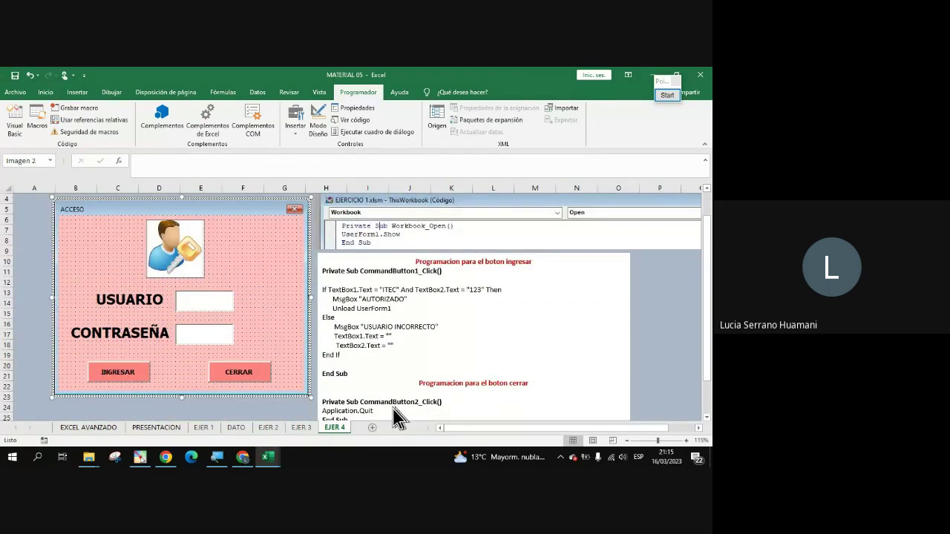
click(243, 458)
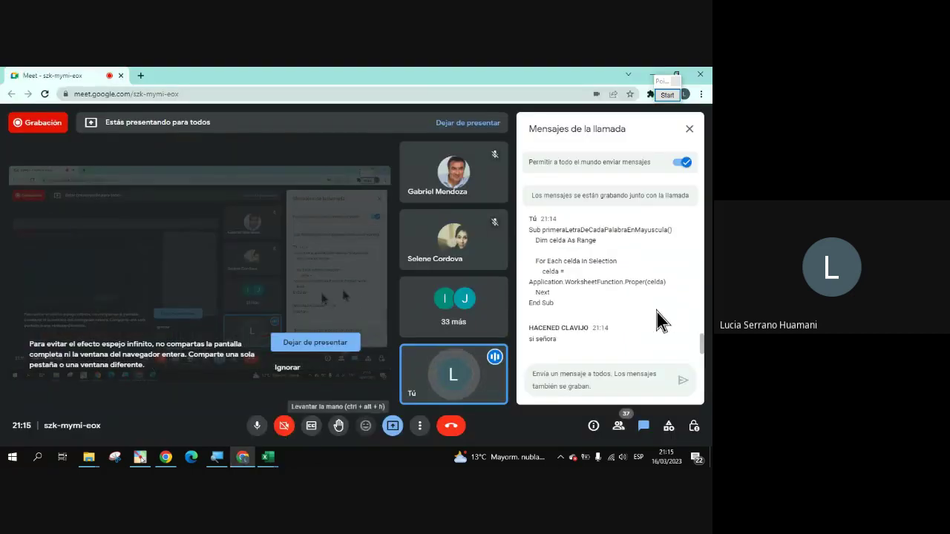